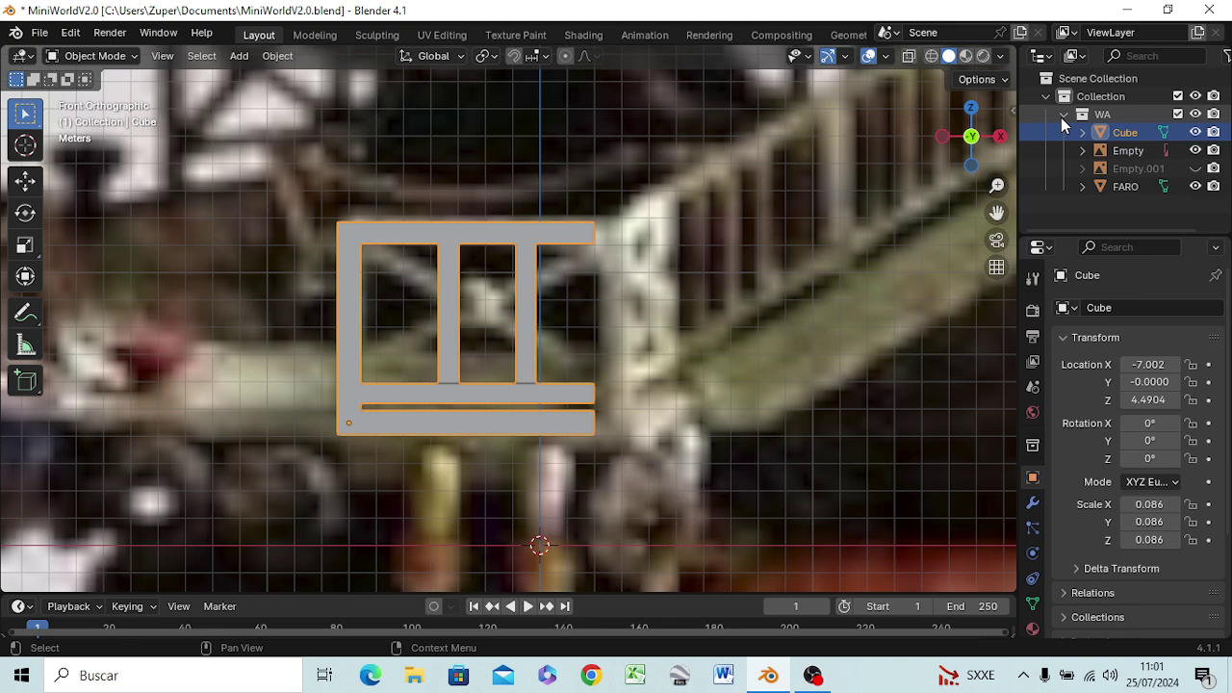
- Orbit out of the front view and zoom far out to see the whole scene
mouse_move(631, 318)
middle_down()
mouse_move(675, 321)
mouse_move(647, 378)
mouse_move(460, 404)
mouse_move(416, 353)
mouse_move(439, 396)
mouse_move(709, 380)
mouse_move(630, 424)
mouse_move(476, 448)
mouse_move(680, 330)
middle_up()
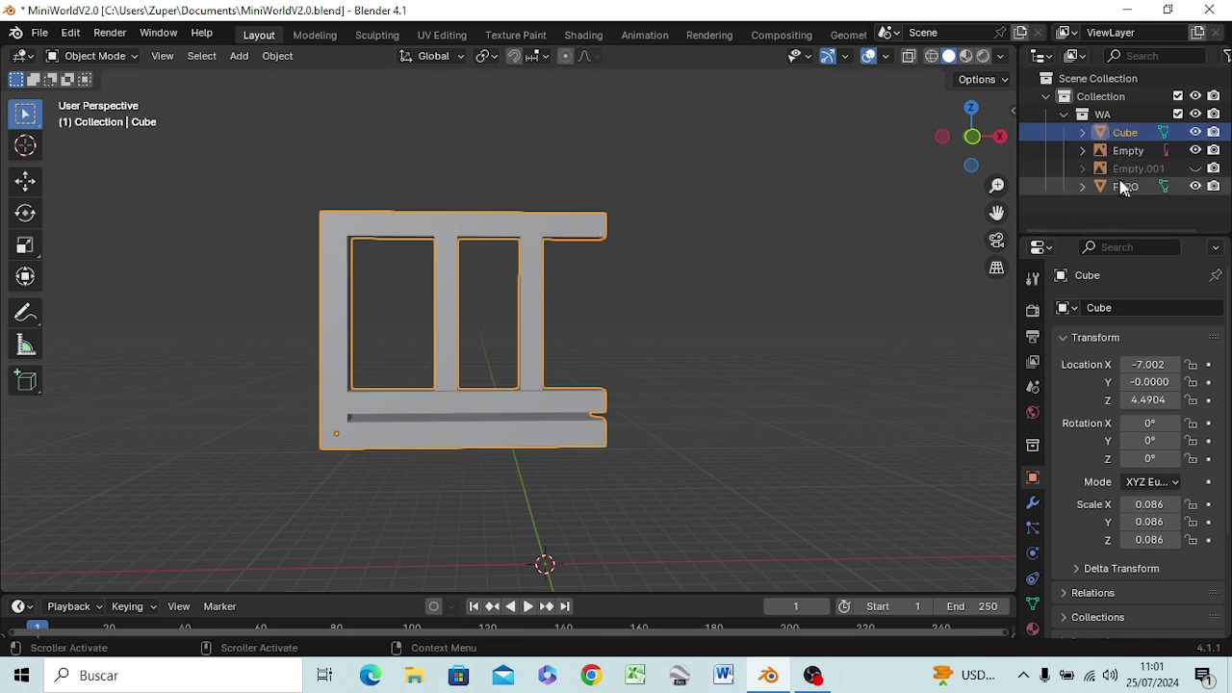
scroll(610, 244, down, 4)
scroll(610, 247, down, 3)
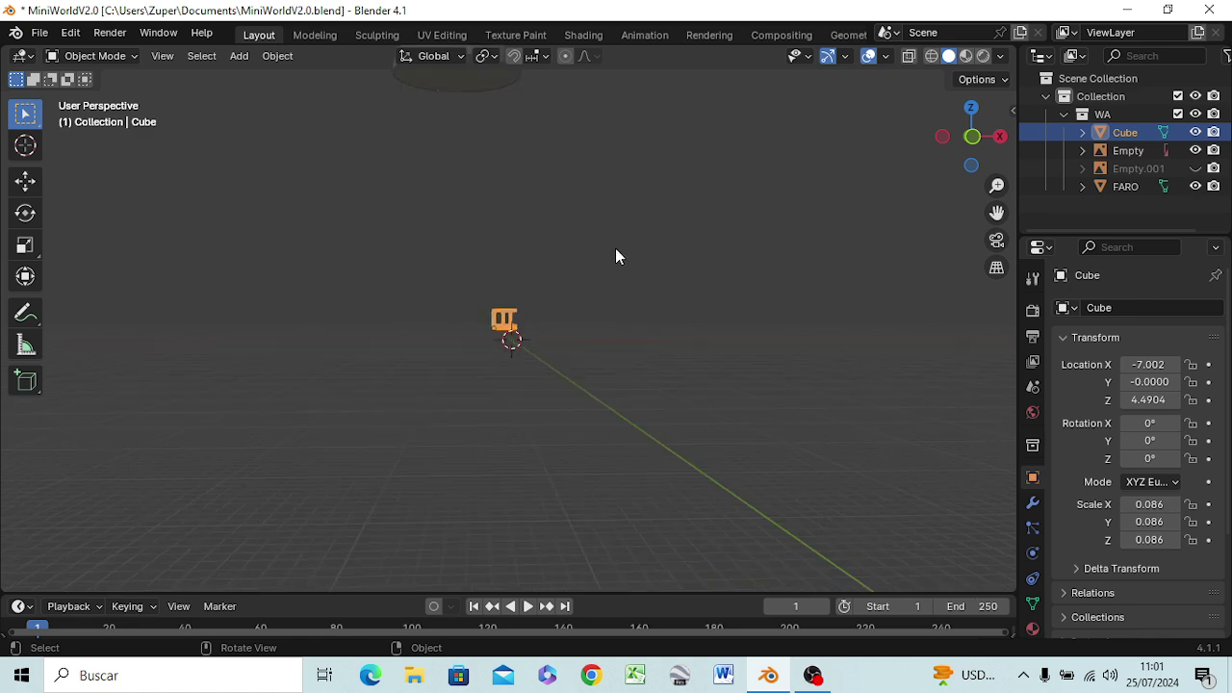
- Duplicate the railing frame Cube in place as Cube.001
mouse_move(616, 250)
middle_down()
mouse_move(566, 289)
mouse_move(577, 279)
middle_up()
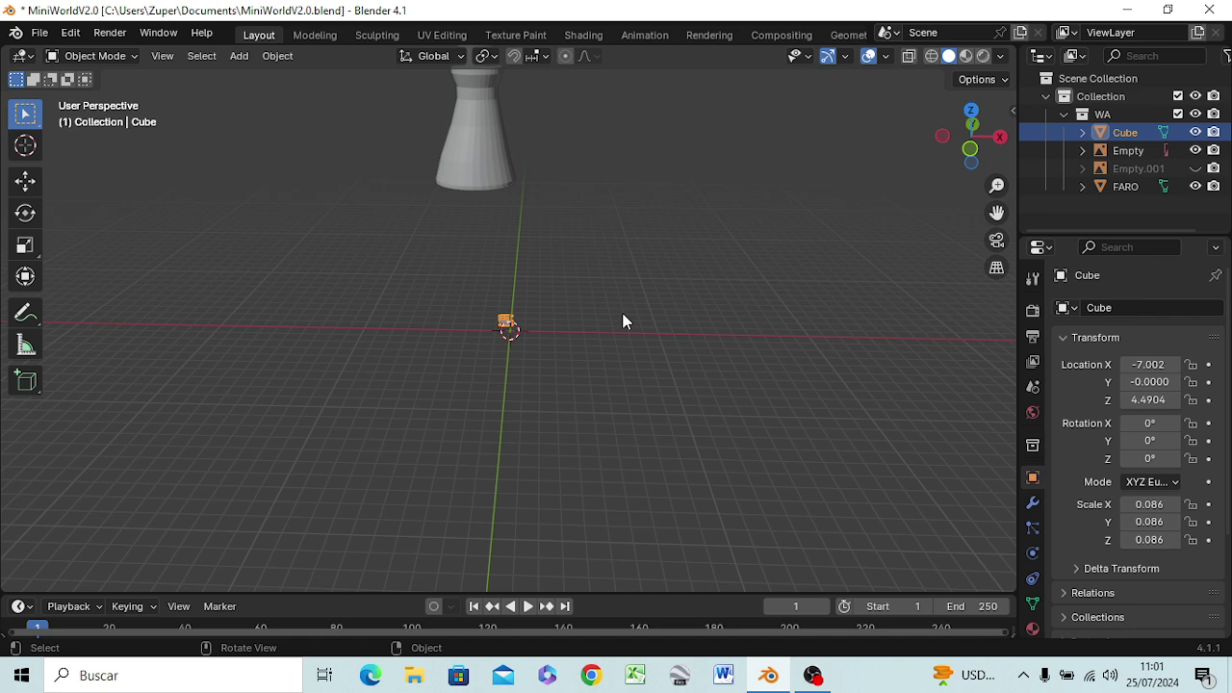
key(shift+d)
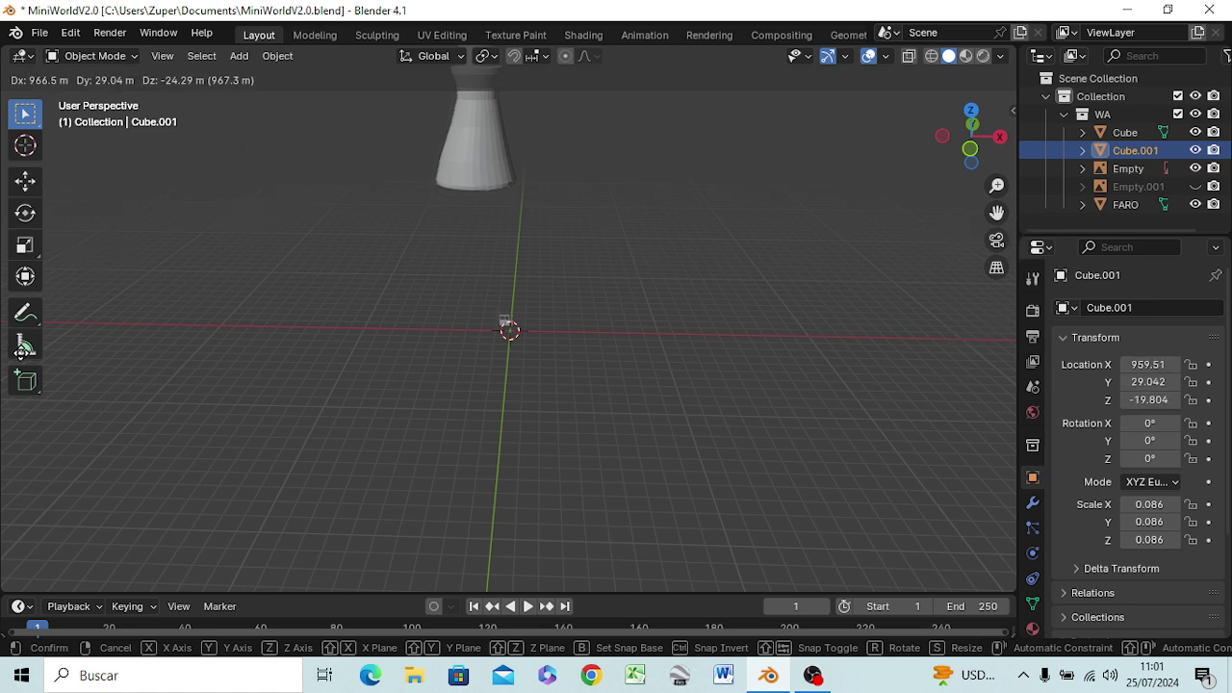
right_click(21, 353)
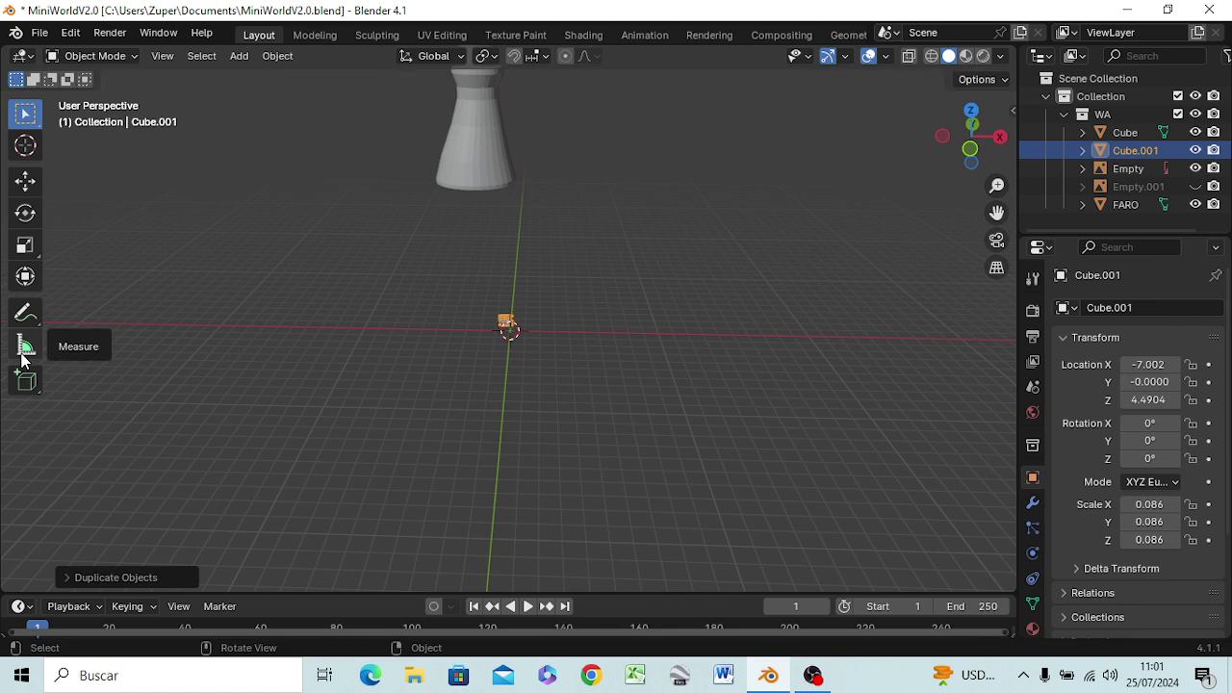
- Duplicate the FARO lighthouse in place as FARO.001
click(1131, 205)
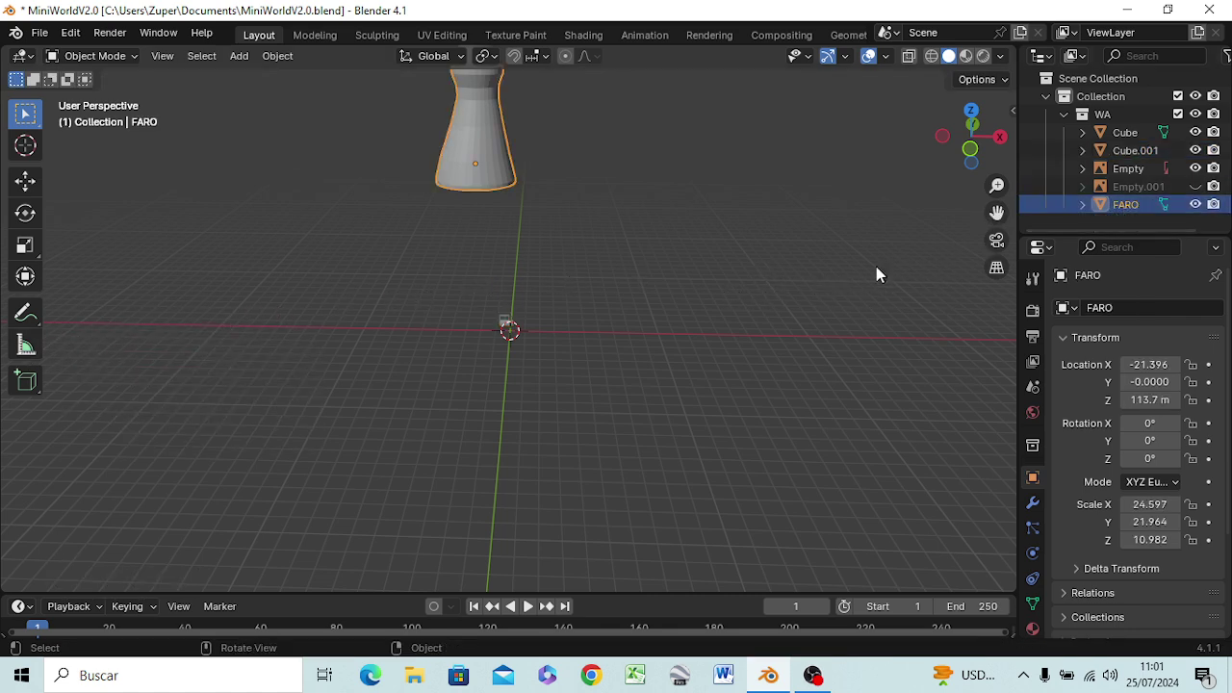
key(shift+d)
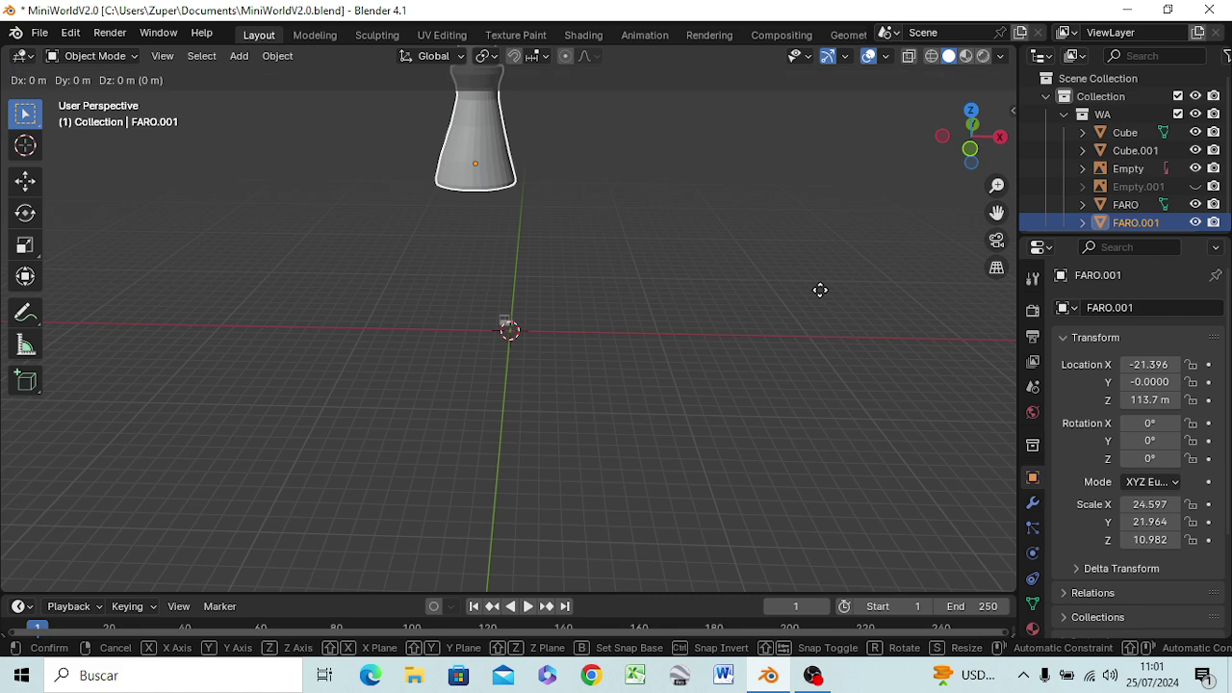
right_click(812, 283)
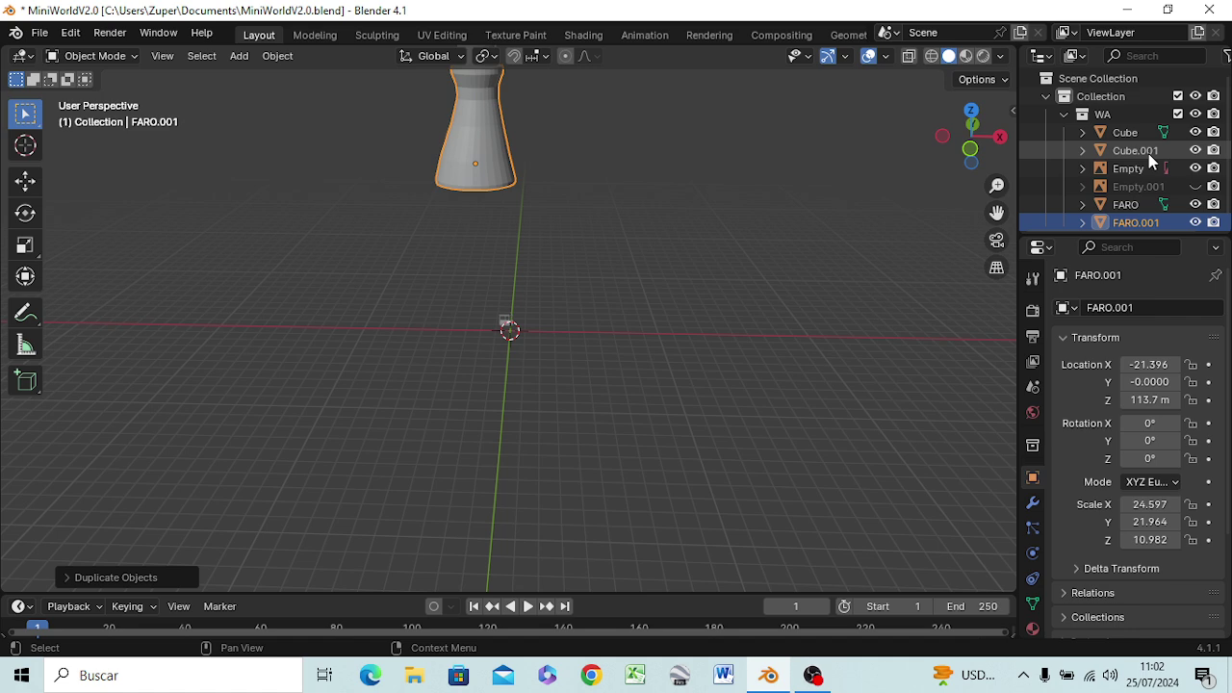
- Create a new collection inside the main Collection
drag(1148, 153, 1131, 225)
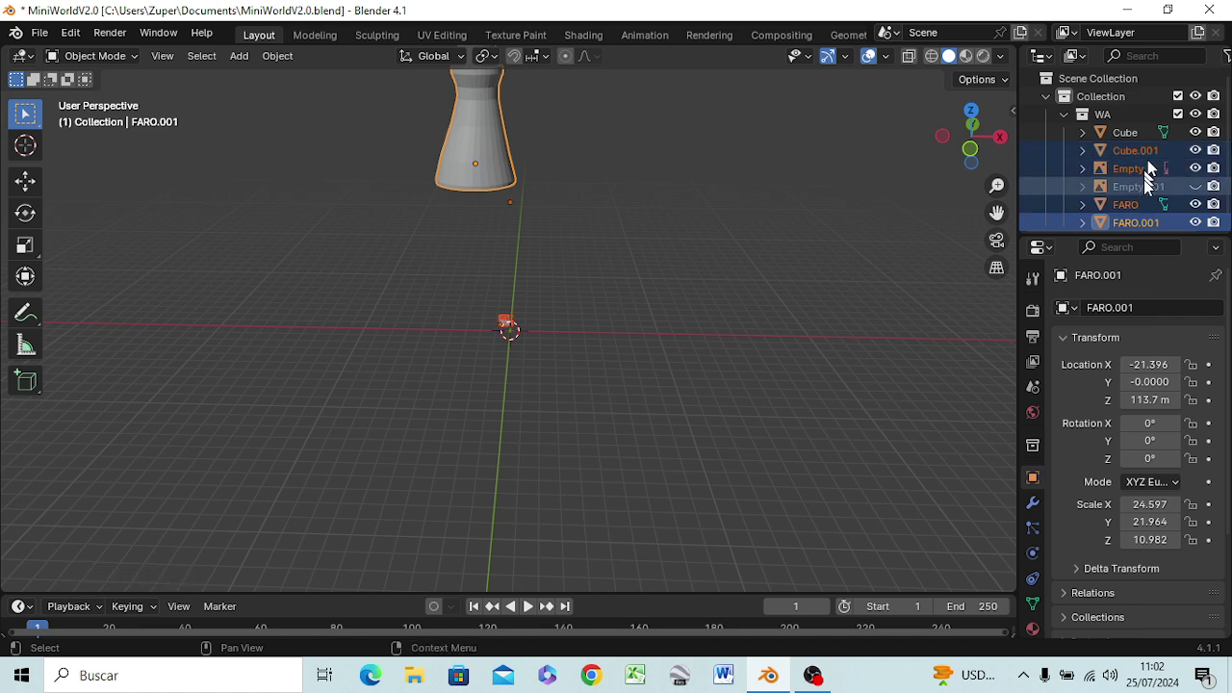
click(1131, 222)
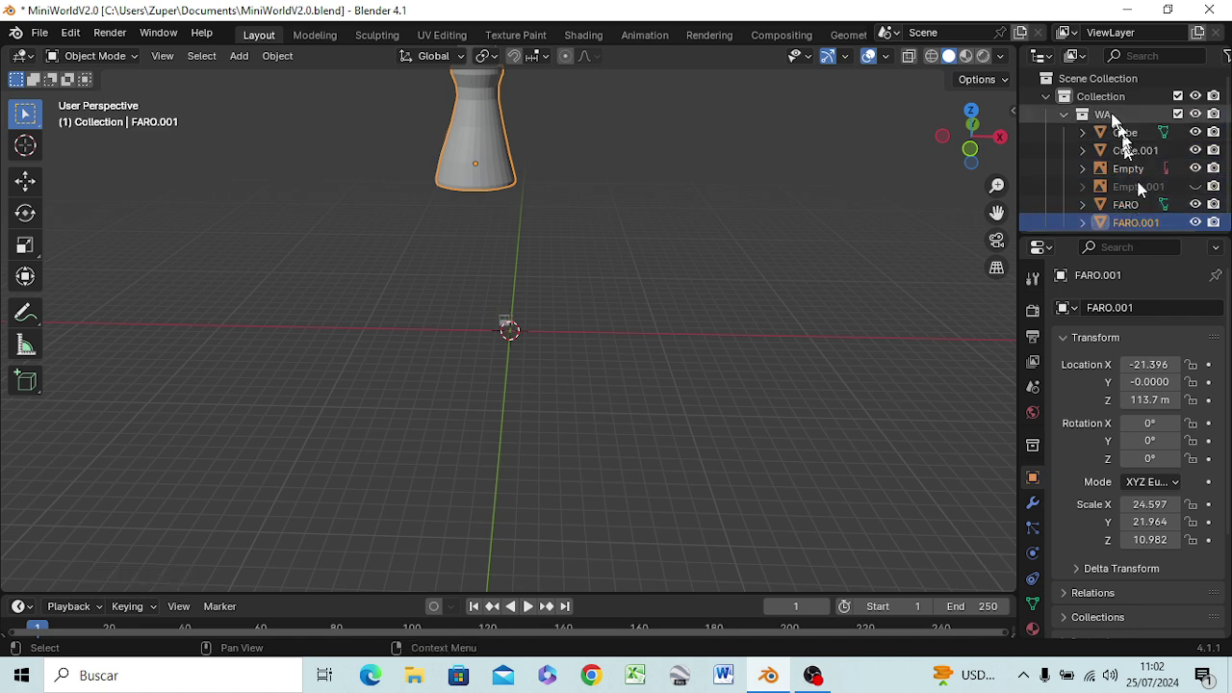
right_click(1102, 96)
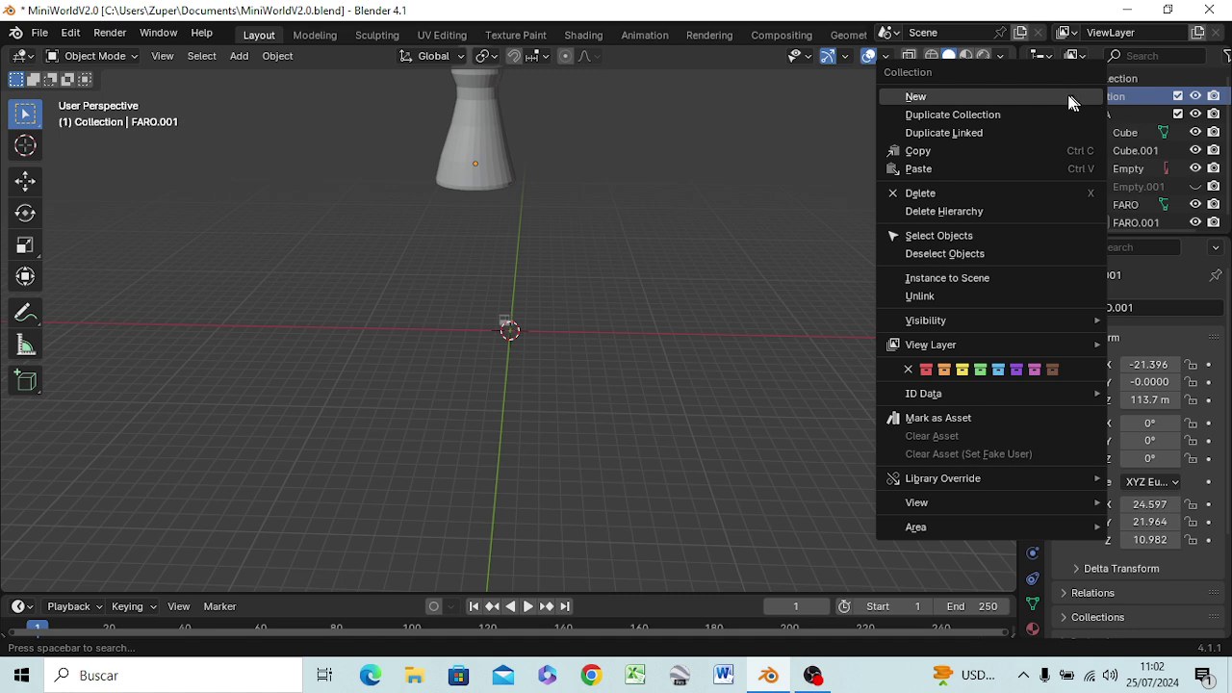
click(1072, 103)
scroll(1114, 160, down, 1)
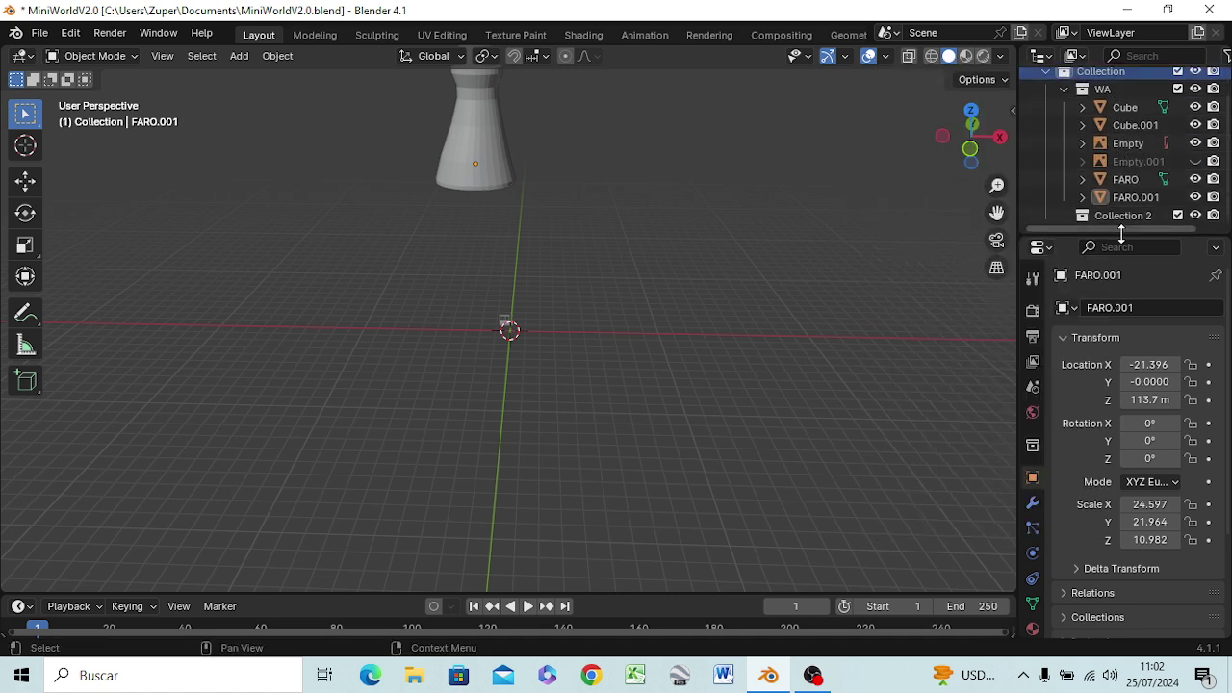
drag(1124, 223, 1103, 98)
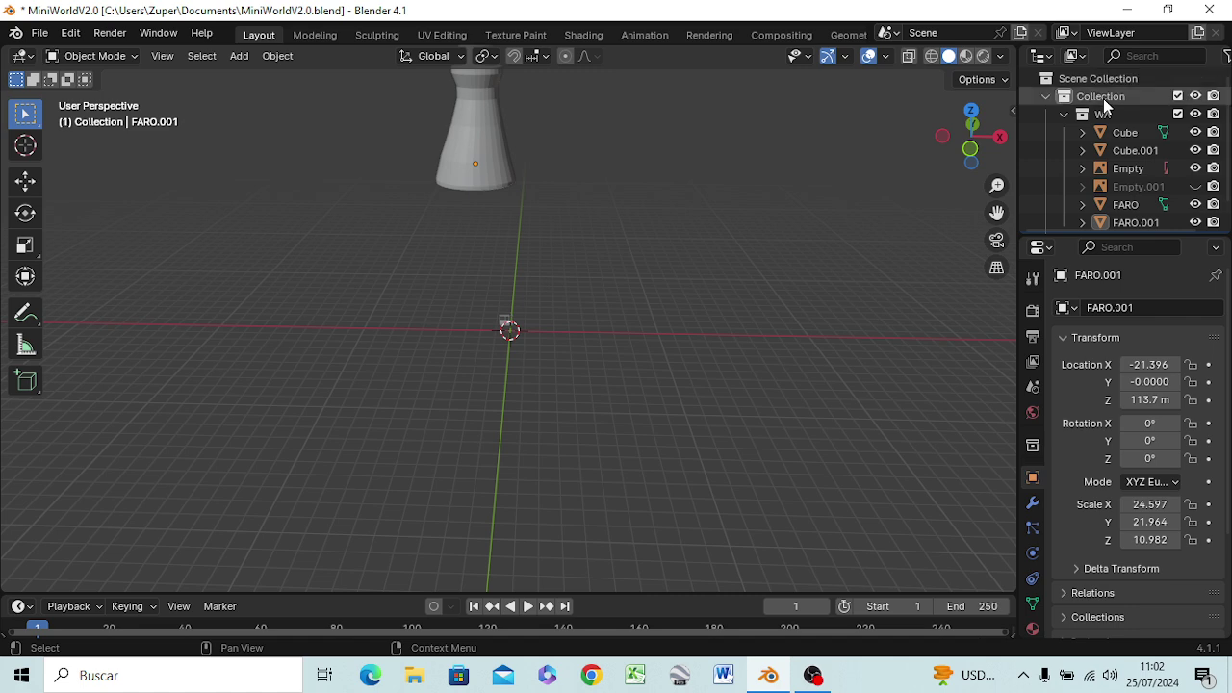
- Rename the new Collection 2 to 'EB'
click(1062, 114)
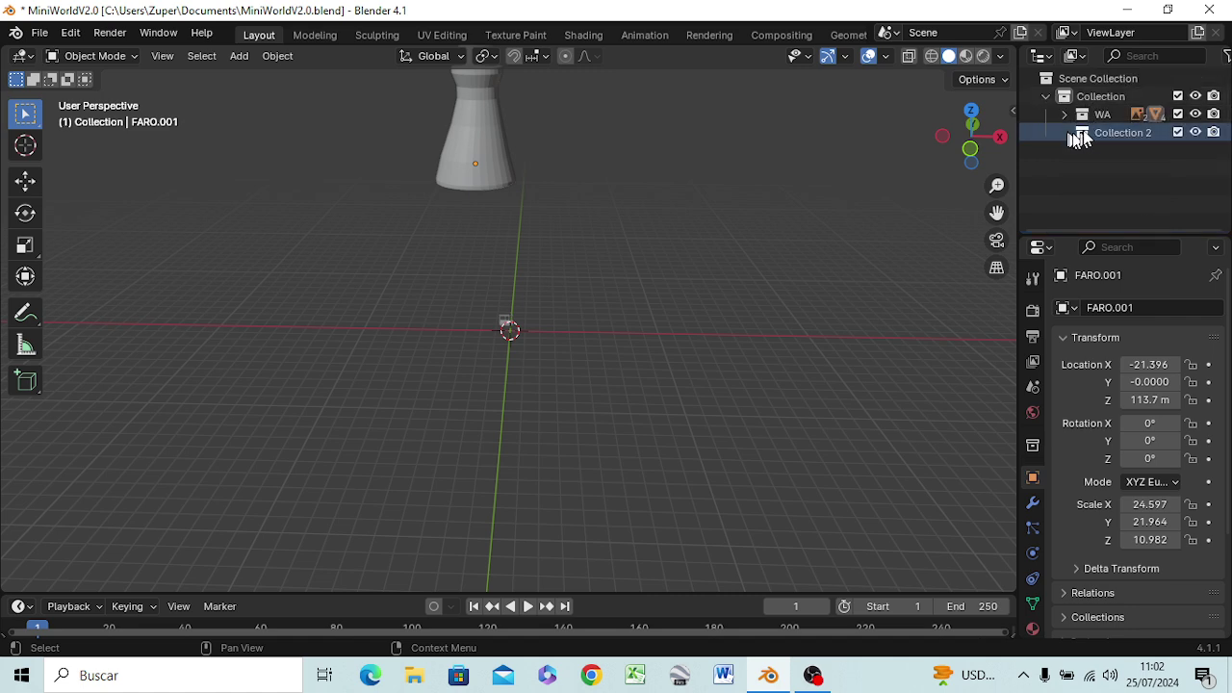
click(1124, 133)
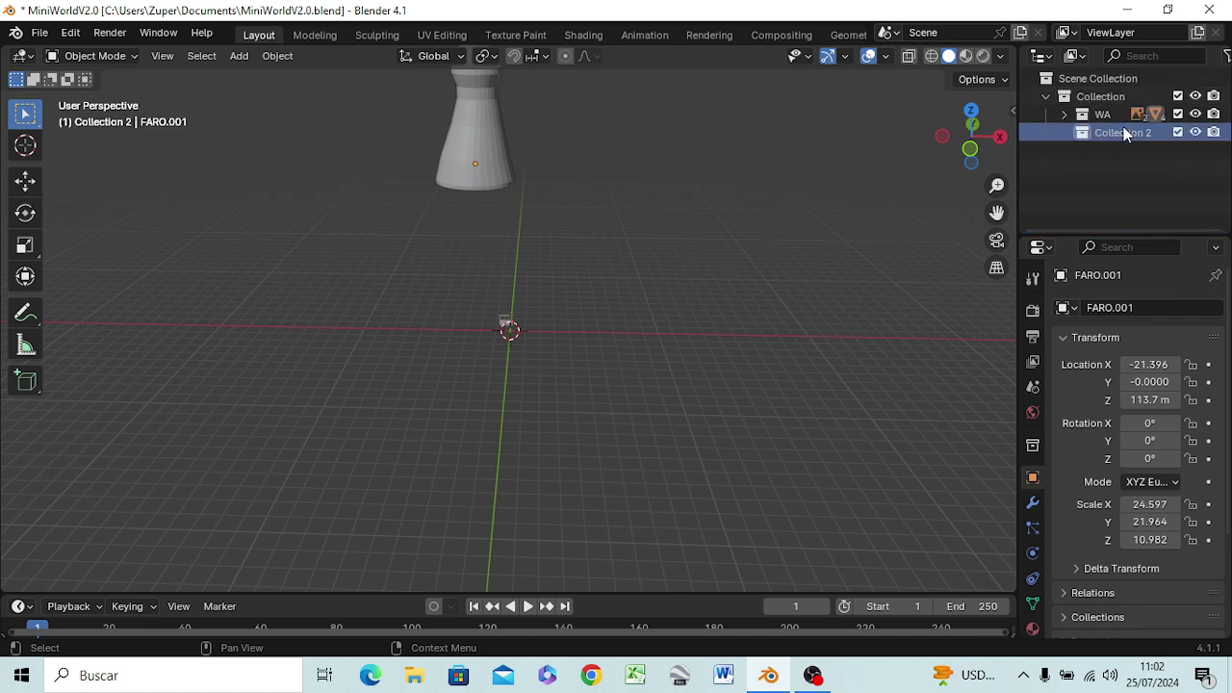
double_click(1123, 133)
text(EB)
key(Return)
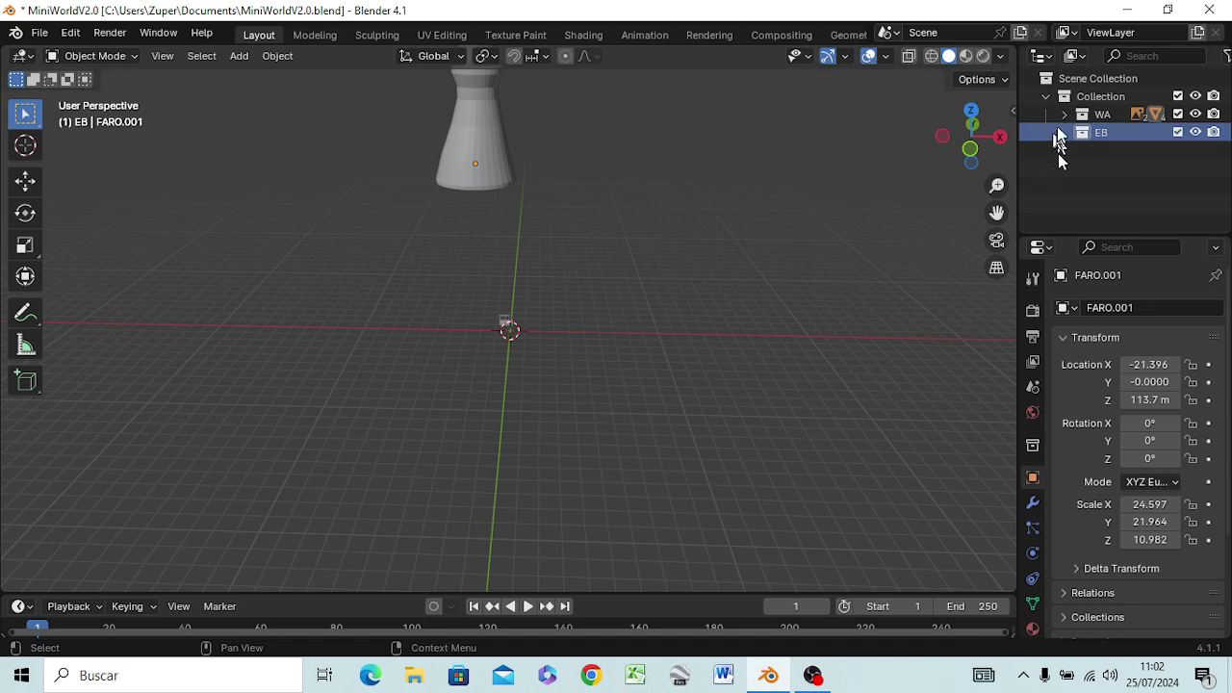
- Move Cube.001 and FARO.001 from WA into the EB collection
click(1064, 114)
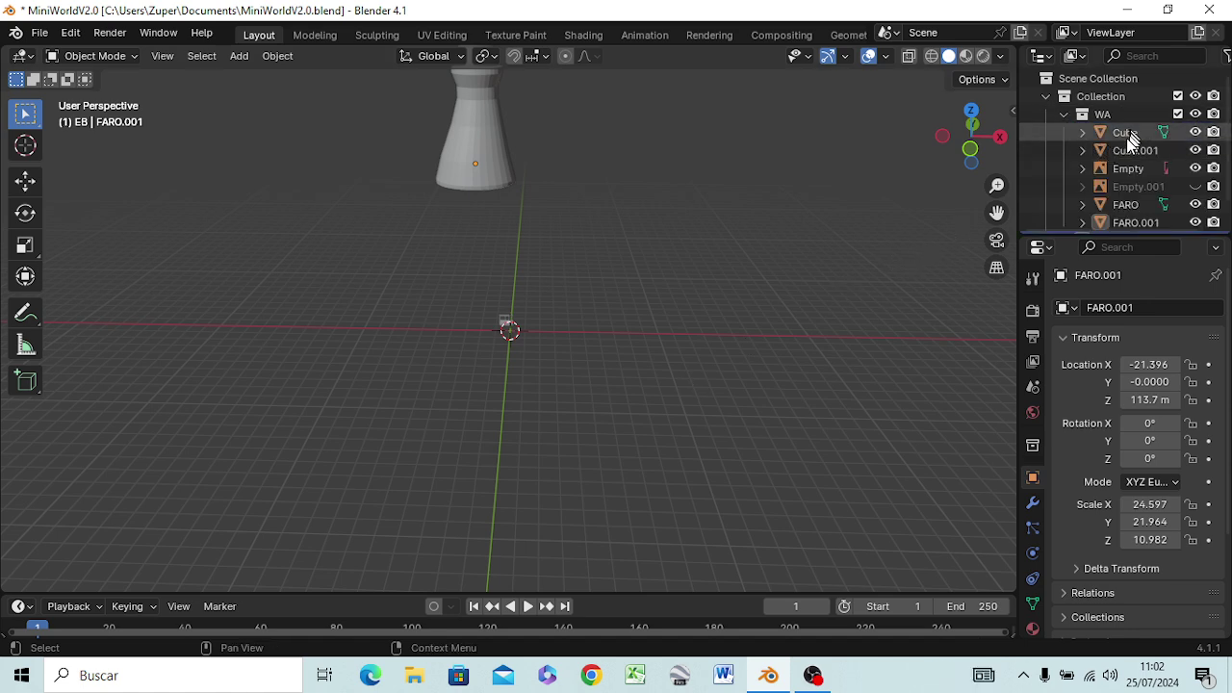
click(1132, 151)
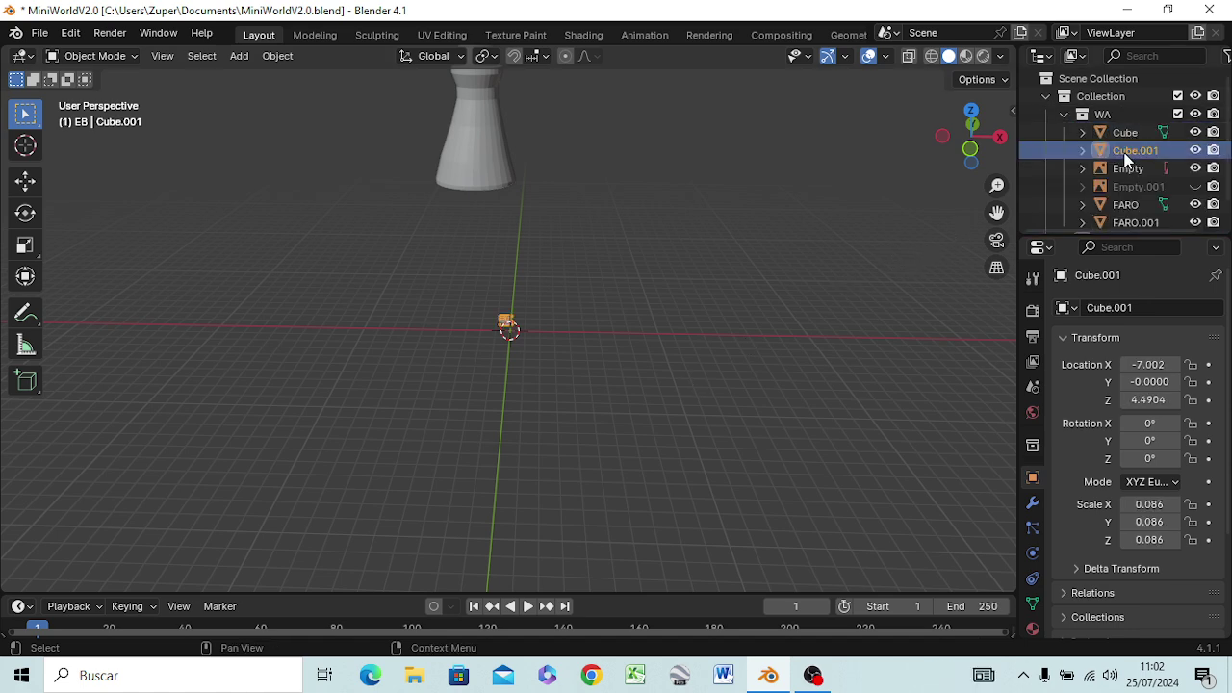
ctrl+click(1124, 223)
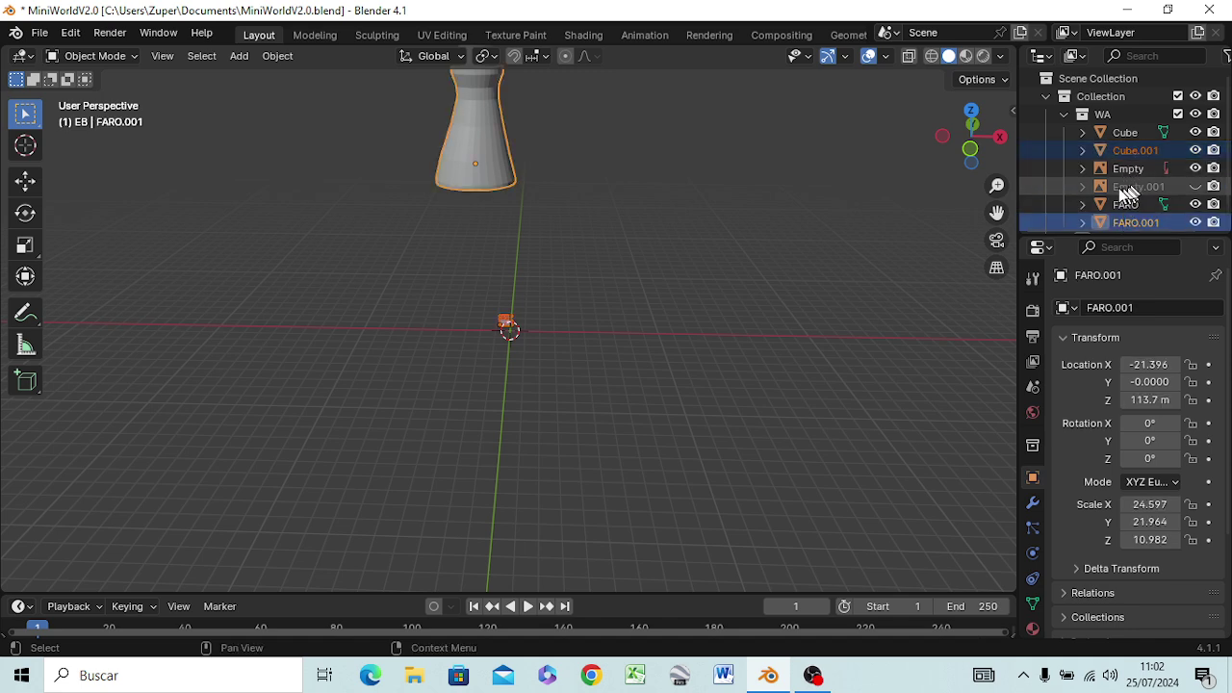
scroll(1122, 190, down, 1)
drag(1126, 197, 1105, 216)
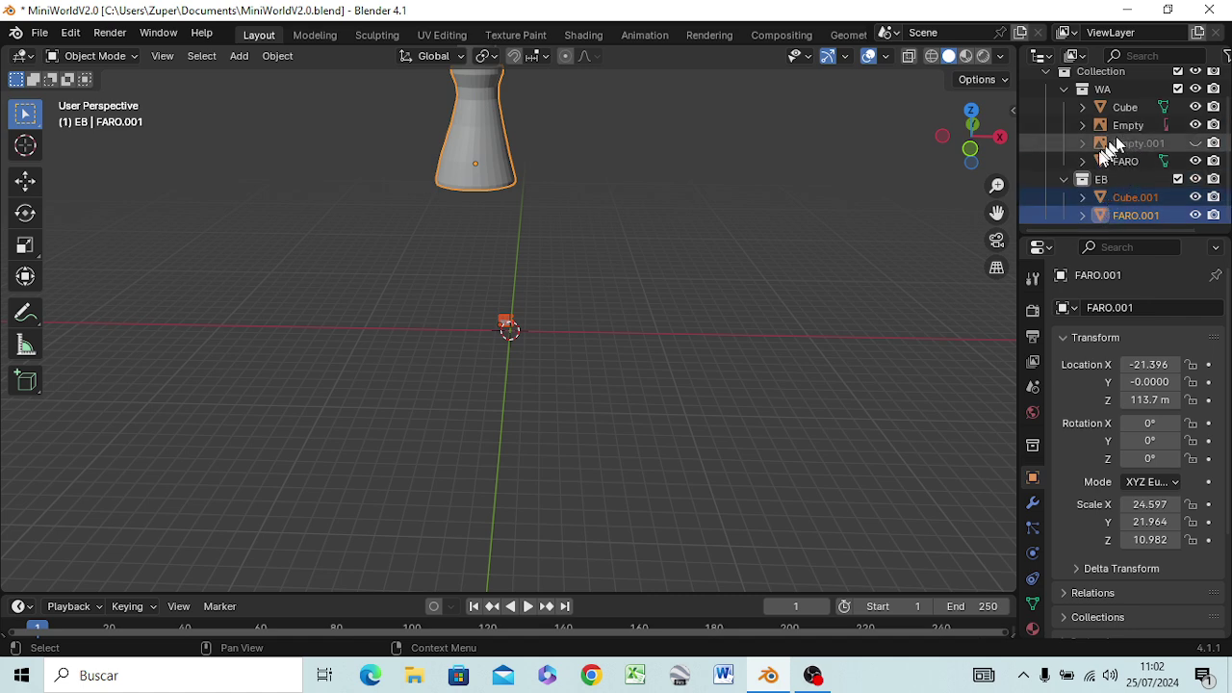
- Hide the EB collection and the original FARO lighthouse in the viewport
click(1064, 179)
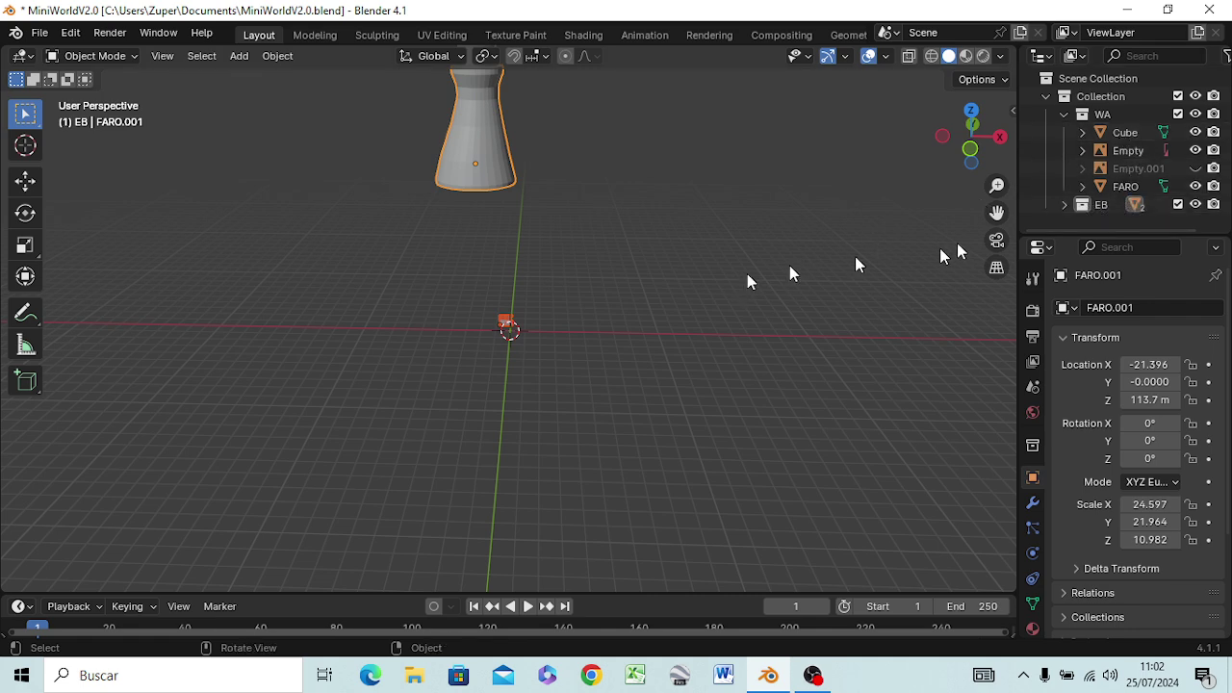
click(1196, 204)
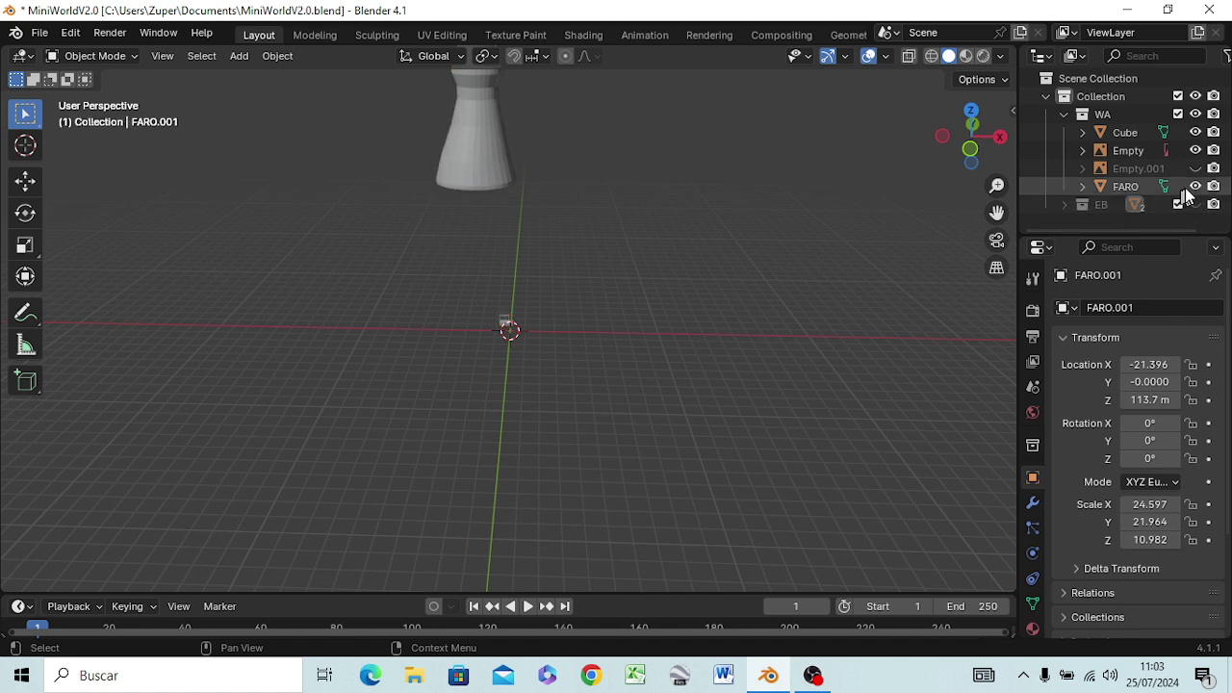
click(1194, 187)
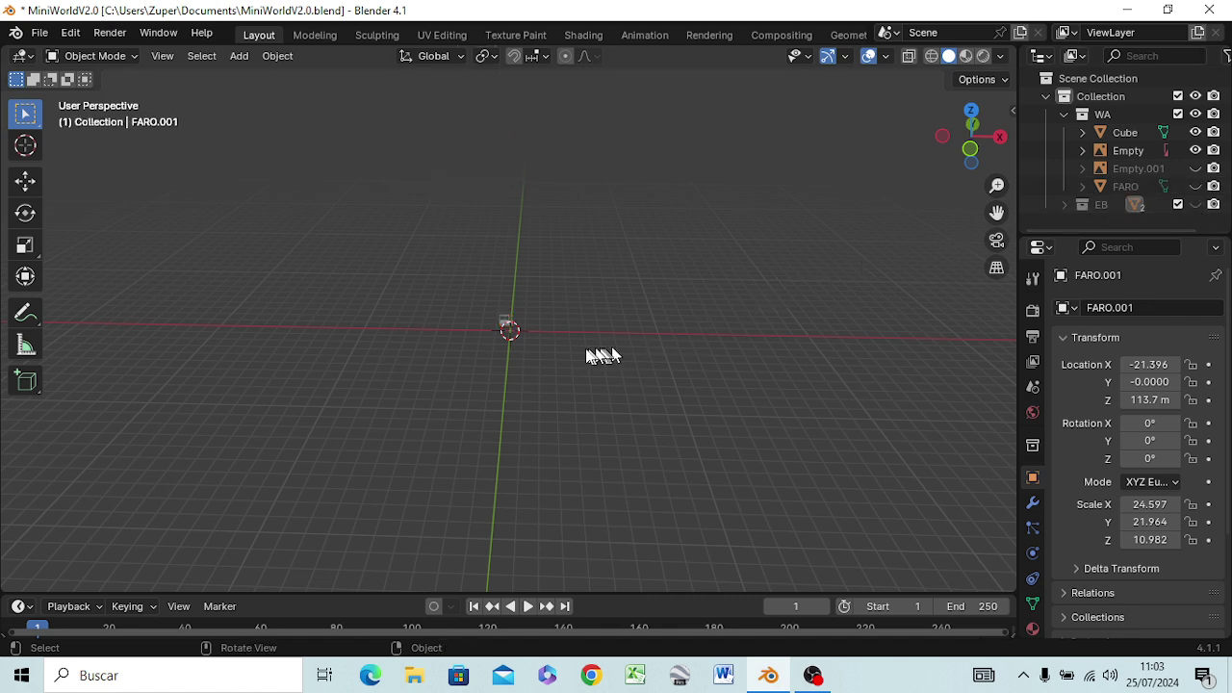
- Zoom the front orthographic view onto the walkway by the boat and select the railing Cube
key(KP_1)
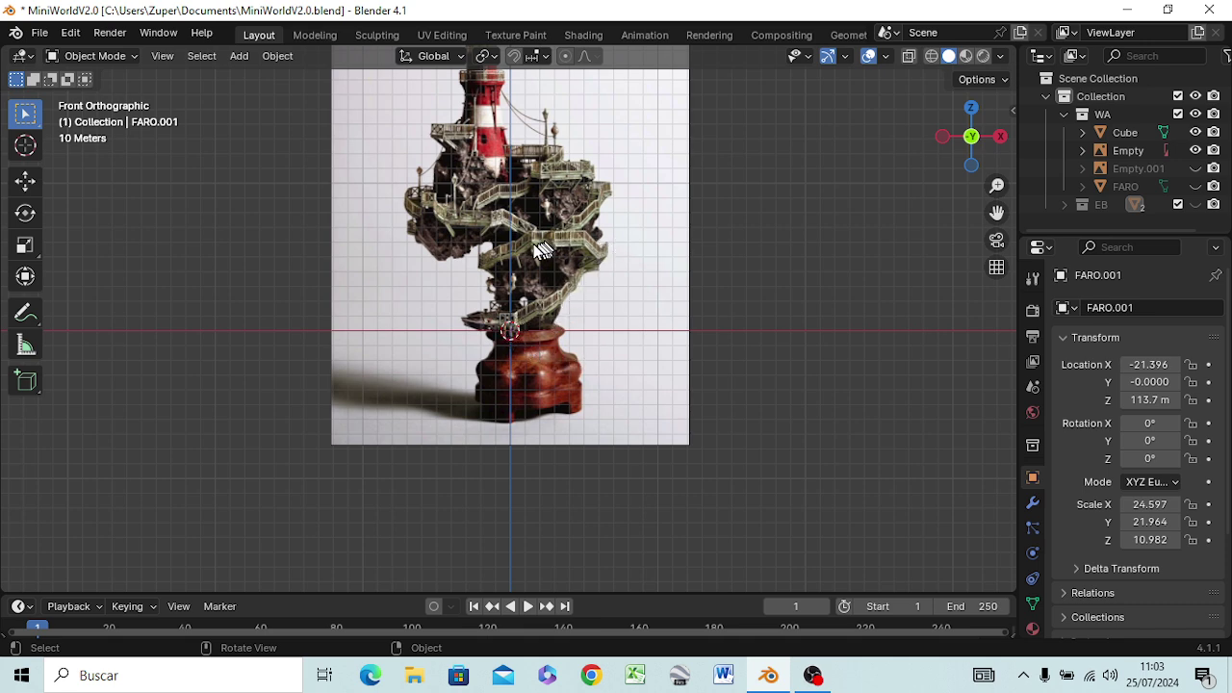
scroll(505, 287, up, 3)
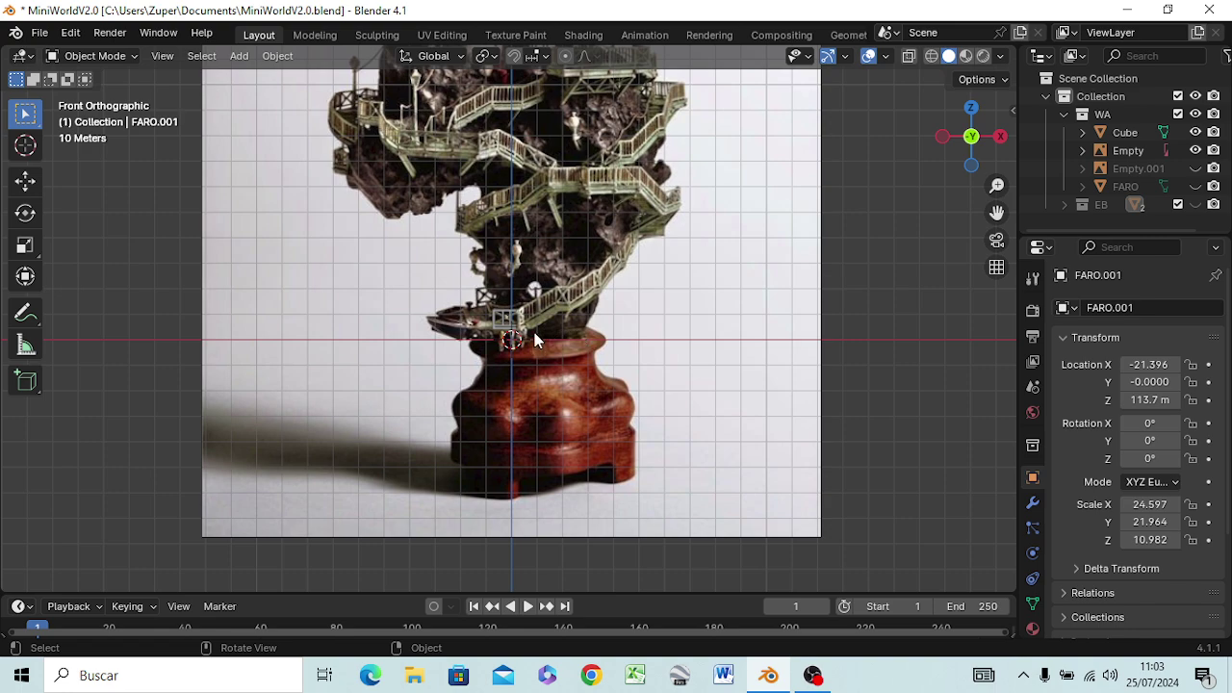
scroll(535, 332, up, 2)
scroll(514, 349, up, 3)
scroll(513, 358, up, 3)
scroll(512, 370, up, 2)
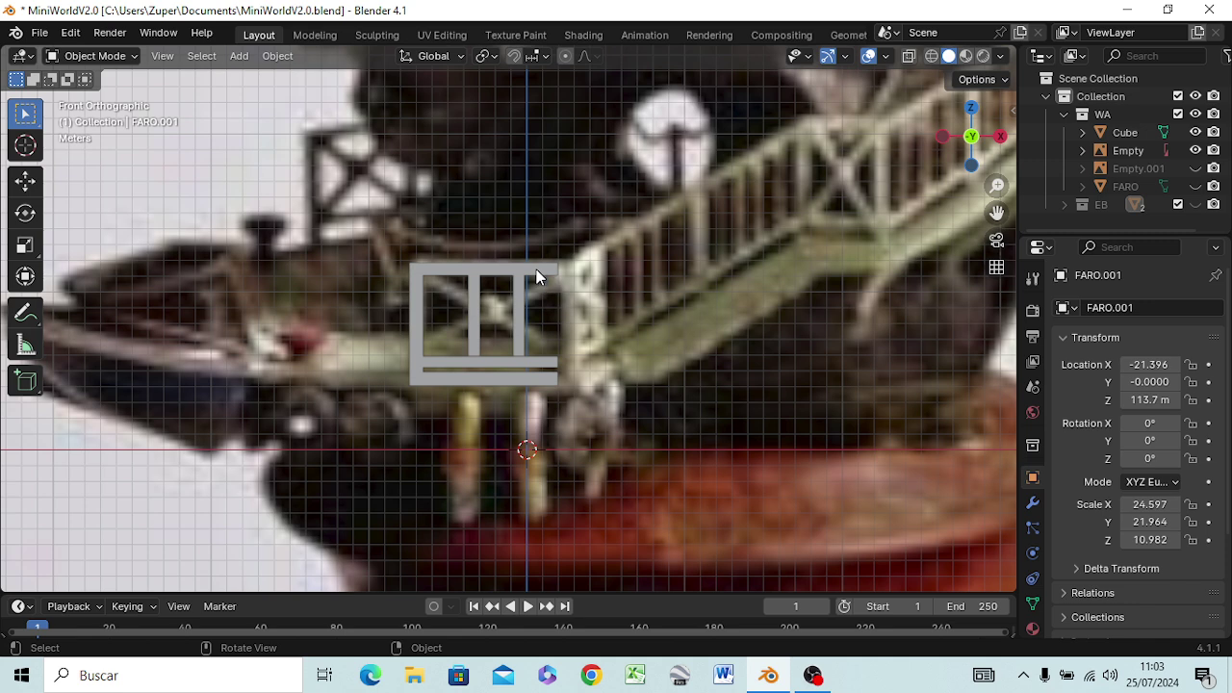
click(1116, 132)
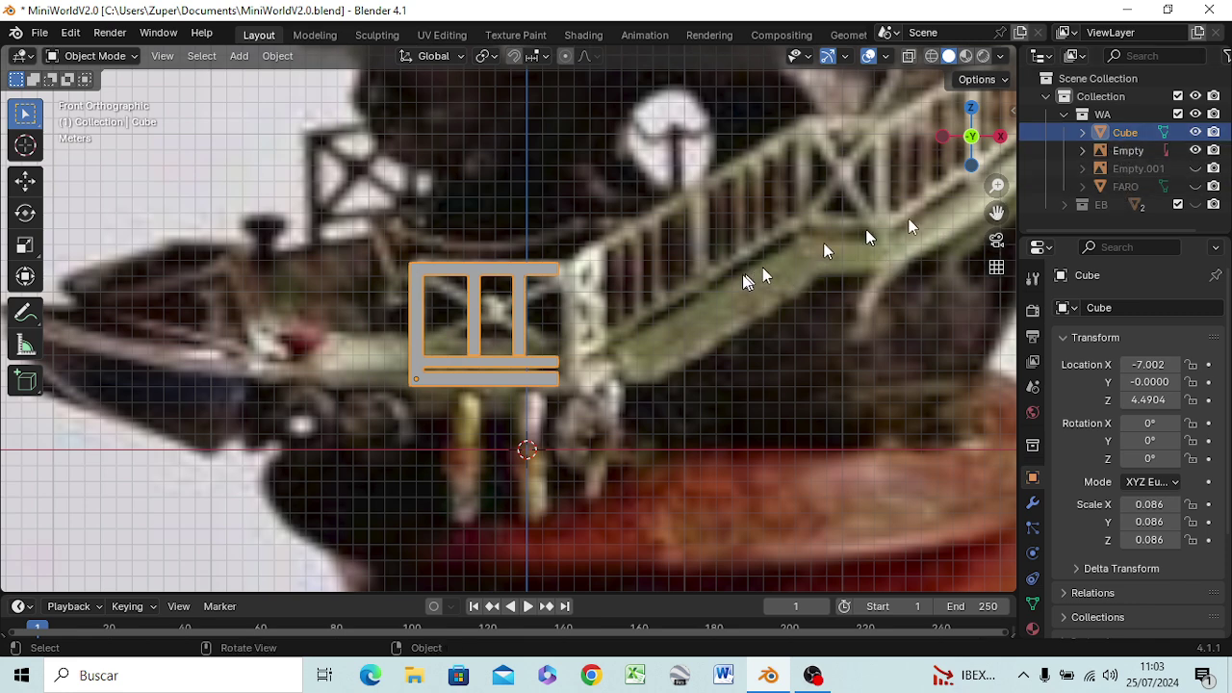
- Create a new collection inside WA
click(1100, 115)
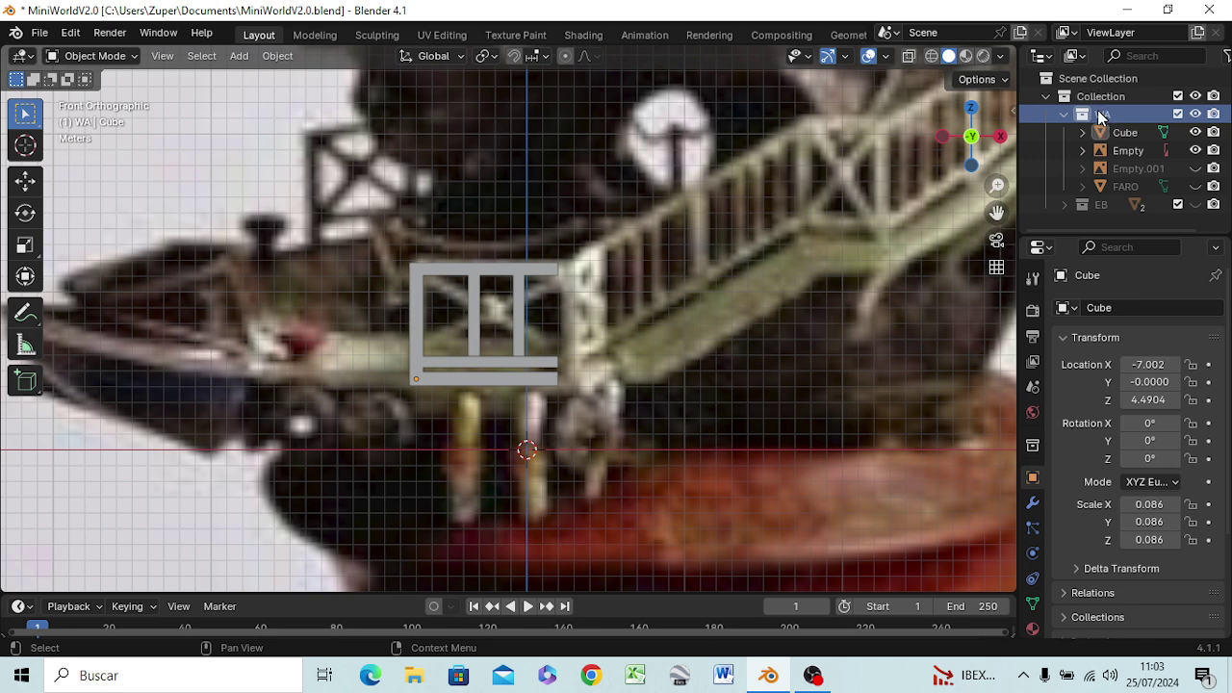
right_click(1100, 114)
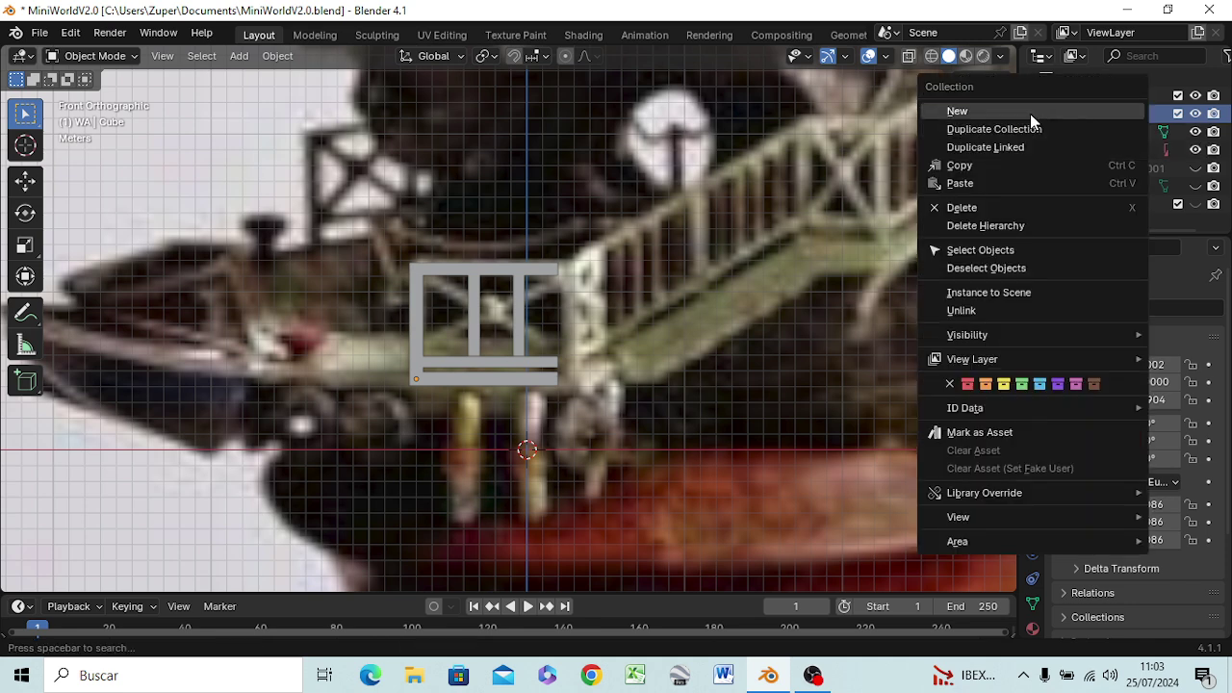
click(1030, 114)
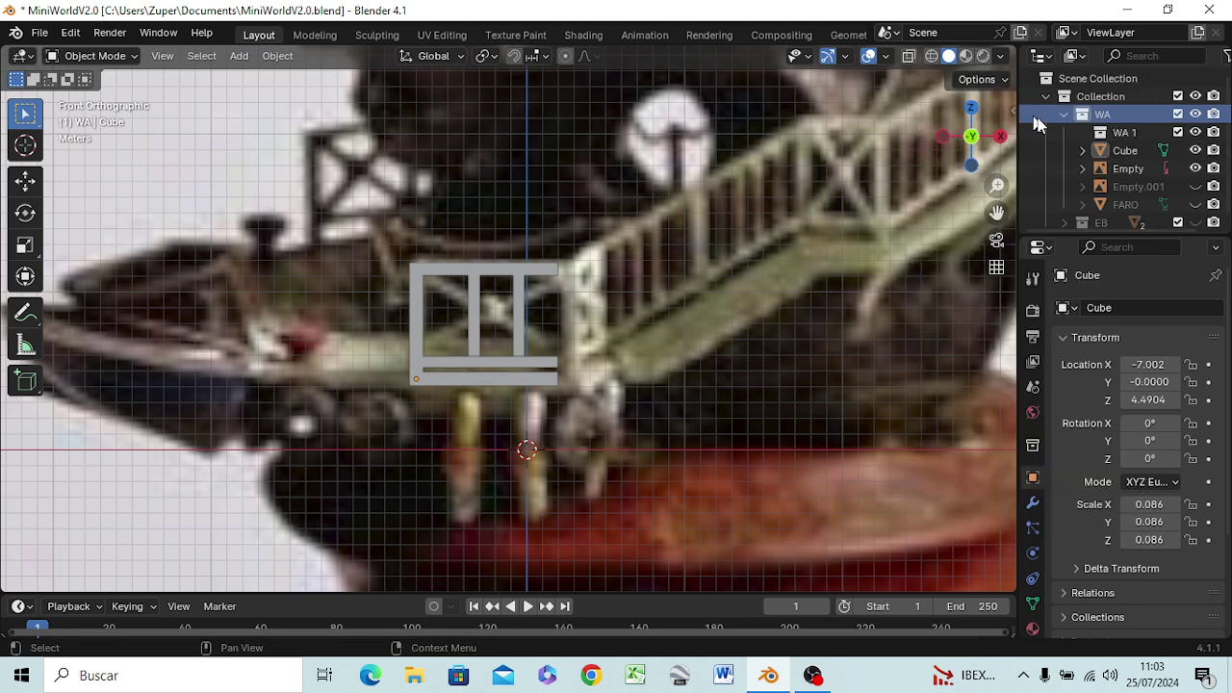
- Rename the new collection 'Caminito' and move the railing Cube into it
double_click(1124, 133)
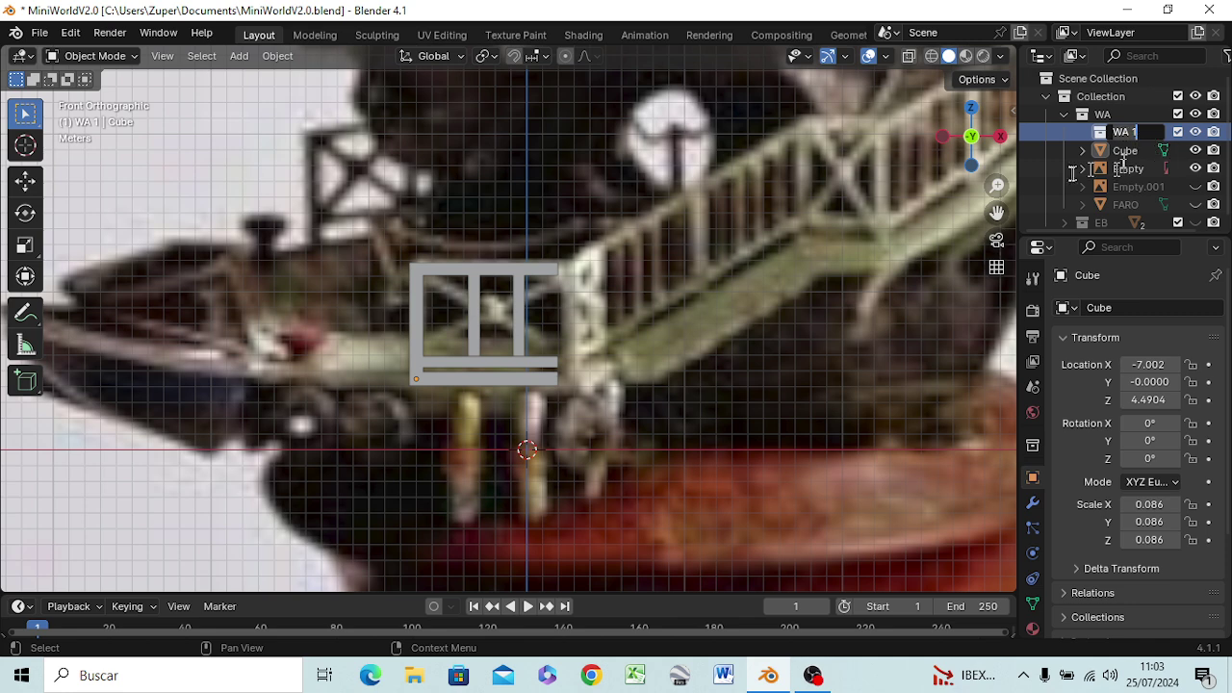
text(C)
text(an)
key(BackSpace)
text(minito)
key(Return)
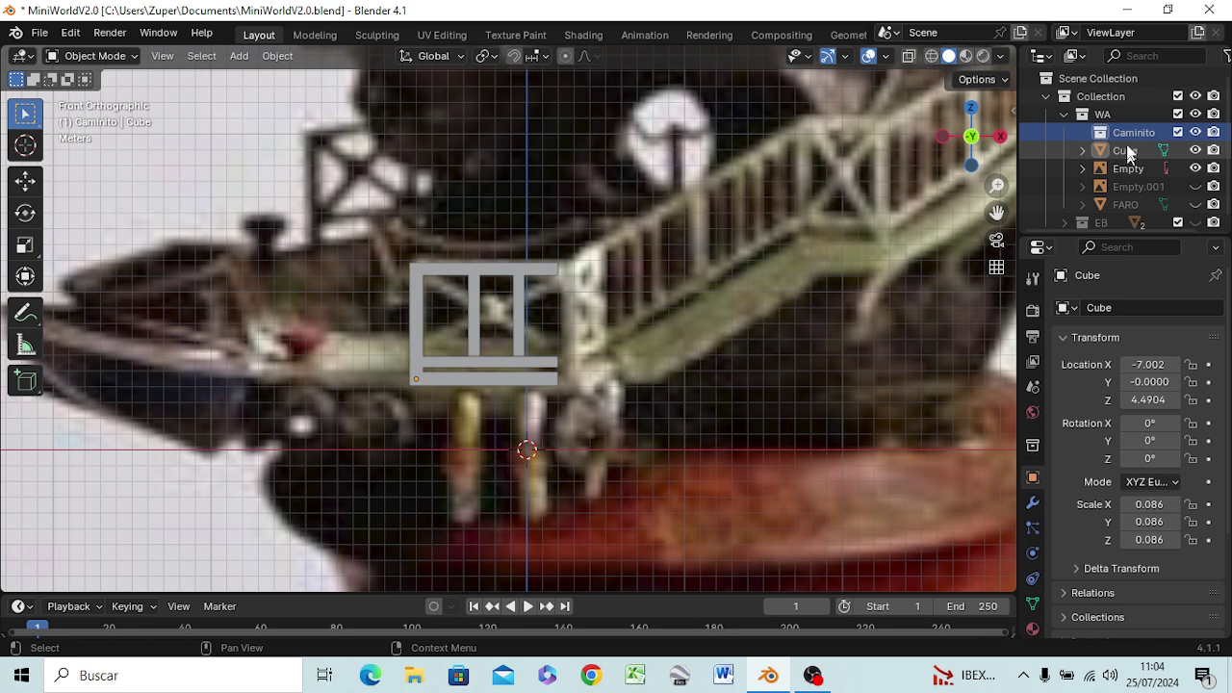
drag(1126, 149, 1132, 134)
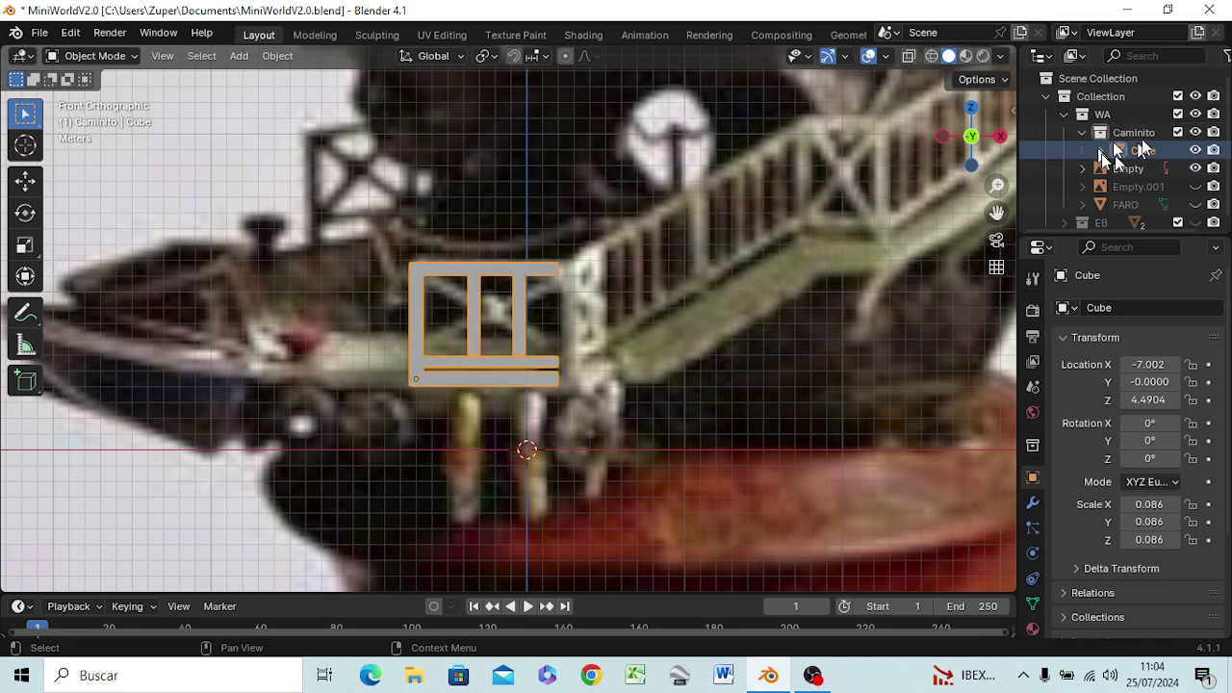
- Duplicate the railing Cube and slide the copy along X to 2.3683 m
click(517, 267)
key(shift+d)
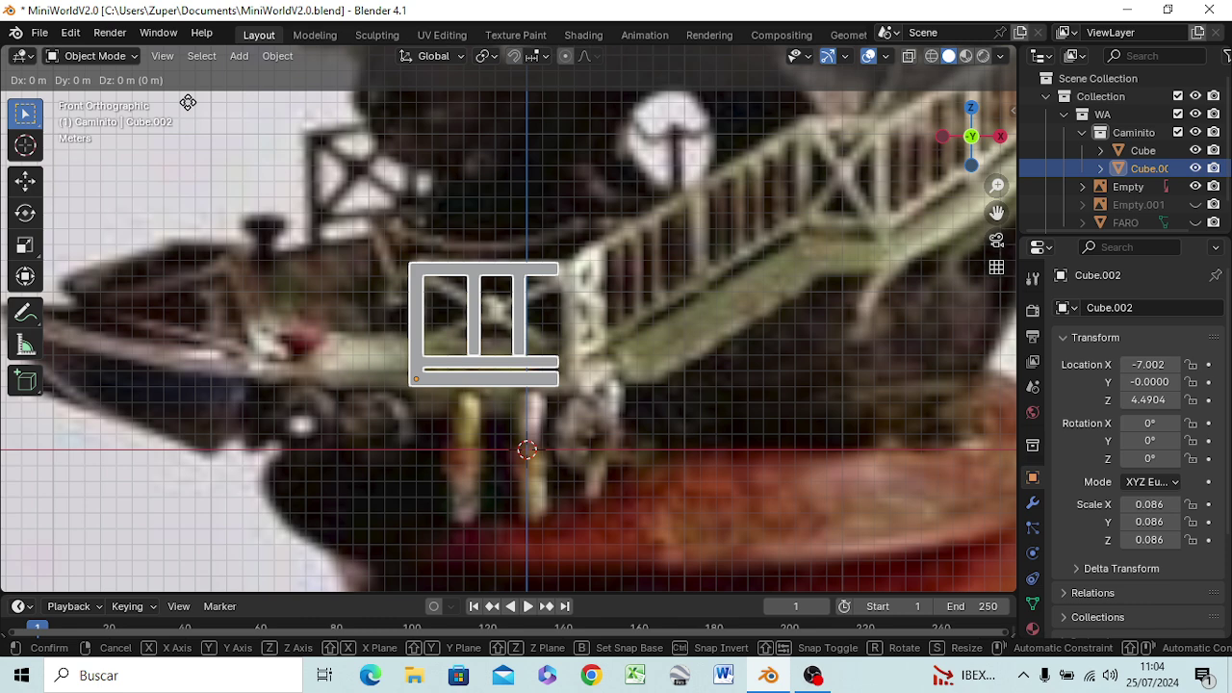
key(x)
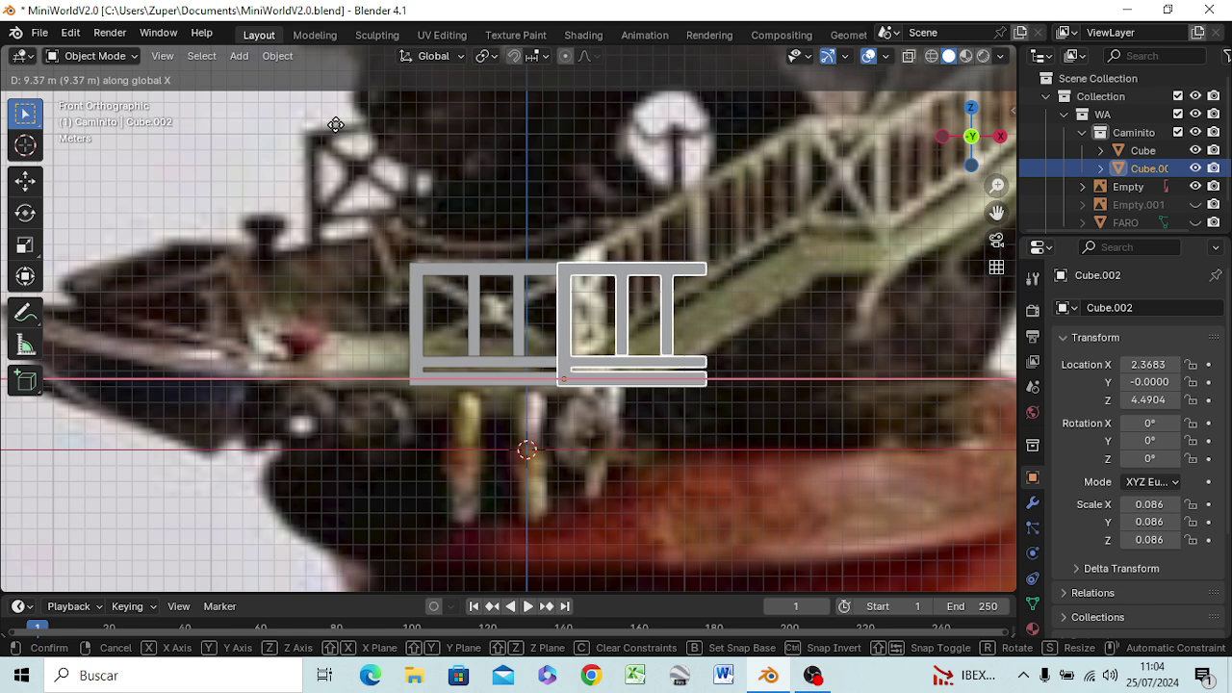
click(336, 124)
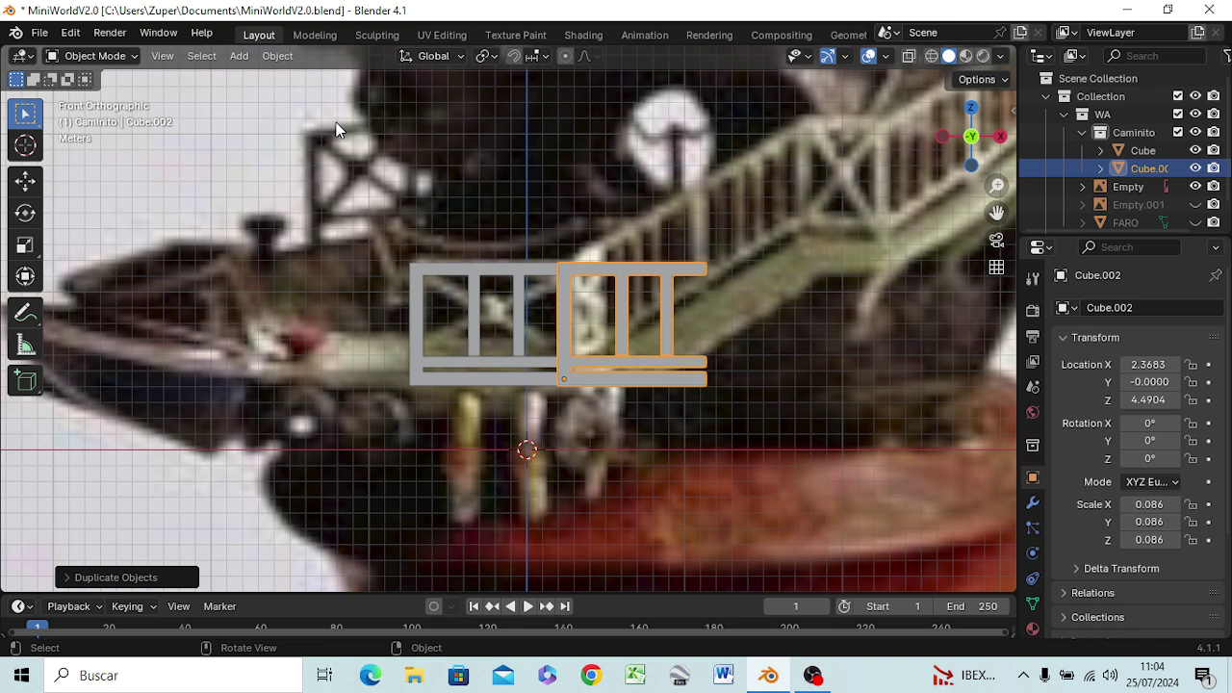
key(KP_7)
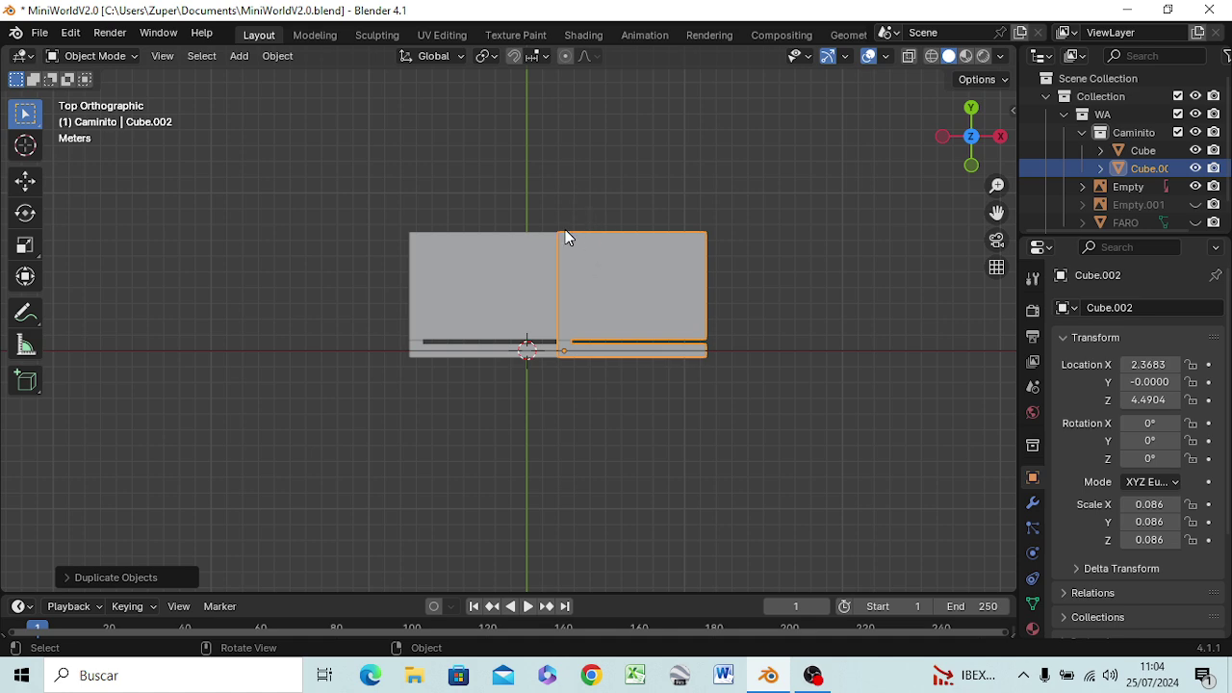
- Rotate Cube.002 by 67.106° and move it up-right to form a corner
key(KP_1)
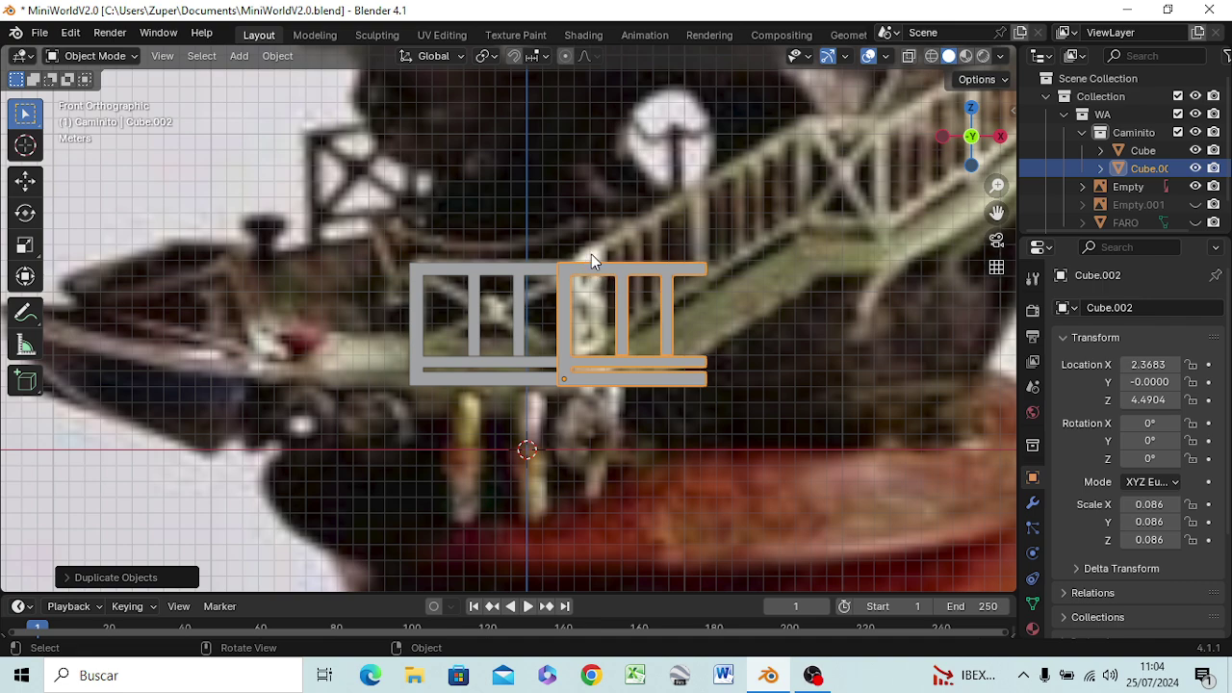
key(KP_7)
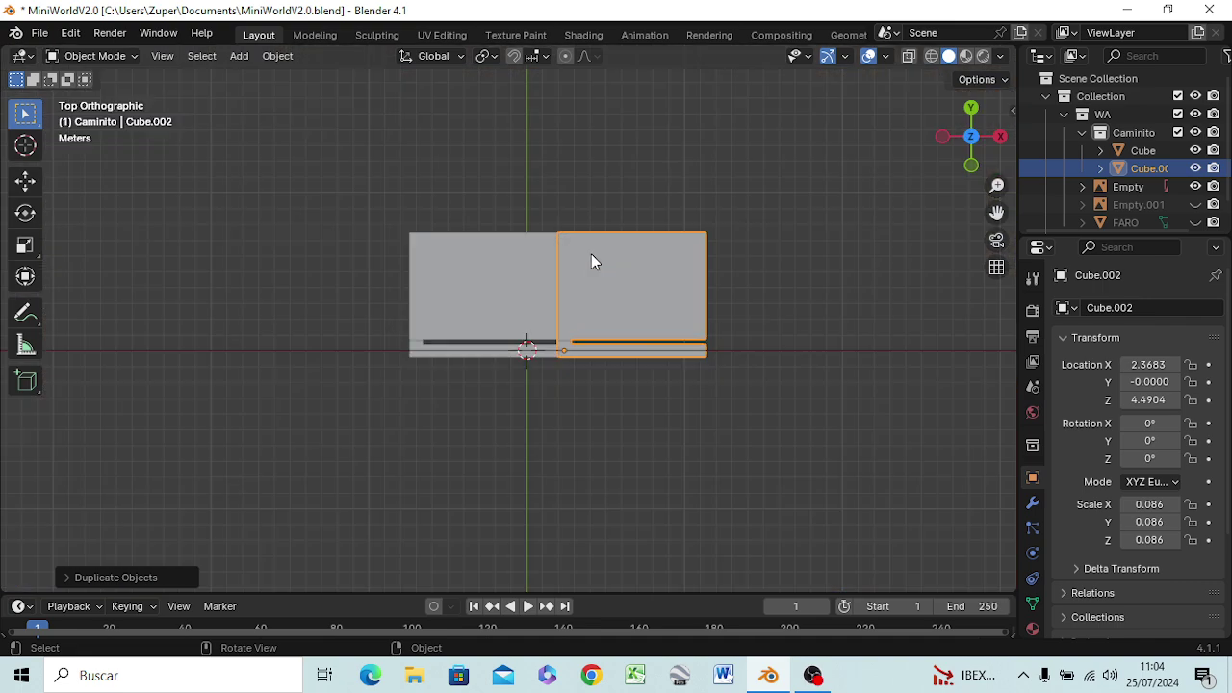
key(r)
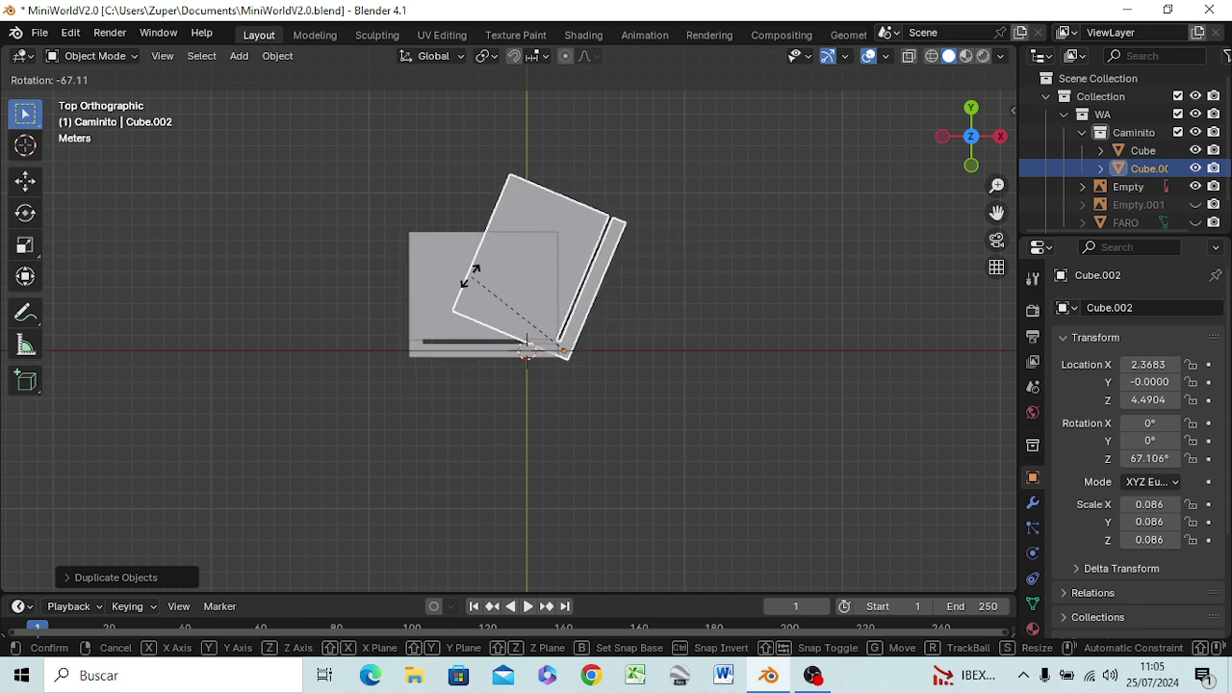
click(470, 275)
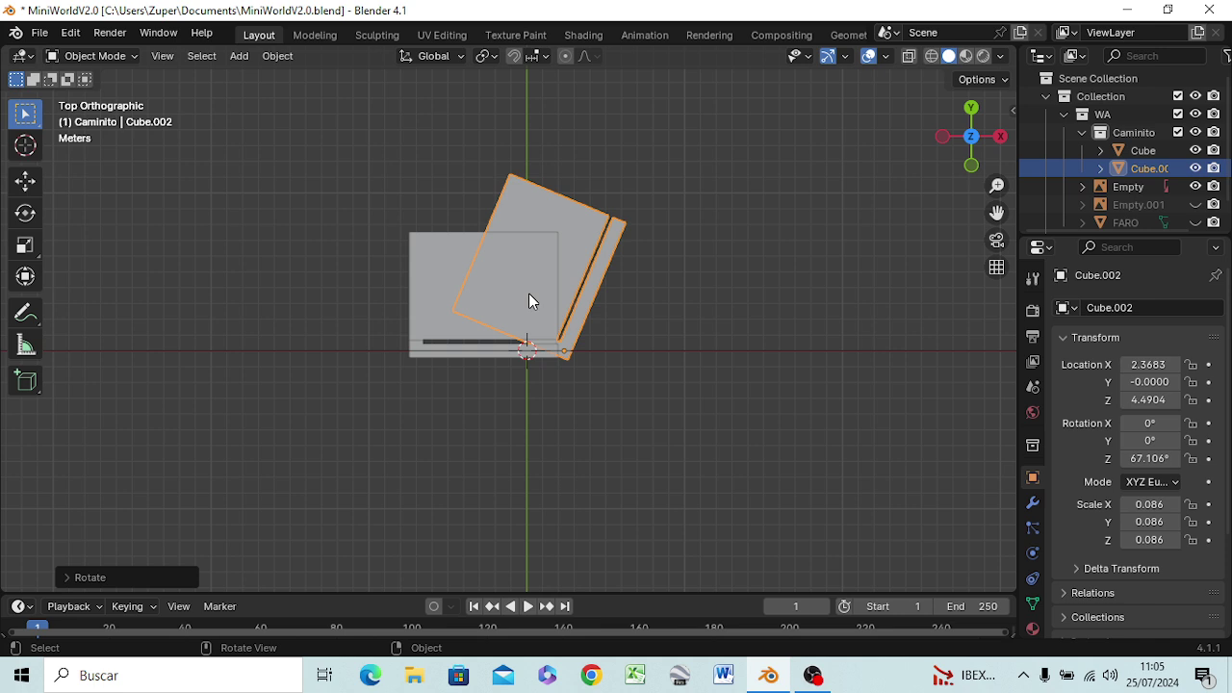
key(g)
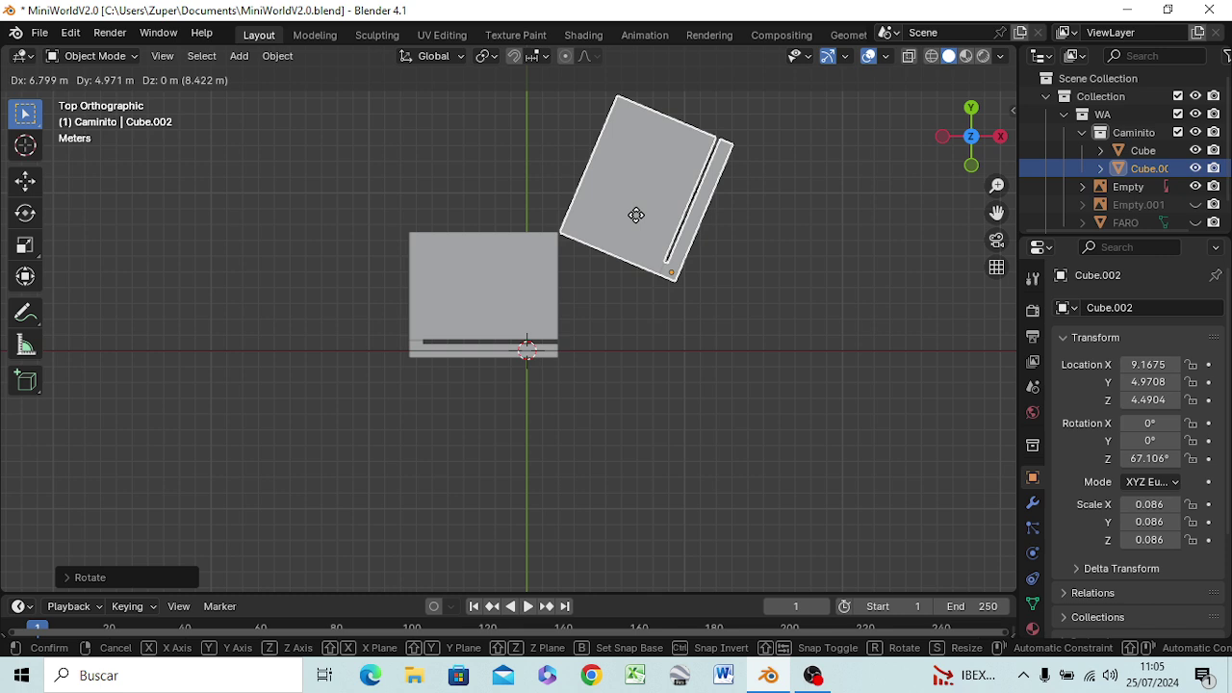
click(636, 214)
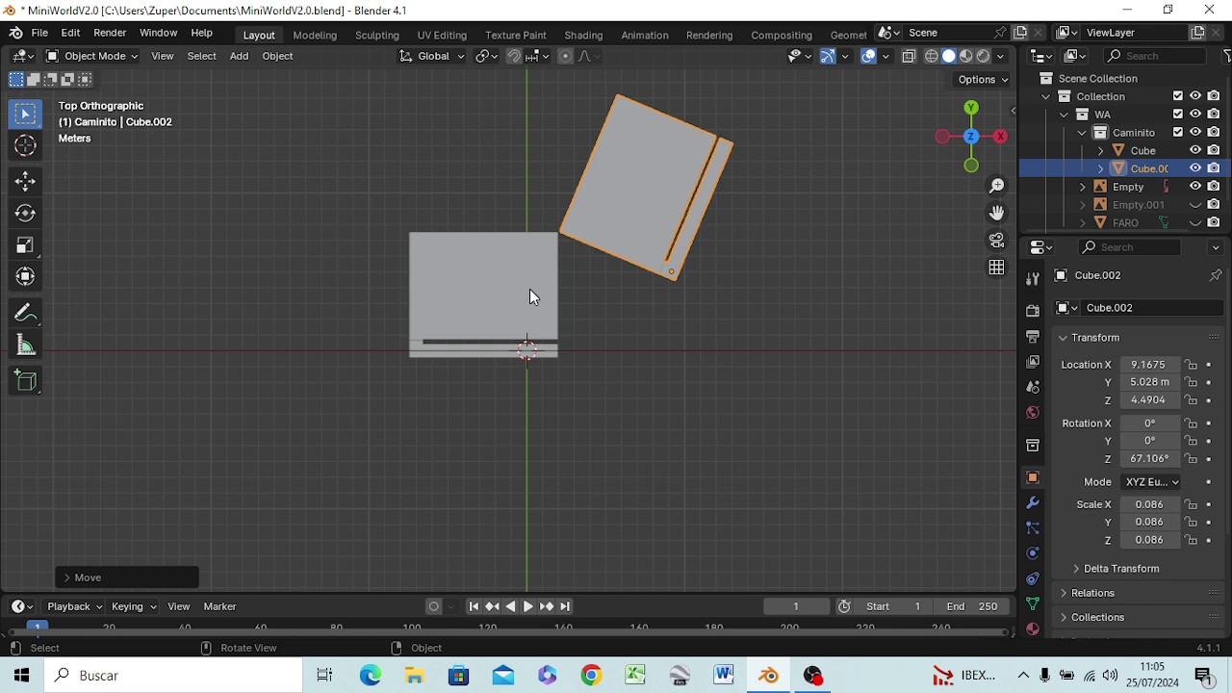
- Duplicate the original Cube in place and move Cube into the WA collection
click(1135, 151)
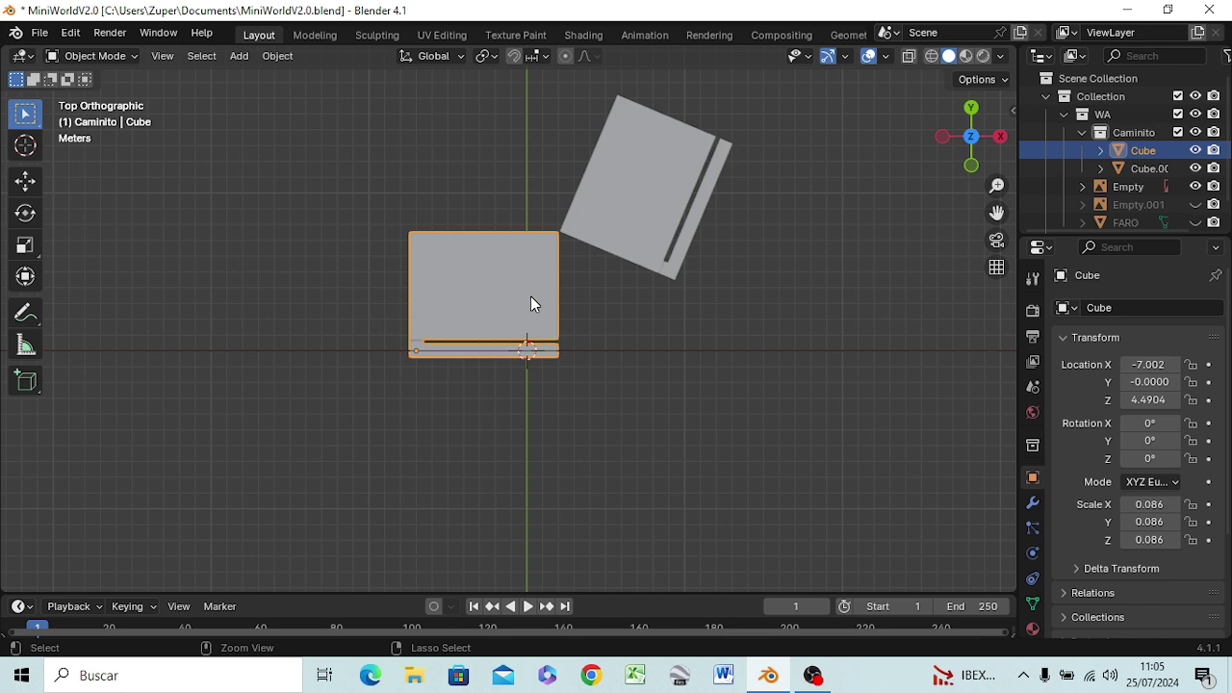
key(shift+d)
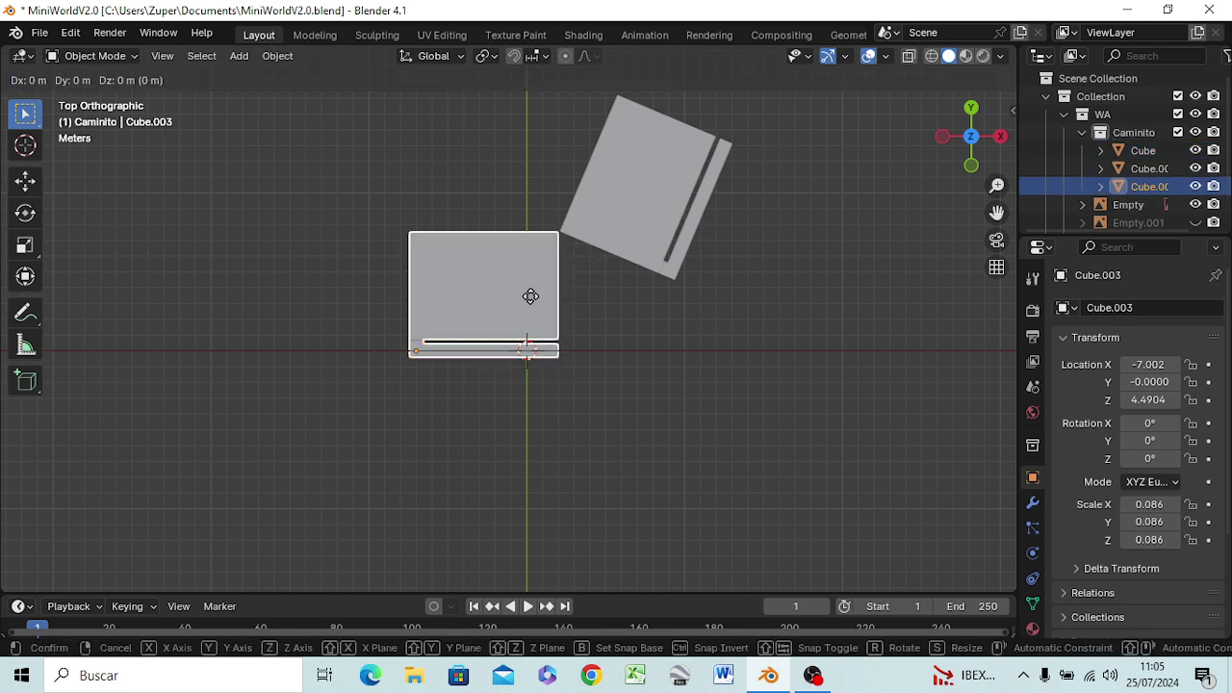
click(530, 296)
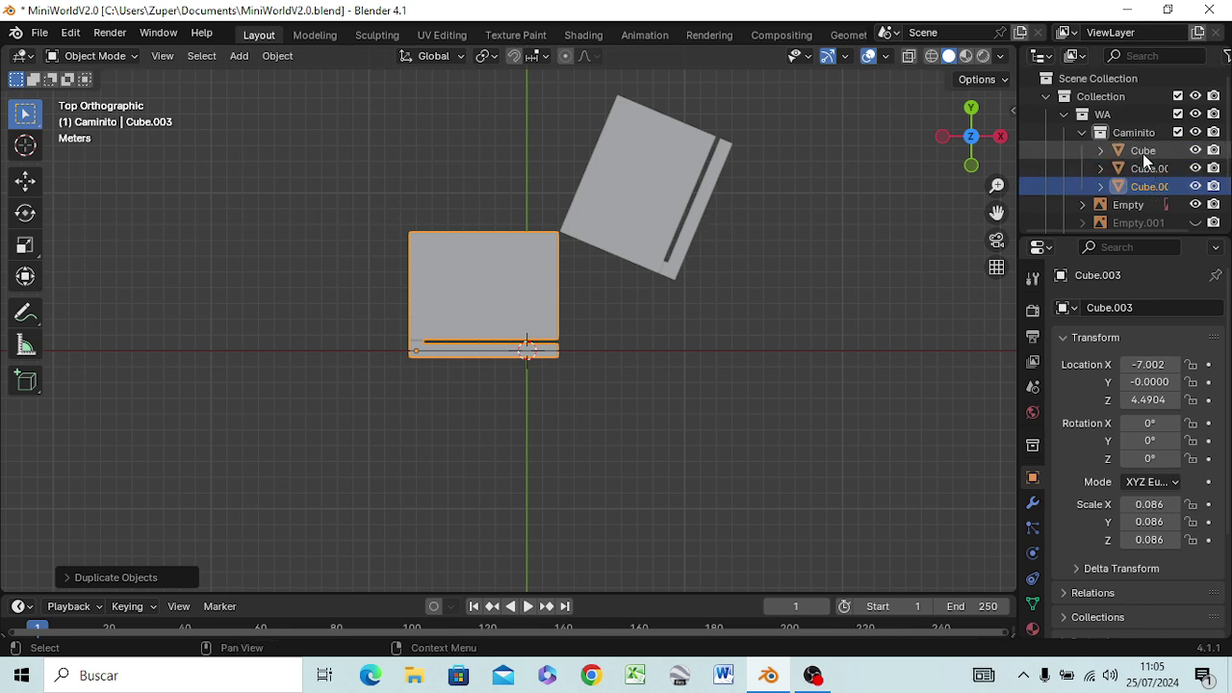
drag(1142, 153, 1118, 112)
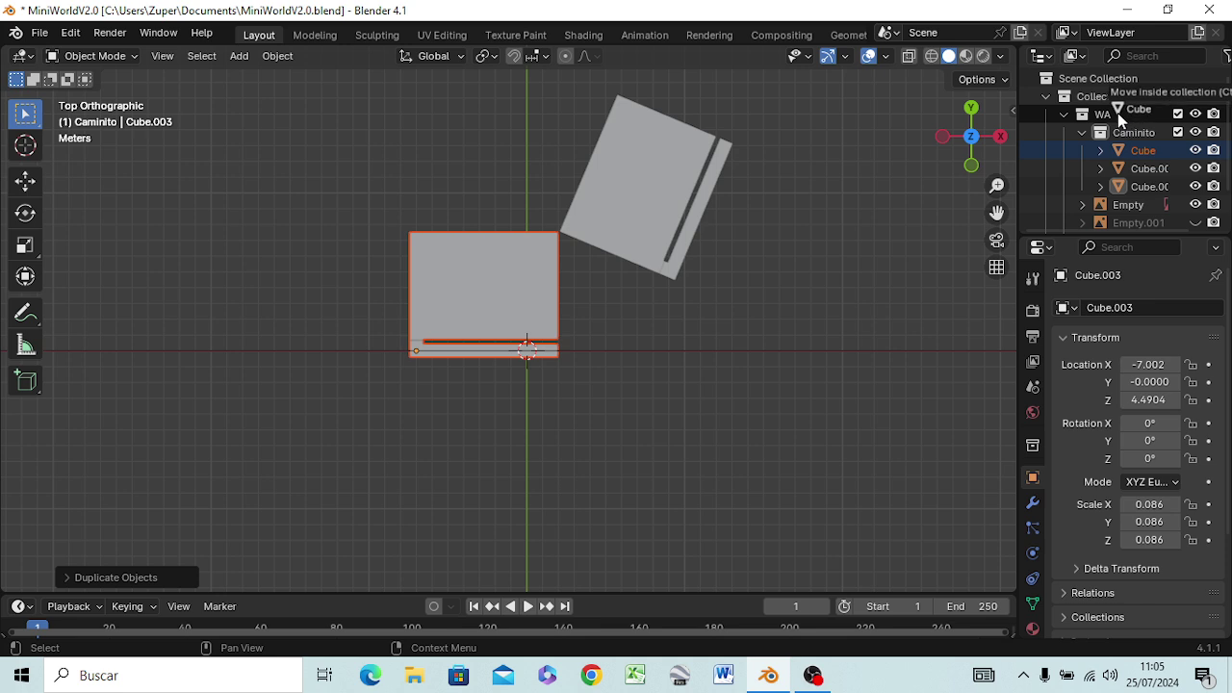
drag(1117, 113, 1106, 116)
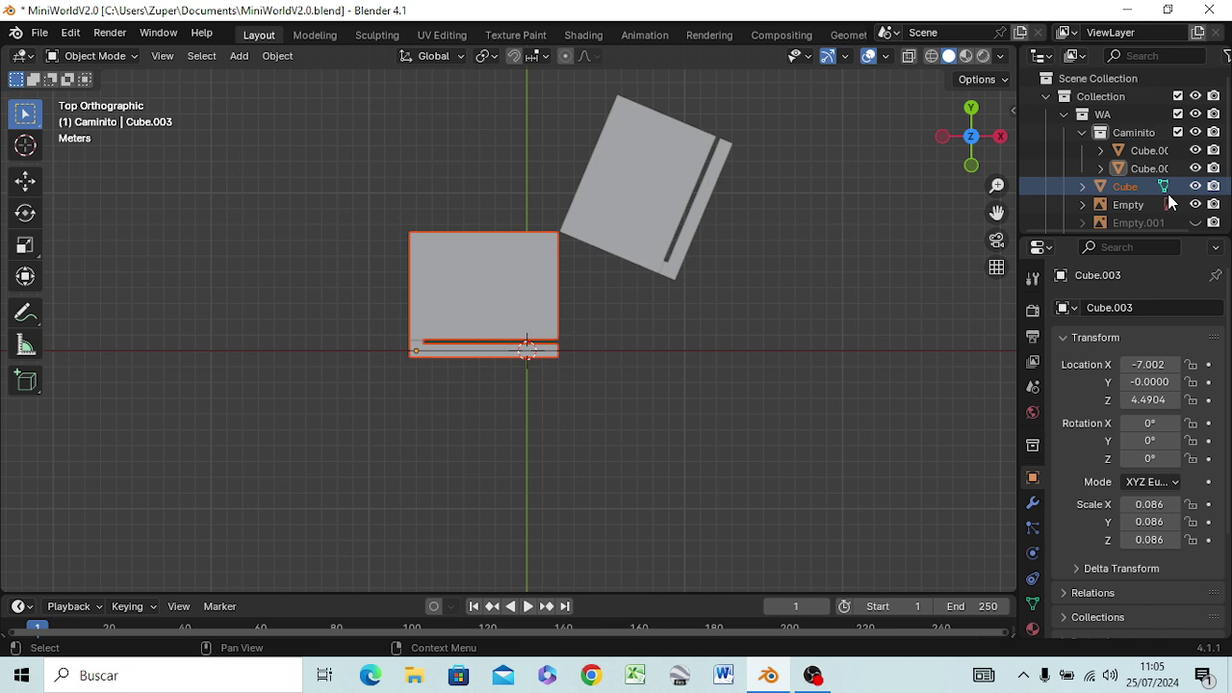
click(612, 222)
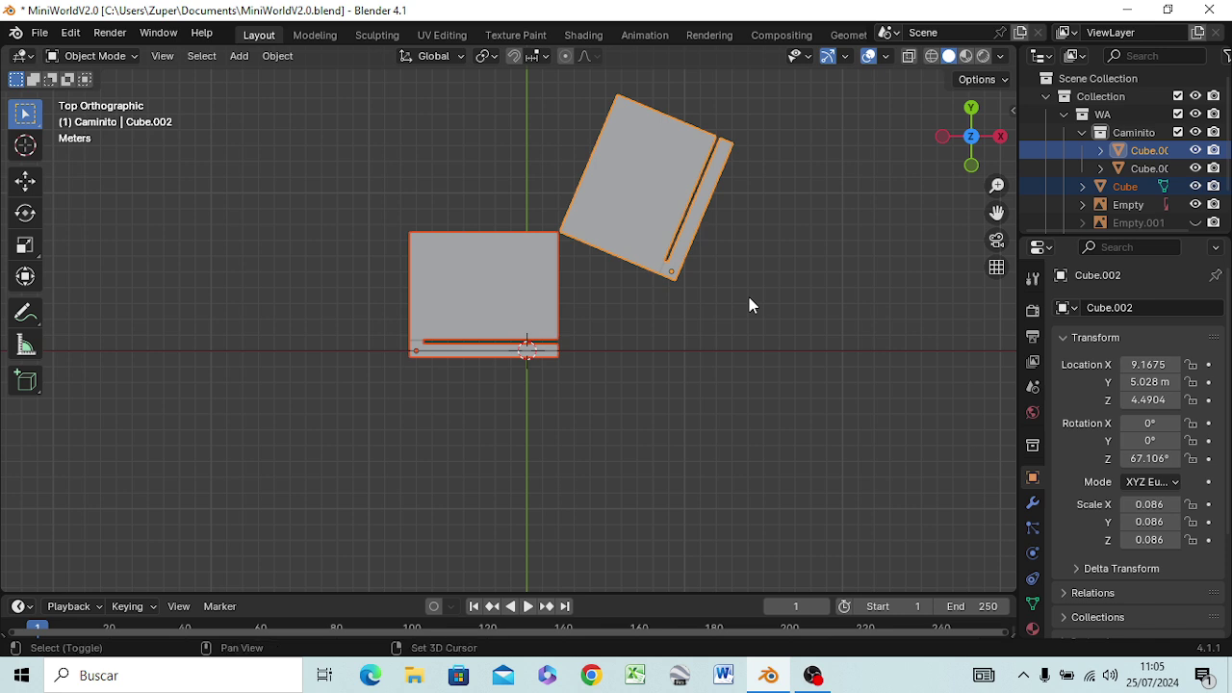
- Join the original Cube into Cube.002 as one railing object
key(shift+d)
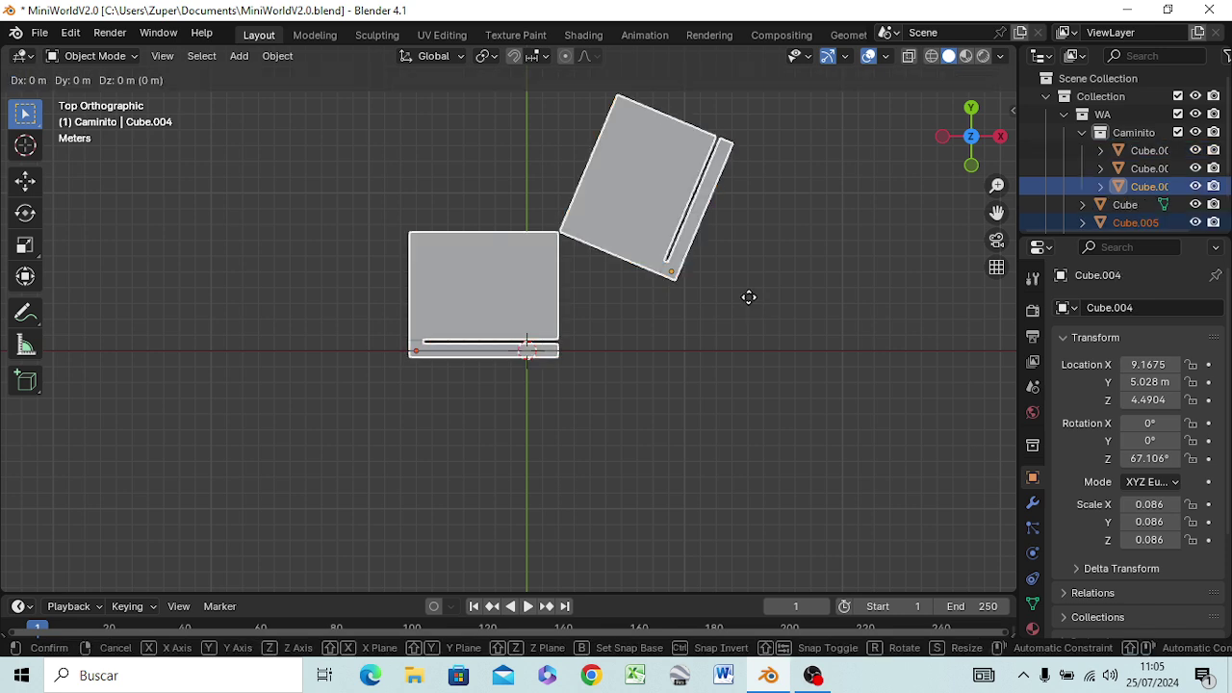
click(743, 301)
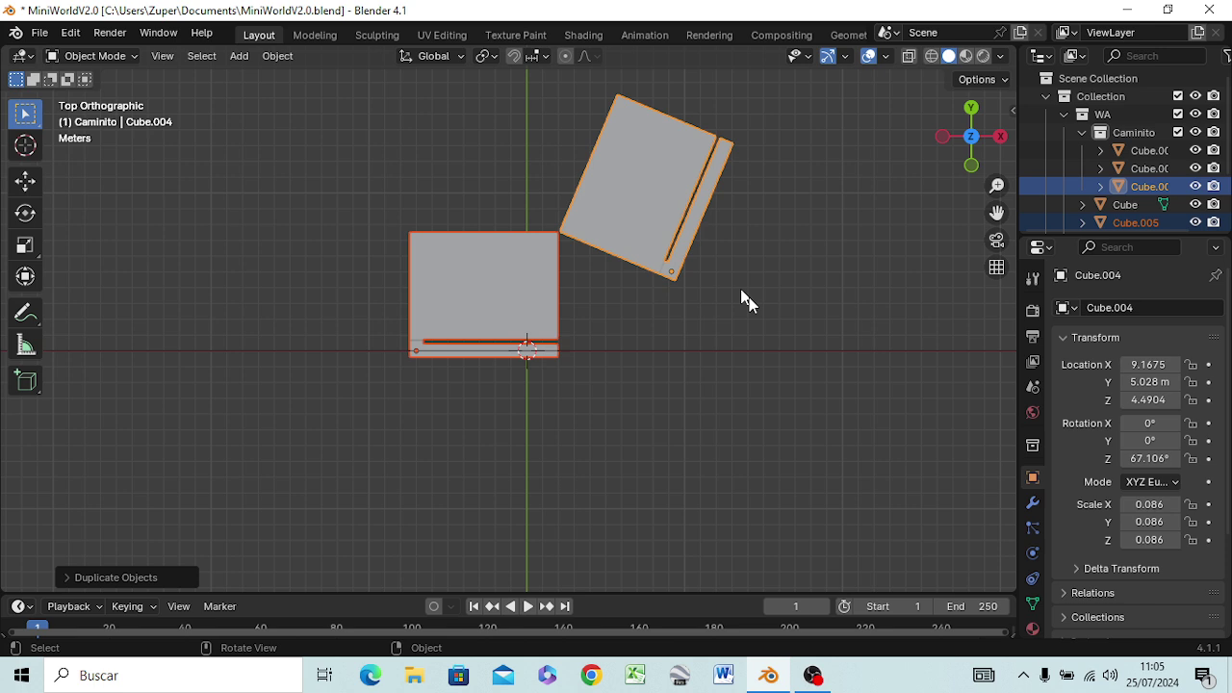
key(ctrl+z)
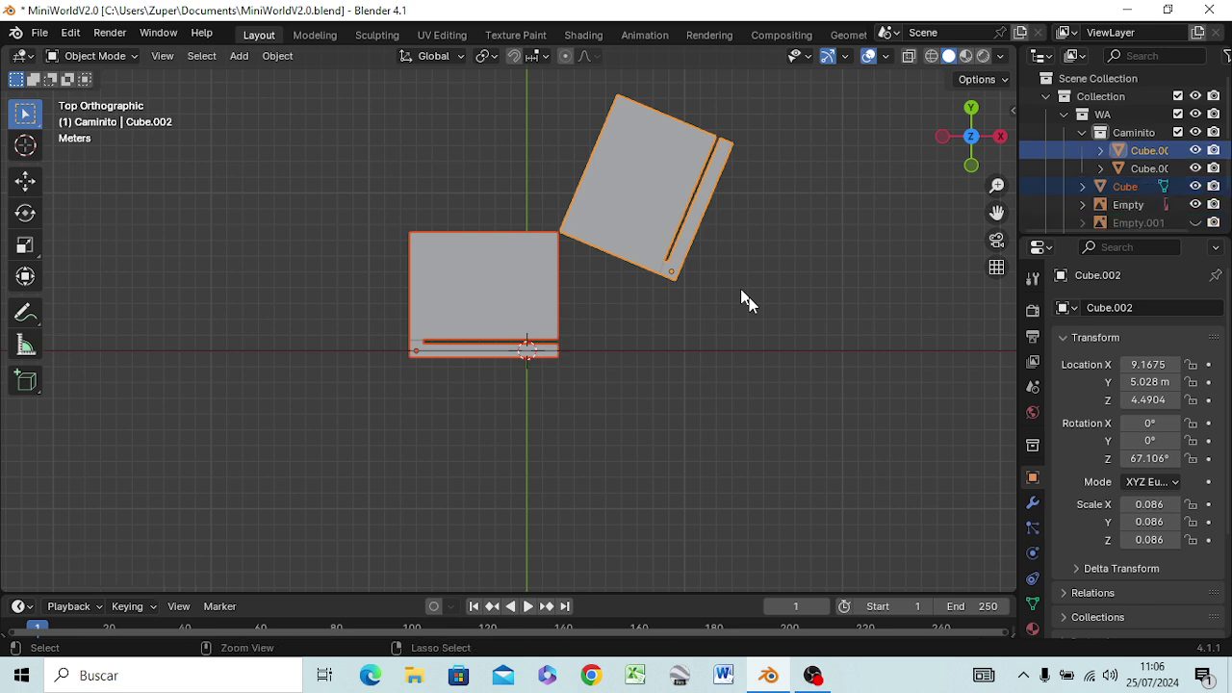
key(ctrl+z)
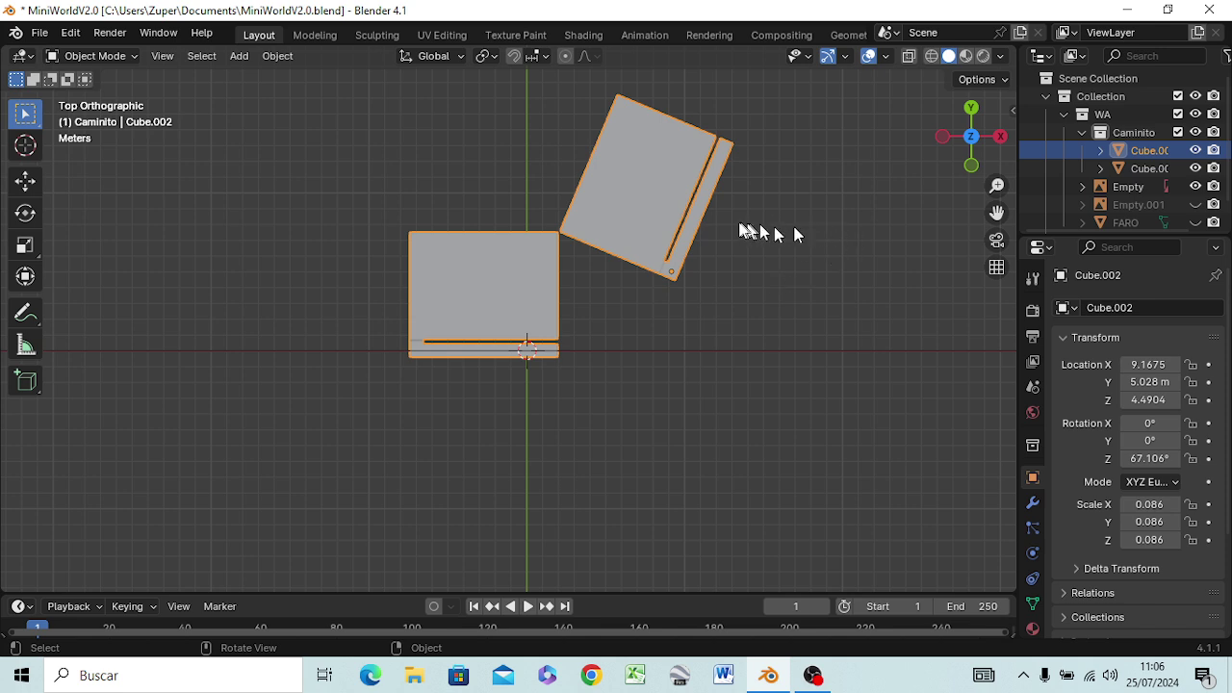
- Delete the leftover Cube.003 and reselect the combined Cube.002 railing
click(1134, 173)
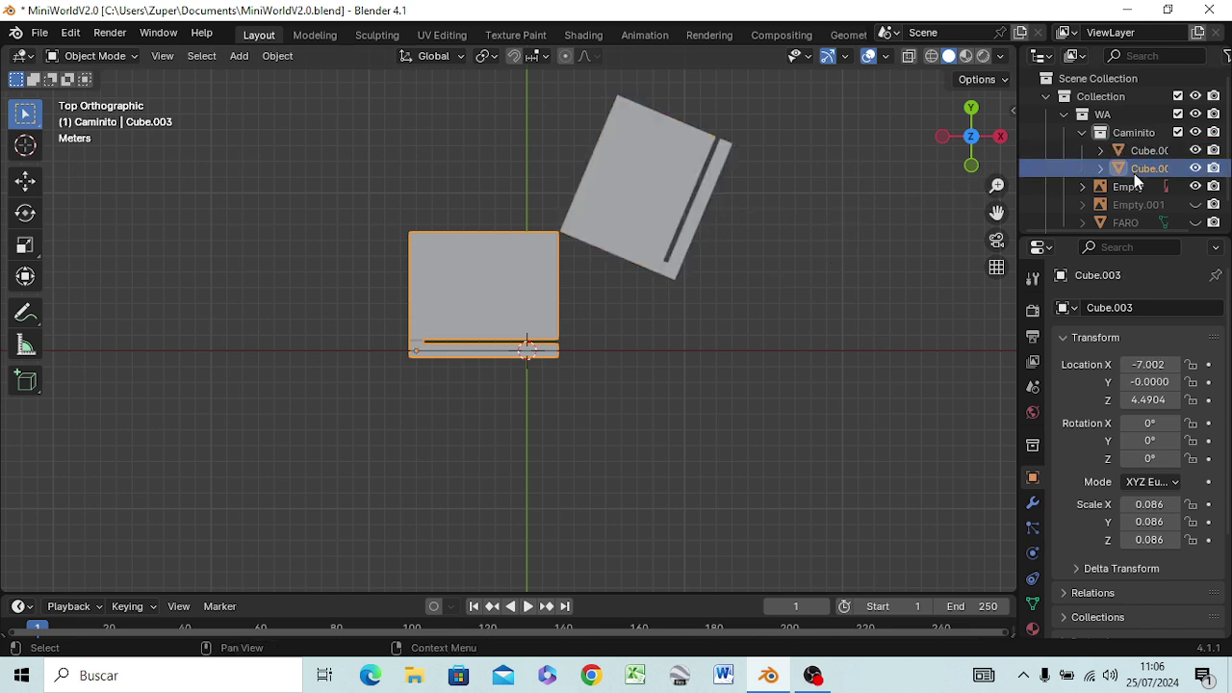
click(1143, 150)
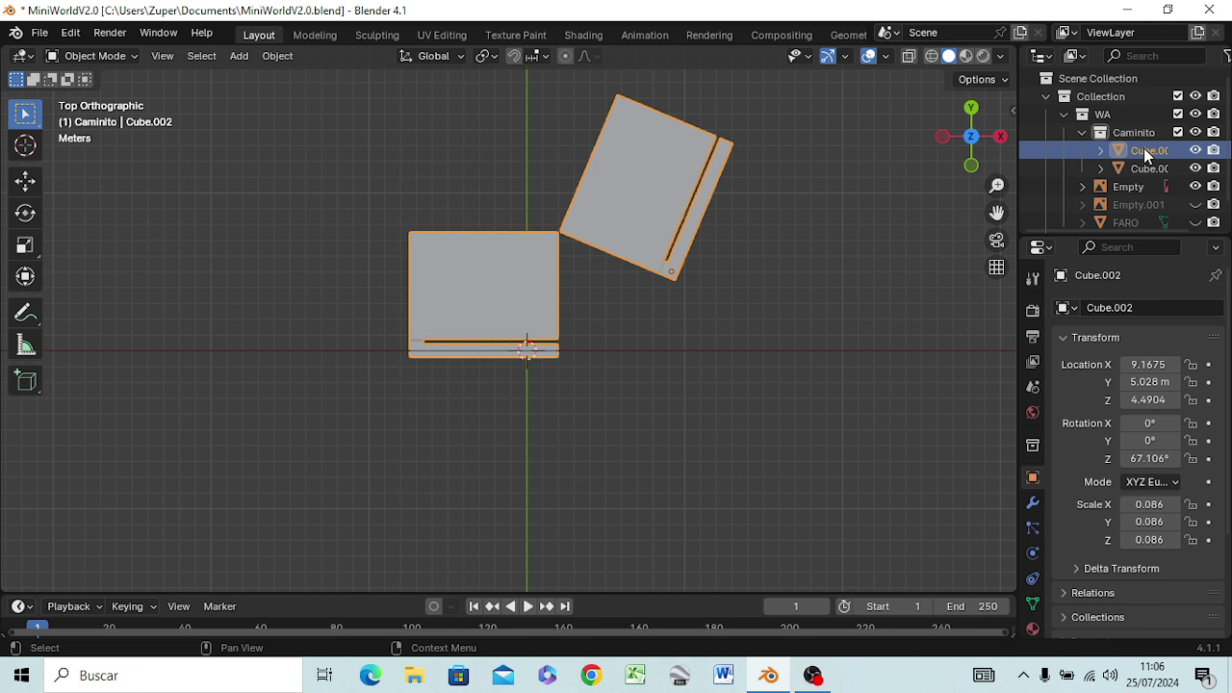
click(1139, 169)
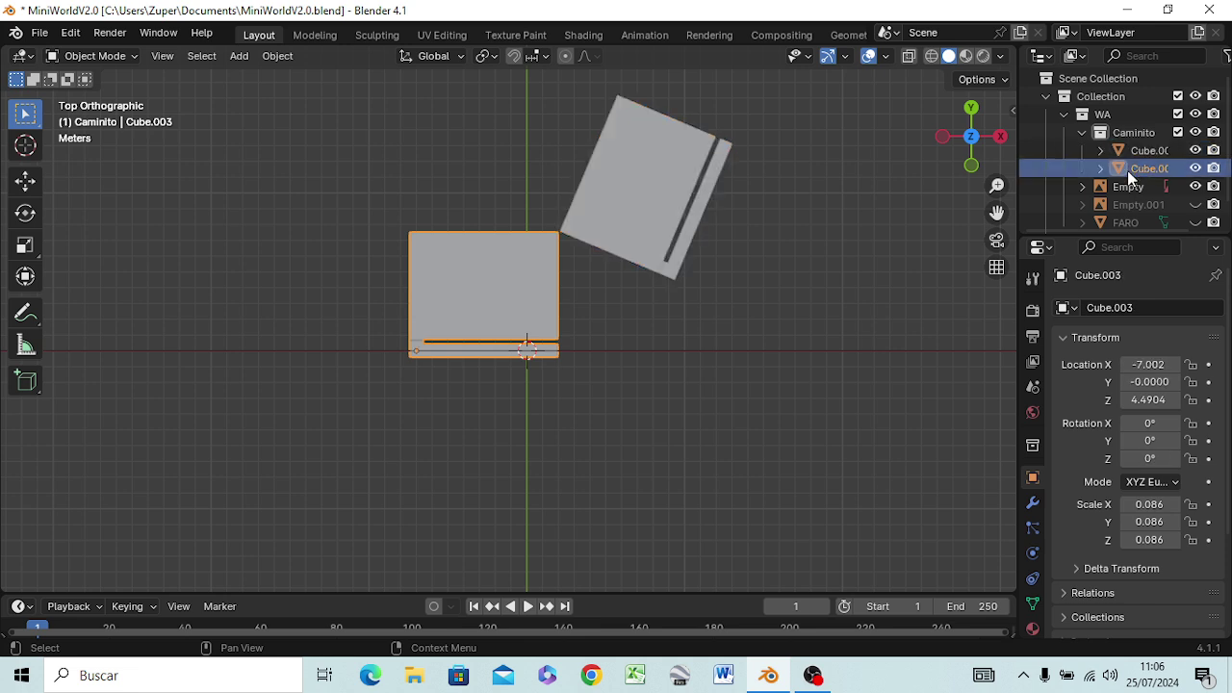
key(Delete)
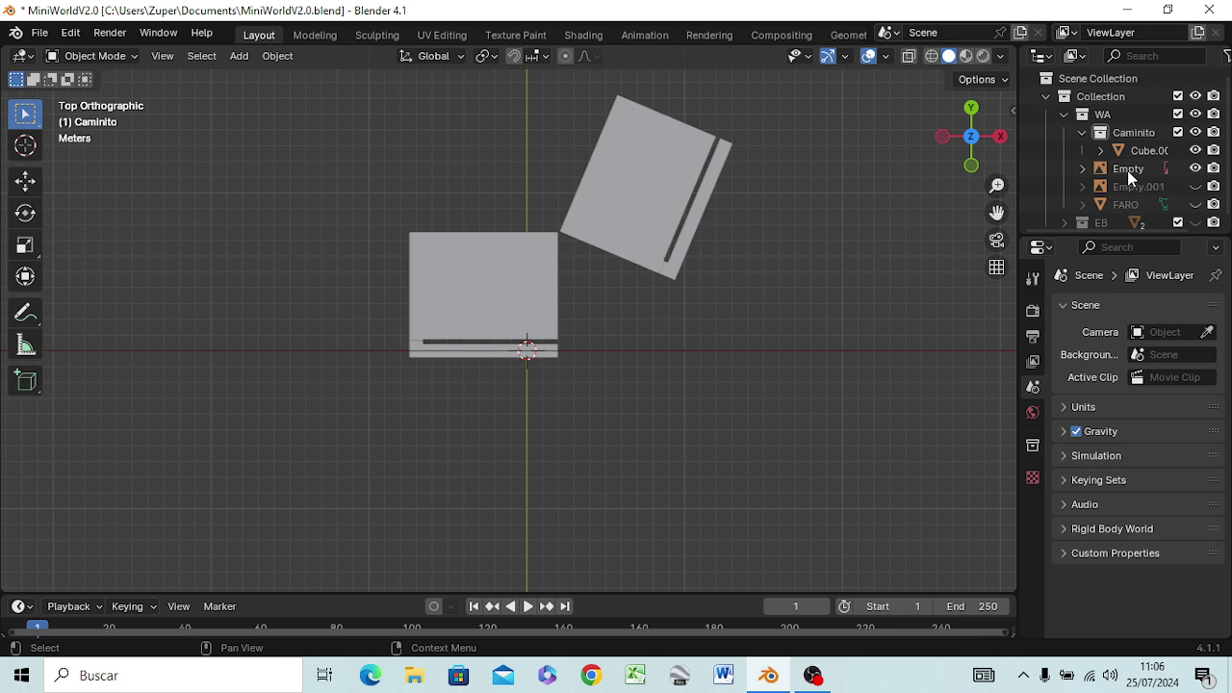
click(1145, 151)
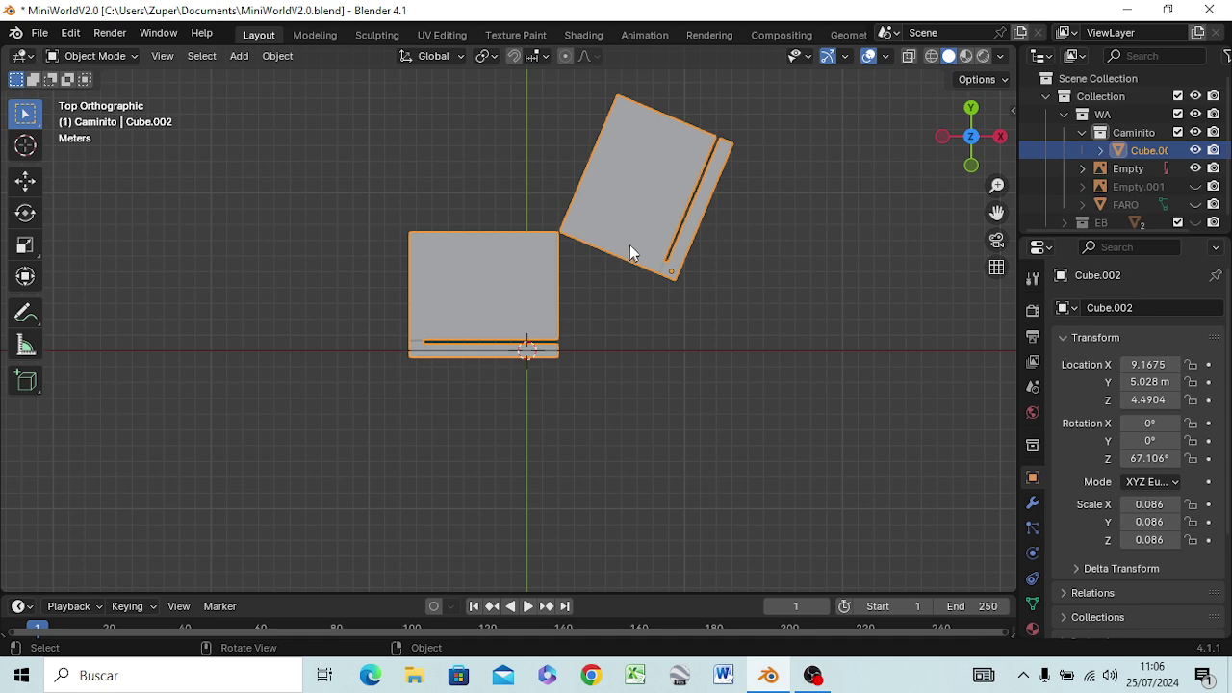
key(Tab)
mouse_move(643, 314)
middle_down()
mouse_move(661, 169)
mouse_move(584, 206)
mouse_move(545, 190)
mouse_move(558, 154)
mouse_move(569, 165)
middle_up()
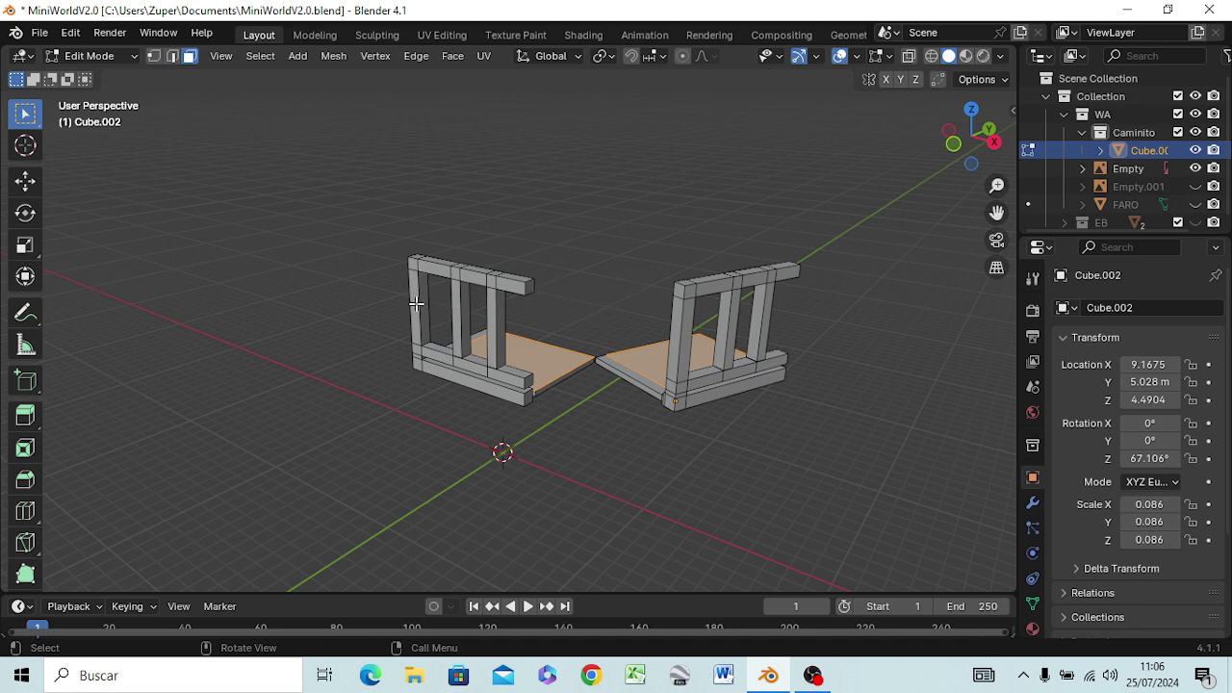
middle_drag(415, 283, 508, 281)
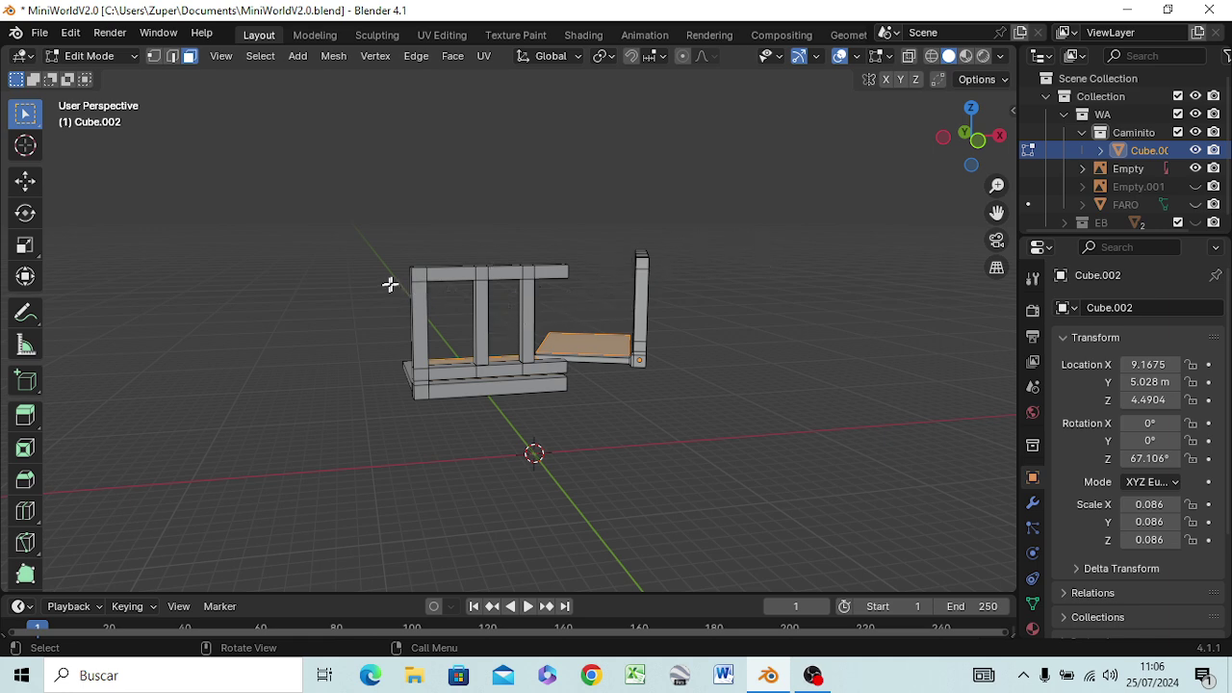
key(KP_1)
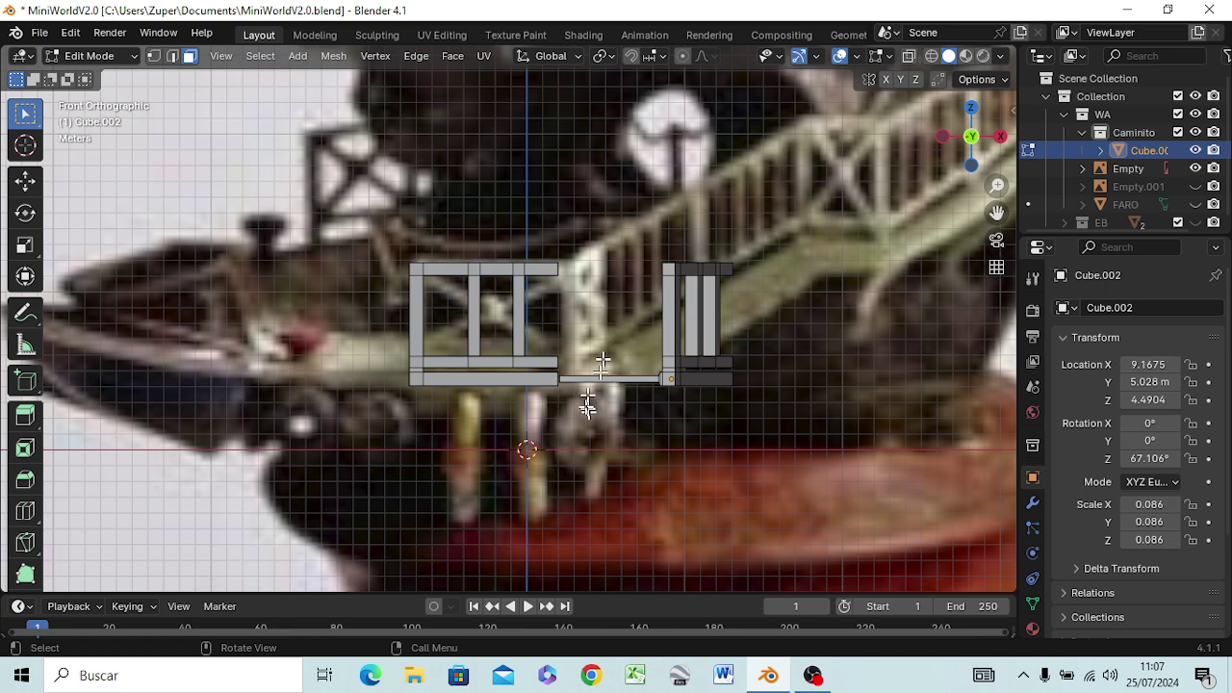
mouse_move(599, 389)
middle_down()
mouse_move(603, 429)
mouse_move(608, 384)
mouse_move(591, 426)
middle_up()
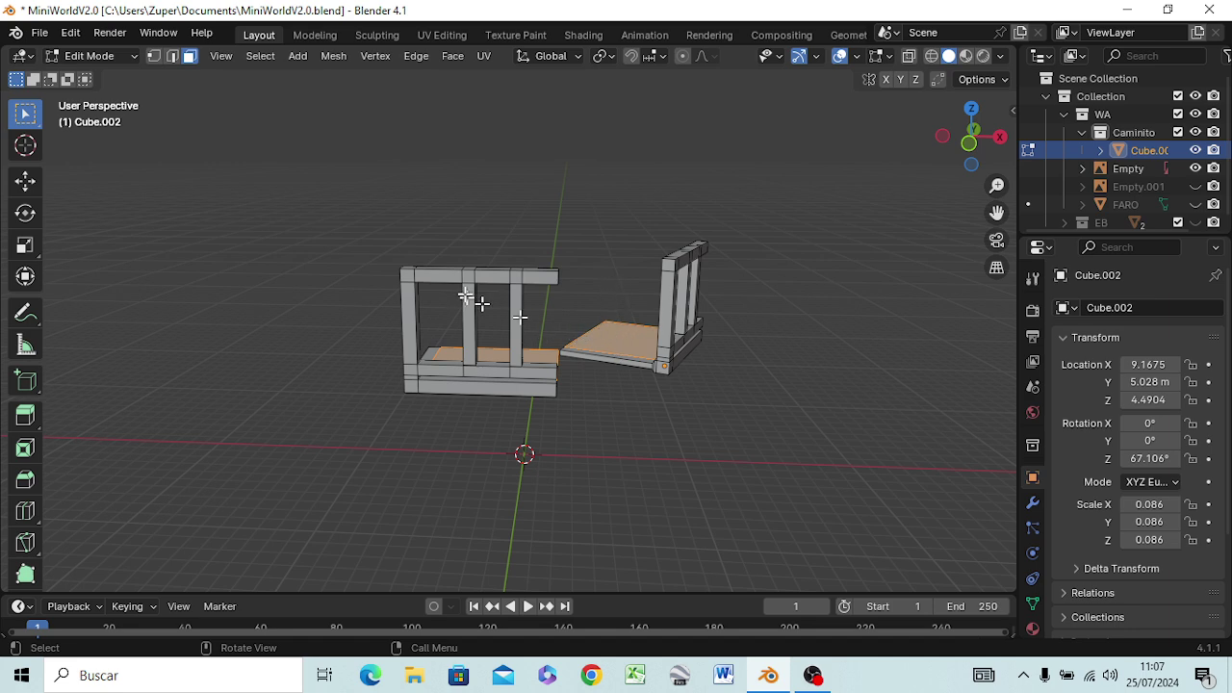
- In a wireframe front view, box-select the vertices of the railing's left post
key(KP_1)
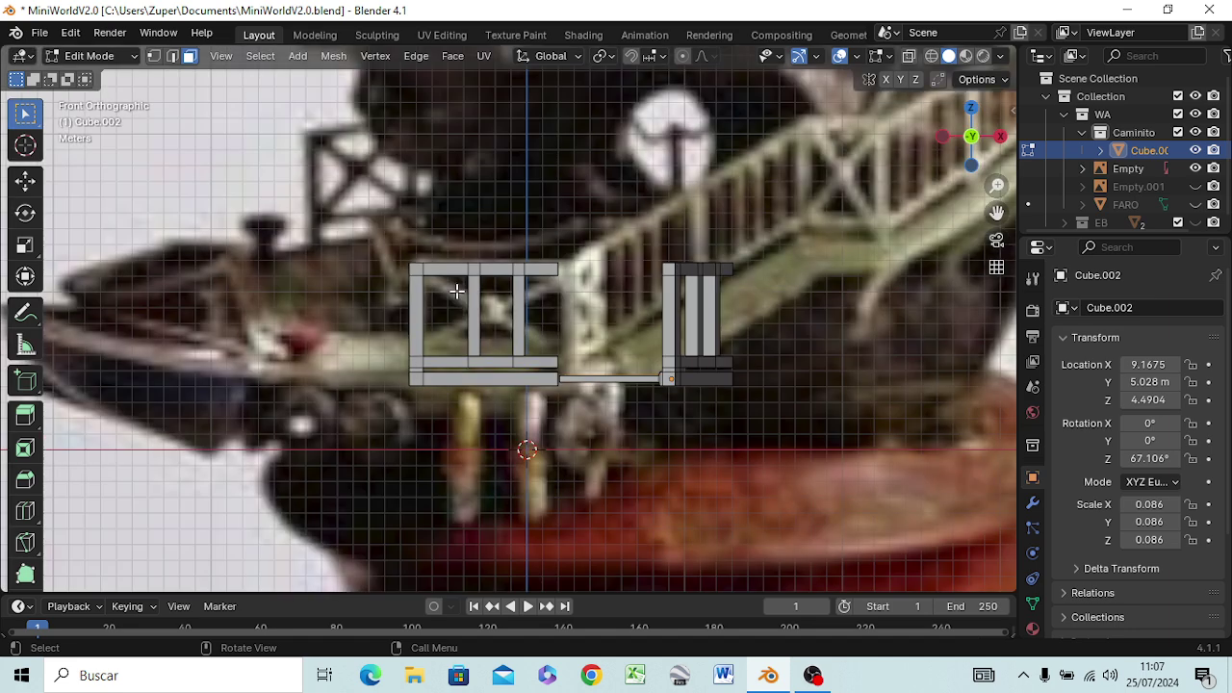
key(z)
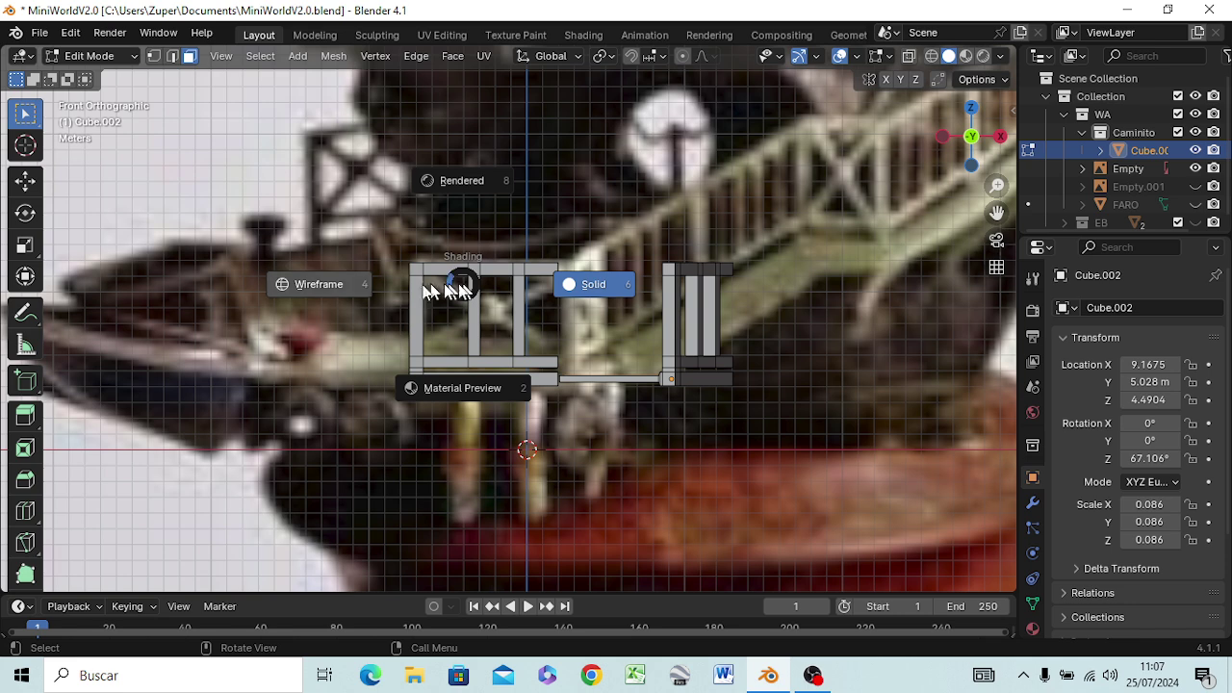
click(347, 289)
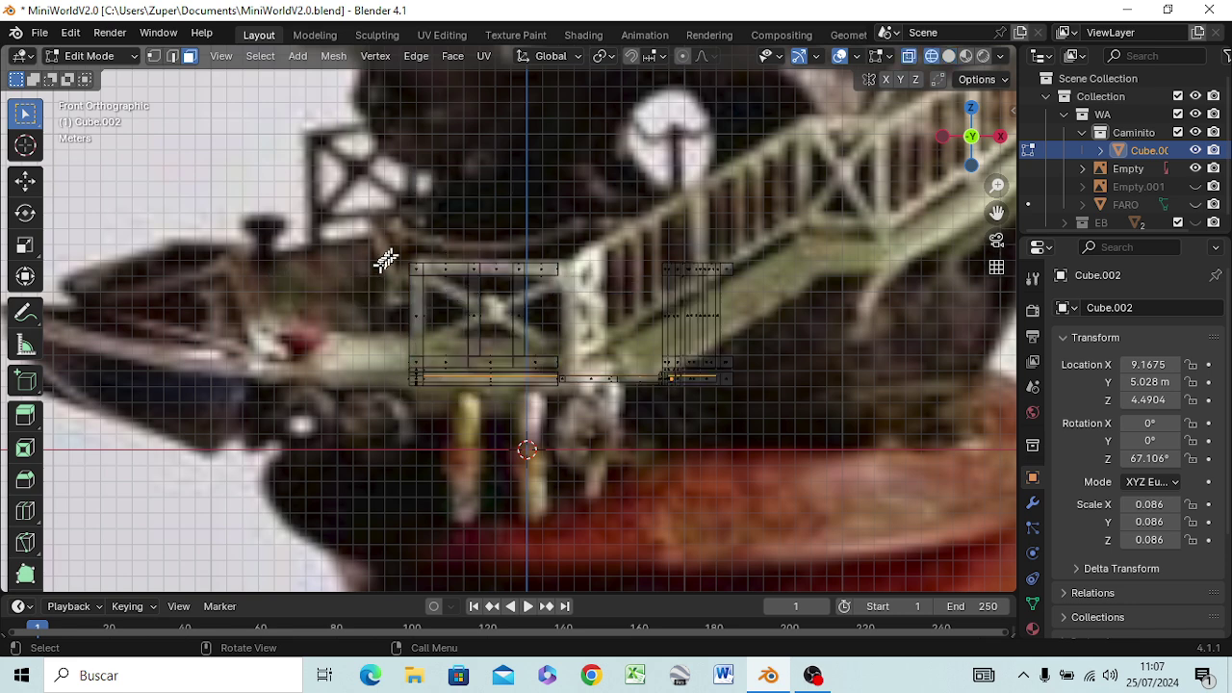
key(1)
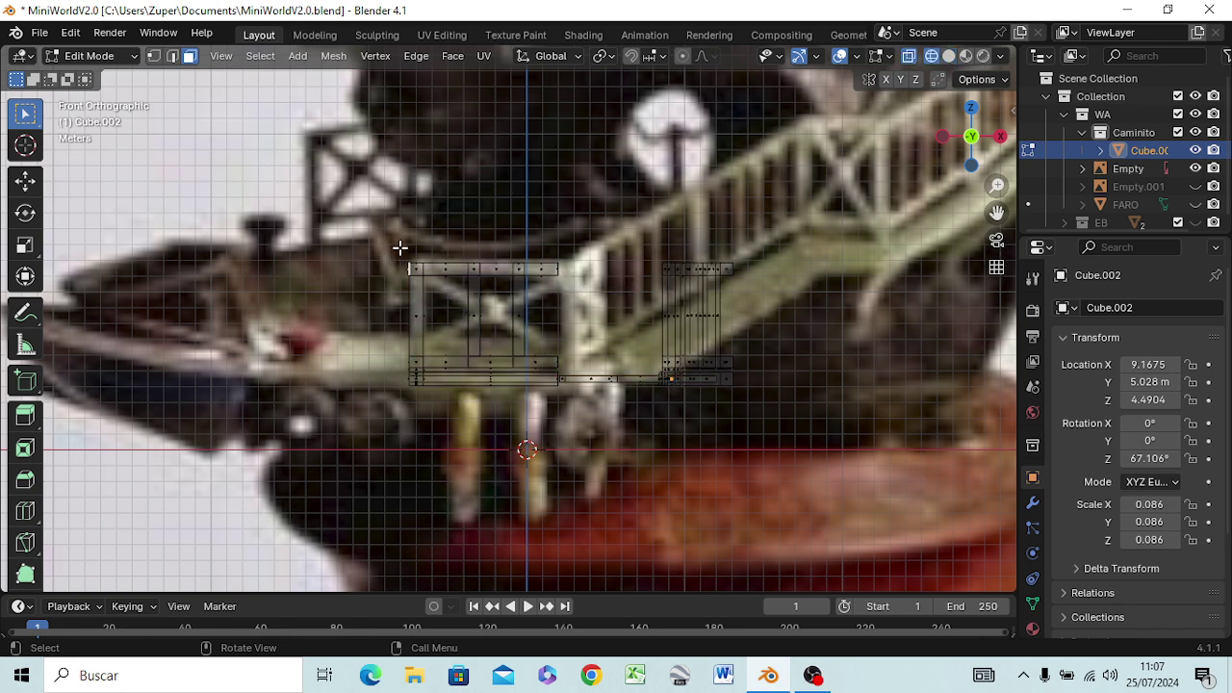
click(400, 248)
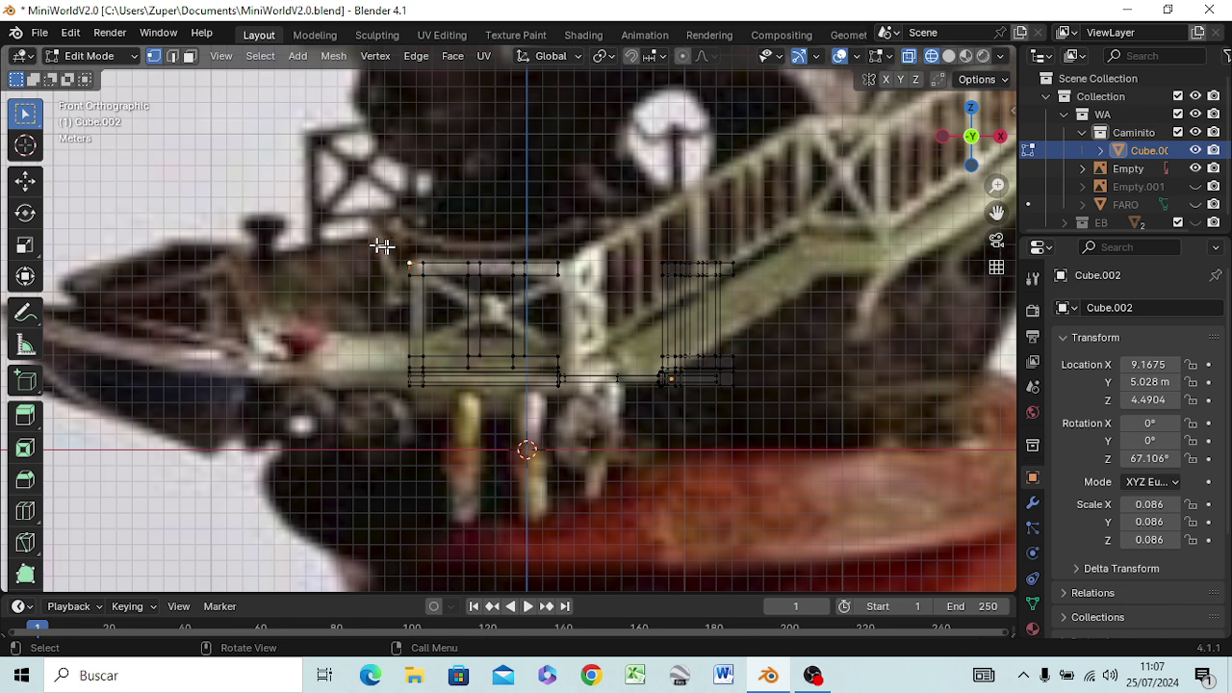
drag(378, 237, 427, 370)
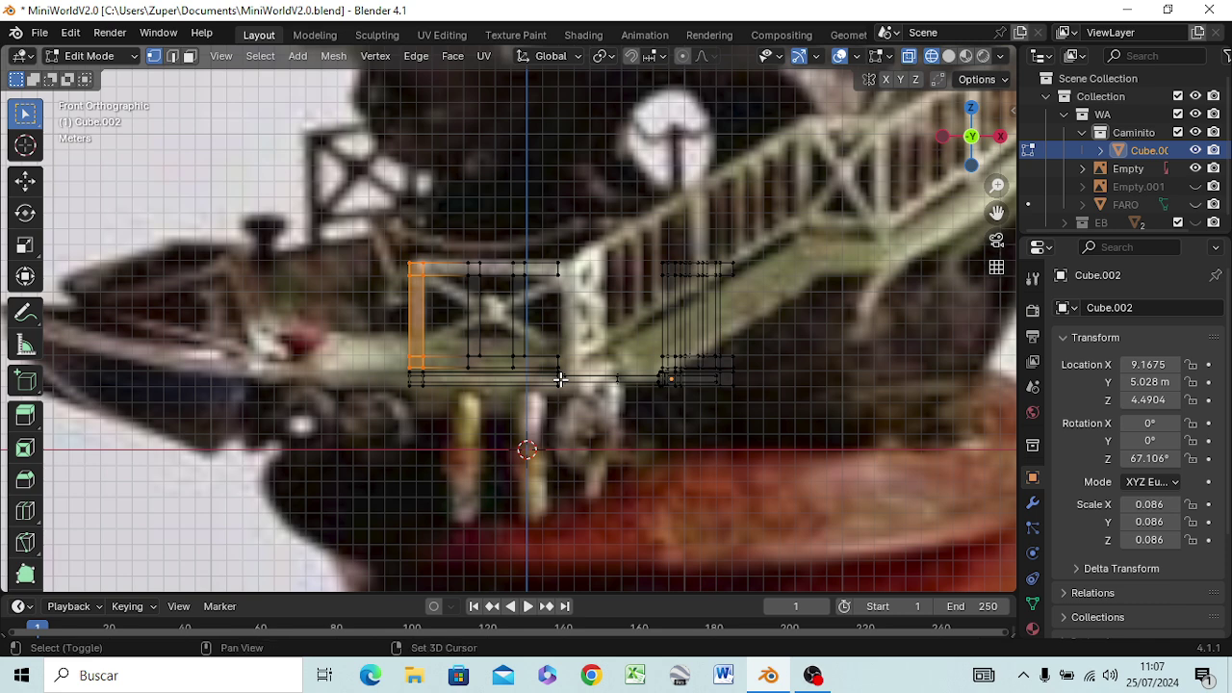
- Copy the post along X to the right end of the straight railing section
key(g)
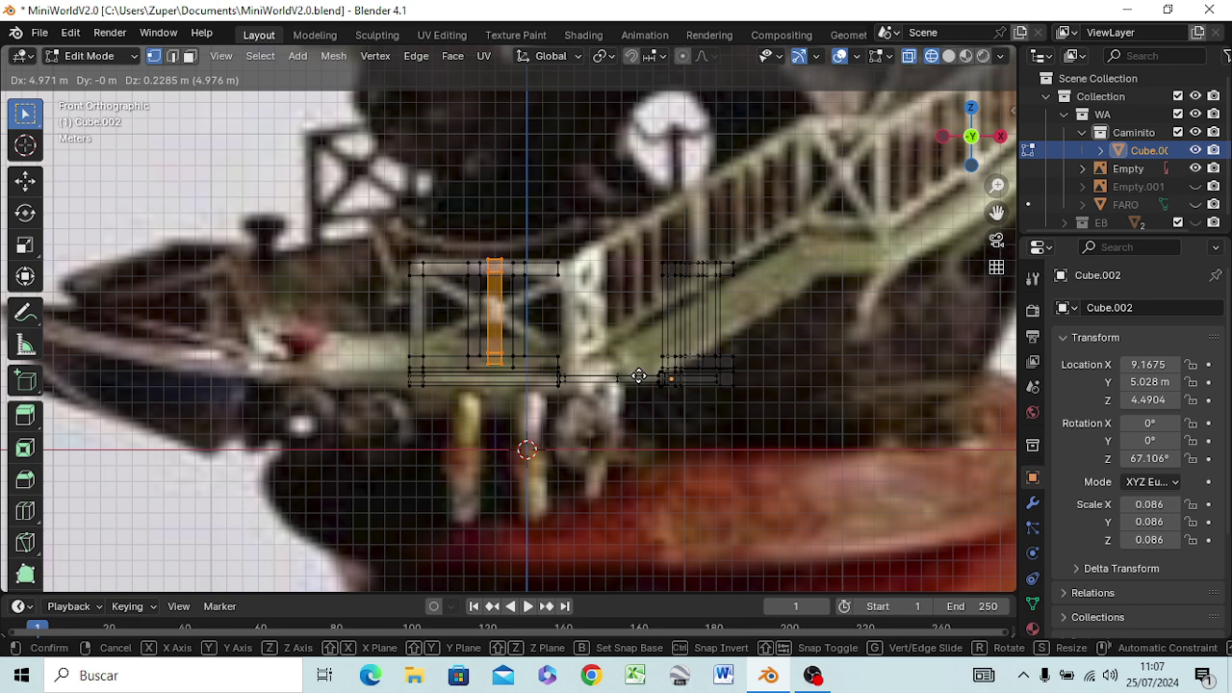
key(x)
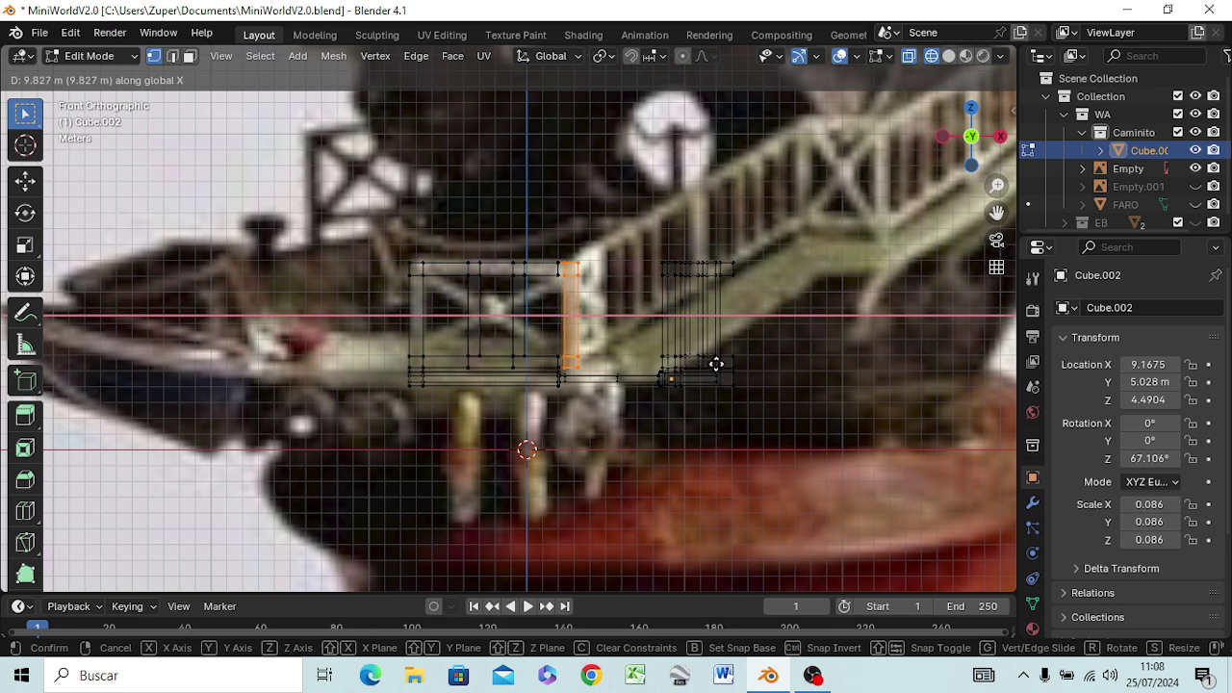
click(716, 364)
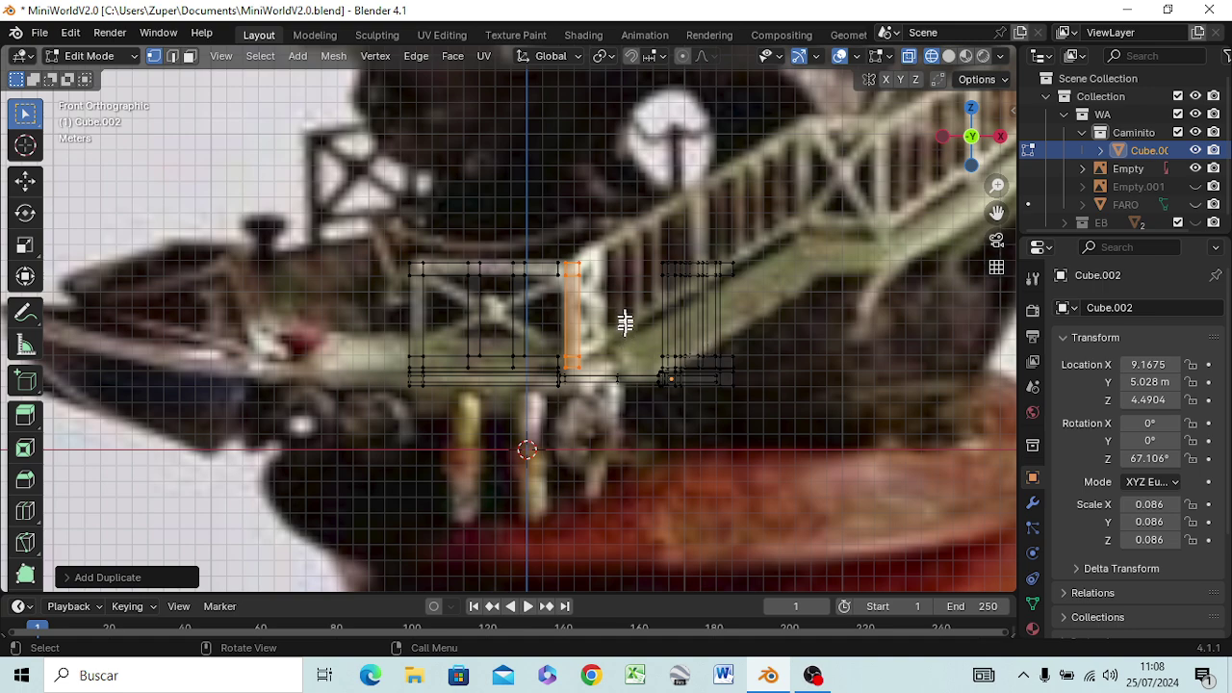
- Box-select the corner vertices where the new post meets the top and bottom bars to fill the gaps
scroll(548, 280, up, 3)
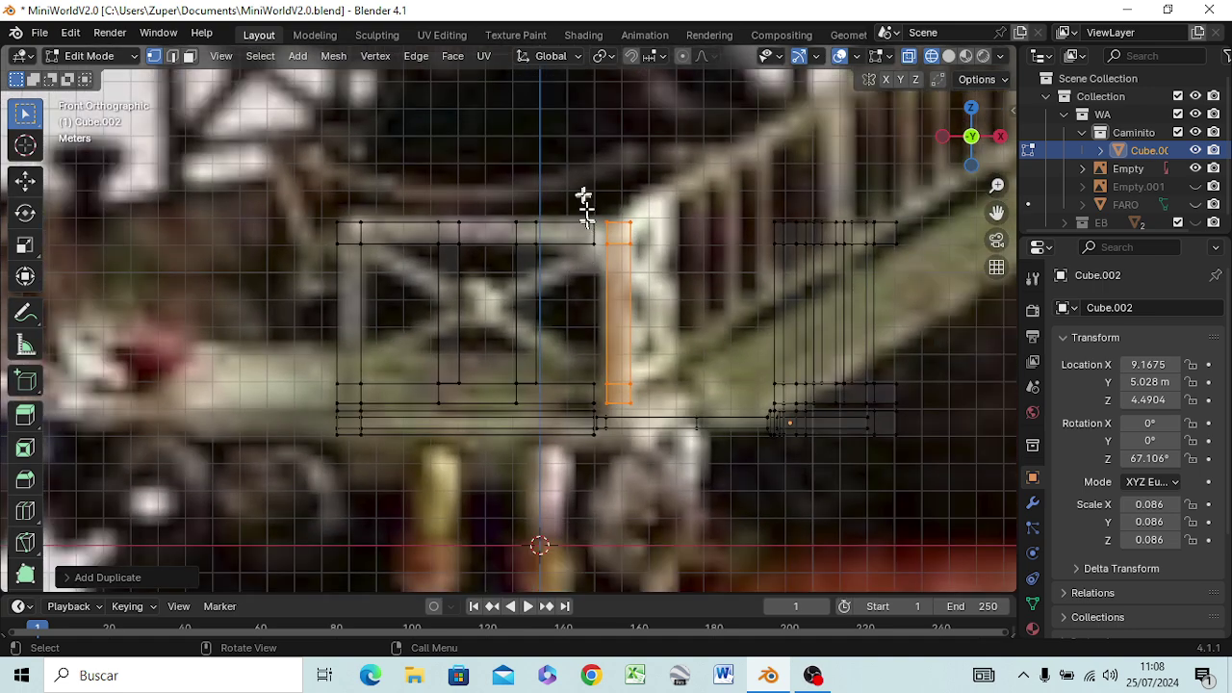
click(581, 191)
drag(588, 203, 608, 260)
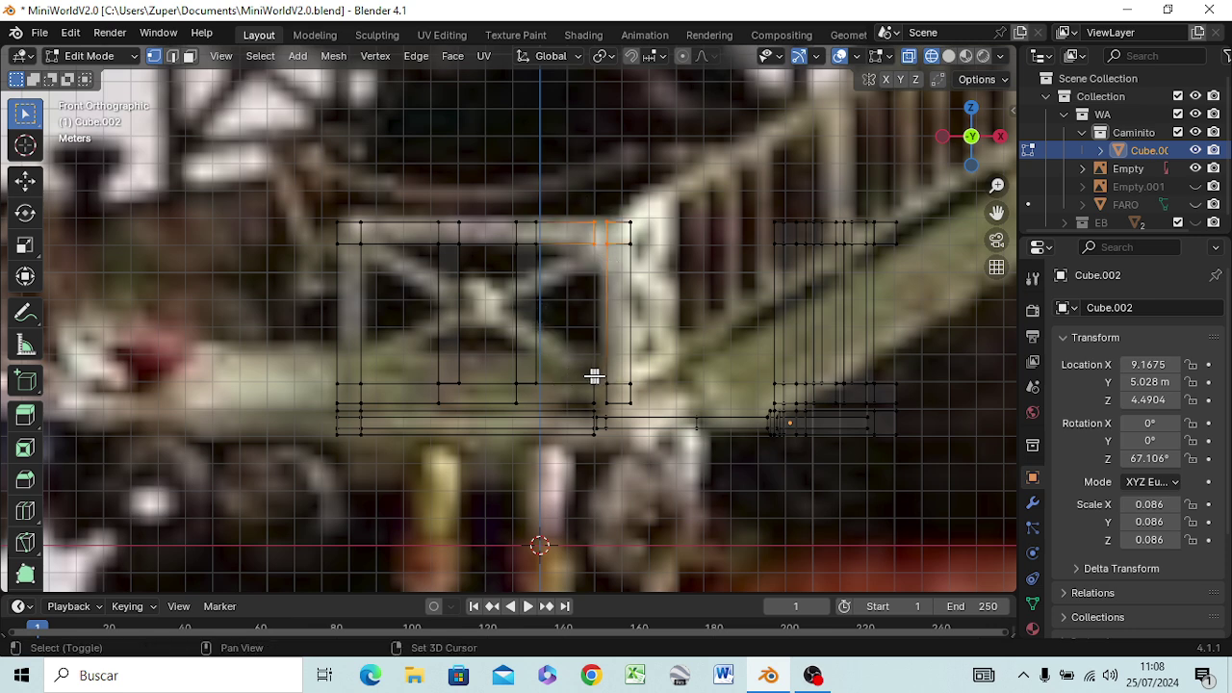
drag(589, 374, 612, 410)
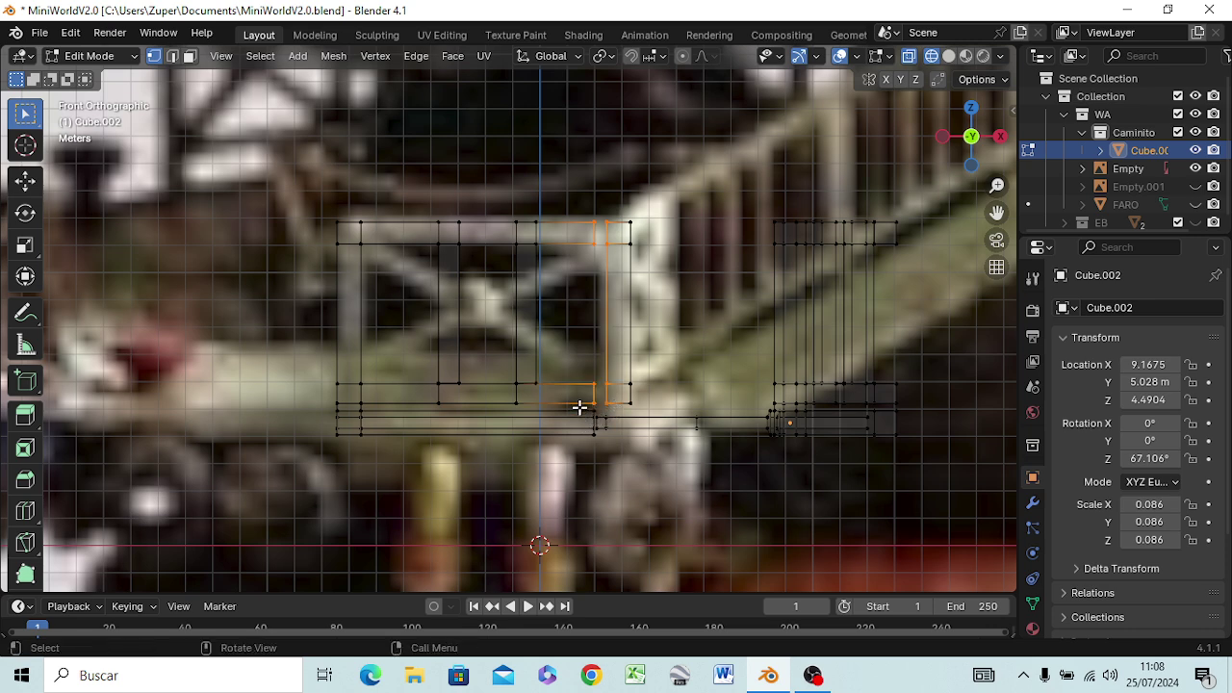
click(704, 260)
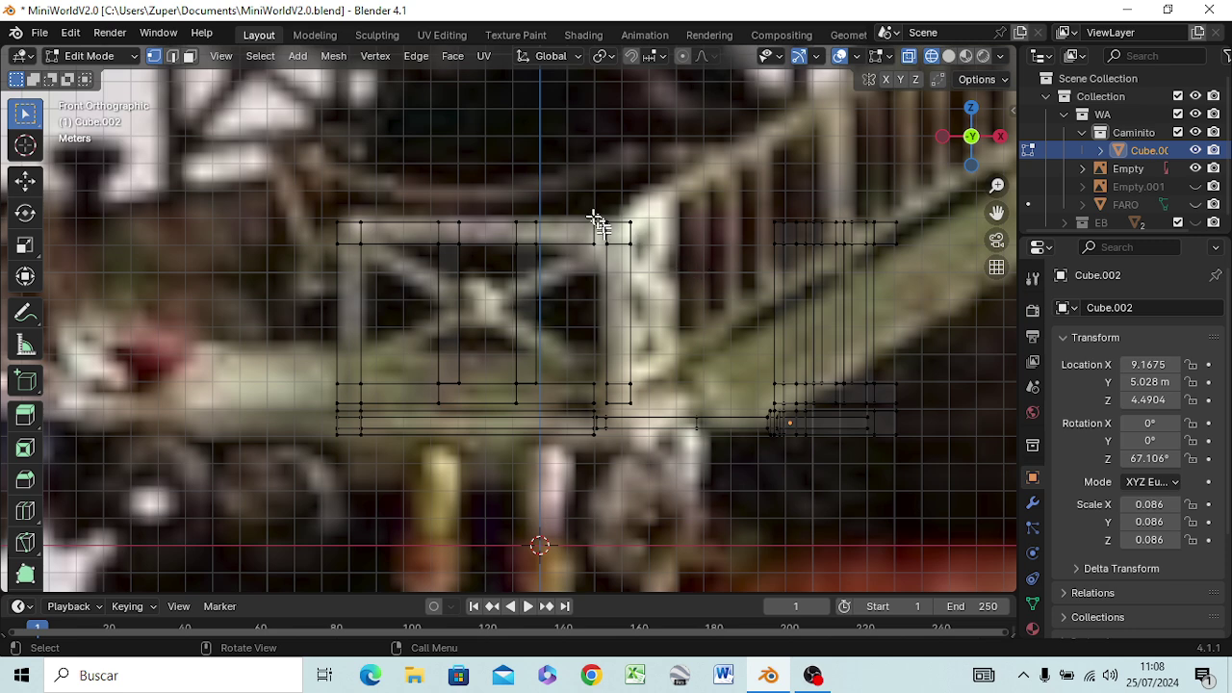
drag(588, 208, 621, 265)
click(612, 406)
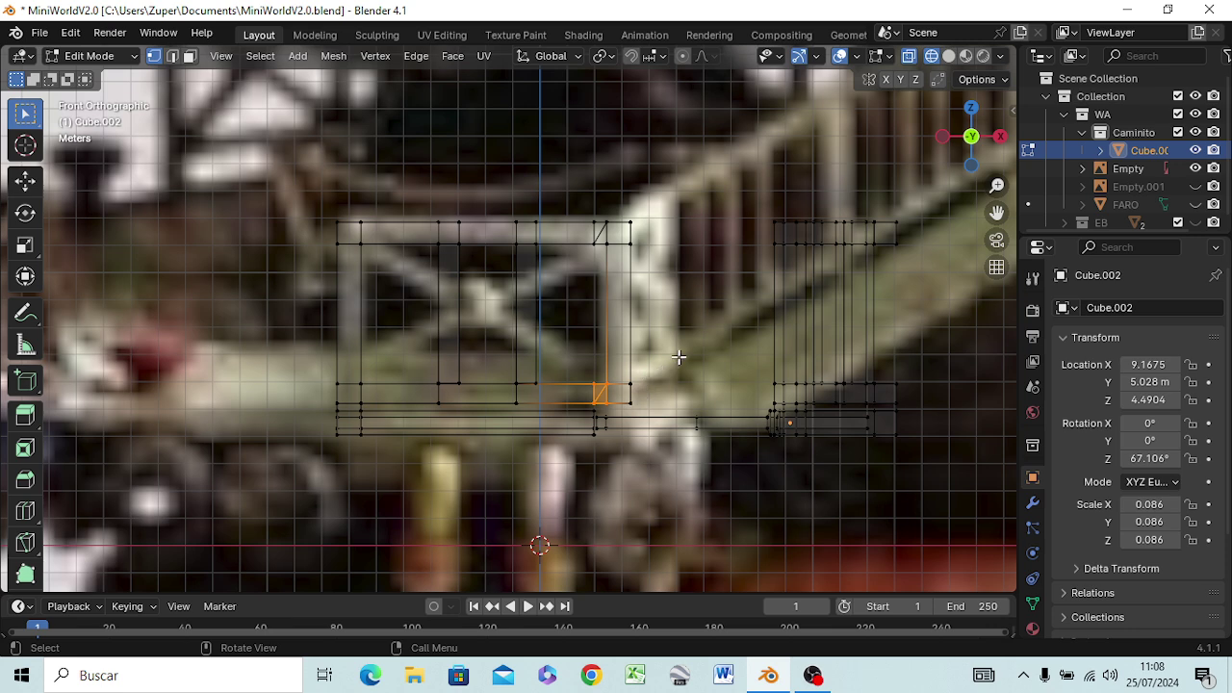
key(Tab)
key(Tab)
- Show the railing in solid shading, orbit to inspect it, and return to Object Mode
key(z)
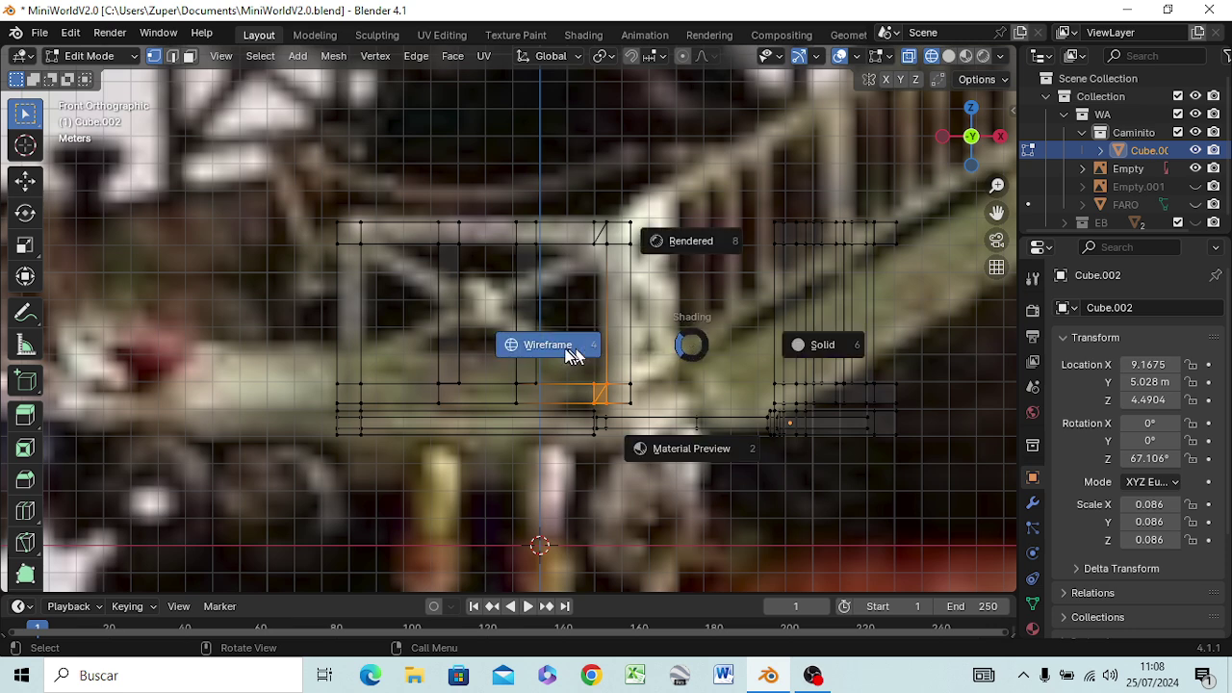
click(560, 348)
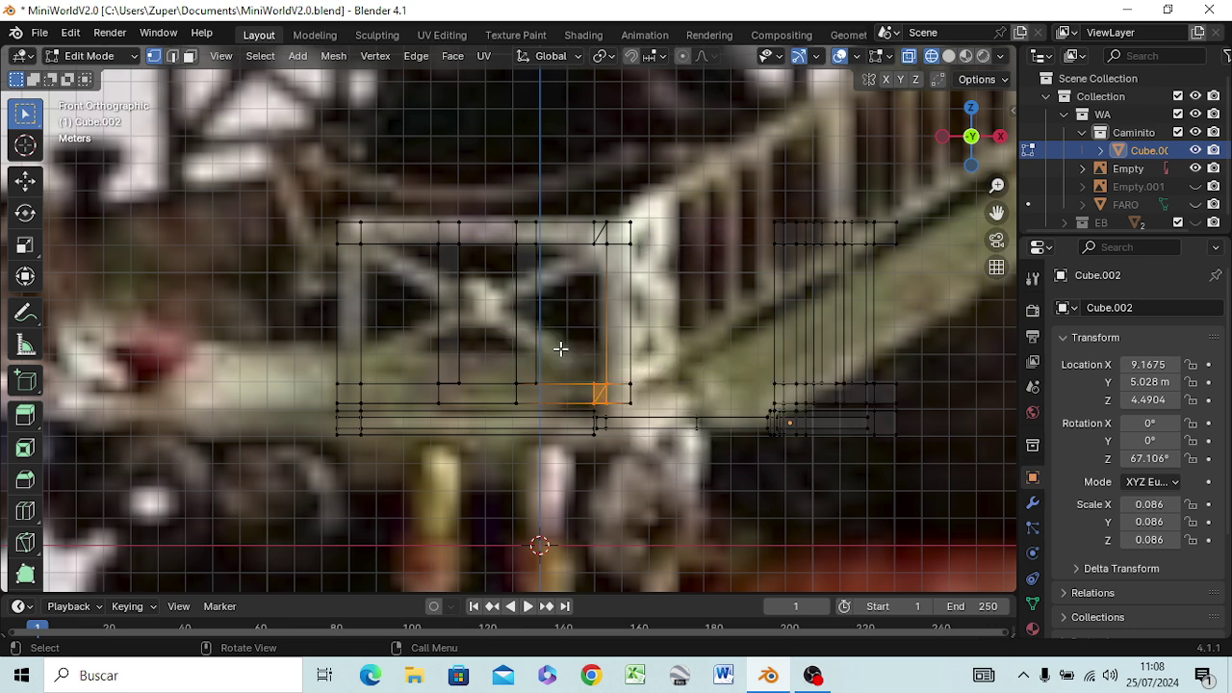
key(z)
click(703, 351)
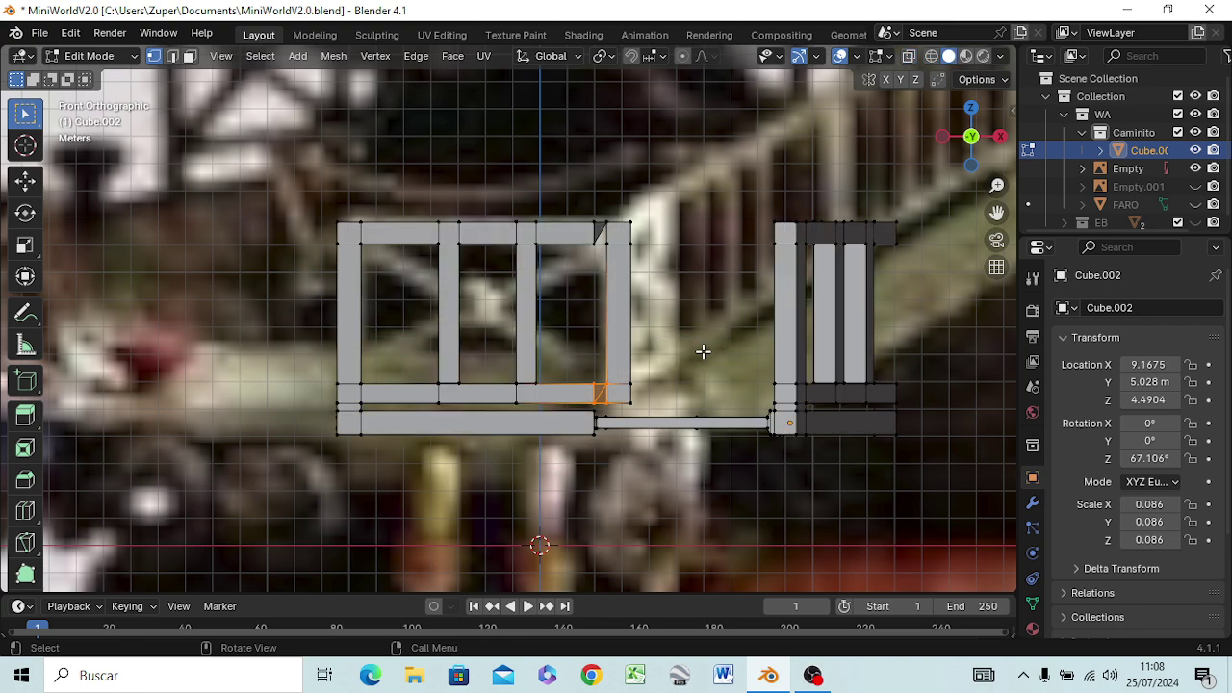
mouse_move(703, 351)
middle_down()
mouse_move(648, 528)
mouse_move(687, 511)
mouse_move(702, 487)
mouse_move(680, 475)
mouse_move(687, 449)
middle_up()
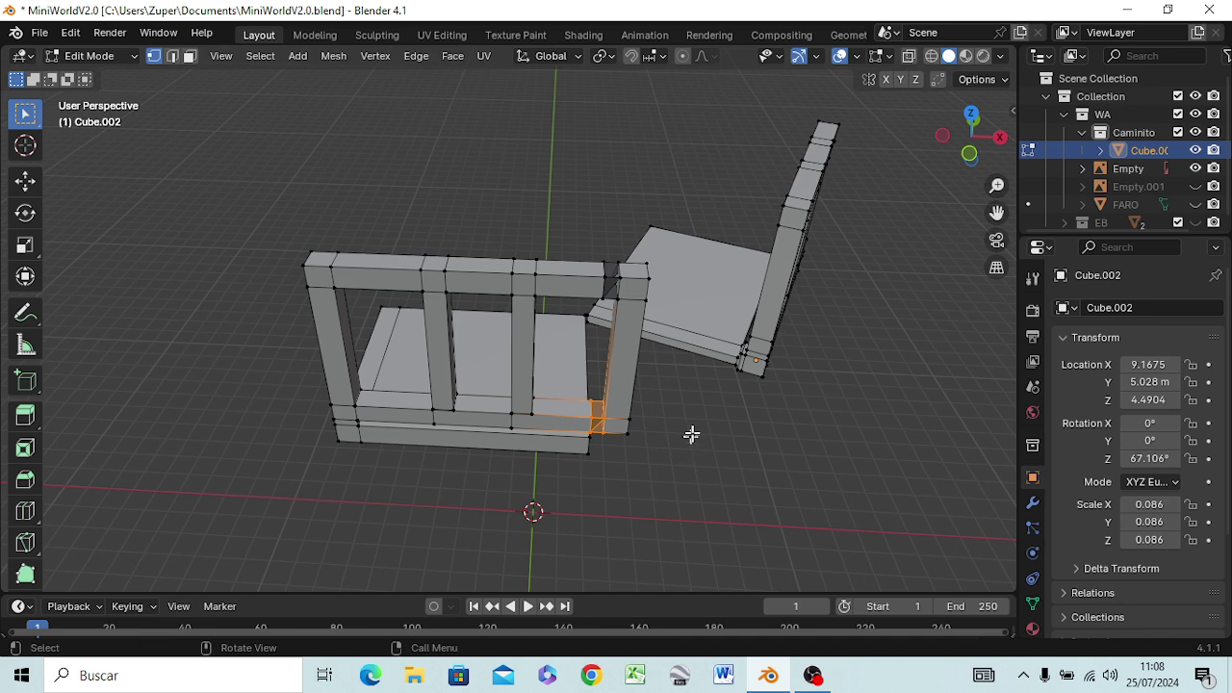
key(Tab)
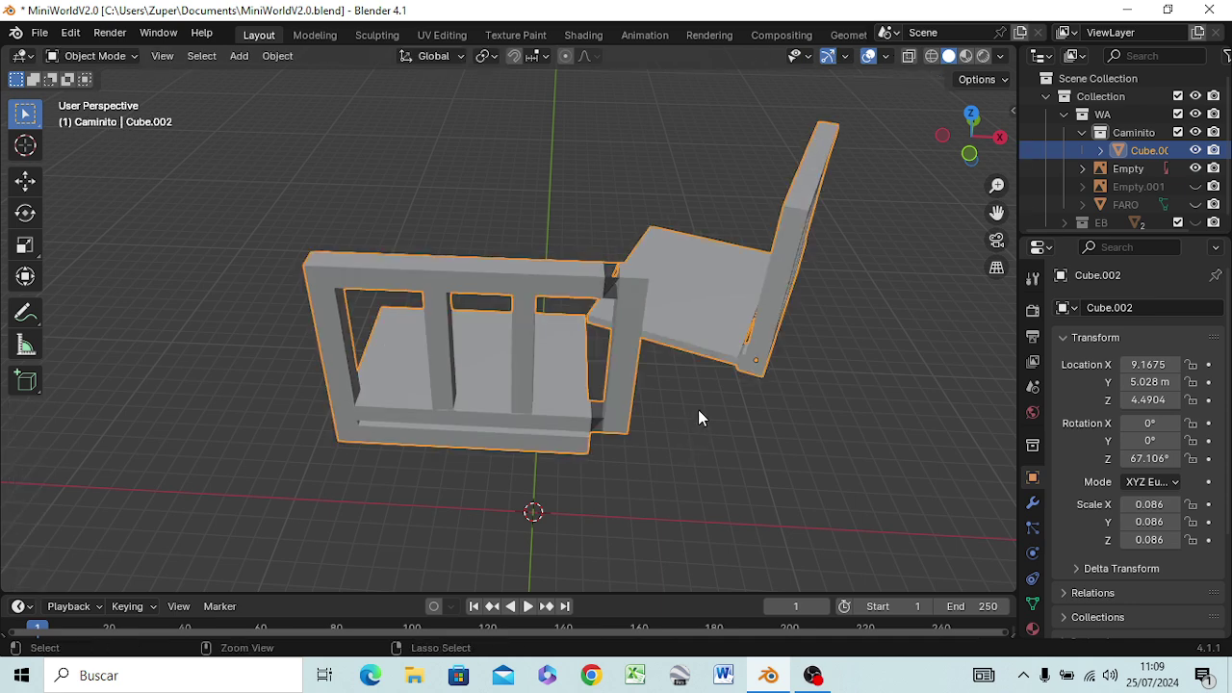
- Re-enter Edit Mode and delete the top corner face, keeping its edges
key(Tab)
key(ctrl+z)
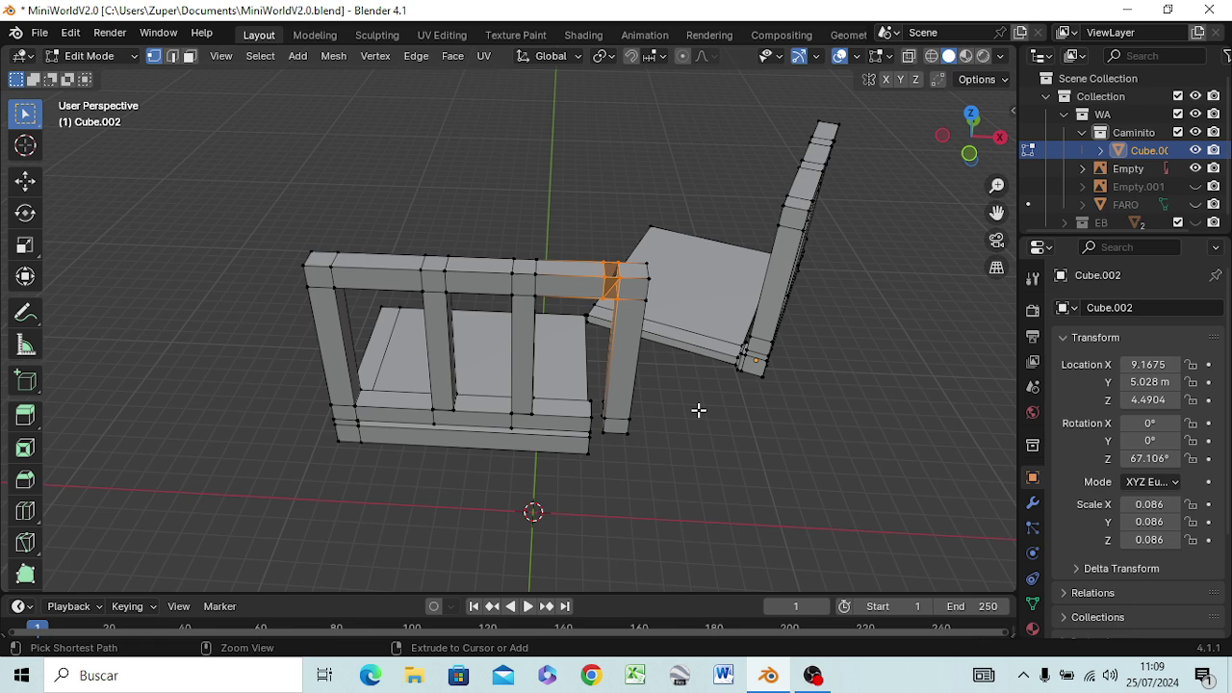
key(ctrl+z)
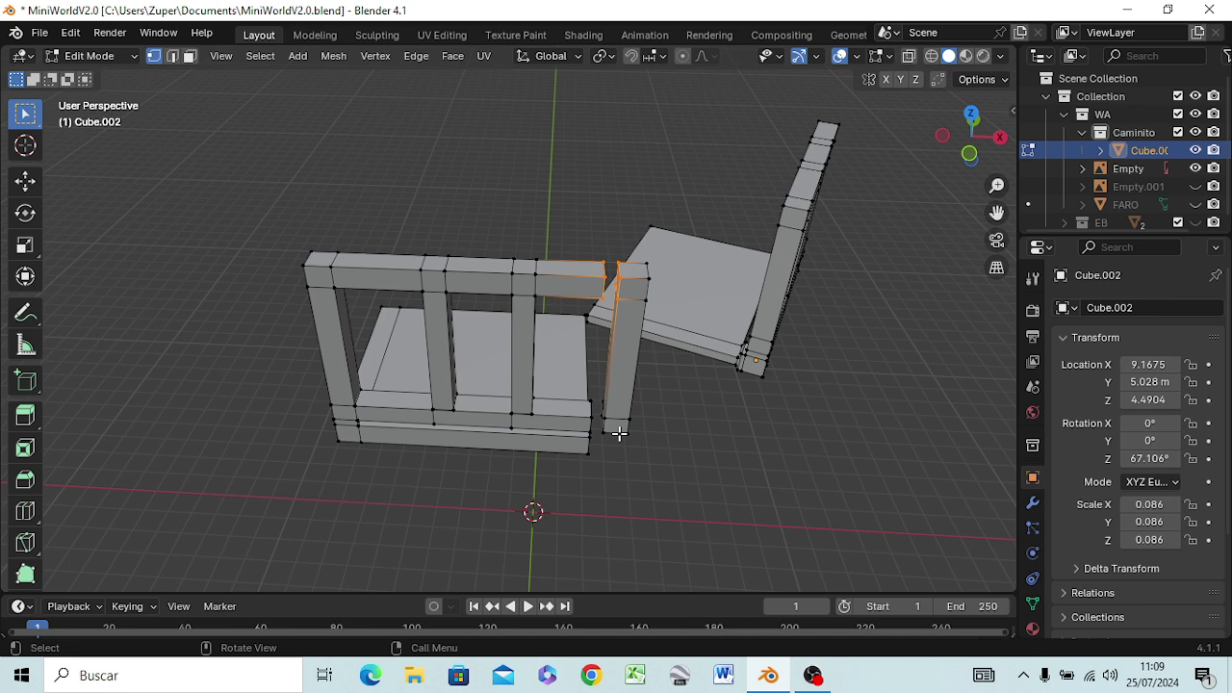
- Switch the viewport to wireframe shading and orbit around the railing
key(z)
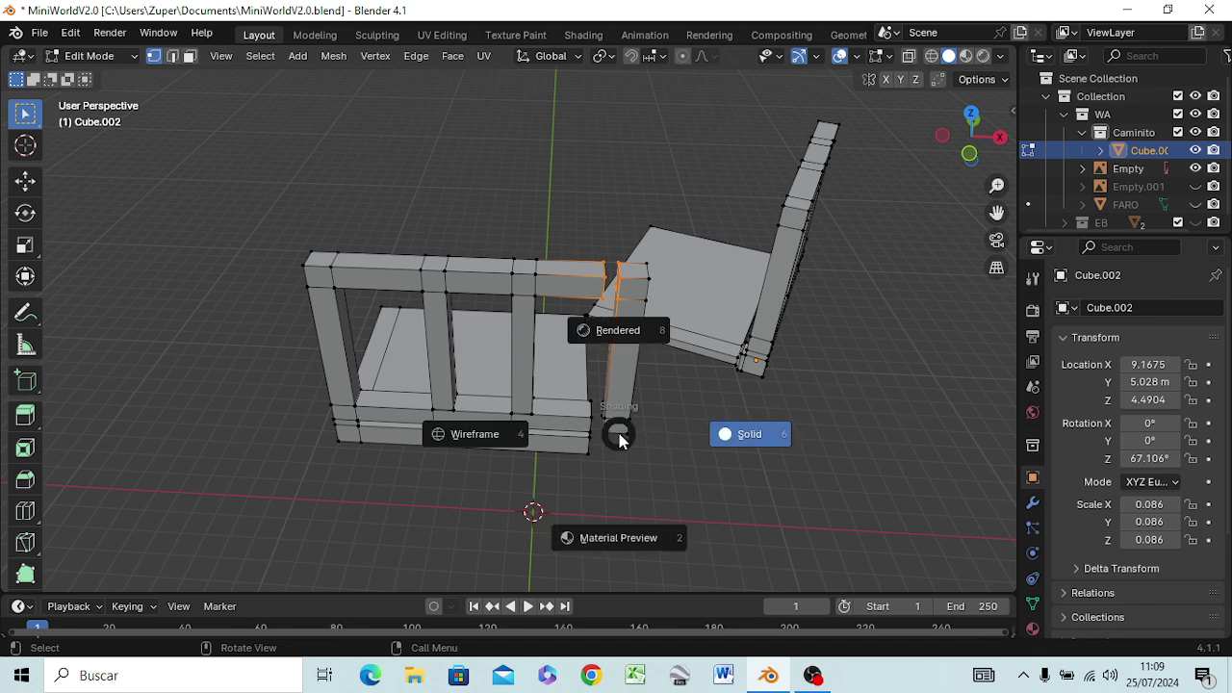
click(458, 444)
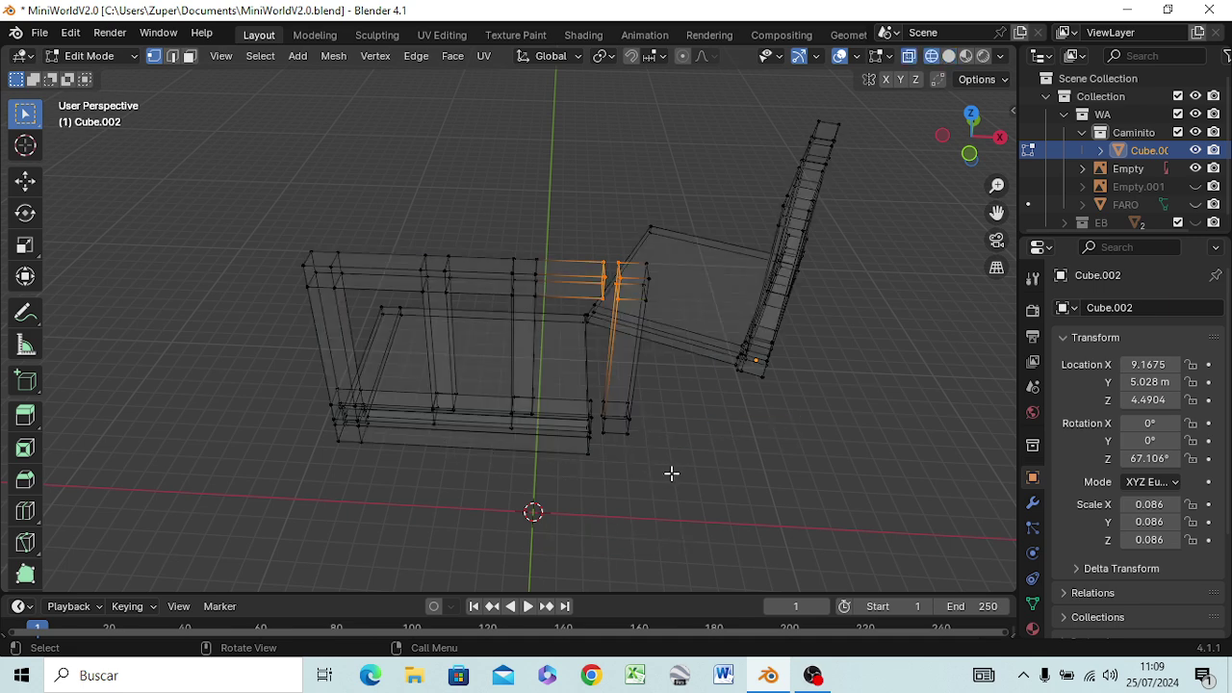
mouse_move(689, 456)
middle_down()
mouse_move(677, 412)
mouse_move(706, 352)
middle_up()
- In front view, deselect the mesh and hide the reference-image Empty in the WA collection
key(KP_1)
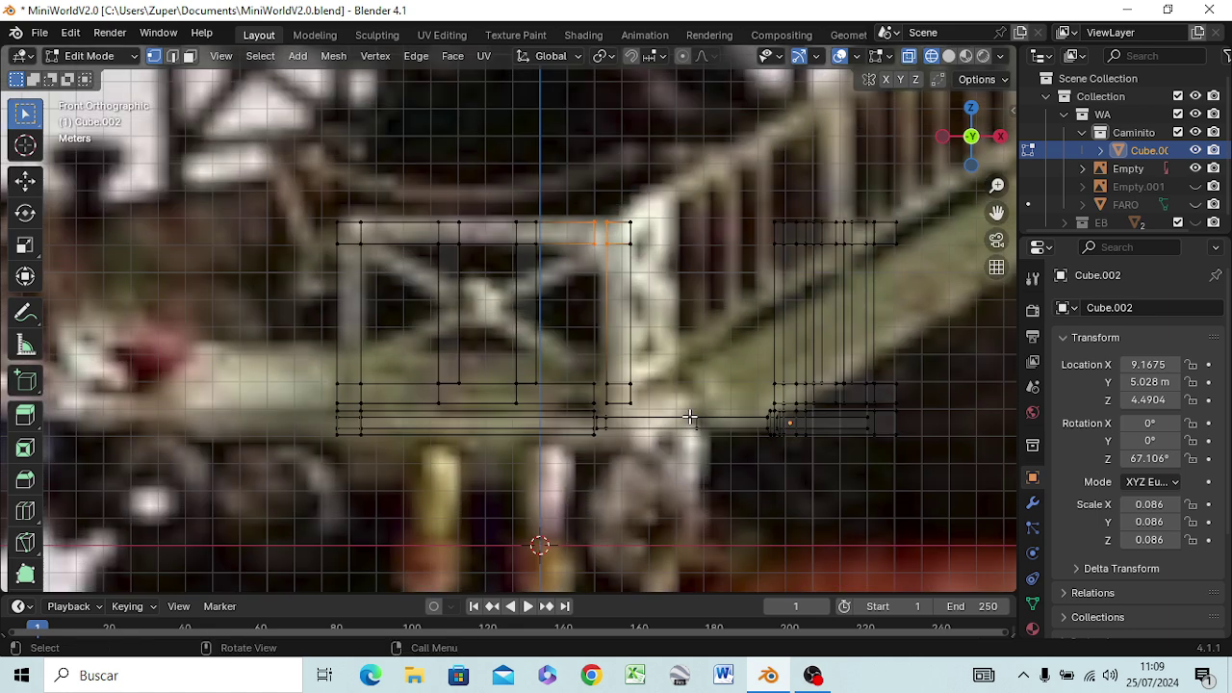
click(693, 306)
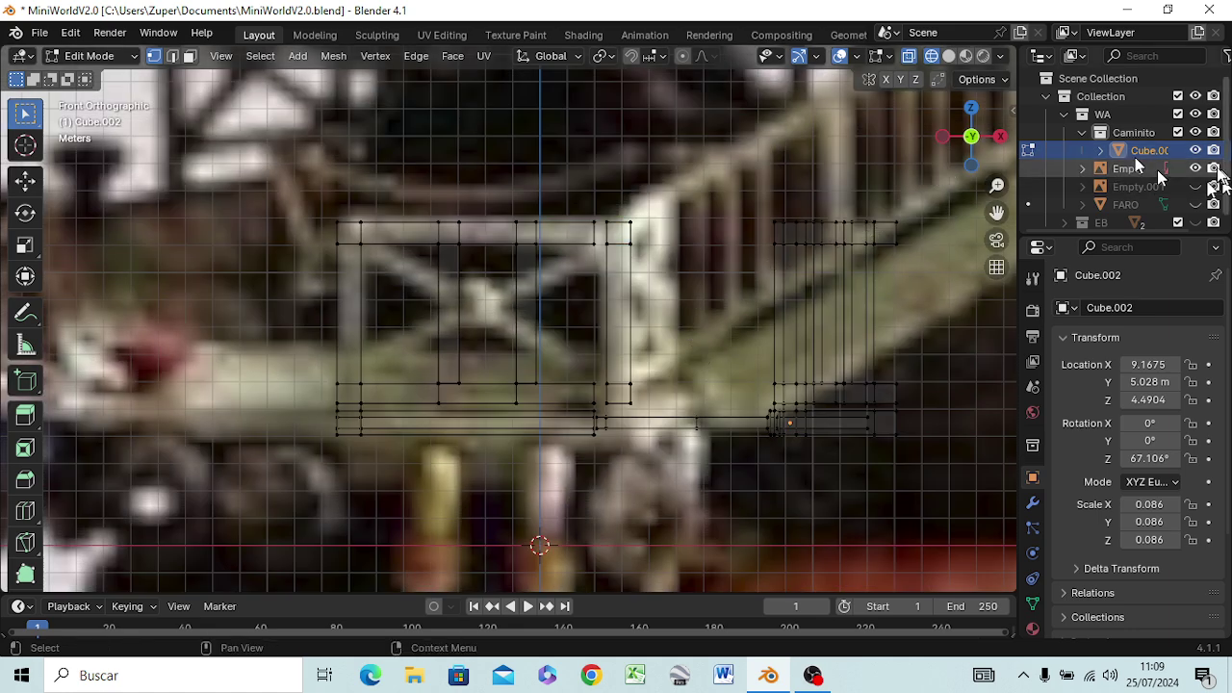
click(1103, 114)
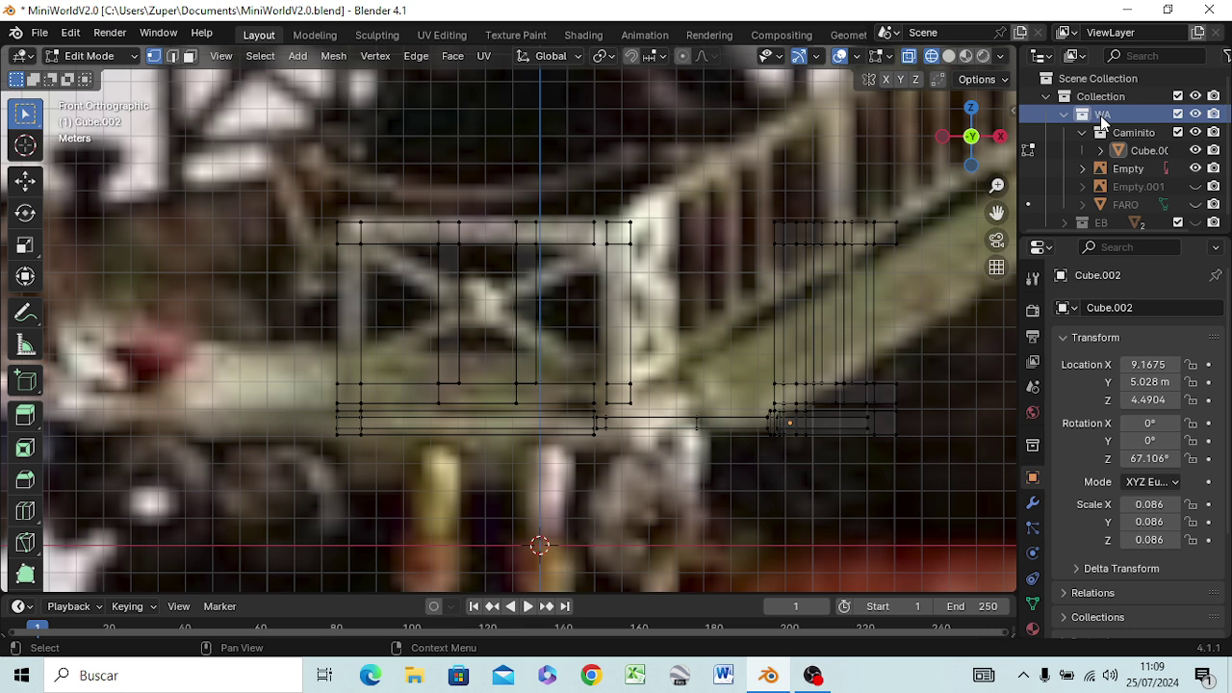
click(1178, 114)
click(1178, 115)
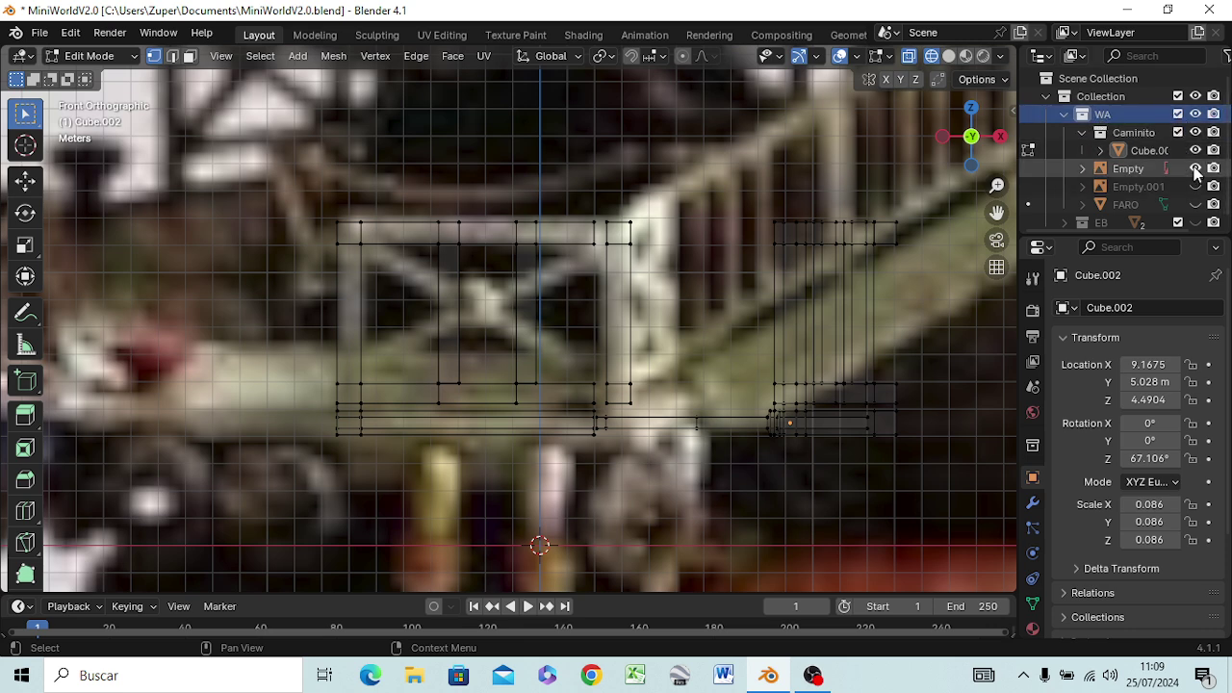
click(1194, 170)
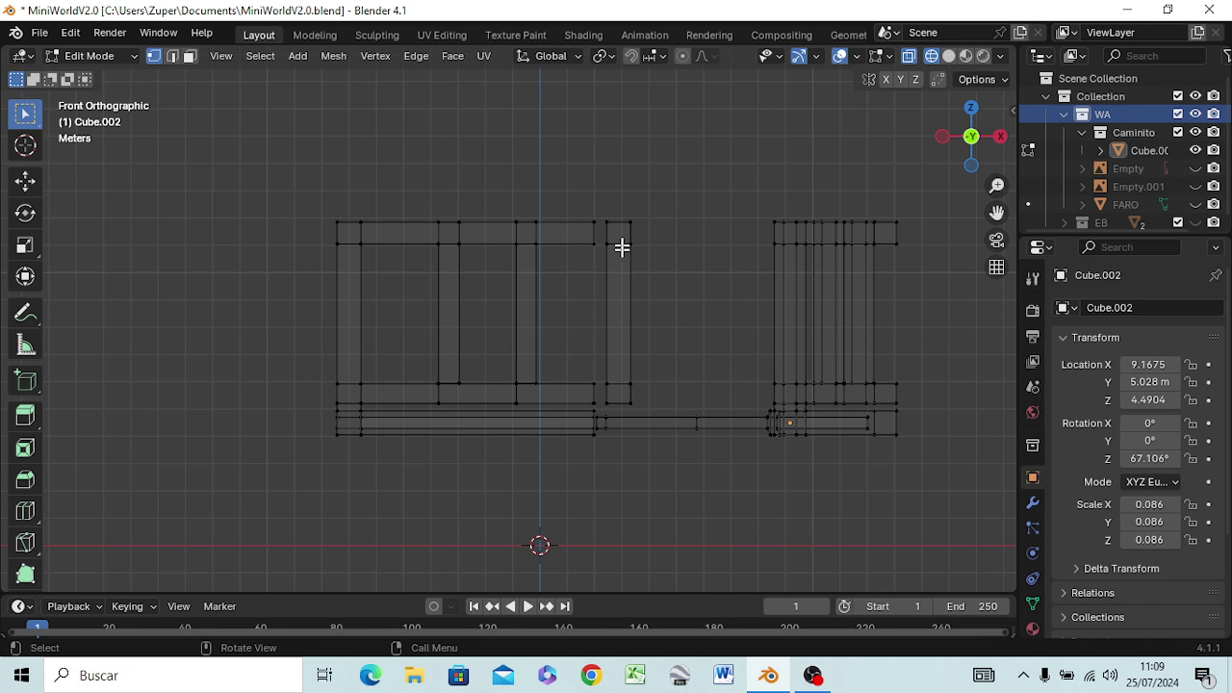
drag(586, 210, 612, 229)
click(602, 245)
key(c)
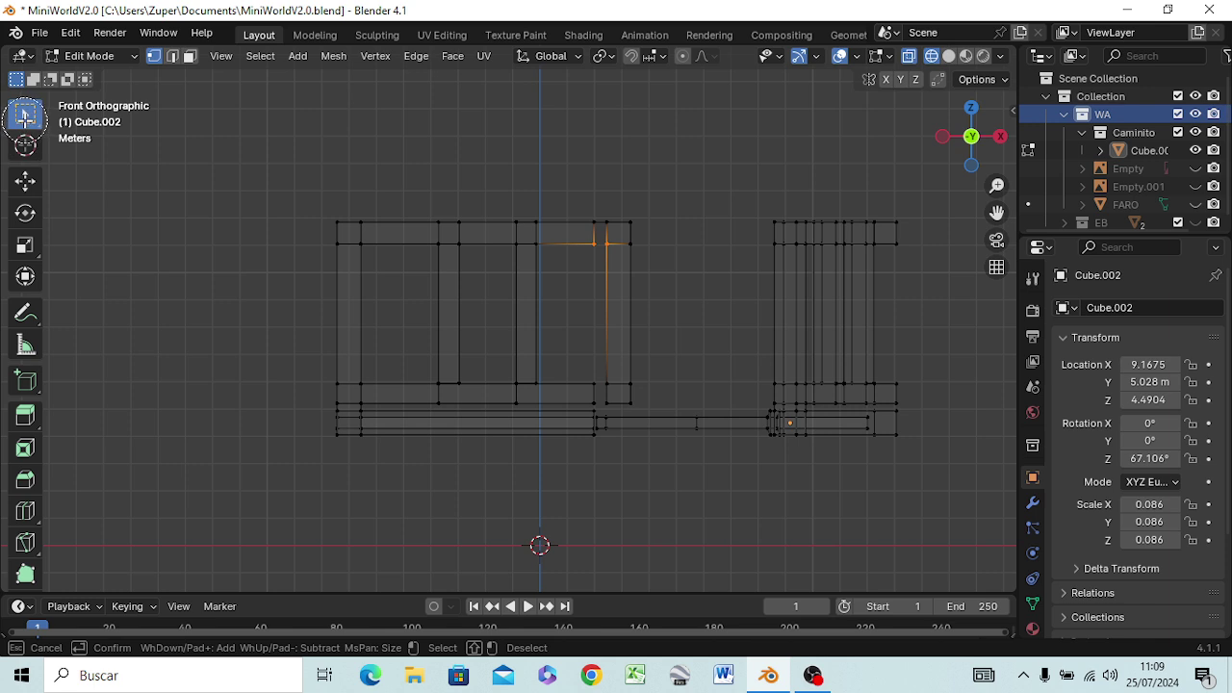
right_click(39, 130)
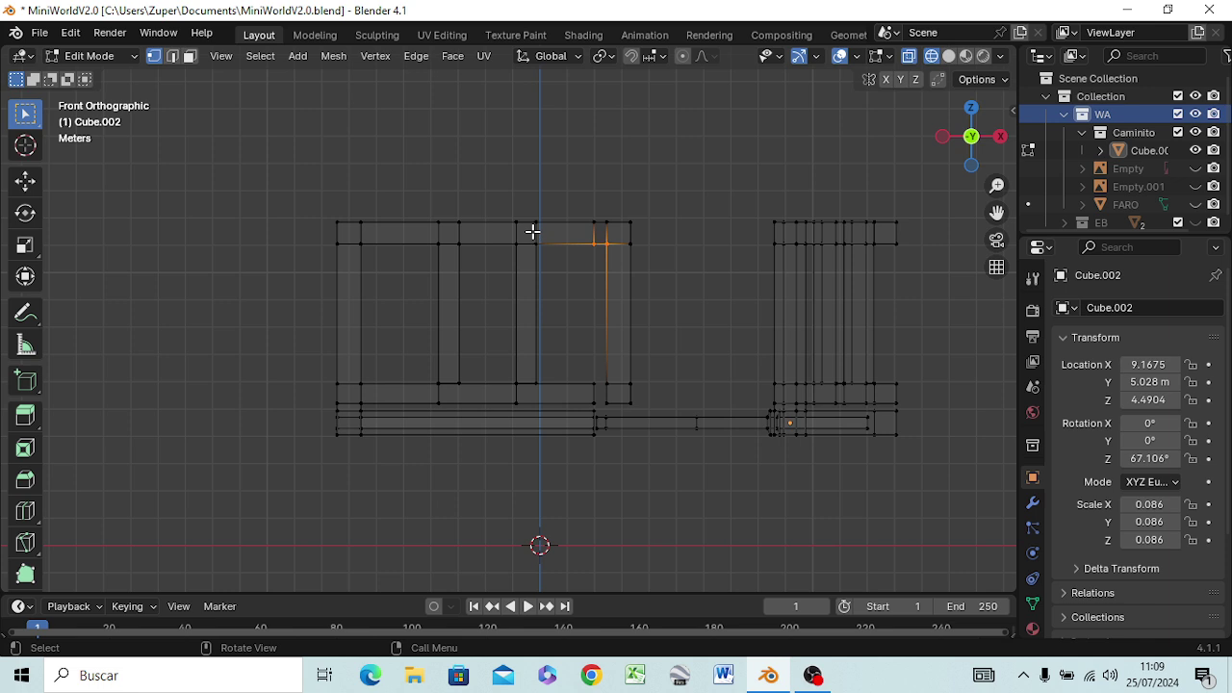
key(b)
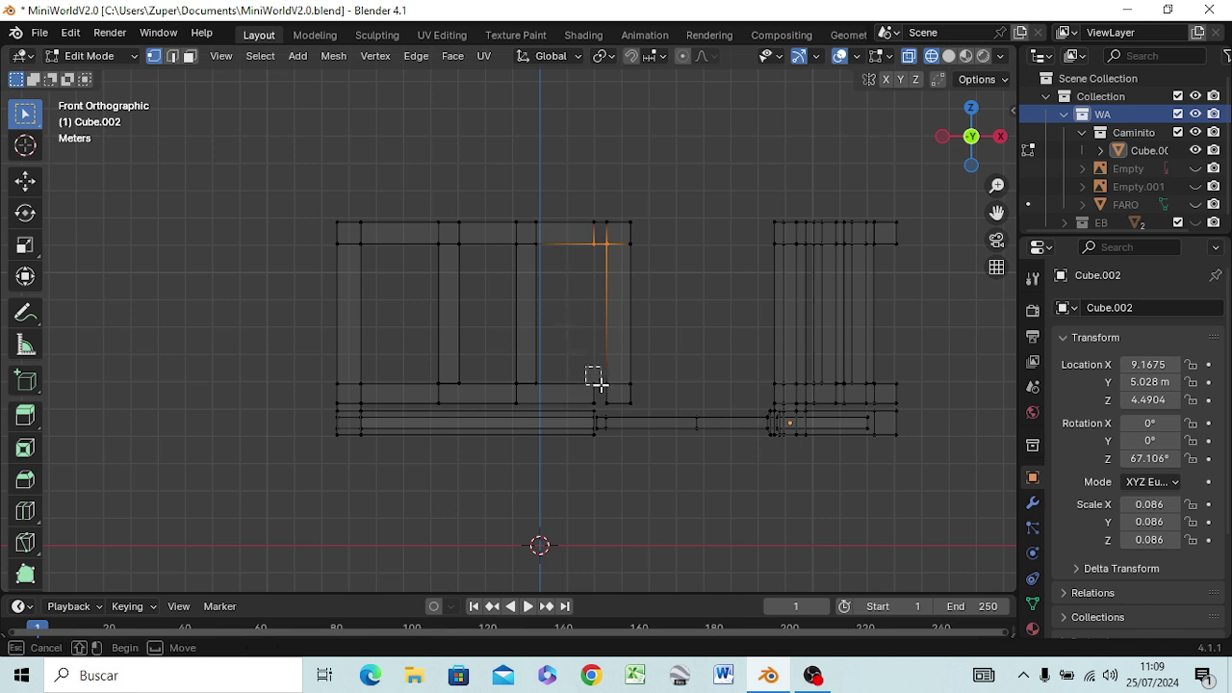
click(604, 383)
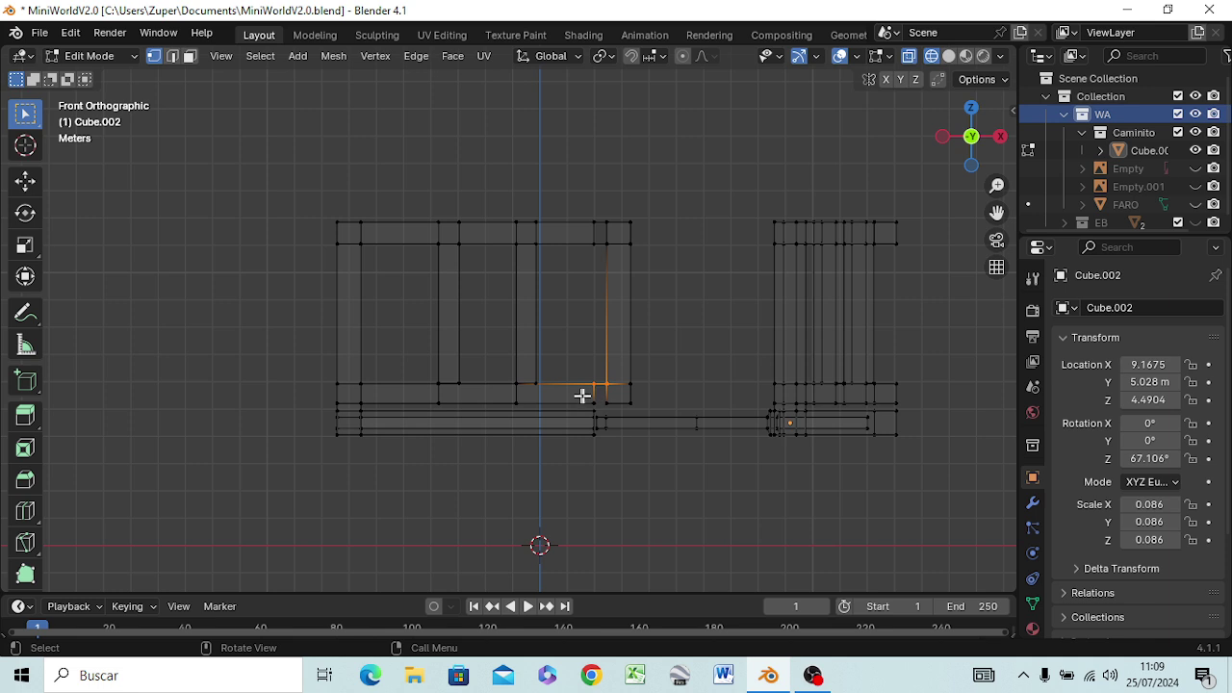
click(604, 404)
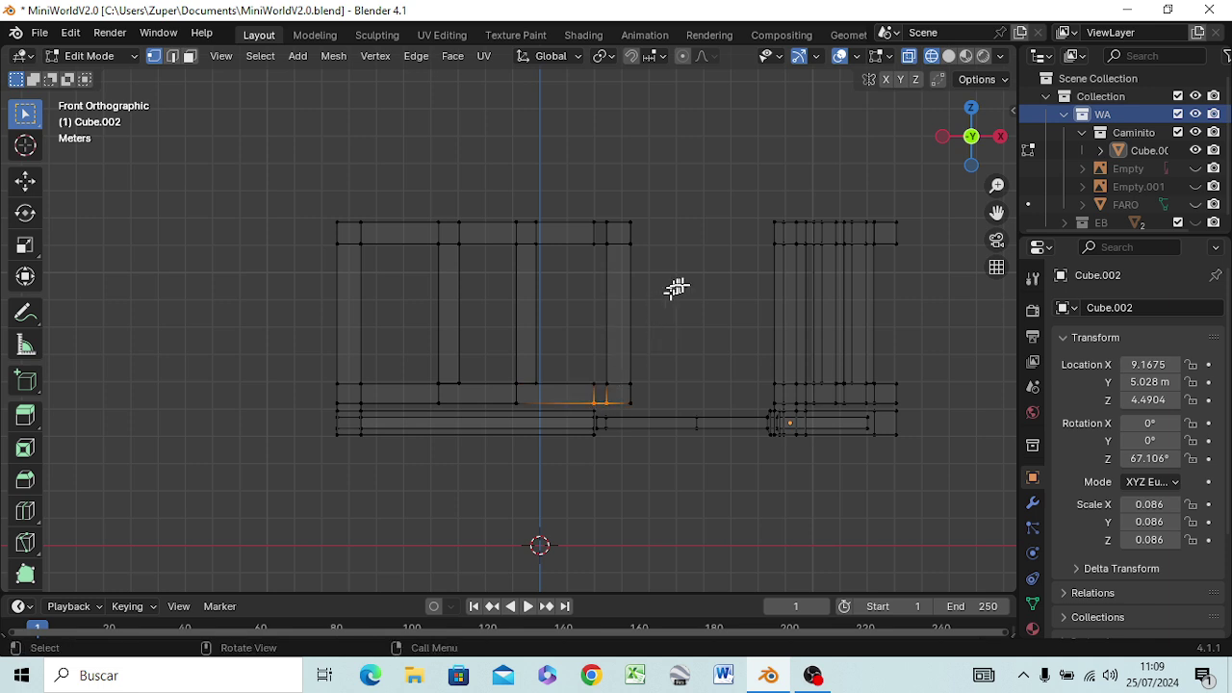
mouse_move(754, 250)
middle_down()
mouse_move(779, 297)
mouse_move(779, 278)
mouse_move(632, 212)
mouse_move(715, 233)
mouse_move(737, 216)
mouse_move(737, 200)
mouse_move(725, 206)
middle_up()
drag(716, 250, 755, 260)
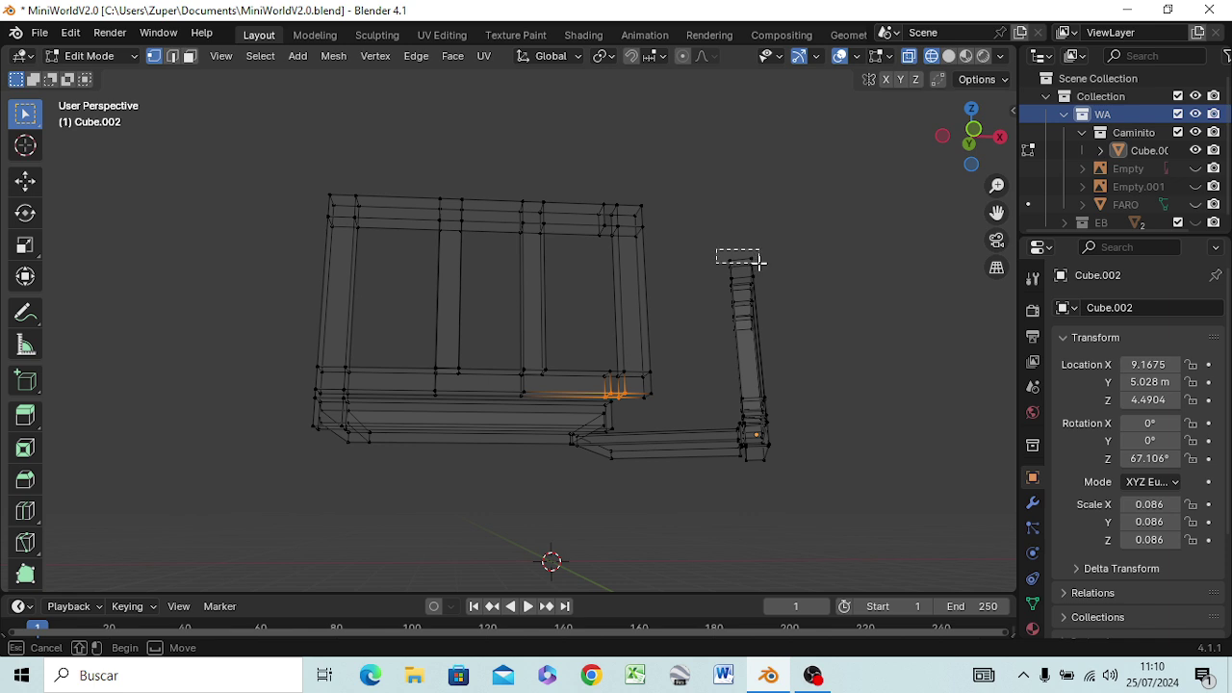
- Fill a face between the wall's top corner and the right pillar's top edge
drag(758, 260, 752, 259)
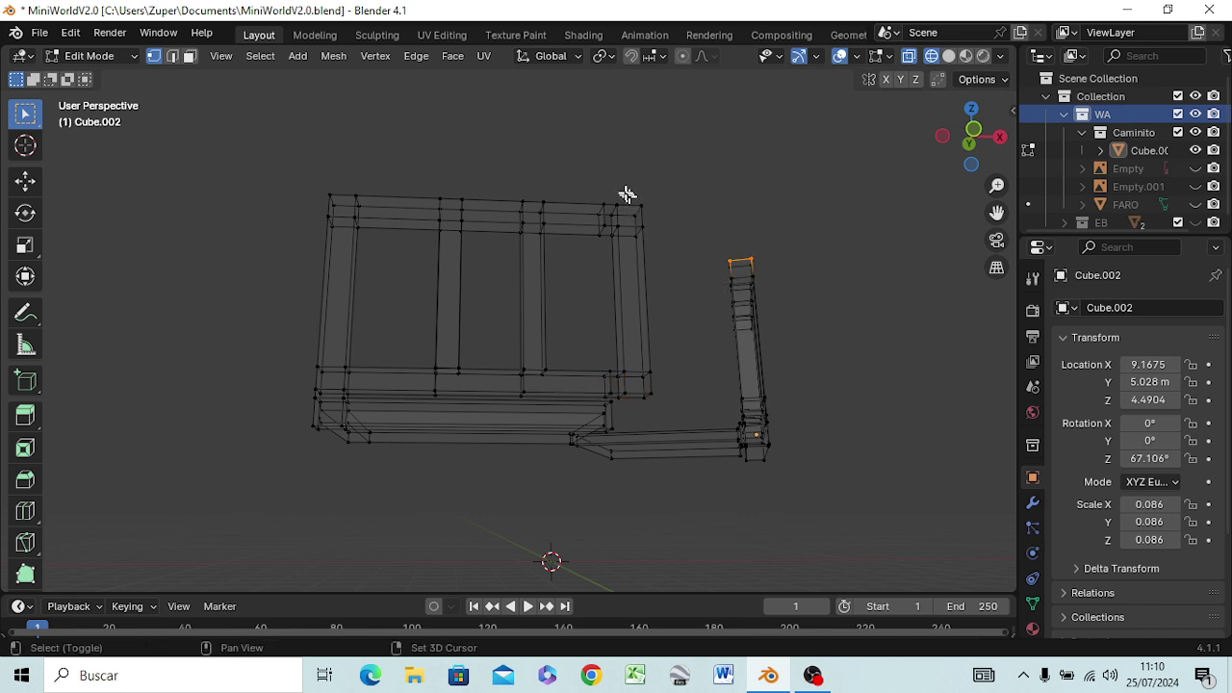
drag(624, 197, 644, 215)
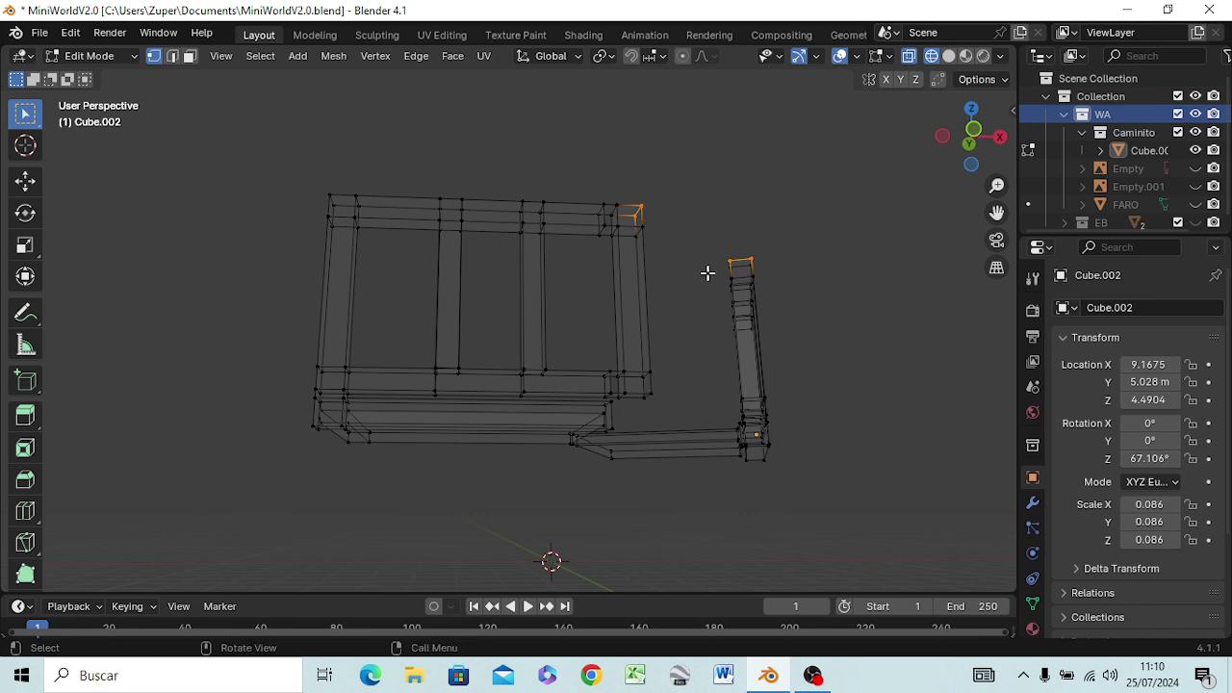
key(f)
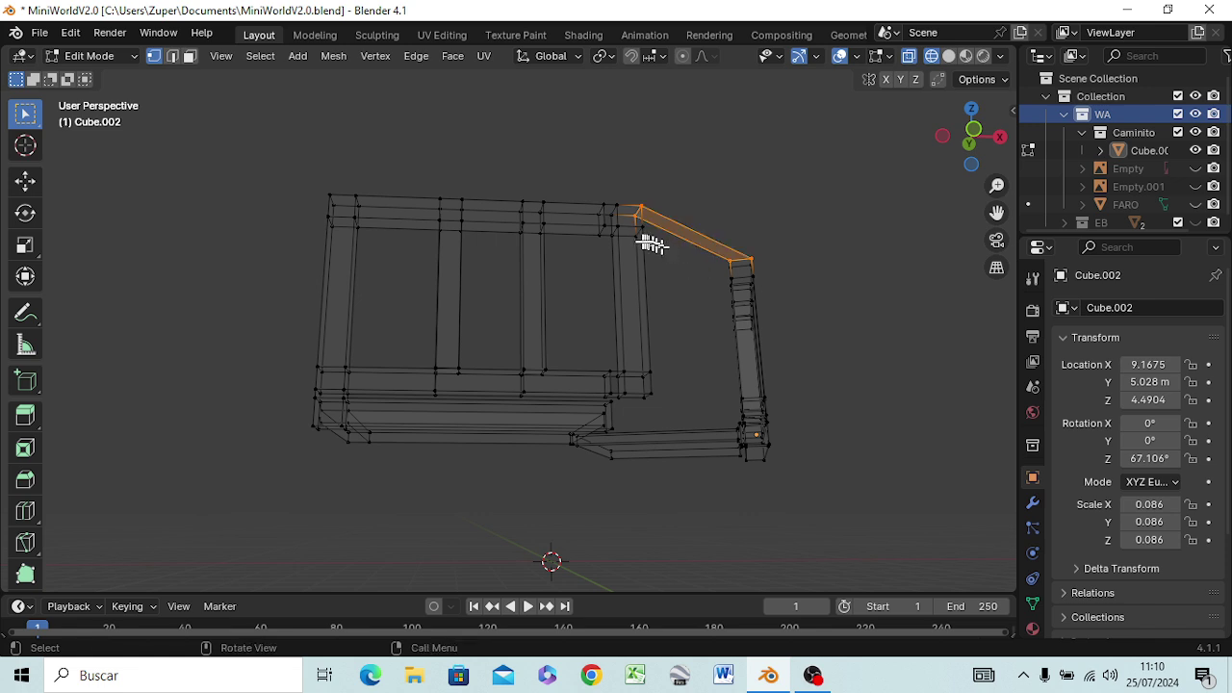
- Select the pillar-top and wall-corner edges and fill a face across the top beam gap
click(640, 208)
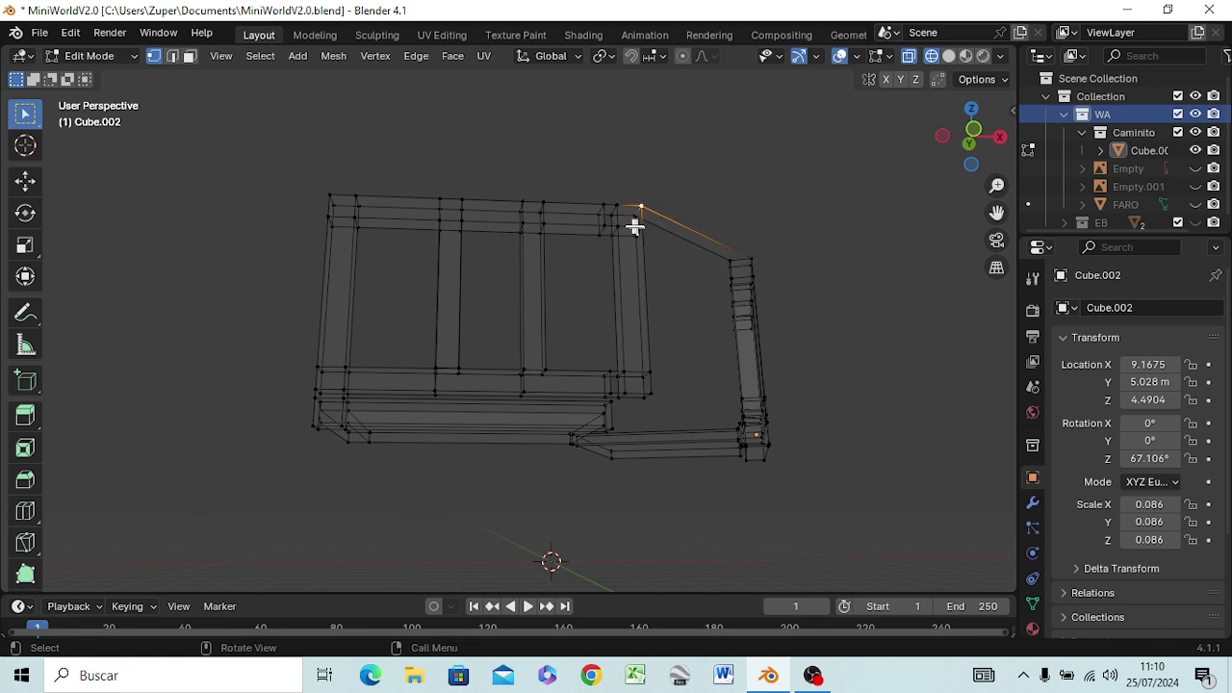
key(b)
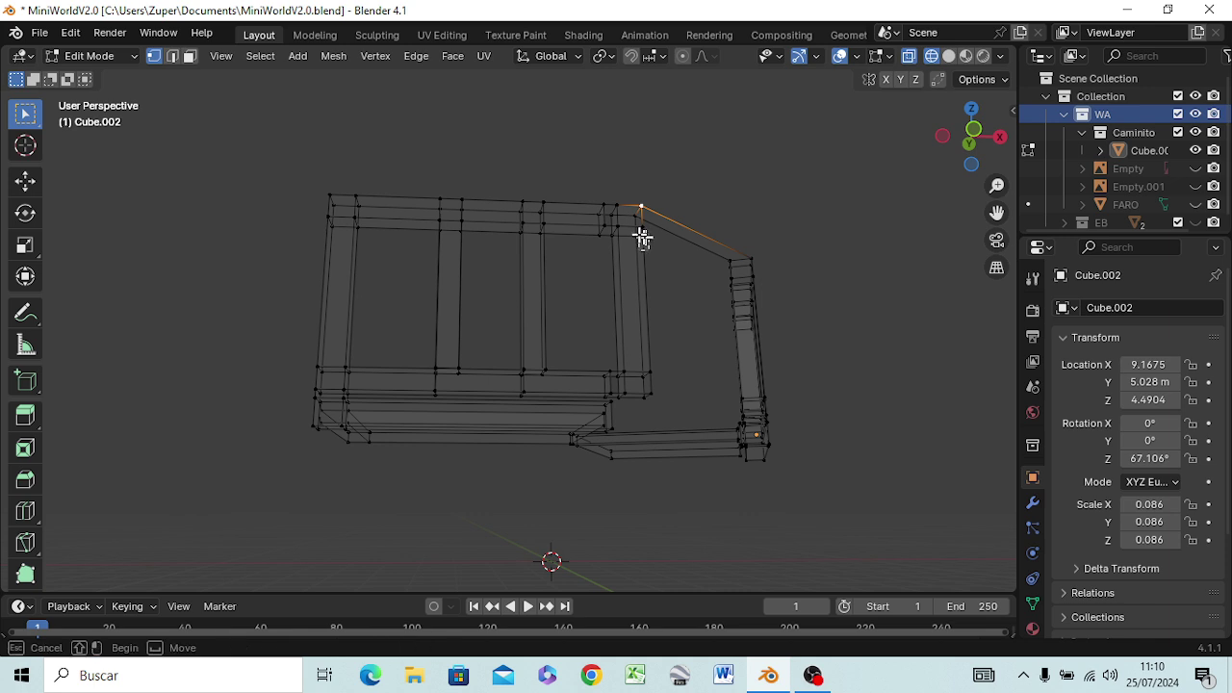
drag(627, 226, 641, 234)
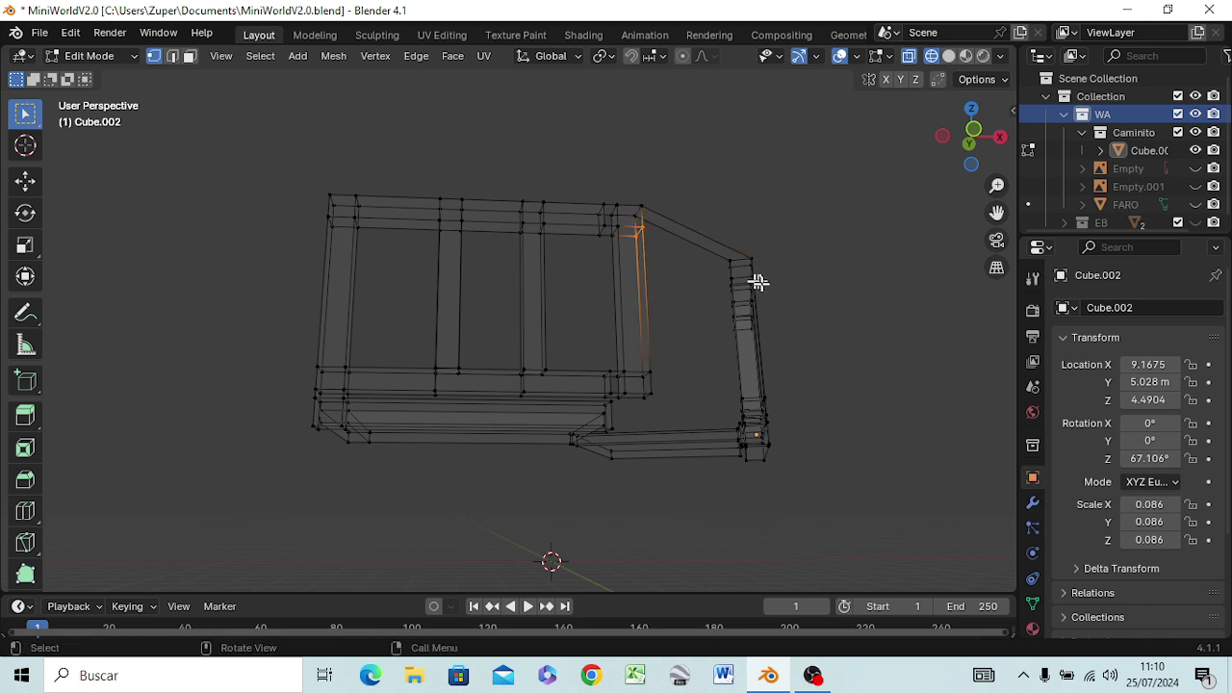
middle_drag(792, 292, 767, 179)
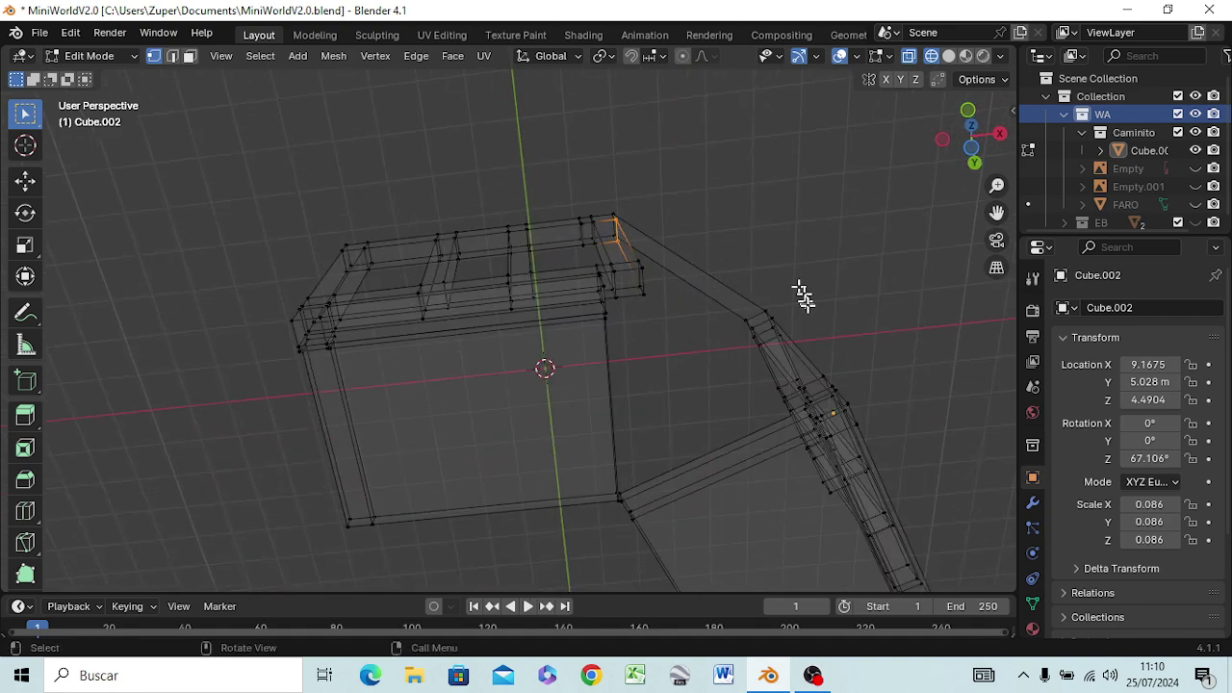
scroll(778, 343, up, 3)
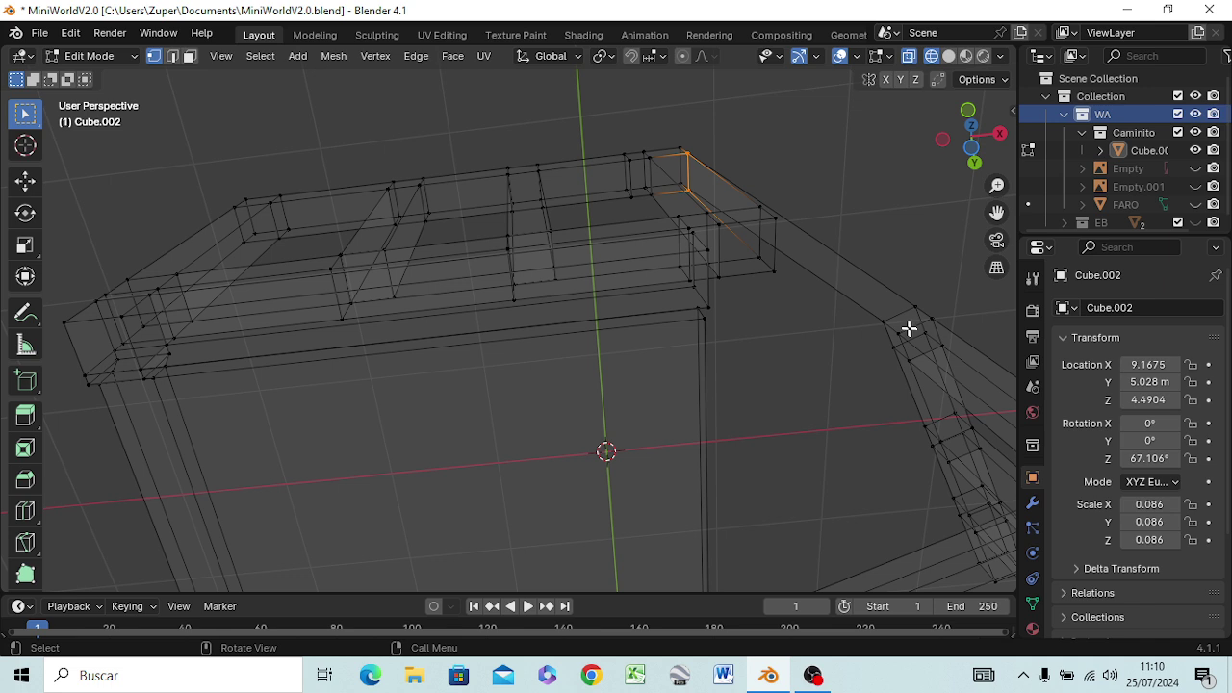
shift+click(929, 327)
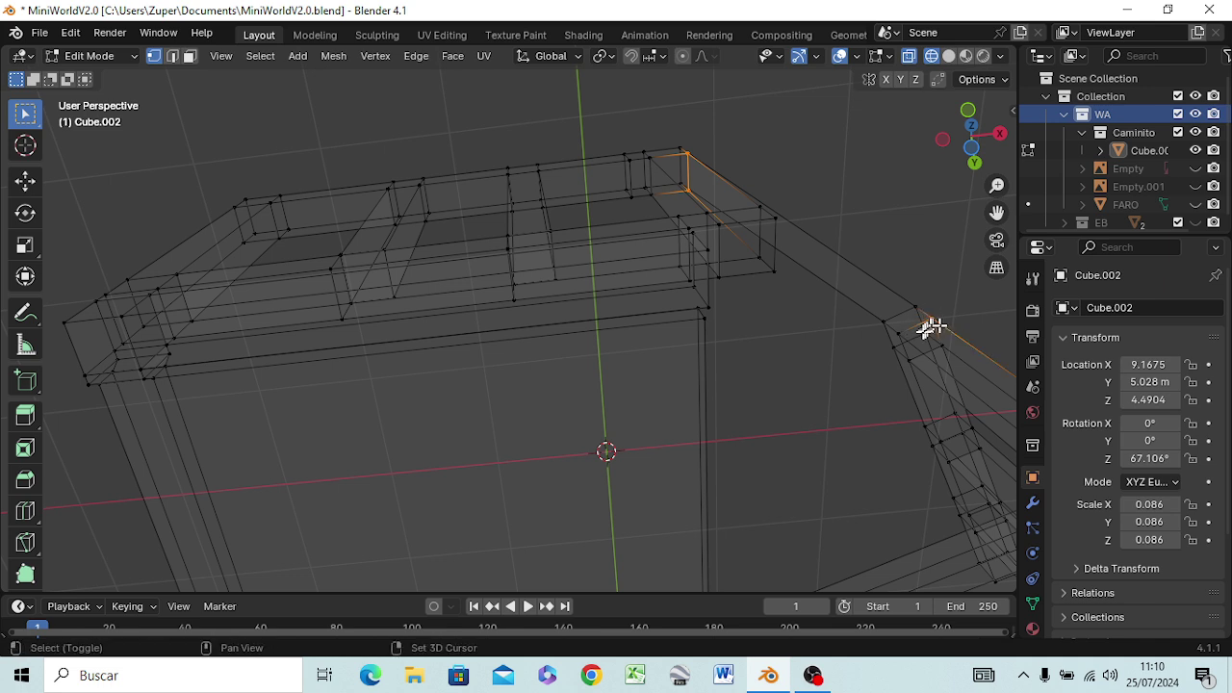
key(shift+b)
drag(904, 334, 855, 313)
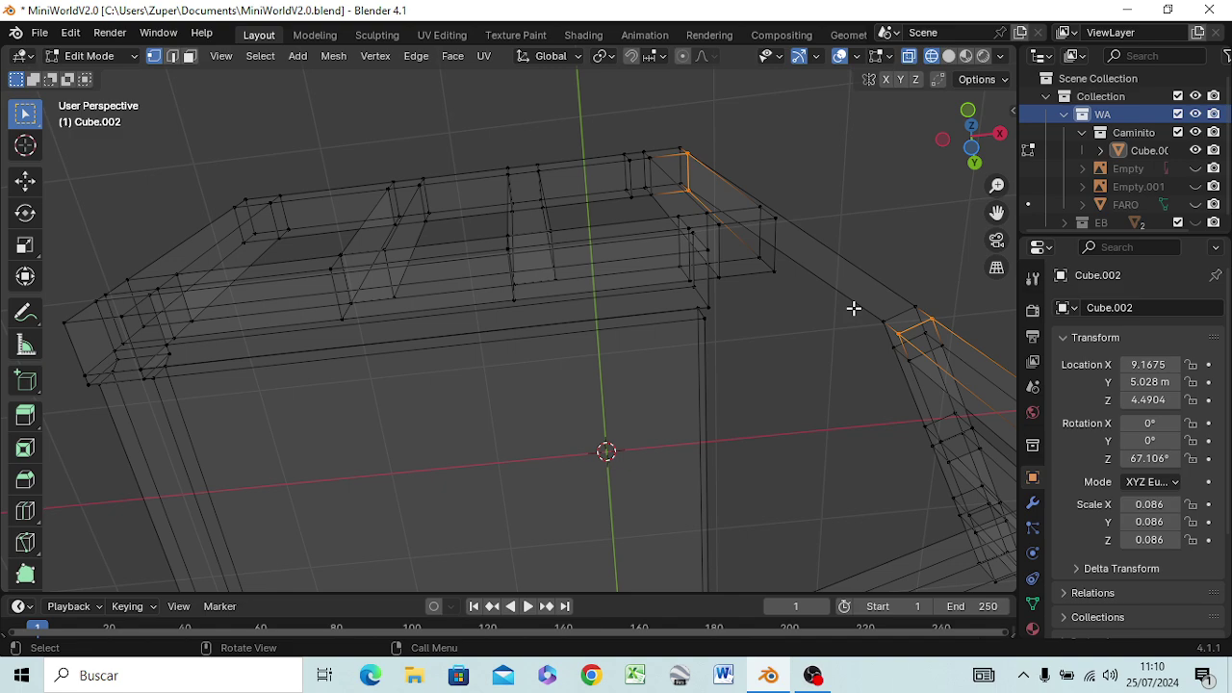
key(f)
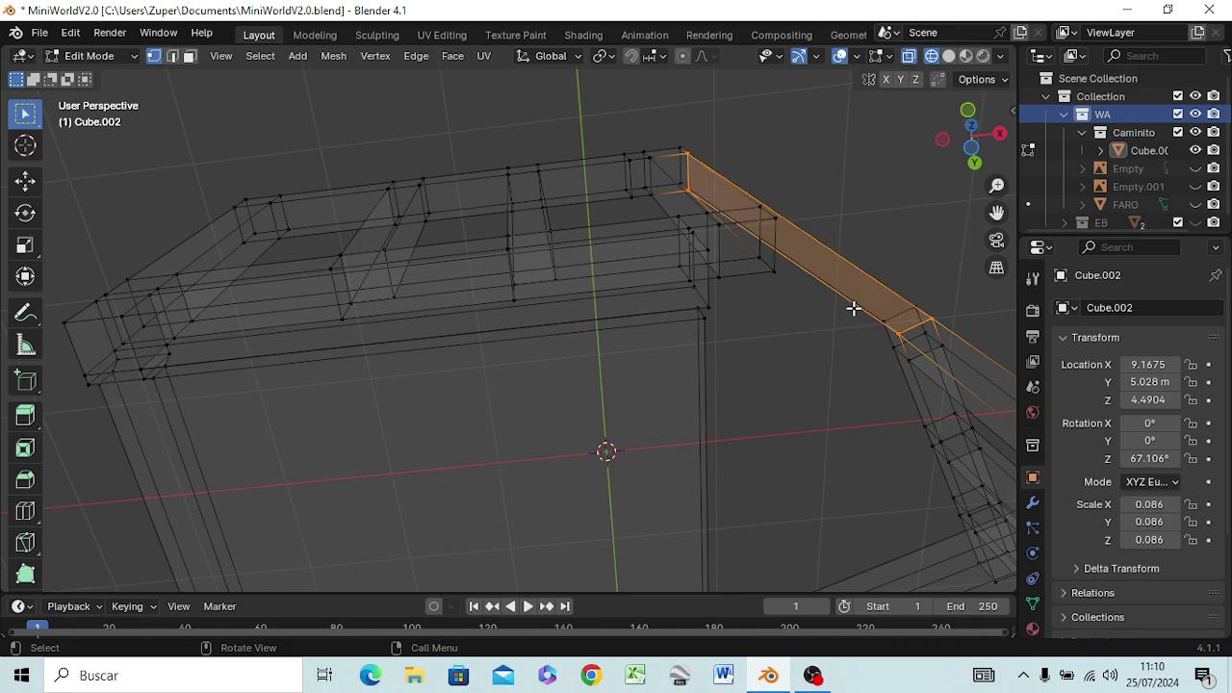
mouse_move(820, 354)
middle_down()
mouse_move(773, 496)
mouse_move(778, 467)
middle_up()
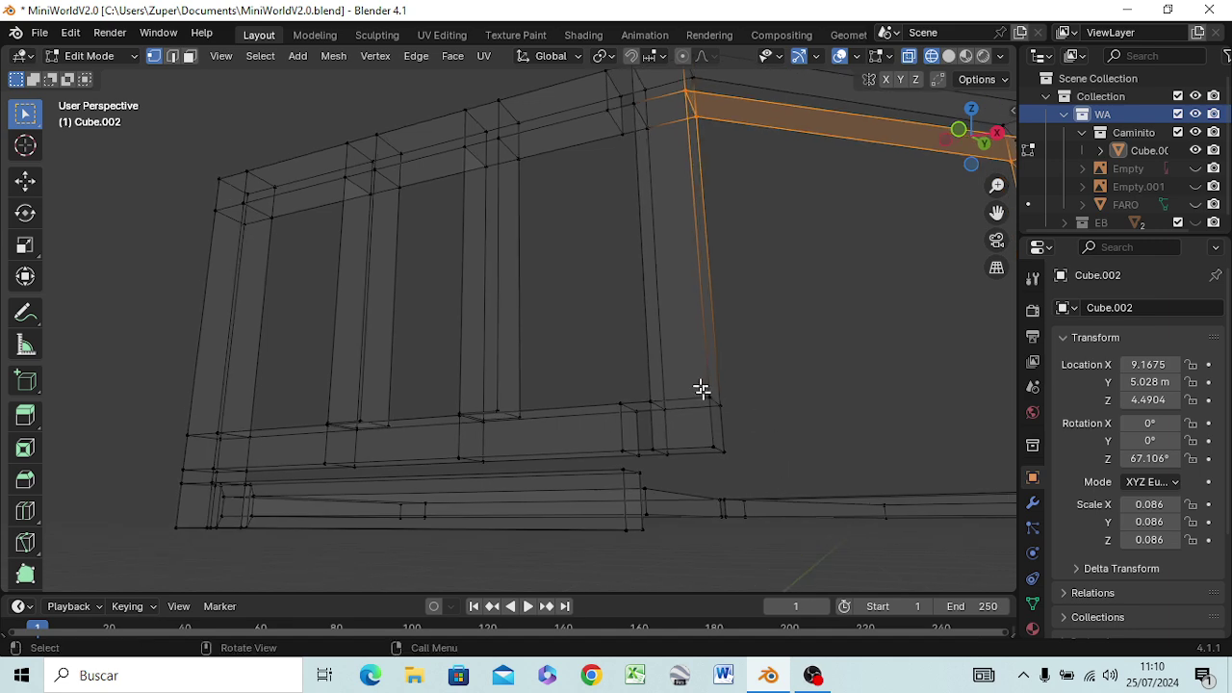
- From below the frame, select the two lower rail-end vertices and join them across the corner gap
drag(701, 387, 734, 418)
mouse_move(843, 415)
middle_down()
mouse_move(679, 415)
mouse_move(726, 421)
mouse_move(732, 446)
mouse_move(716, 440)
middle_up()
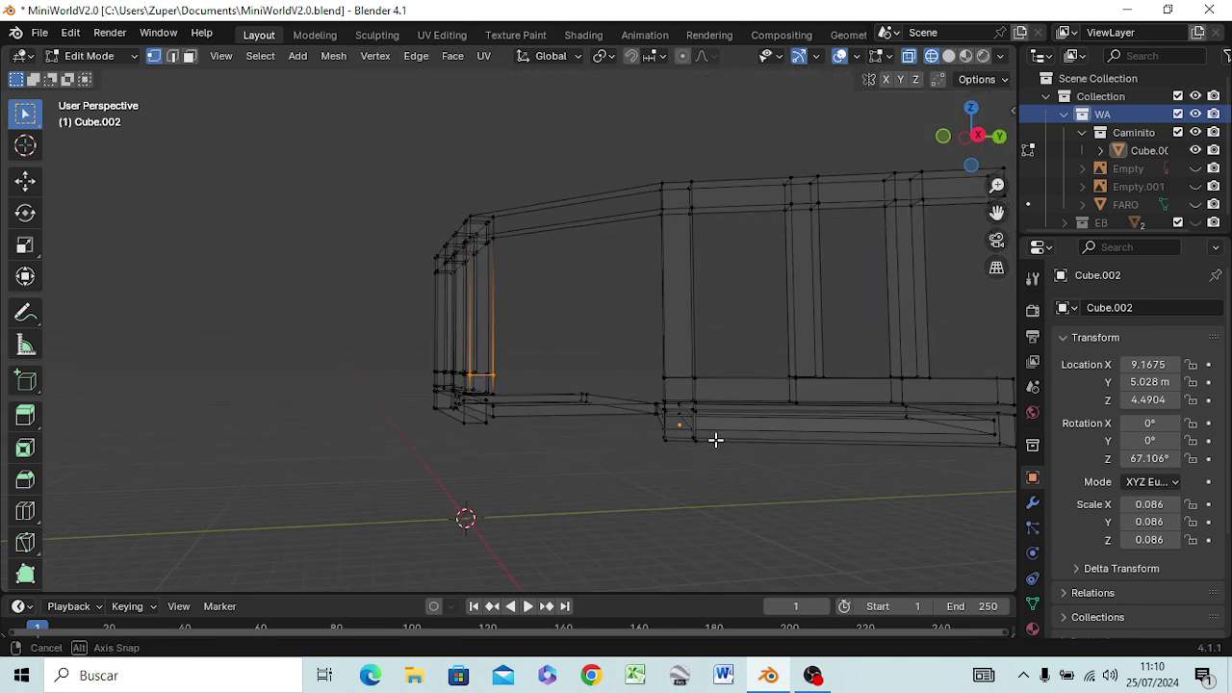
shift+click(667, 384)
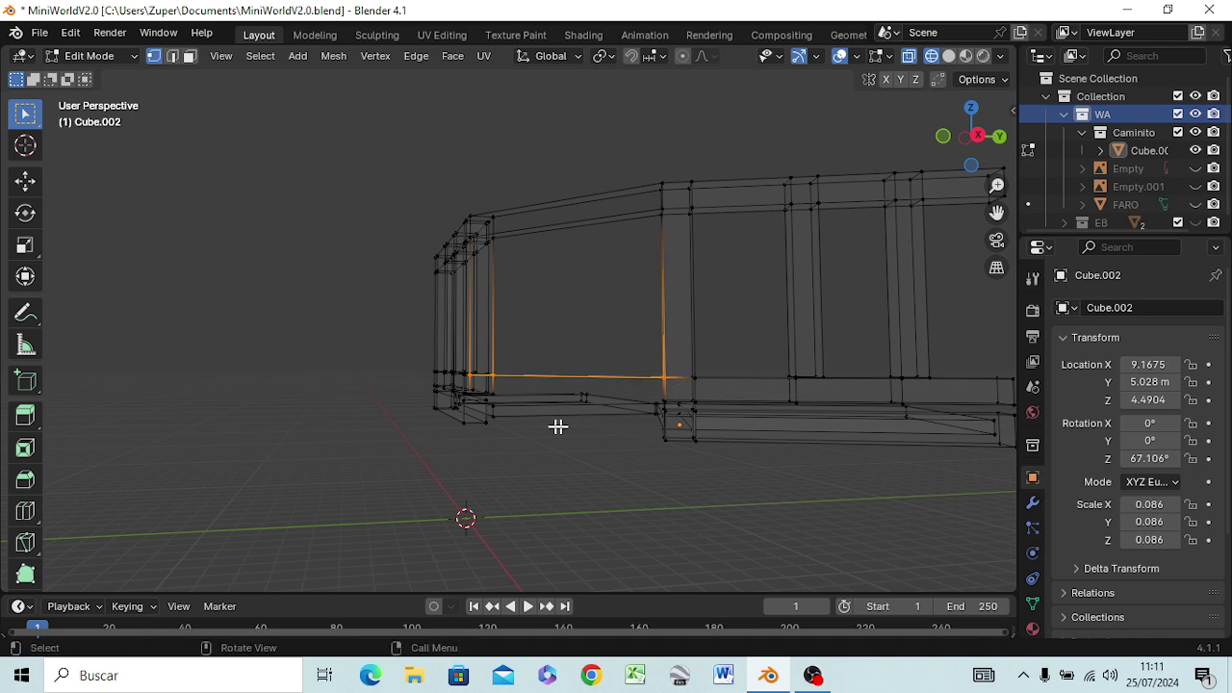
mouse_move(553, 426)
middle_down()
mouse_move(581, 390)
mouse_move(646, 379)
middle_up()
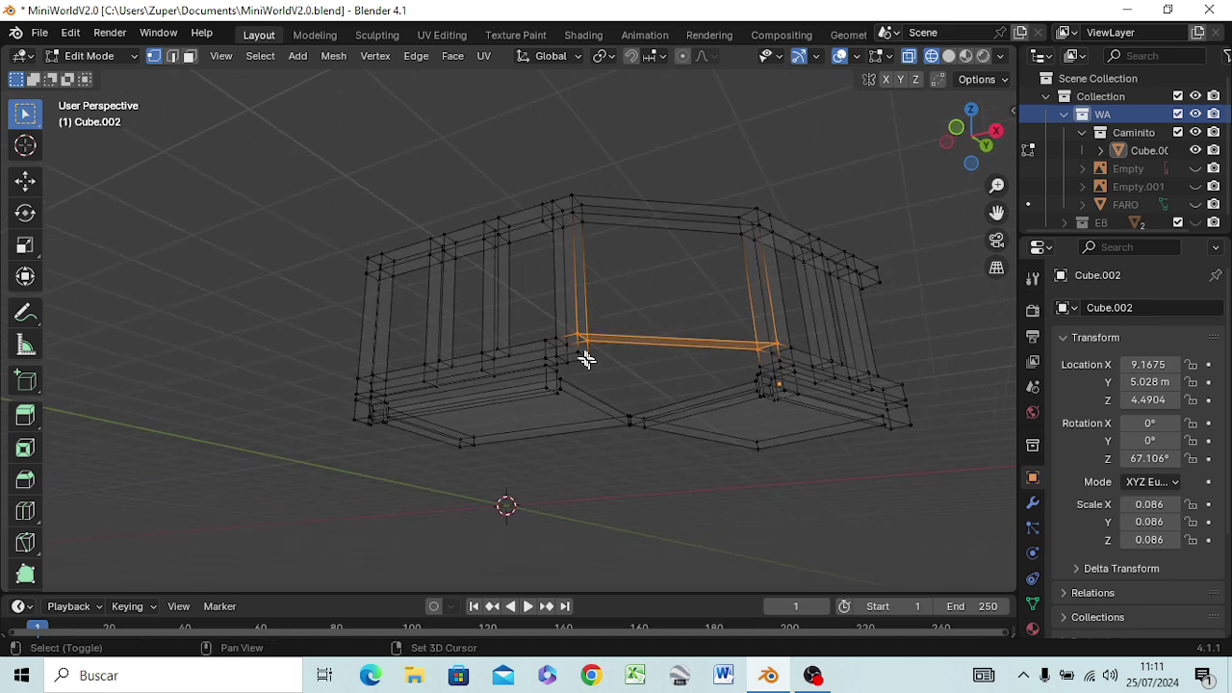
click(635, 310)
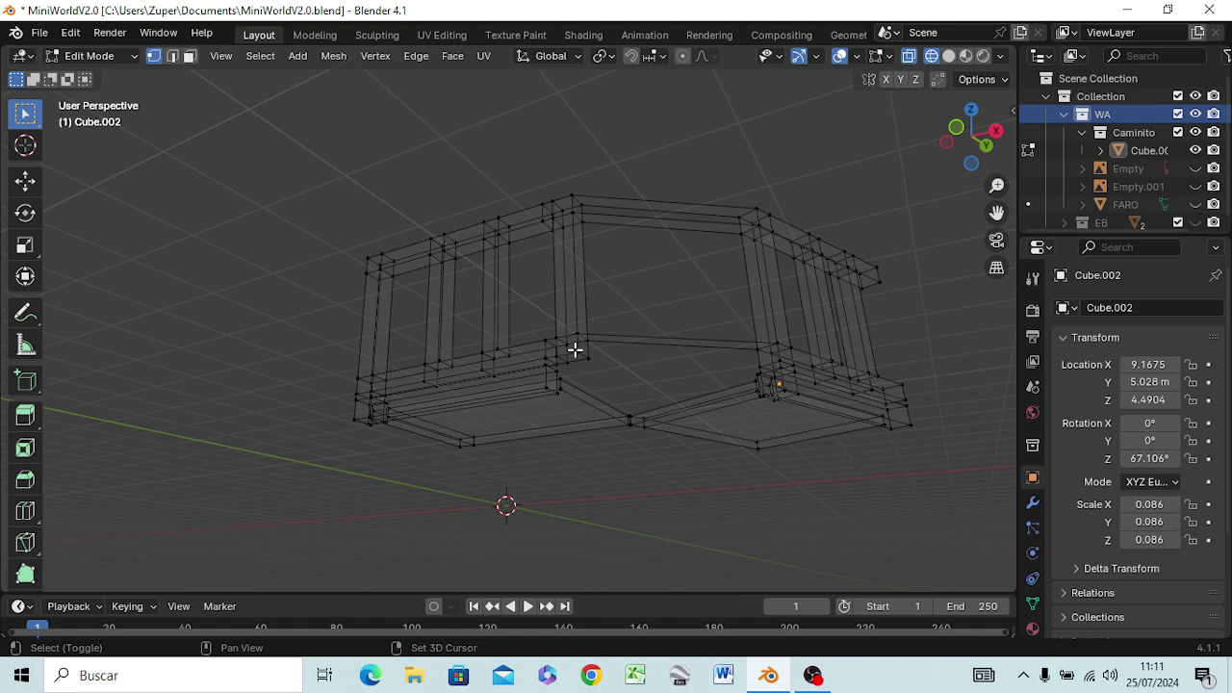
shift+click(589, 360)
mouse_move(757, 381)
middle_down()
mouse_move(740, 391)
mouse_move(636, 377)
mouse_move(650, 409)
middle_up()
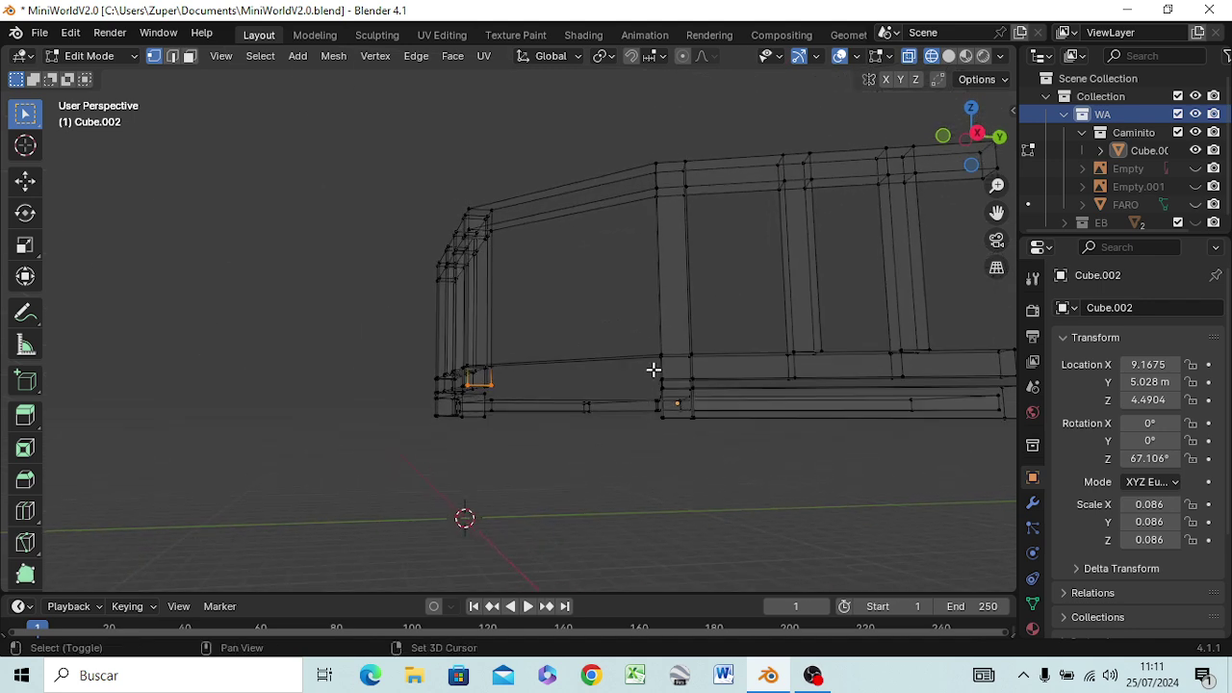
key(b)
drag(662, 378, 671, 395)
key(f)
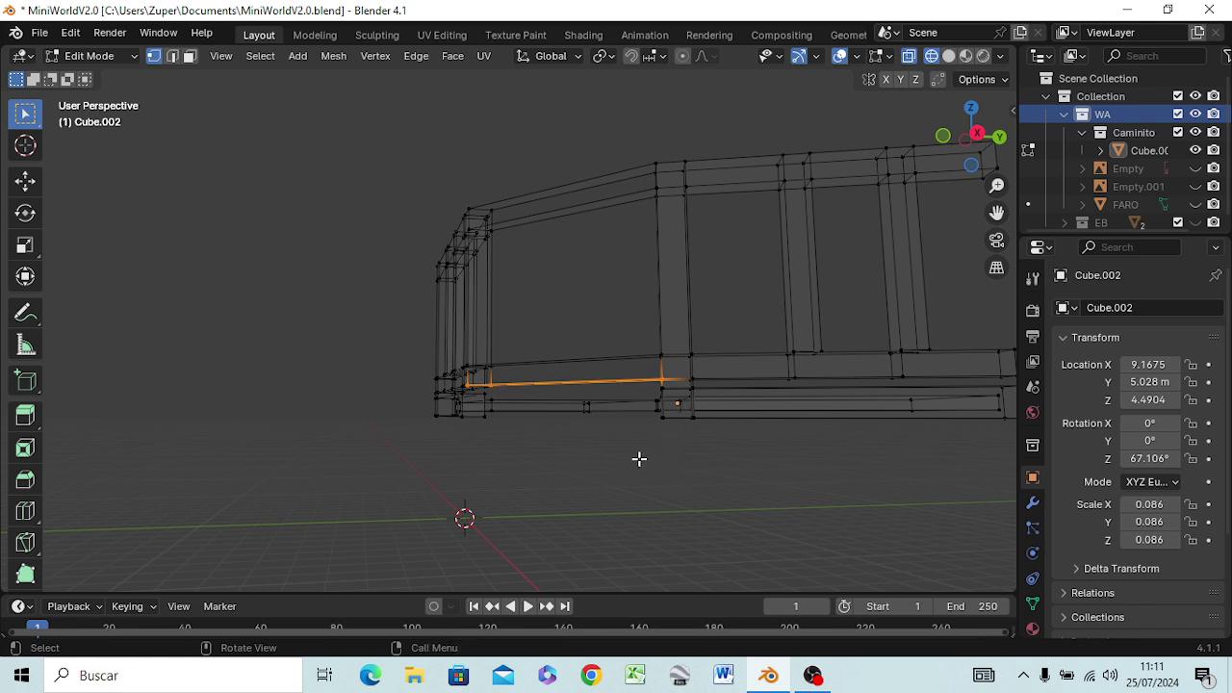
mouse_move(731, 385)
middle_down()
mouse_move(814, 459)
mouse_move(819, 427)
mouse_move(770, 421)
mouse_move(741, 445)
mouse_move(776, 434)
middle_up()
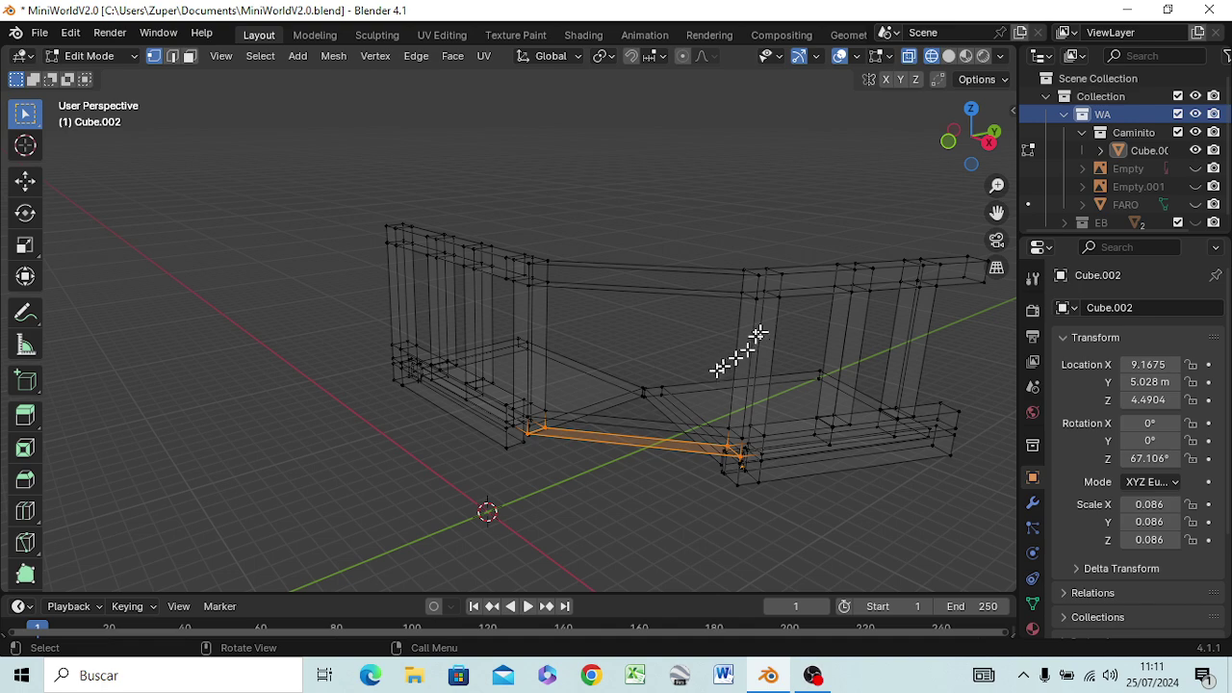
mouse_move(661, 399)
middle_down()
mouse_move(685, 371)
mouse_move(692, 296)
middle_up()
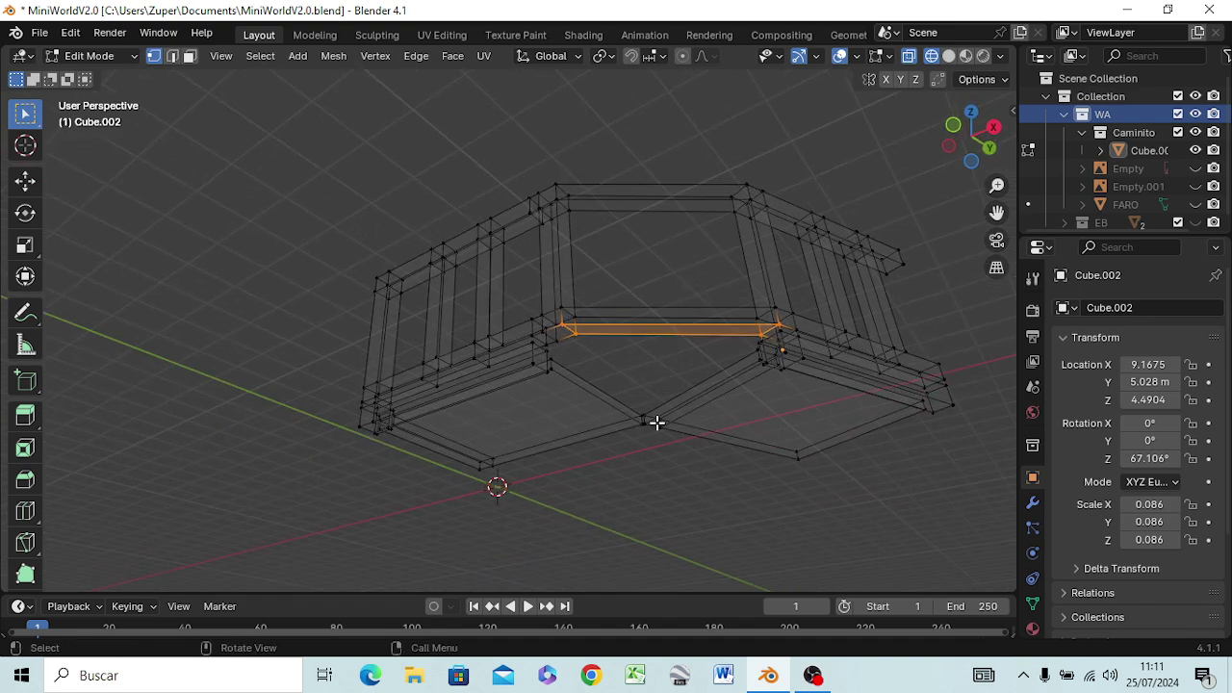
scroll(651, 409, up, 3)
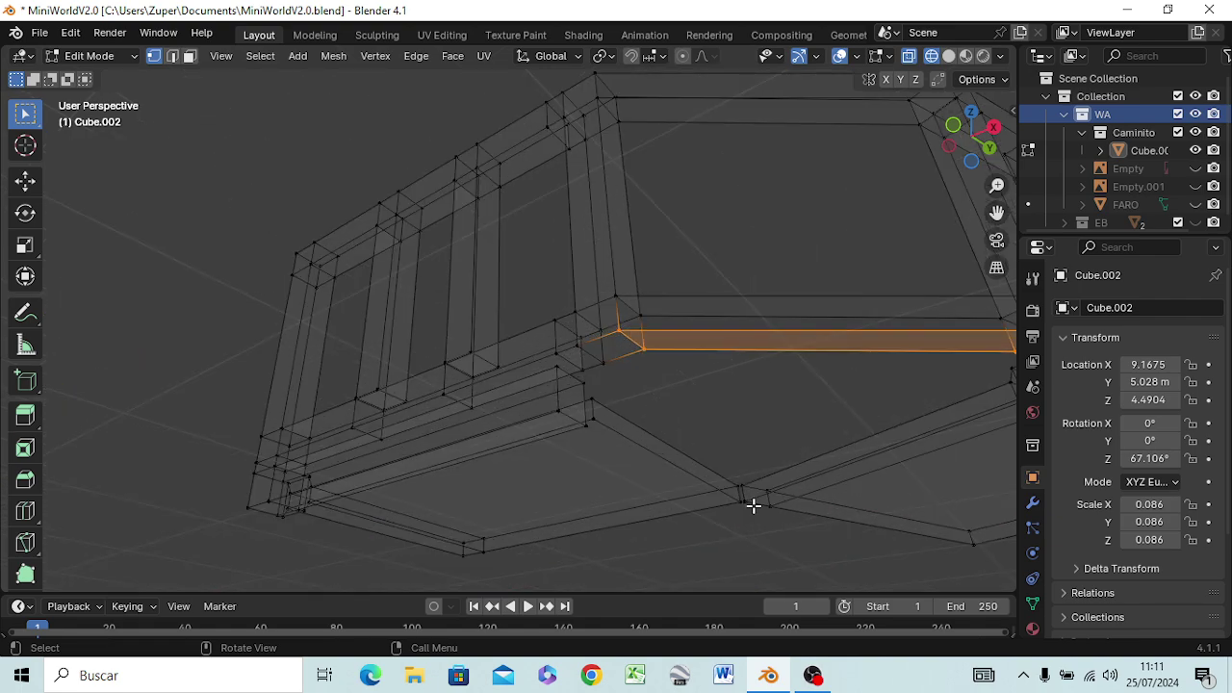
scroll(753, 505, up, 2)
mouse_move(880, 520)
middle_down()
mouse_move(717, 358)
mouse_move(714, 370)
middle_up()
drag(714, 415, 741, 473)
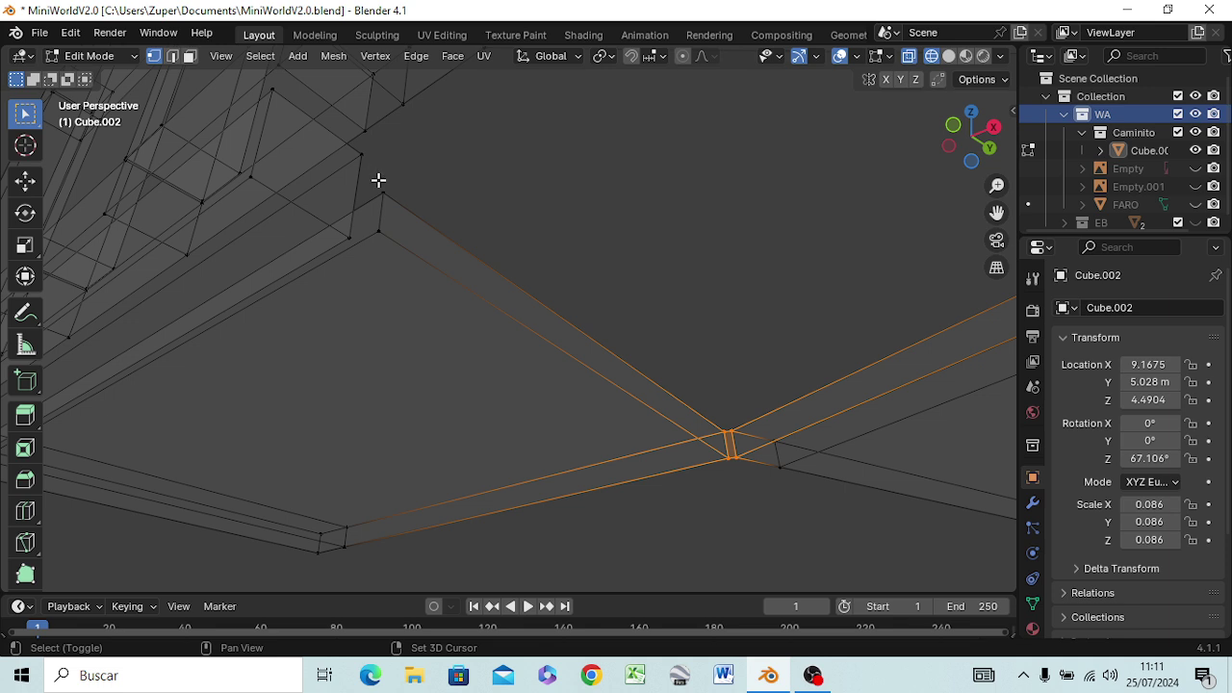
shift+drag(379, 180, 391, 241)
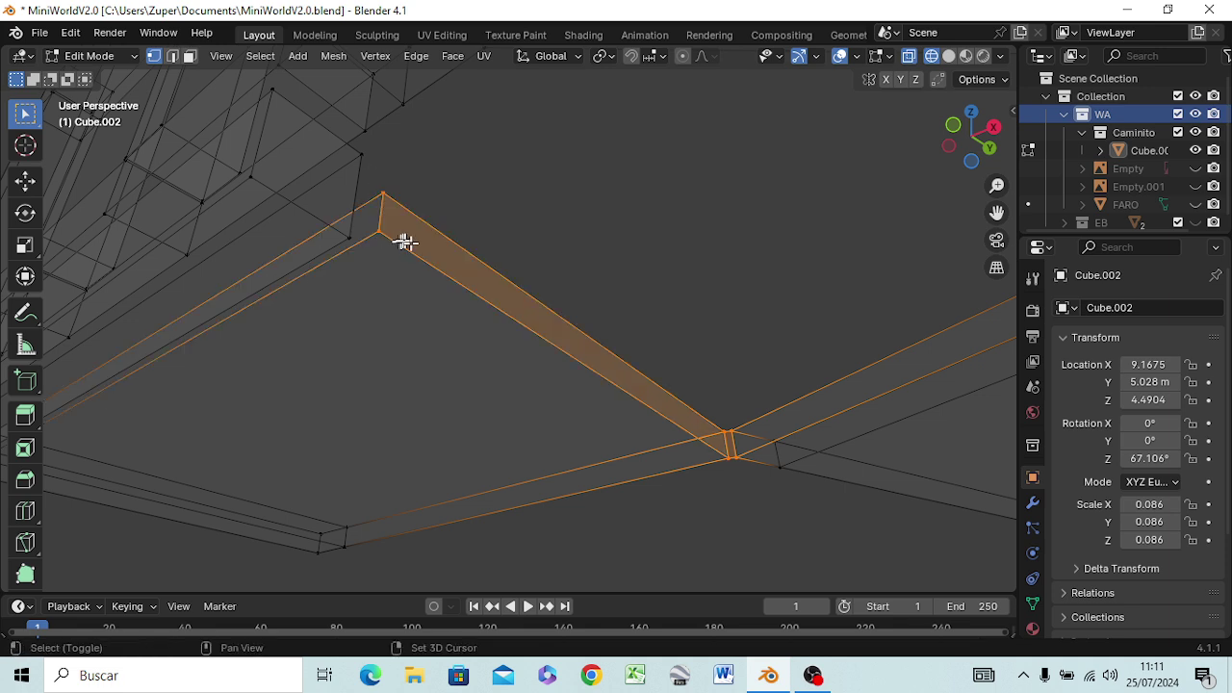
middle_drag(674, 231, 685, 234)
click(685, 234)
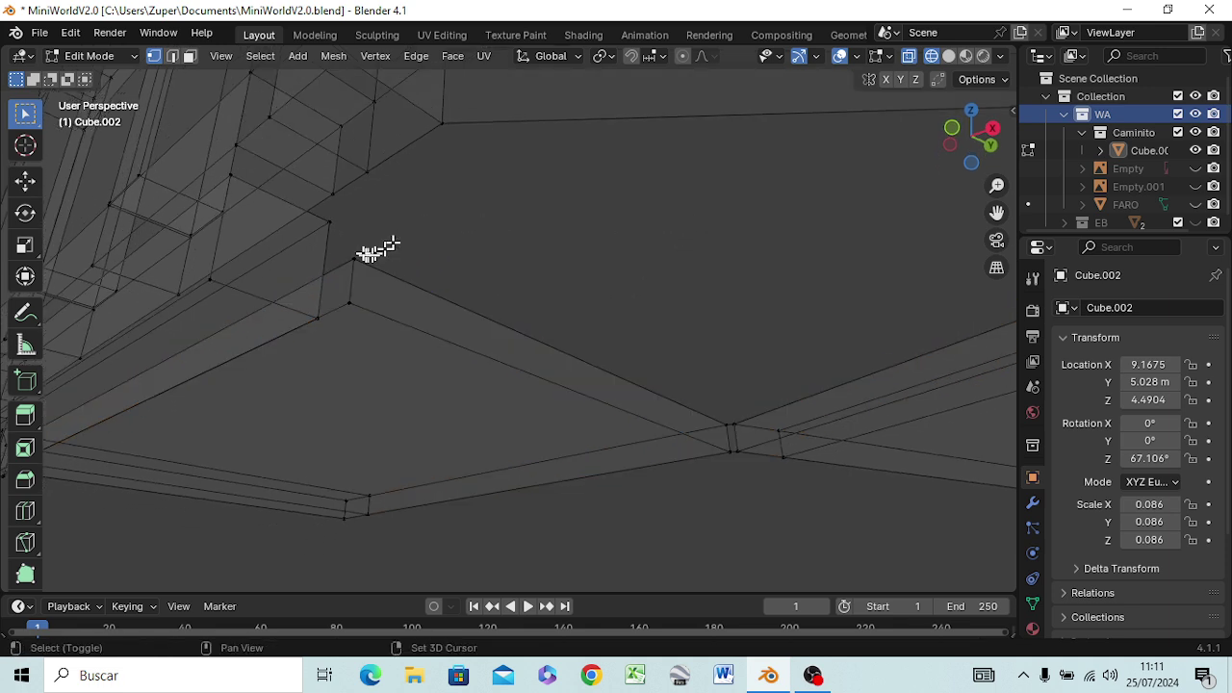
key(b)
drag(344, 248, 360, 321)
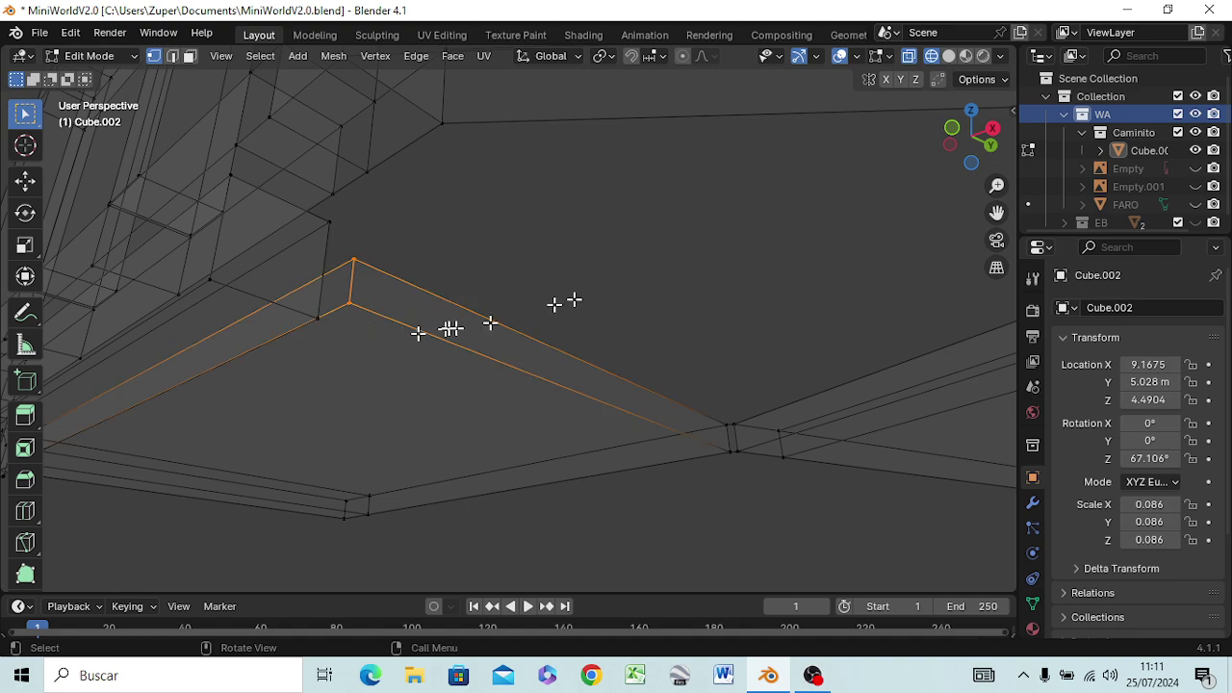
mouse_move(723, 269)
middle_down()
mouse_move(703, 336)
mouse_move(712, 310)
mouse_move(555, 308)
mouse_move(610, 317)
middle_up()
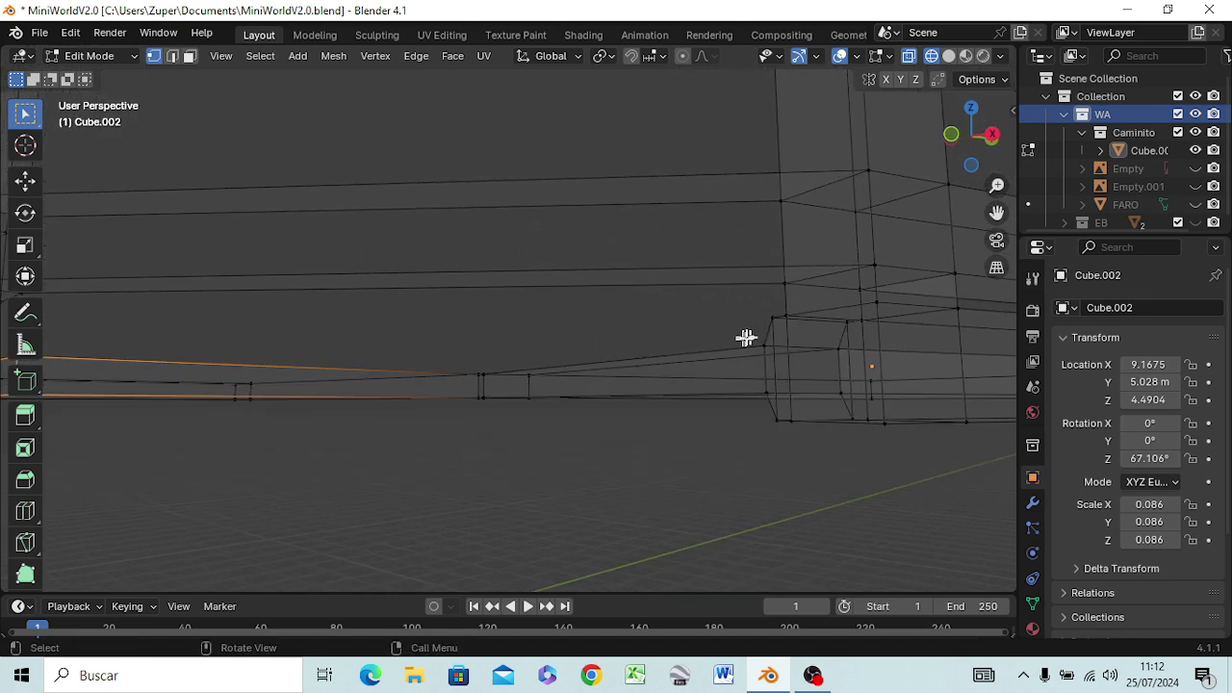
drag(757, 336, 767, 391)
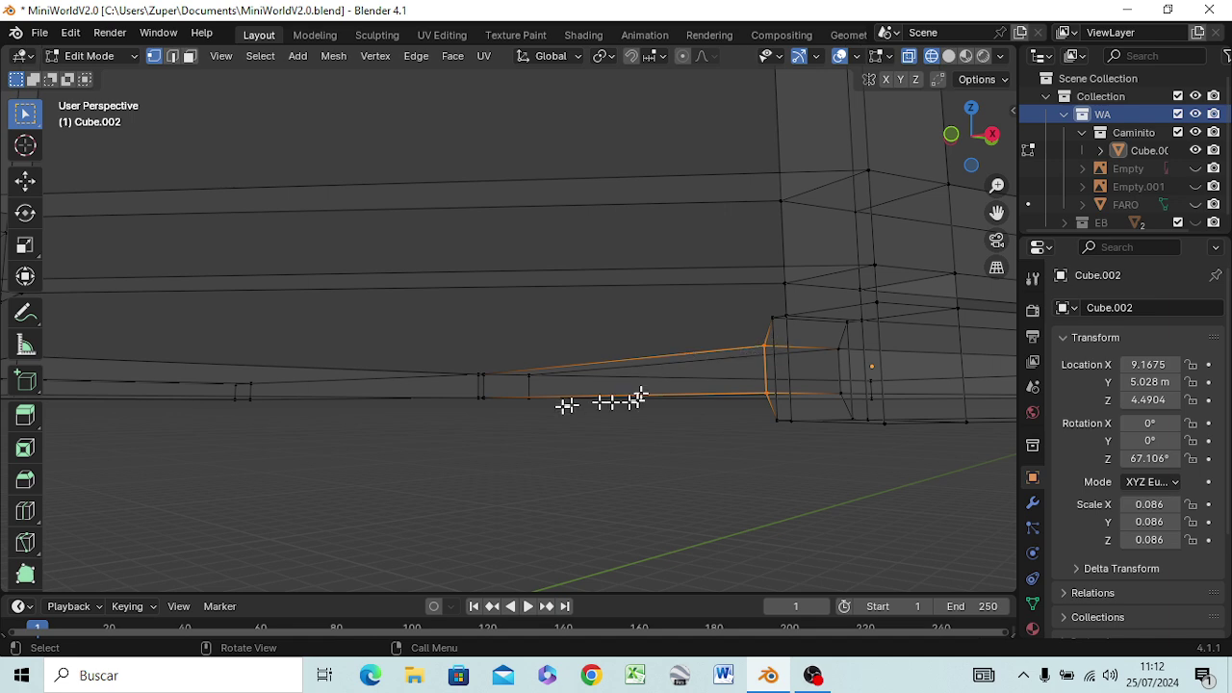
middle_drag(475, 423, 550, 418)
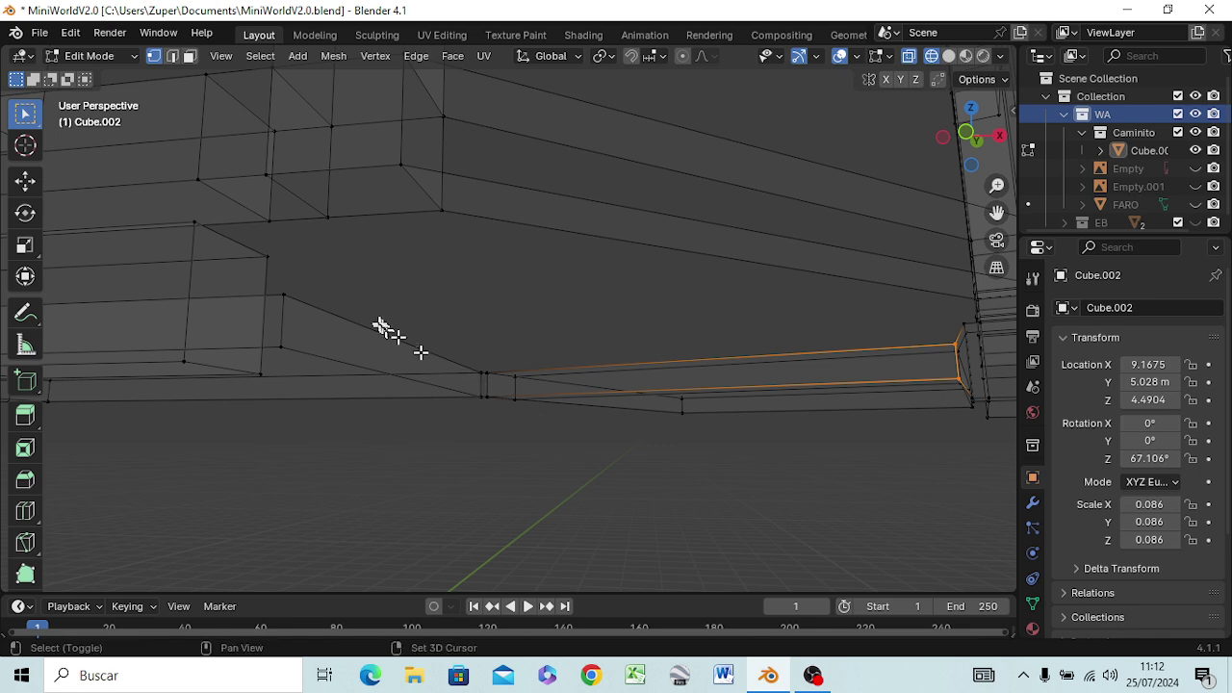
- Extrude the wall's corner edges toward the walkway beam to form a new face
alt+click(288, 279)
mouse_move(416, 313)
middle_down()
mouse_move(640, 327)
mouse_move(526, 327)
mouse_move(548, 335)
mouse_move(559, 316)
mouse_move(544, 311)
middle_up()
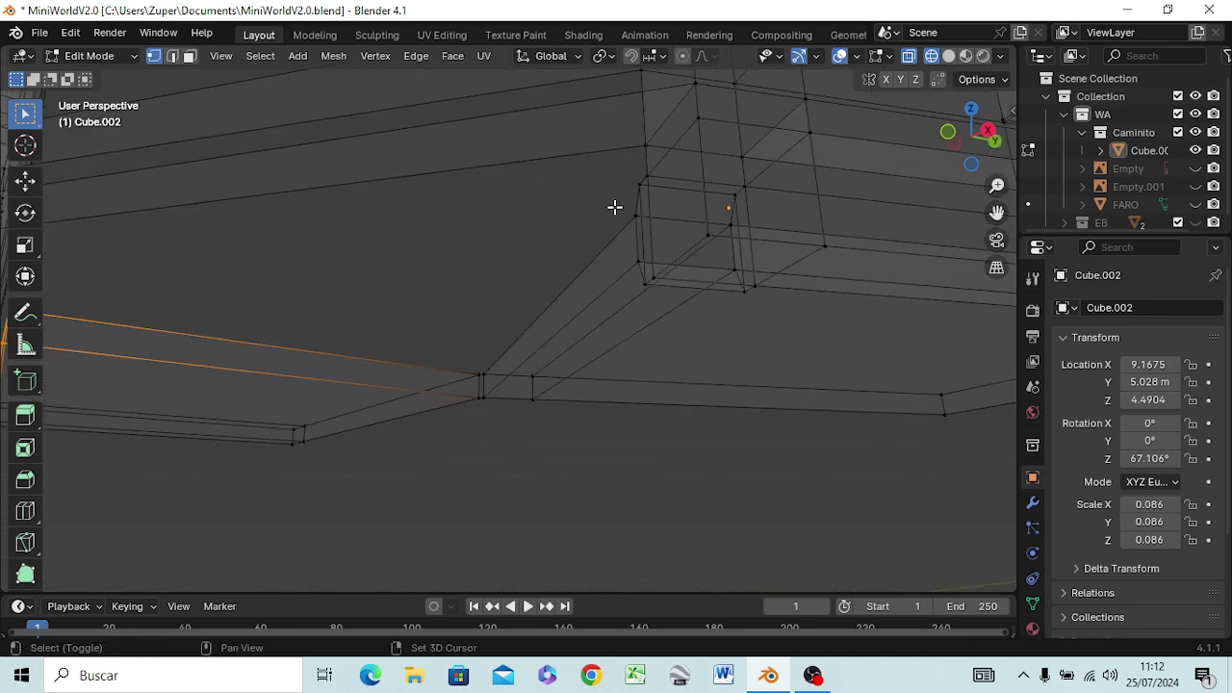
drag(615, 207, 644, 266)
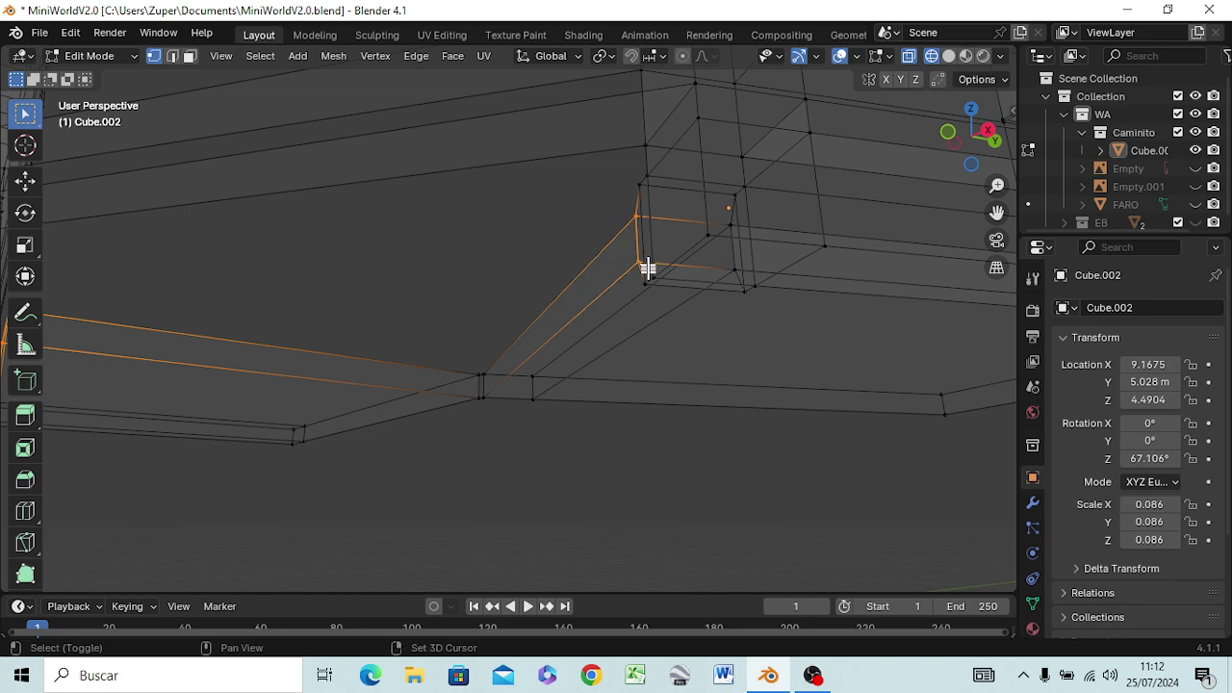
key(e)
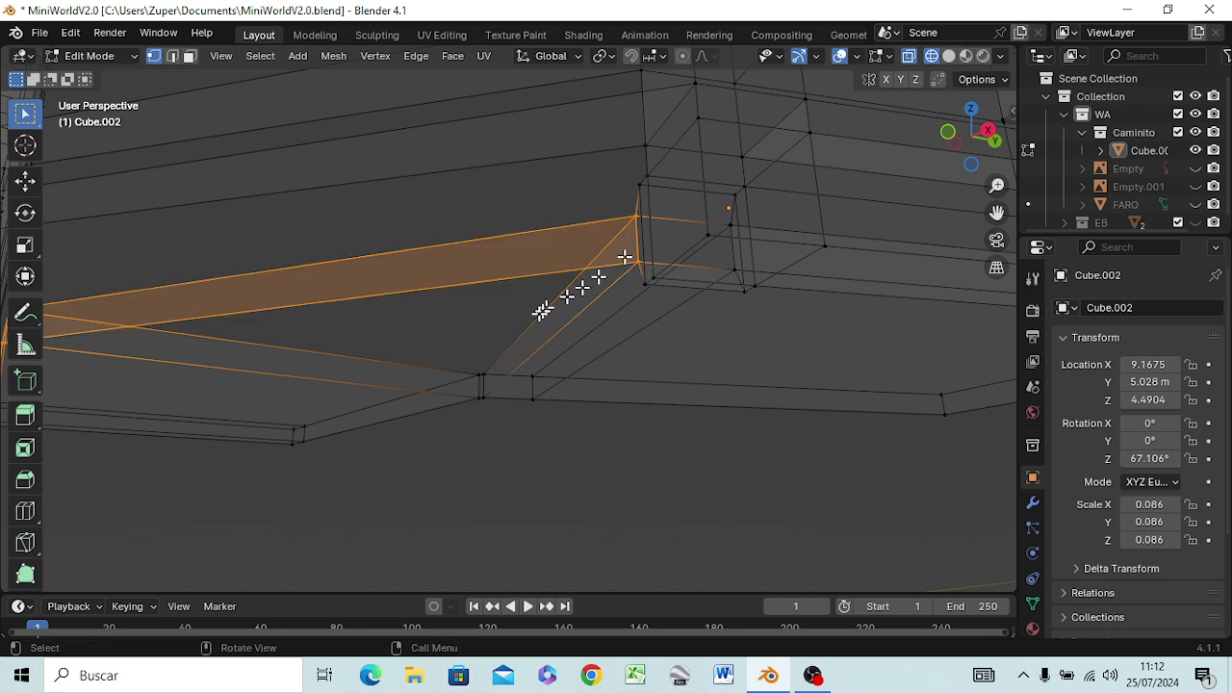
click(511, 370)
mouse_move(511, 370)
middle_down()
mouse_move(542, 429)
mouse_move(564, 432)
mouse_move(567, 410)
middle_up()
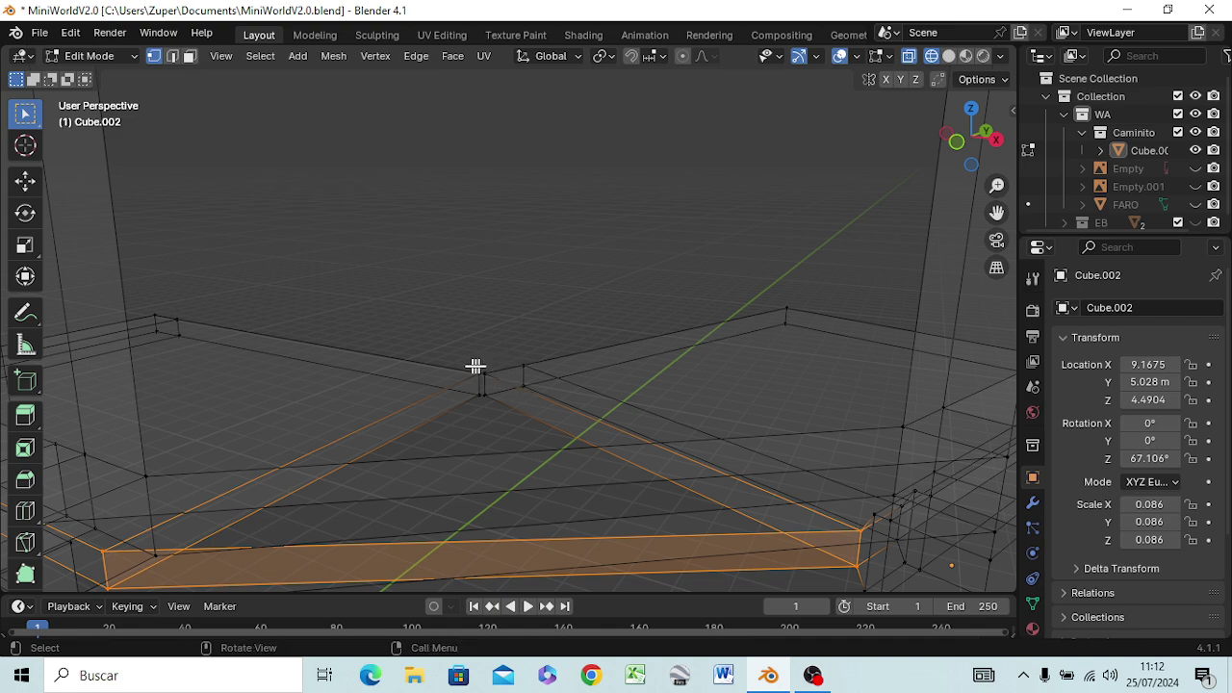
- Fill a face between the corner vertex beneath the beam, the lower edge loop and the wall vertex
key(b)
drag(481, 375, 490, 381)
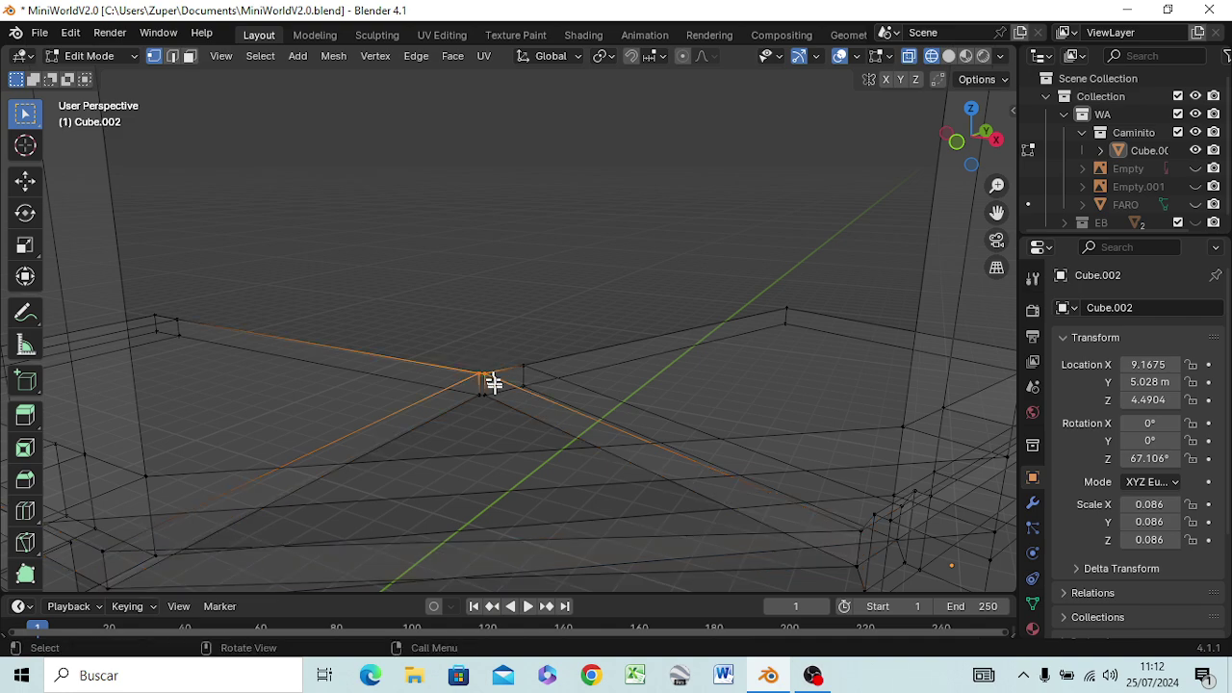
middle_drag(170, 556, 215, 522)
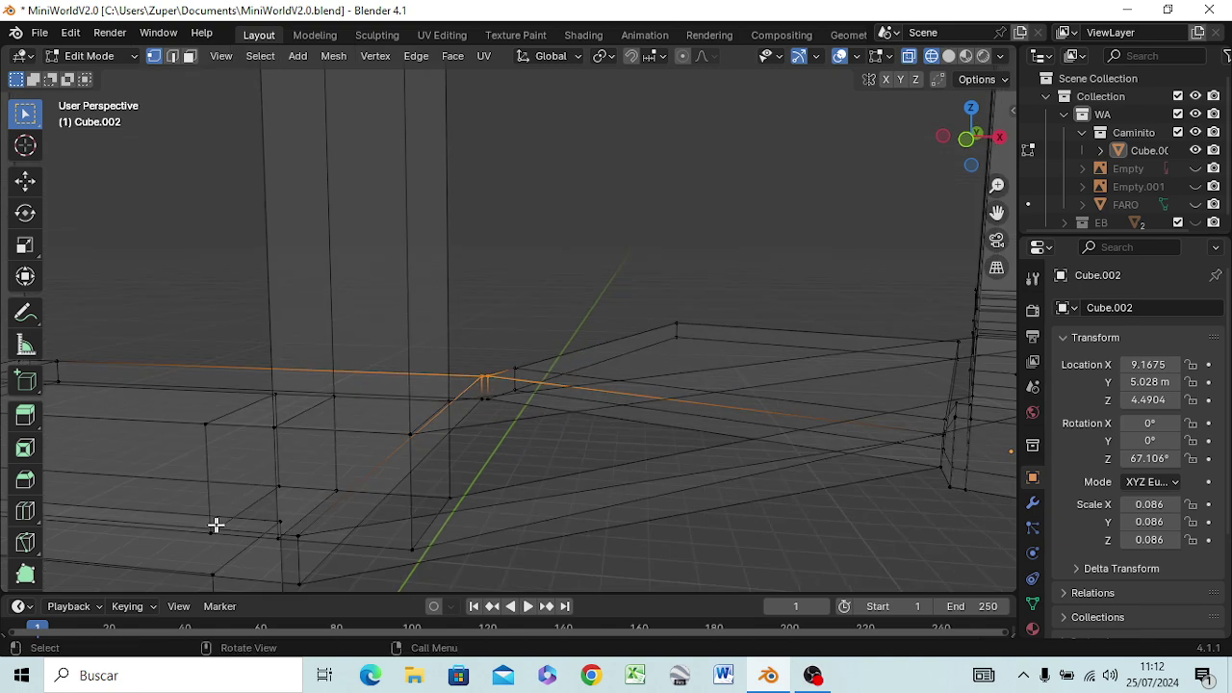
mouse_move(564, 525)
shift+middle_down()
mouse_move(605, 523)
mouse_move(500, 490)
mouse_move(453, 489)
mouse_move(468, 476)
shift+middle_up()
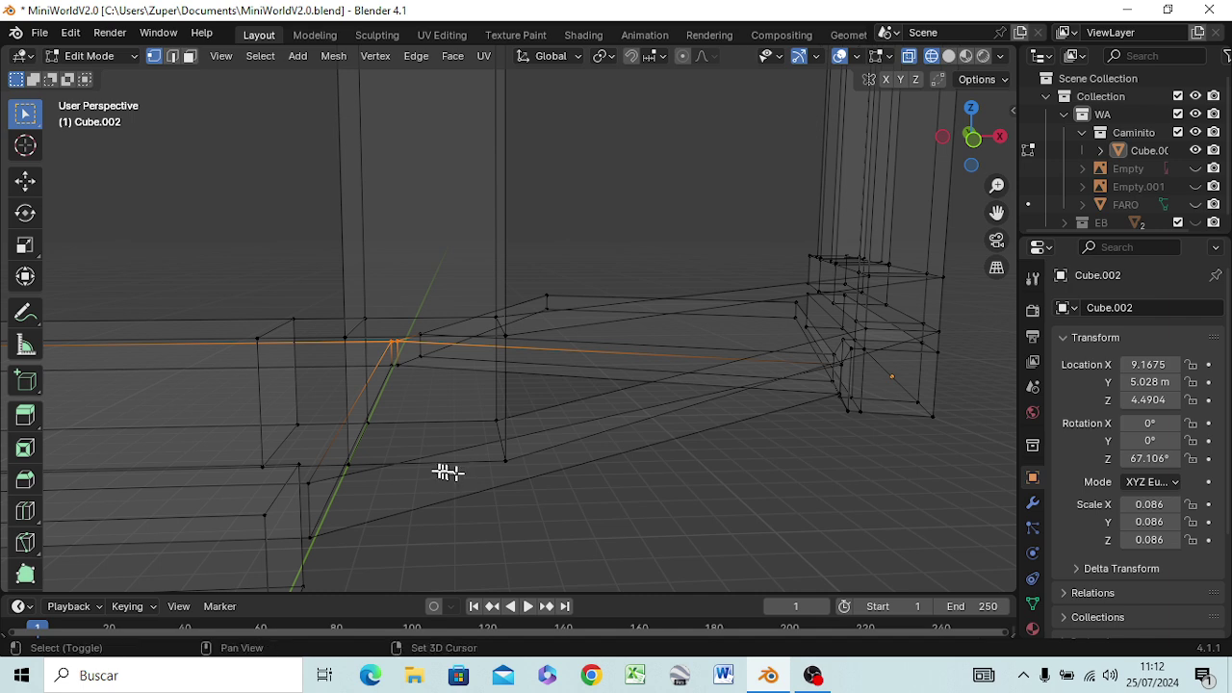
alt+shift+click(316, 486)
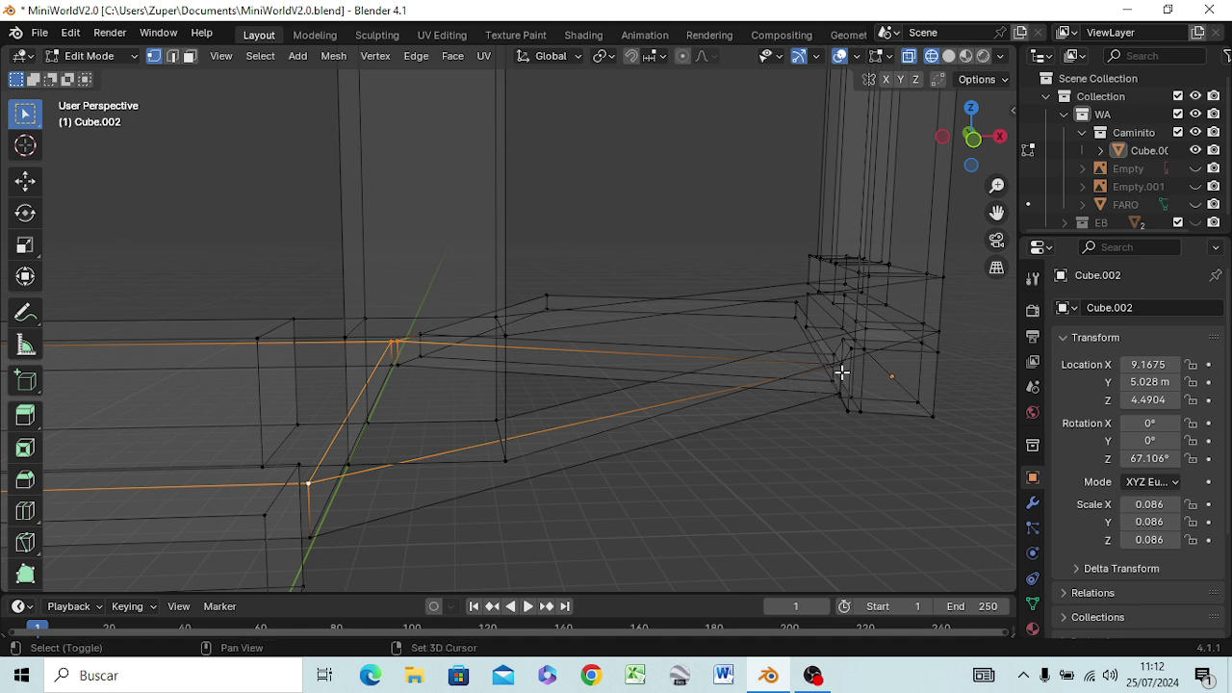
shift+click(840, 366)
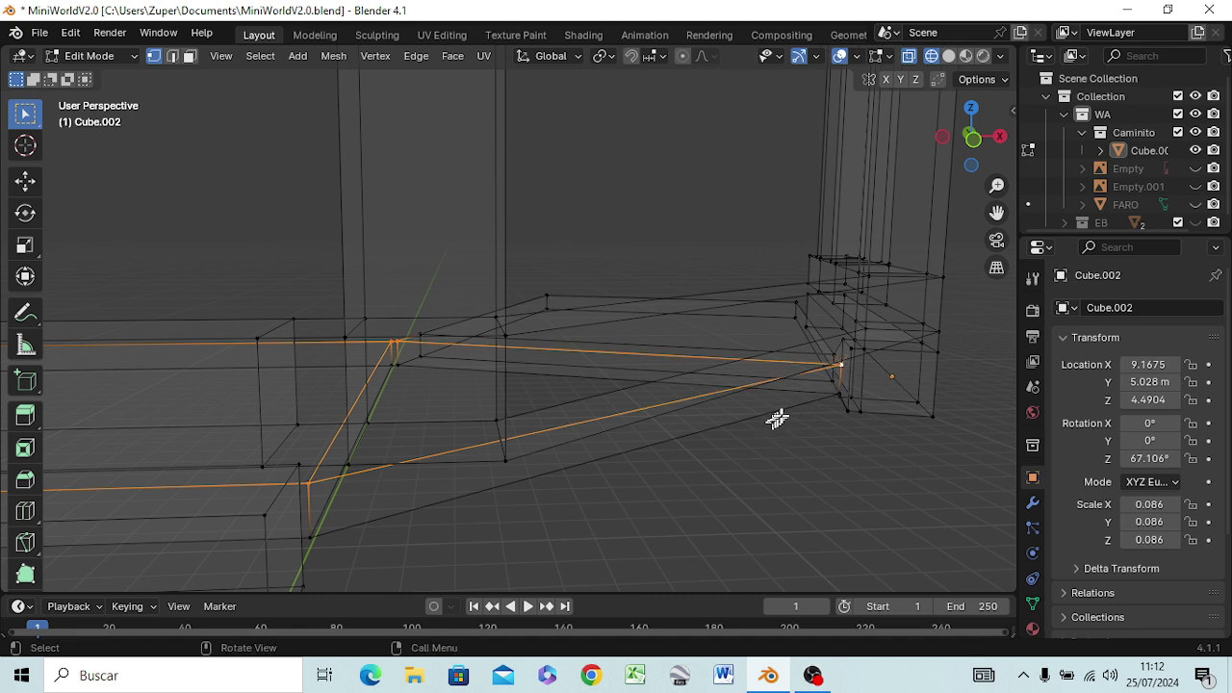
key(f)
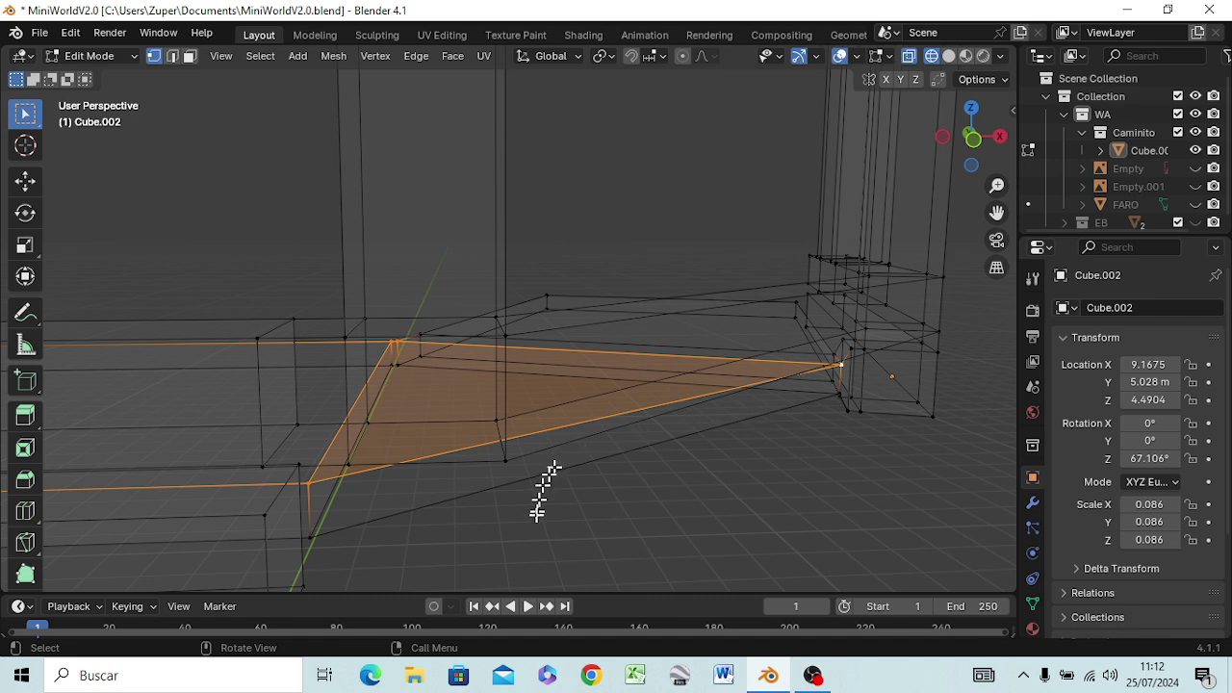
middle_drag(534, 515, 523, 443)
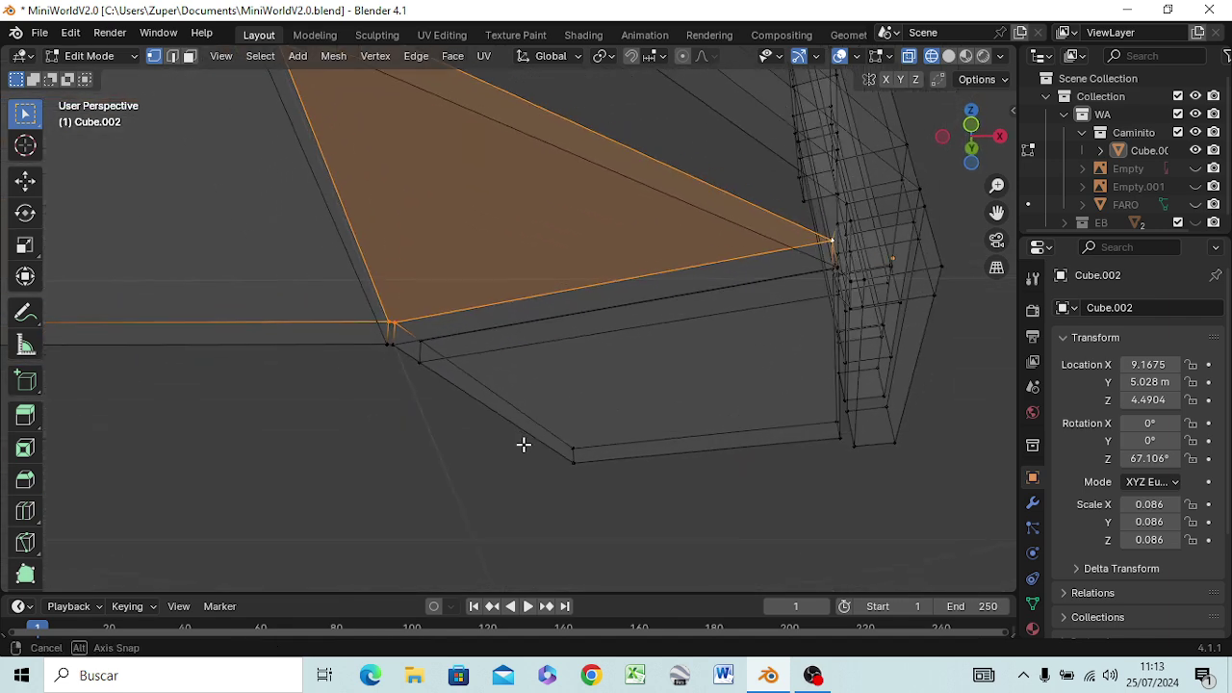
middle_drag(538, 377, 537, 403)
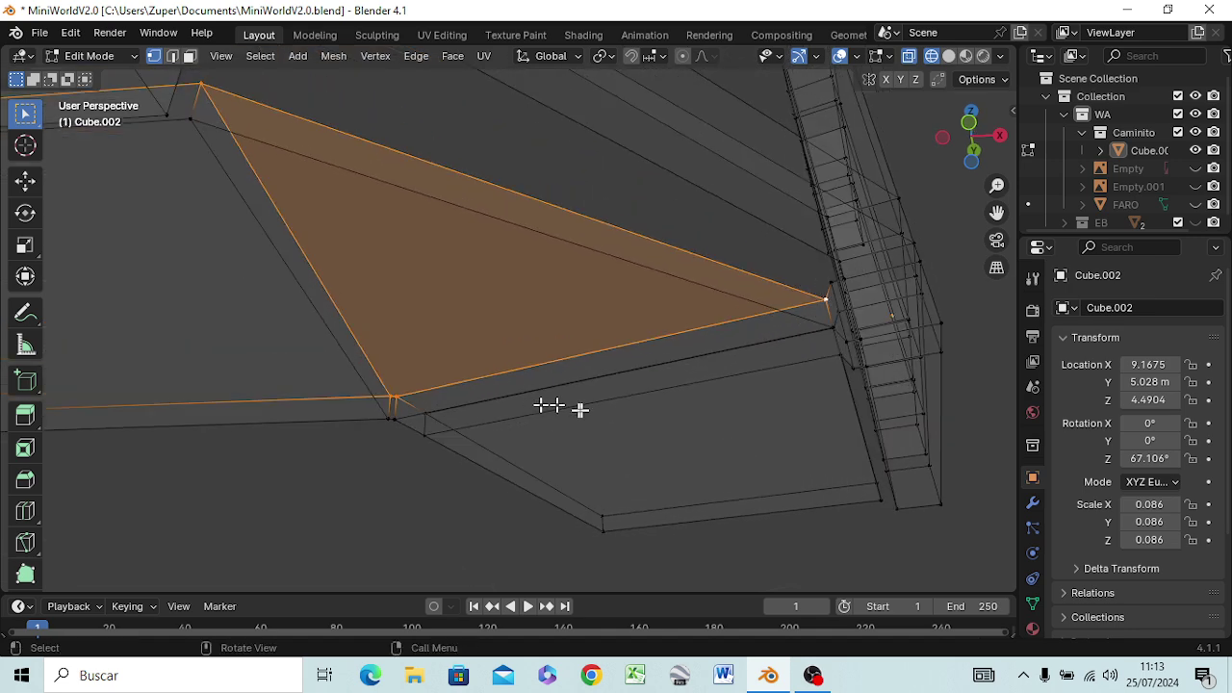
- Fill a triangle between the wall vertex, the far upper corner and the lower corner vertex
shift+click(828, 325)
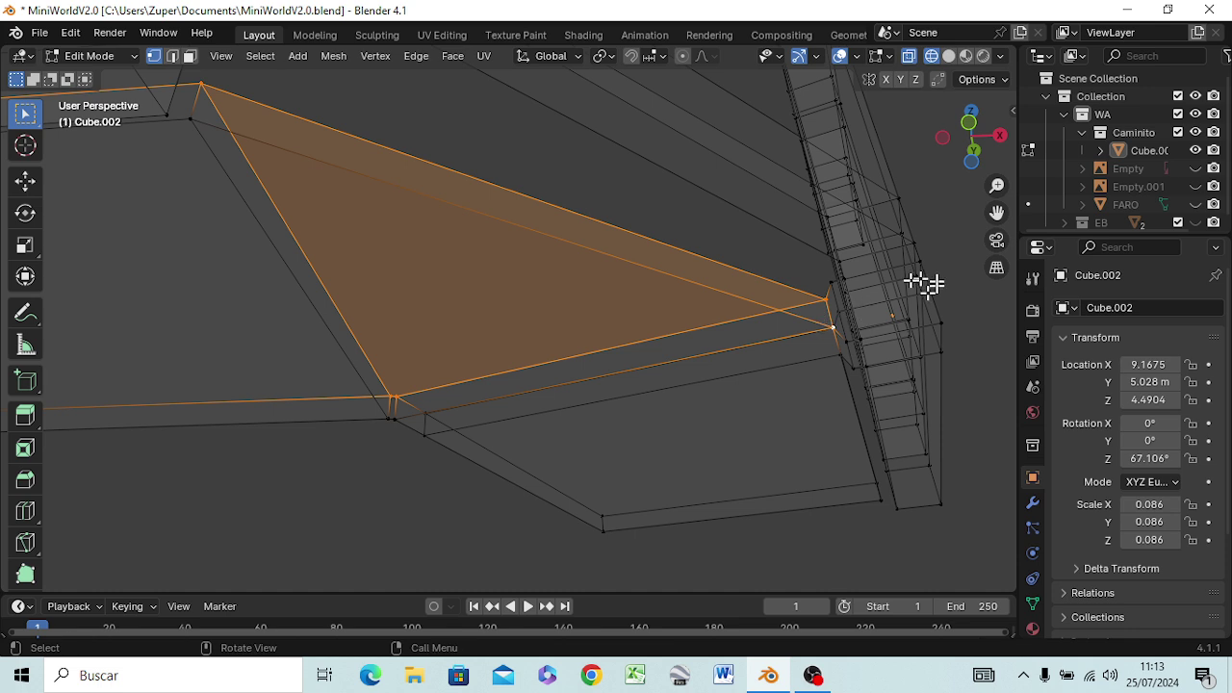
click(955, 257)
click(828, 327)
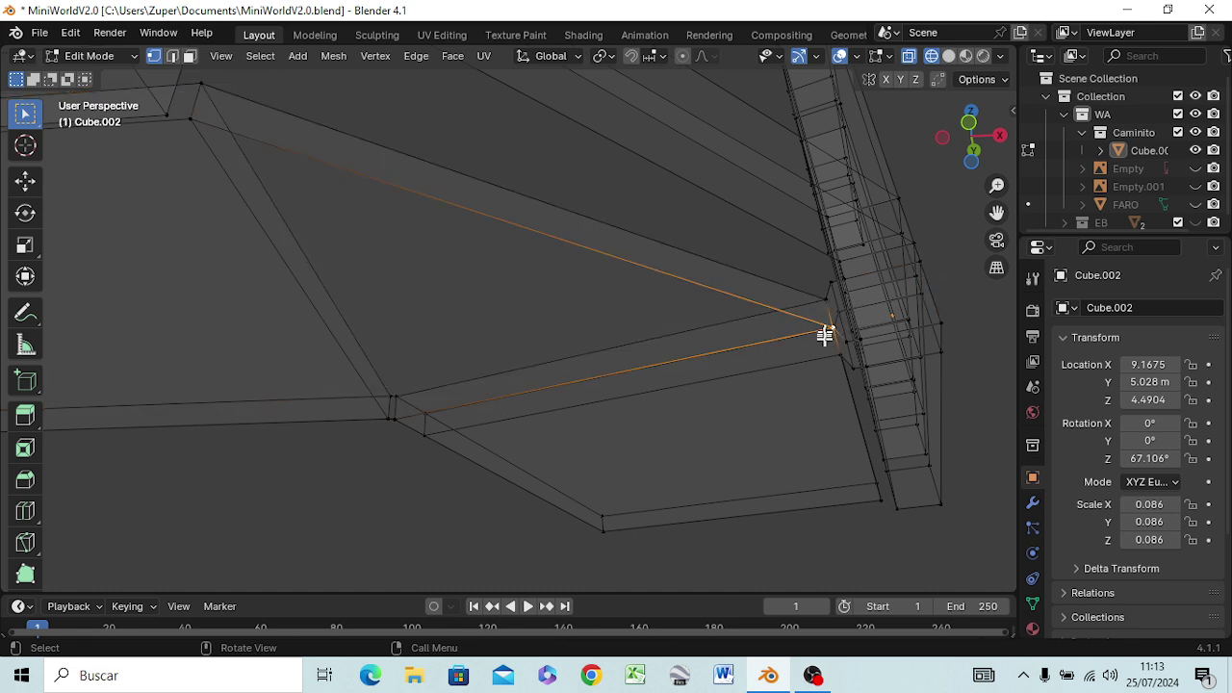
shift+click(192, 120)
key(b)
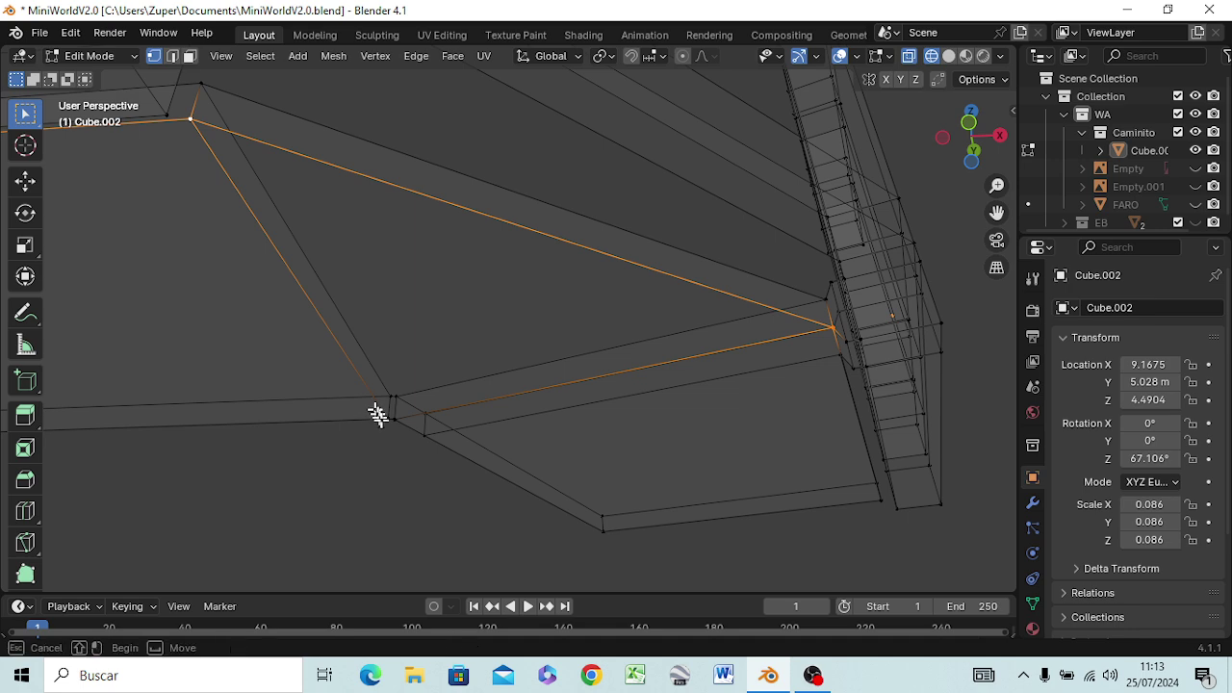
drag(374, 411, 398, 428)
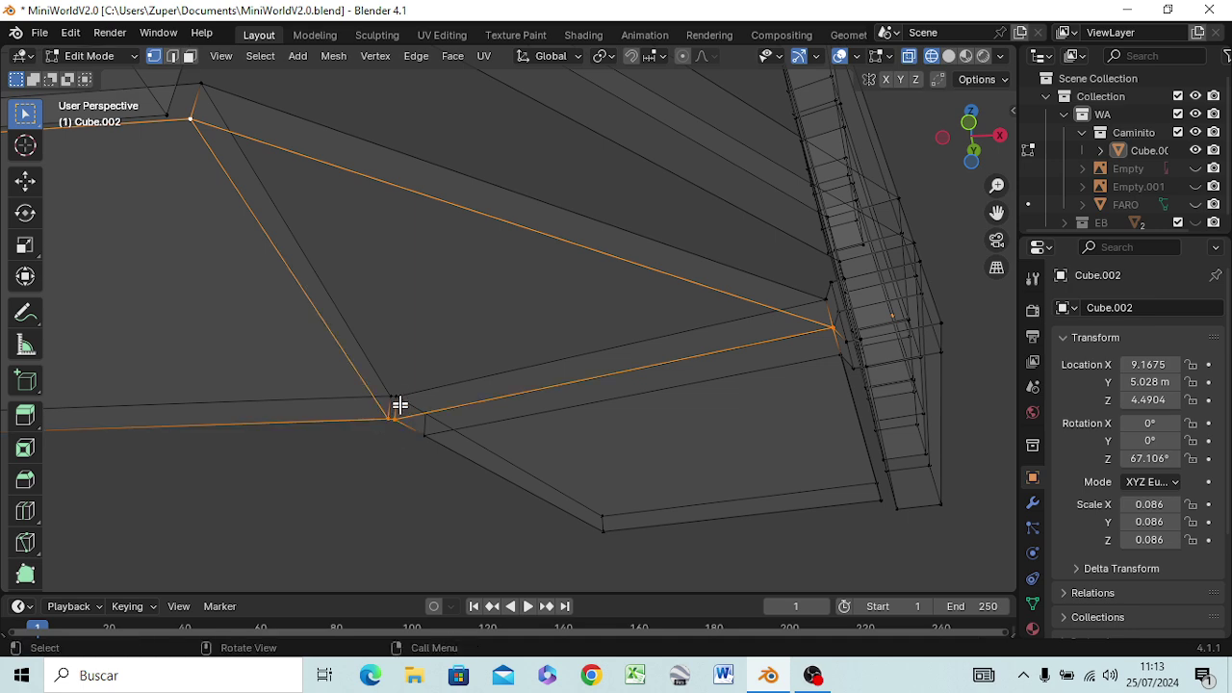
key(f)
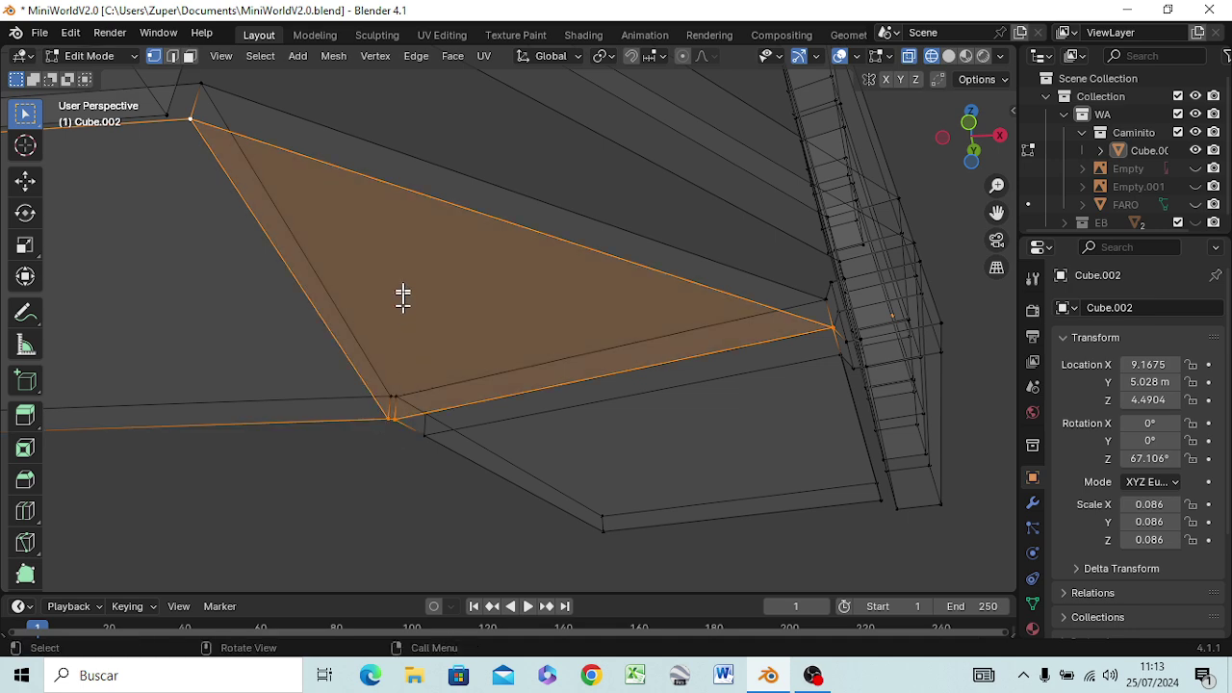
mouse_move(401, 295)
middle_down()
mouse_move(413, 344)
mouse_move(453, 344)
middle_up()
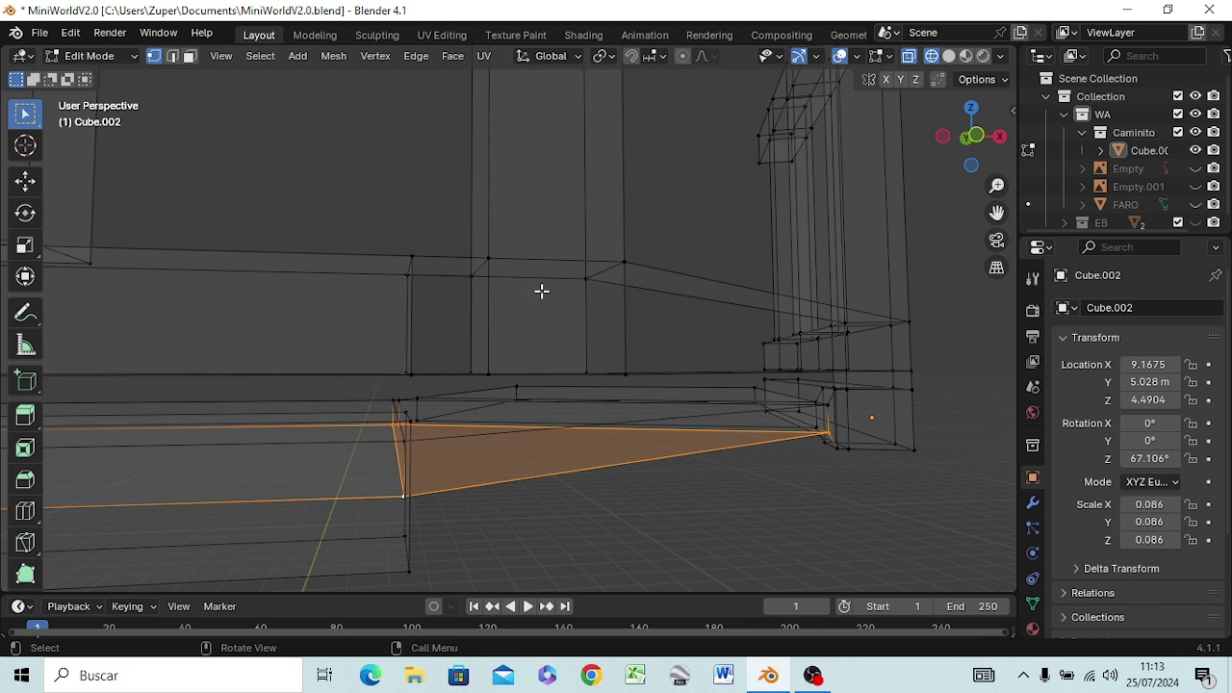
- Switch the viewport to solid shading and orbit around the railing and platform
key(z)
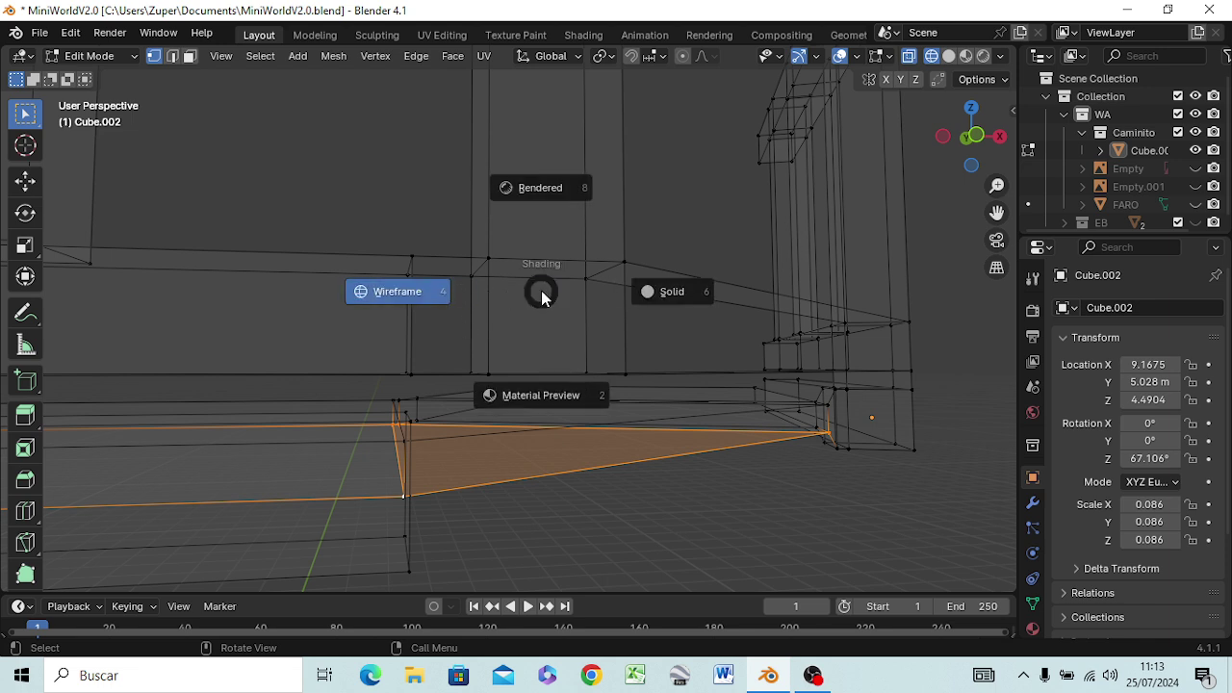
click(671, 300)
mouse_move(665, 304)
middle_down()
mouse_move(581, 390)
mouse_move(575, 360)
middle_up()
scroll(575, 360, down, 3)
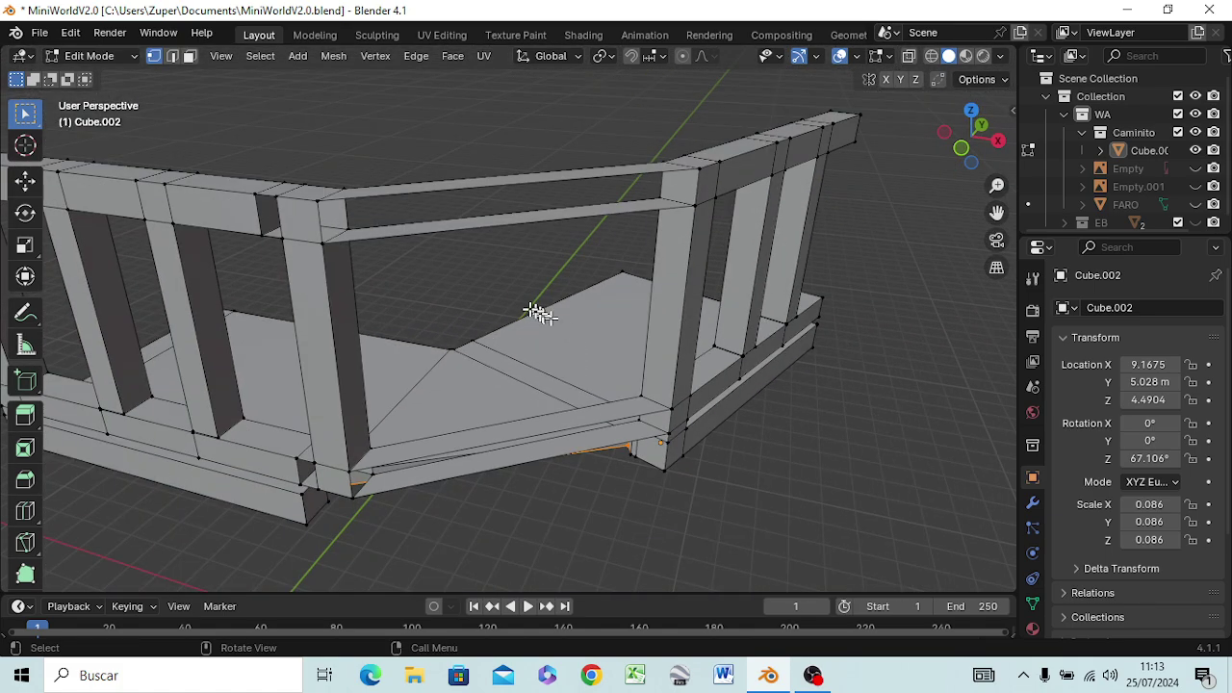
mouse_move(539, 313)
middle_down()
mouse_move(530, 302)
mouse_move(564, 292)
mouse_move(549, 256)
mouse_move(495, 318)
mouse_move(511, 432)
mouse_move(559, 421)
mouse_move(567, 405)
mouse_move(548, 256)
mouse_move(536, 249)
middle_up()
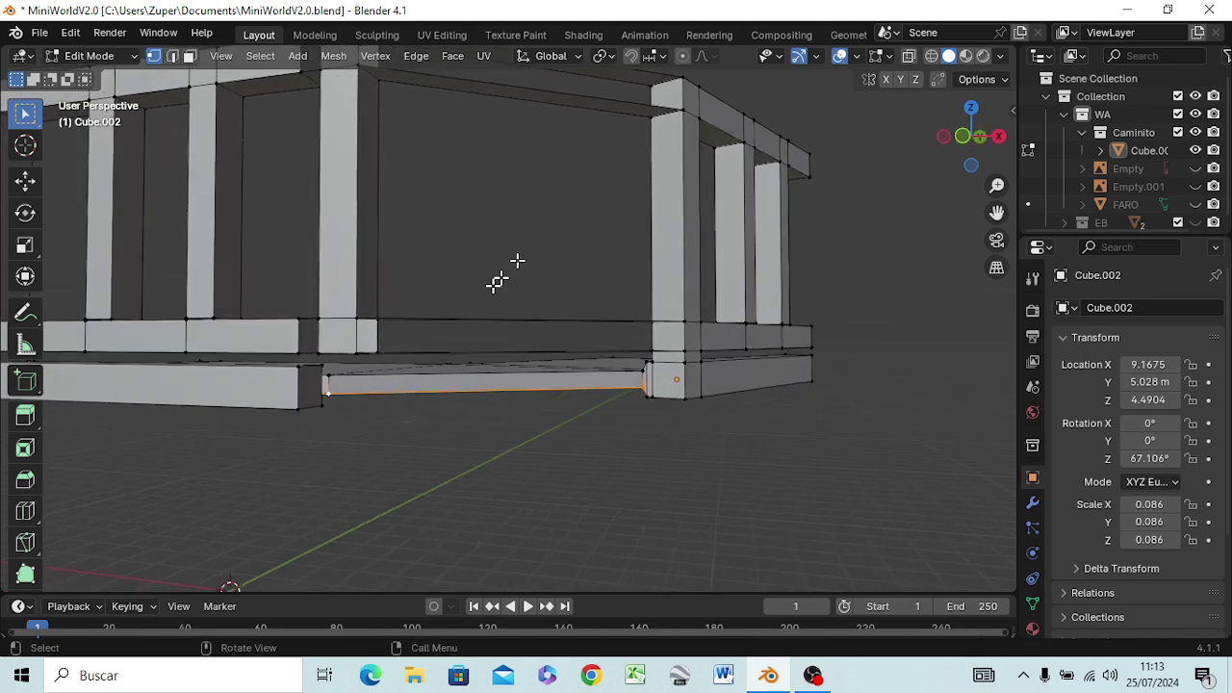
scroll(432, 346, up, 3)
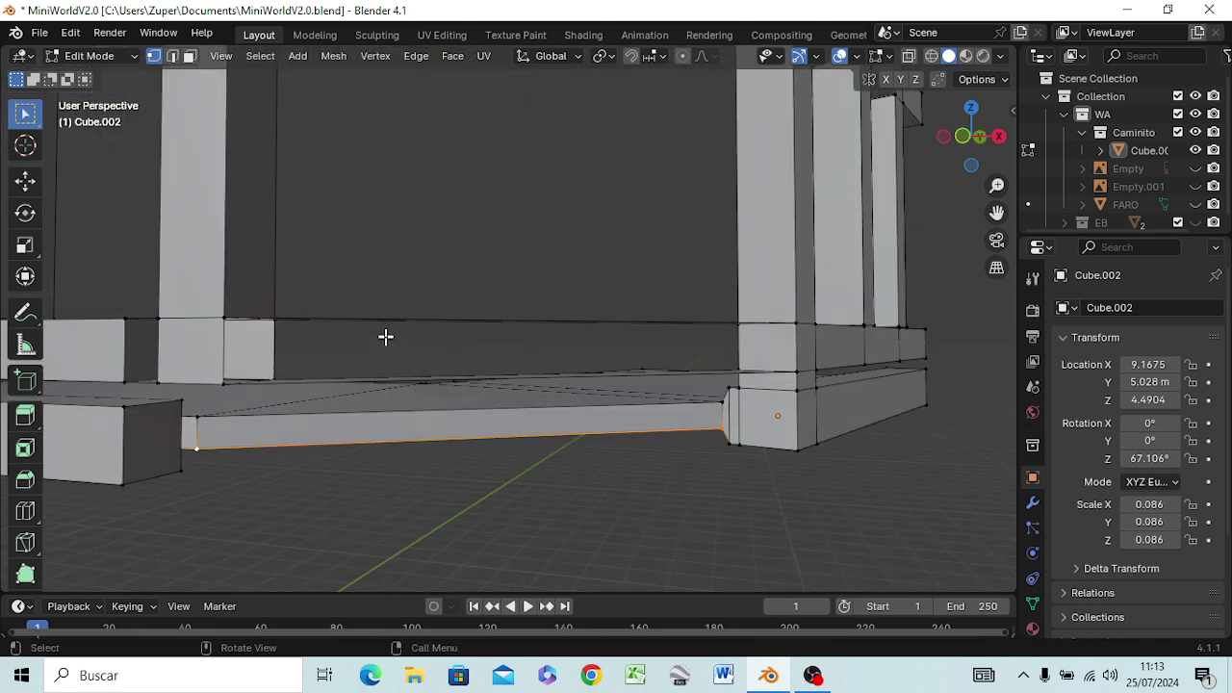
middle_drag(343, 339, 346, 325)
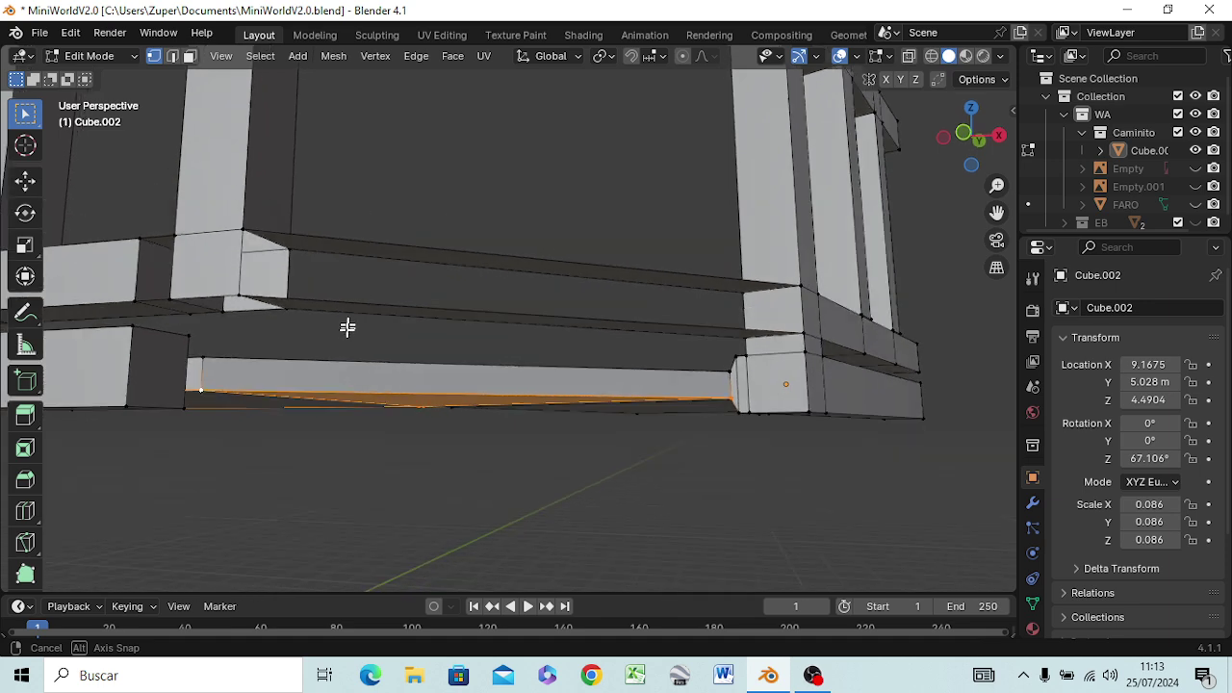
- Fill a face between the platform floor corners and the vertex at the post's base
click(290, 251)
middle_drag(319, 279, 319, 319)
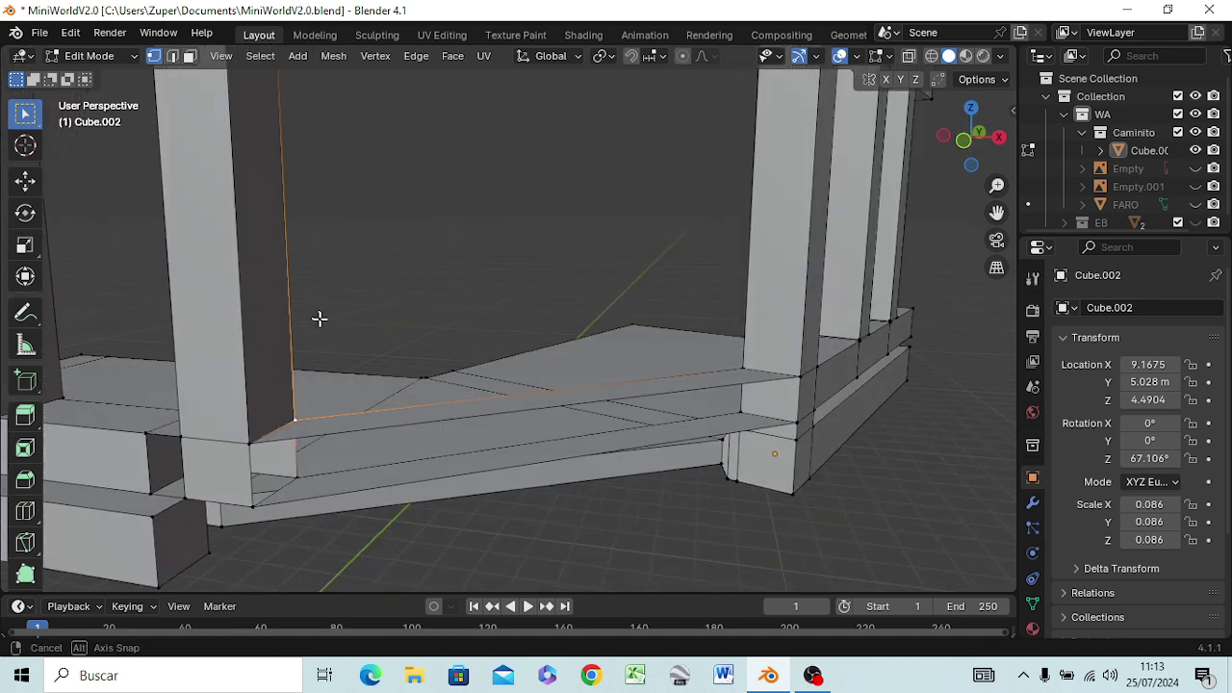
shift+click(297, 477)
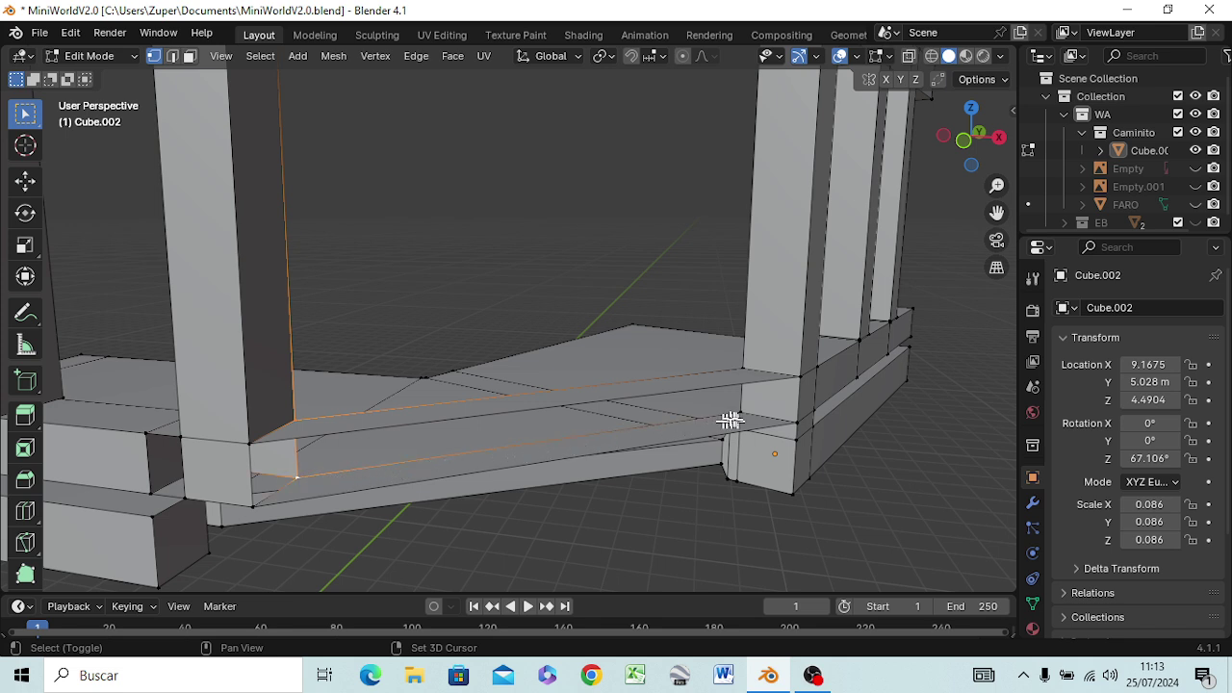
shift+click(742, 368)
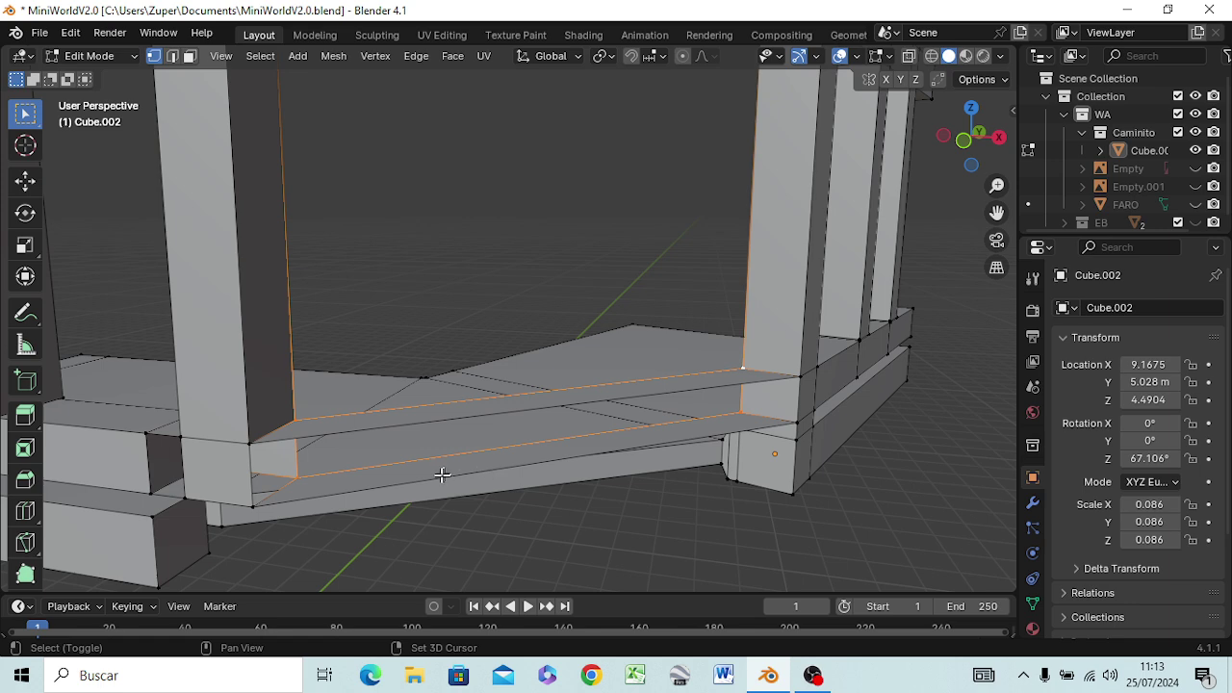
key(f)
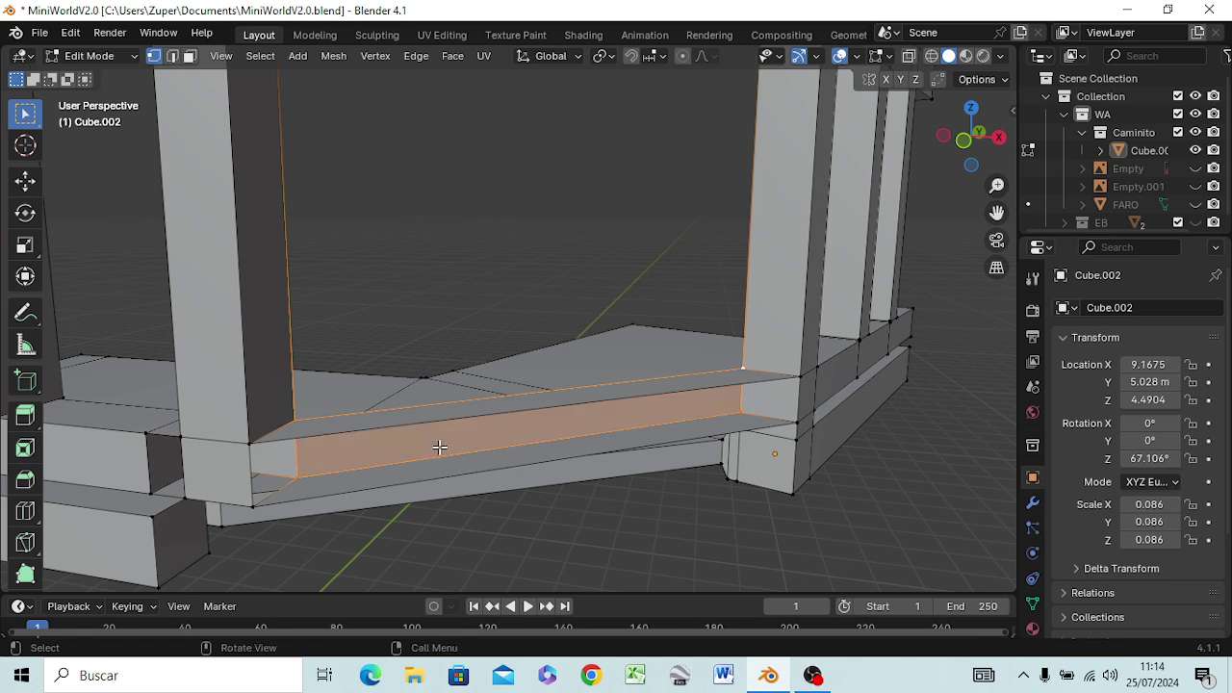
- Fill the strip between the near post's corner vertices and the far post's corners
click(248, 443)
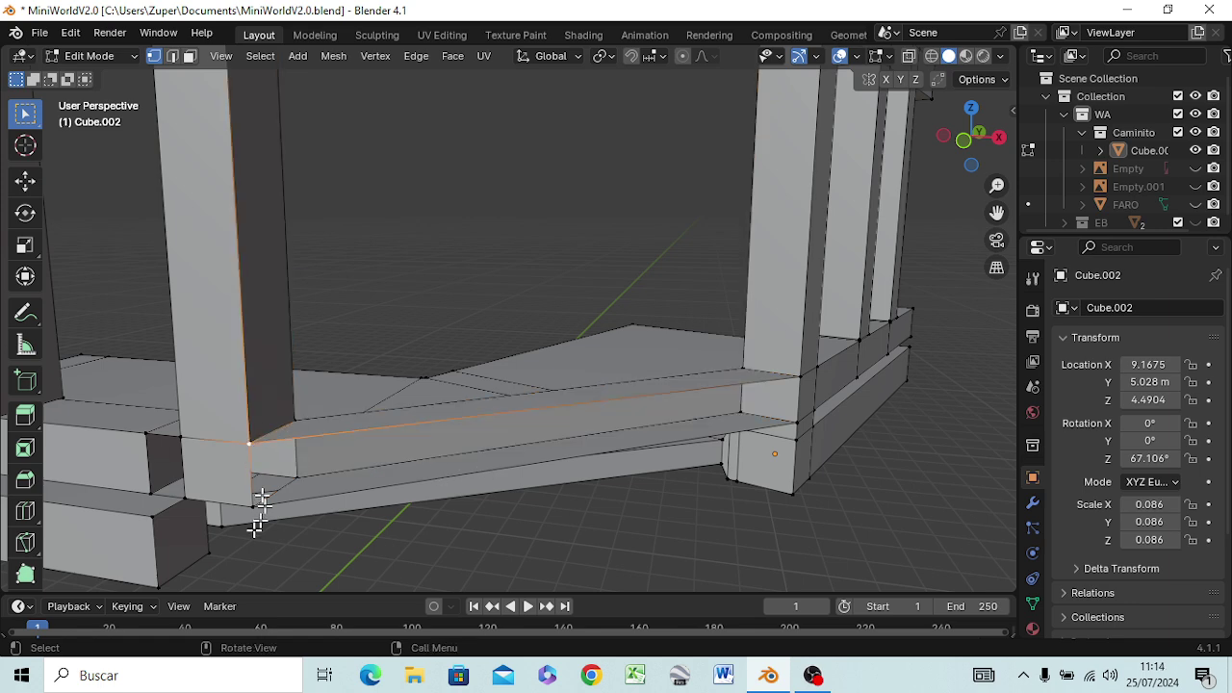
shift+click(253, 507)
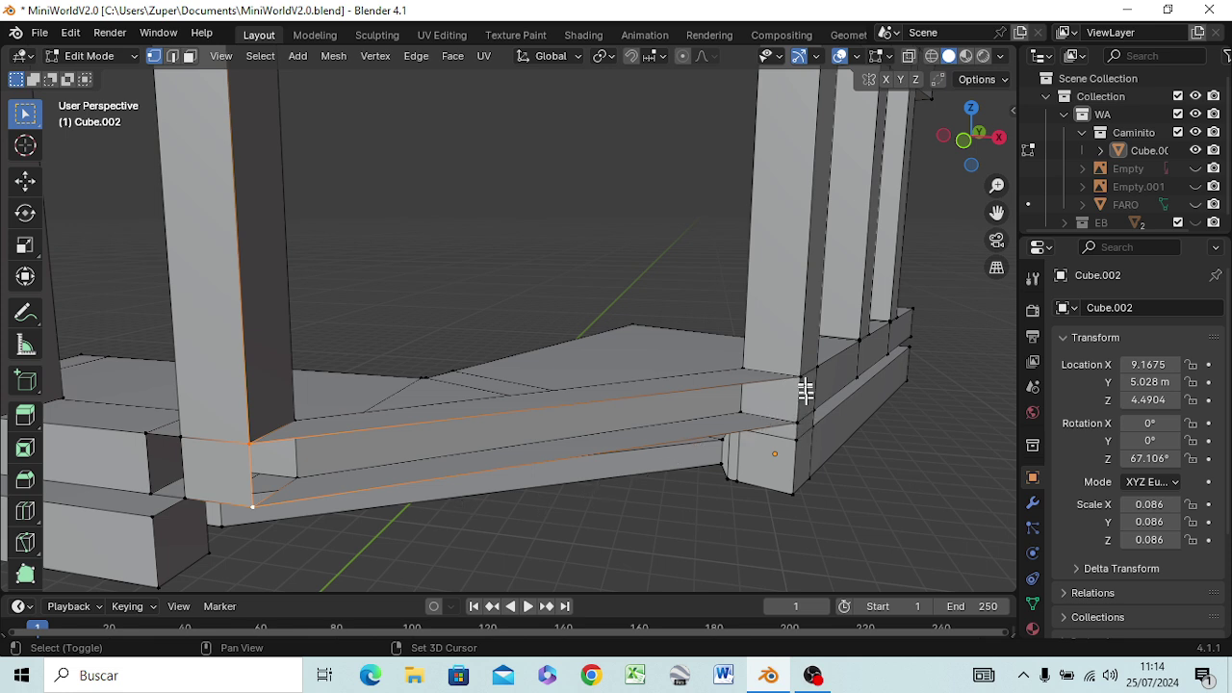
shift+click(799, 375)
shift+click(795, 422)
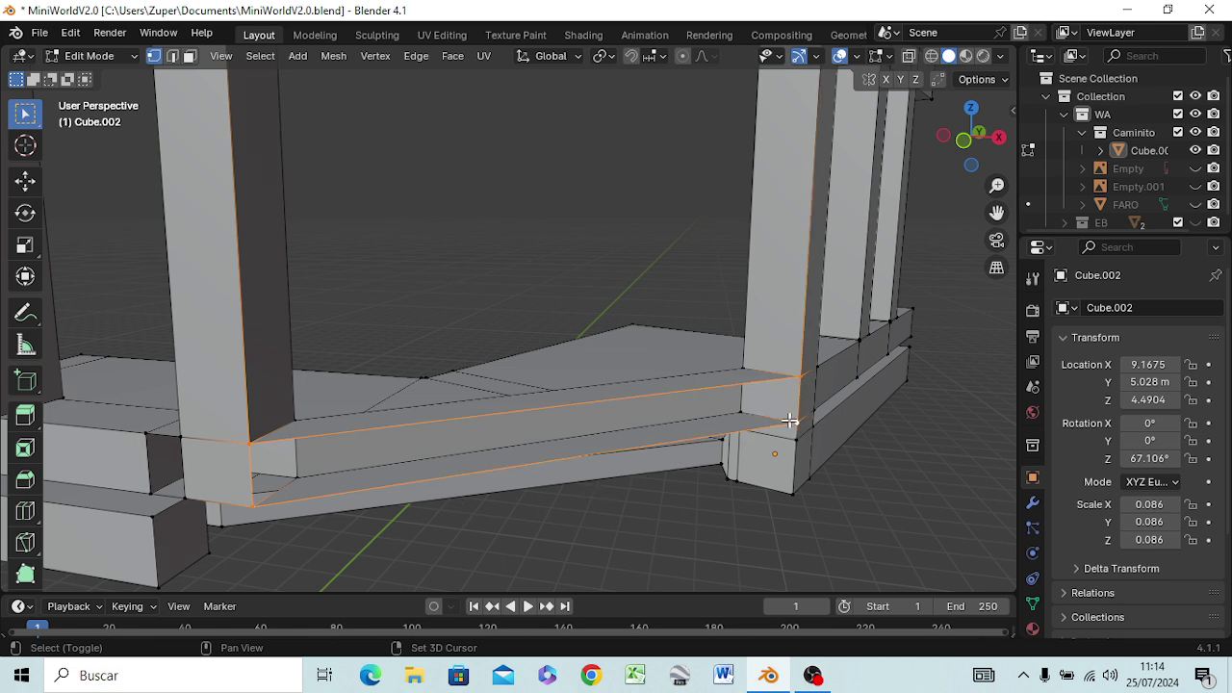
key(f)
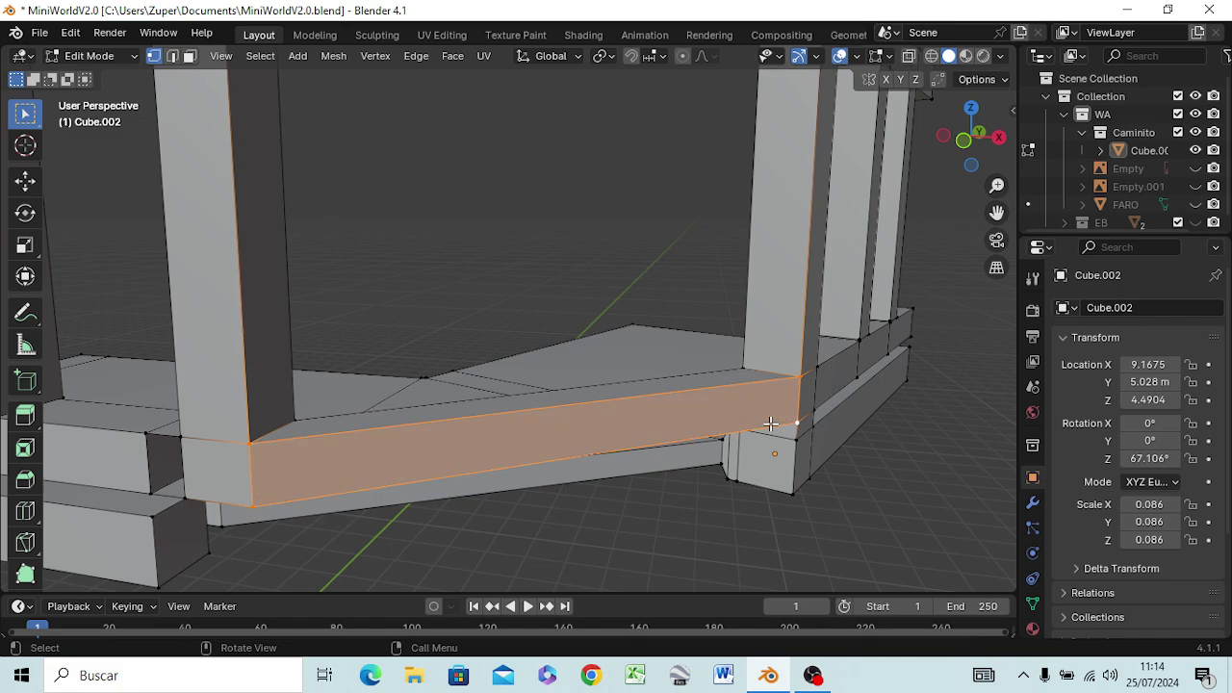
mouse_move(679, 420)
middle_down()
mouse_move(560, 458)
mouse_move(385, 456)
mouse_move(350, 407)
mouse_move(369, 447)
mouse_move(344, 437)
mouse_move(283, 462)
middle_up()
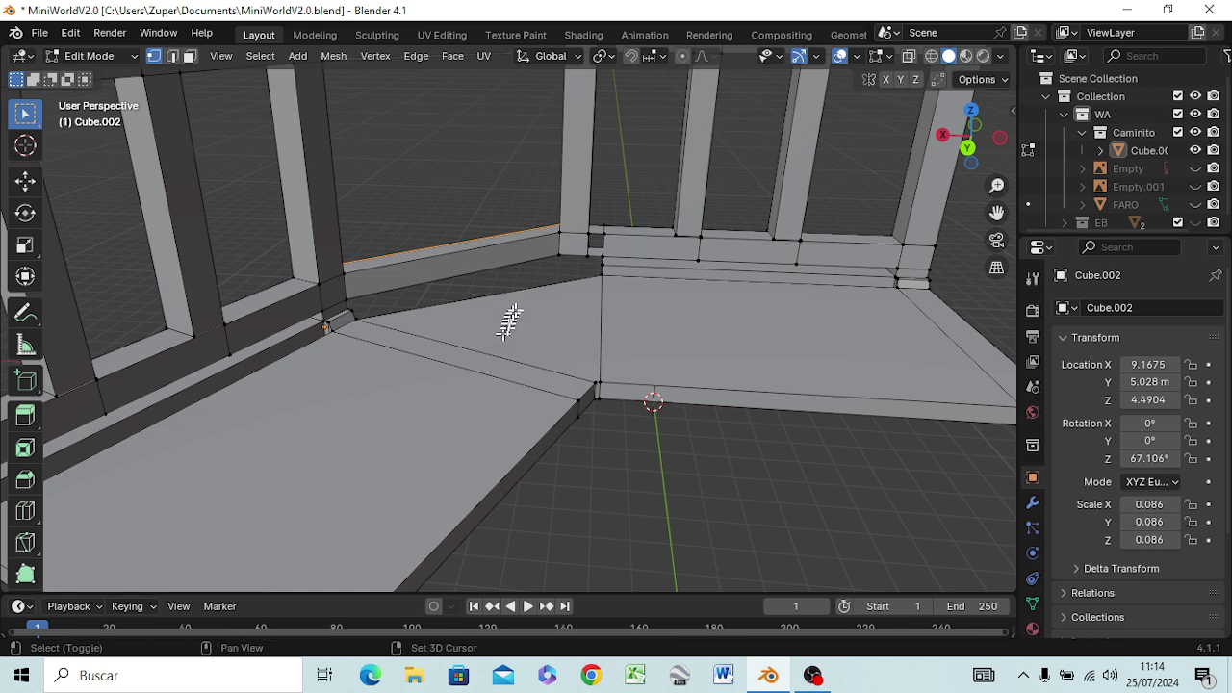
- Fill the upper rail's corner gap with a face from its four bounding vertices
middle_drag(509, 317, 503, 509)
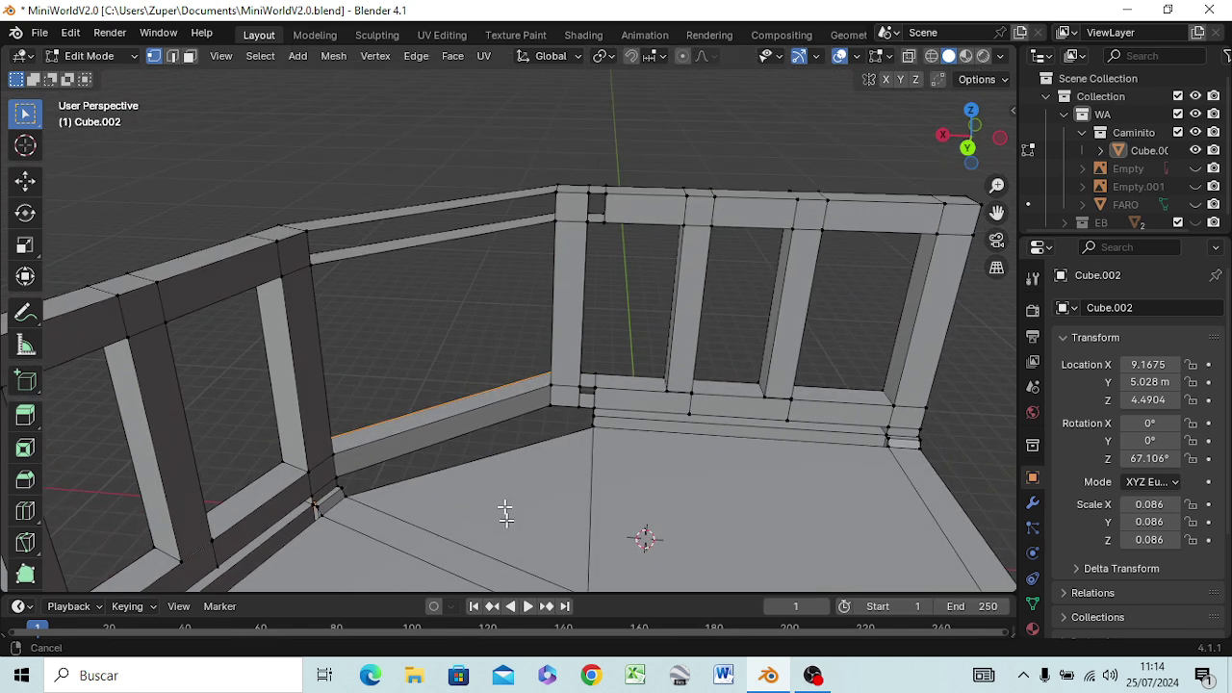
shift+click(308, 258)
shift+click(306, 231)
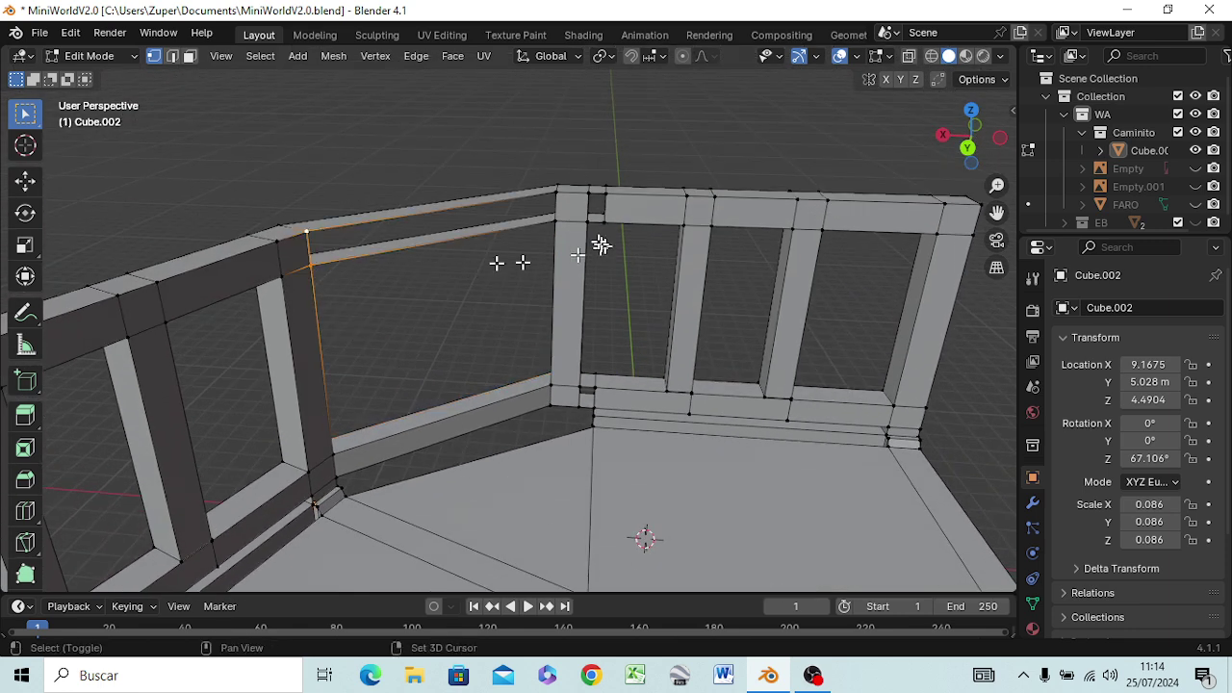
shift+click(557, 200)
shift+click(558, 223)
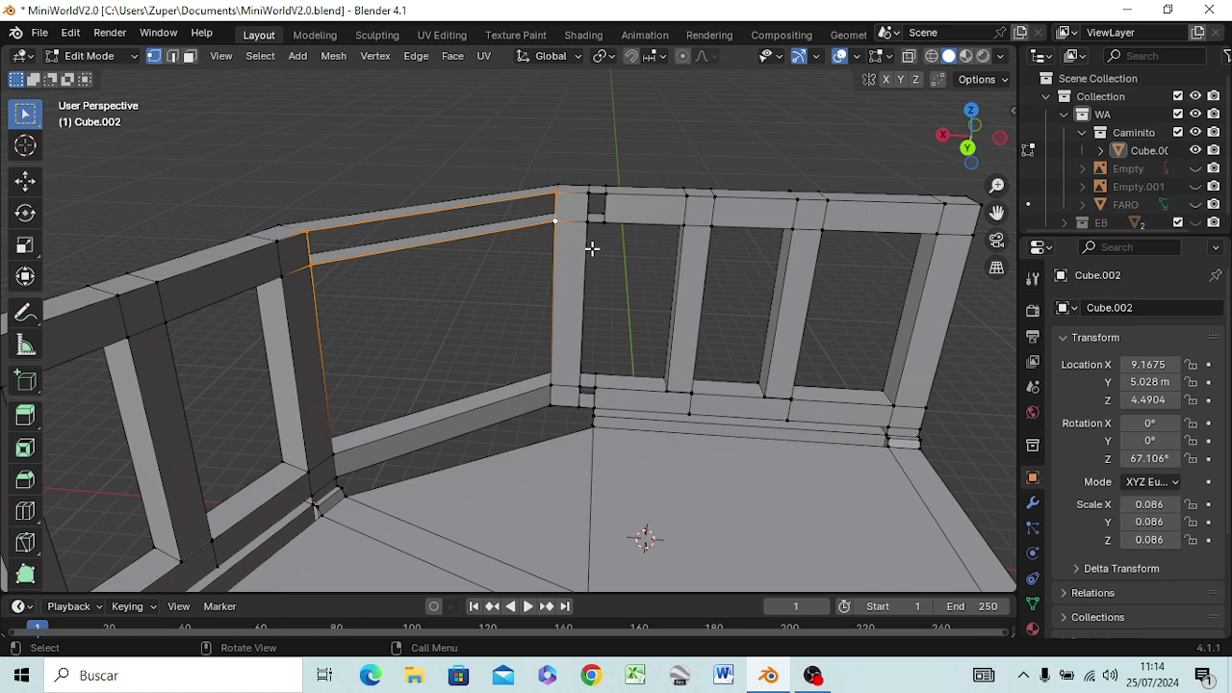
key(f)
- Fill the top beam's gap with a face between the beam vertices and the post's top corners
mouse_move(462, 263)
middle_down()
mouse_move(453, 308)
mouse_move(675, 270)
mouse_move(757, 234)
mouse_move(709, 231)
middle_up()
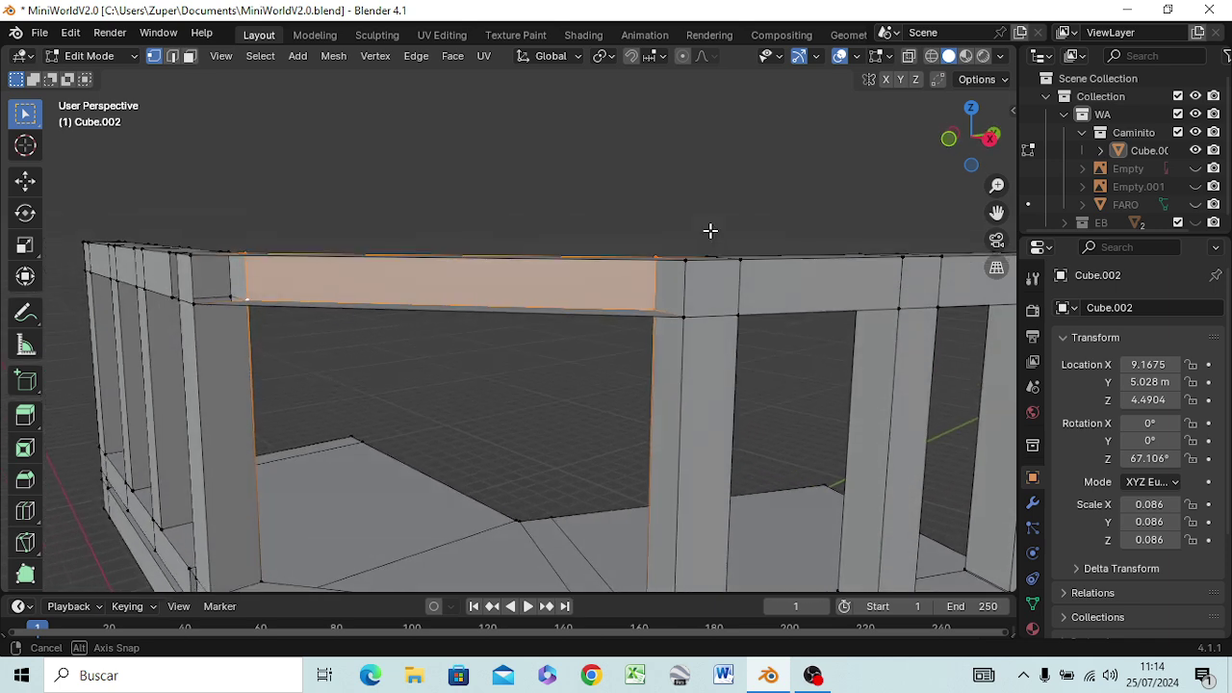
click(196, 260)
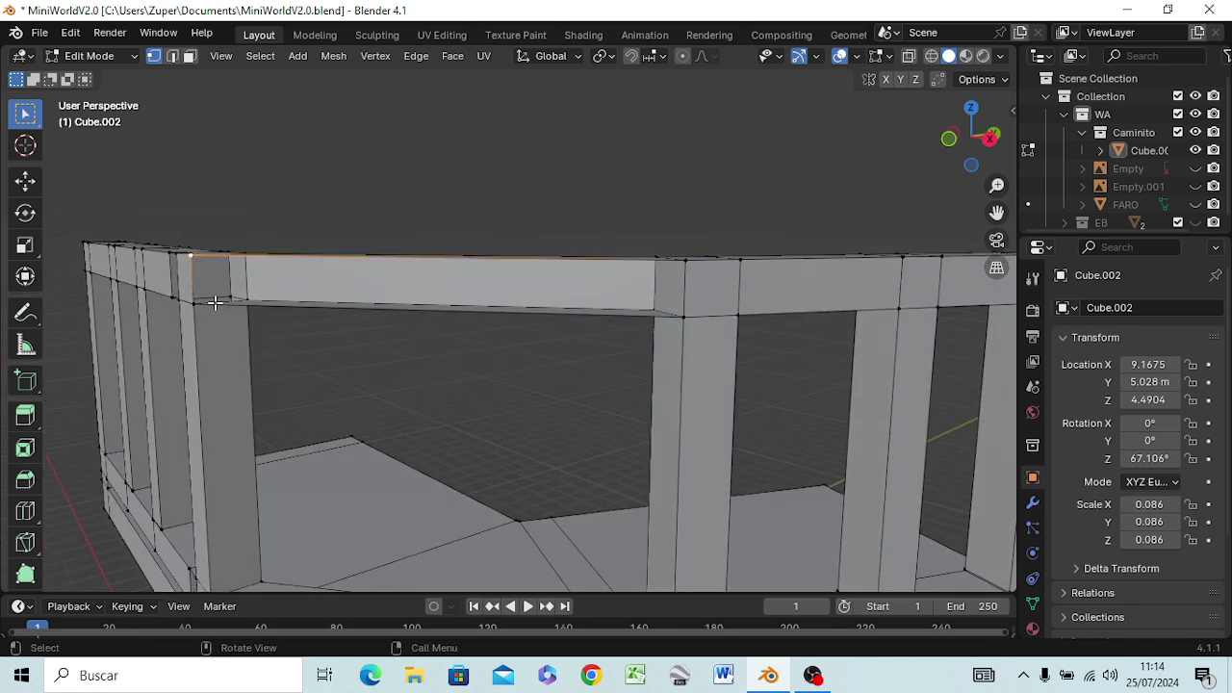
shift+click(197, 304)
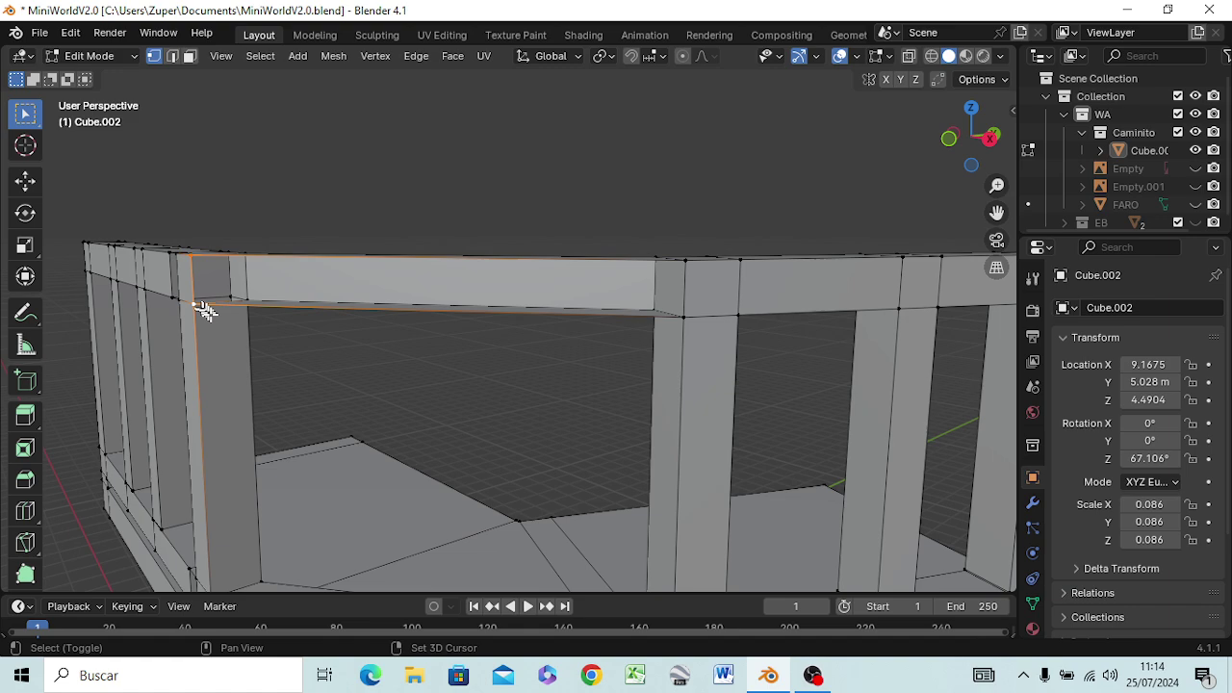
shift+click(687, 317)
shift+click(687, 262)
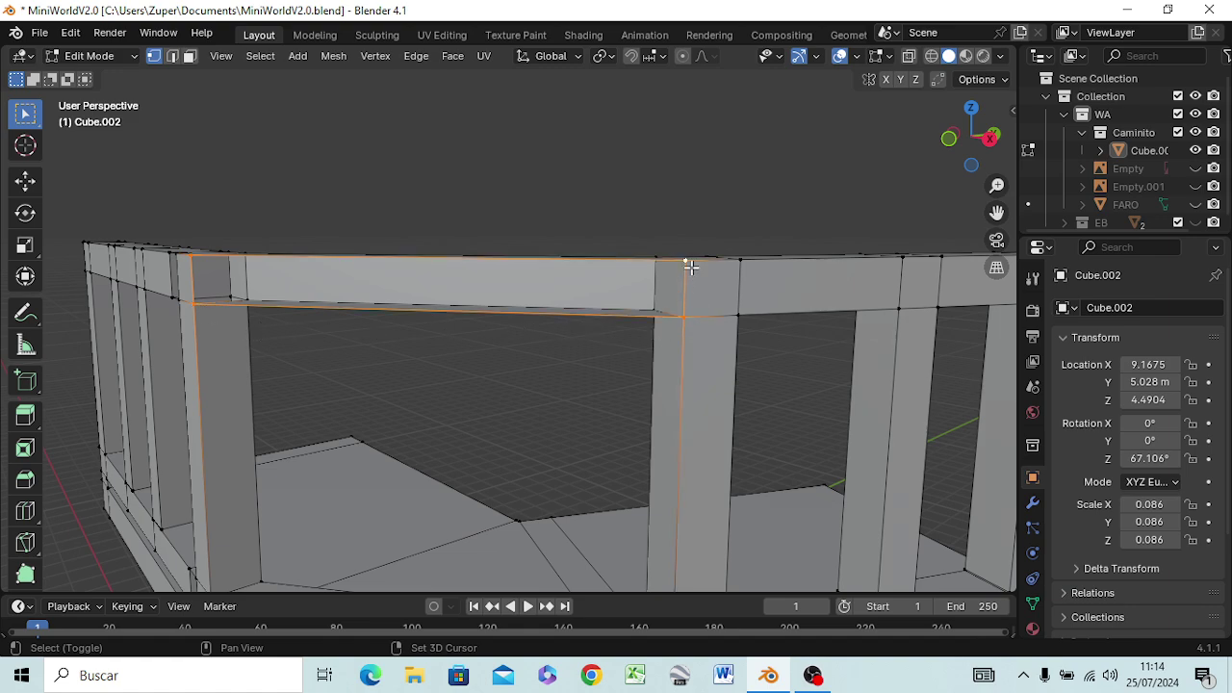
shift+click(693, 316)
mouse_move(652, 321)
middle_down()
mouse_move(616, 413)
mouse_move(456, 394)
mouse_move(427, 325)
mouse_move(298, 322)
mouse_move(308, 215)
mouse_move(327, 317)
mouse_move(467, 357)
mouse_move(577, 341)
mouse_move(721, 275)
mouse_move(742, 275)
mouse_move(759, 324)
middle_up()
mouse_move(600, 333)
middle_down()
mouse_move(413, 398)
mouse_move(289, 385)
mouse_move(247, 352)
mouse_move(274, 336)
middle_up()
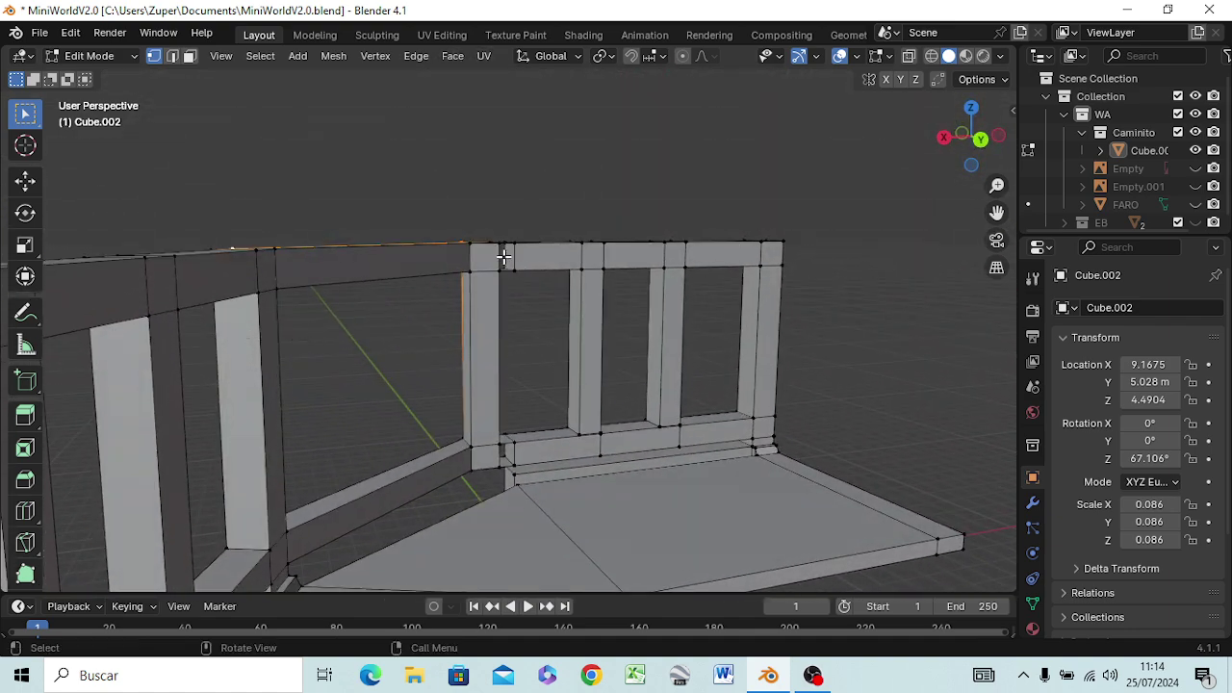
- Fill the corner gap in the lower rail with a face from its four corner vertices
scroll(504, 258, up, 2)
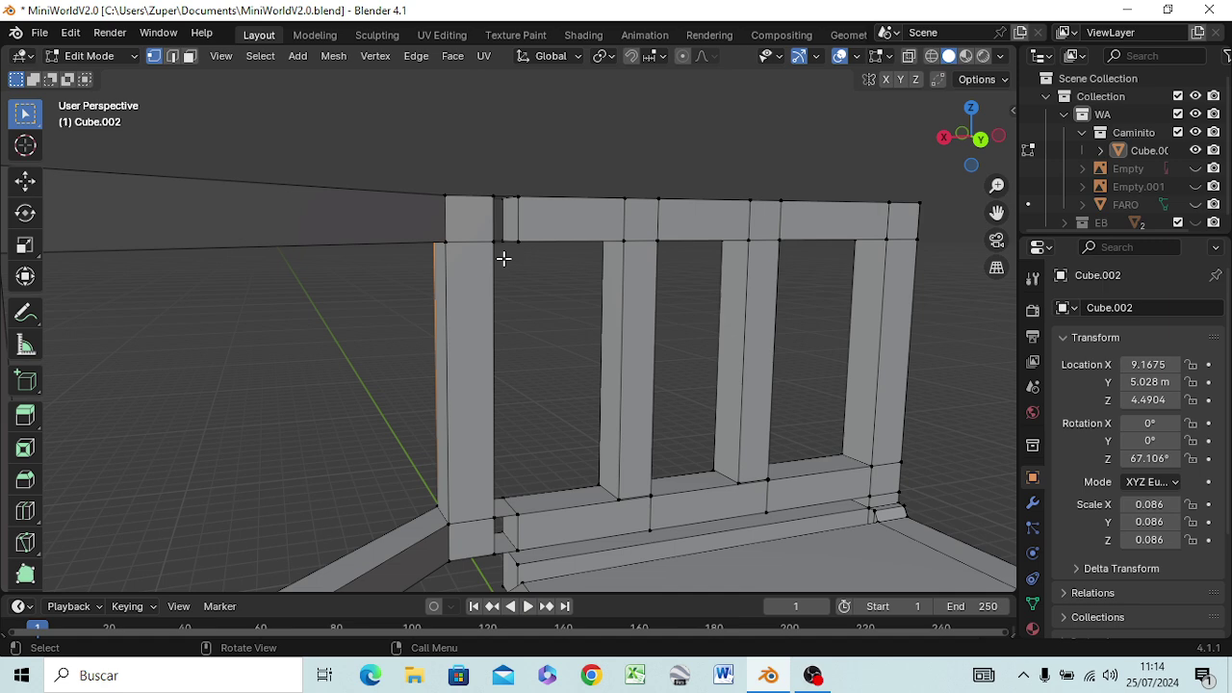
click(487, 202)
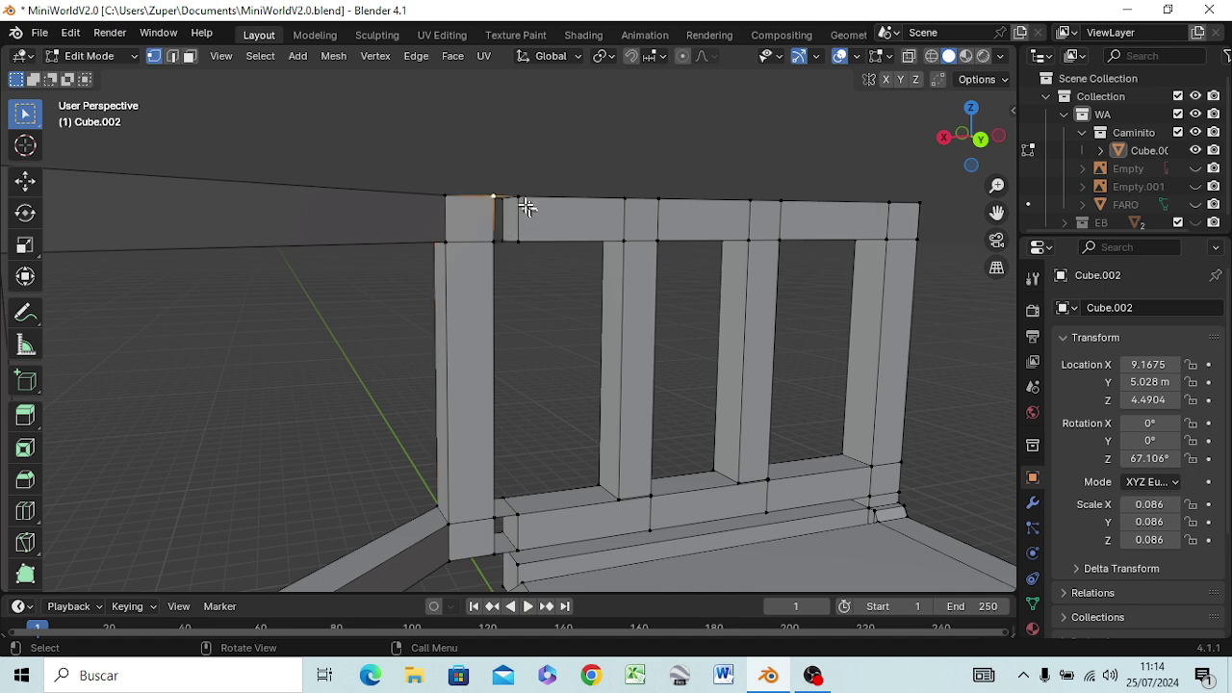
click(523, 214)
click(510, 248)
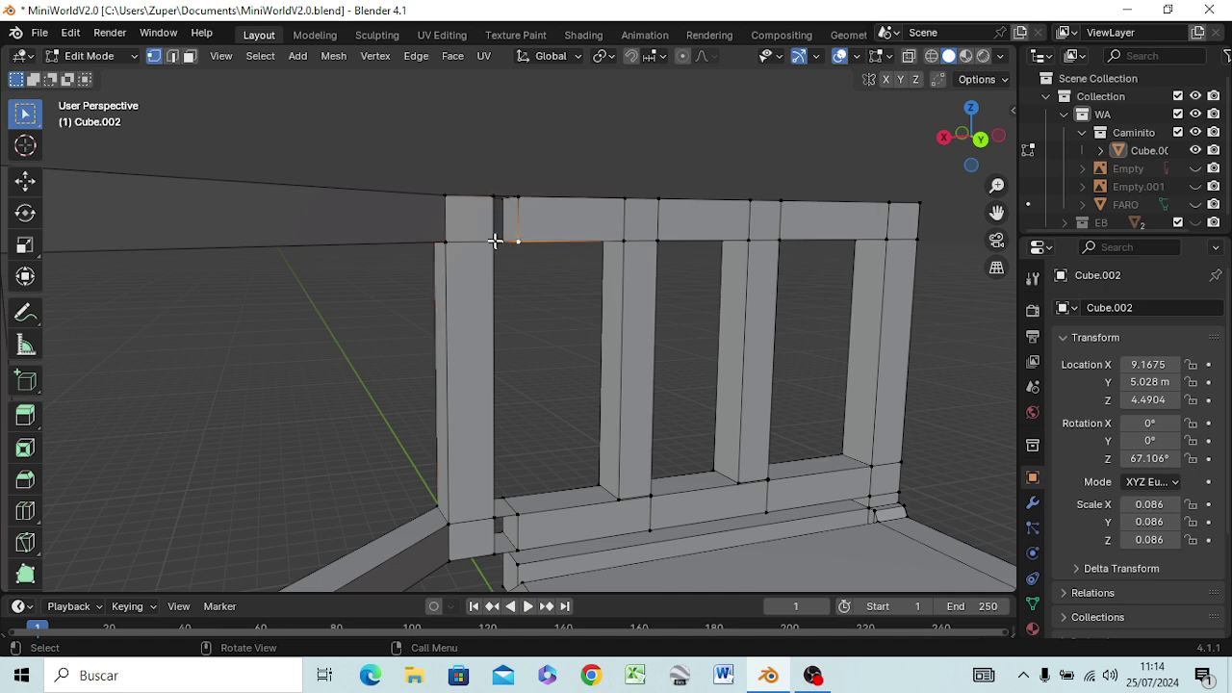
shift+click(490, 241)
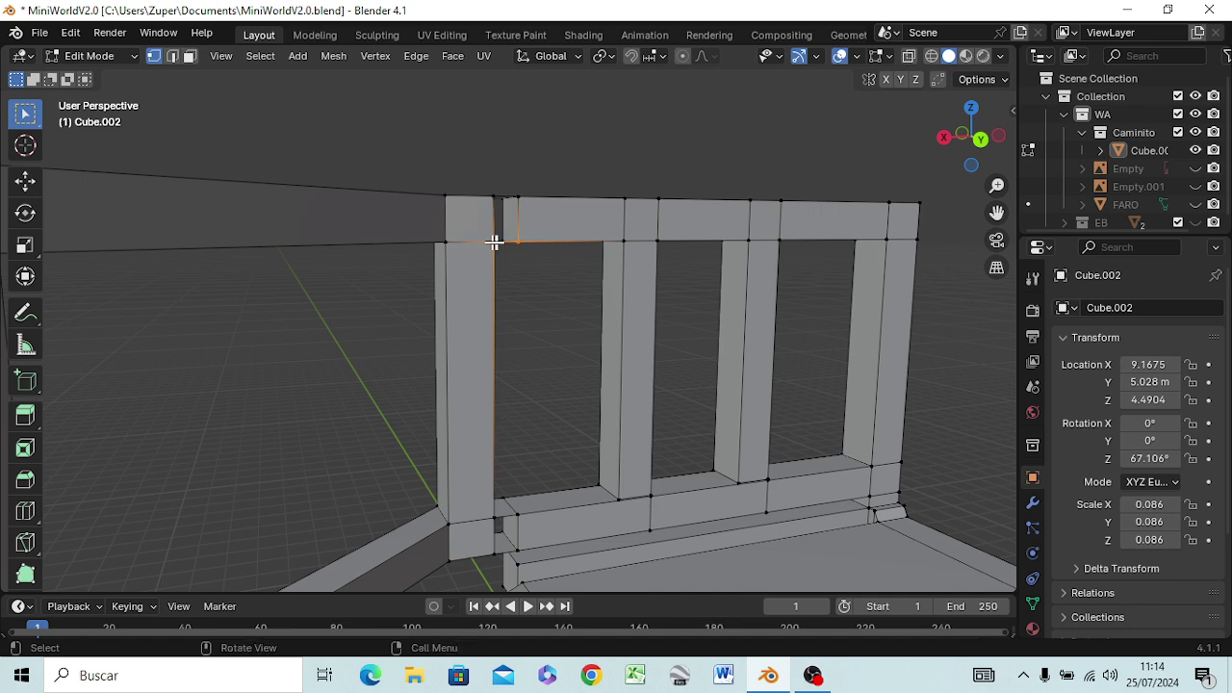
shift+click(494, 202)
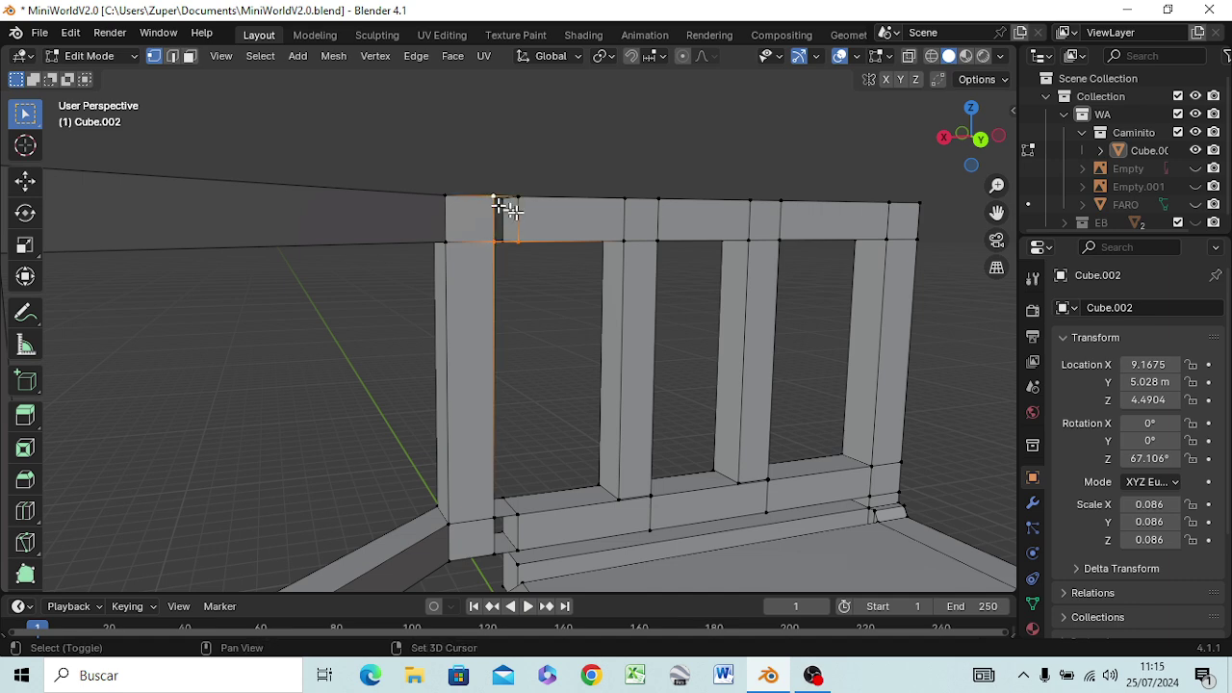
shift+click(520, 205)
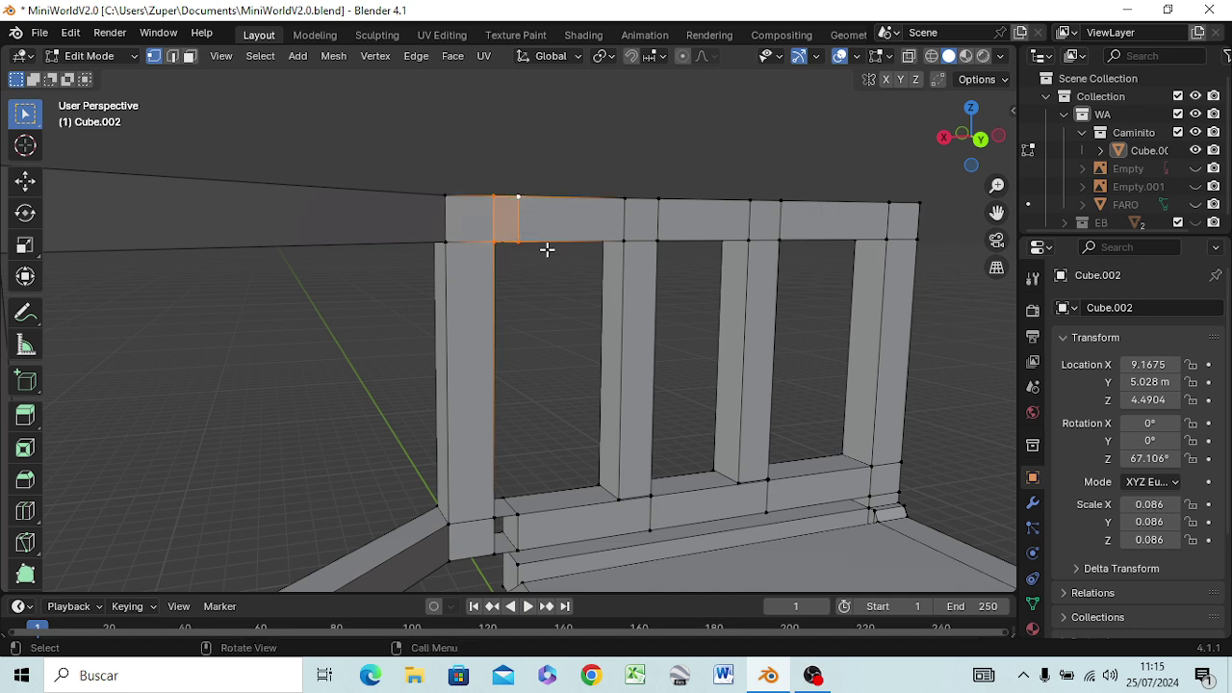
click(490, 517)
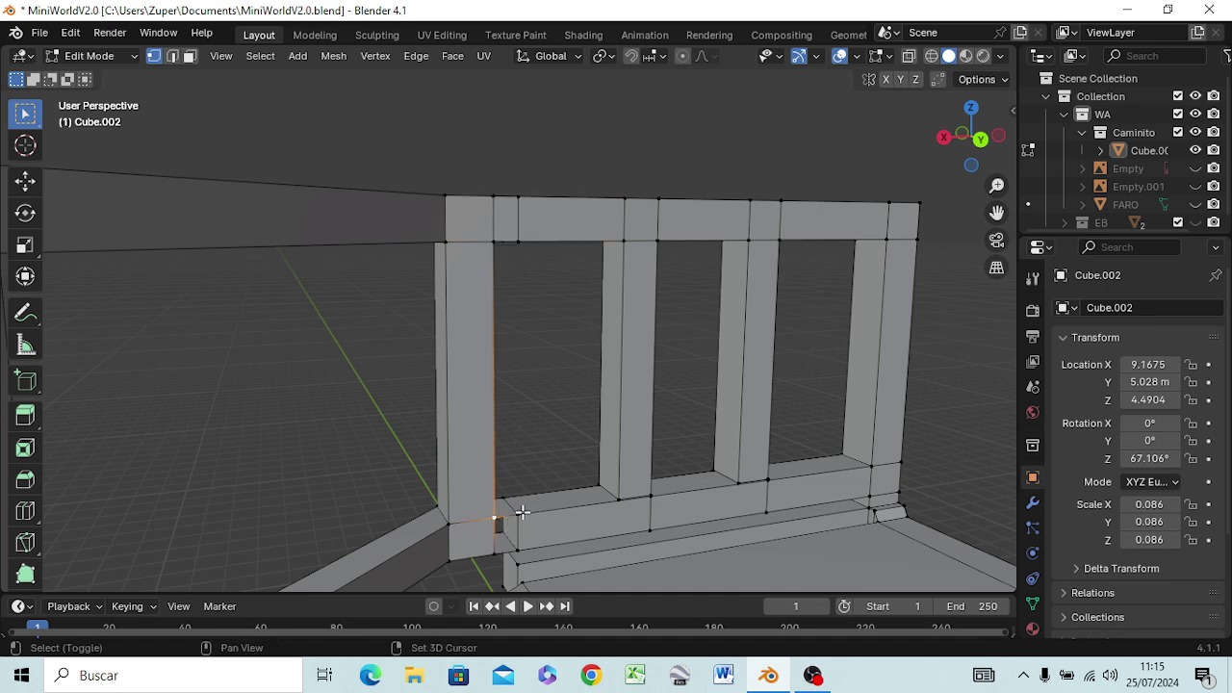
shift+click(520, 510)
shift+click(520, 546)
shift+click(492, 558)
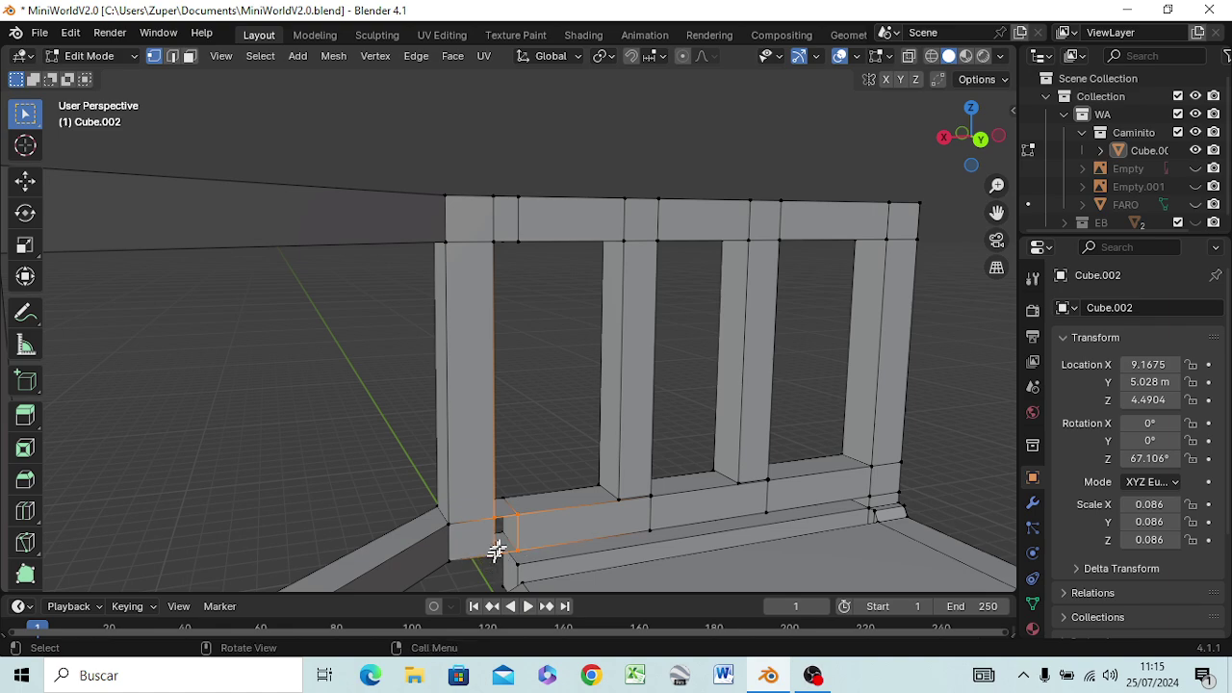
key(f)
- Fill the beam gap beside the right post with a new face
mouse_move(502, 544)
middle_down()
mouse_move(606, 551)
mouse_move(819, 522)
middle_up()
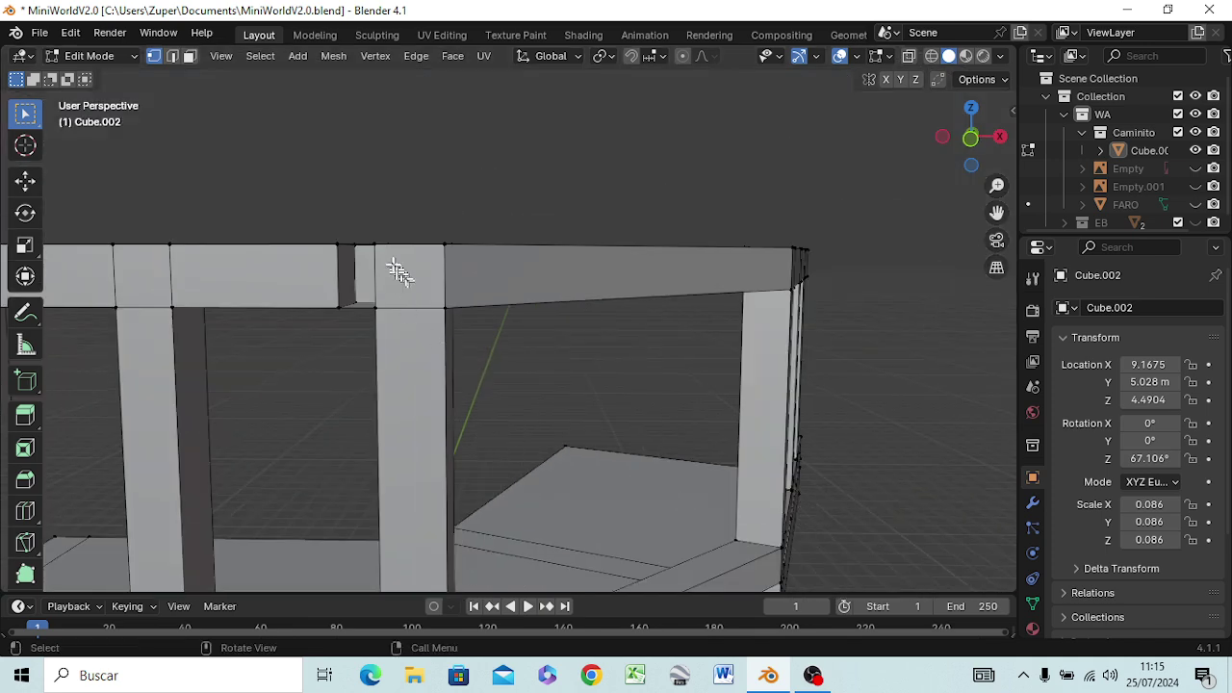
click(379, 257)
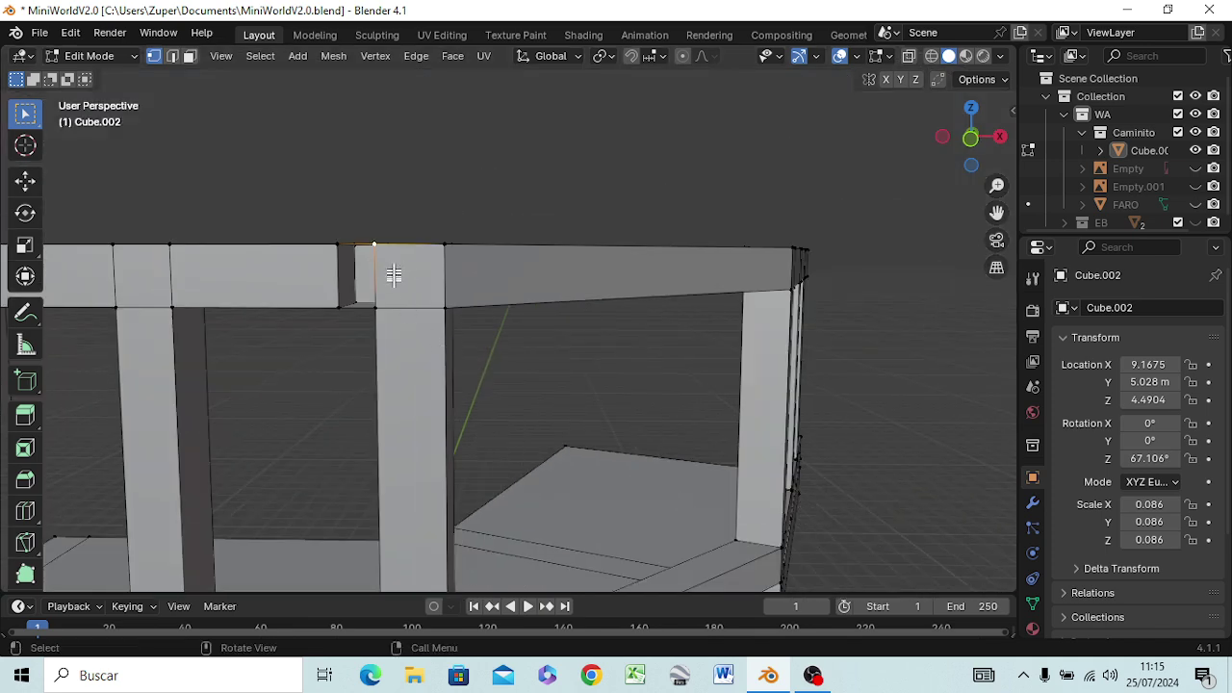
shift+click(338, 247)
shift+click(338, 308)
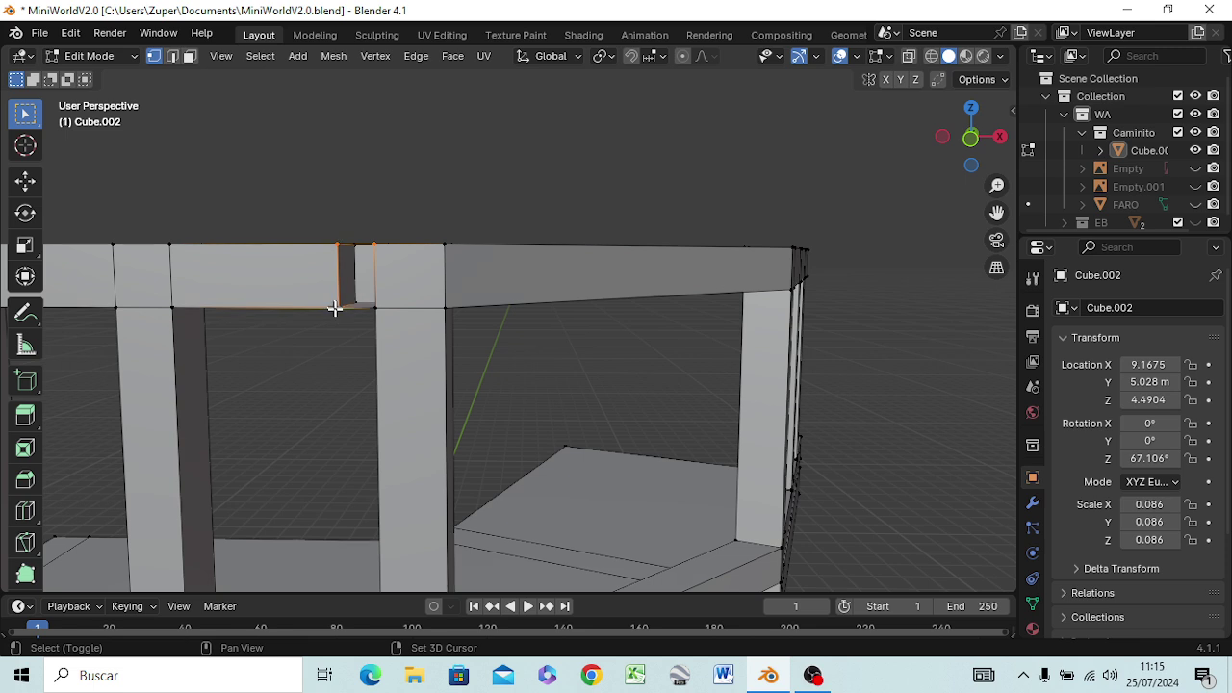
shift+click(377, 310)
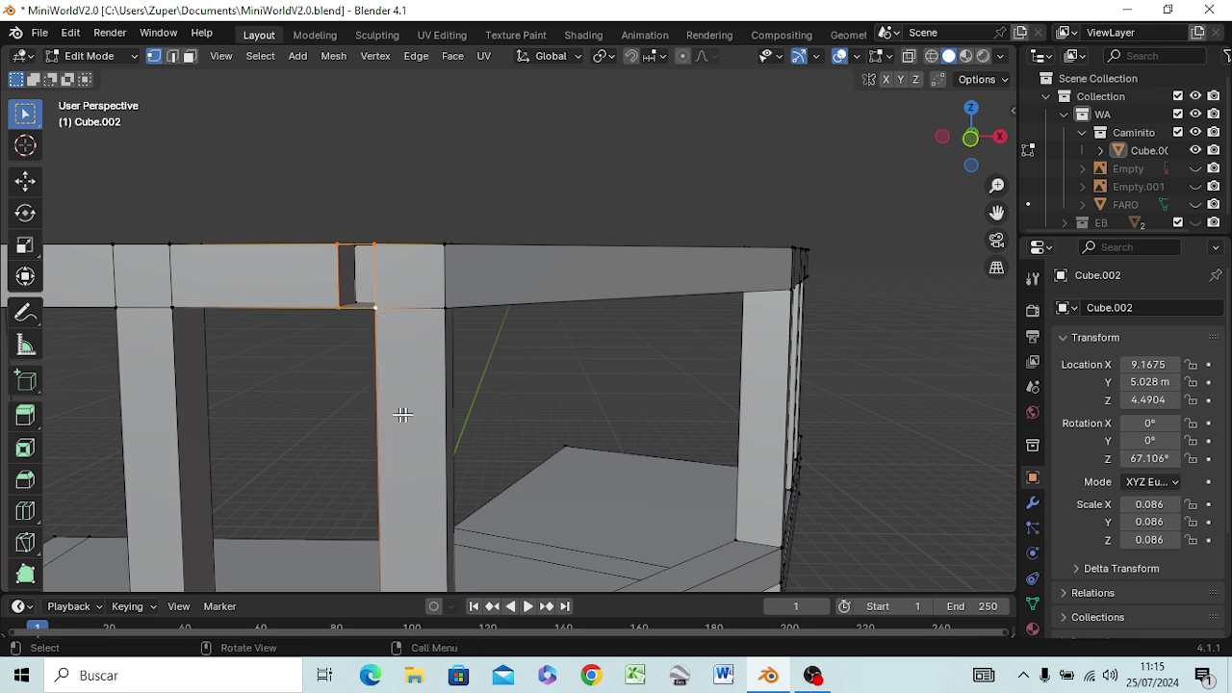
key(f)
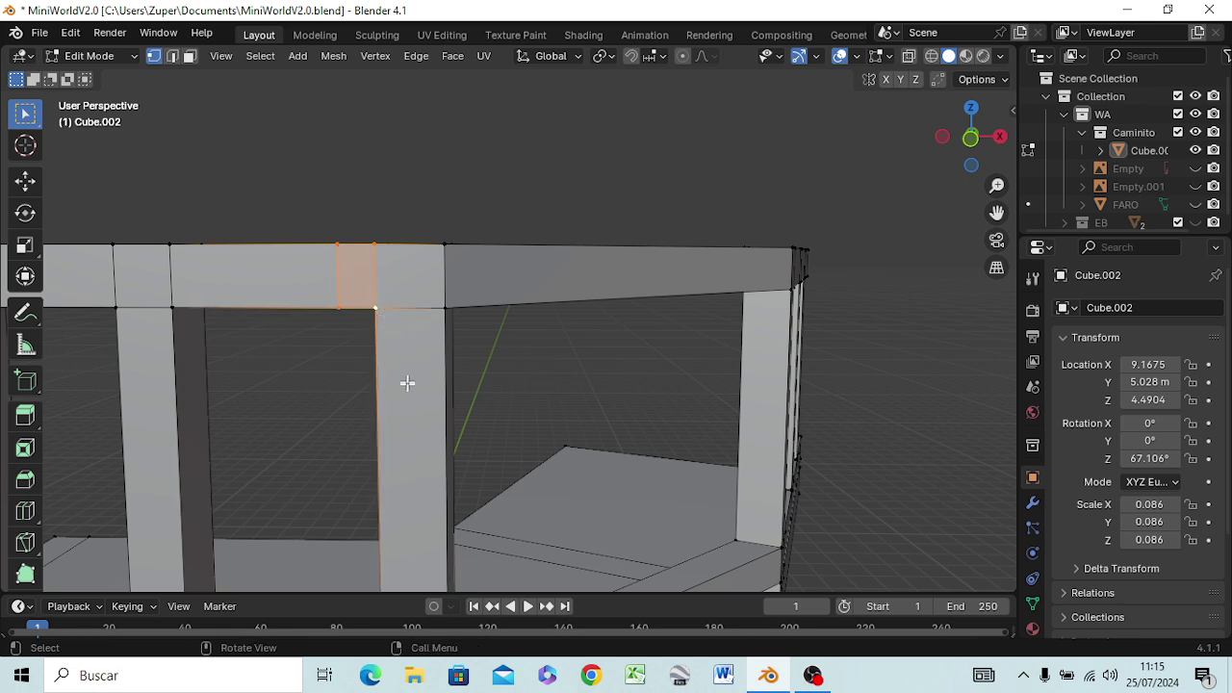
- Fill the next corner gap at the lower beam junction with a face
middle_drag(400, 396, 471, 186)
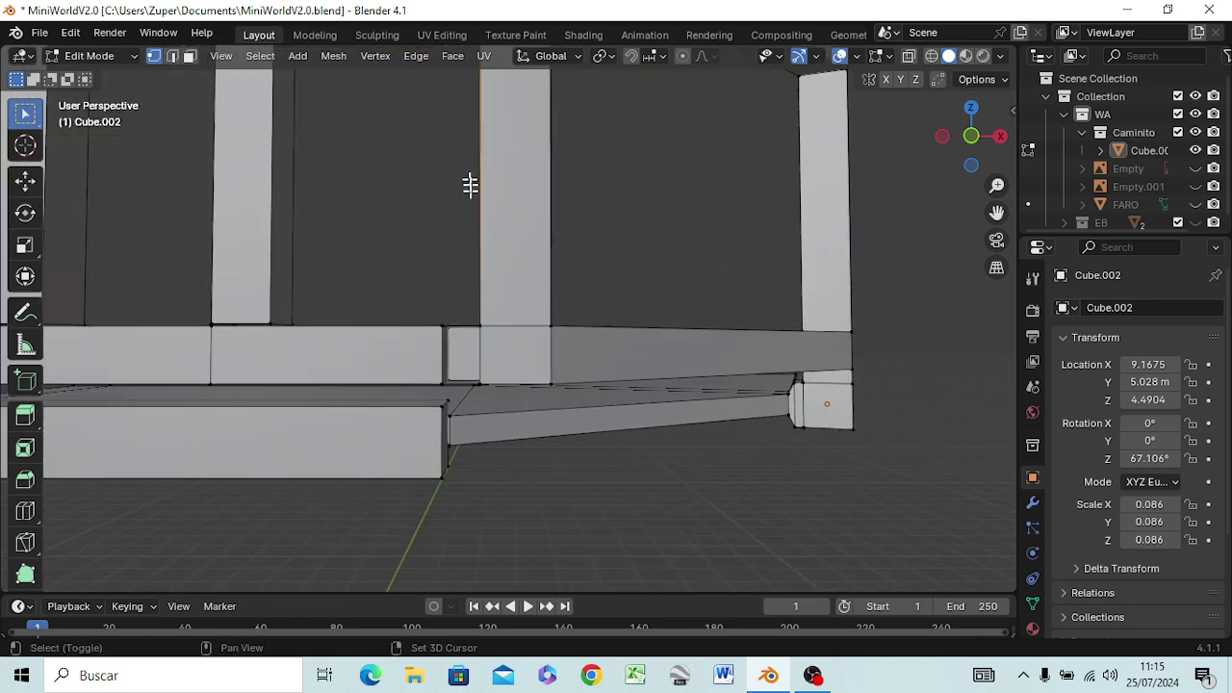
shift+click(437, 328)
shift+click(484, 328)
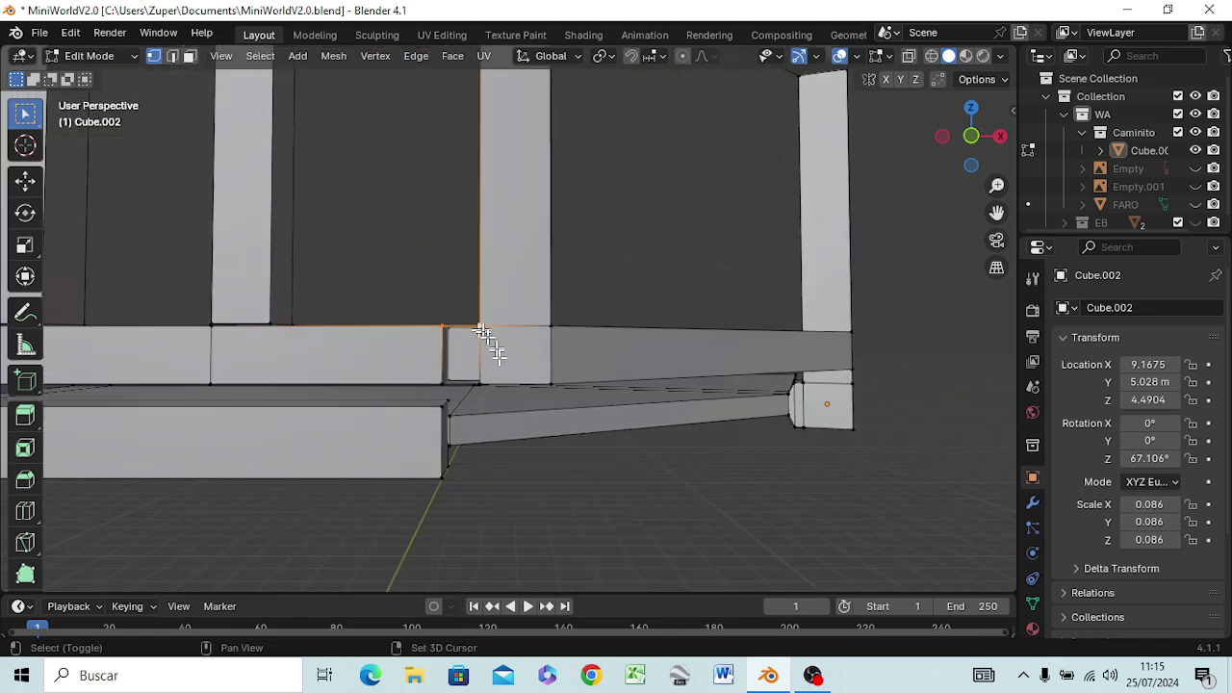
shift+click(440, 382)
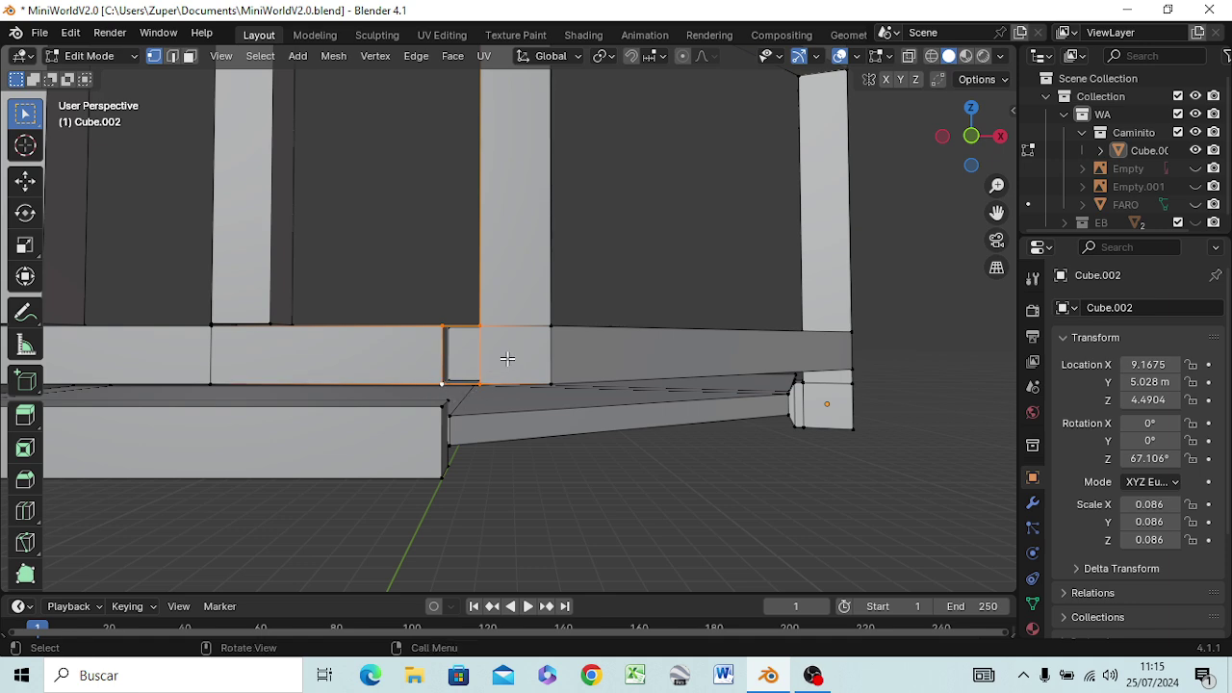
key(f)
- Fill the four-vertex gap on the underside of the beams with a face
middle_drag(502, 394, 492, 363)
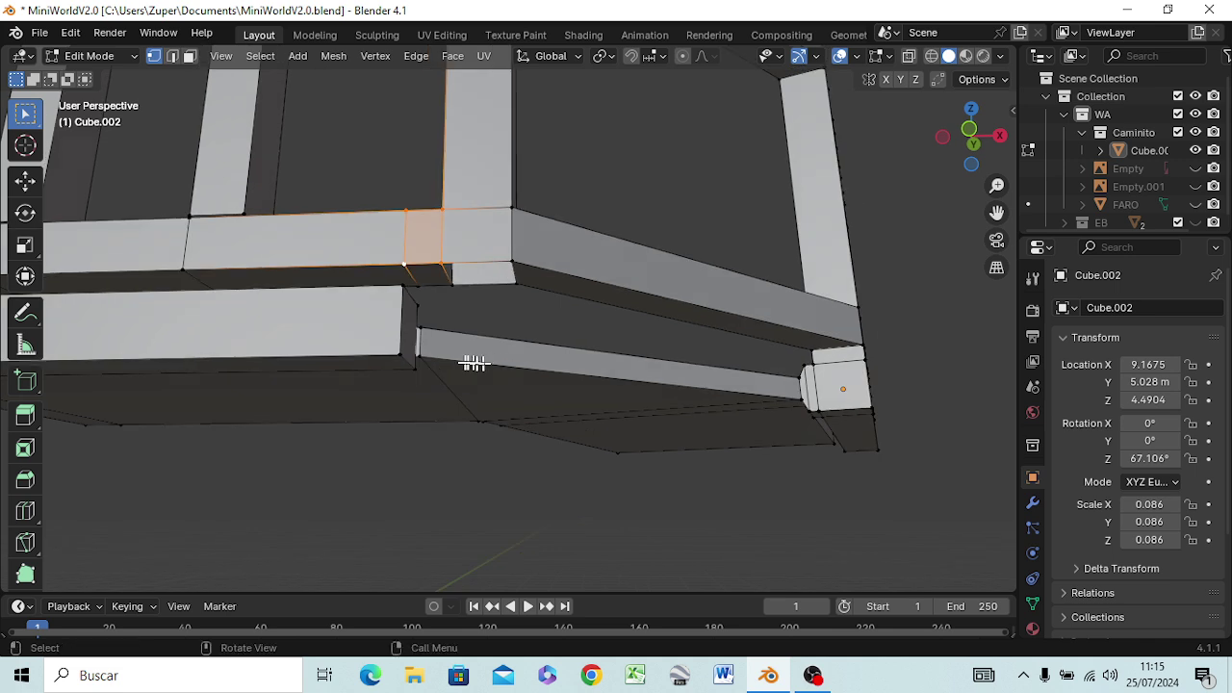
middle_drag(627, 336, 594, 295)
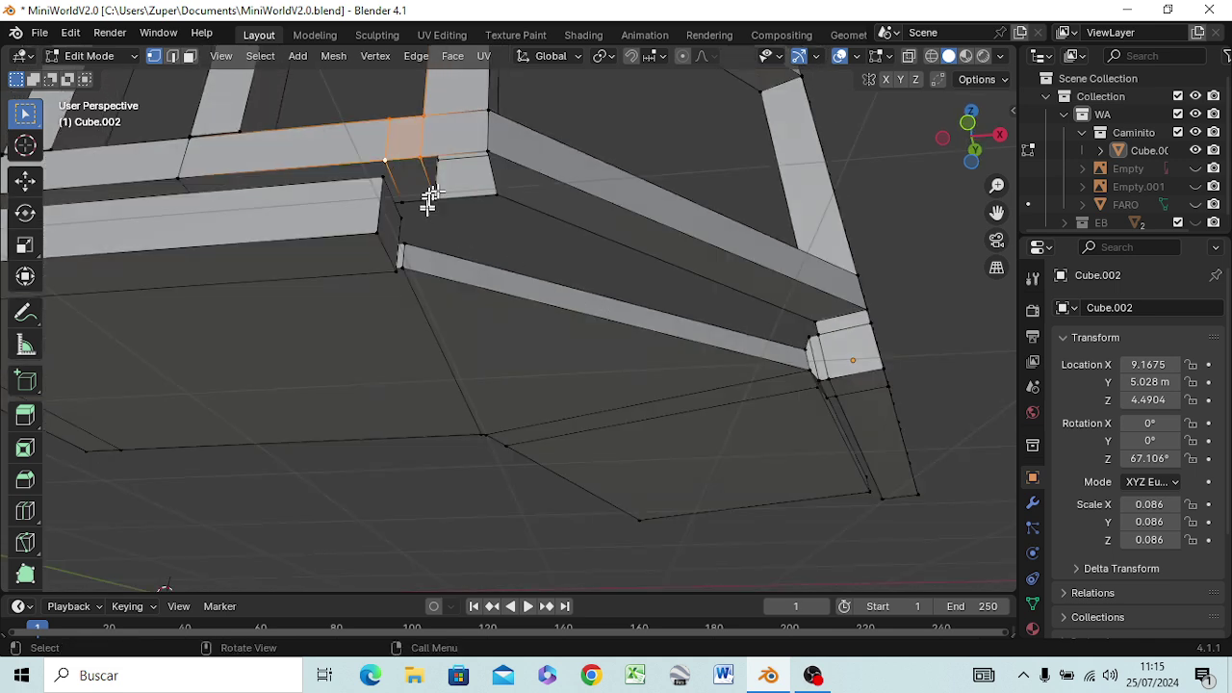
click(422, 159)
shift+click(492, 156)
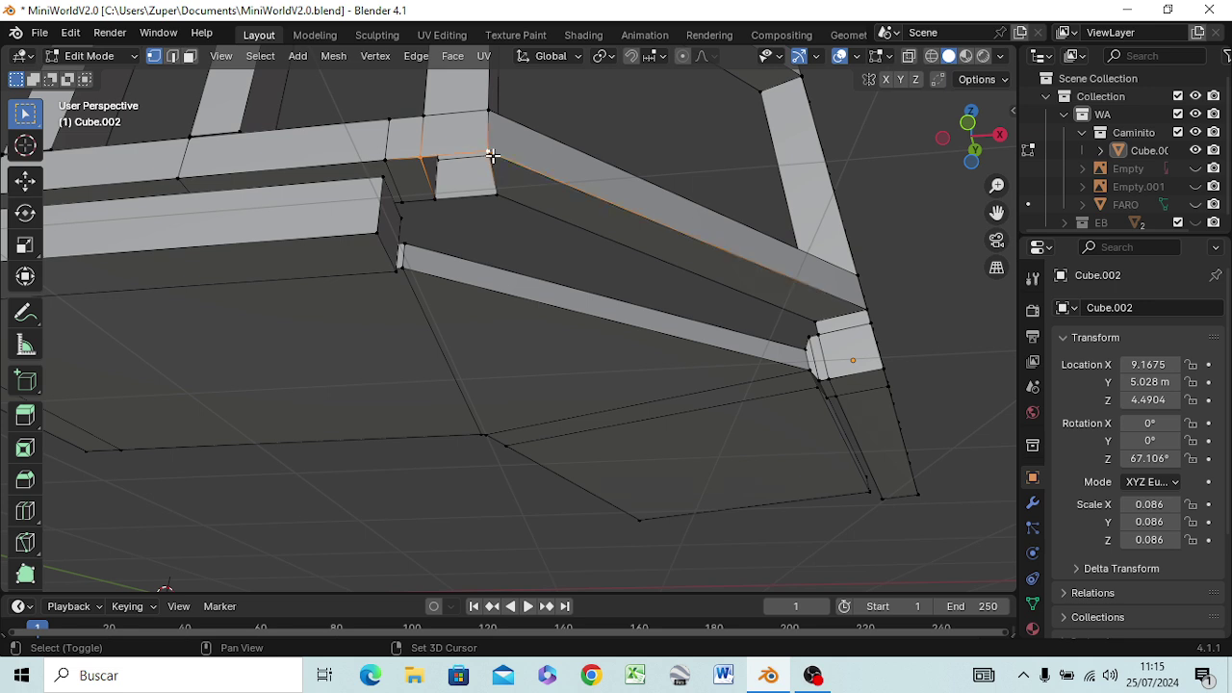
shift+click(498, 196)
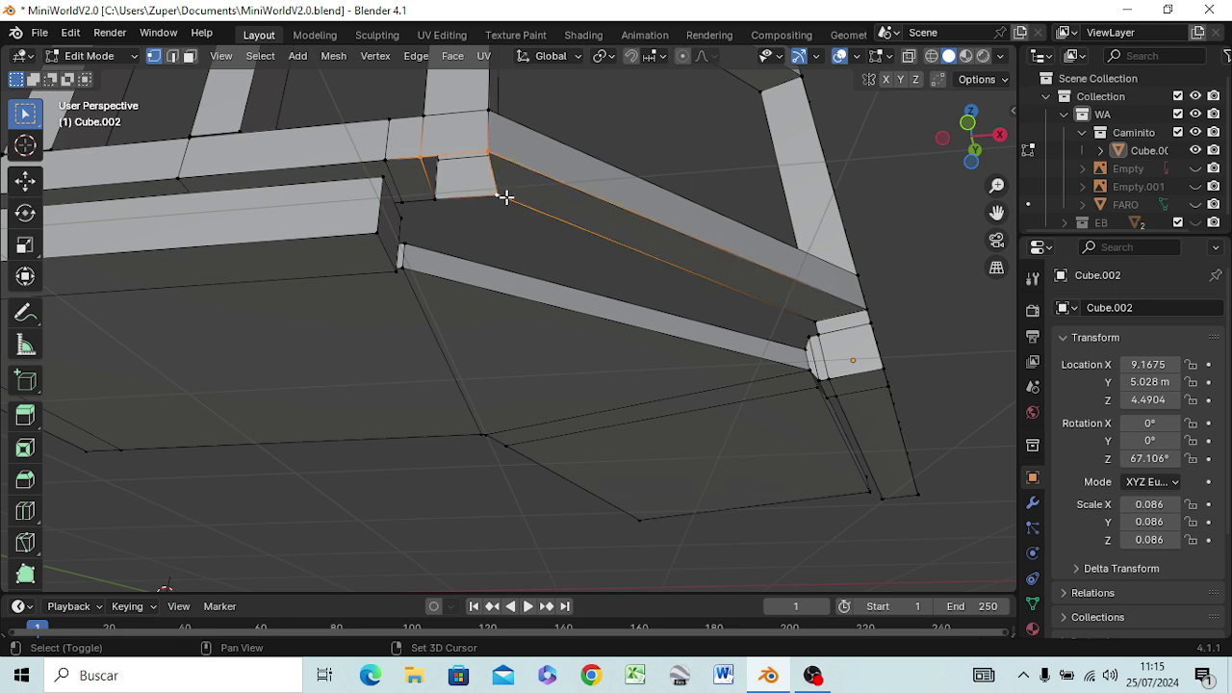
shift+click(436, 201)
key(g)
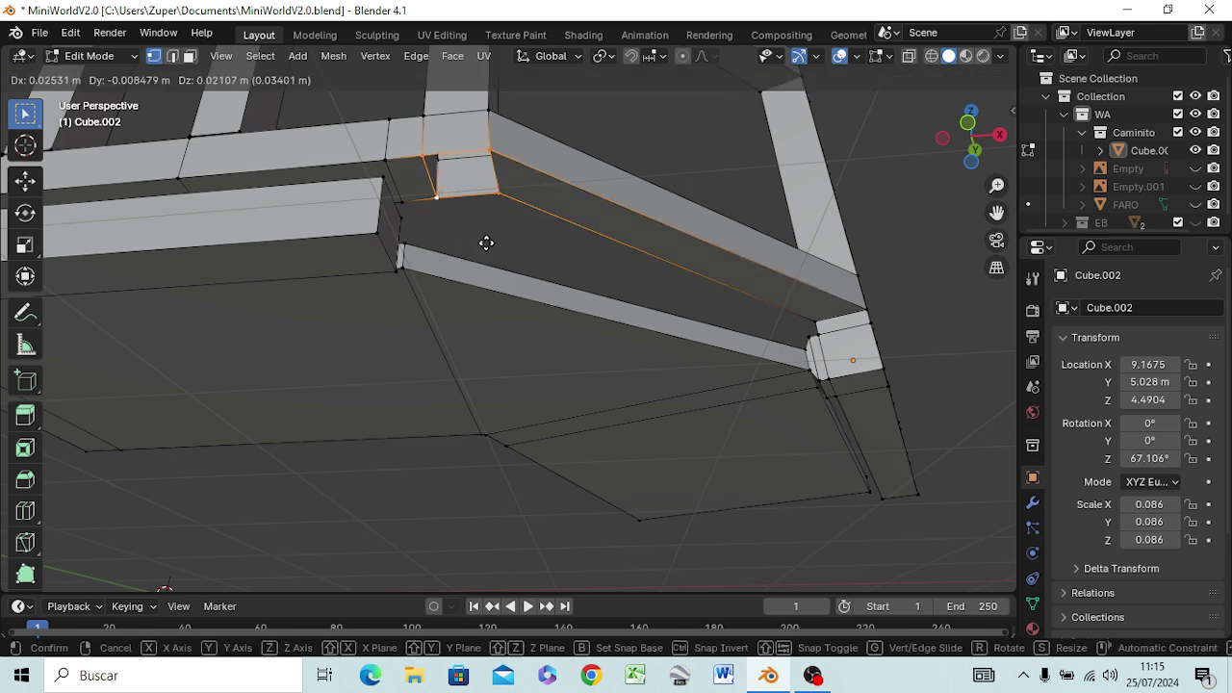
key(Escape)
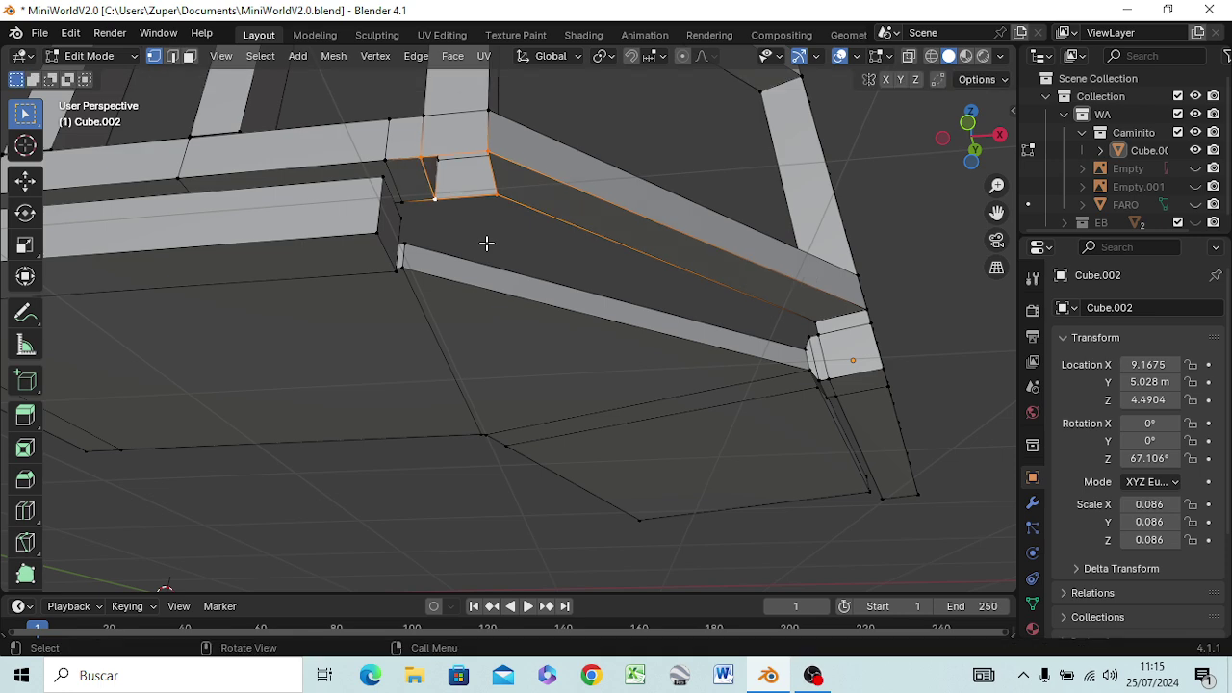
key(f)
- Move a beam corner vertex to close the remaining corner gap
mouse_move(487, 243)
middle_down()
mouse_move(490, 317)
mouse_move(507, 268)
mouse_move(462, 267)
middle_up()
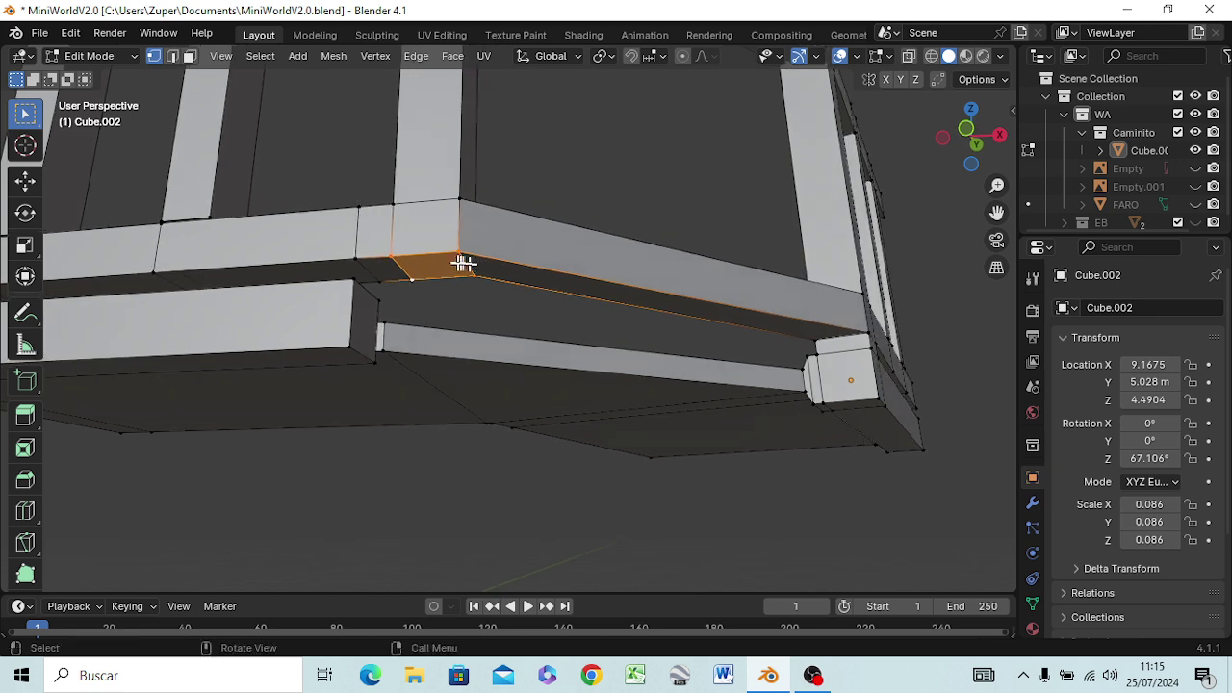
click(399, 263)
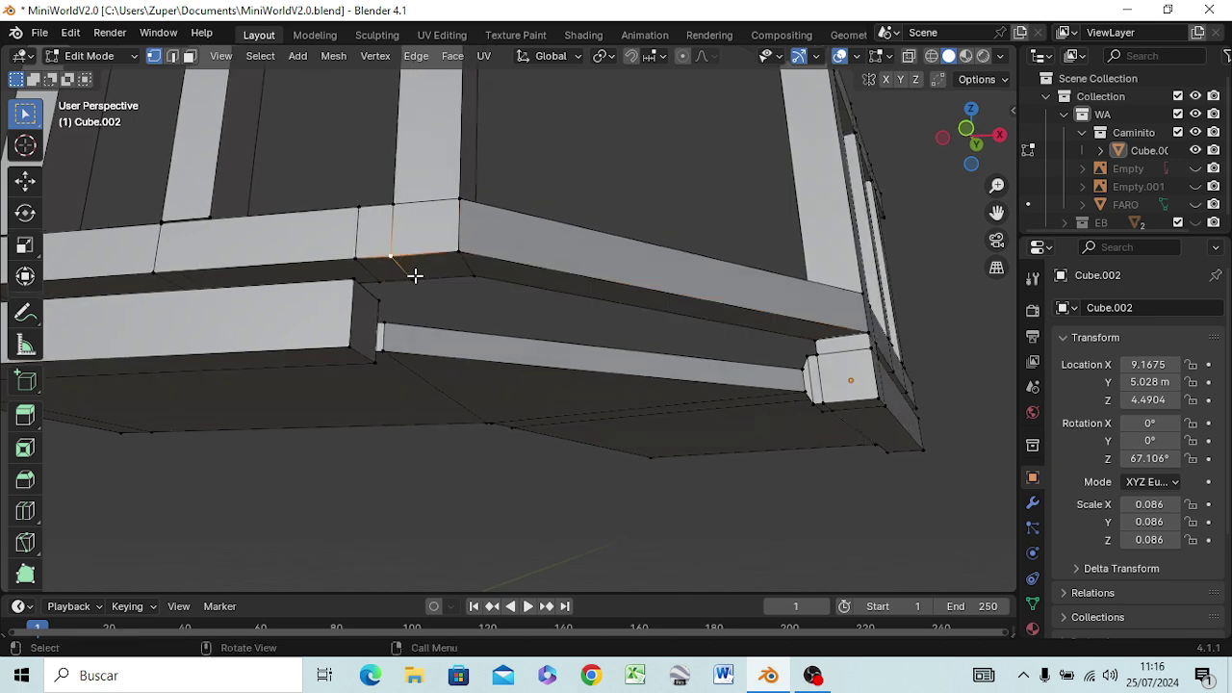
click(357, 261)
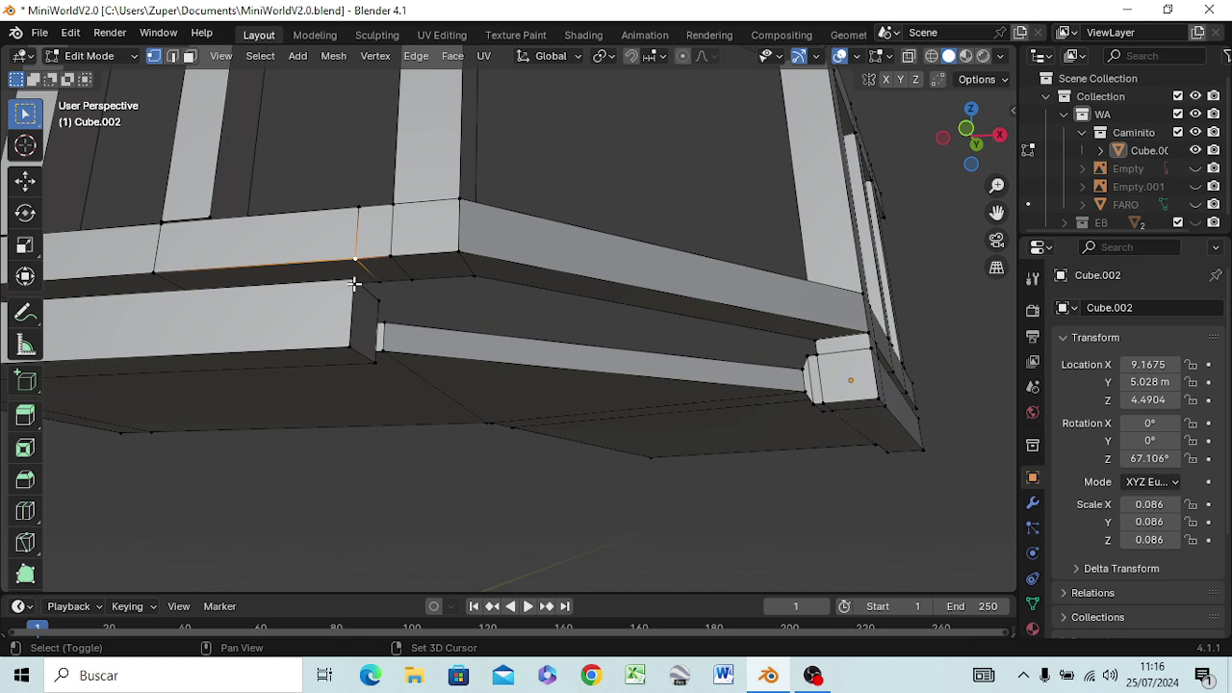
shift+click(354, 282)
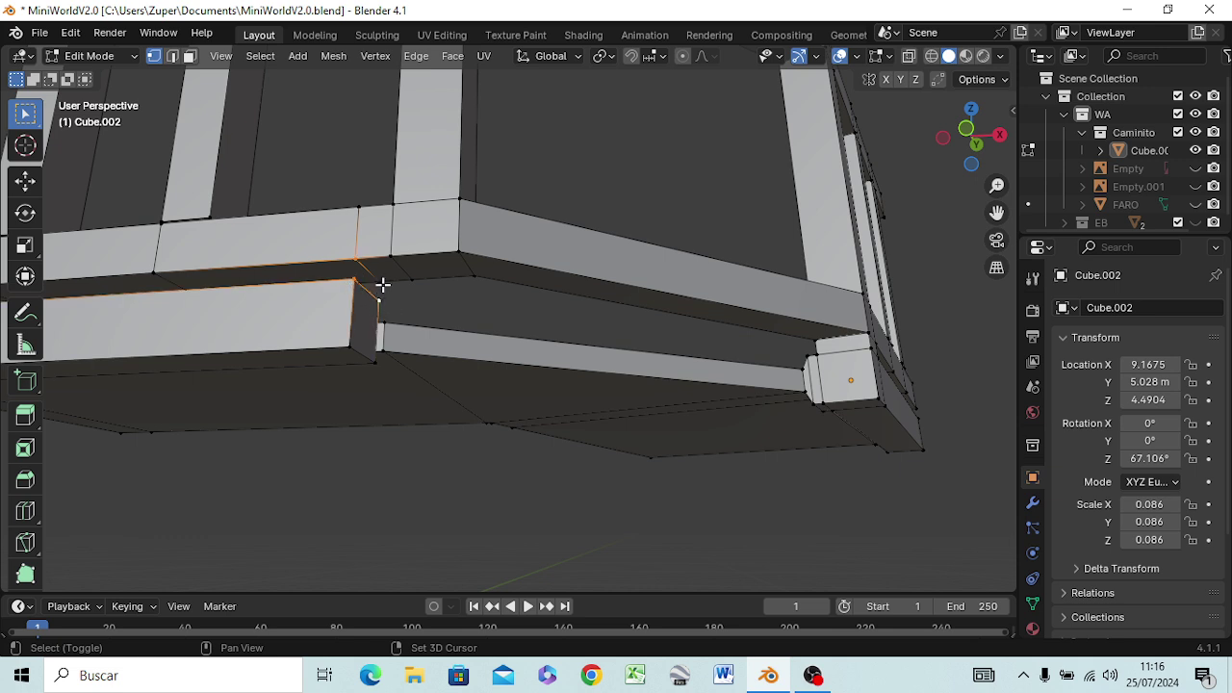
shift+click(380, 283)
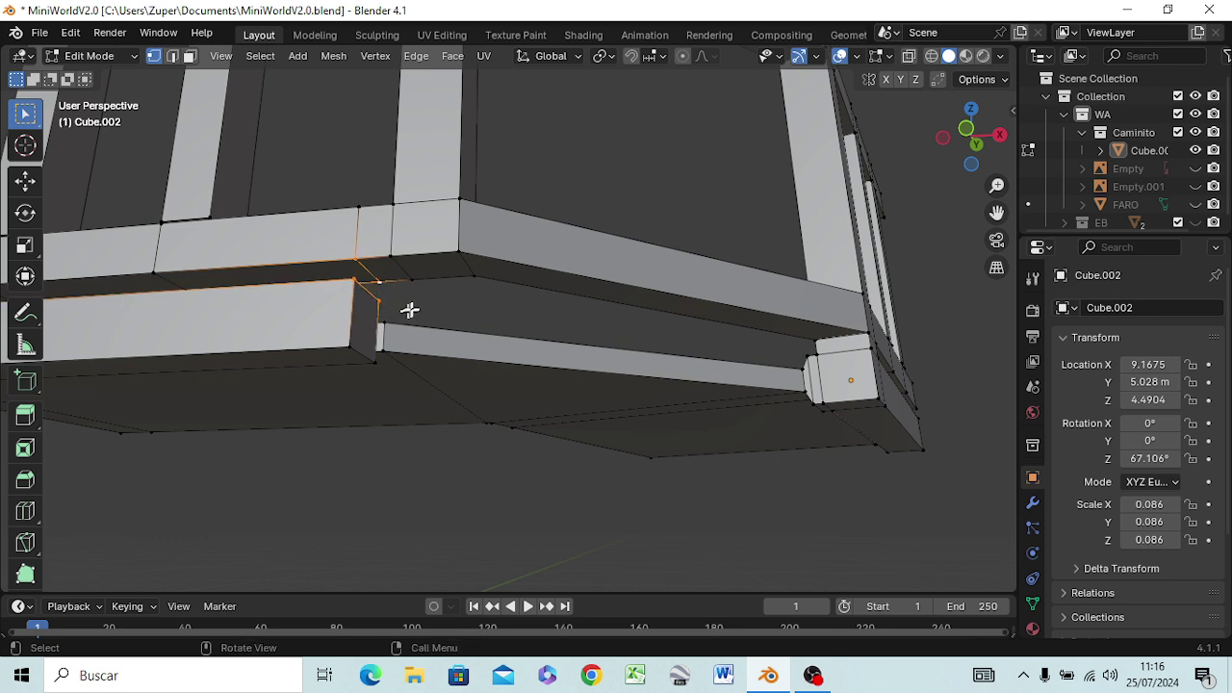
key(g)
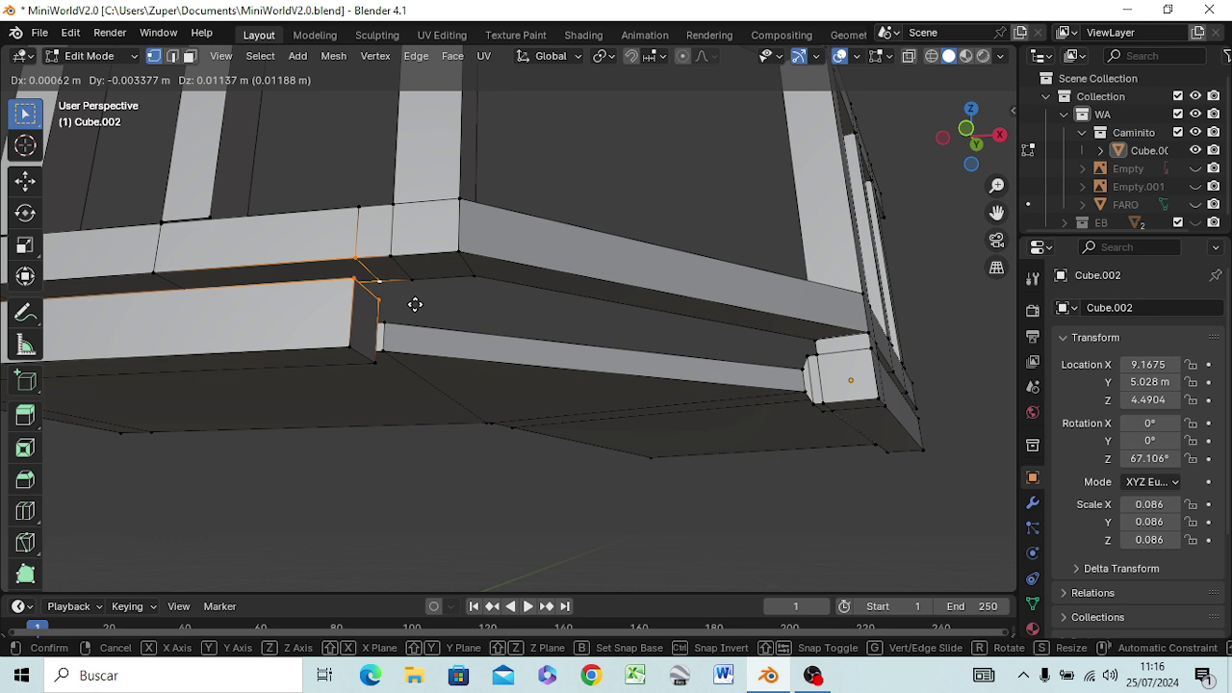
click(415, 304)
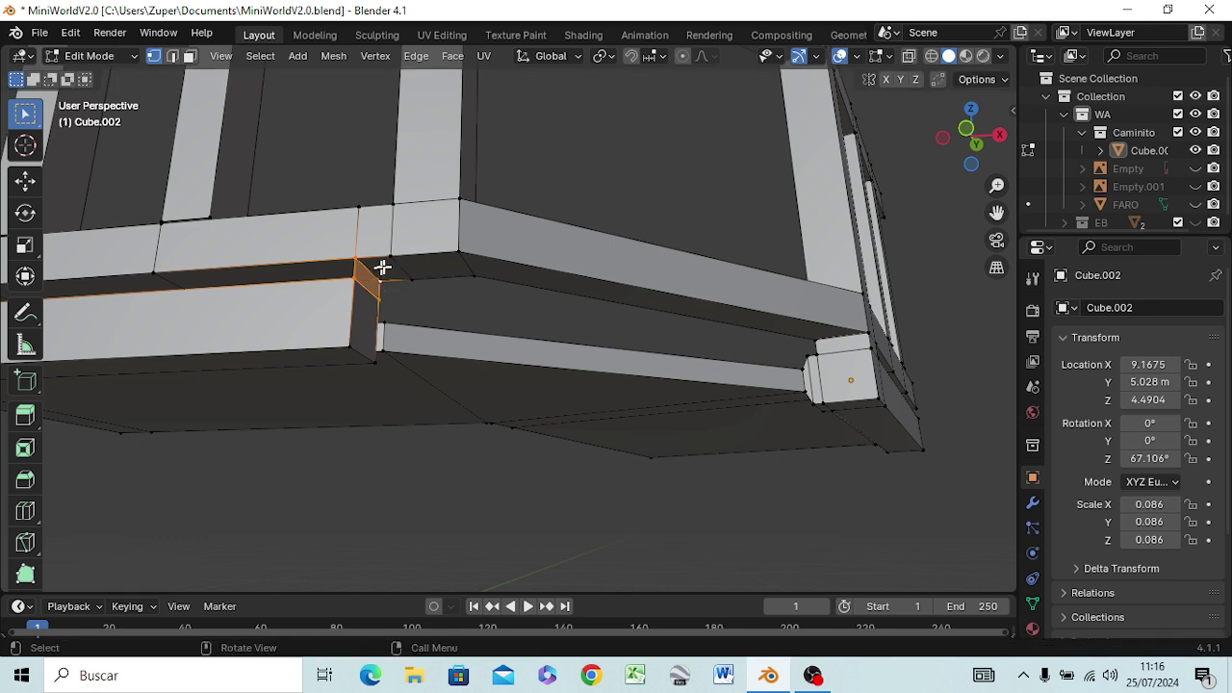
- Collapse the leftover quad between the bars into one vertex with Merge At Center
click(386, 260)
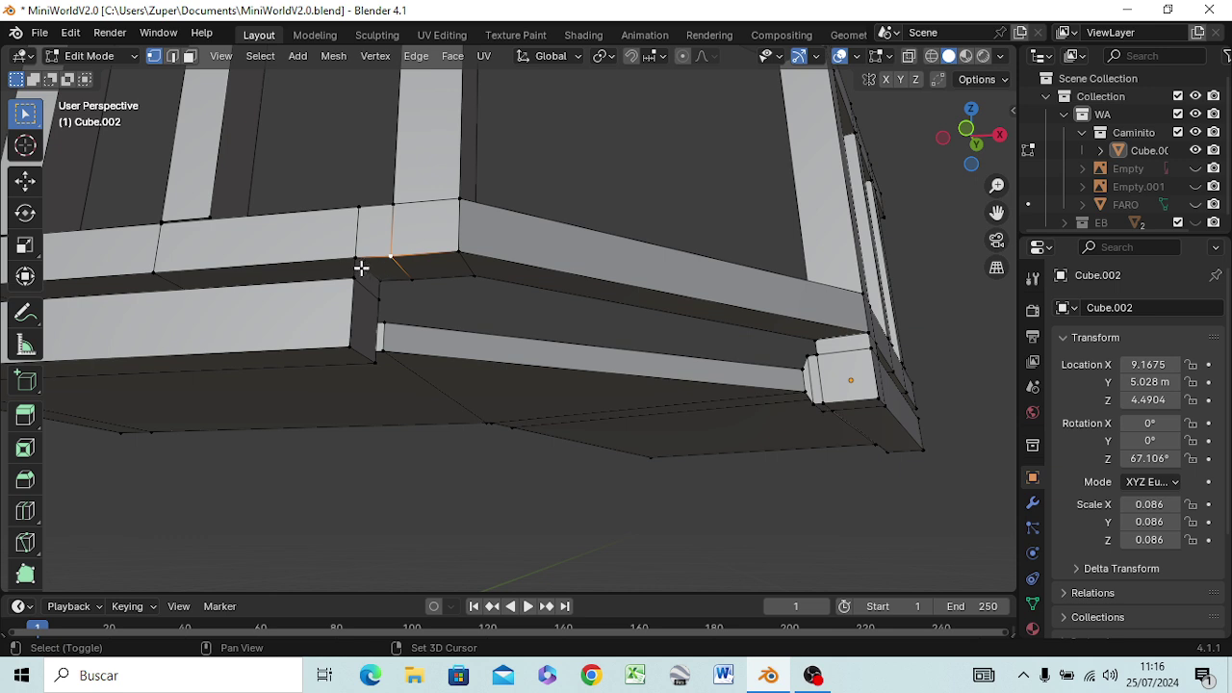
click(407, 278)
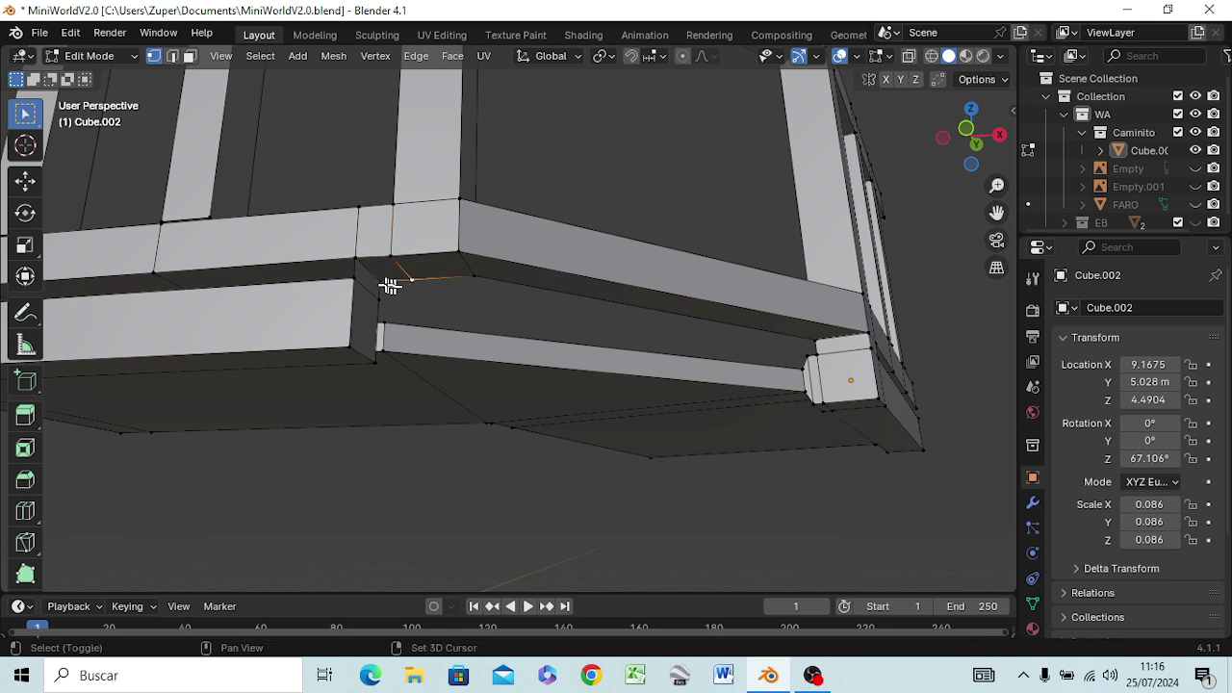
shift+click(381, 280)
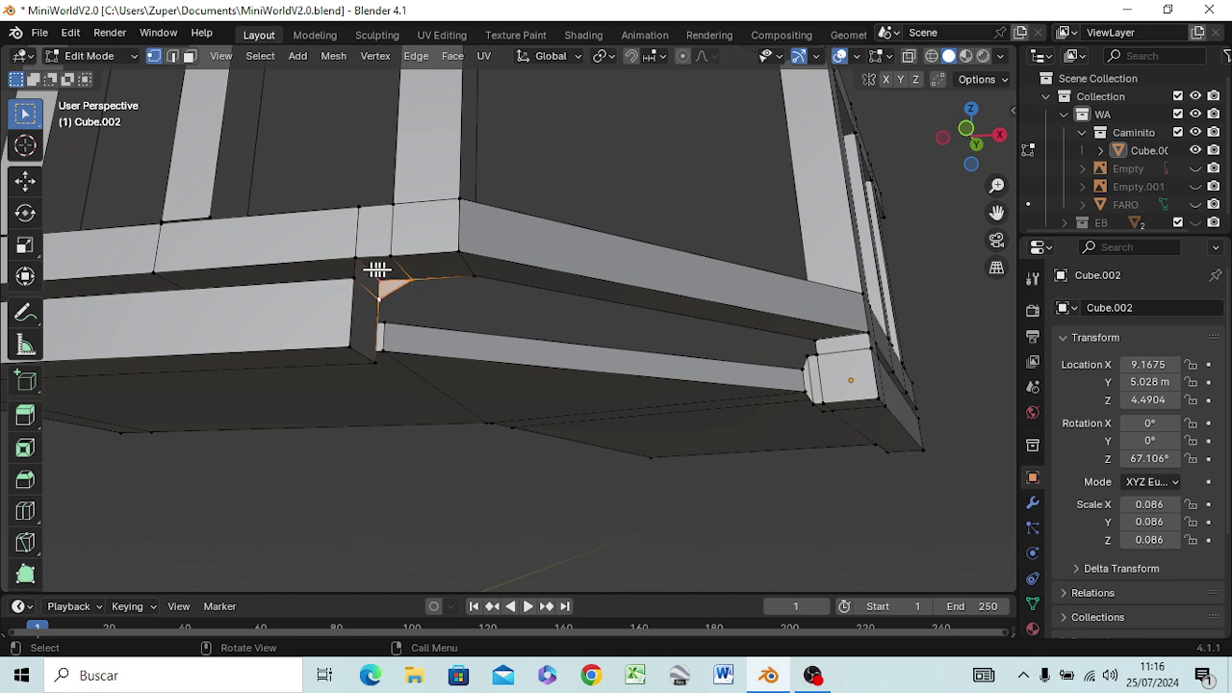
shift+click(376, 269)
click(414, 273)
click(567, 186)
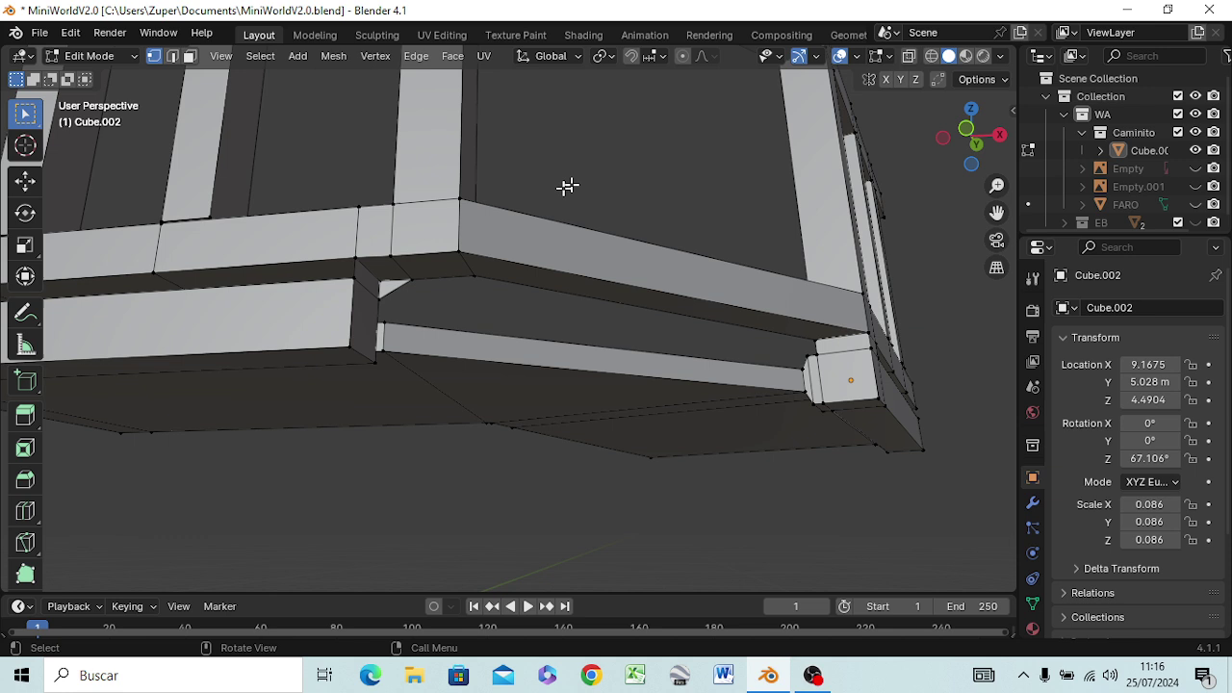
shift+click(413, 278)
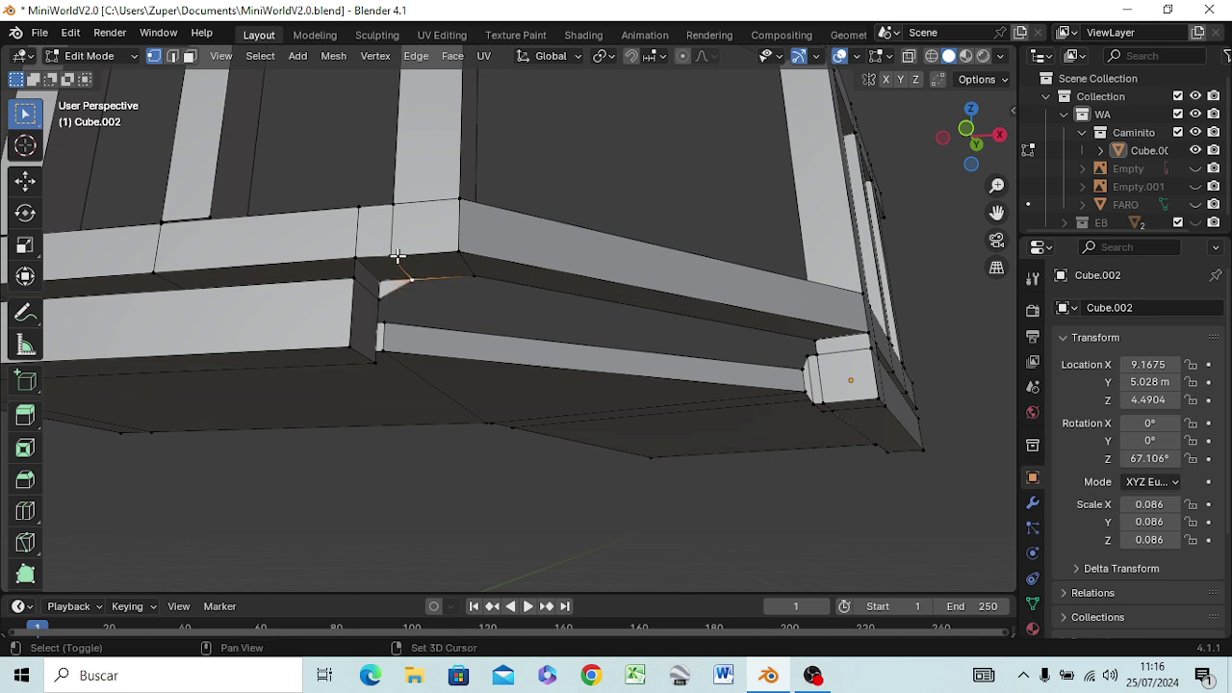
shift+click(358, 284)
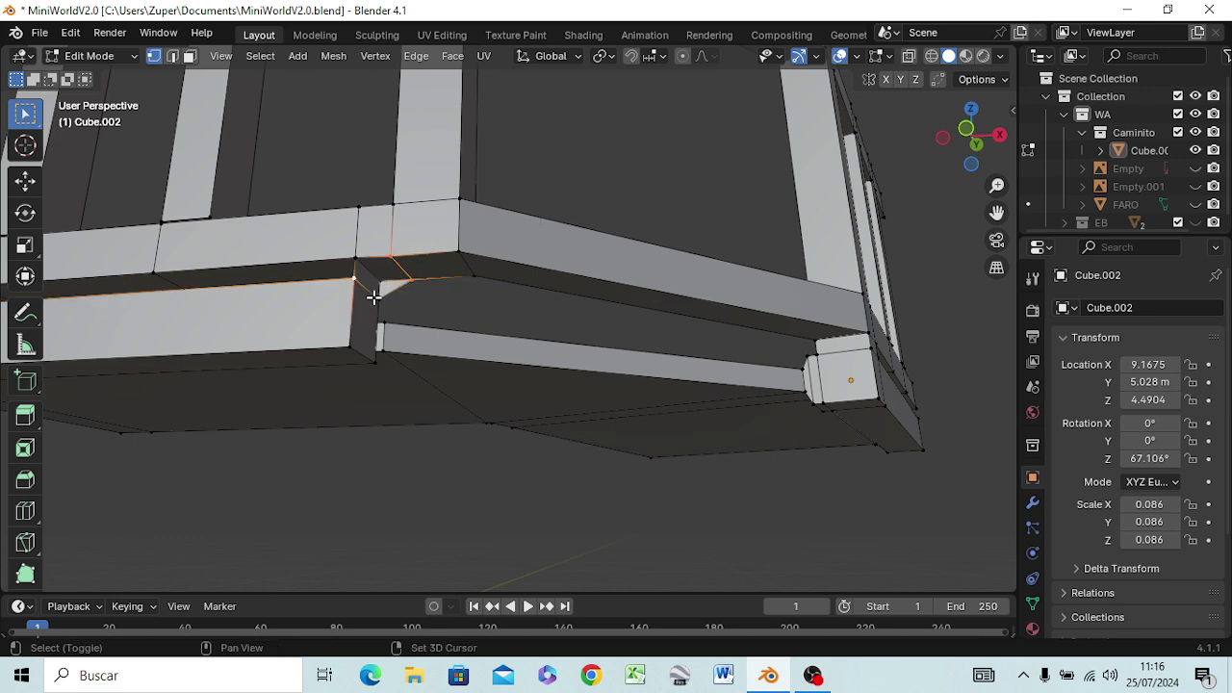
shift+click(393, 327)
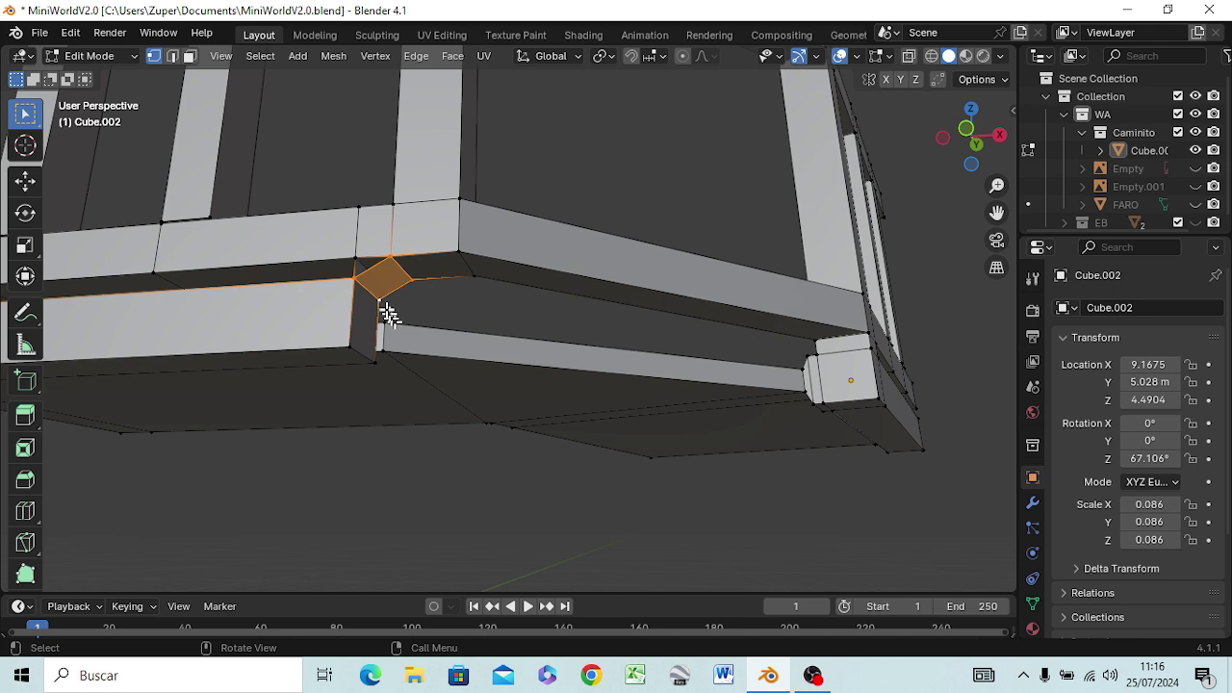
key(m)
click(358, 258)
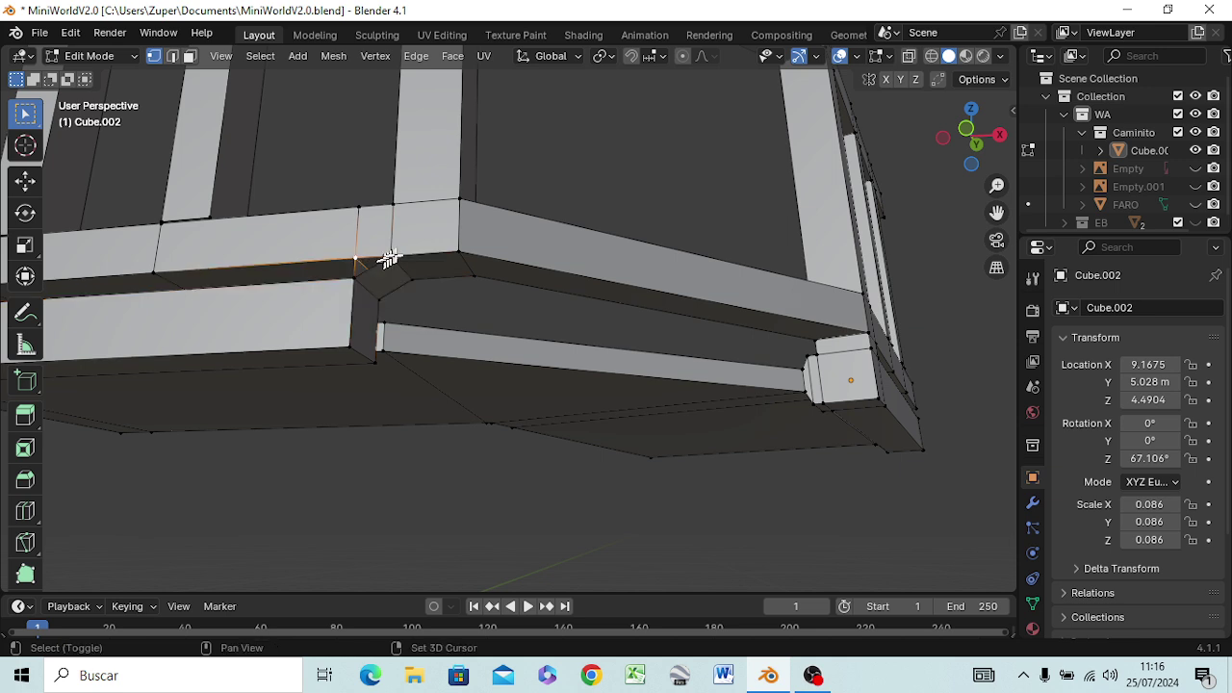
shift+click(388, 258)
shift+click(351, 282)
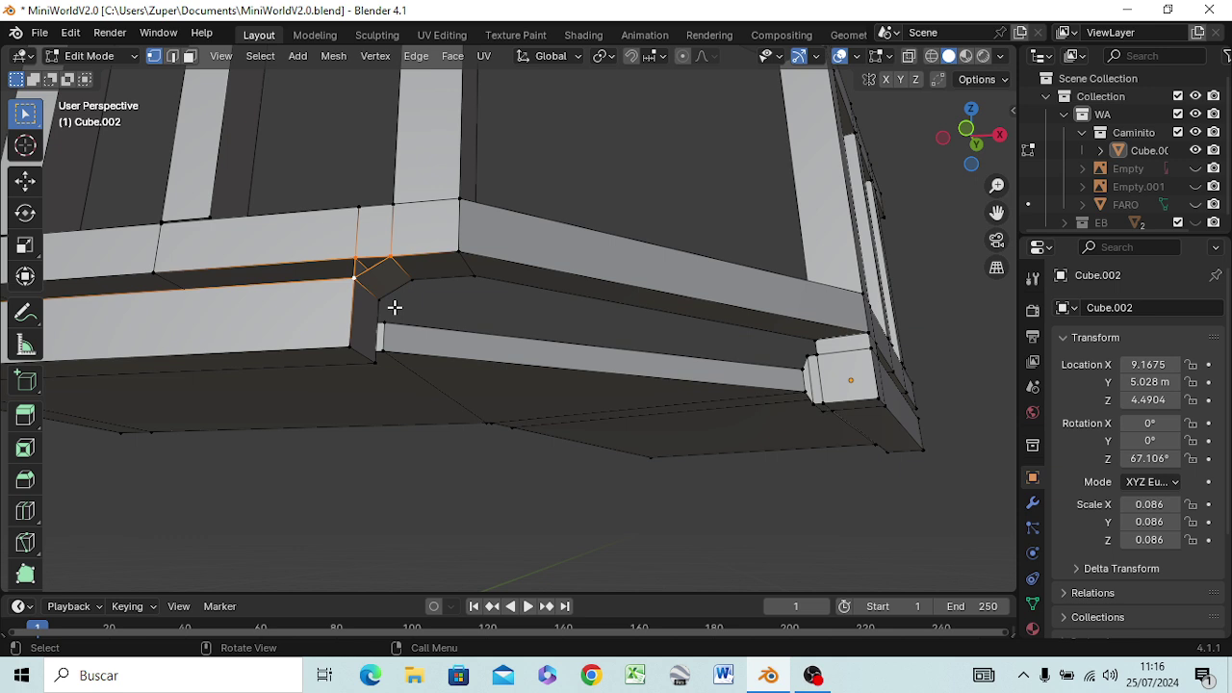
- Orbit around the railing to inspect the newly filled bars
middle_drag(378, 313, 412, 336)
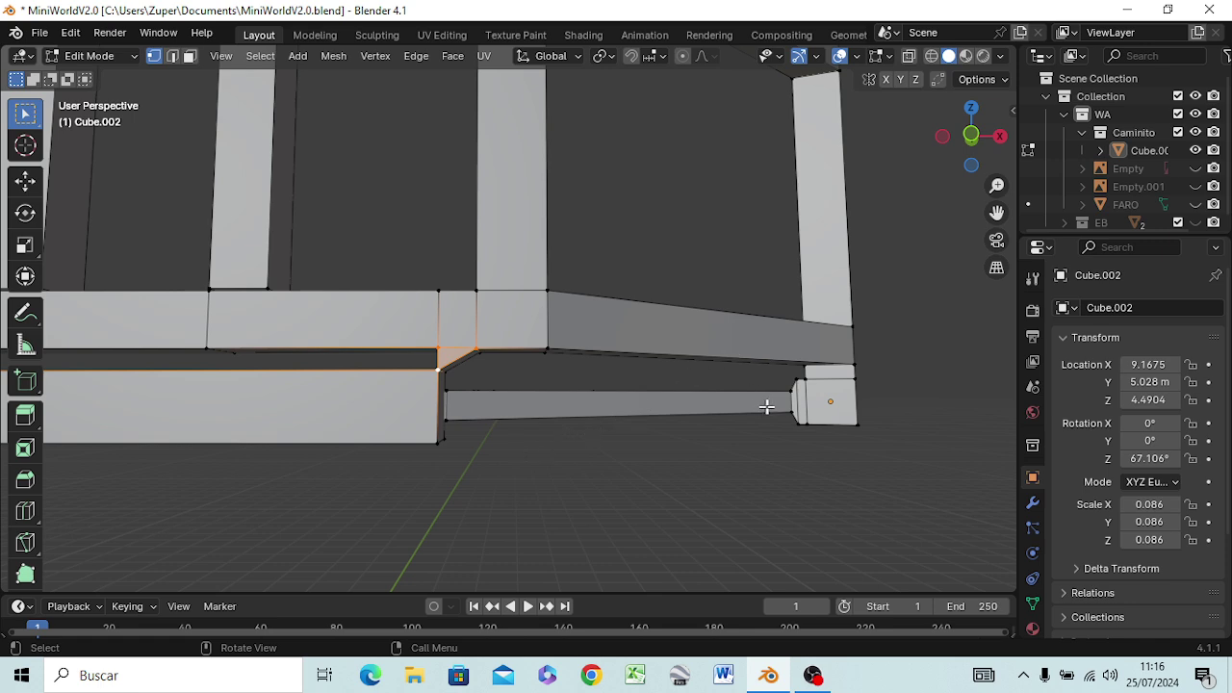
middle_drag(764, 404, 645, 393)
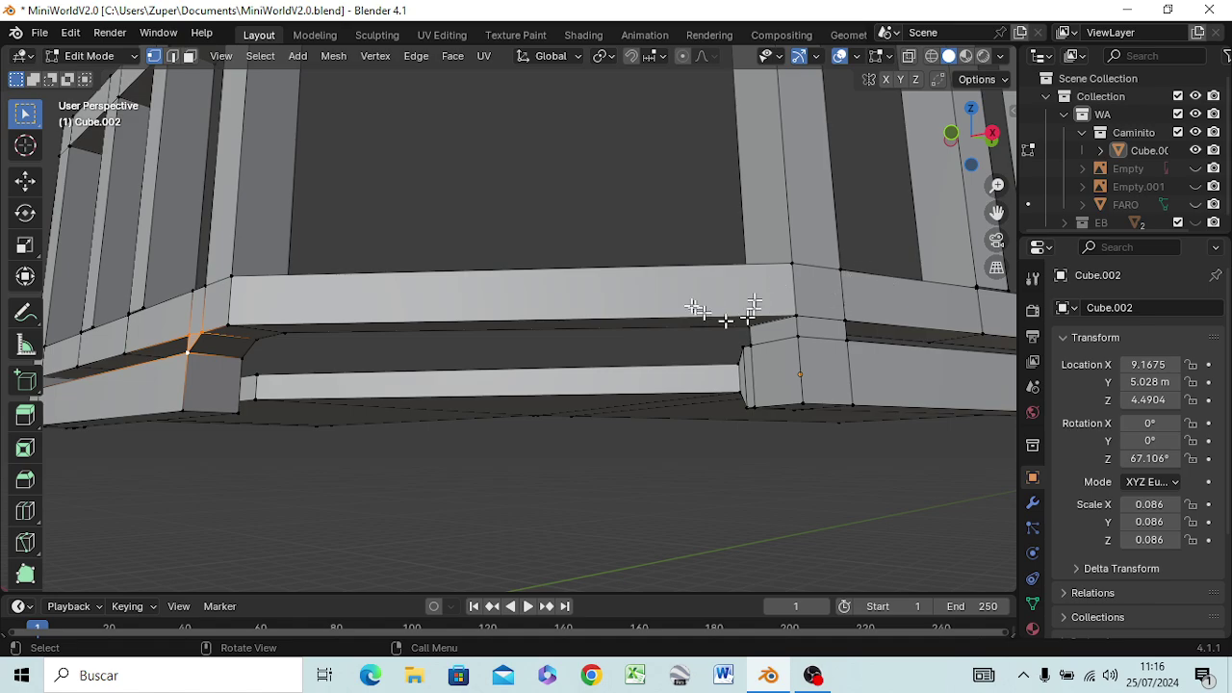
mouse_move(611, 278)
middle_down()
mouse_move(690, 414)
mouse_move(673, 385)
mouse_move(632, 405)
mouse_move(369, 416)
middle_up()
mouse_move(358, 375)
middle_down()
mouse_move(371, 427)
mouse_move(413, 481)
mouse_move(550, 308)
mouse_move(571, 224)
mouse_move(611, 189)
mouse_move(594, 189)
mouse_move(577, 275)
mouse_move(599, 325)
mouse_move(665, 314)
middle_up()
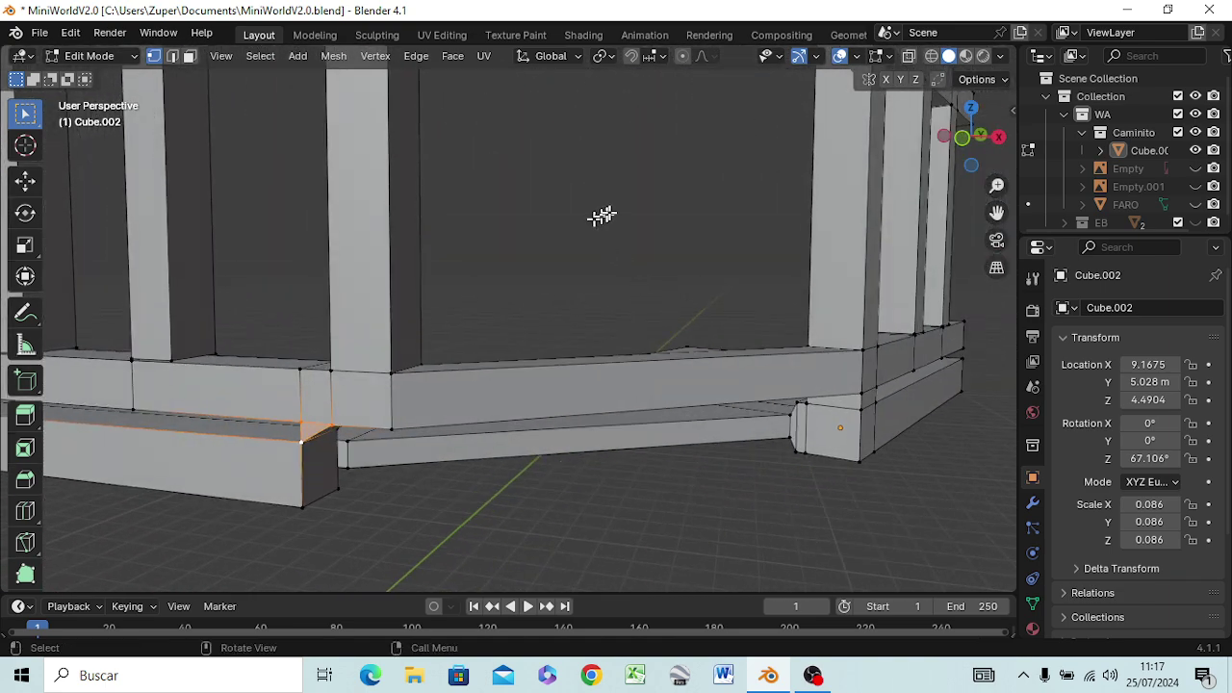
scroll(624, 210, down, 3)
scroll(629, 215, down, 3)
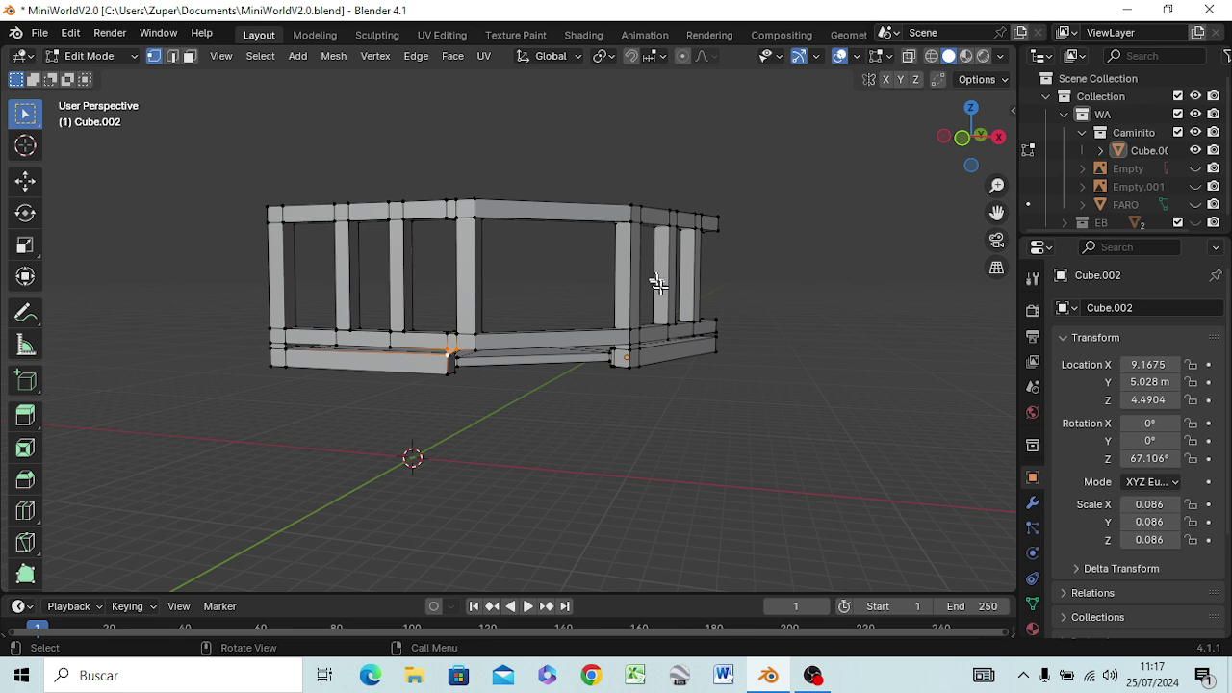
mouse_move(800, 286)
middle_down()
mouse_move(715, 292)
mouse_move(723, 279)
mouse_move(778, 261)
mouse_move(778, 283)
mouse_move(723, 347)
mouse_move(641, 302)
middle_up()
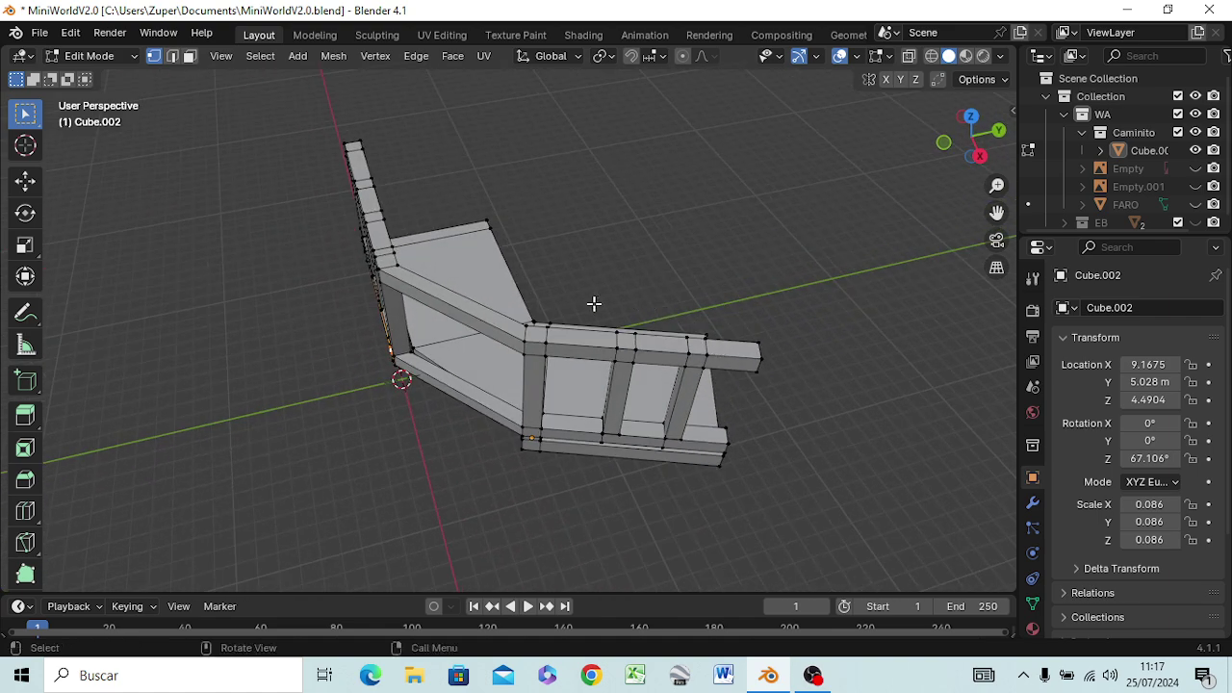
- Switch to front orthographic view, deselect, and hide the Empty.001 reference
key(KP_1)
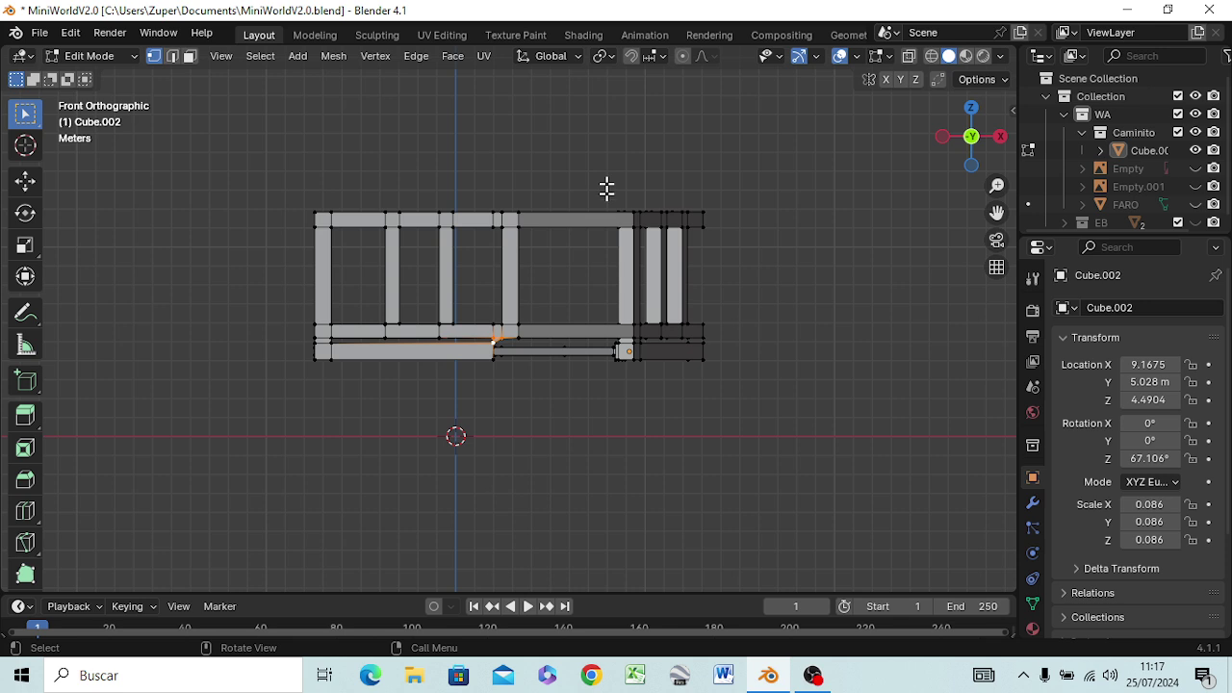
click(541, 426)
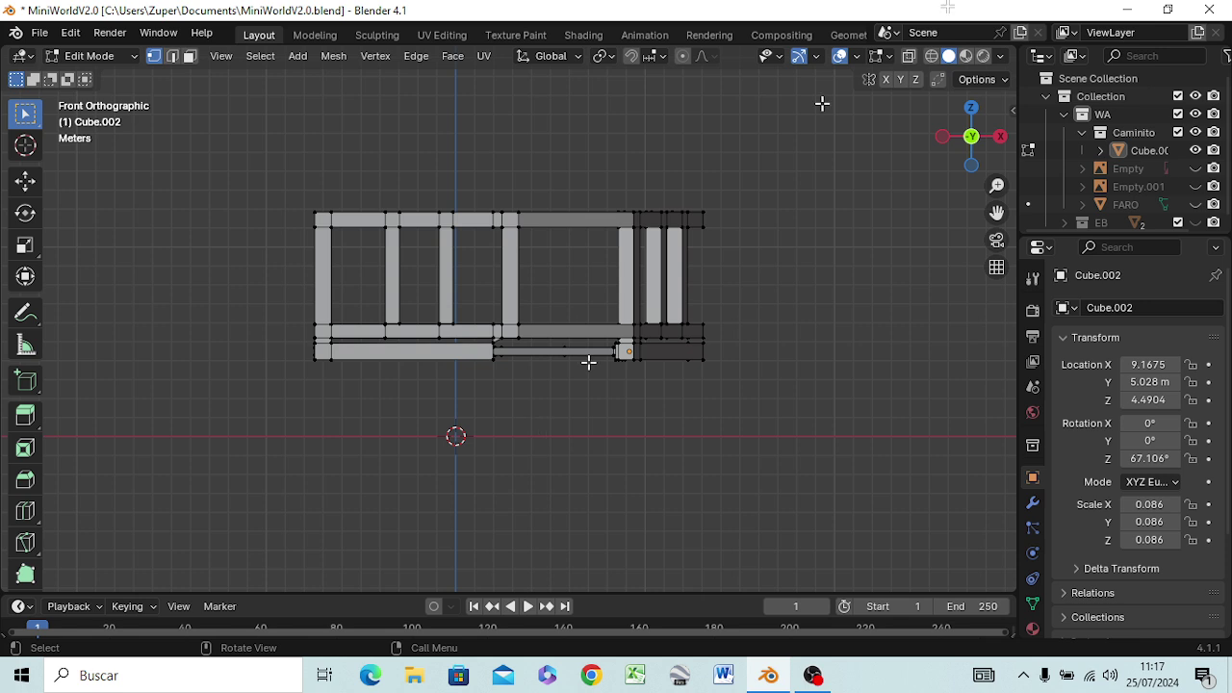
click(1194, 185)
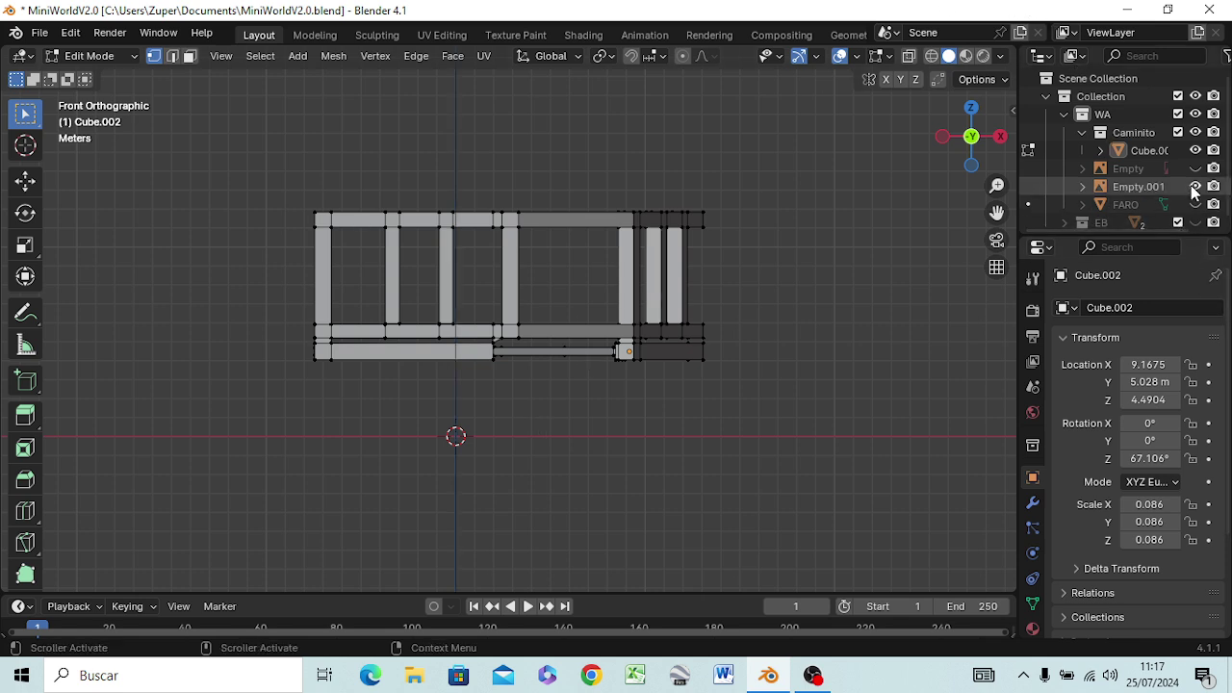
click(1194, 186)
- Show the Empty reference image and switch to Wireframe shading
click(1194, 169)
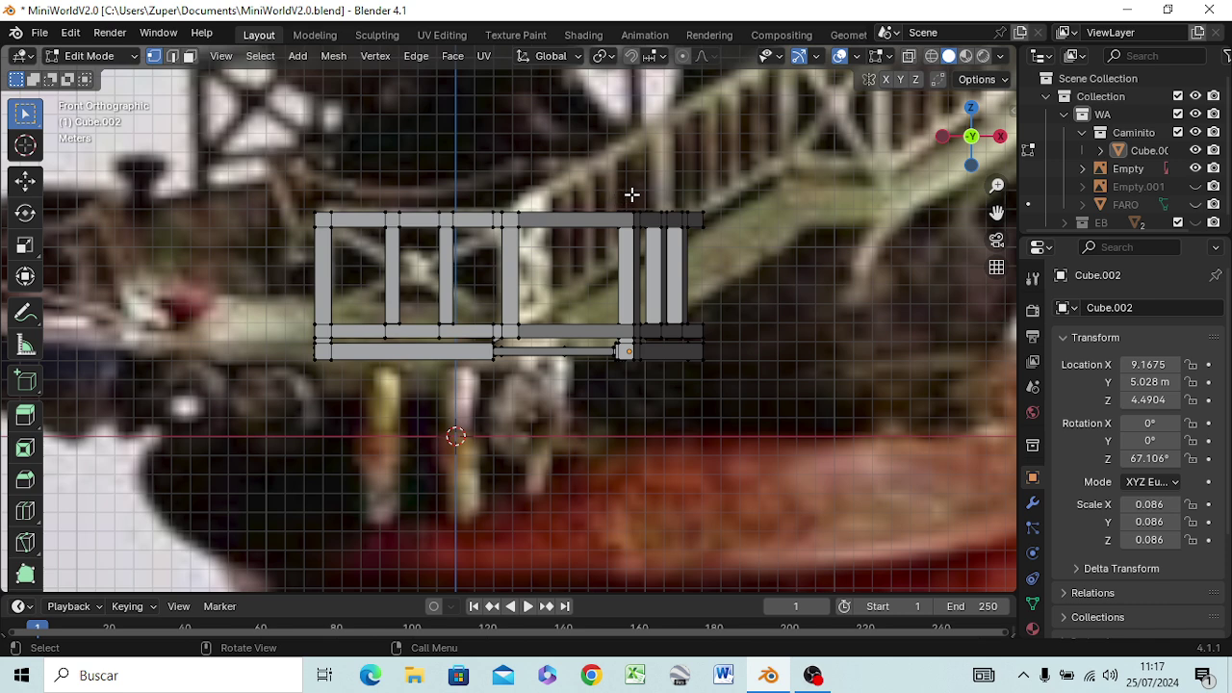
key(z)
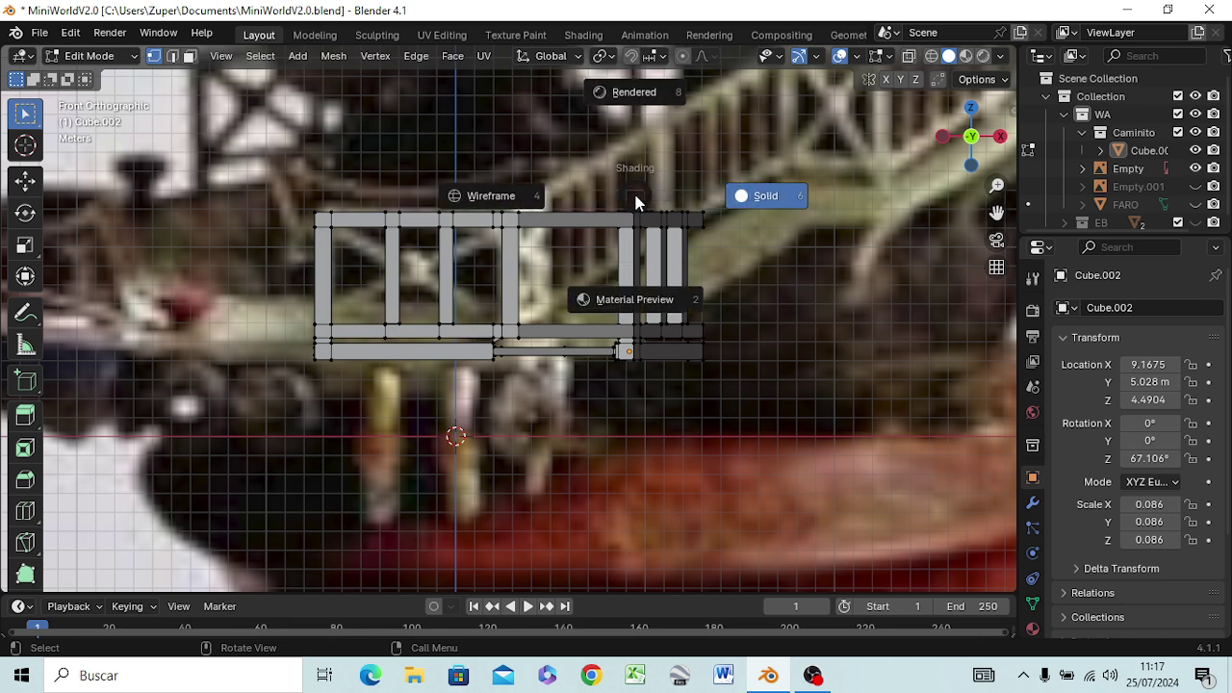
click(510, 200)
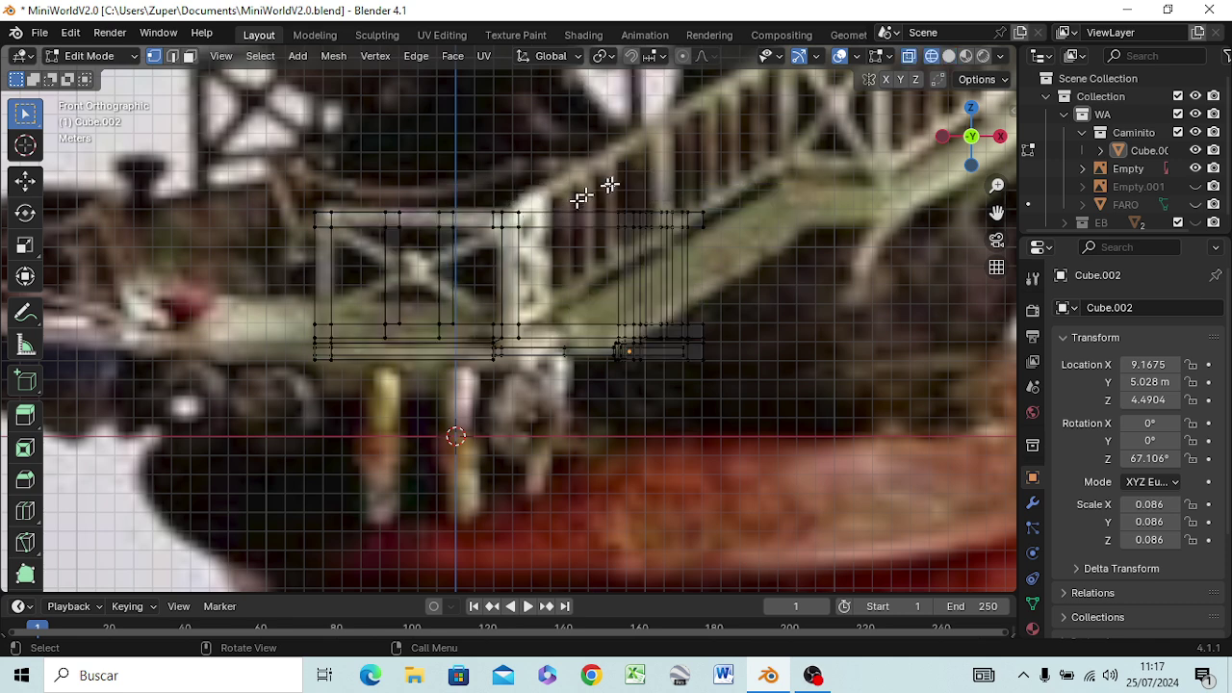
- Move the right-hand railing section up-left onto the angled railing in the reference
drag(612, 183, 739, 400)
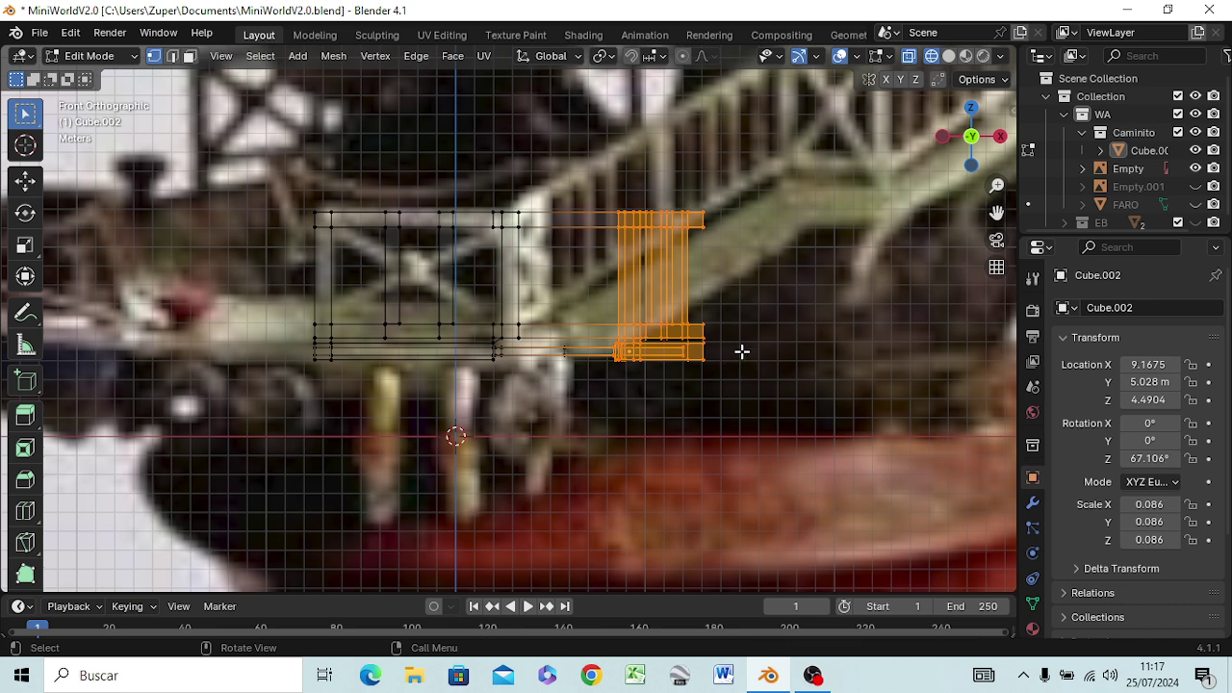
key(g)
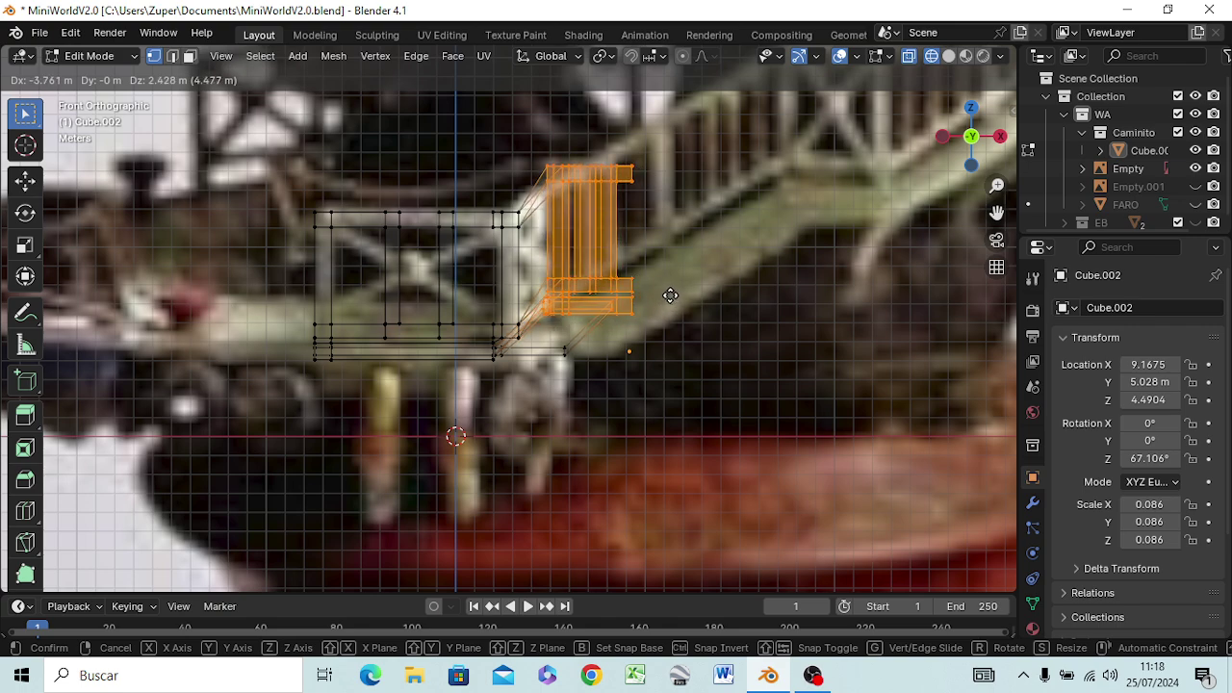
click(670, 295)
mouse_move(702, 294)
middle_down()
mouse_move(756, 399)
mouse_move(819, 421)
mouse_move(817, 407)
mouse_move(926, 367)
mouse_move(934, 352)
mouse_move(664, 404)
mouse_move(571, 387)
mouse_move(581, 307)
mouse_move(611, 348)
mouse_move(612, 304)
mouse_move(728, 388)
mouse_move(811, 357)
middle_up()
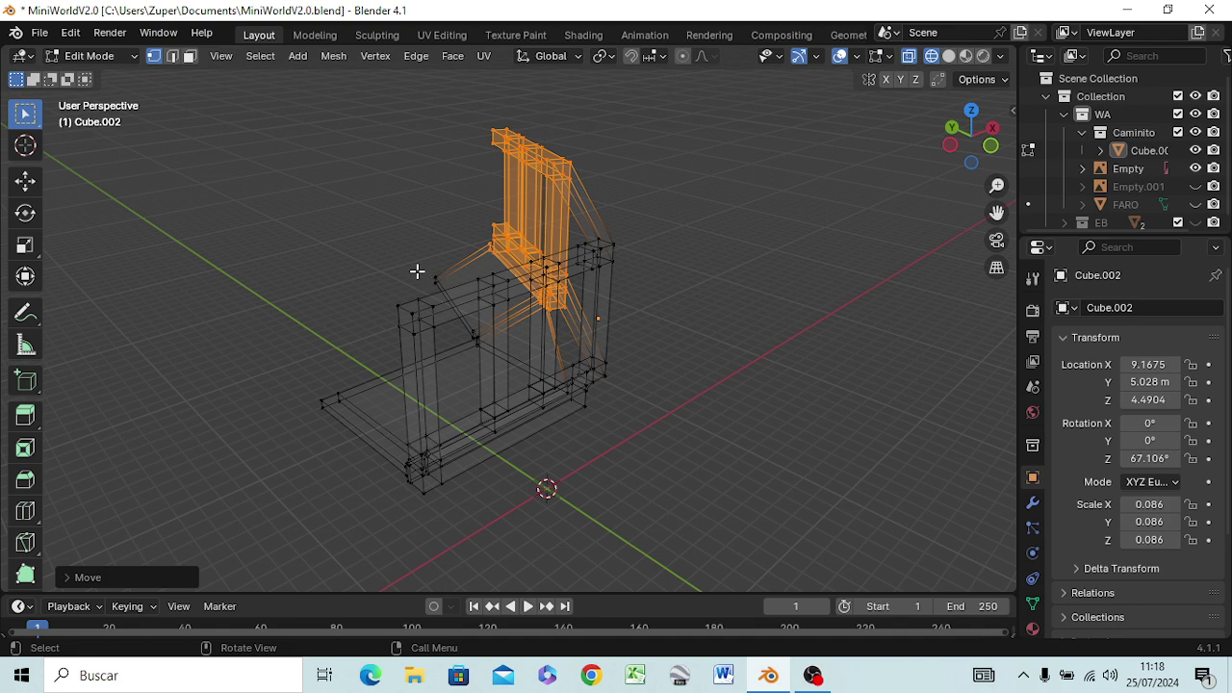
- Box-select the outer and central floor edges and pull them outward
middle_drag(402, 277, 453, 295)
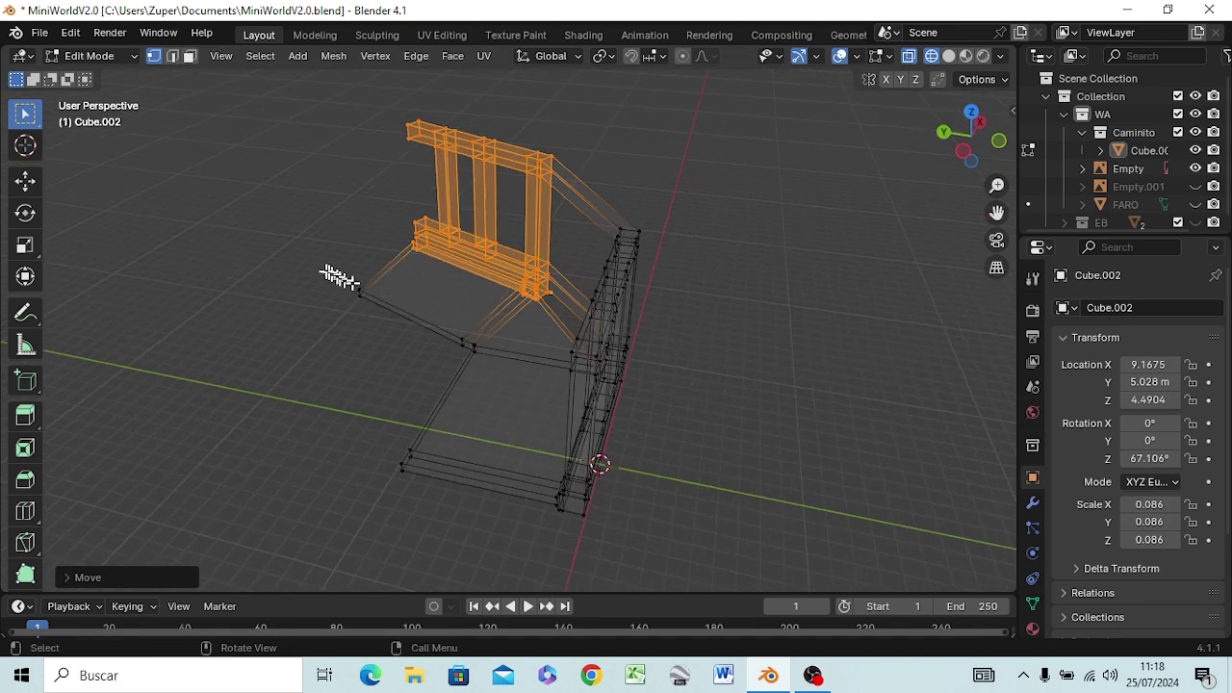
key(b)
drag(332, 277, 412, 330)
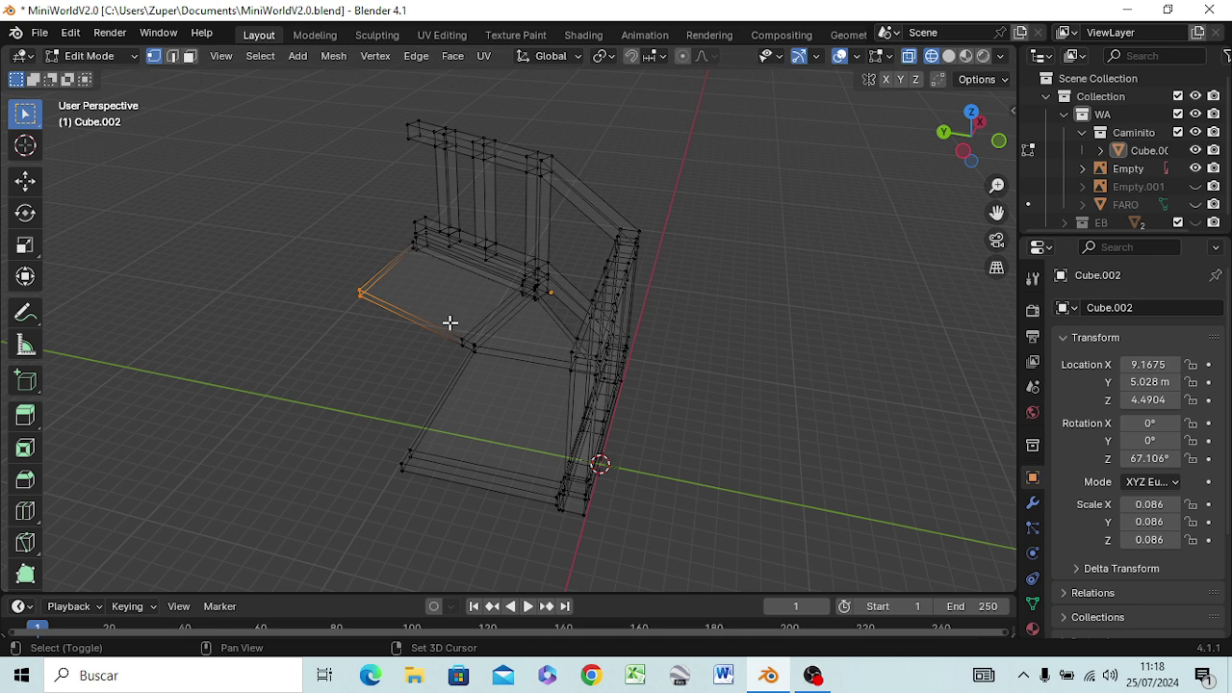
shift+drag(448, 322, 481, 361)
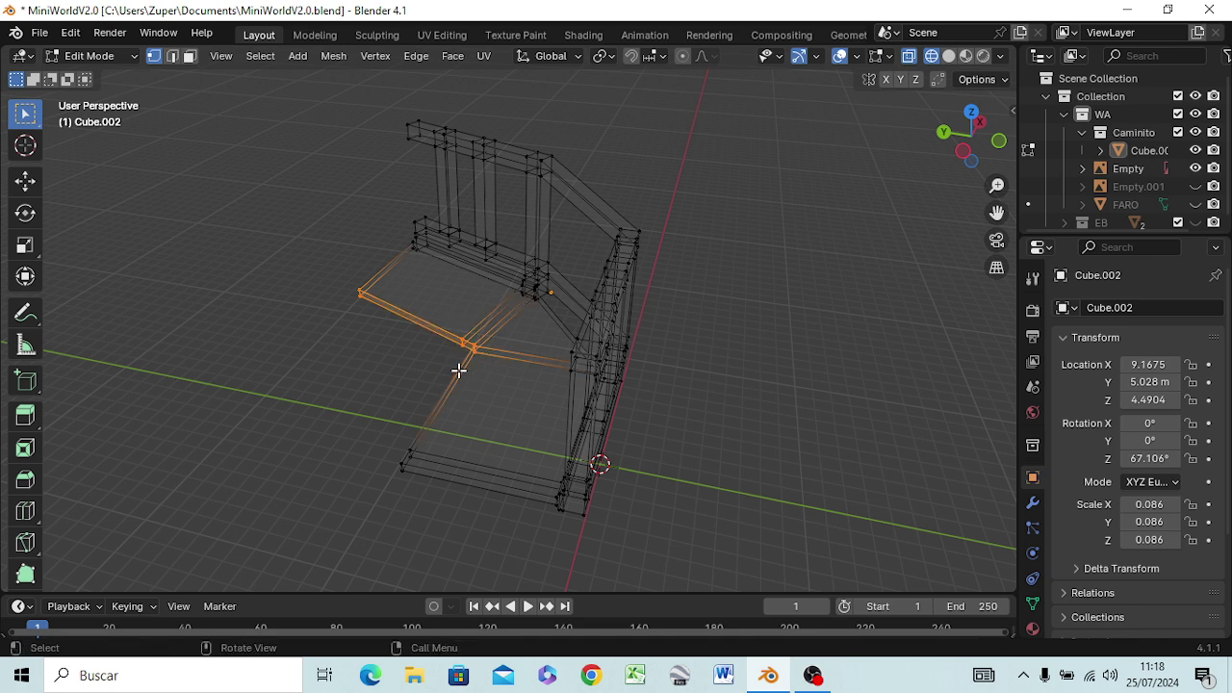
key(g)
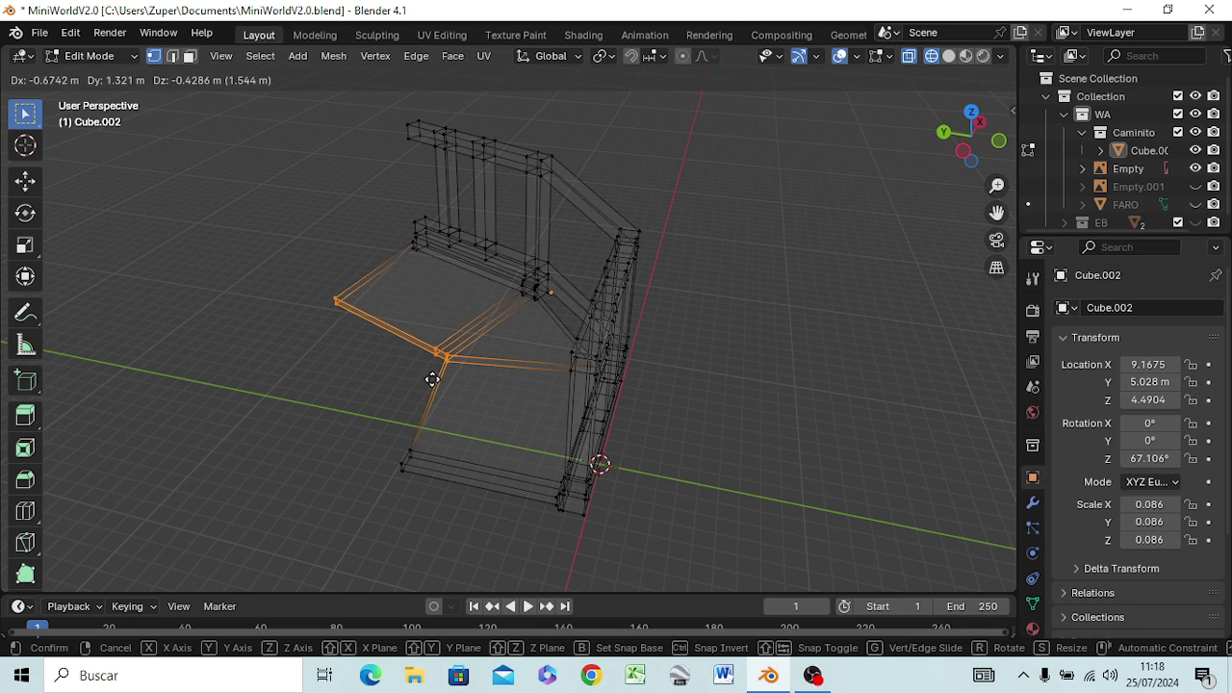
click(431, 379)
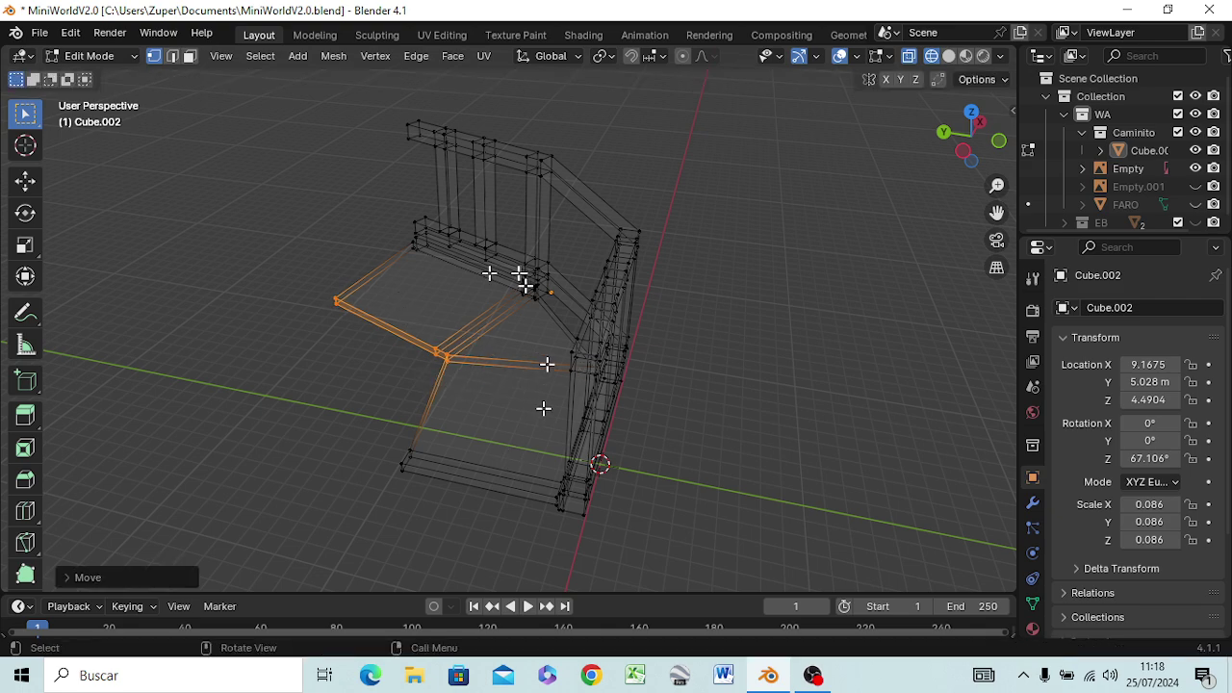
- Switch the viewport back to Solid shading
mouse_move(761, 283)
middle_down()
mouse_move(777, 277)
mouse_move(519, 250)
mouse_move(481, 196)
mouse_move(502, 246)
middle_up()
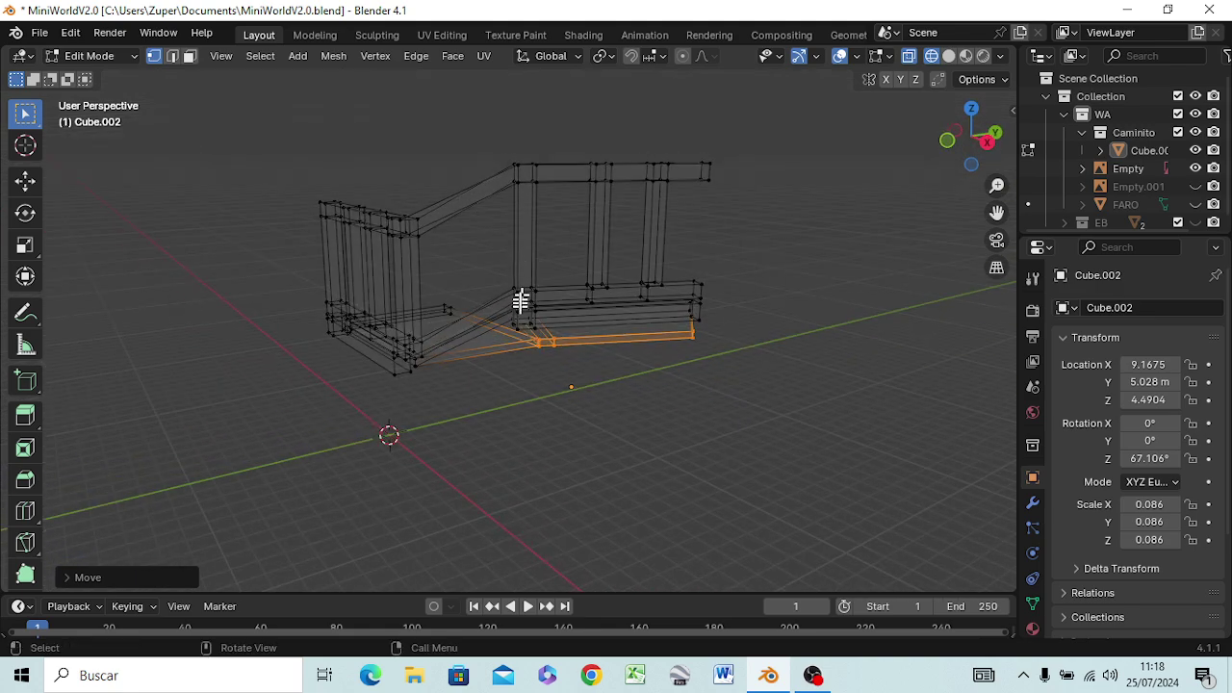
mouse_move(489, 383)
middle_down()
mouse_move(789, 404)
mouse_move(815, 366)
middle_up()
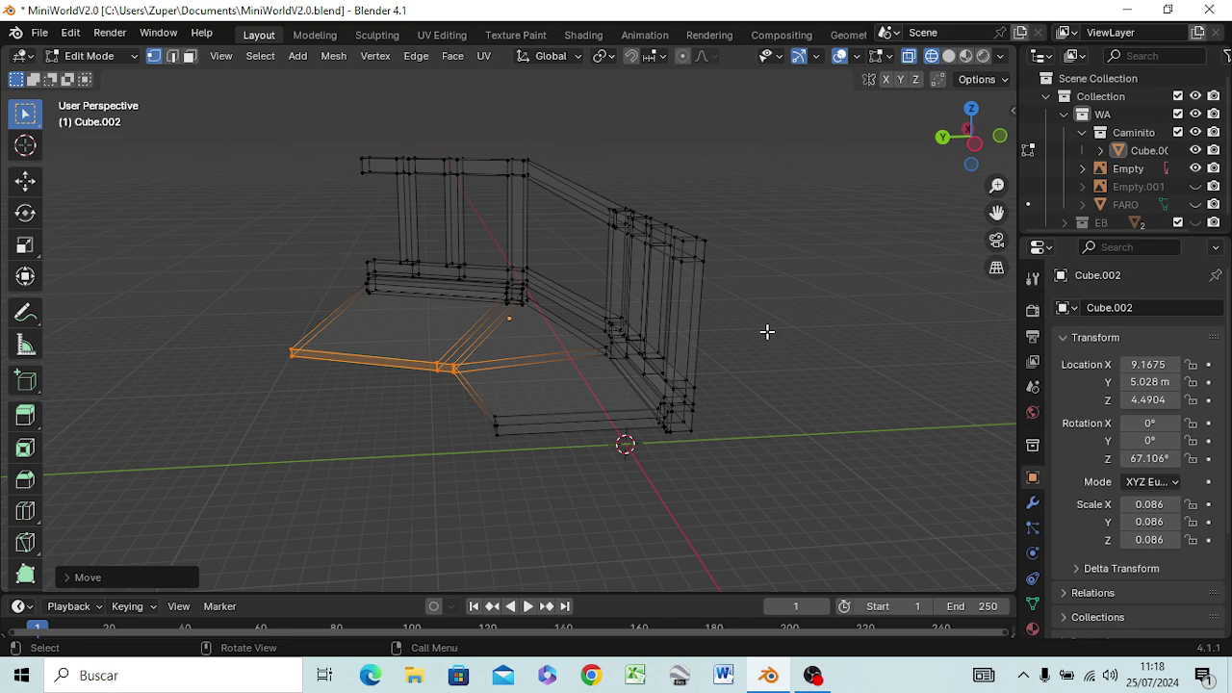
key(z)
click(909, 333)
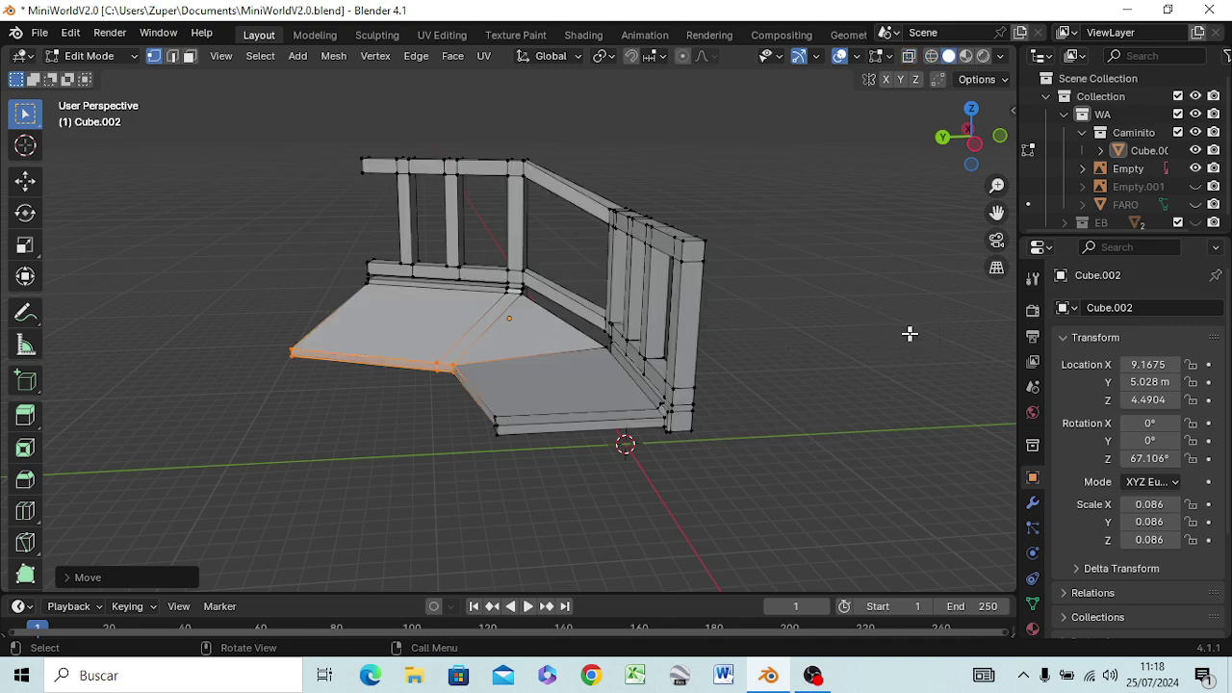
- Select the lower front rail edge and its strip face, viewed from below
mouse_move(597, 412)
middle_down()
mouse_move(782, 373)
mouse_move(588, 432)
mouse_move(413, 402)
mouse_move(308, 402)
mouse_move(206, 468)
mouse_move(275, 413)
mouse_move(291, 352)
middle_up()
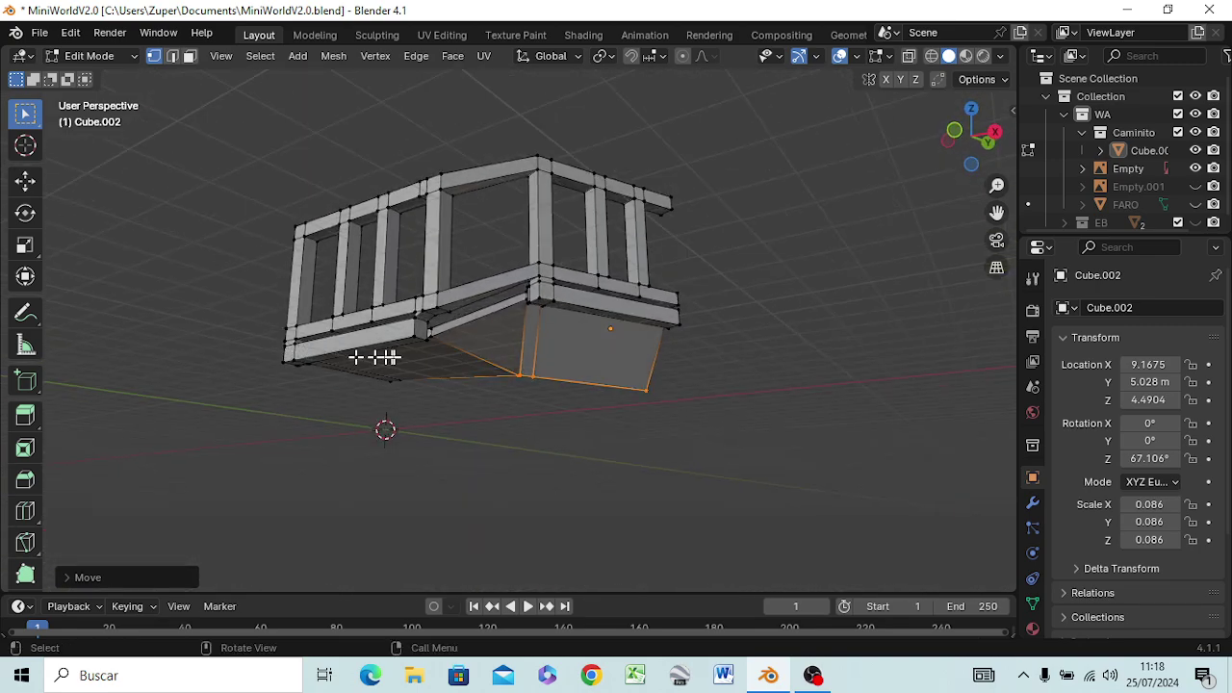
mouse_move(376, 357)
middle_down()
mouse_move(472, 407)
mouse_move(472, 394)
middle_up()
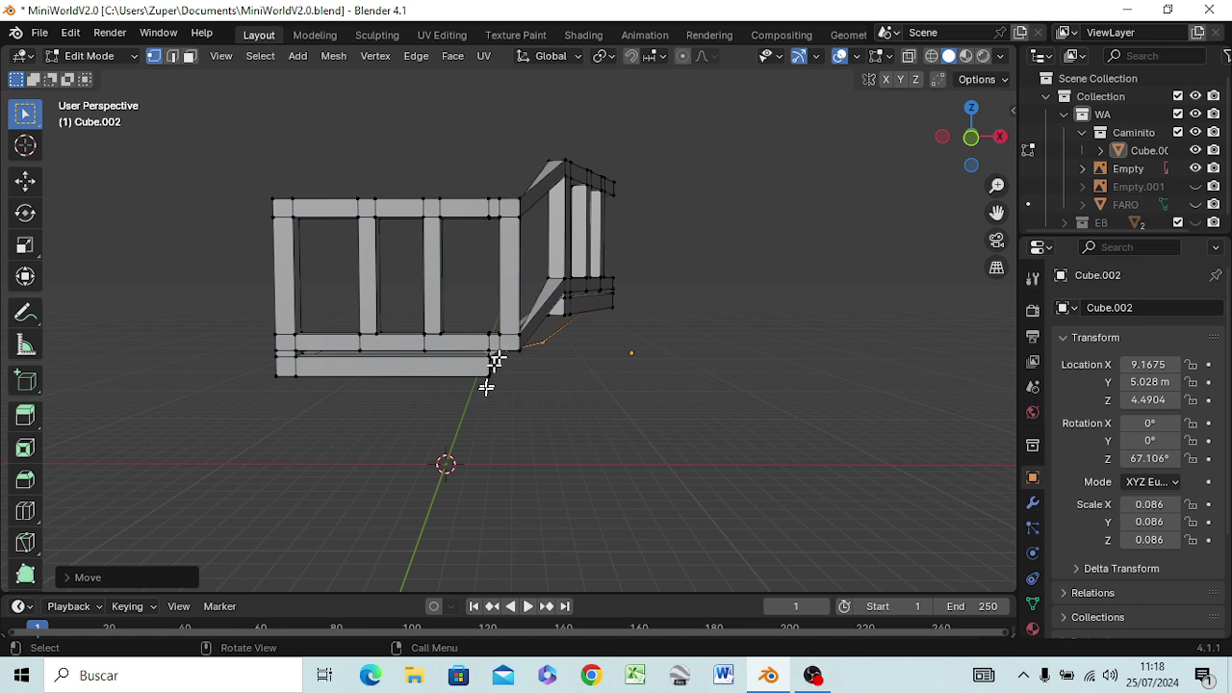
middle_drag(556, 333, 491, 284)
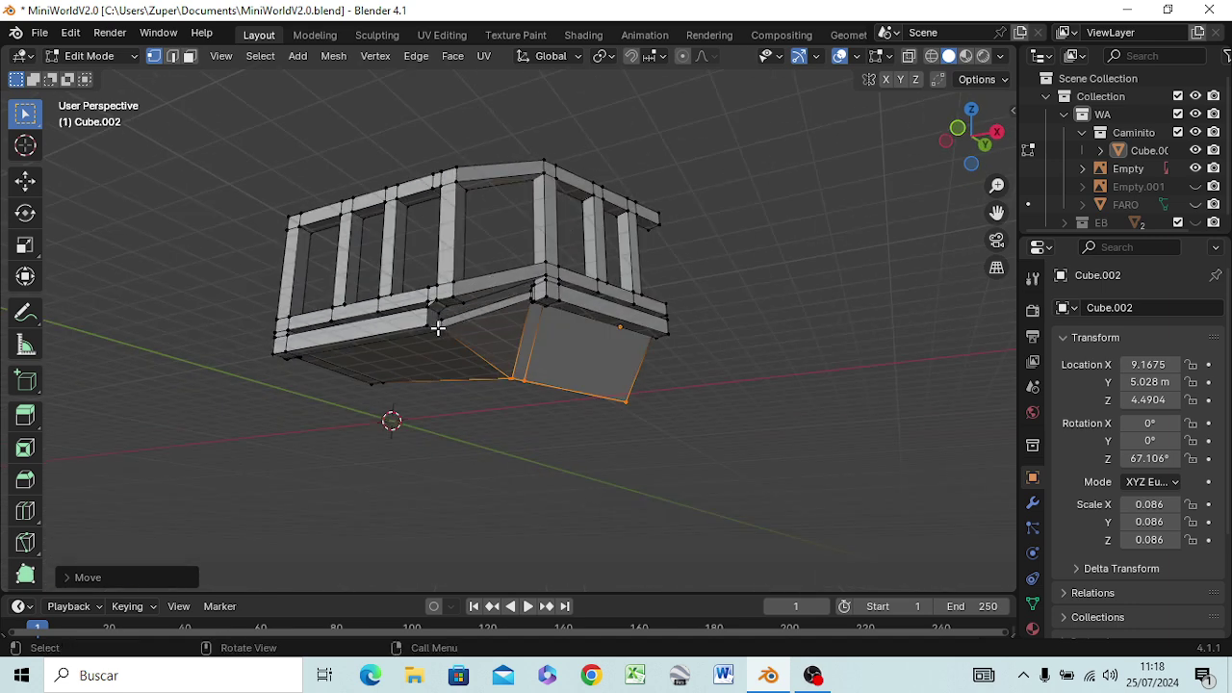
click(424, 328)
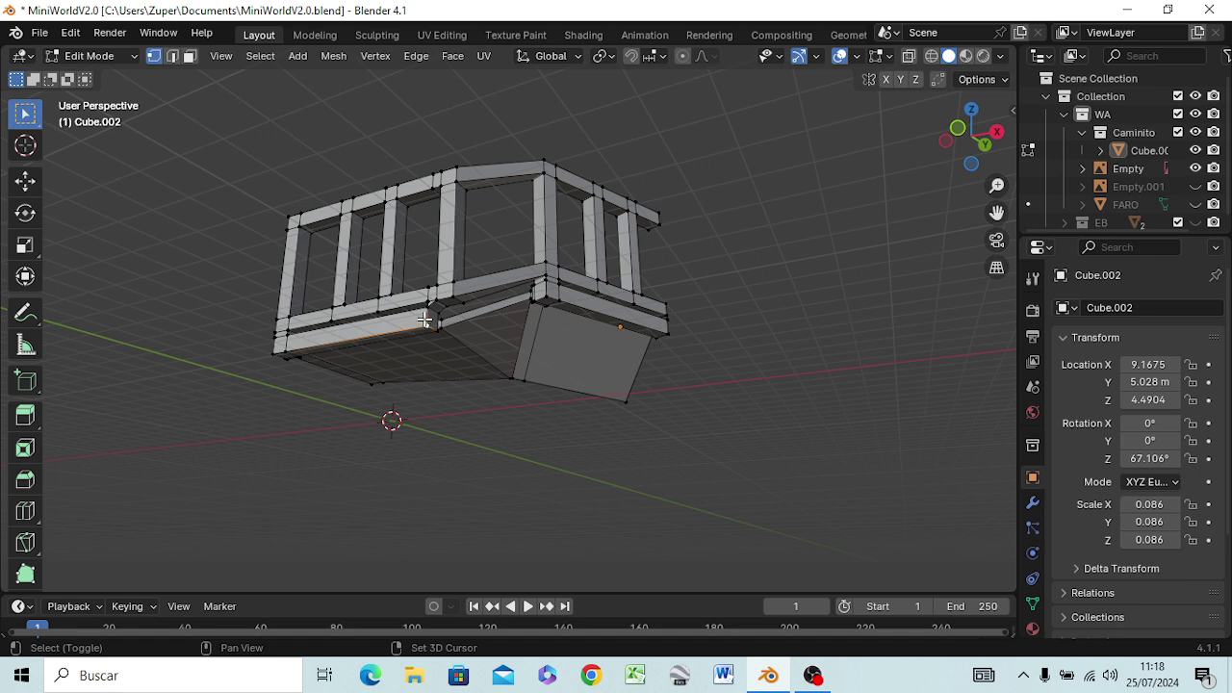
shift+click(429, 317)
shift+click(432, 318)
click(430, 329)
- Fill a face between the vertical edges on either side of the beam gap
scroll(434, 325, up, 3)
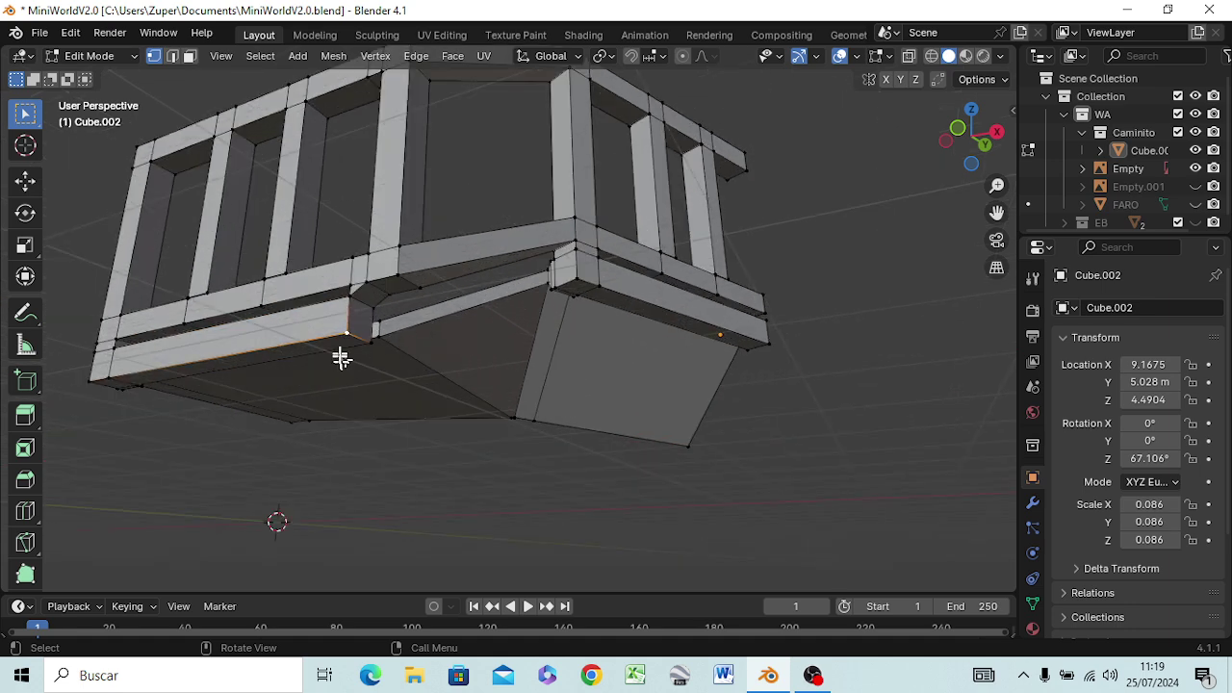
shift+click(366, 338)
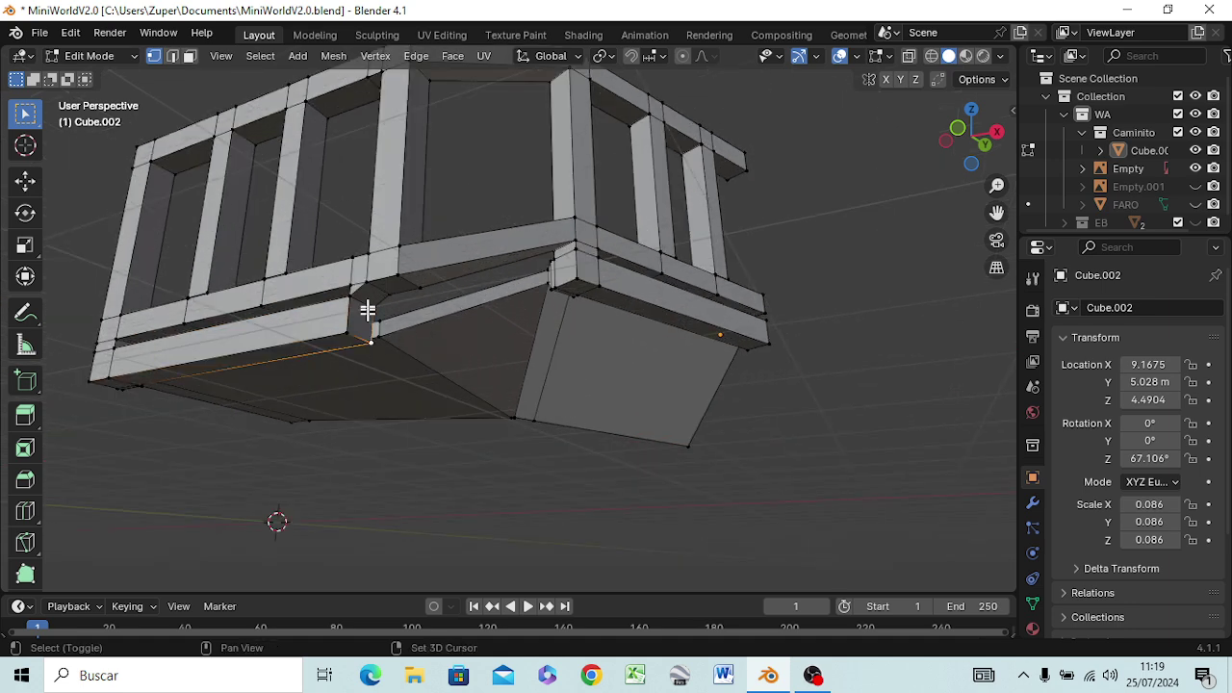
shift+click(365, 310)
shift+click(557, 279)
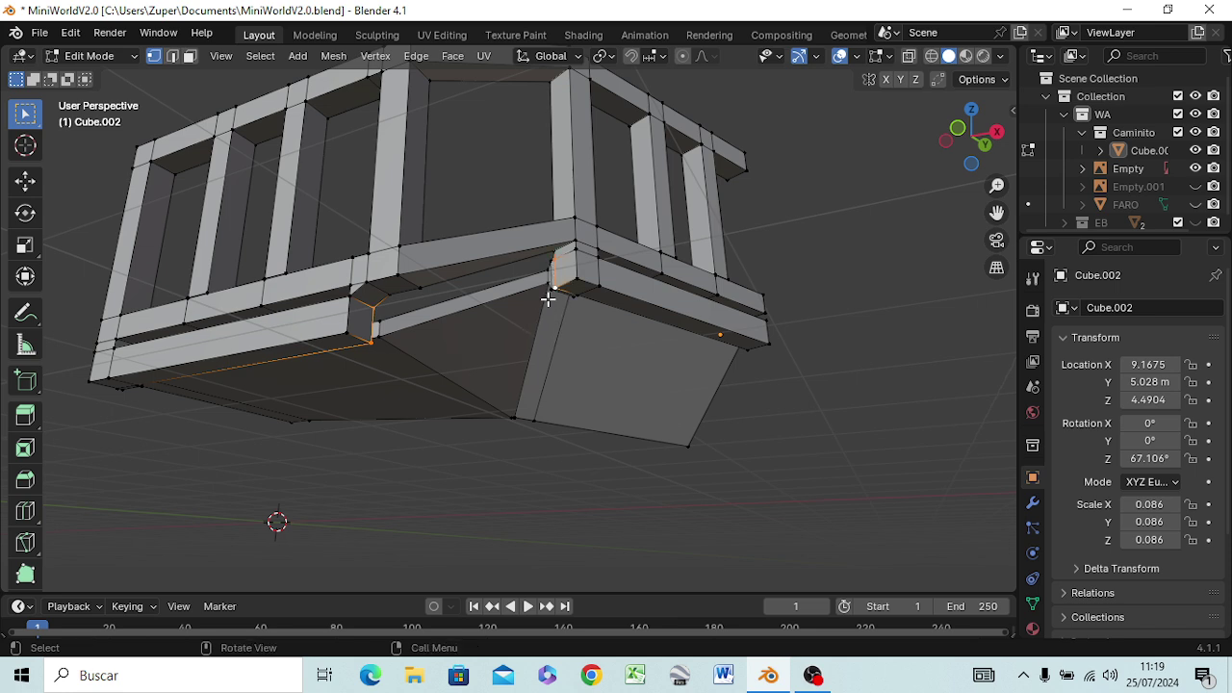
key(f)
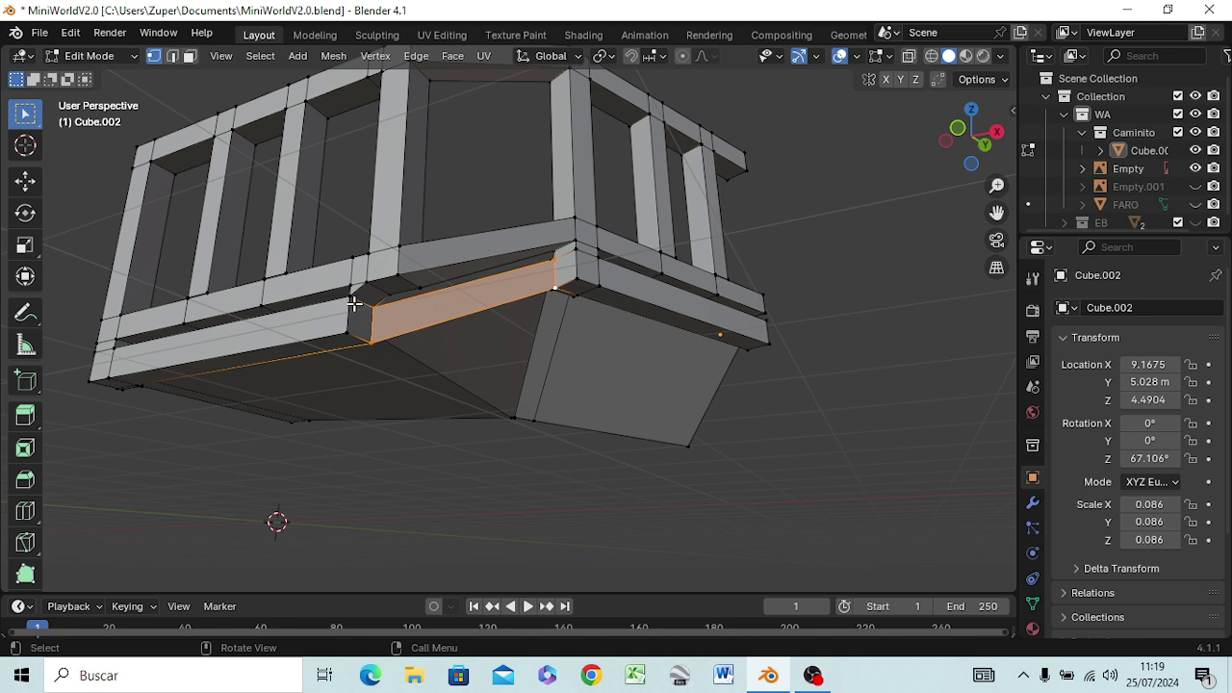
- Select the beam's top edge and its corner vertices at the bend
click(356, 309)
click(371, 311)
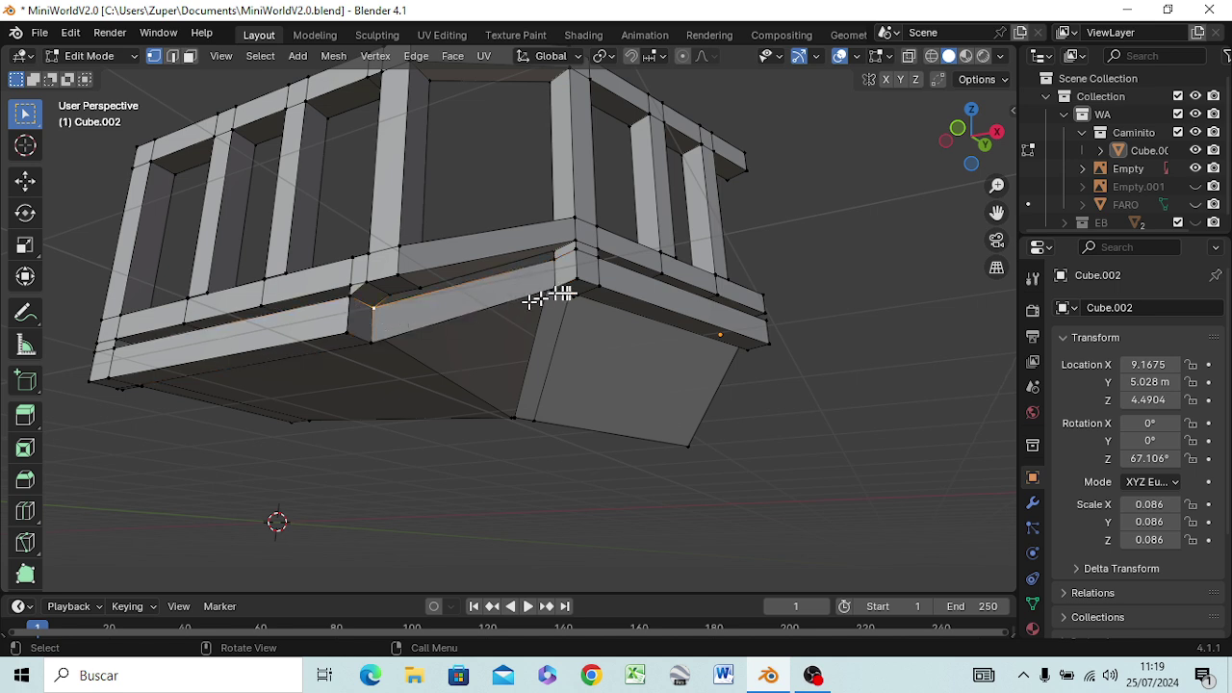
click(558, 262)
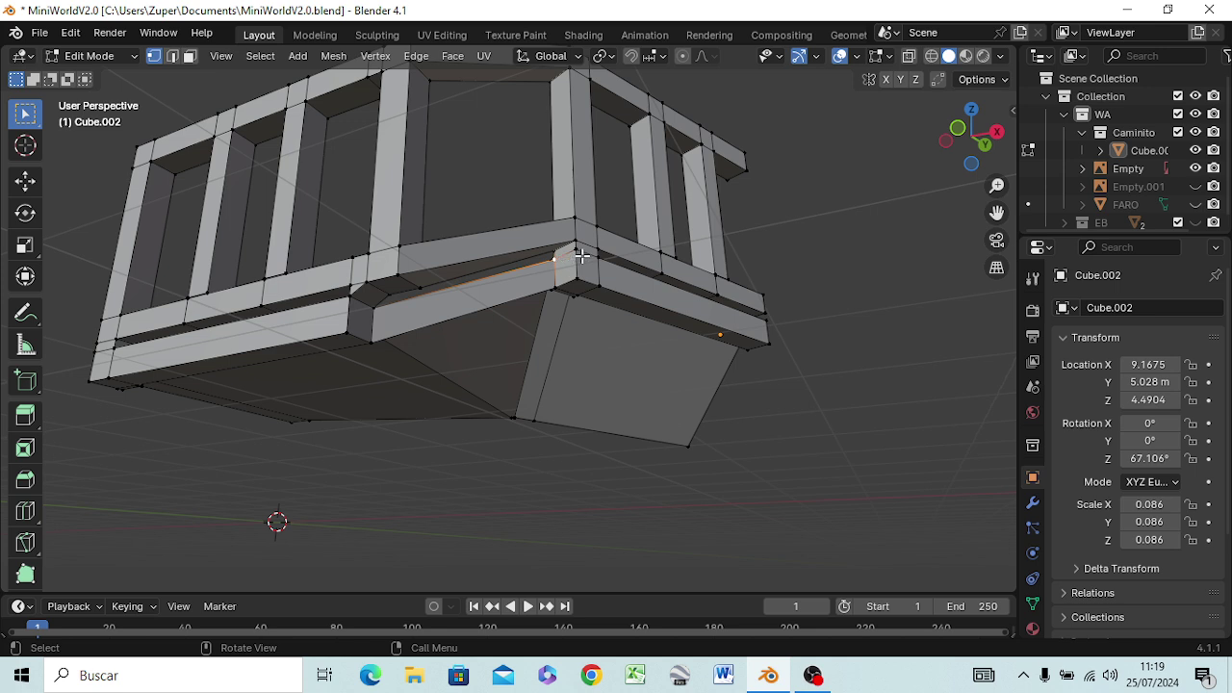
click(575, 255)
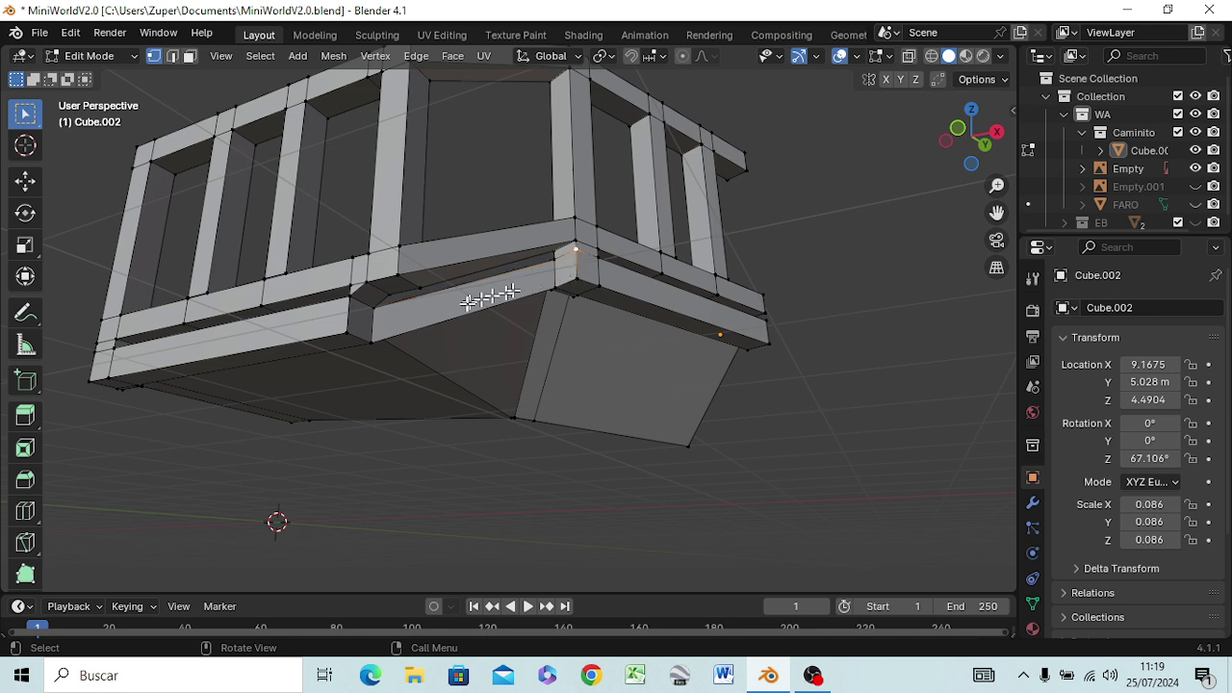
shift+click(373, 314)
shift+click(362, 306)
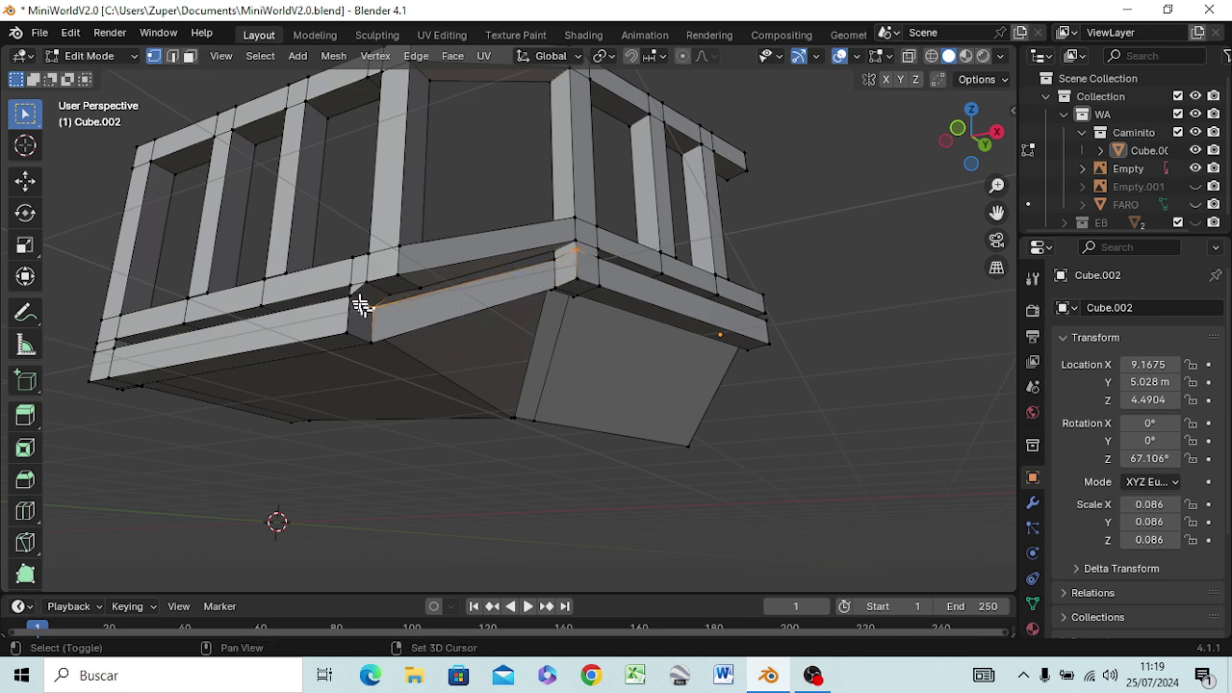
alt+shift+click(354, 302)
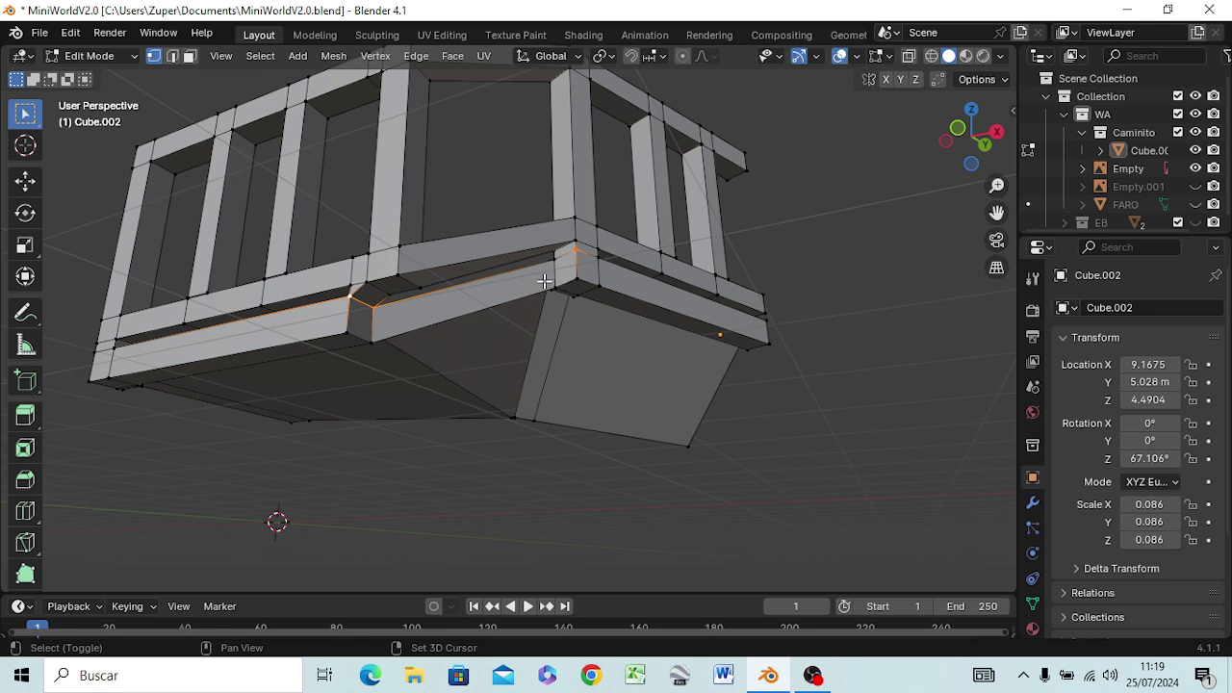
shift+click(556, 270)
shift+click(548, 278)
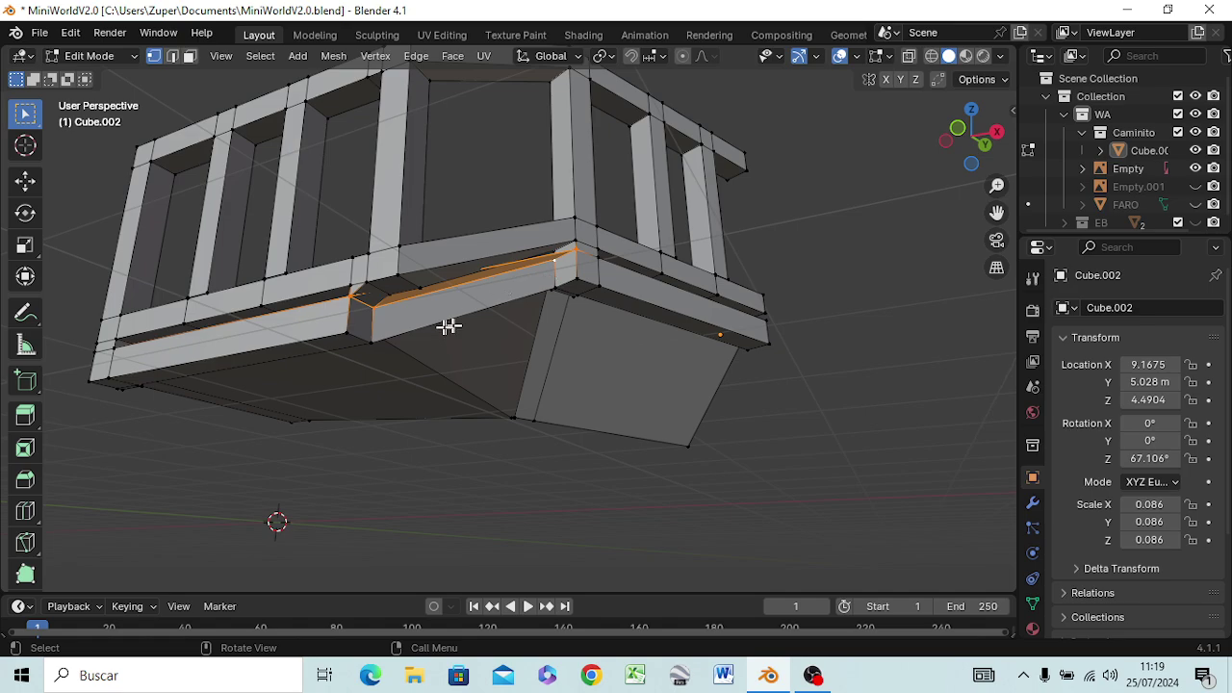
mouse_move(446, 314)
middle_down()
mouse_move(321, 569)
mouse_move(298, 581)
mouse_move(325, 481)
mouse_move(394, 433)
mouse_move(440, 372)
mouse_move(478, 279)
middle_up()
- Move the corner vertex so the lower rails join at the bend
click(417, 231)
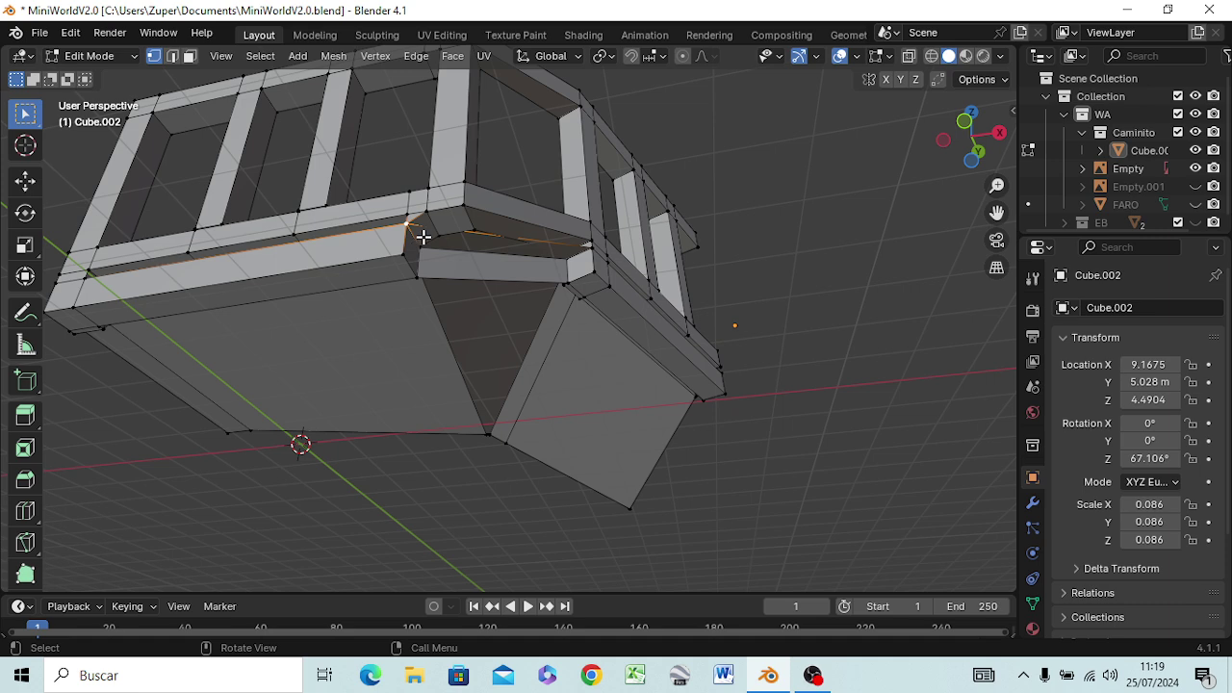
key(g)
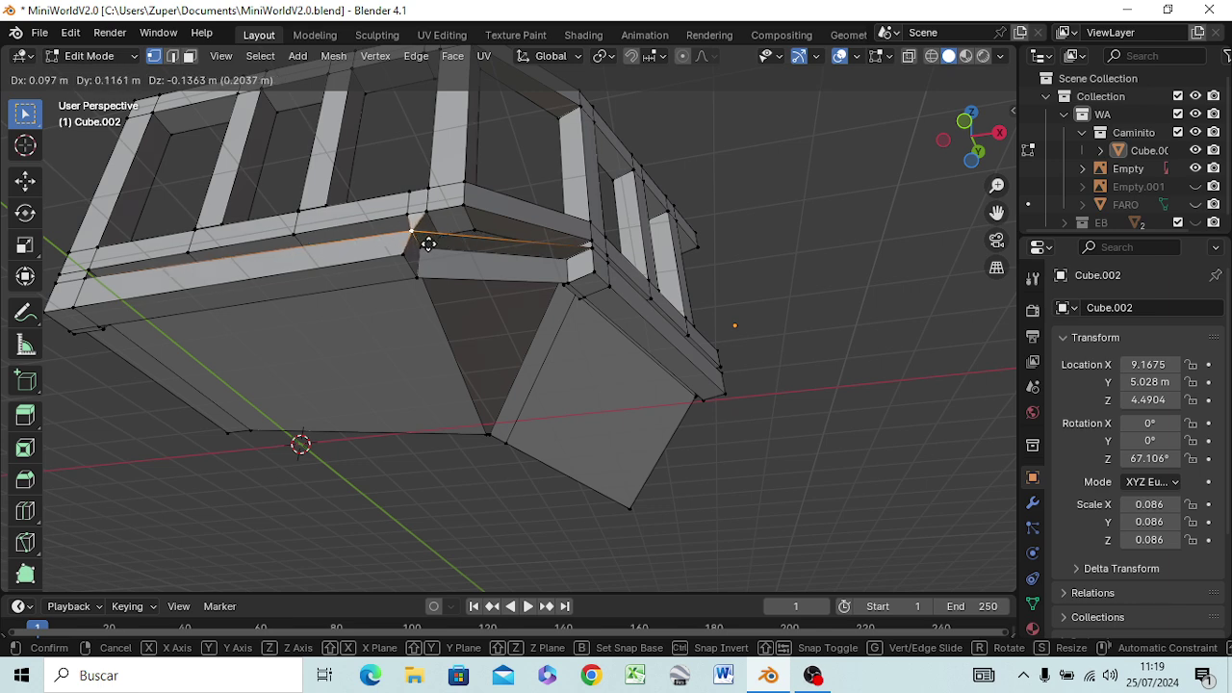
click(428, 242)
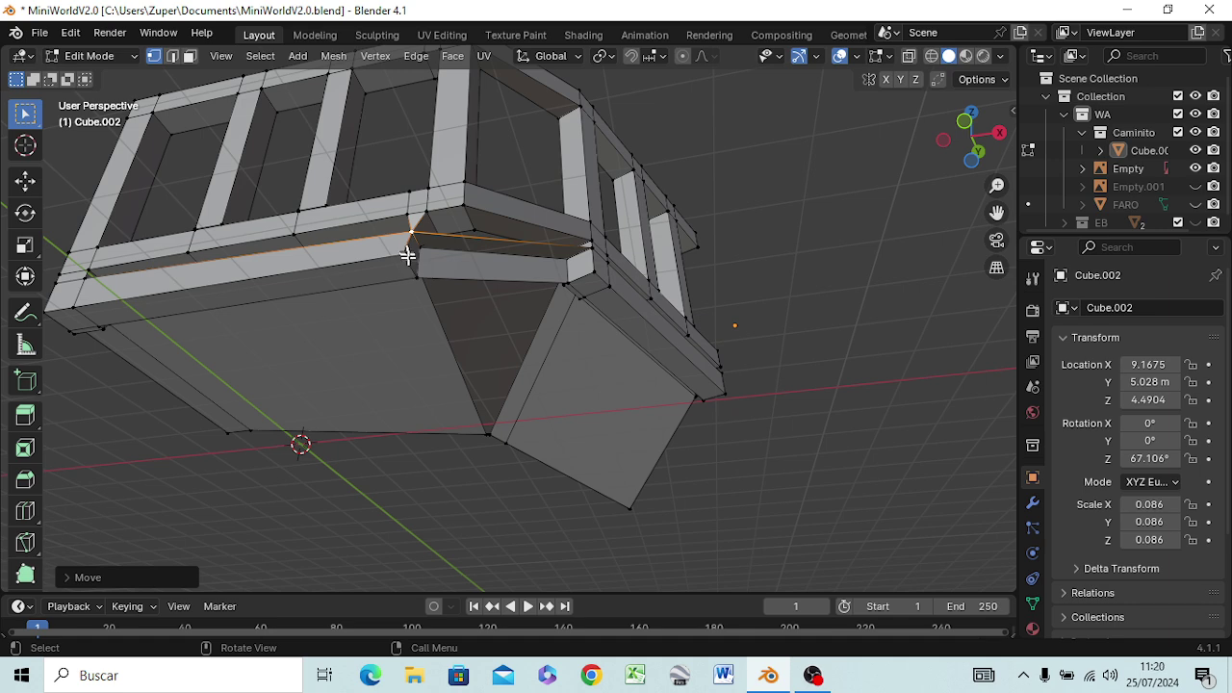
- Select the vertices enclosing the rail gap at the corner
click(408, 258)
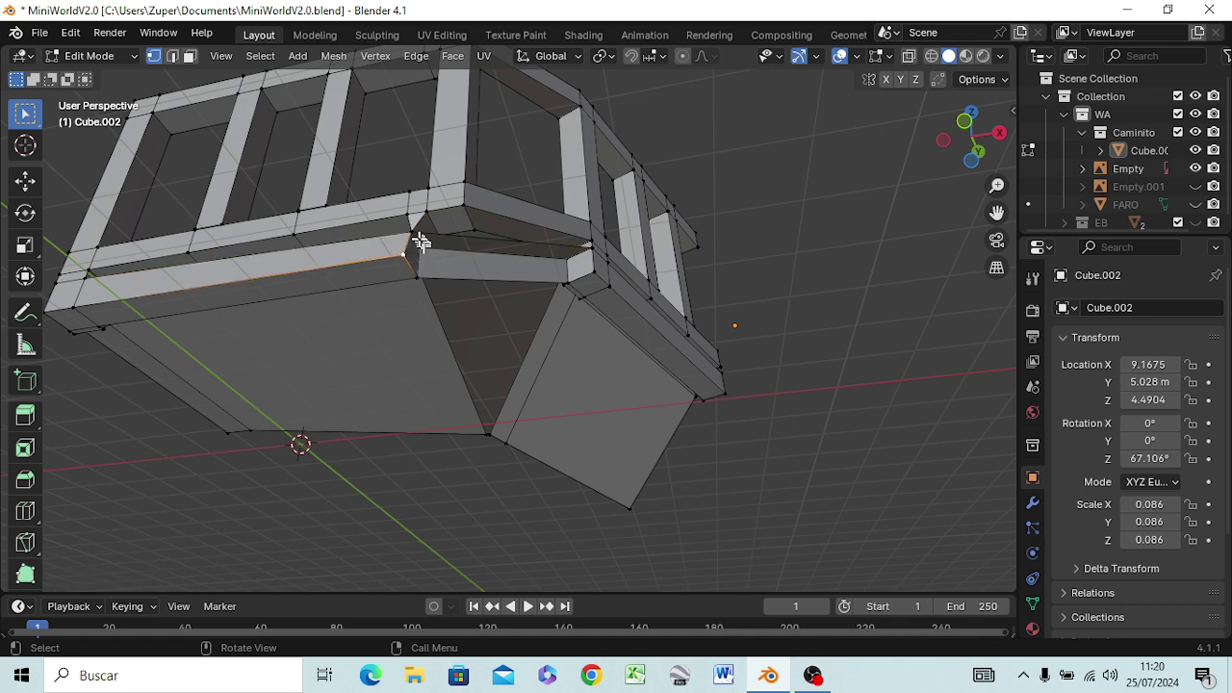
shift+click(414, 235)
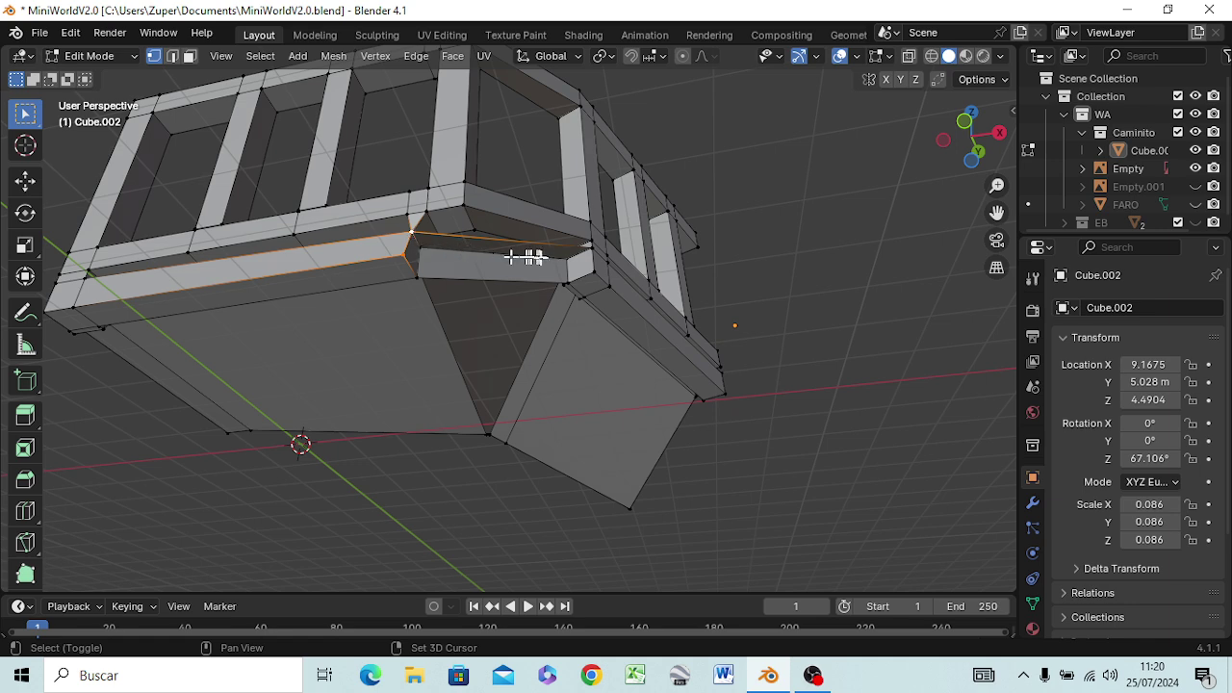
shift+click(583, 250)
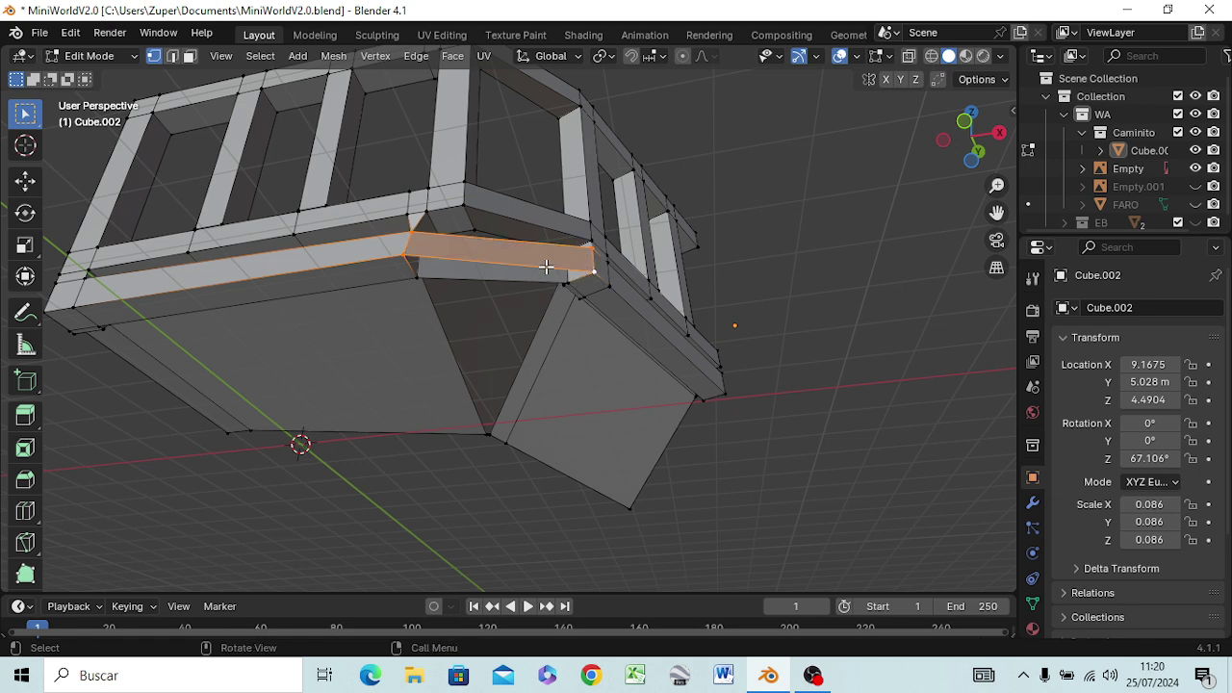
alt+click(409, 278)
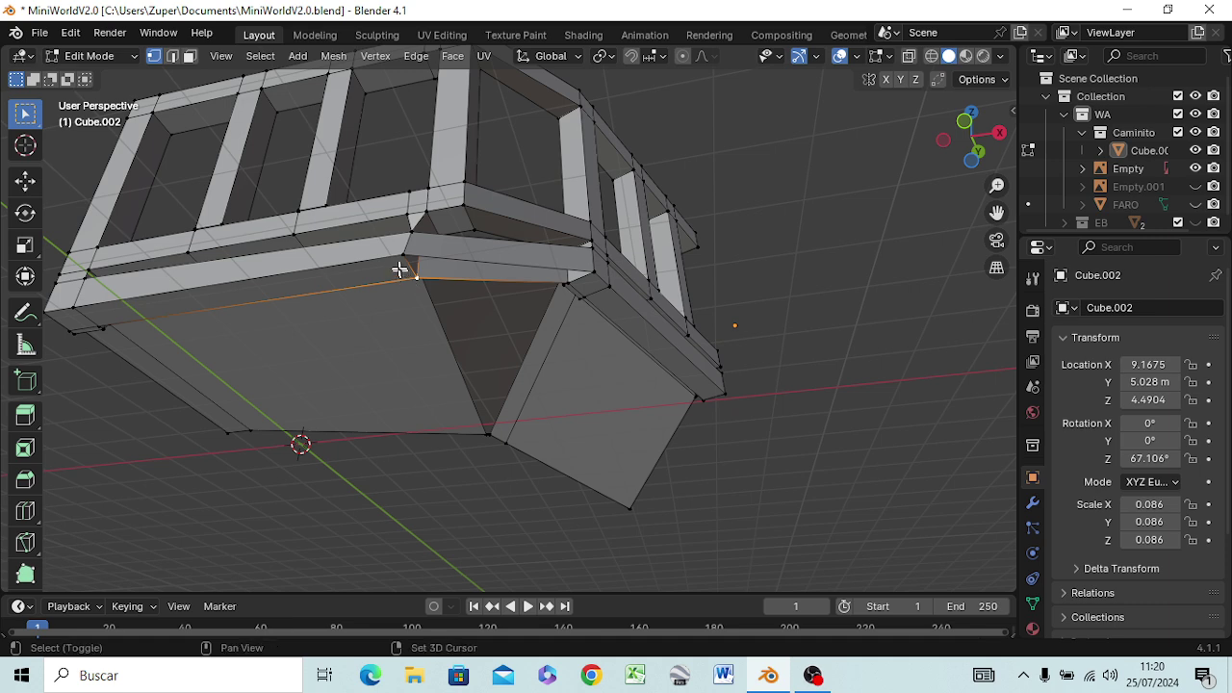
shift+click(400, 258)
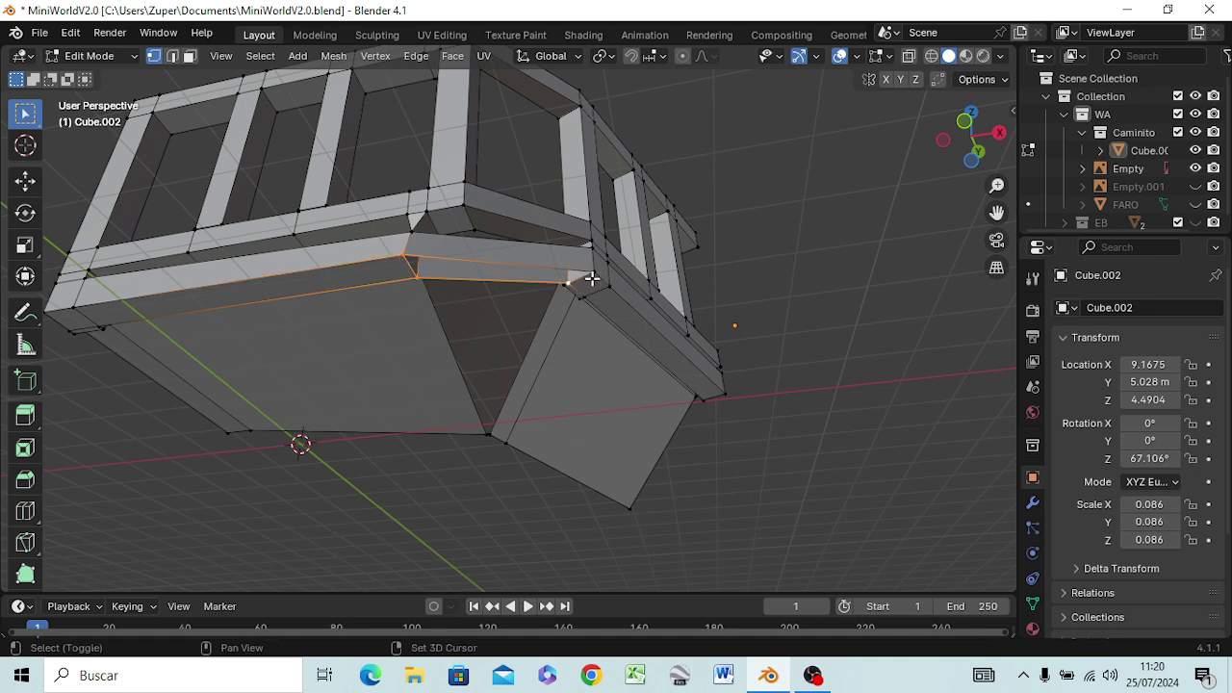
shift+click(595, 276)
shift+click(577, 284)
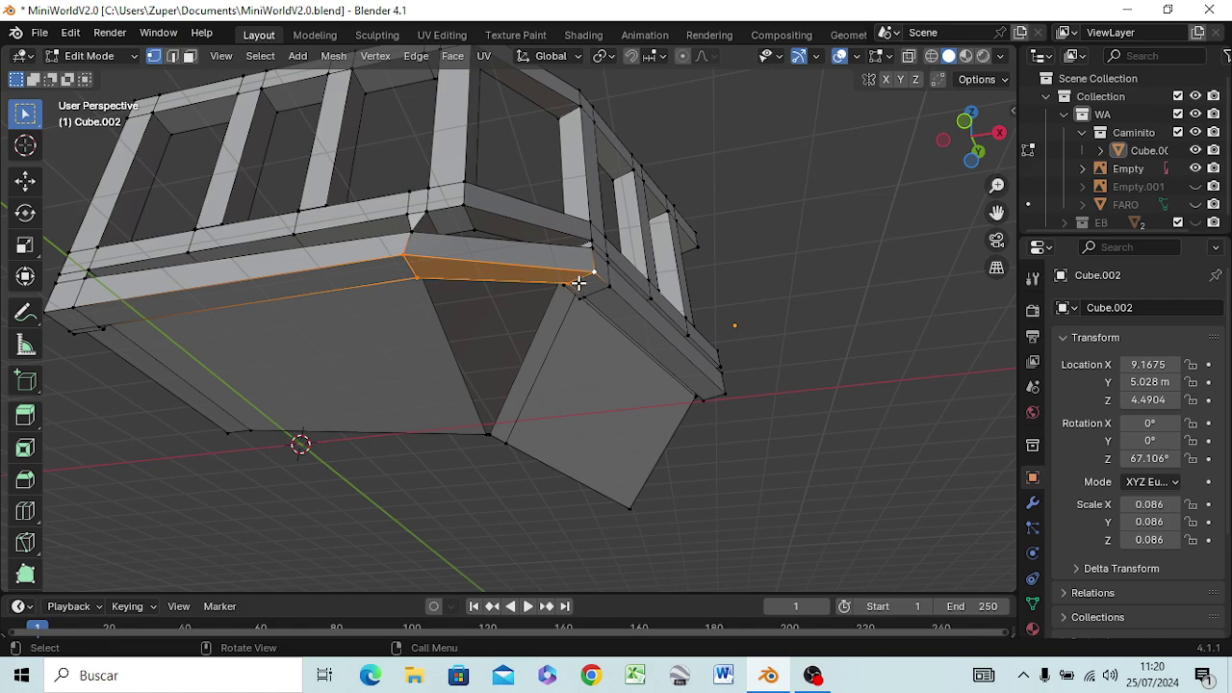
mouse_move(599, 274)
middle_down()
mouse_move(610, 302)
mouse_move(550, 333)
mouse_move(482, 308)
mouse_move(477, 356)
mouse_move(530, 393)
mouse_move(591, 372)
mouse_move(605, 413)
mouse_move(741, 443)
mouse_move(912, 367)
middle_up()
- Reposition the vertex at the corner post
mouse_move(999, 351)
middle_down()
mouse_move(486, 342)
mouse_move(468, 412)
mouse_move(599, 418)
mouse_move(635, 399)
mouse_move(624, 366)
middle_up()
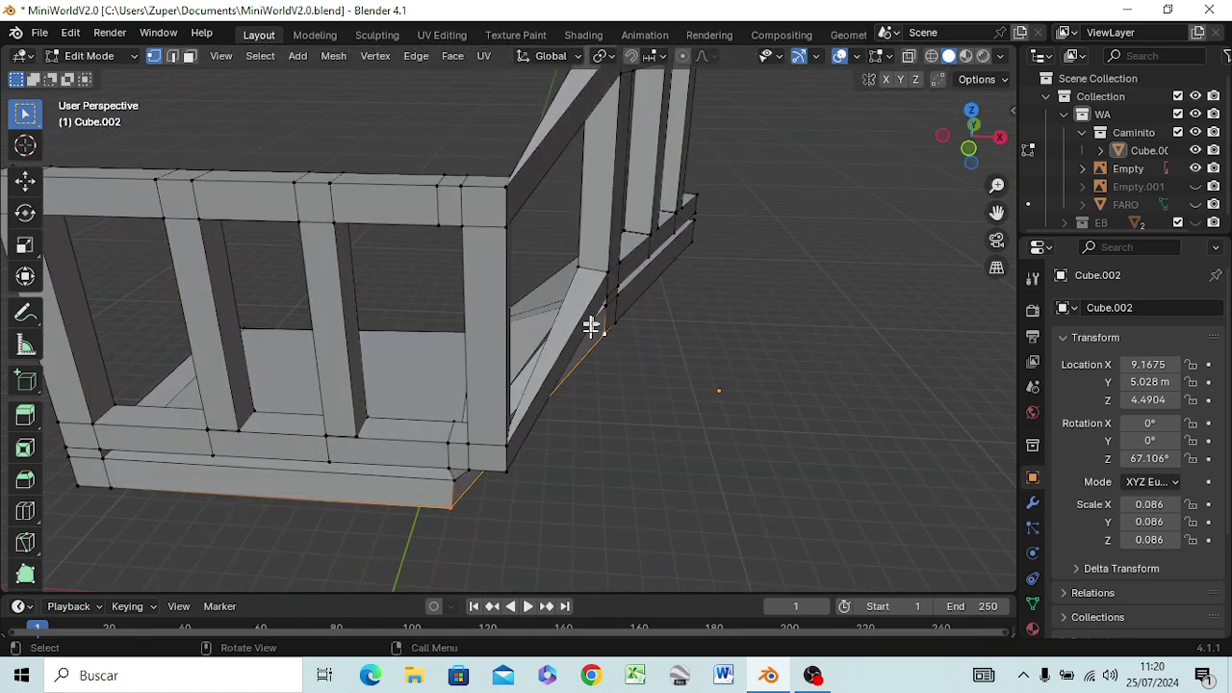
middle_drag(590, 327, 640, 395)
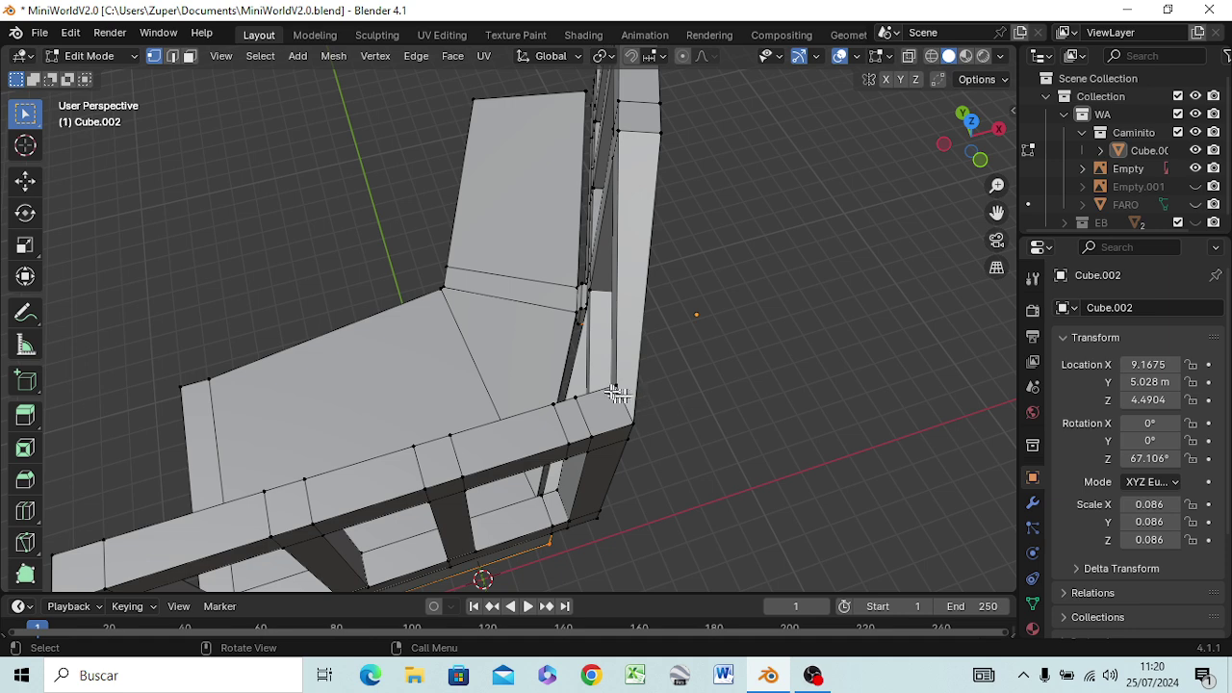
click(614, 386)
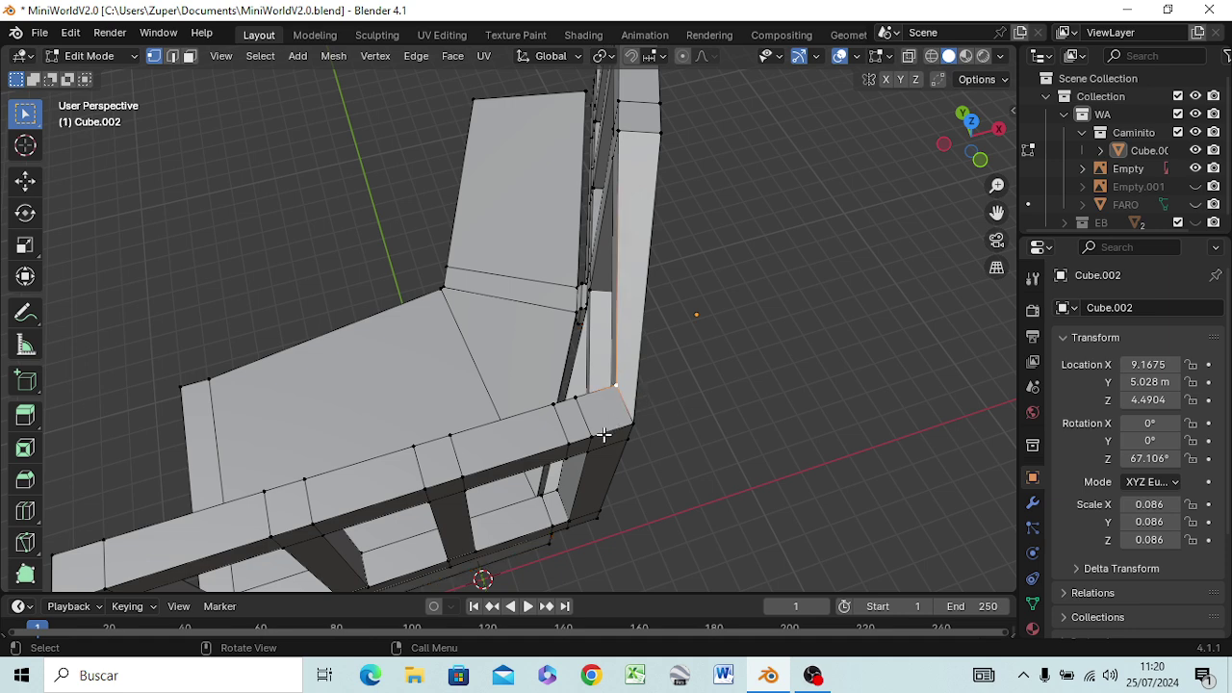
key(g)
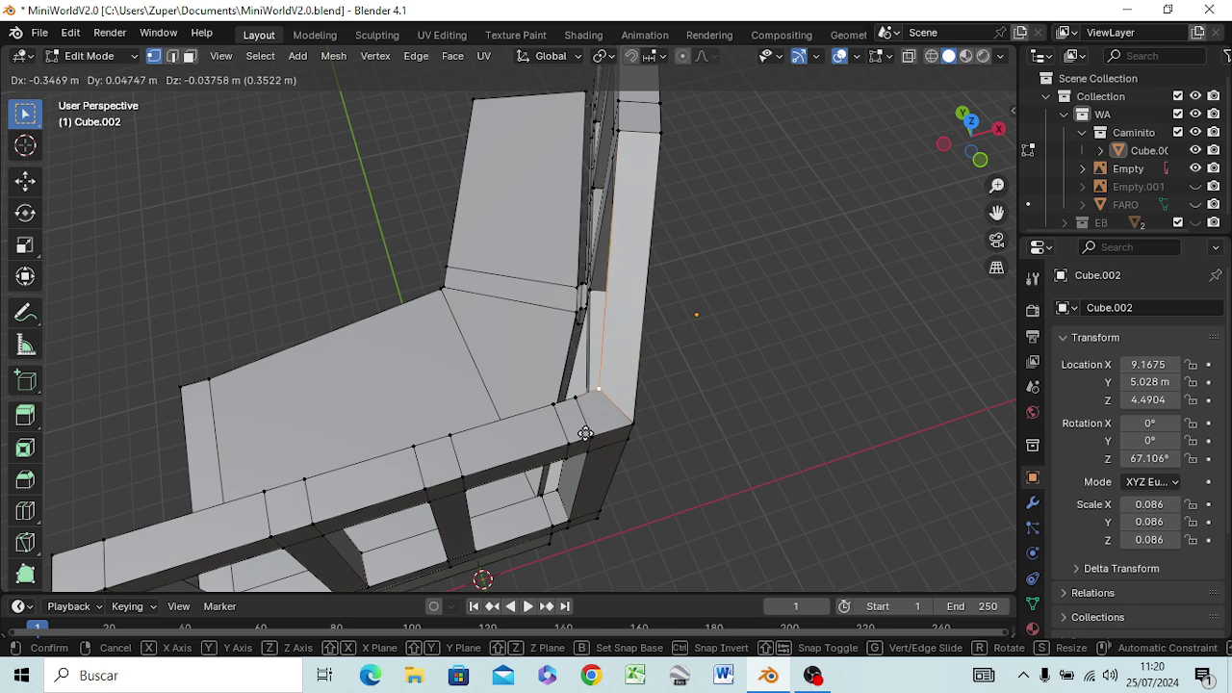
click(582, 430)
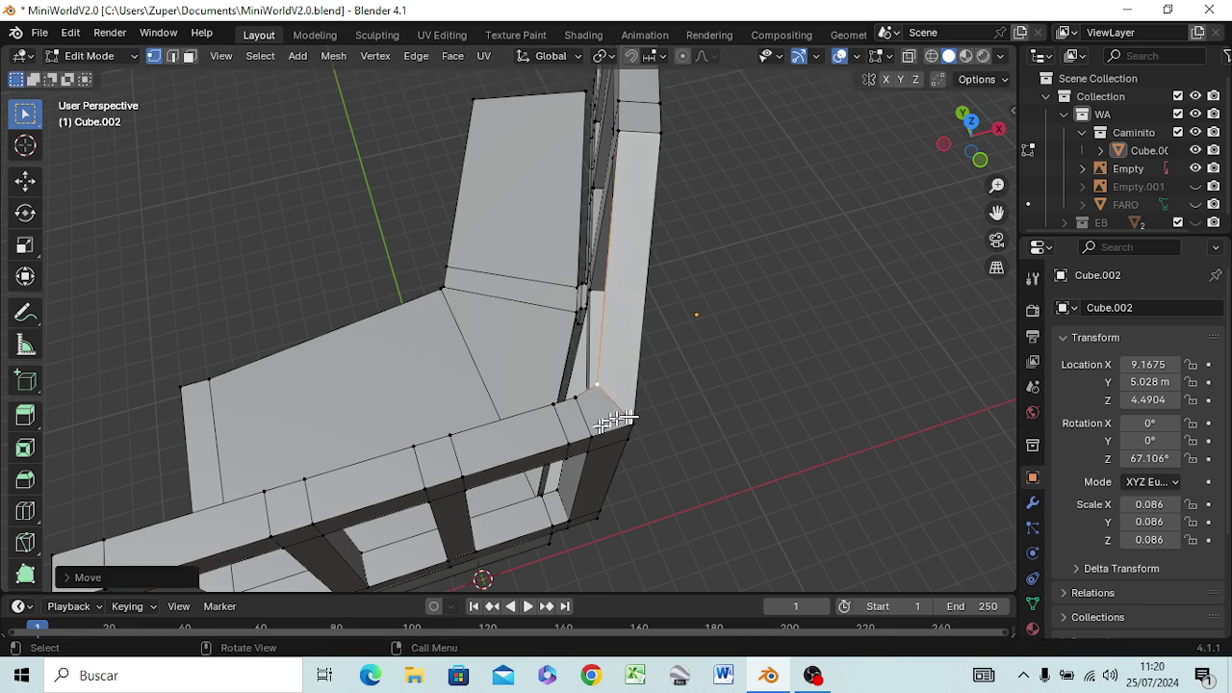
- Move the left bar's top corner vertex and the inner corner edge into place
mouse_move(685, 403)
middle_down()
mouse_move(570, 295)
mouse_move(489, 302)
mouse_move(302, 226)
middle_up()
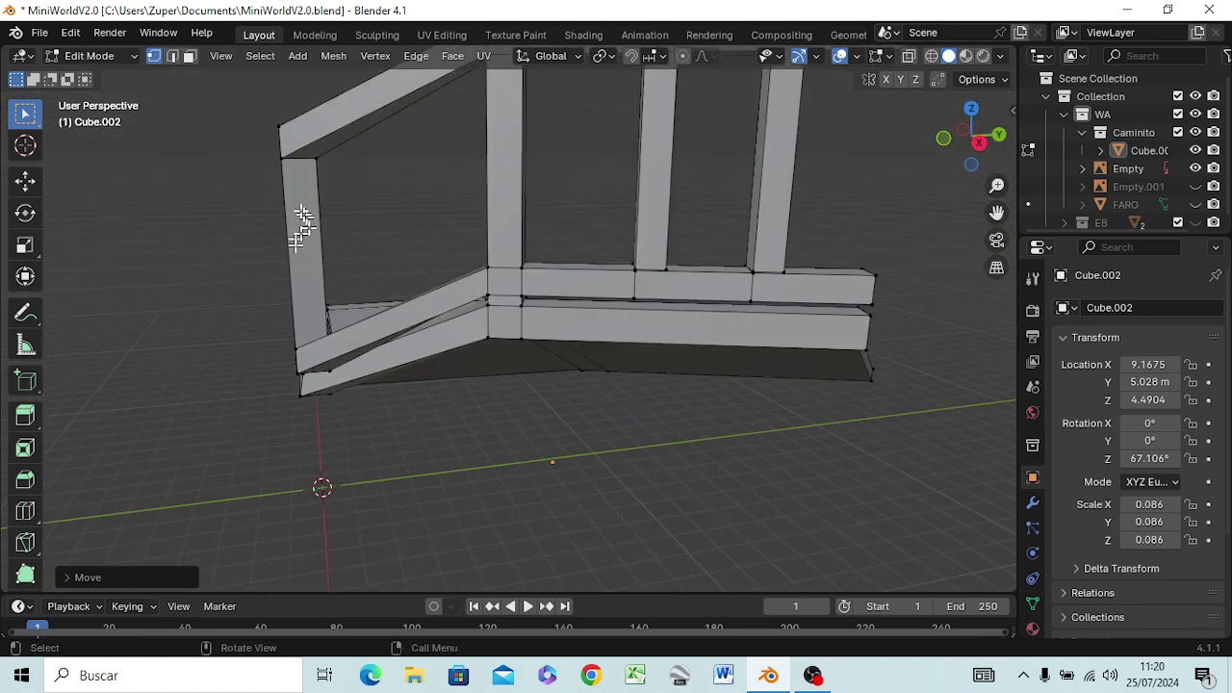
click(316, 158)
key(g)
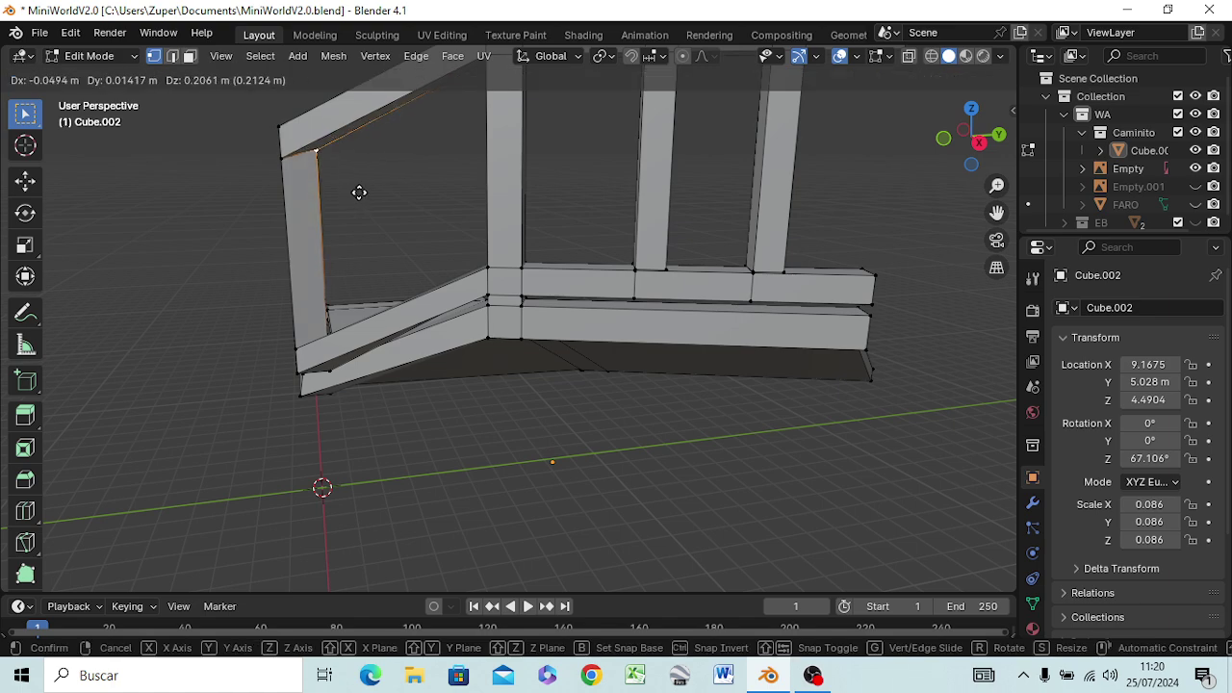
click(359, 192)
mouse_move(364, 211)
middle_down()
mouse_move(235, 241)
mouse_move(63, 232)
middle_up()
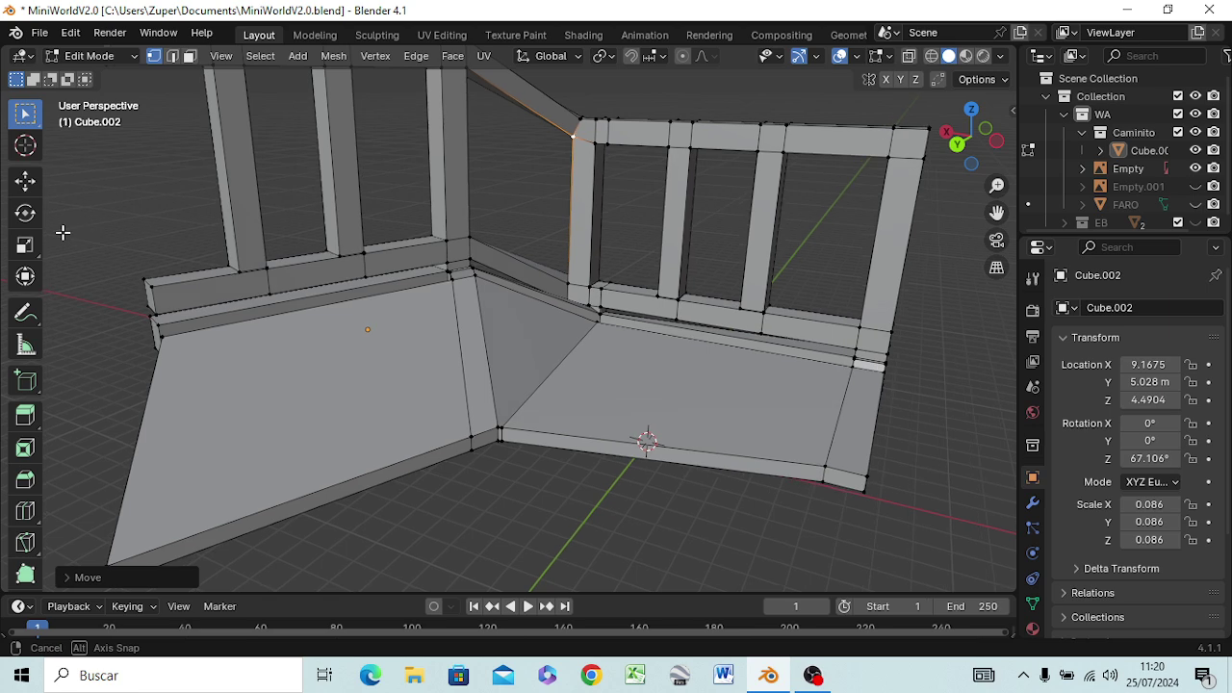
key(g)
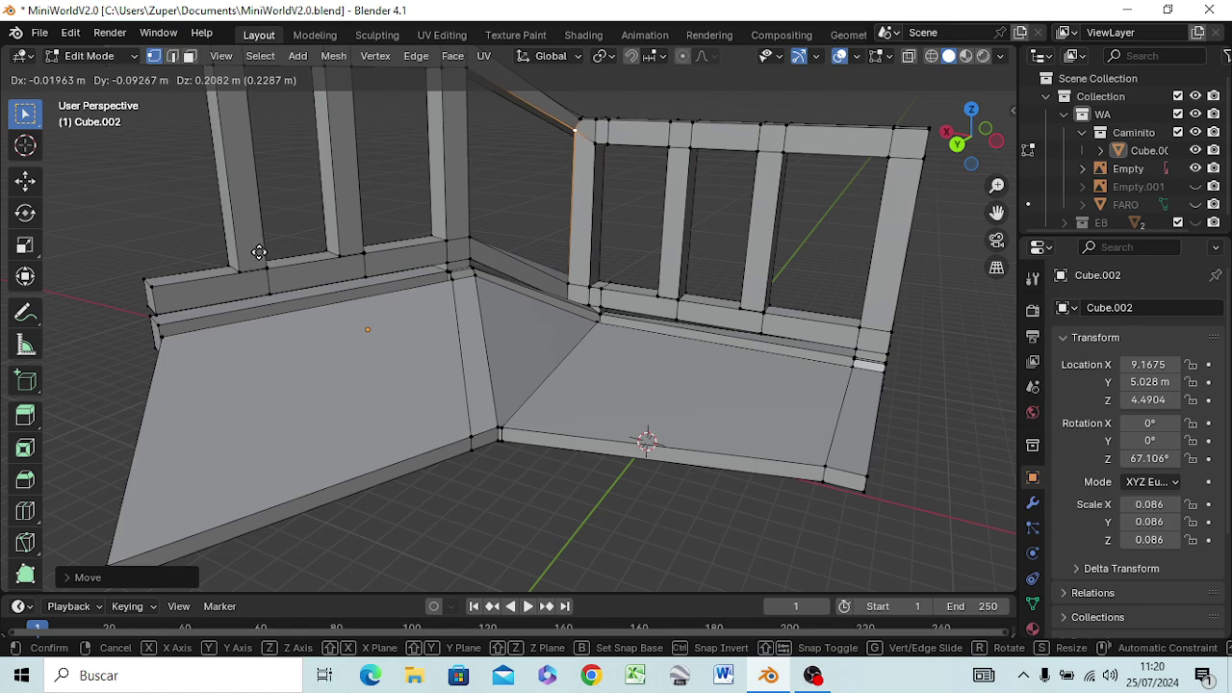
click(259, 253)
- Nudge the top rail's corner vertex to tighten the join
middle_drag(317, 322, 684, 391)
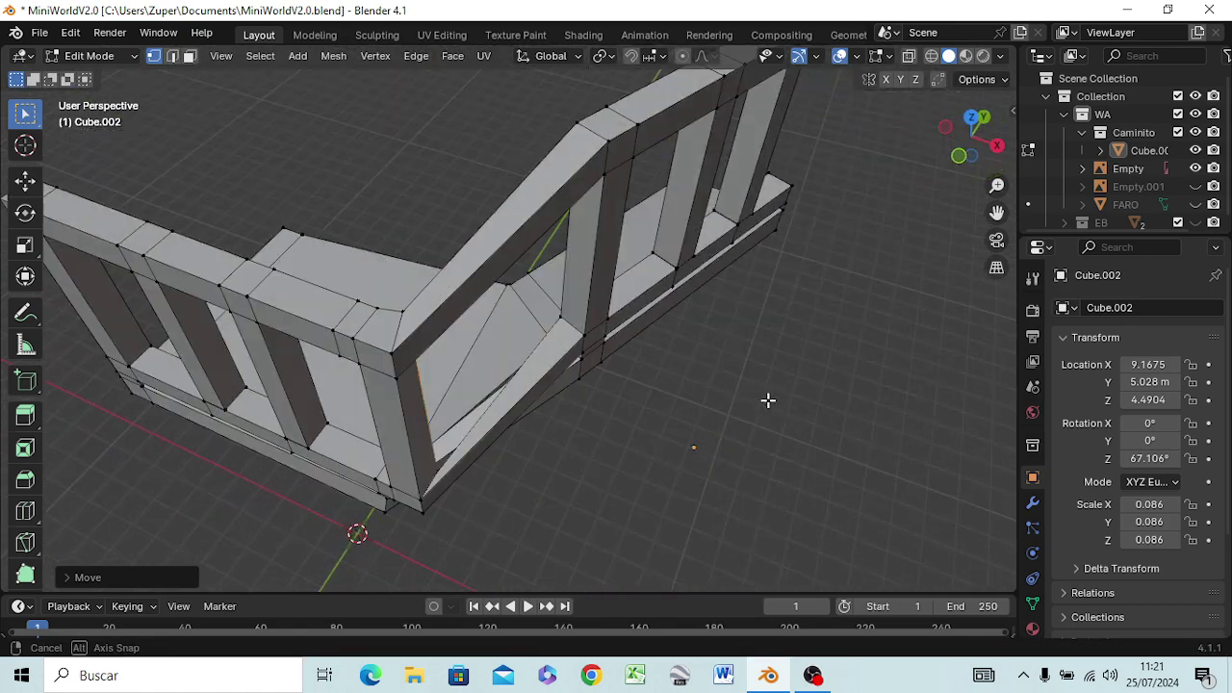
middle_drag(683, 392, 398, 304)
alt+click(408, 316)
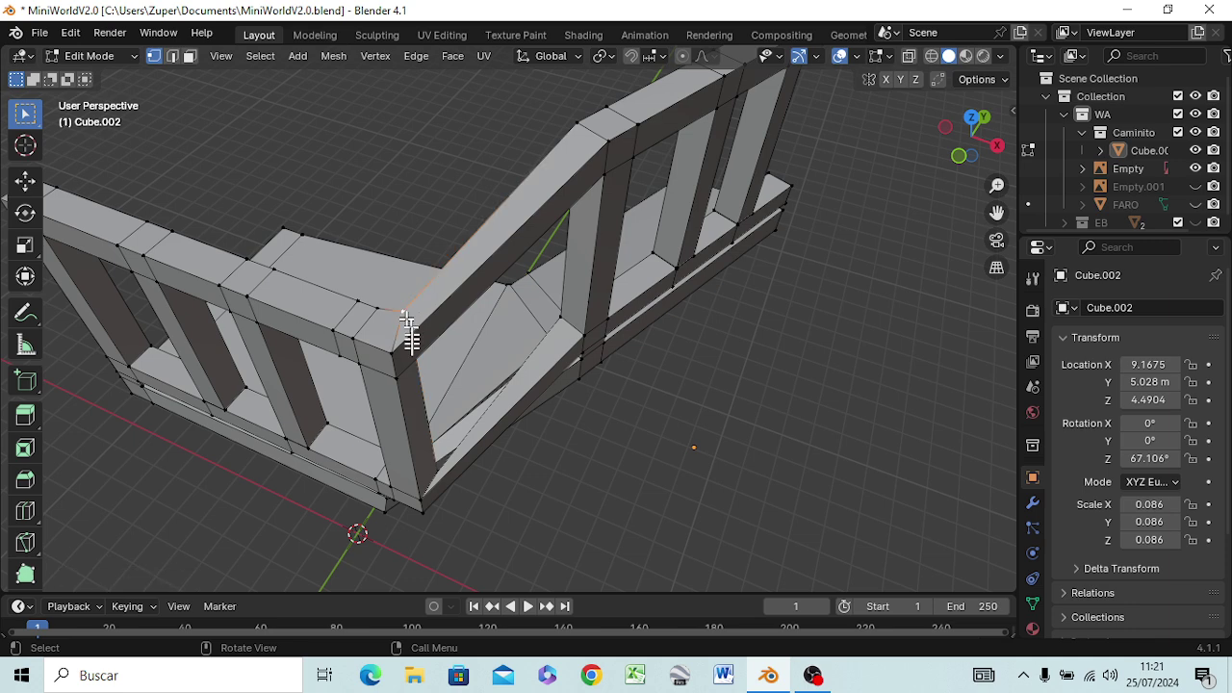
key(g)
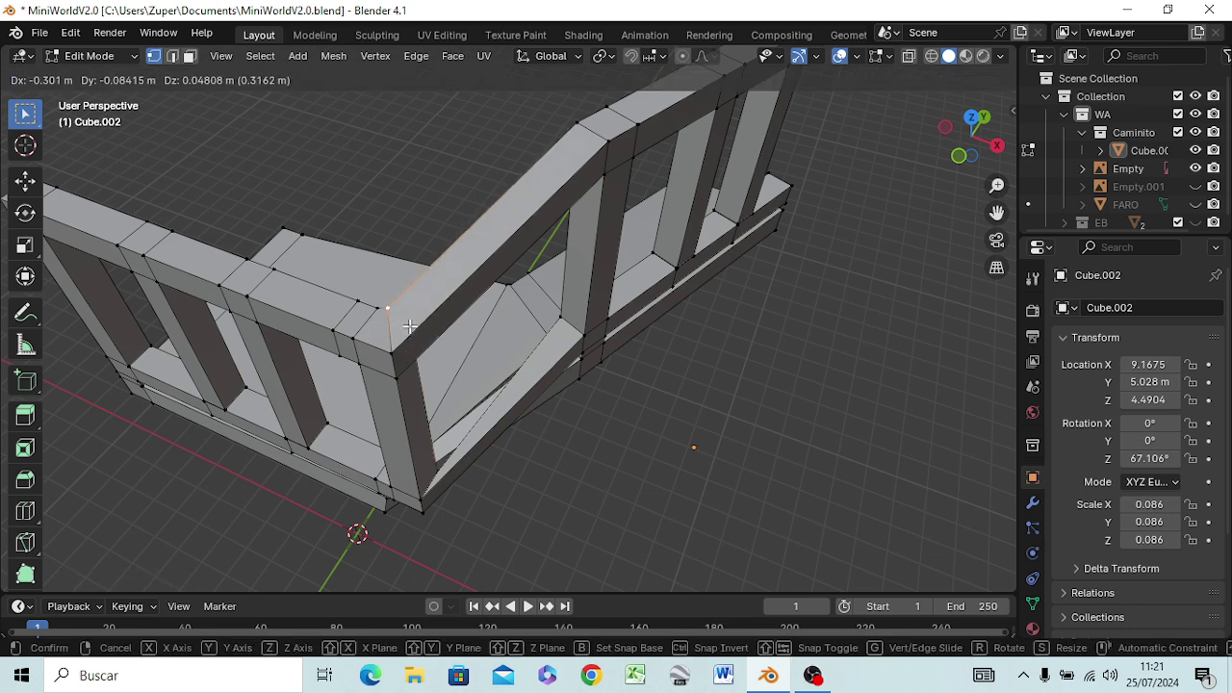
click(409, 328)
mouse_move(500, 366)
middle_down()
mouse_move(518, 303)
mouse_move(578, 330)
middle_up()
scroll(599, 327, down, 4)
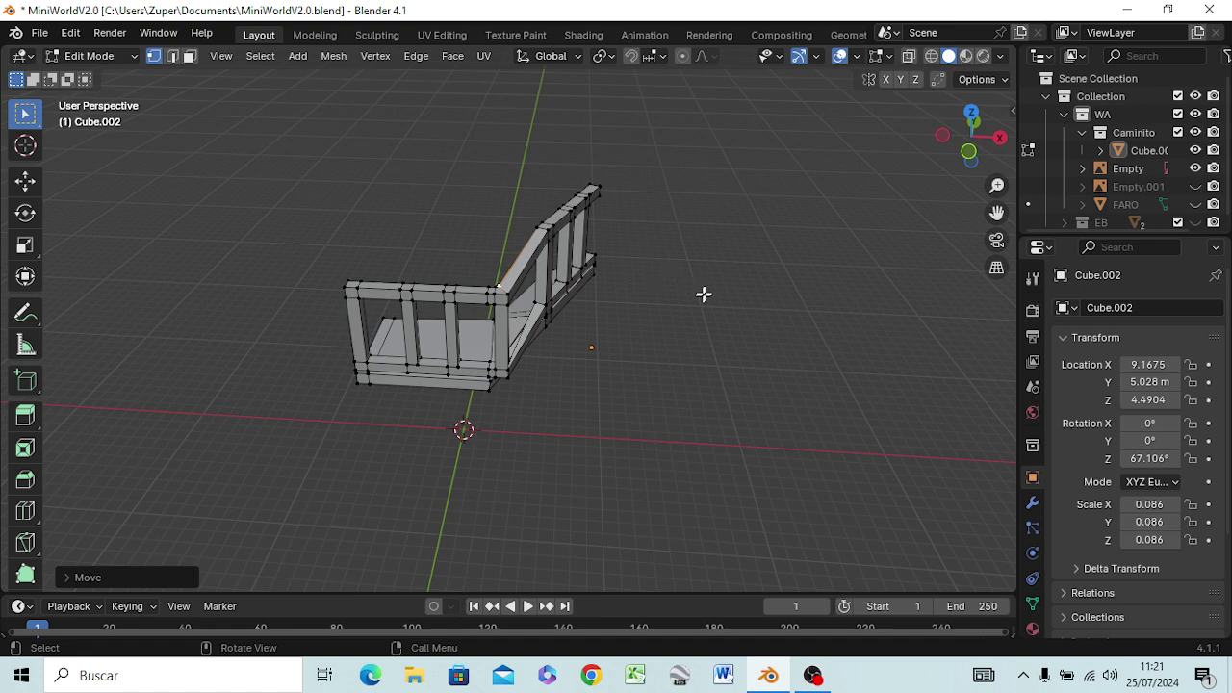
- Deselect the corner post and view the railing in Front Orthographic over the reference
mouse_move(703, 295)
middle_down()
mouse_move(567, 367)
mouse_move(468, 330)
mouse_move(482, 253)
mouse_move(520, 221)
middle_up()
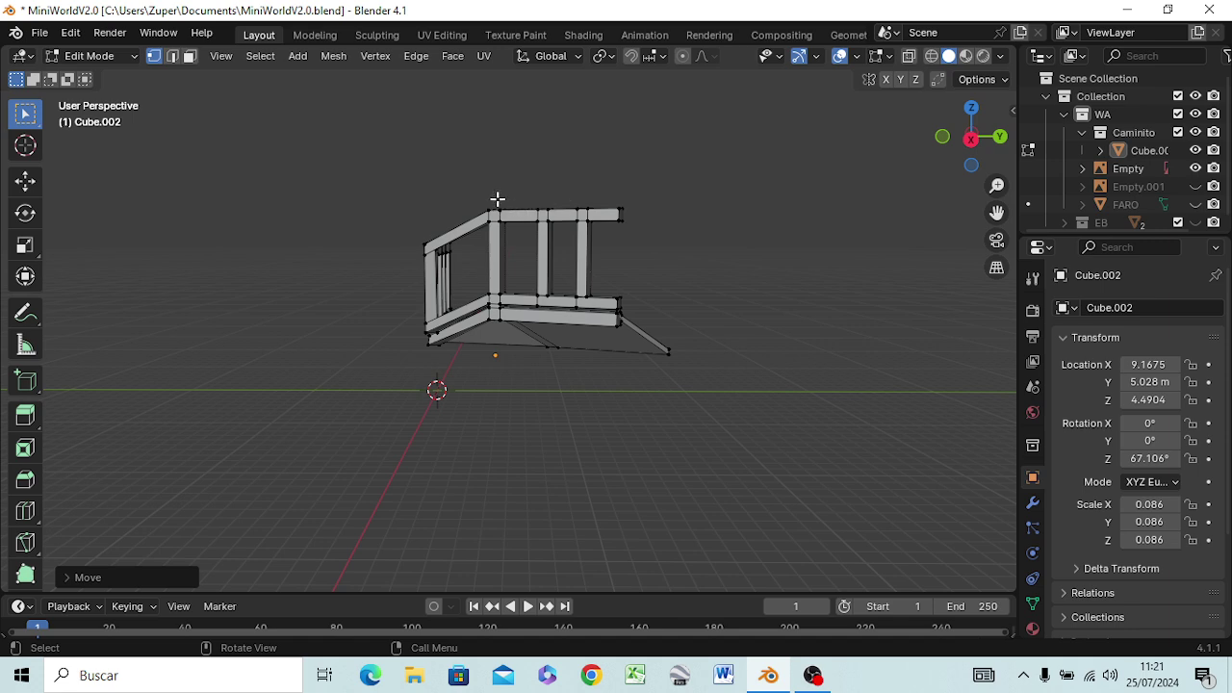
drag(497, 198, 516, 323)
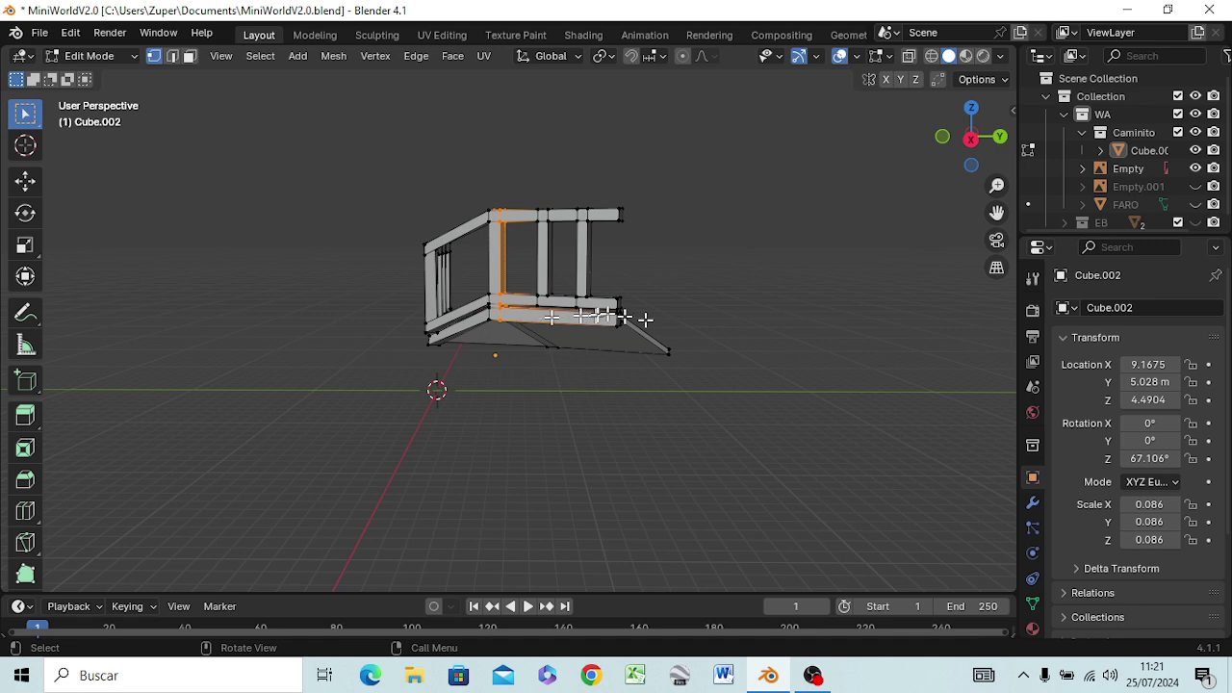
click(784, 293)
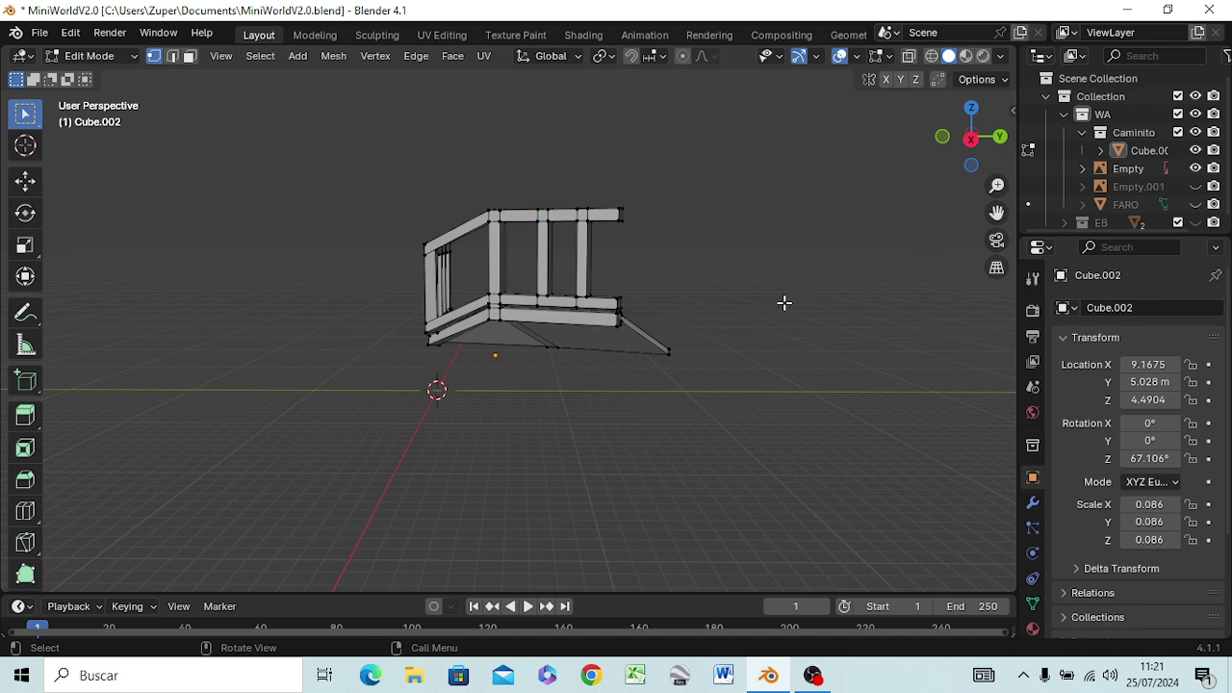
key(KP_1)
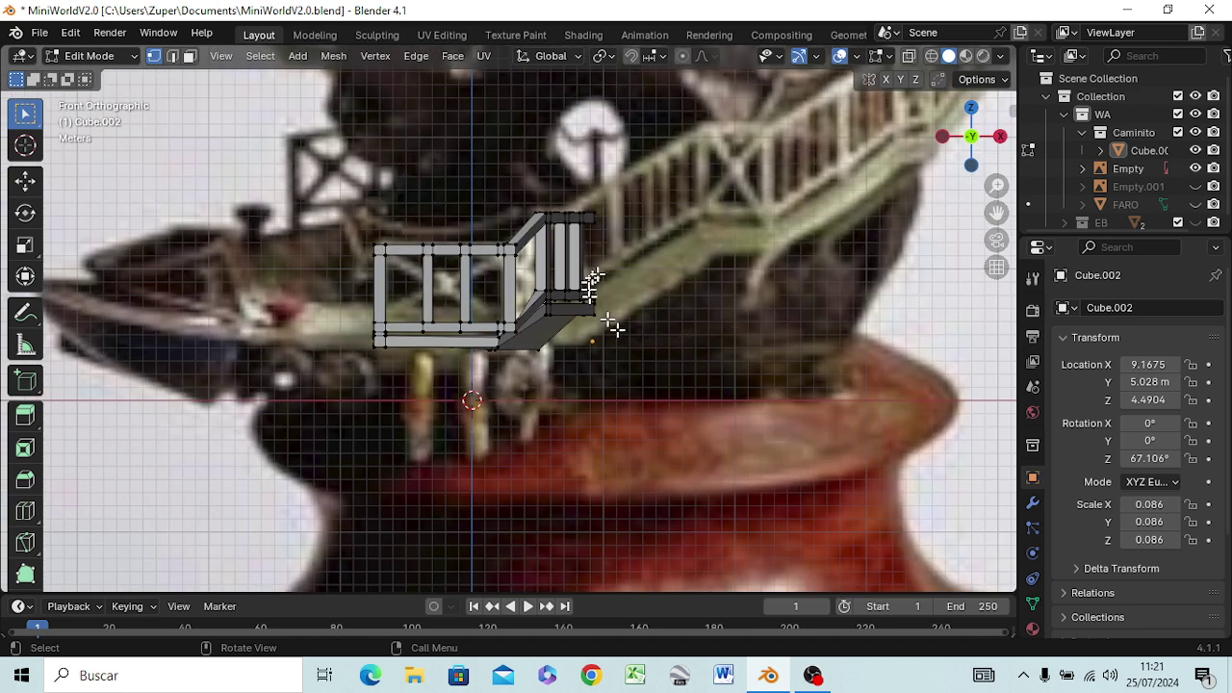
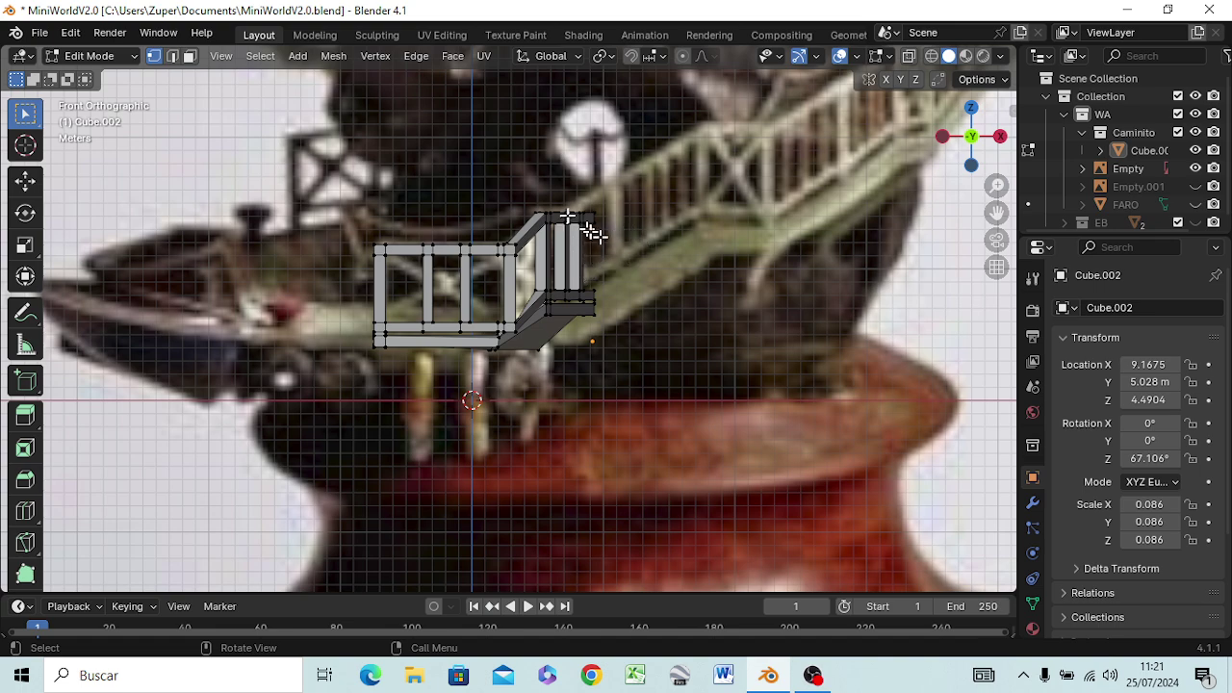
- Switch the viewport to wireframe shading to see through the walkway
mouse_move(606, 243)
middle_down()
mouse_move(643, 330)
mouse_move(511, 293)
middle_up()
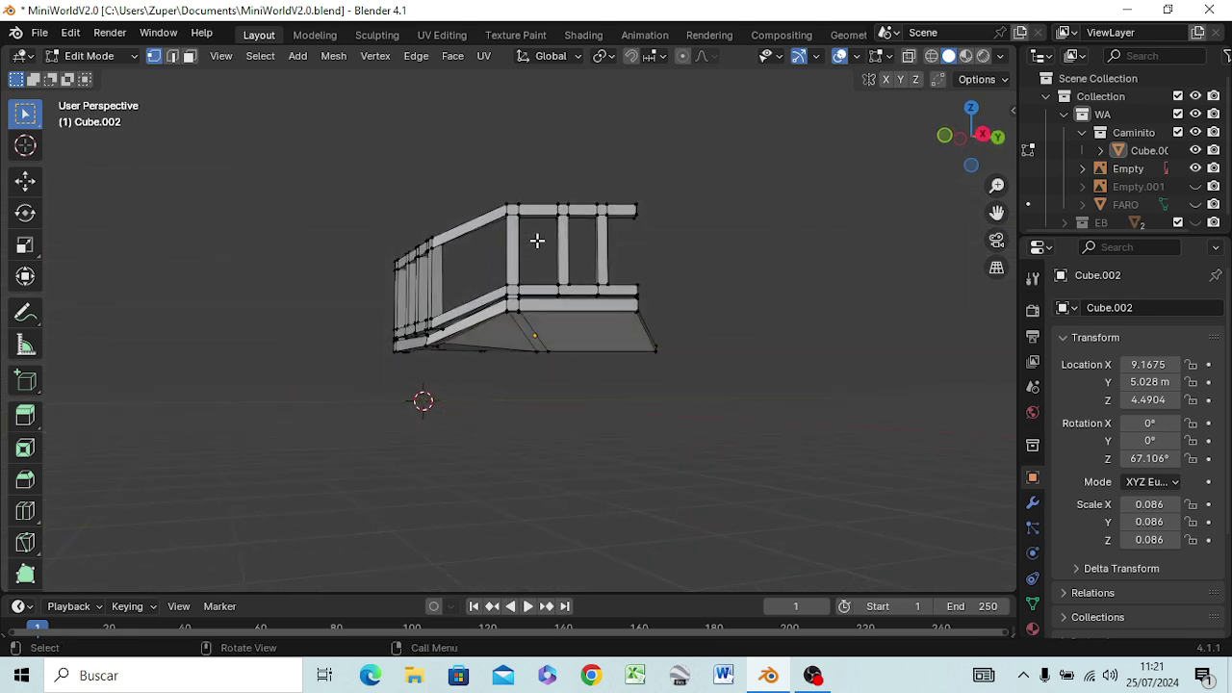
key(z)
click(403, 243)
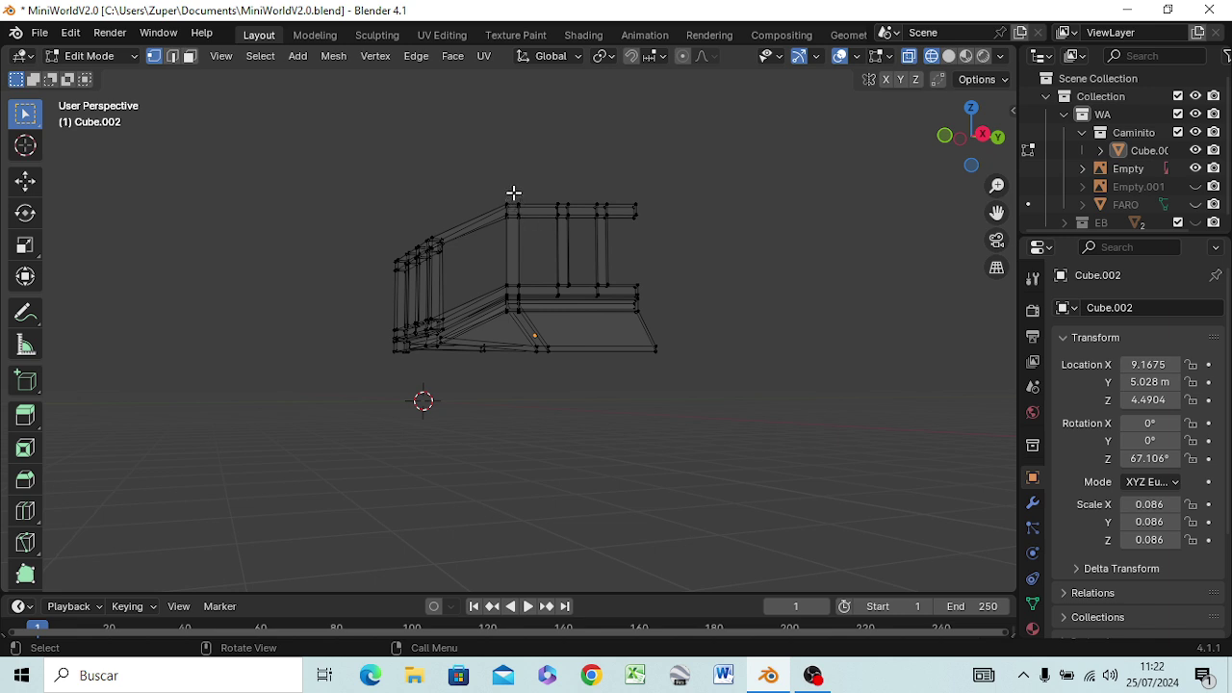
- Box-select the right-hand railing section and its end floor panel, then view from the front
mouse_move(514, 192)
mouse_down()
mouse_move(637, 315)
mouse_move(666, 313)
mouse_up()
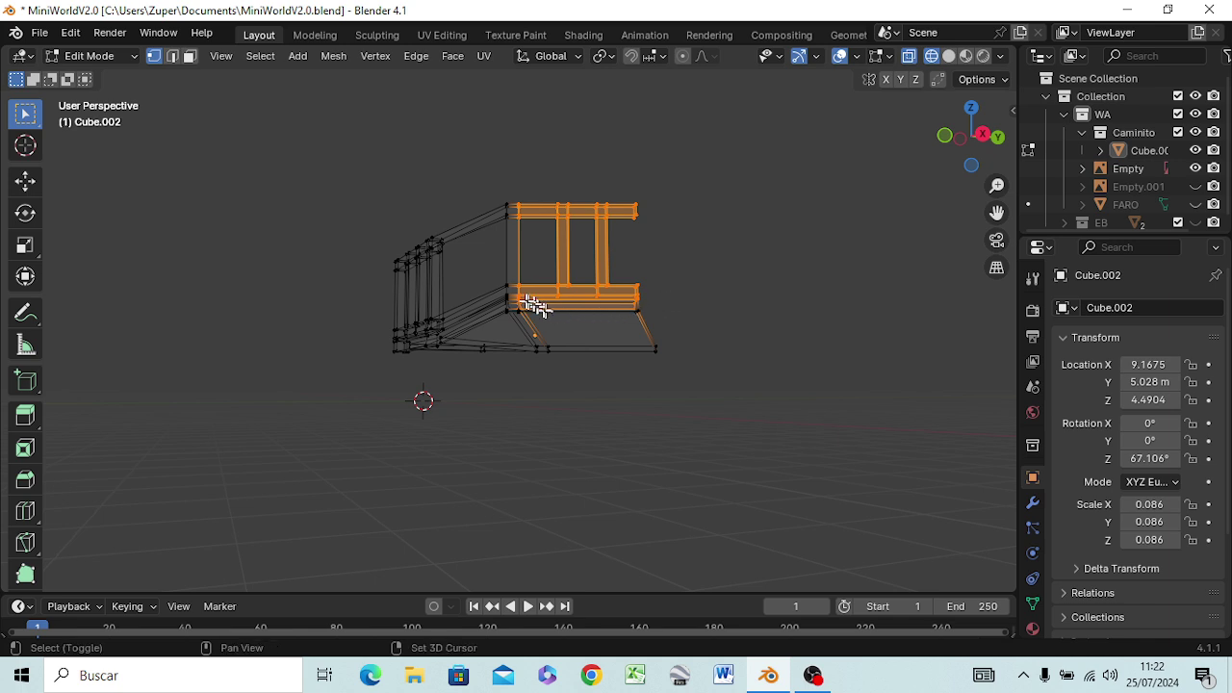
shift+drag(514, 300, 649, 317)
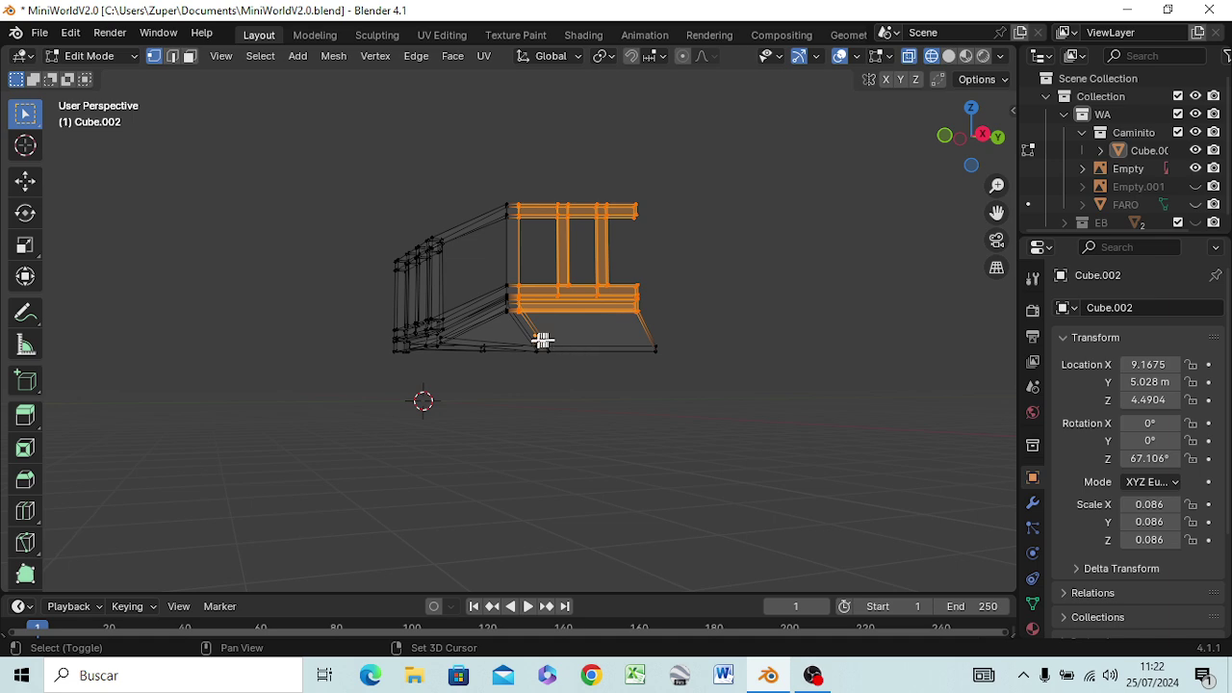
shift+drag(542, 342, 668, 354)
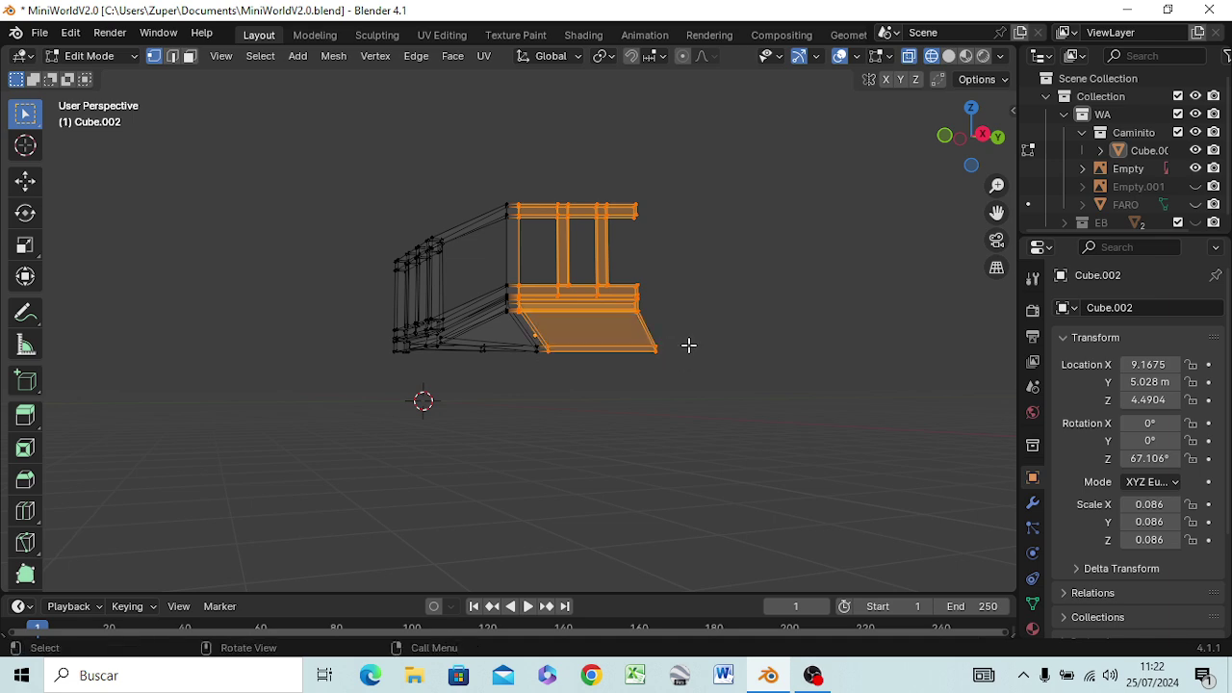
key(KP_1)
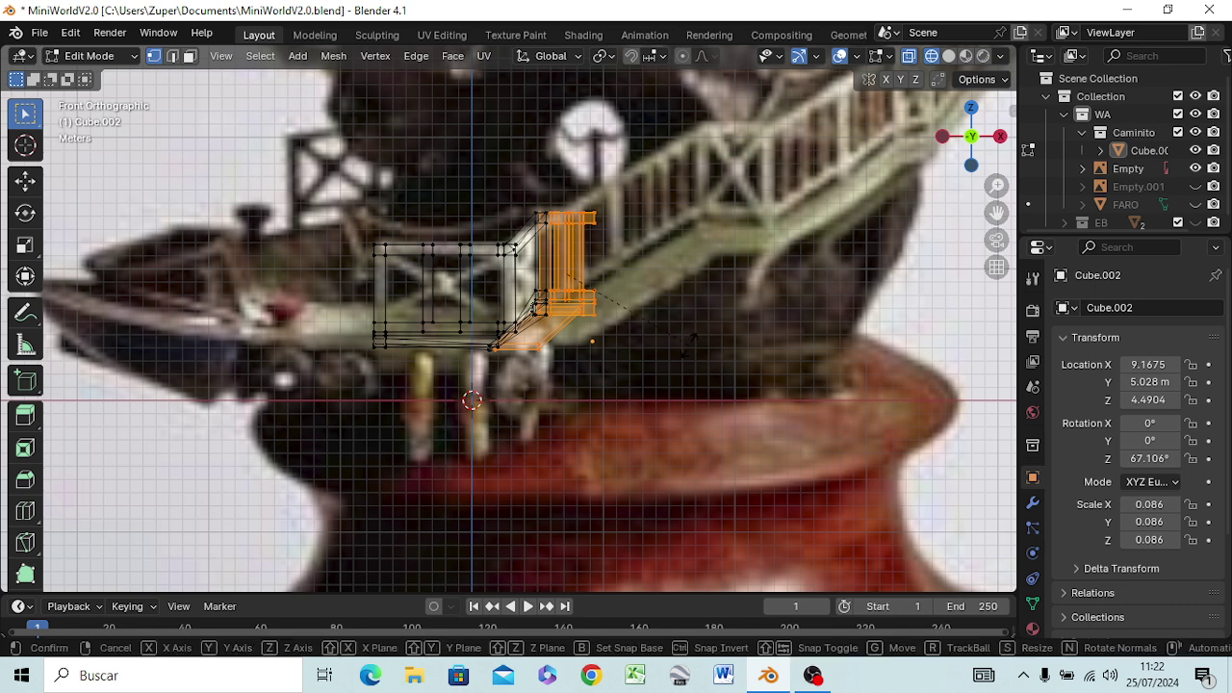
- Rotate the end section slightly, then reselect the end railing and its floor plate
key(r)
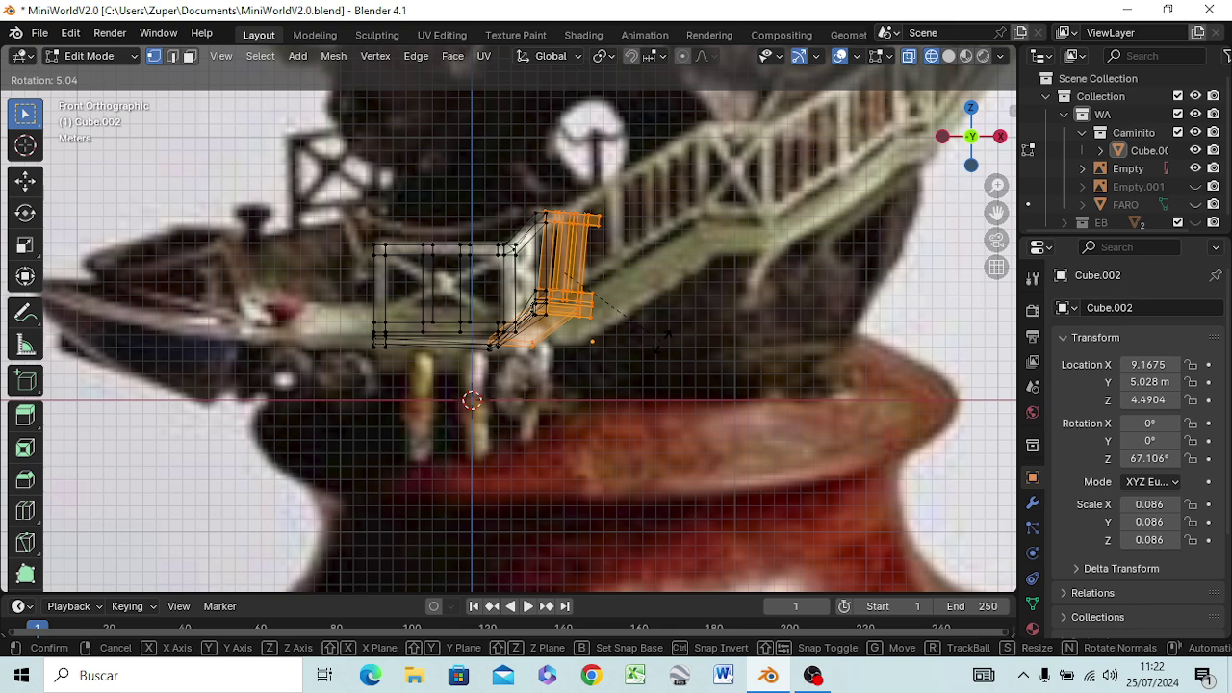
click(662, 340)
key(KP_5)
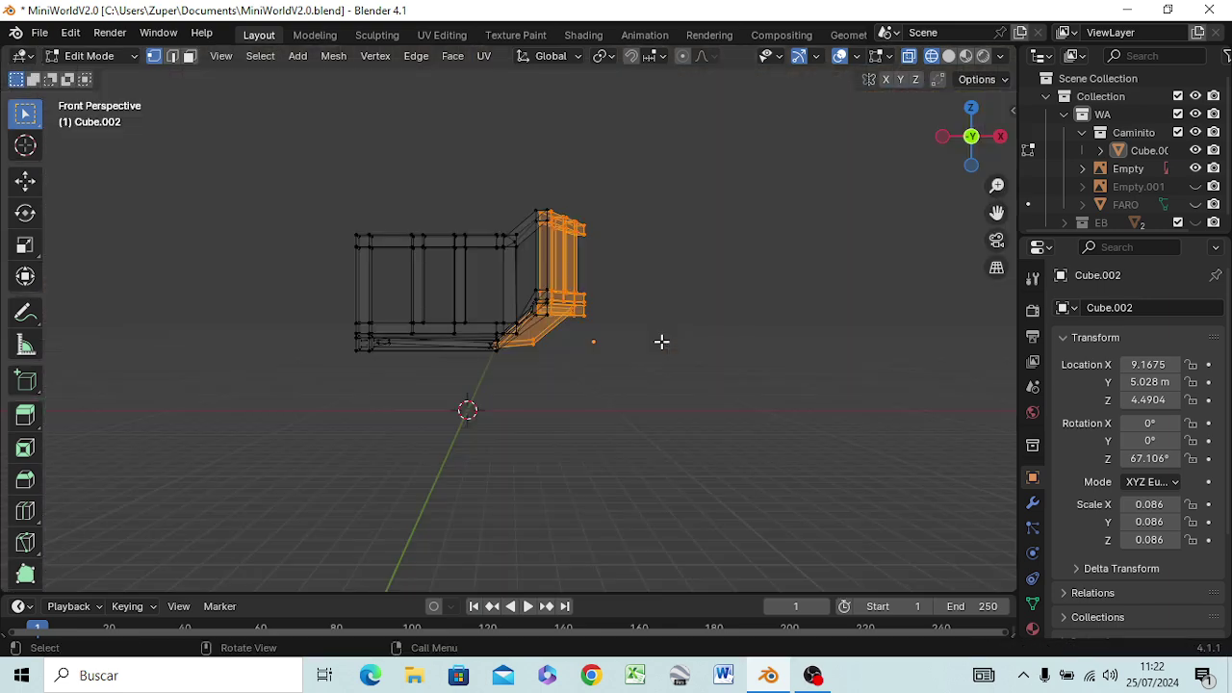
middle_drag(661, 340, 520, 366)
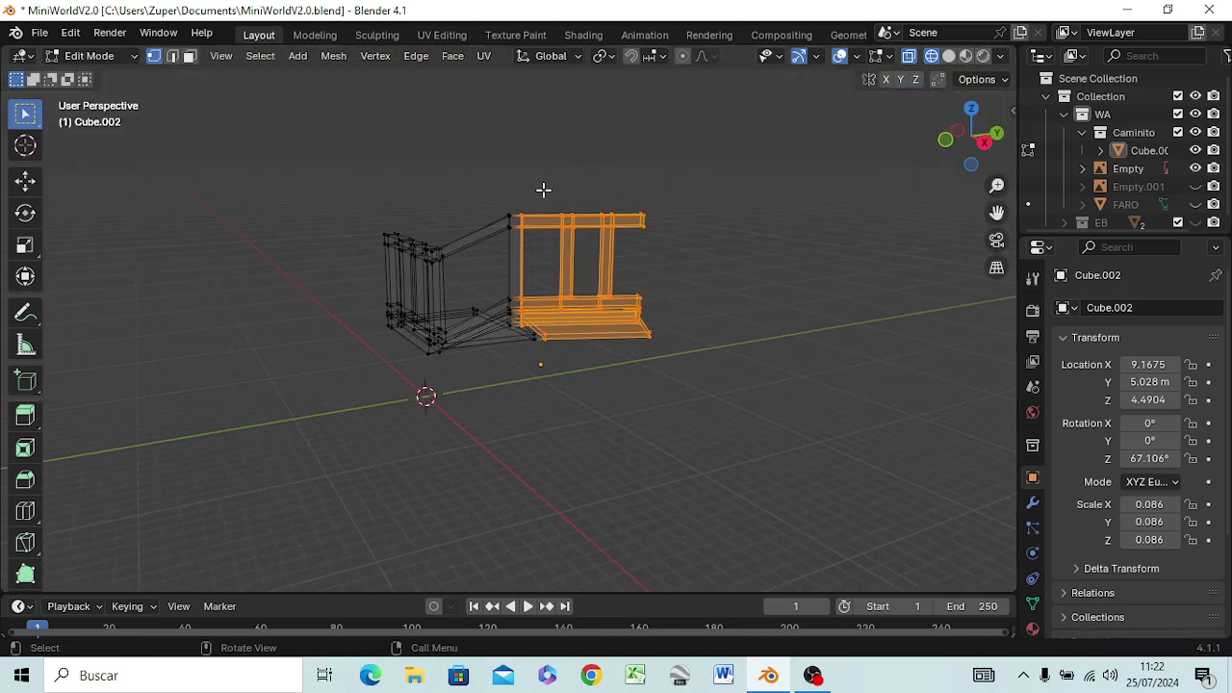
drag(544, 190, 661, 323)
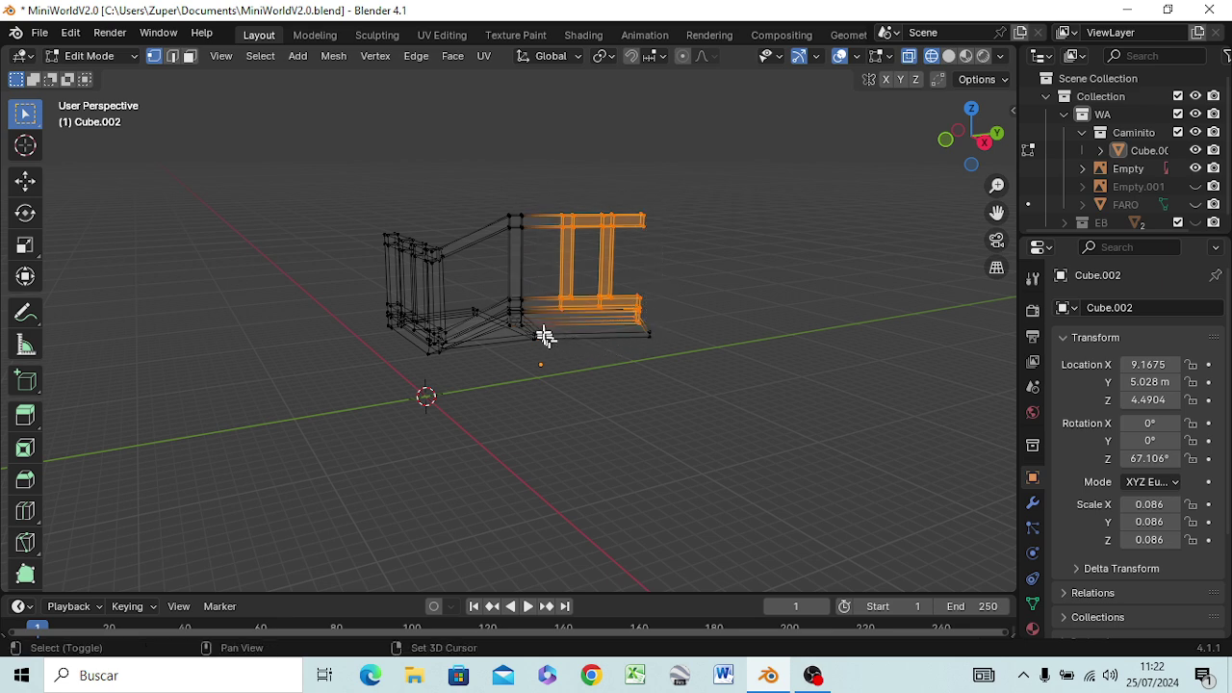
shift+drag(541, 328, 663, 343)
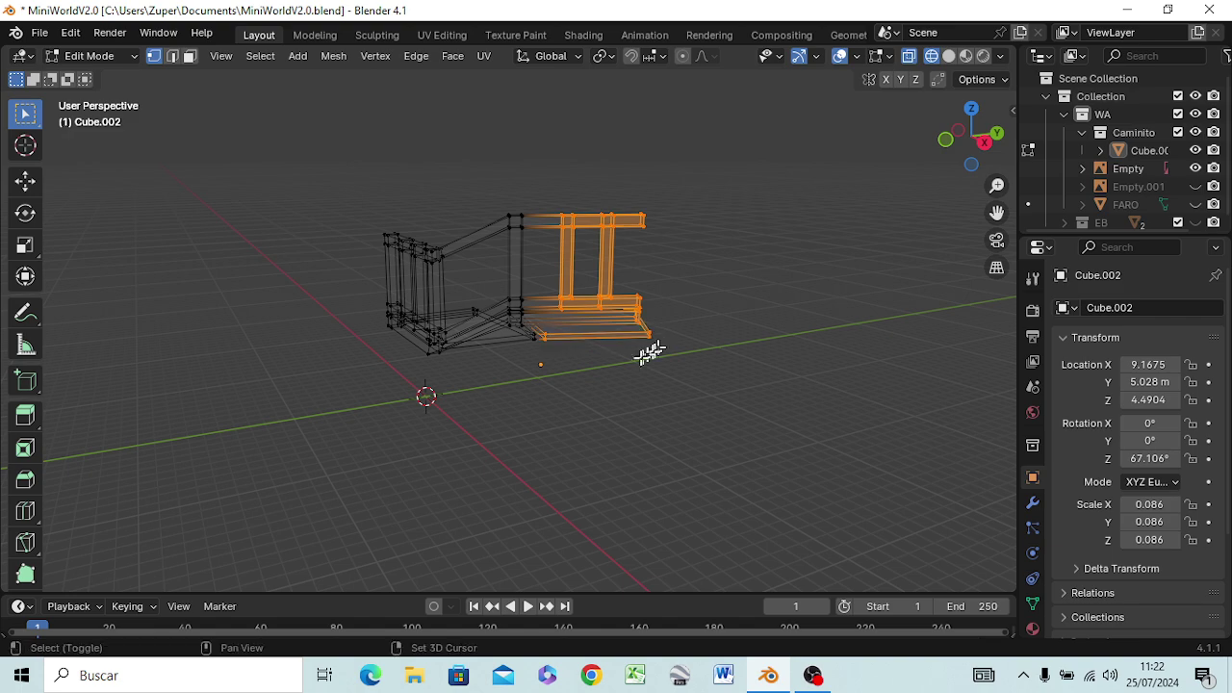
key(KP_1)
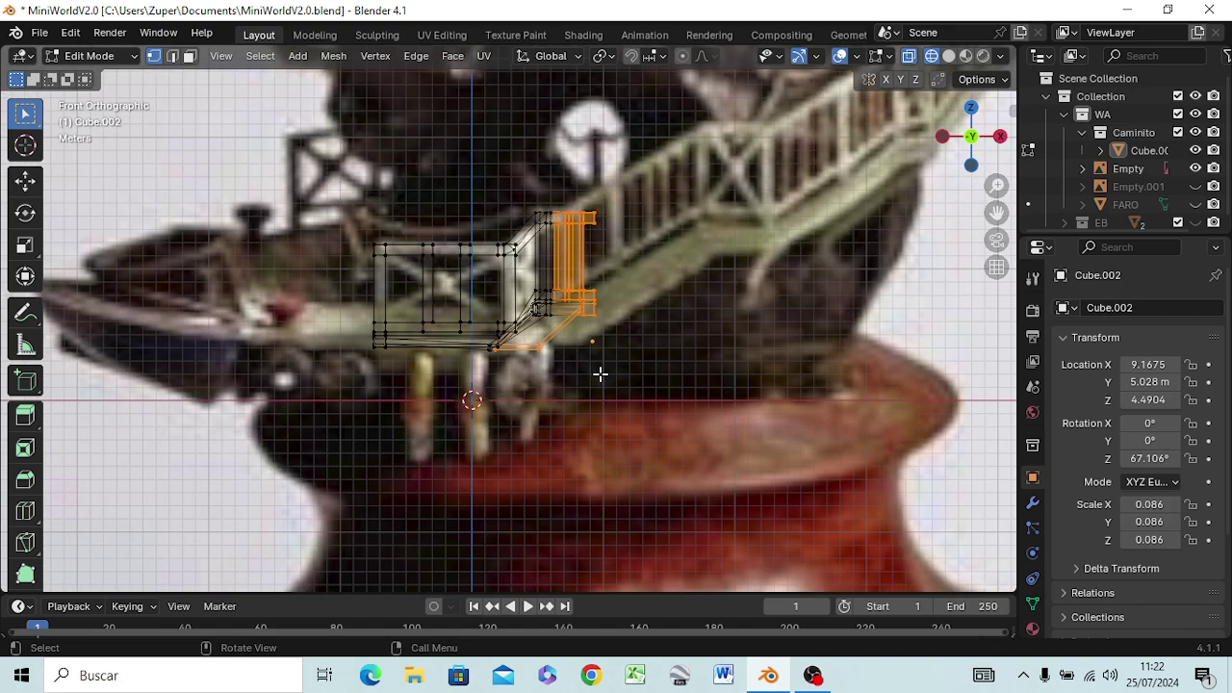
- Tilt the end section about -38° and move it up-right along the staircase
key(r)
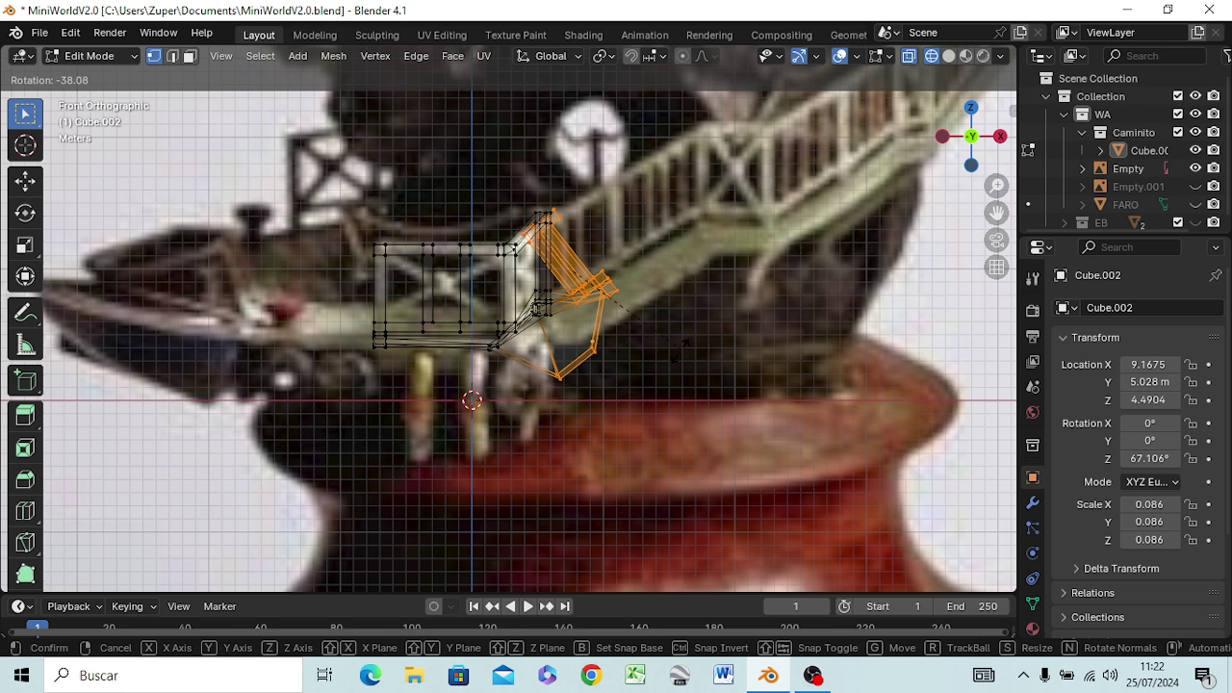
click(654, 359)
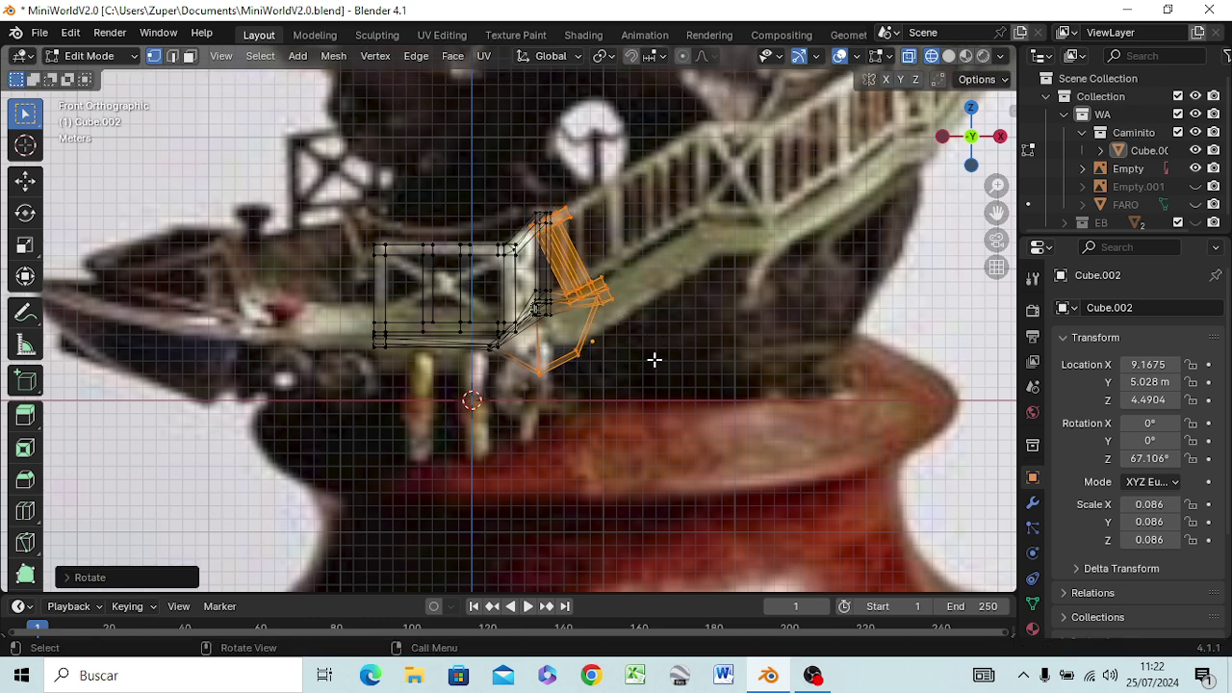
key(g)
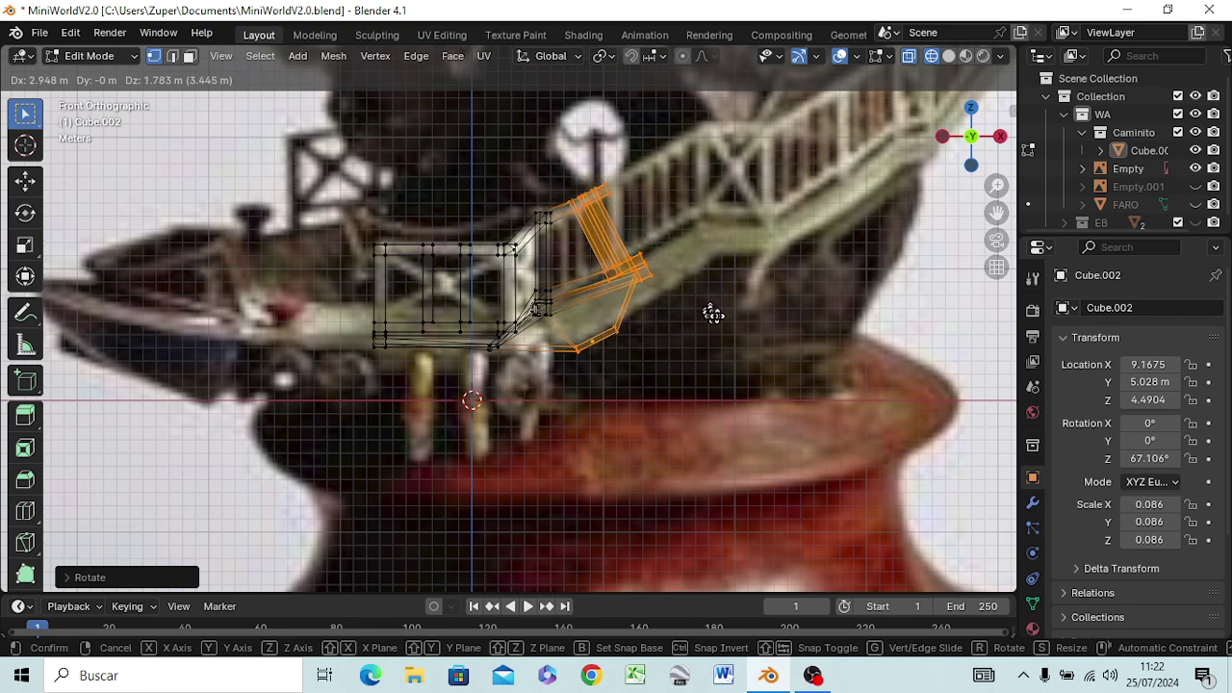
click(732, 306)
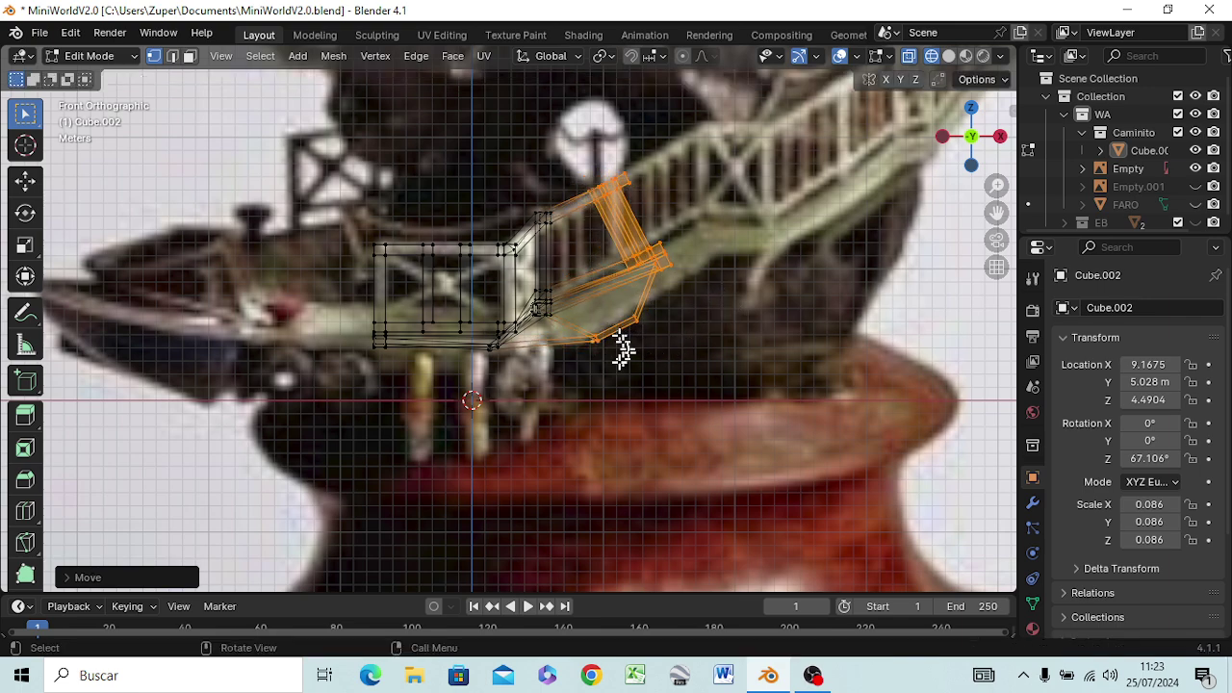
mouse_move(622, 349)
middle_down()
mouse_move(811, 395)
mouse_move(818, 414)
middle_up()
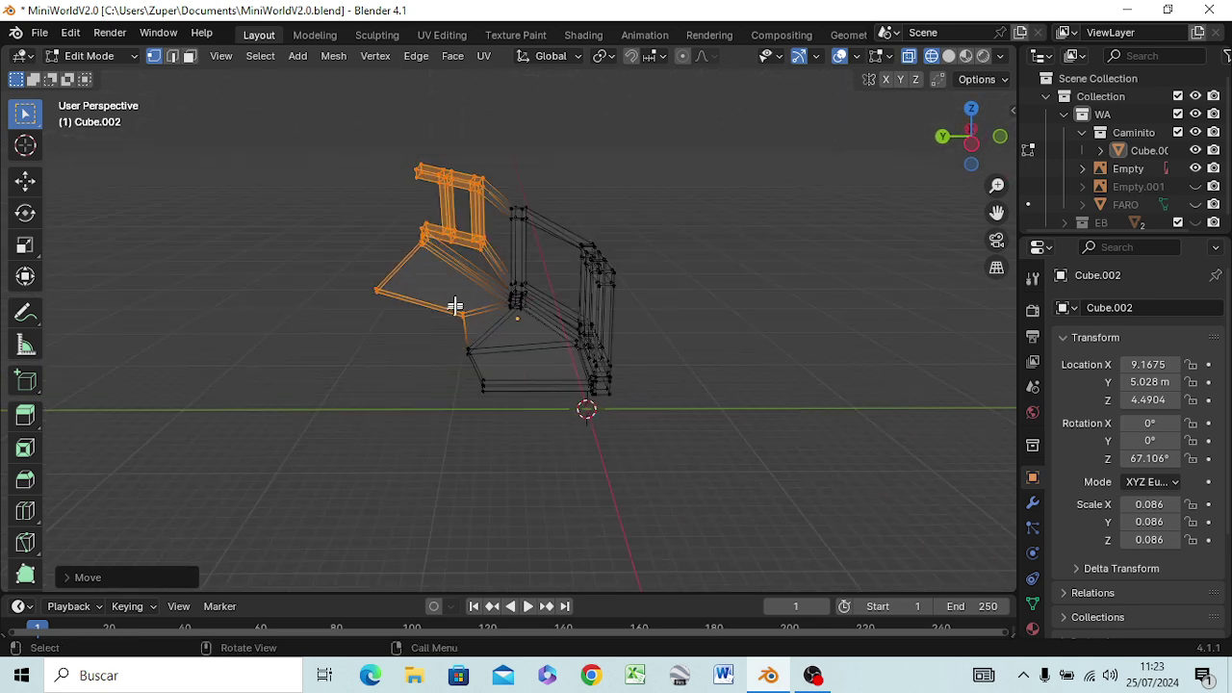
- Pull one floor corner vertex further out to the left
click(472, 335)
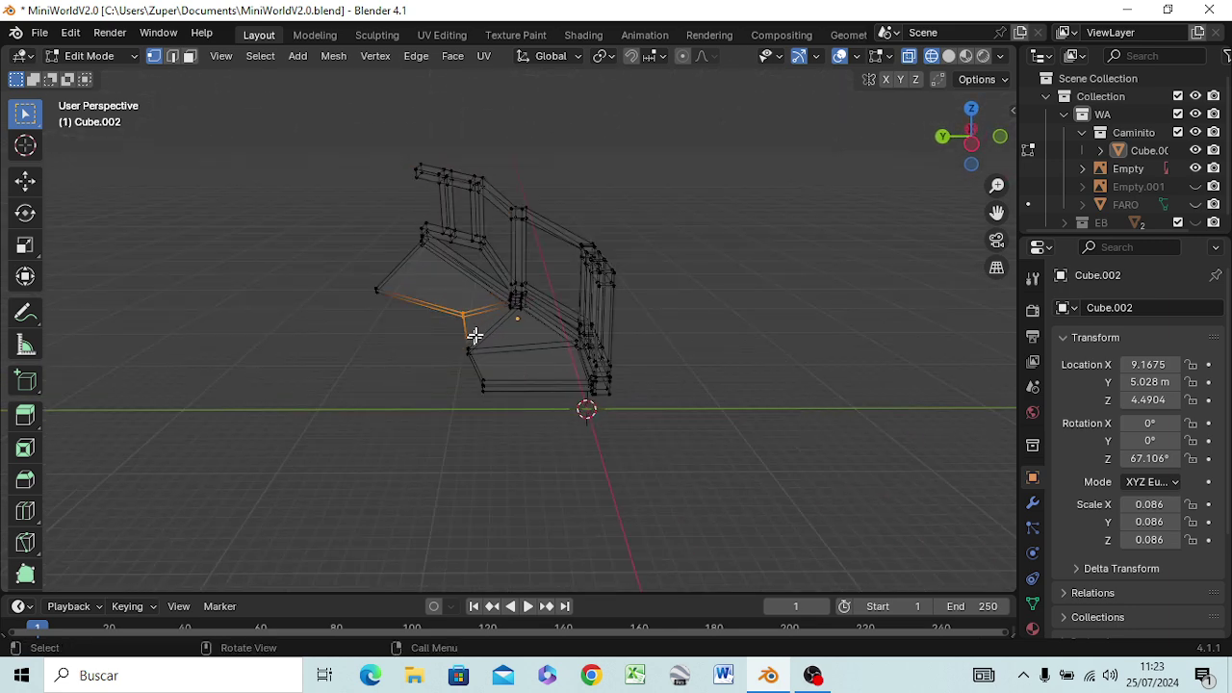
key(g)
click(455, 333)
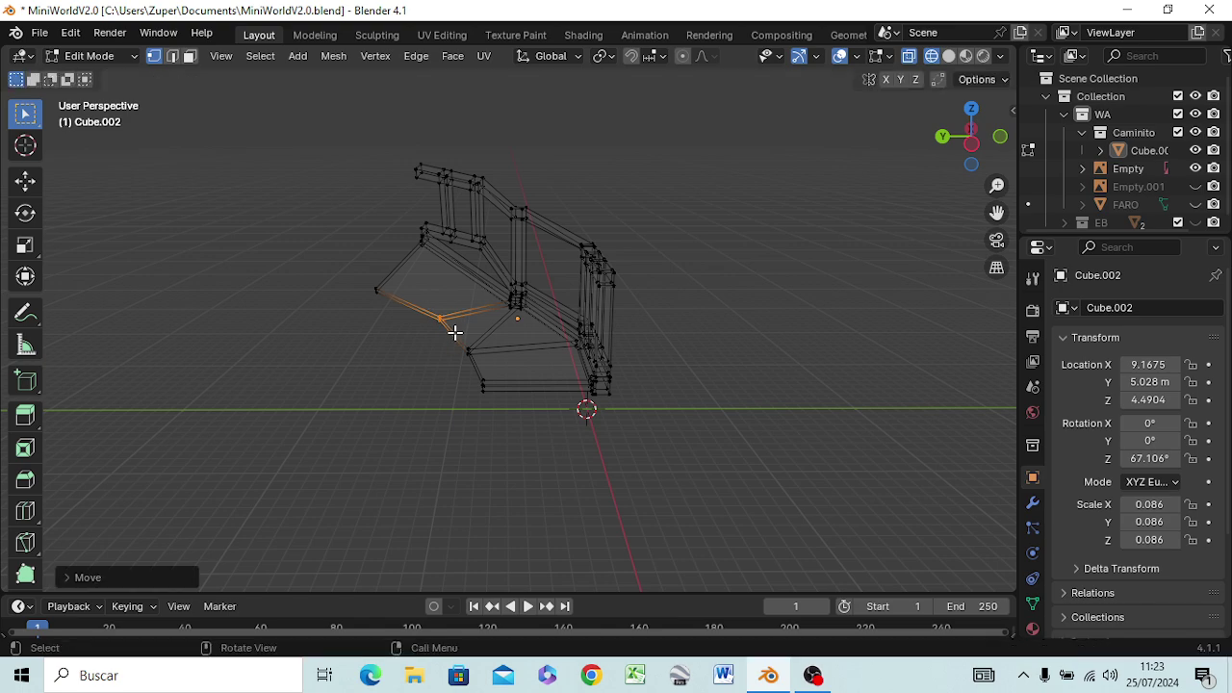
mouse_move(654, 349)
middle_down()
mouse_move(630, 370)
mouse_move(418, 347)
mouse_move(529, 401)
mouse_move(738, 399)
mouse_move(755, 373)
mouse_move(742, 365)
middle_up()
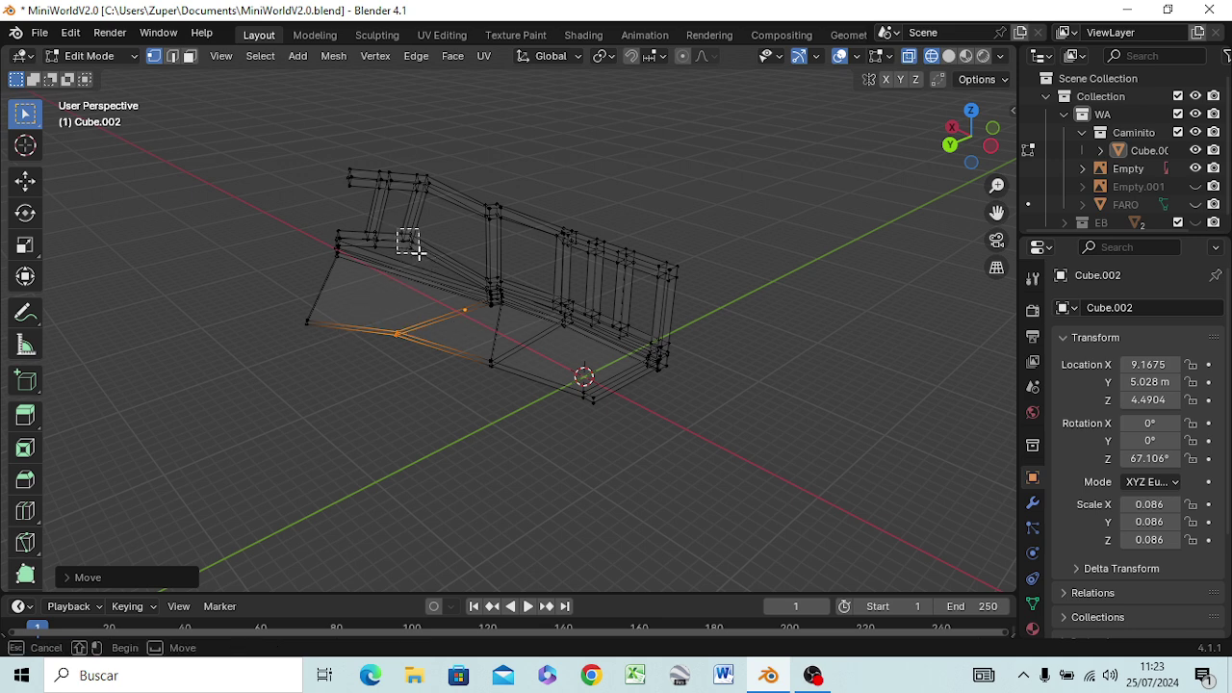
- Lower the two railing post vertices about 1.175 m along the vertical axis
click(410, 244)
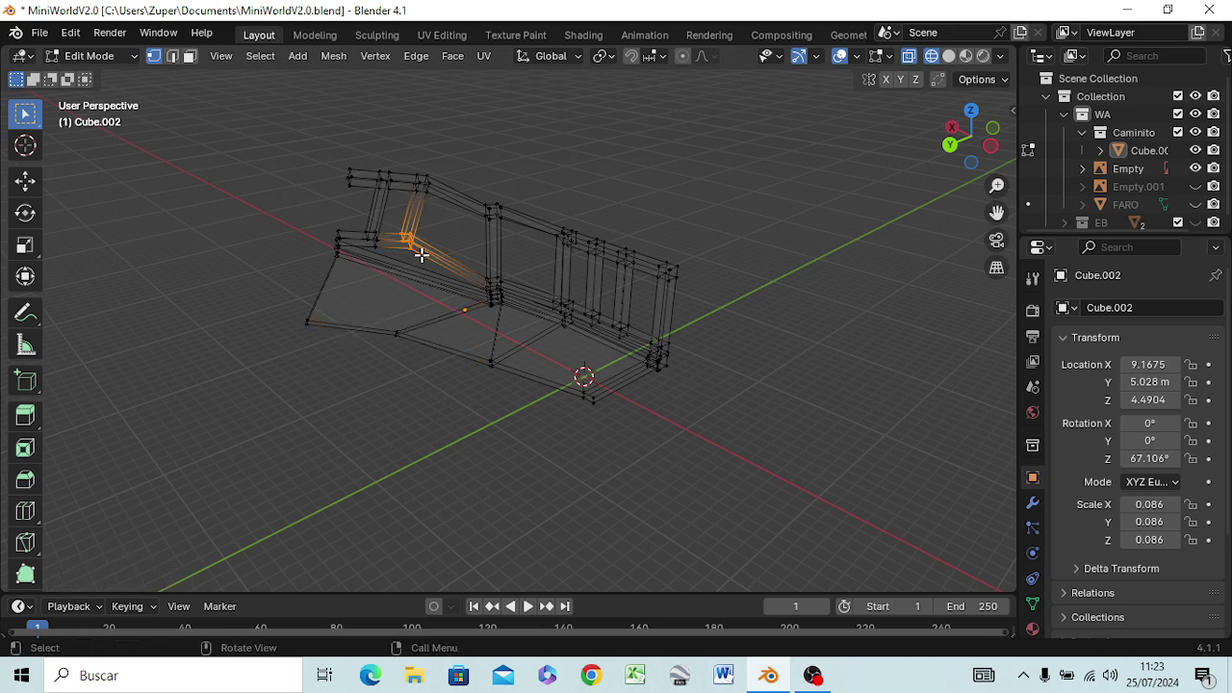
shift+click(419, 181)
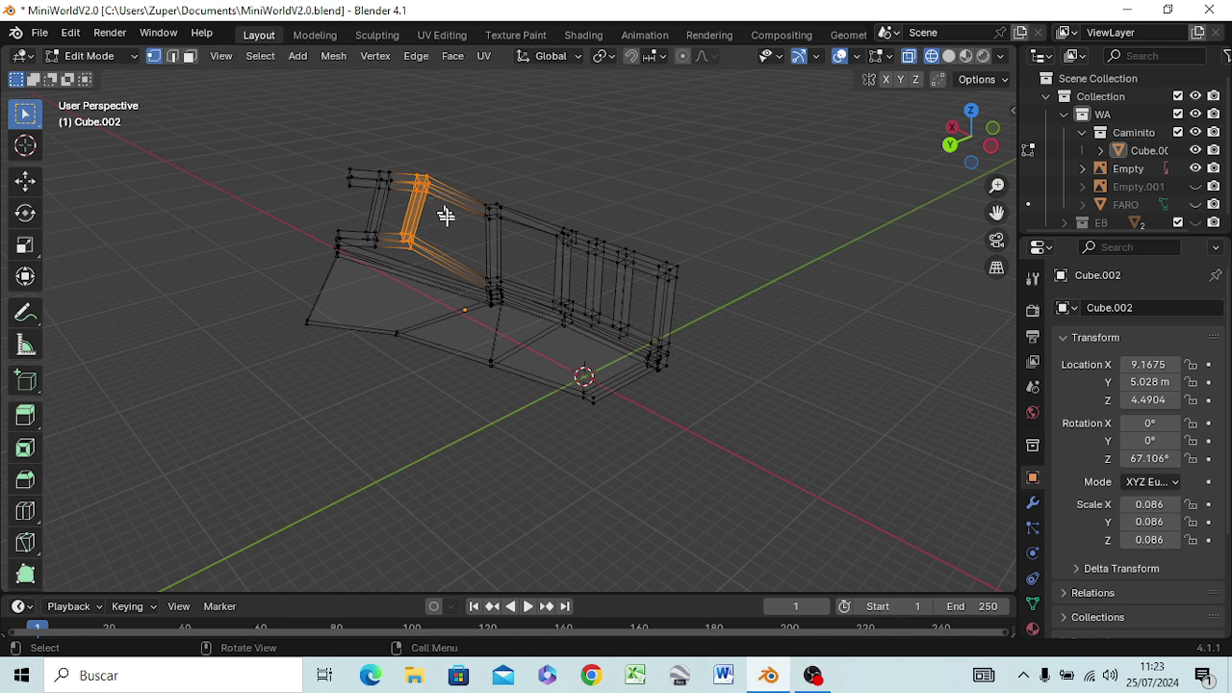
key(g)
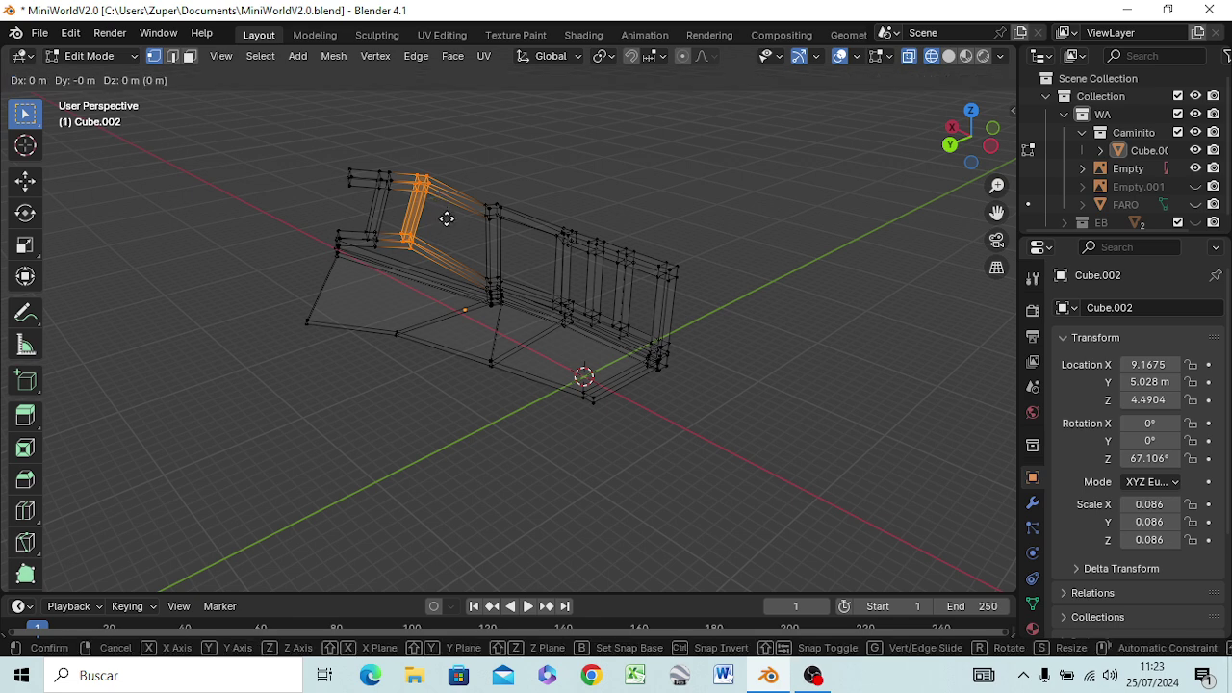
key(x)
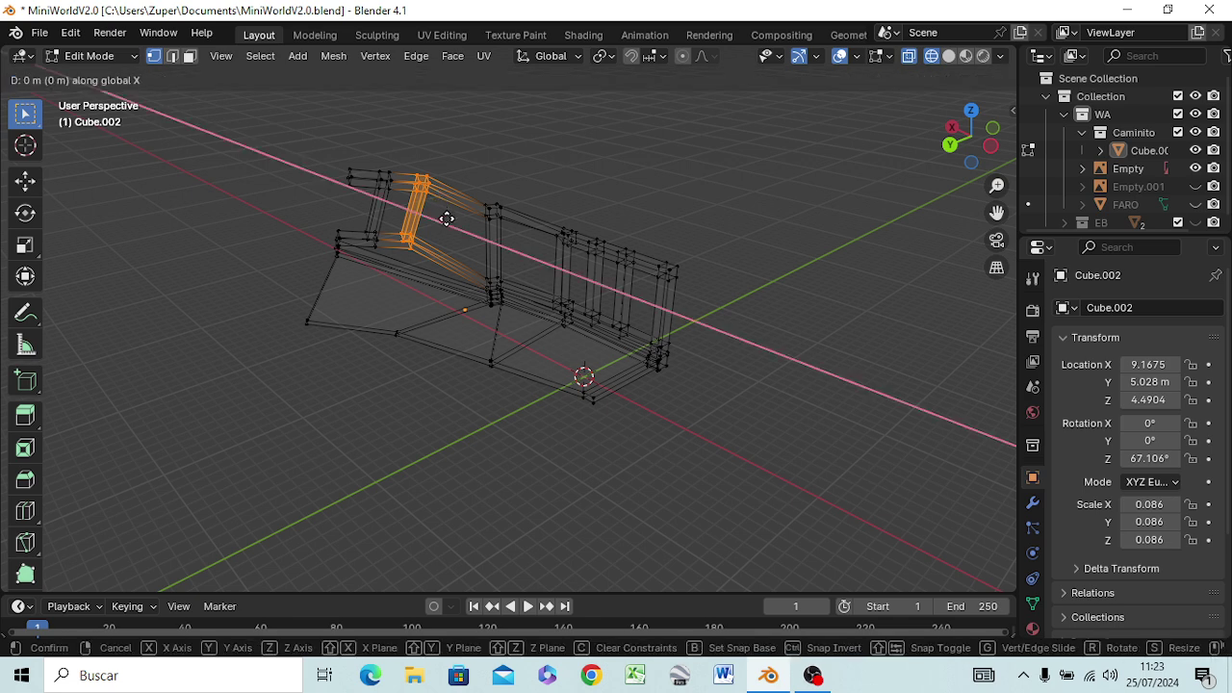
key(z)
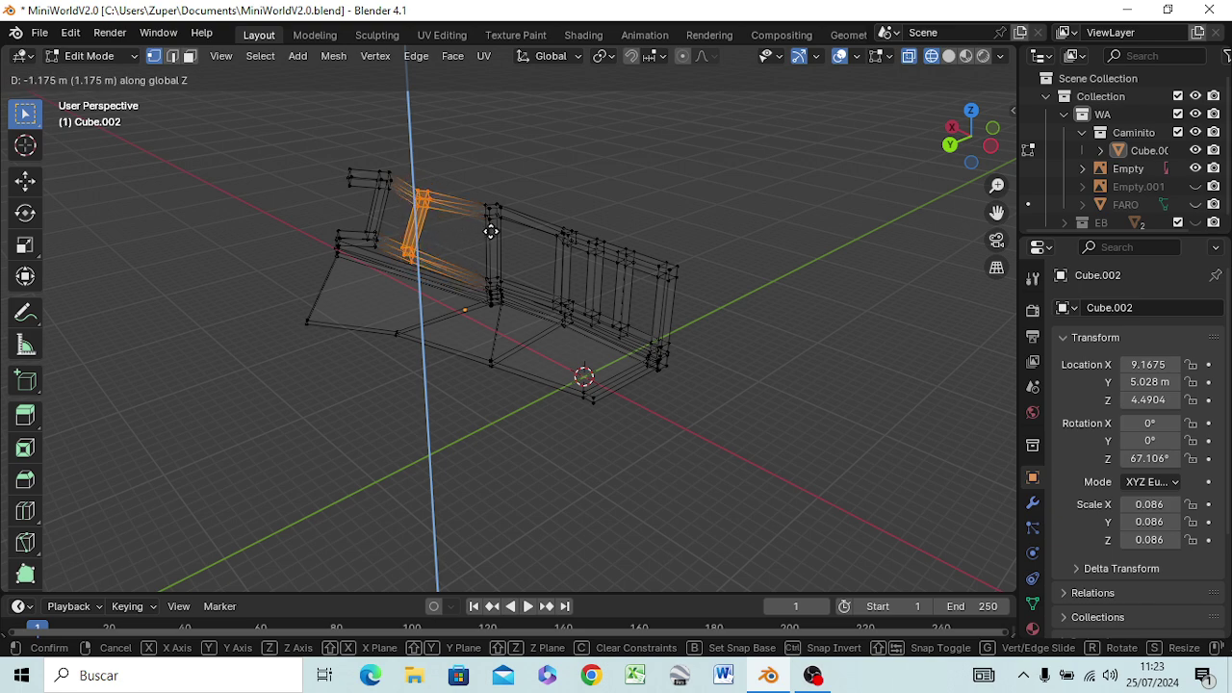
click(488, 233)
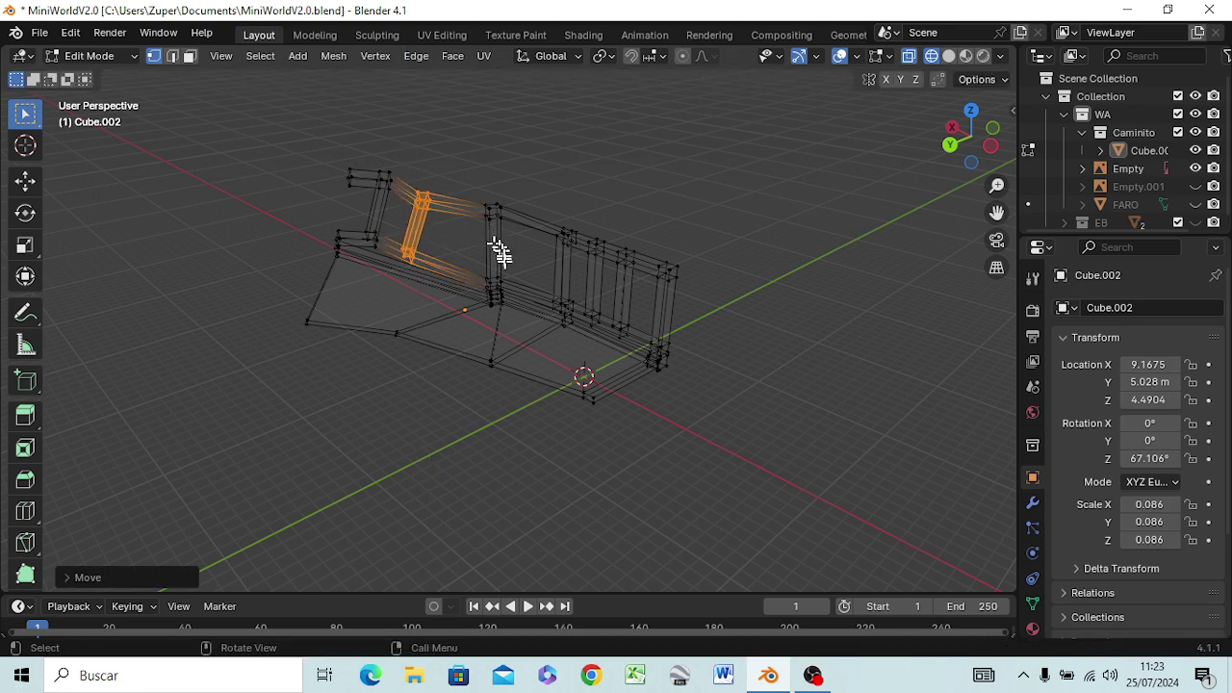
key(KP_7)
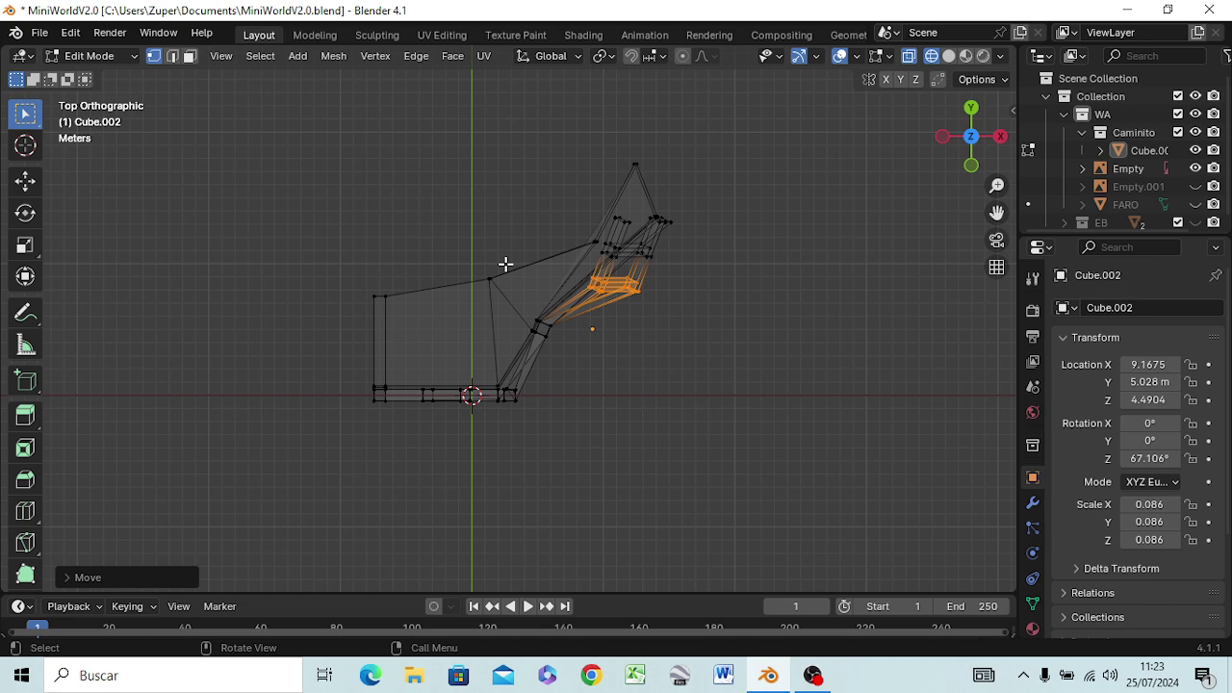
- Give the walkway segment a small free rotation, then rotate it about the X axis
key(r)
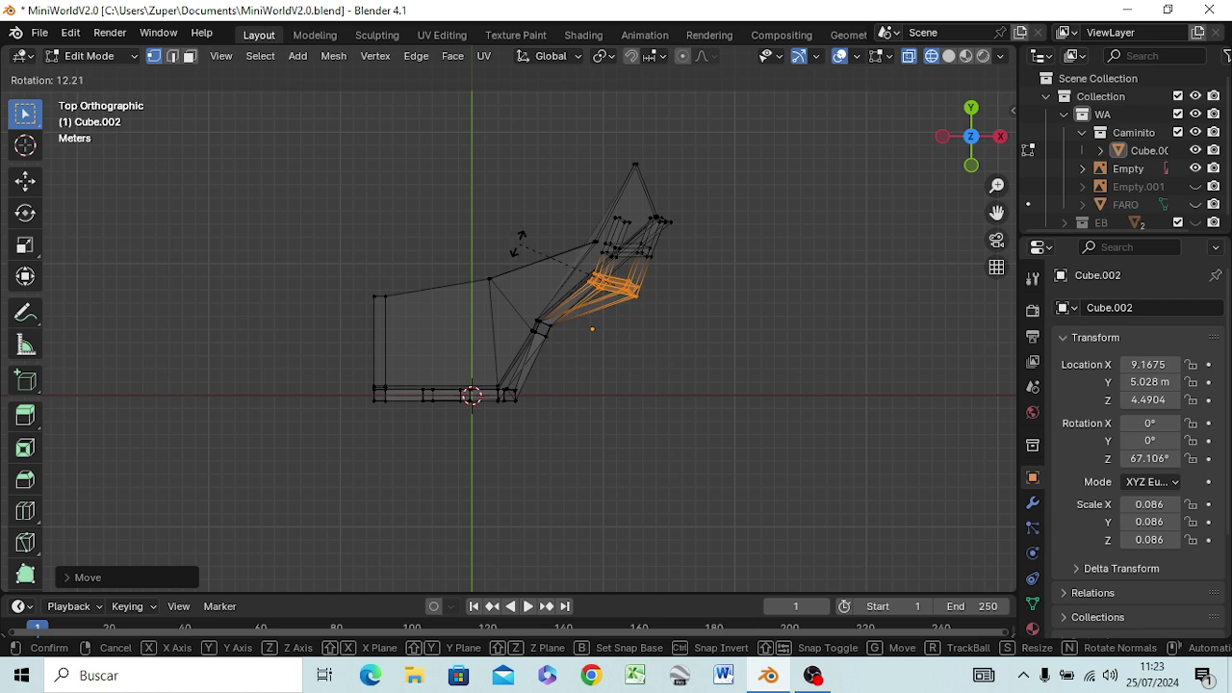
click(515, 246)
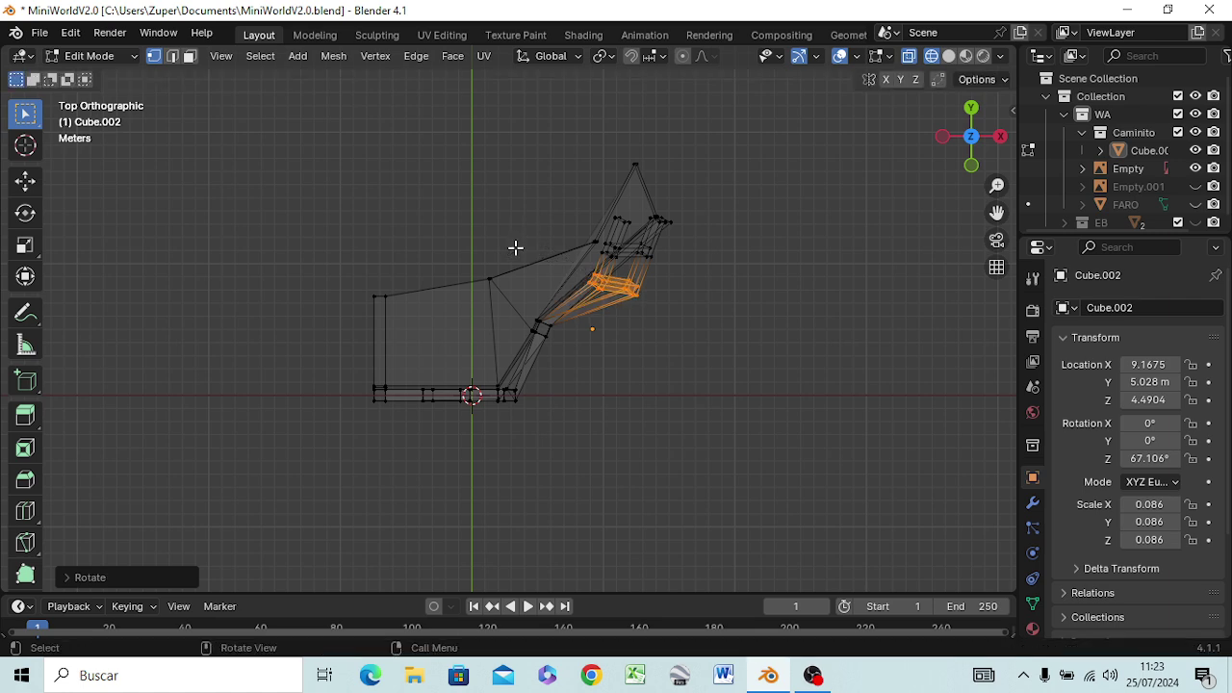
key(r)
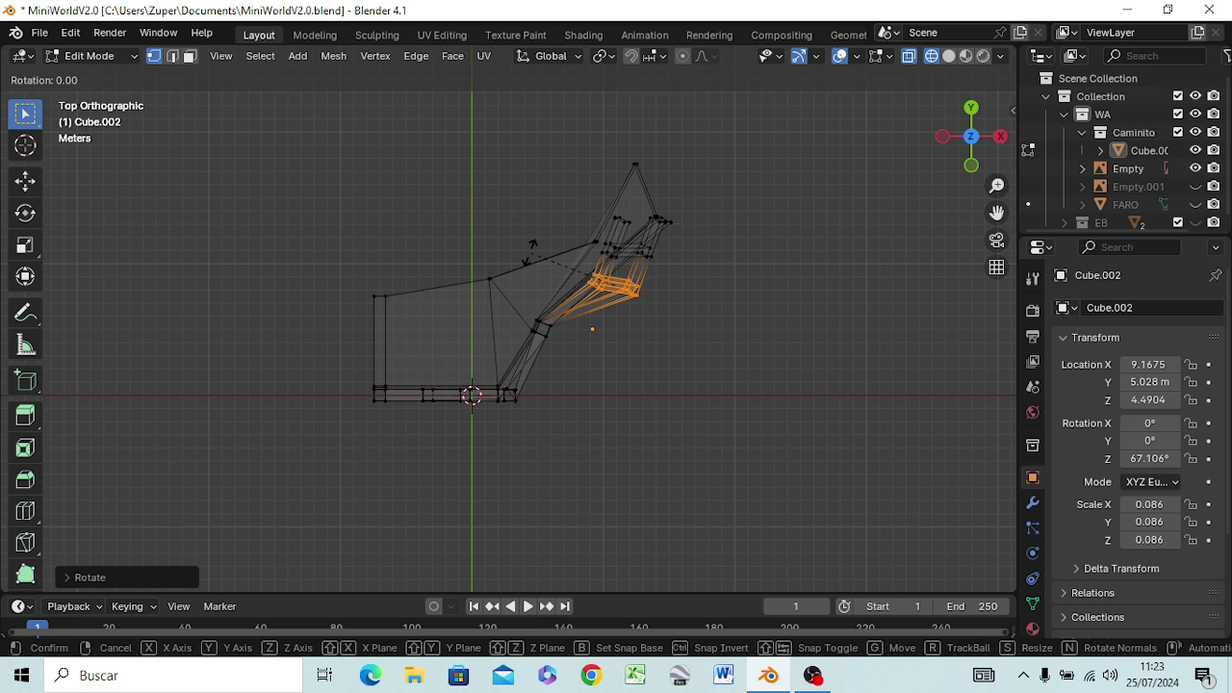
key(x)
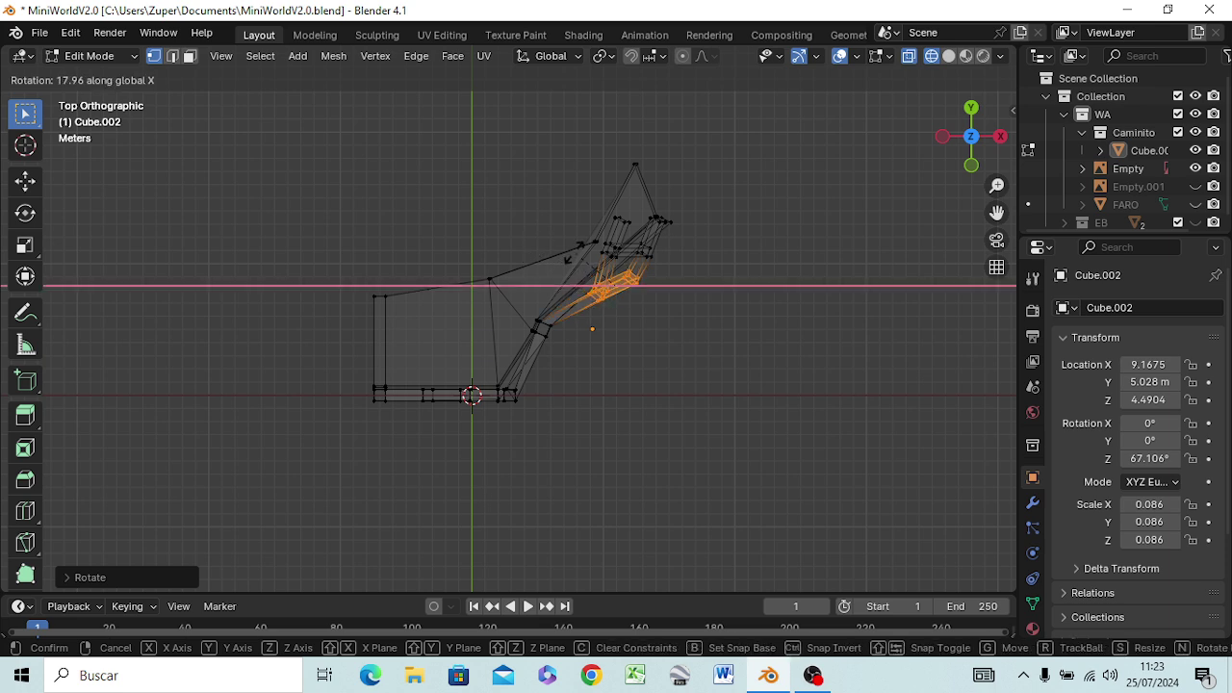
click(562, 252)
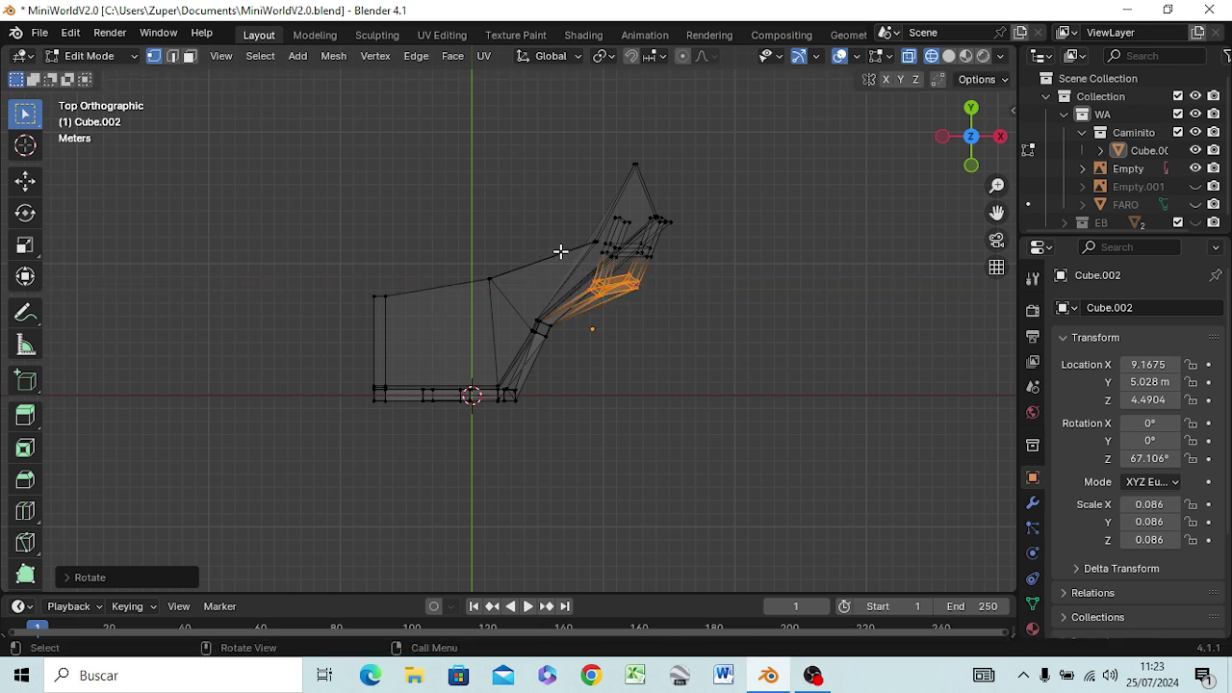
- Rotate the segment about Z and then Y so it angles toward the upper stairs
key(r)
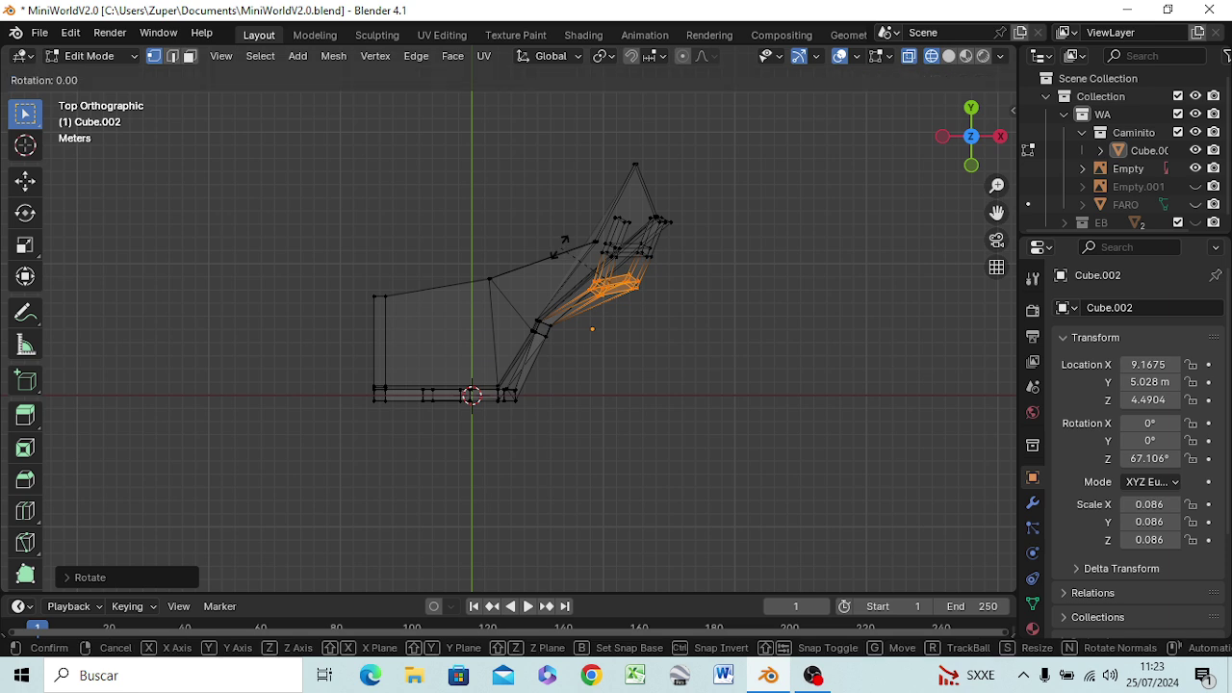
key(z)
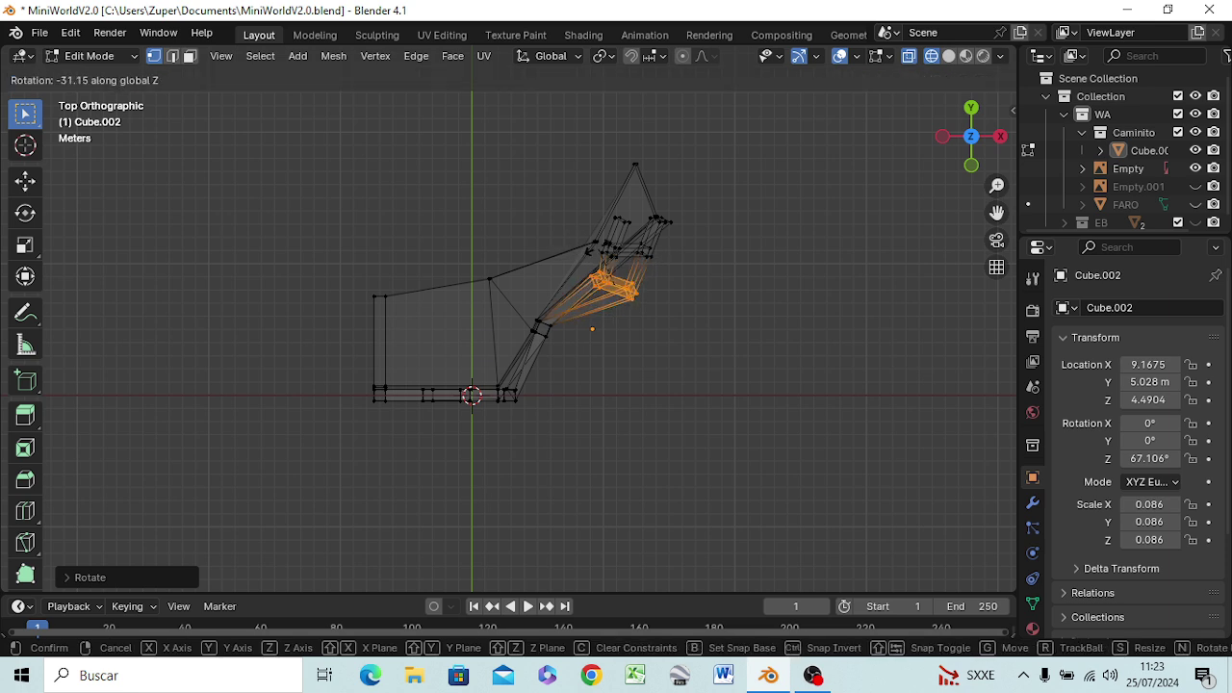
click(598, 248)
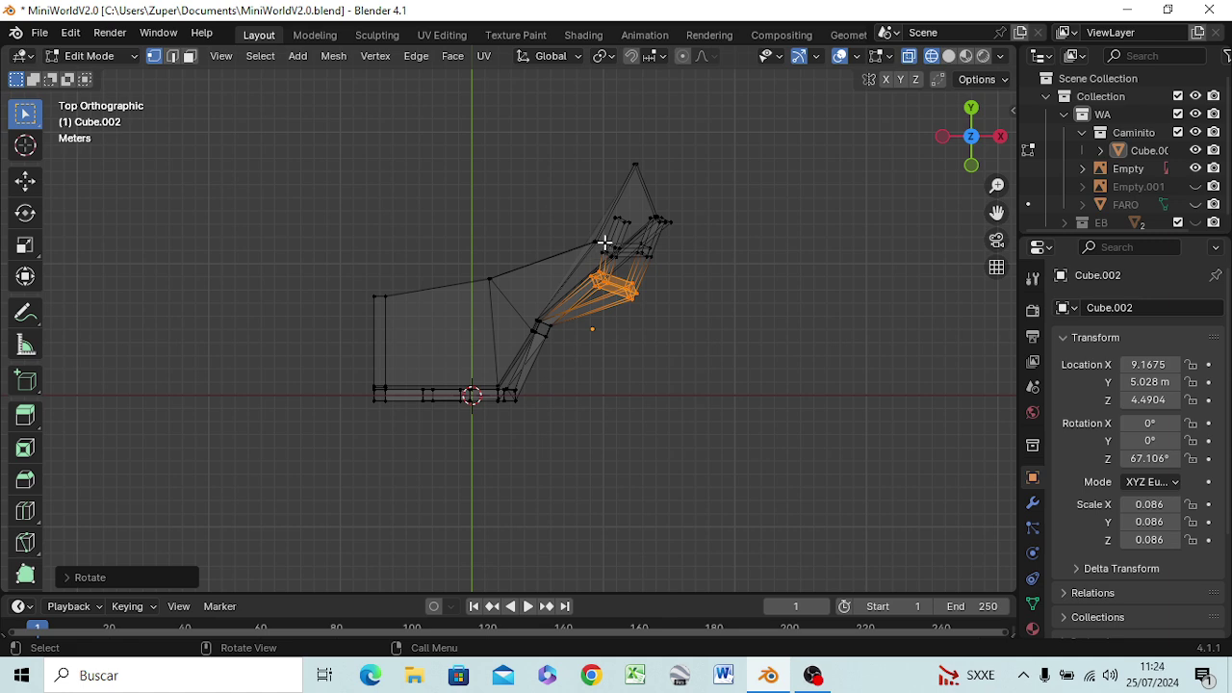
key(r)
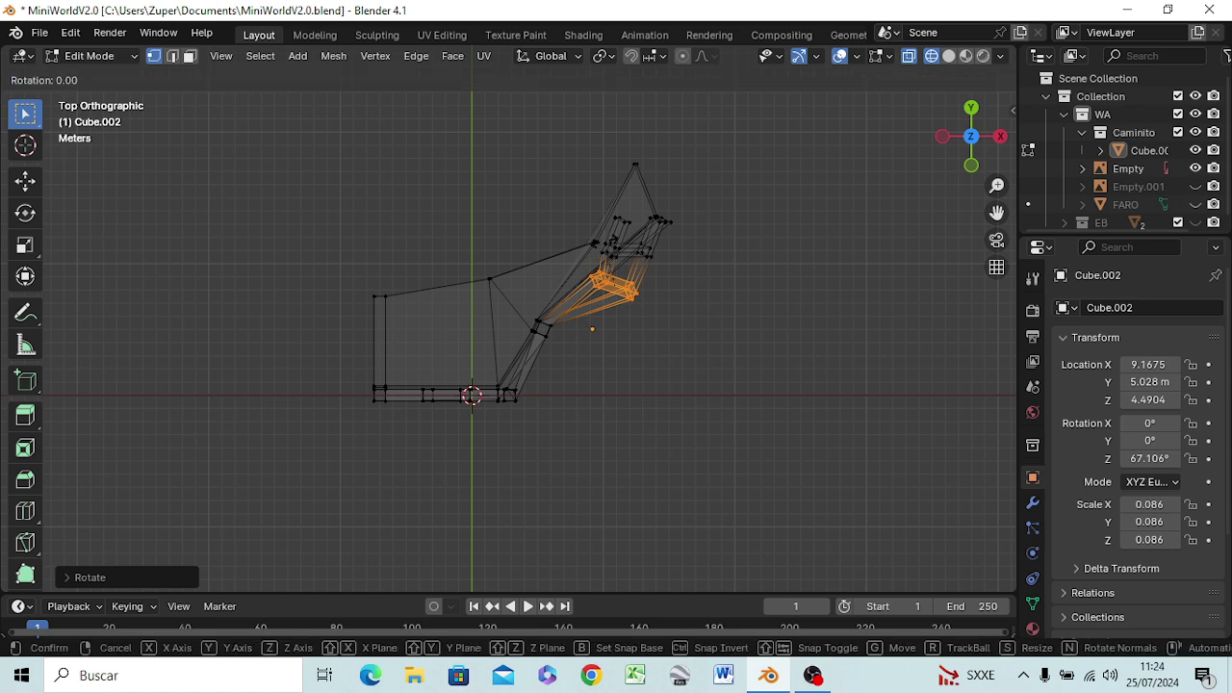
key(y)
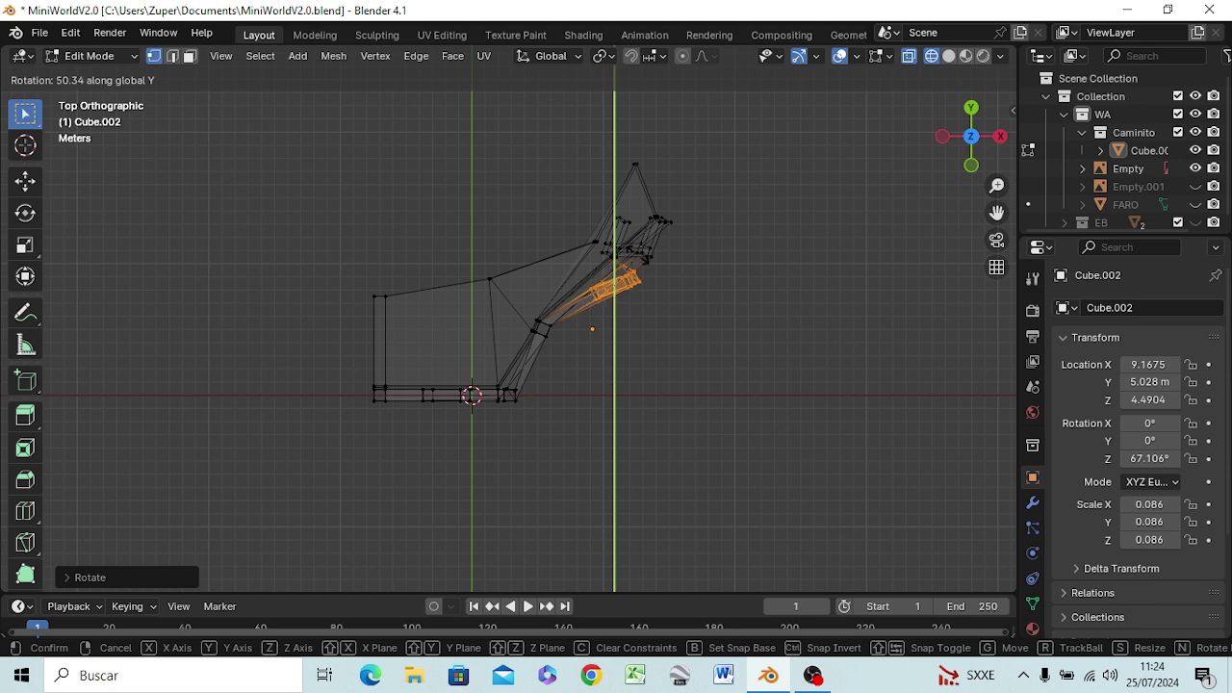
click(638, 253)
mouse_move(702, 297)
middle_down()
mouse_move(633, 276)
mouse_move(495, 154)
middle_up()
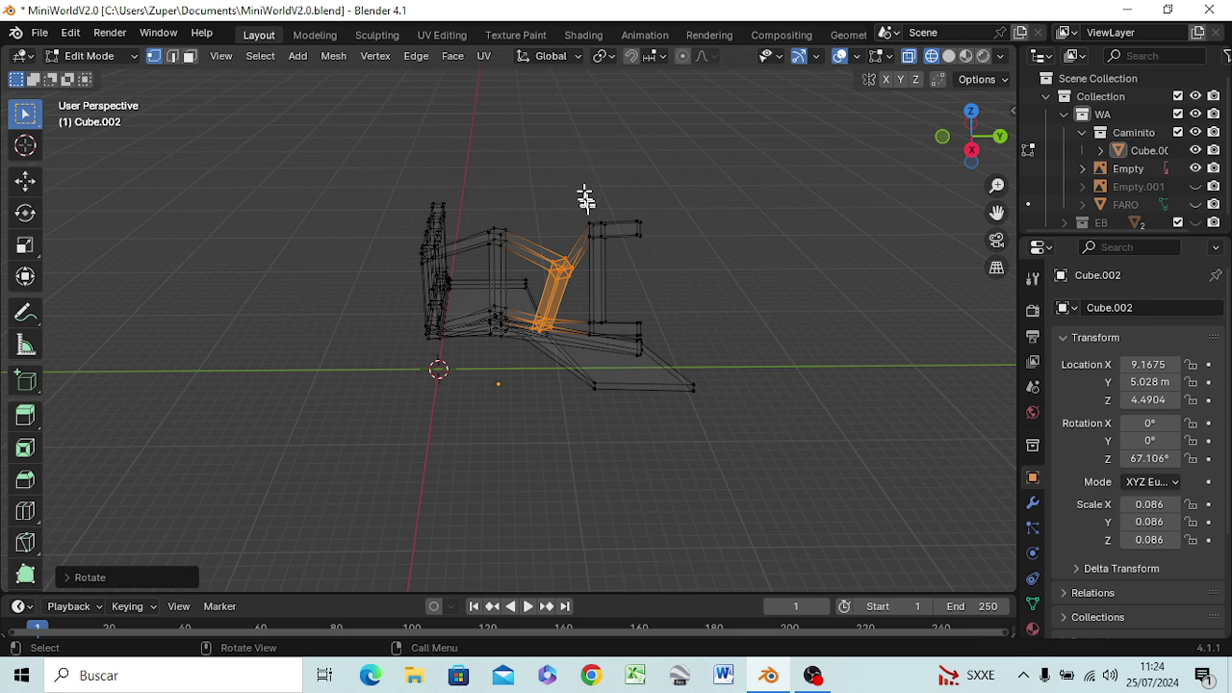
- Move the C-shaped railing end about 0.79 m lower and back toward the upper stairs
drag(580, 198, 664, 340)
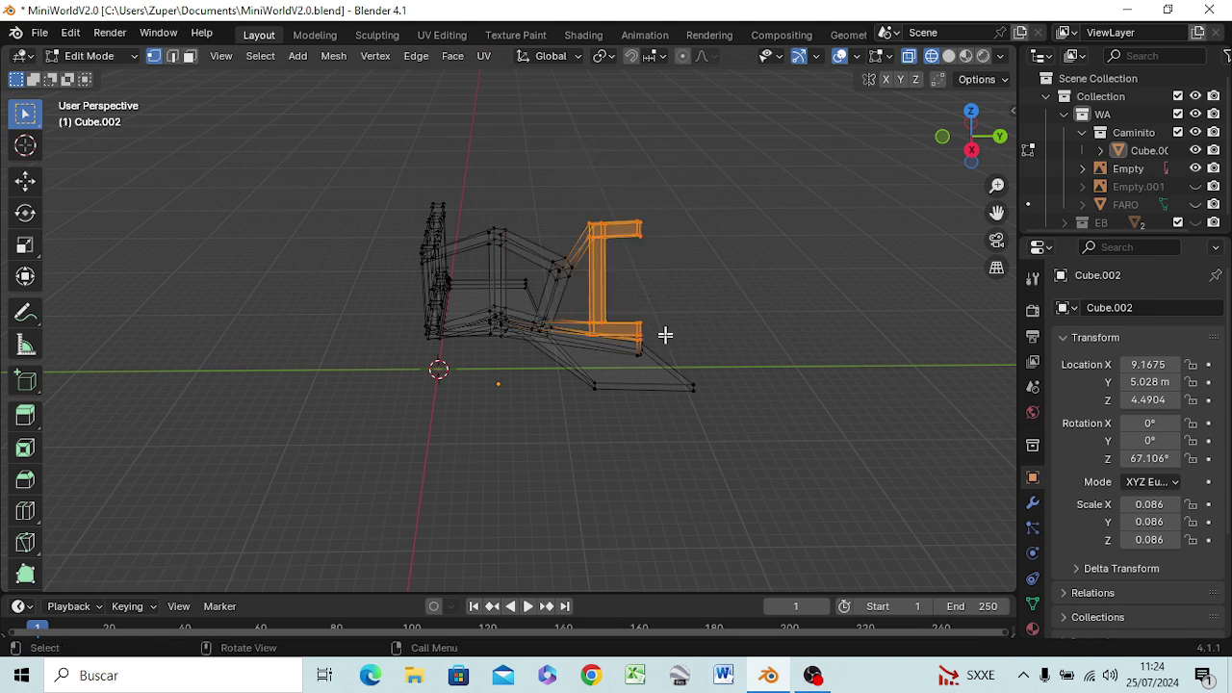
mouse_move(576, 192)
mouse_down()
mouse_move(647, 357)
mouse_move(660, 356)
mouse_up()
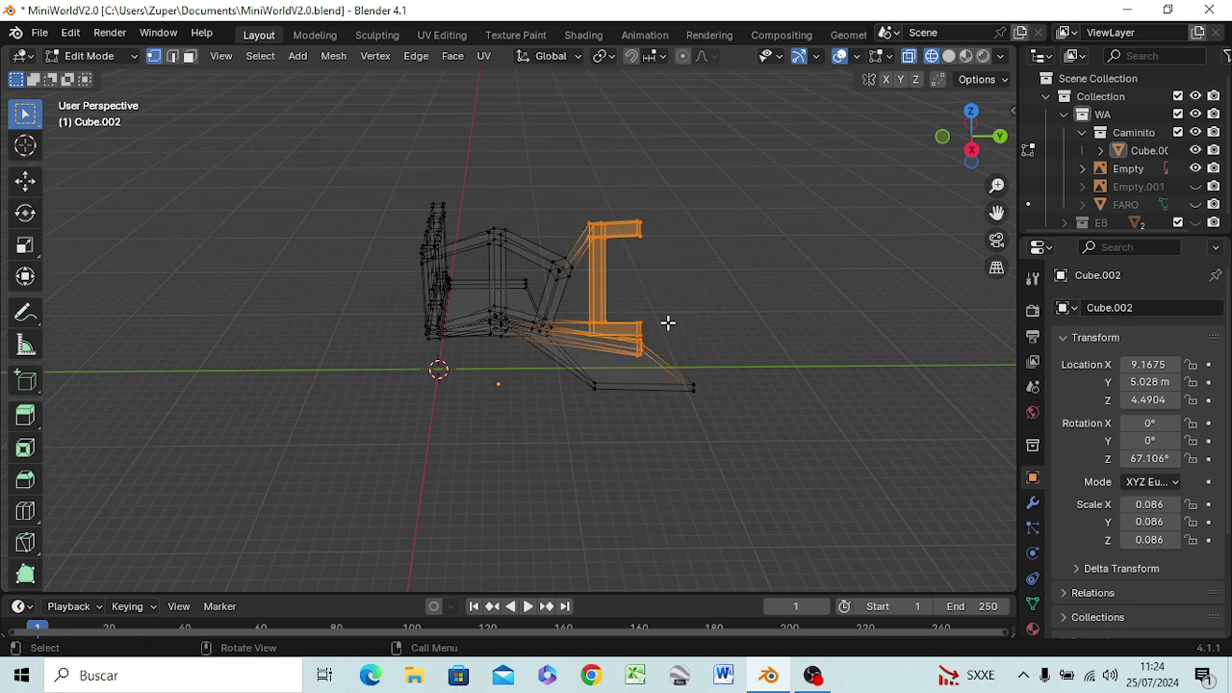
key(g)
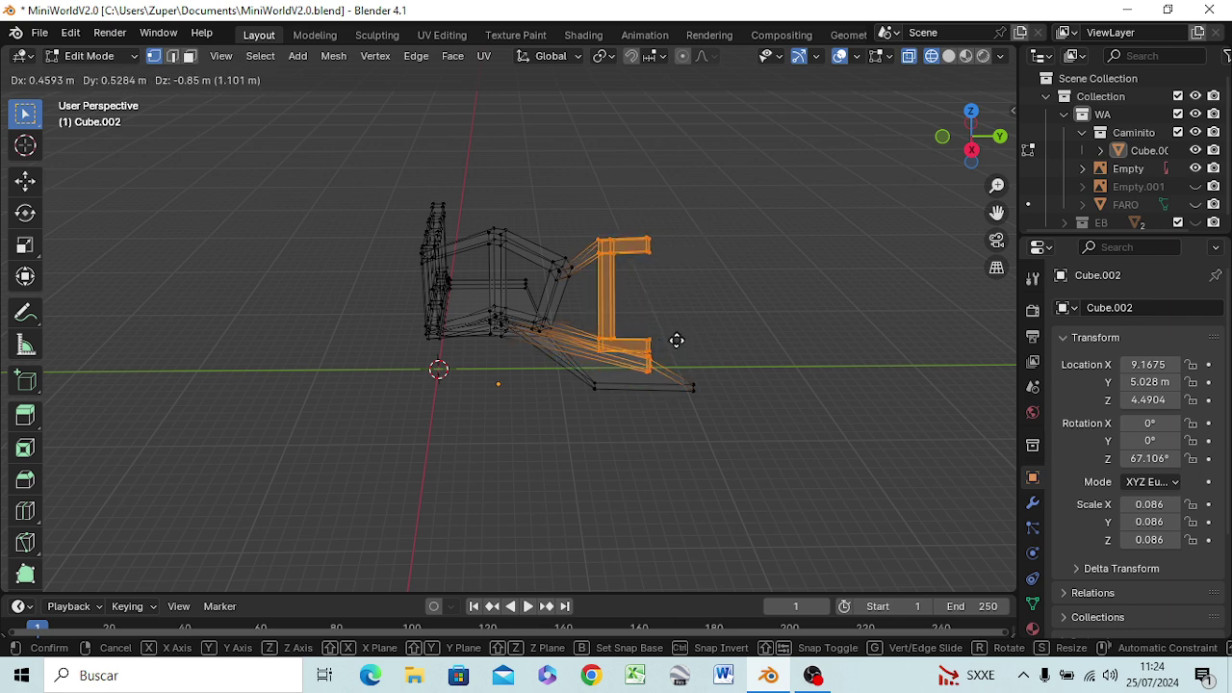
click(677, 339)
- Shift the rail's top corner vertices to a new position
mouse_move(725, 305)
middle_down()
mouse_move(596, 375)
mouse_move(542, 311)
mouse_move(442, 318)
mouse_move(364, 262)
mouse_move(426, 229)
middle_up()
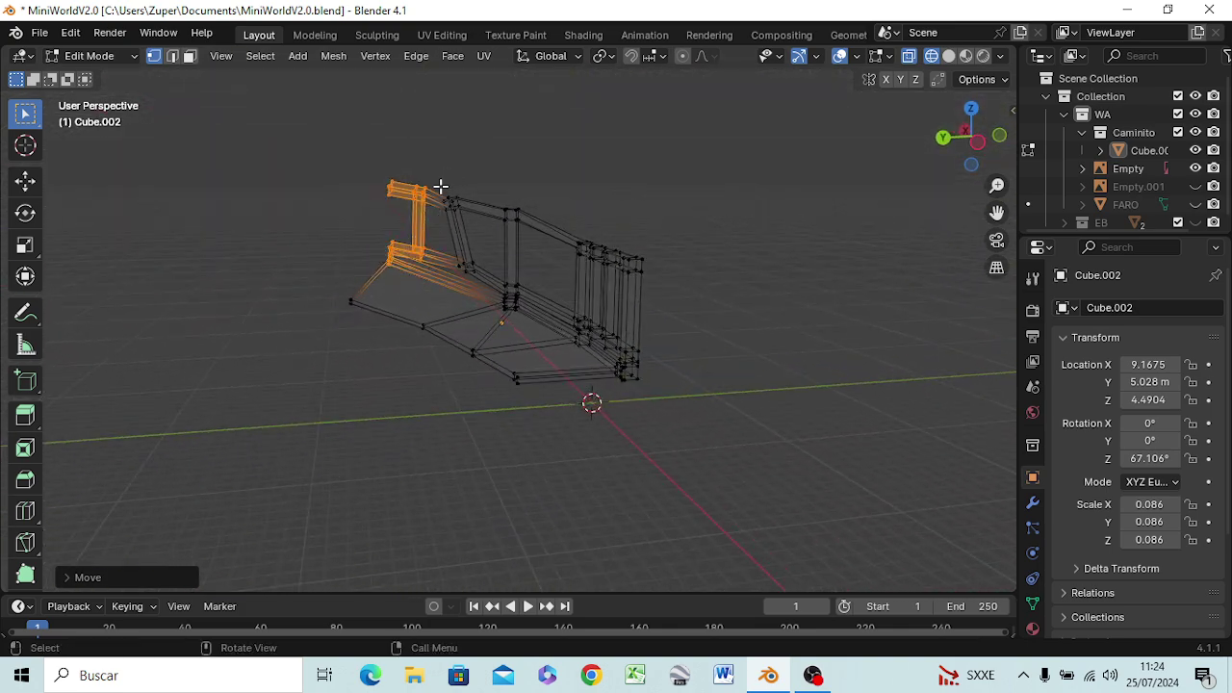
drag(441, 187, 471, 217)
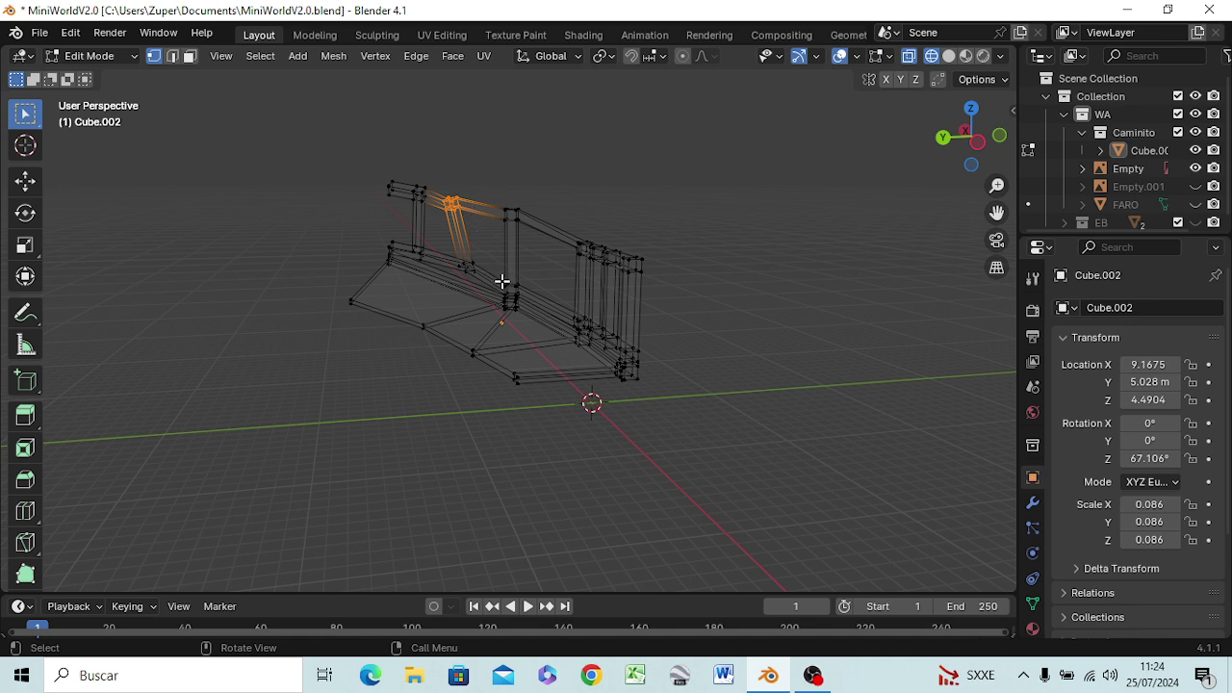
key(g)
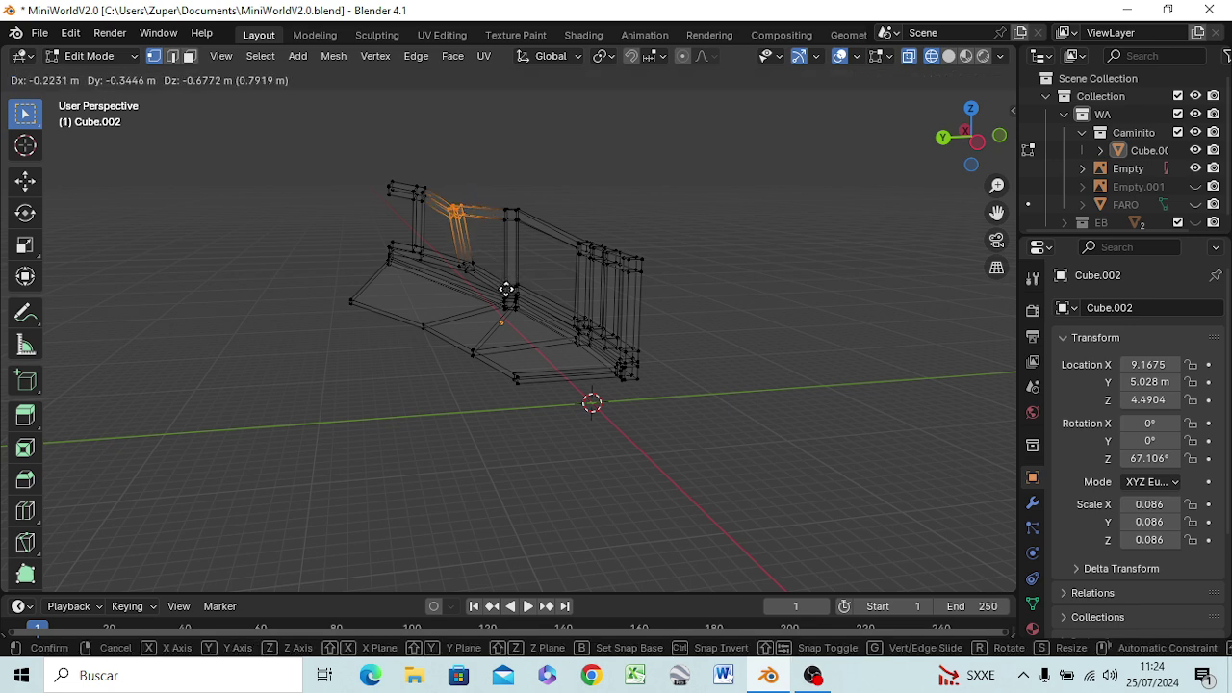
click(506, 290)
mouse_move(530, 323)
middle_down()
mouse_move(972, 311)
mouse_move(3, 272)
middle_up()
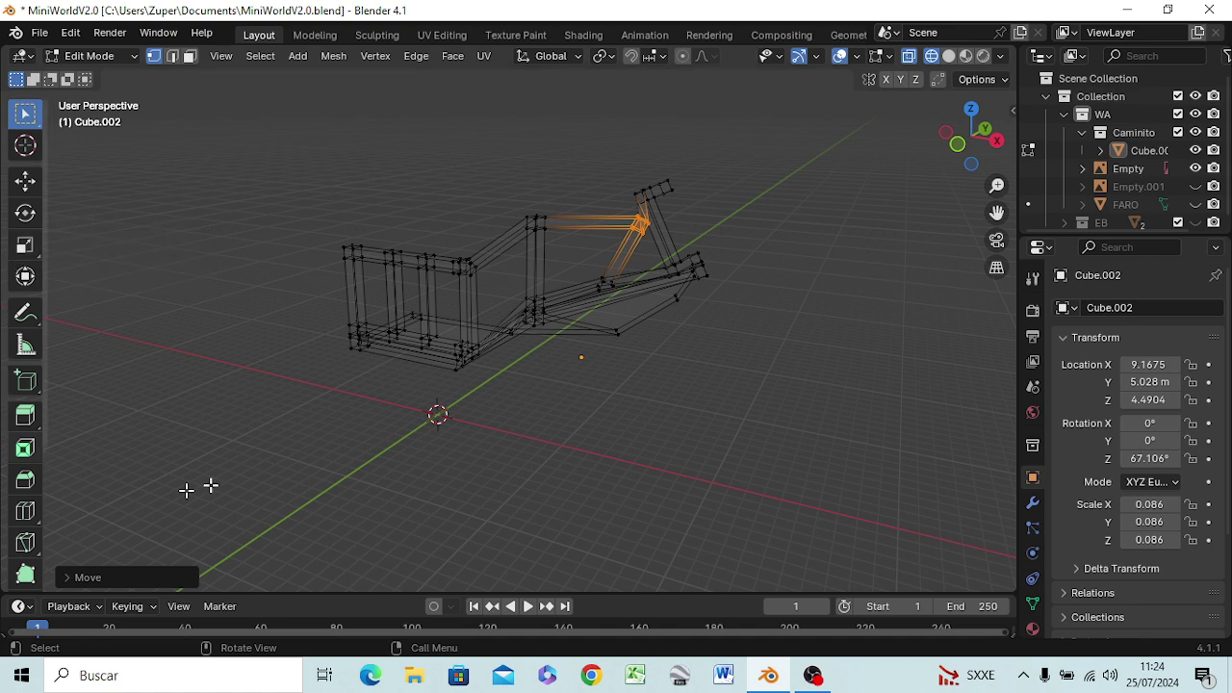
key(KP_1)
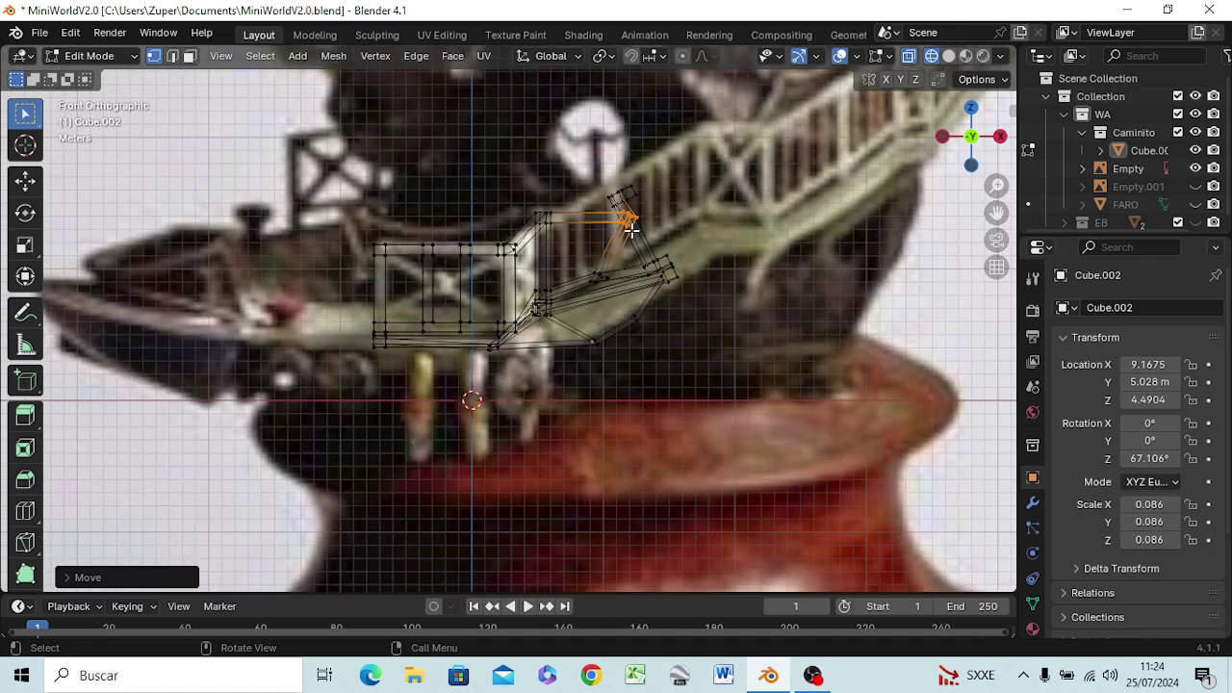
- Move and tilt the top rail edge to match the staircase slope
key(g)
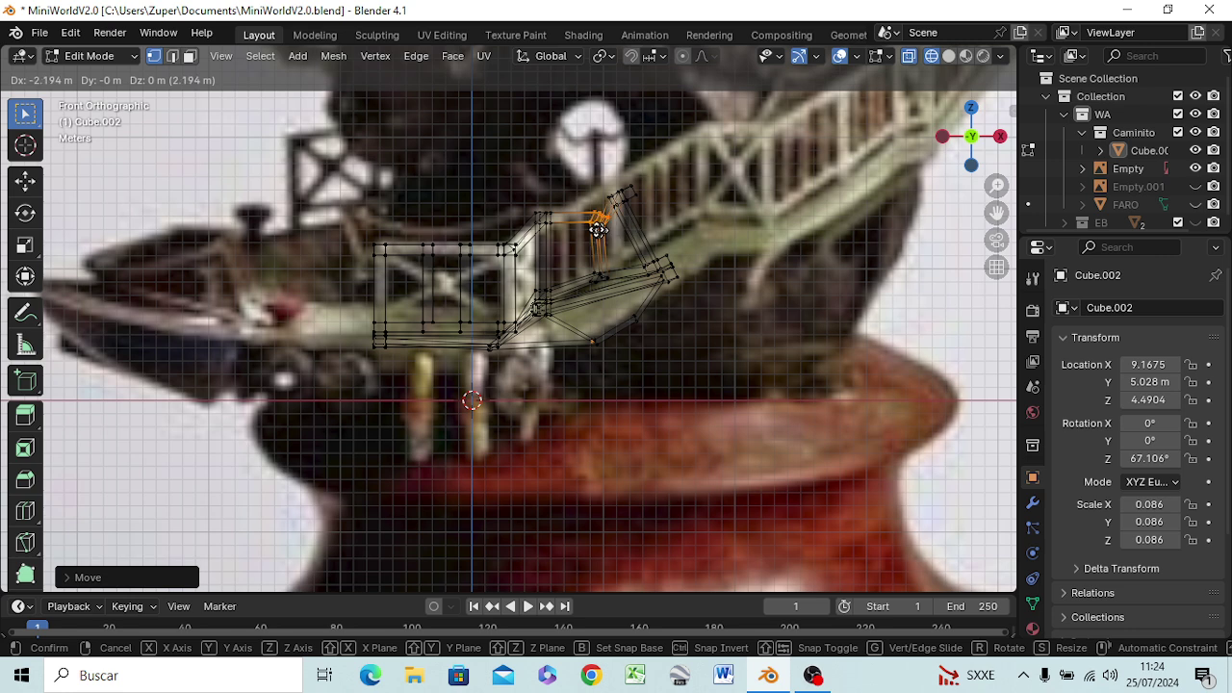
click(591, 216)
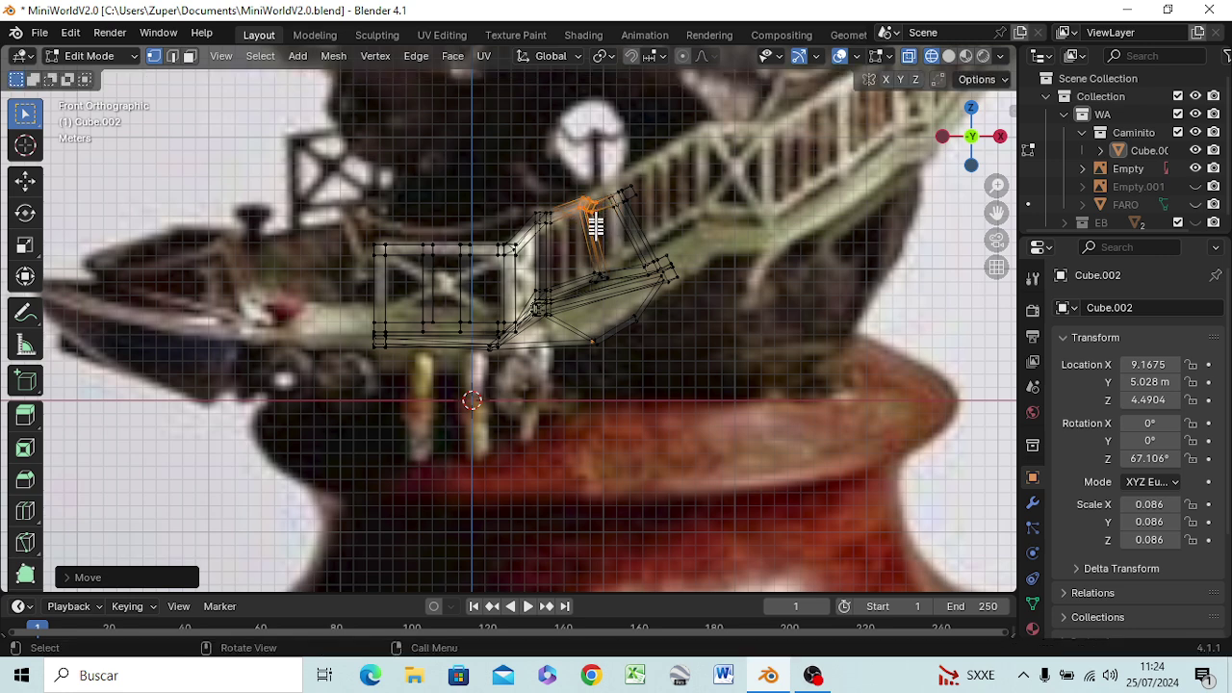
key(r)
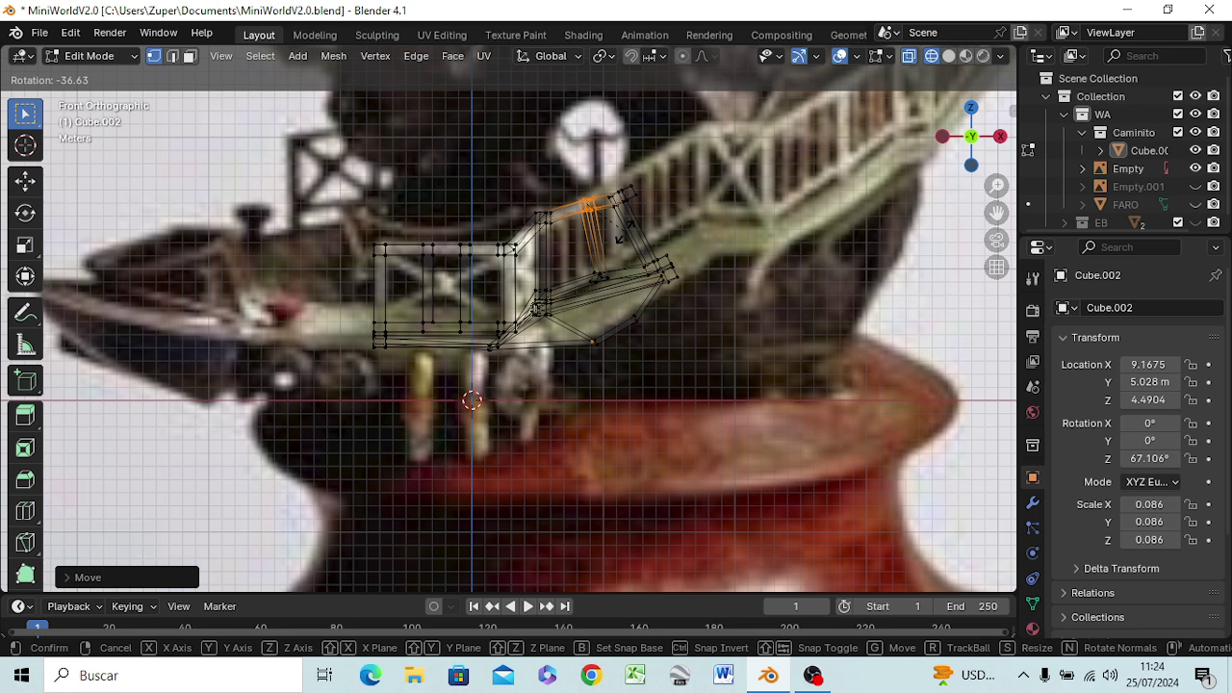
click(623, 233)
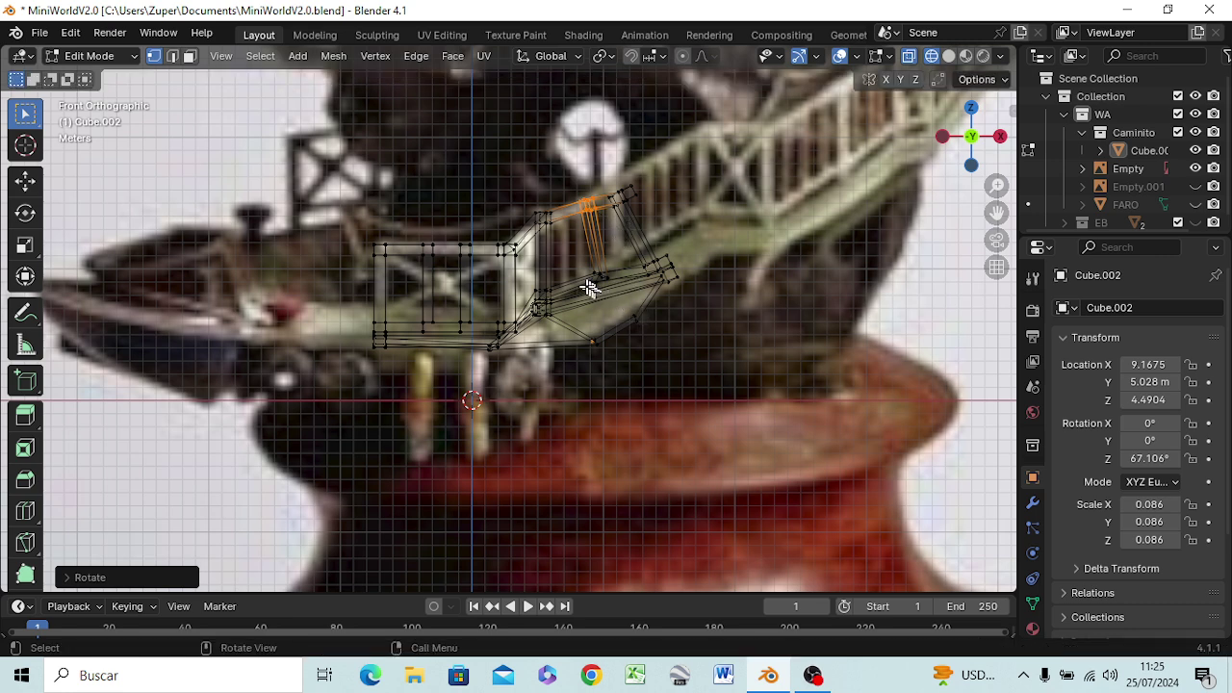
- Rotate the segment's floor vertices to follow the stair slope
key(b)
drag(605, 284, 617, 298)
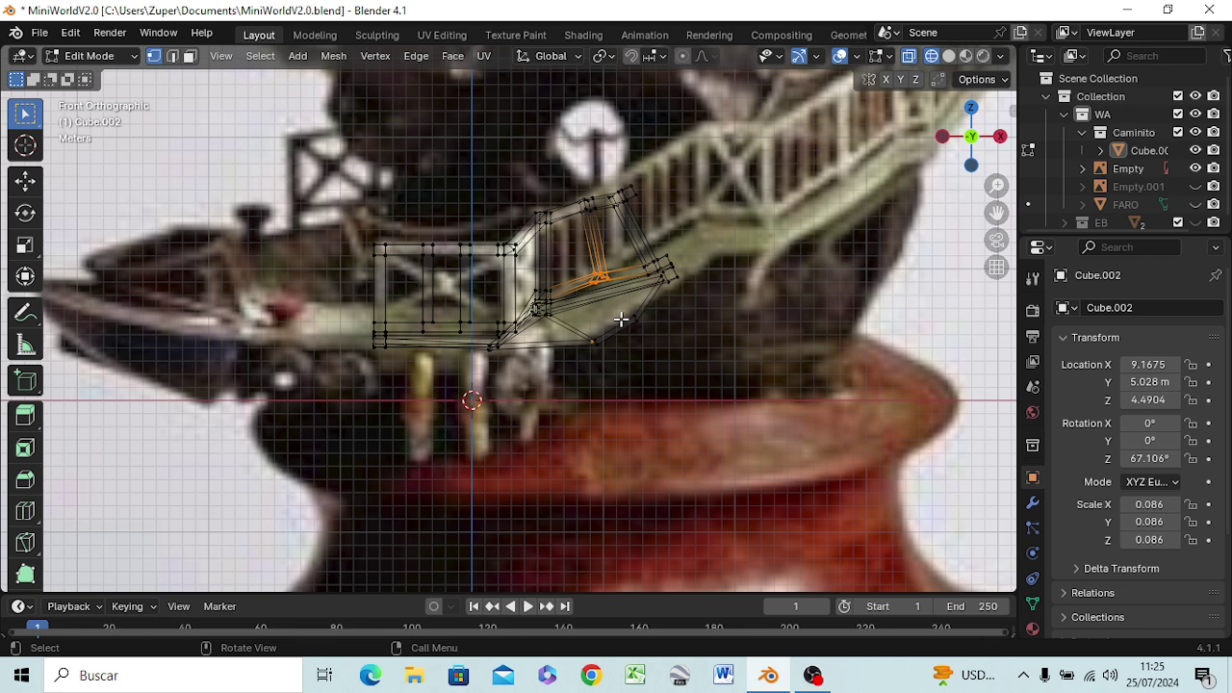
key(r)
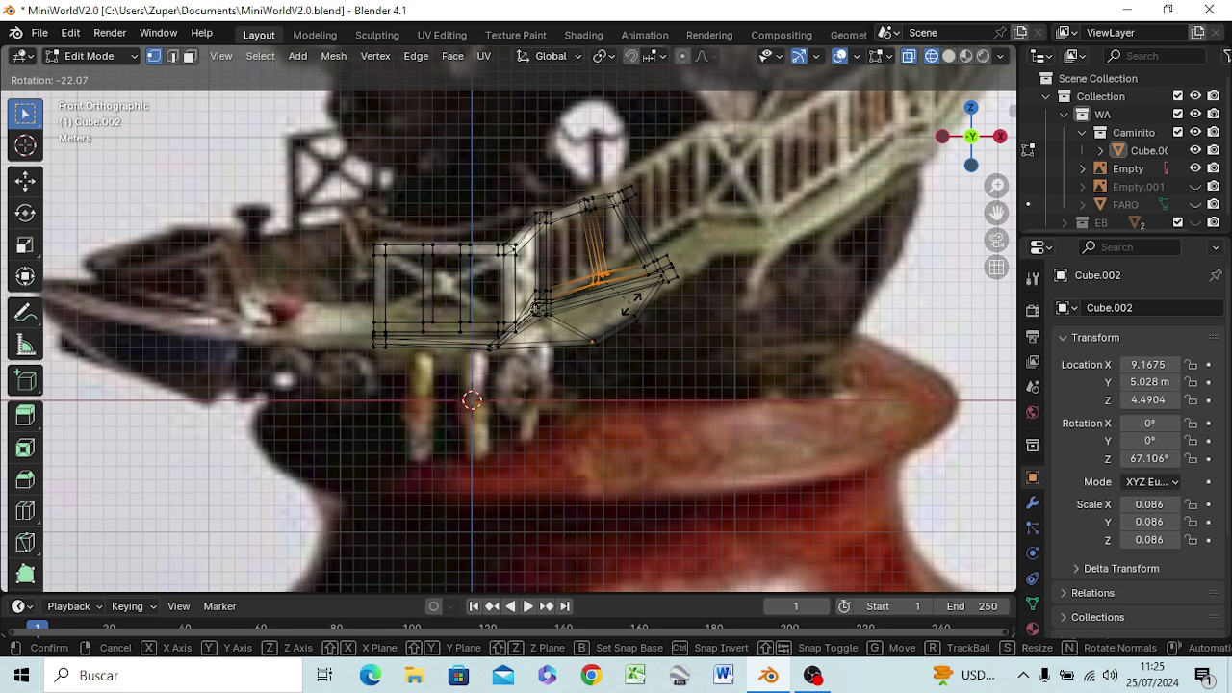
click(631, 300)
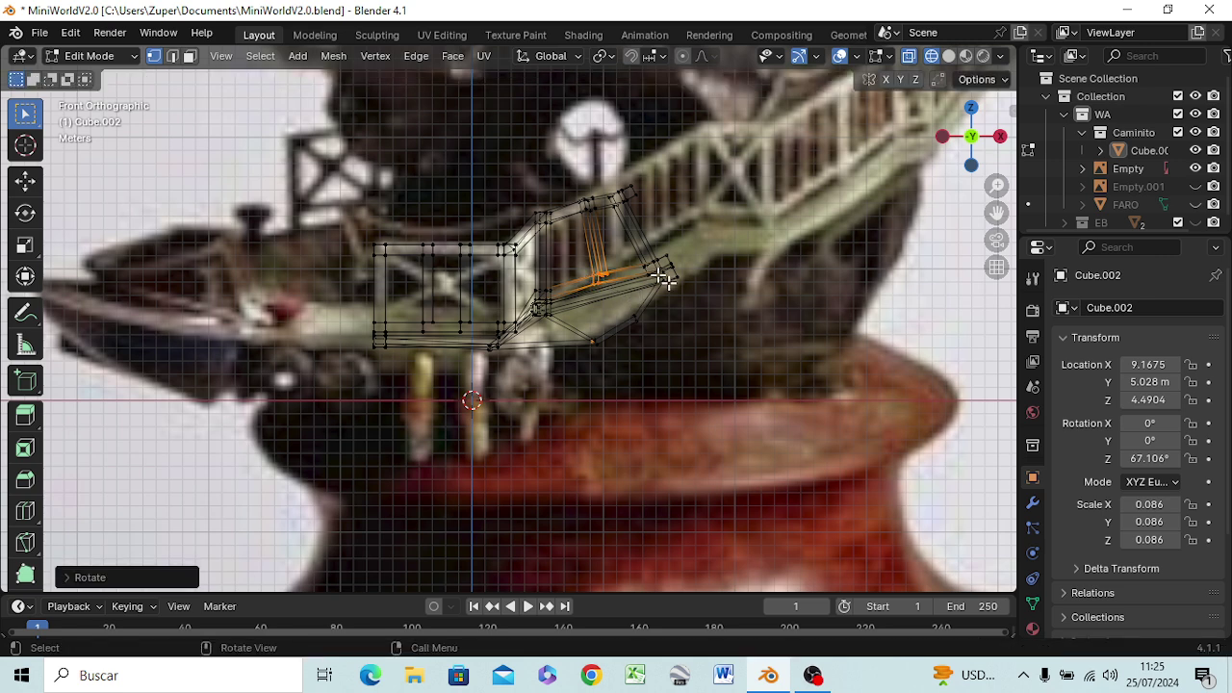
- Move the top rail vertices and lower-right floor vertices up along the stairs
drag(601, 181, 645, 208)
key(g)
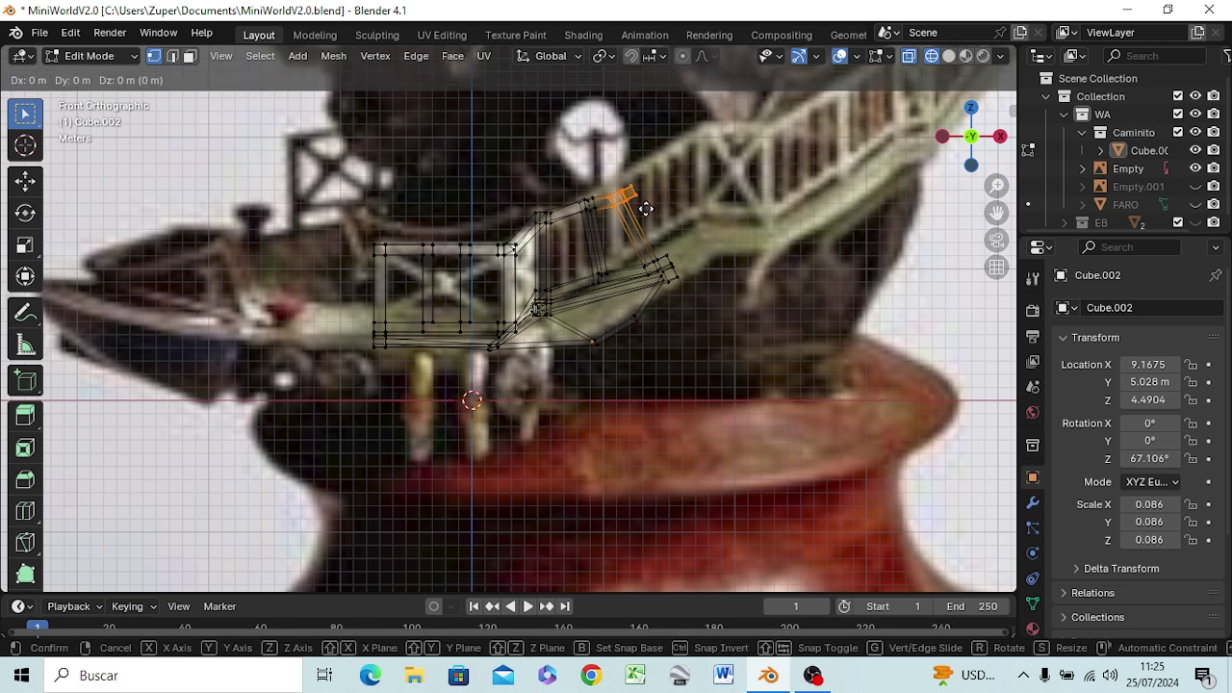
click(647, 188)
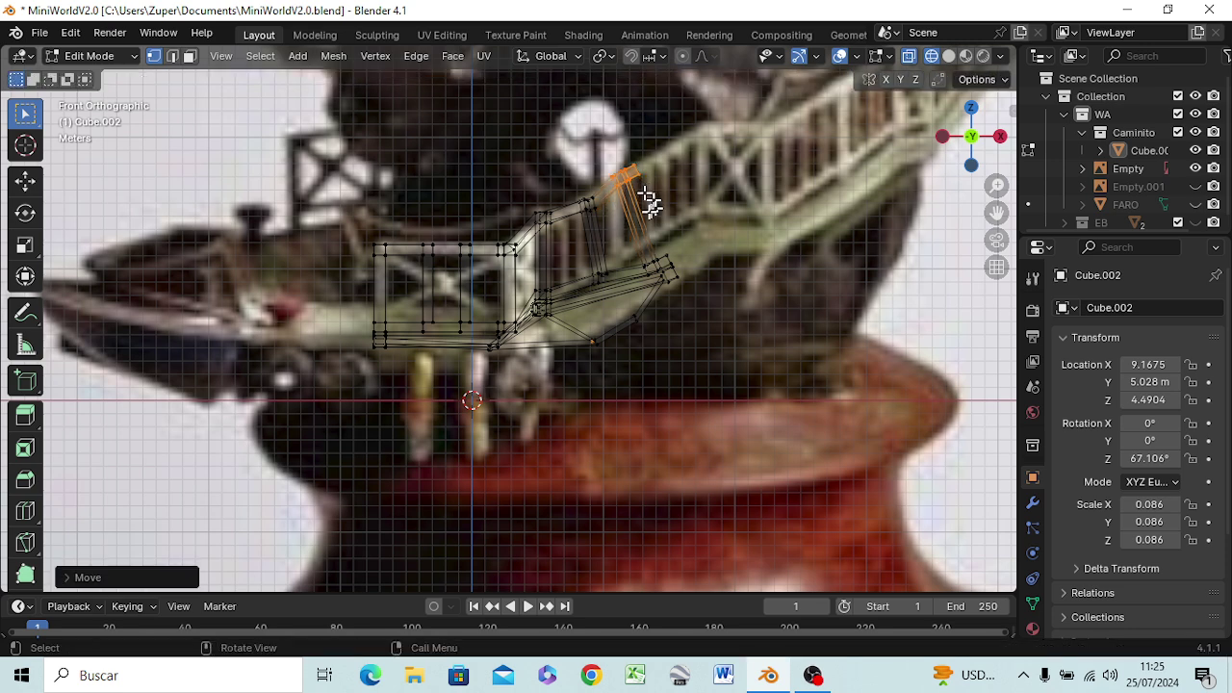
drag(634, 252, 695, 293)
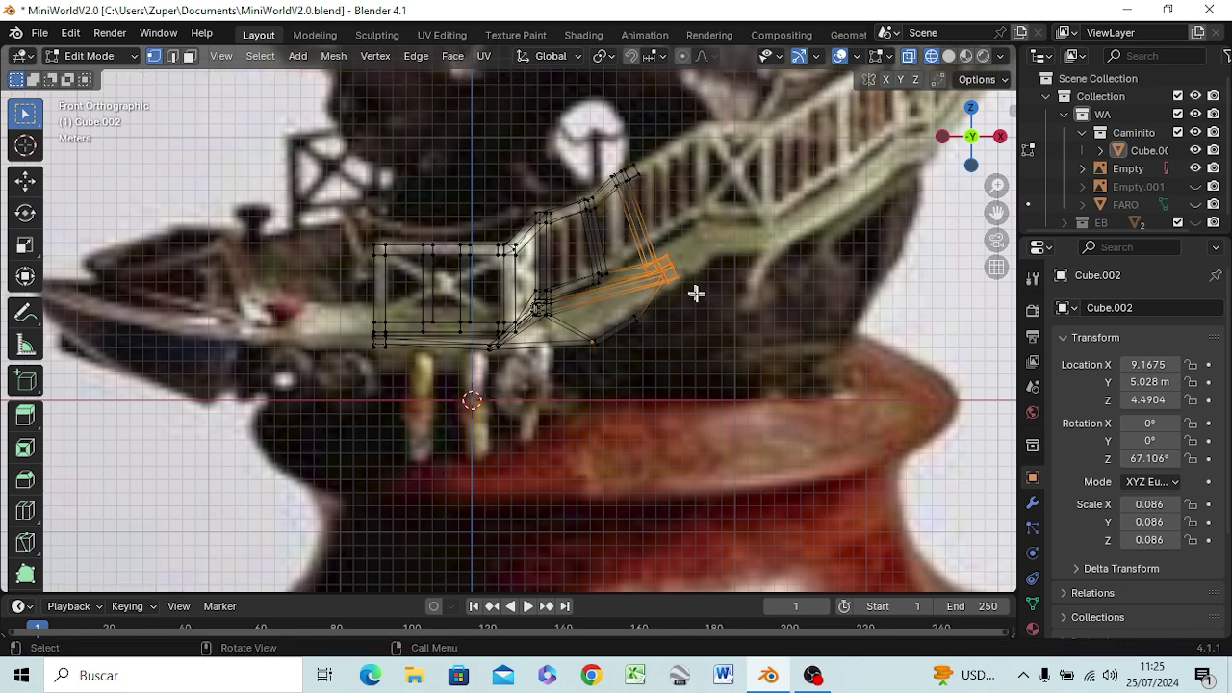
key(g)
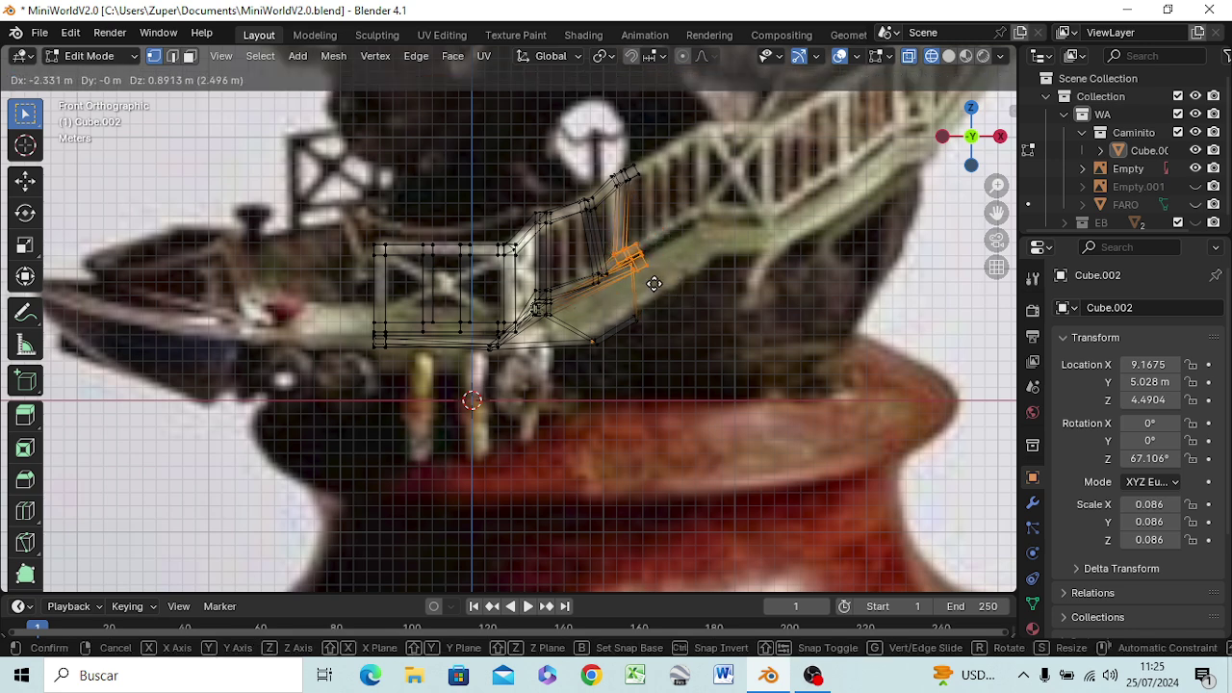
click(655, 283)
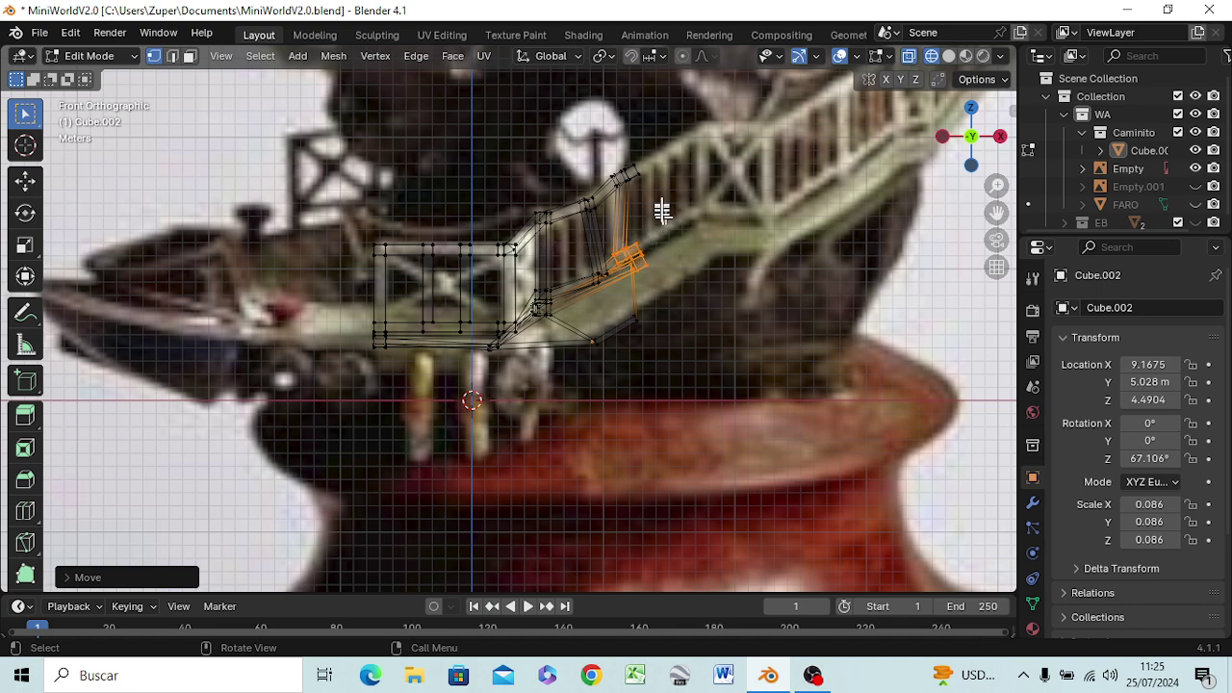
mouse_move(662, 212)
middle_down()
mouse_move(340, 314)
mouse_move(266, 276)
middle_up()
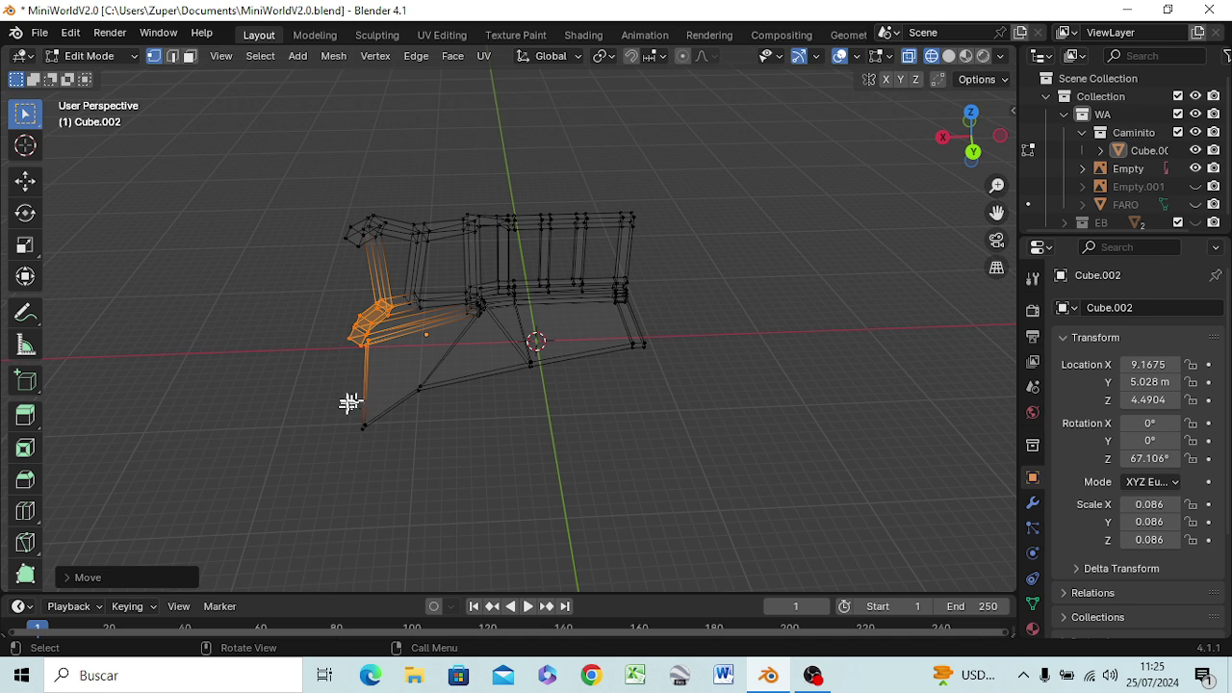
- Move the two stray lower floor vertices back up, then reposition the inner floor vertex
drag(345, 408, 386, 448)
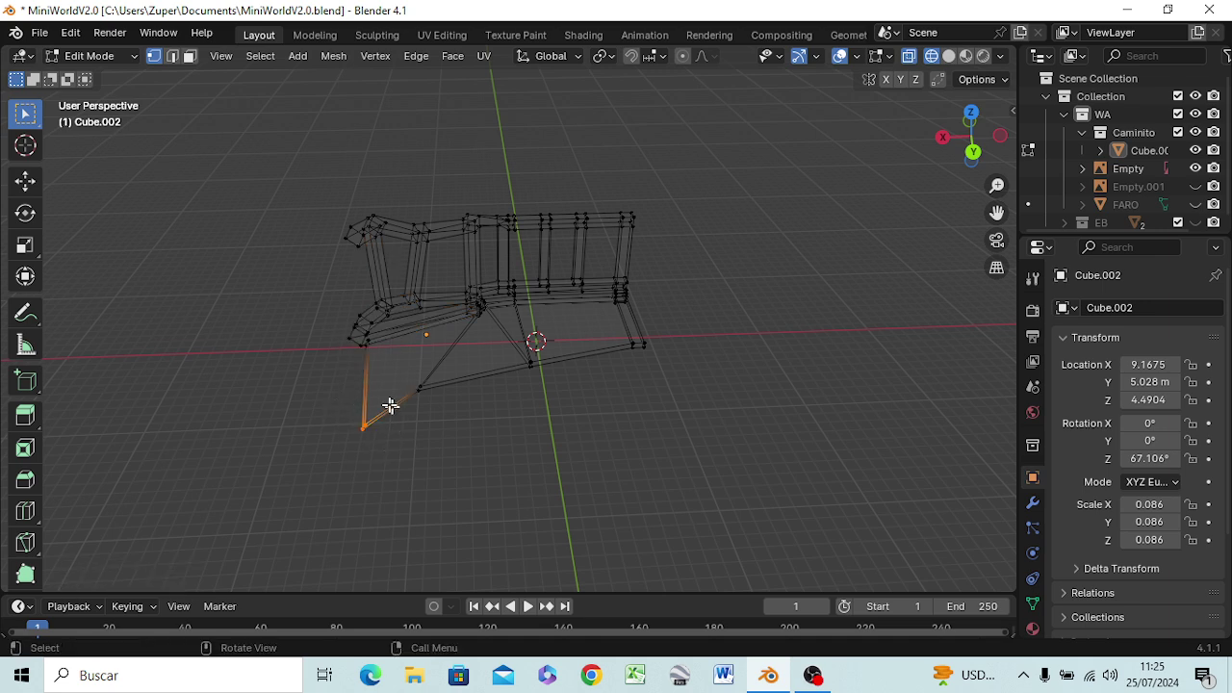
shift+click(420, 389)
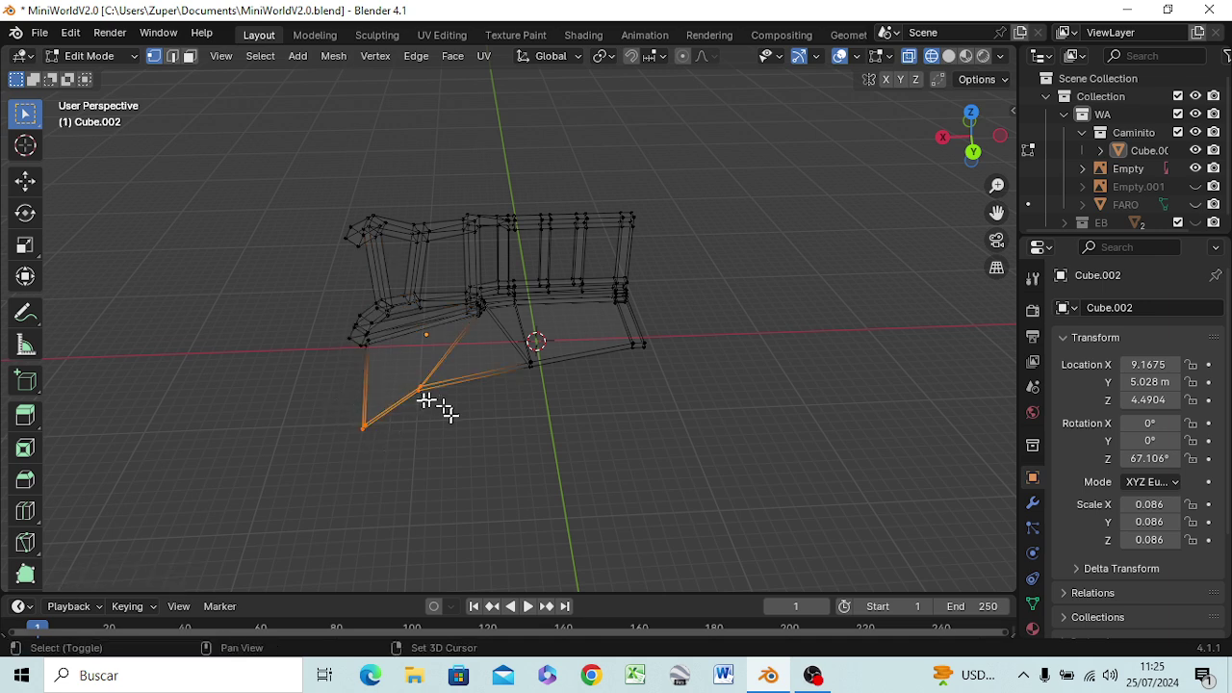
key(KP_3)
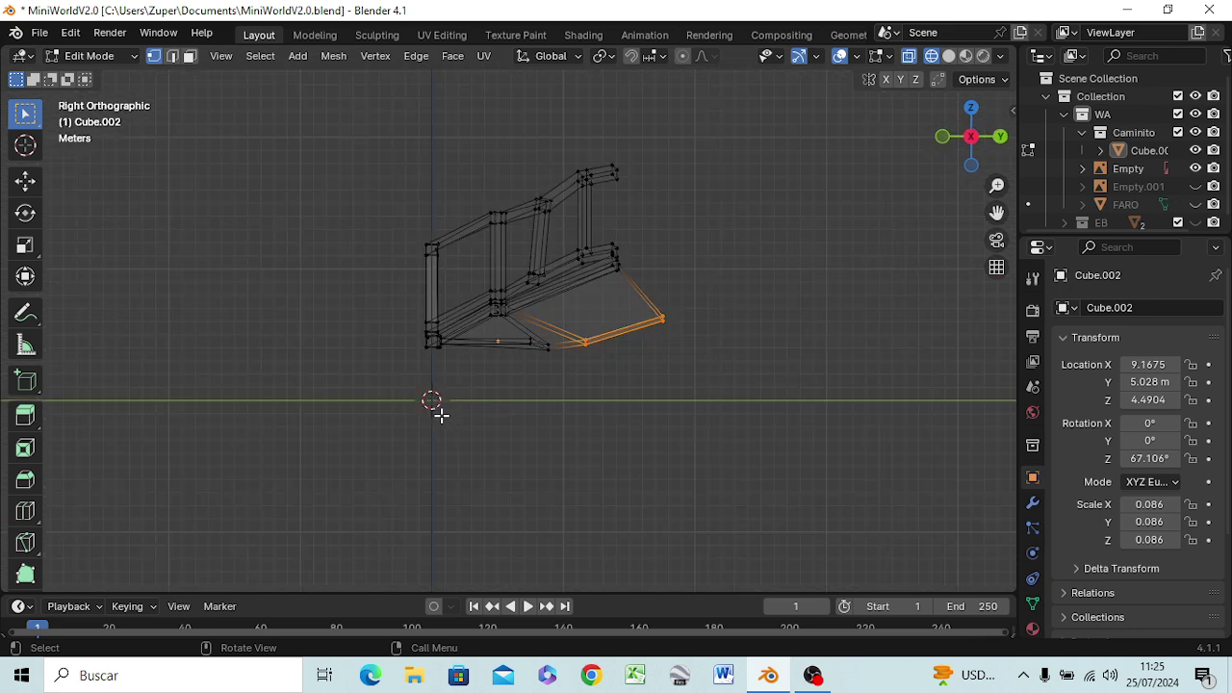
key(g)
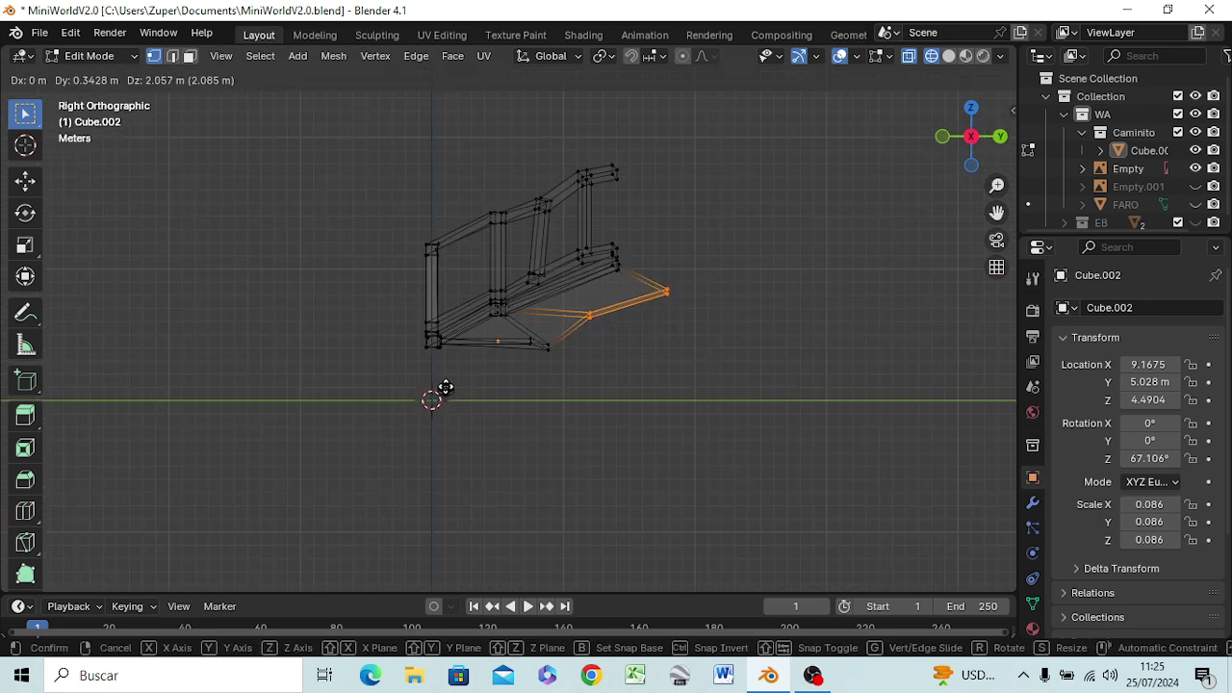
click(445, 383)
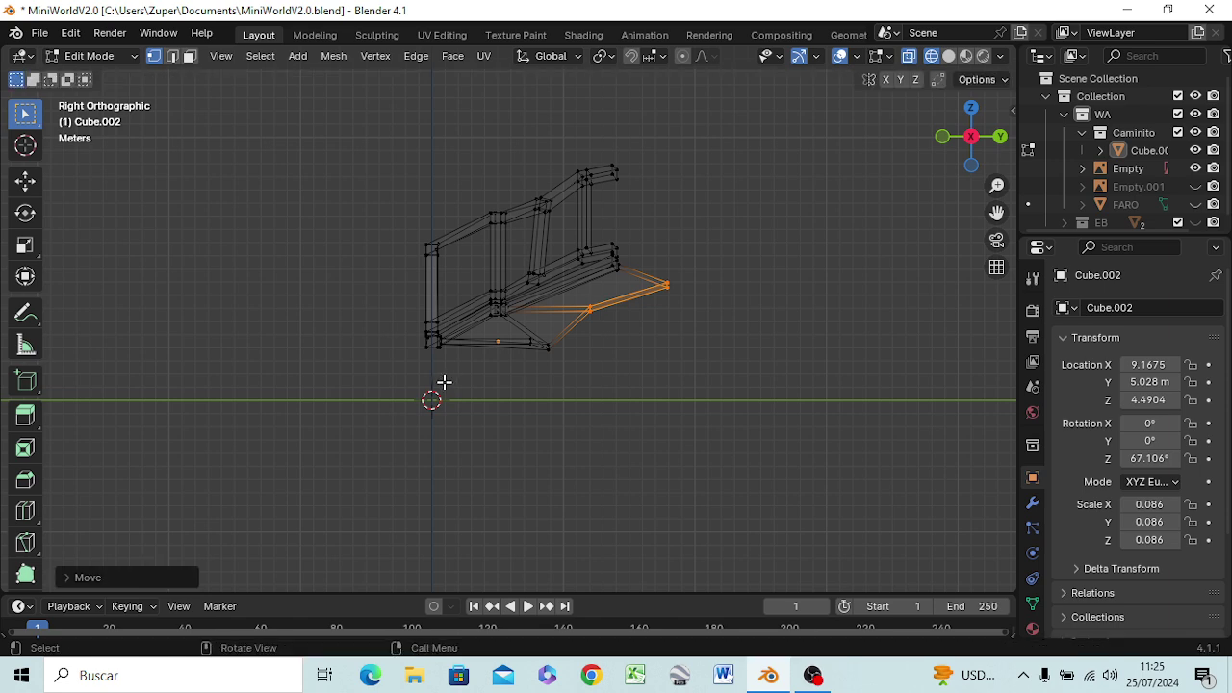
middle_drag(578, 438, 587, 454)
middle_drag(524, 479, 421, 494)
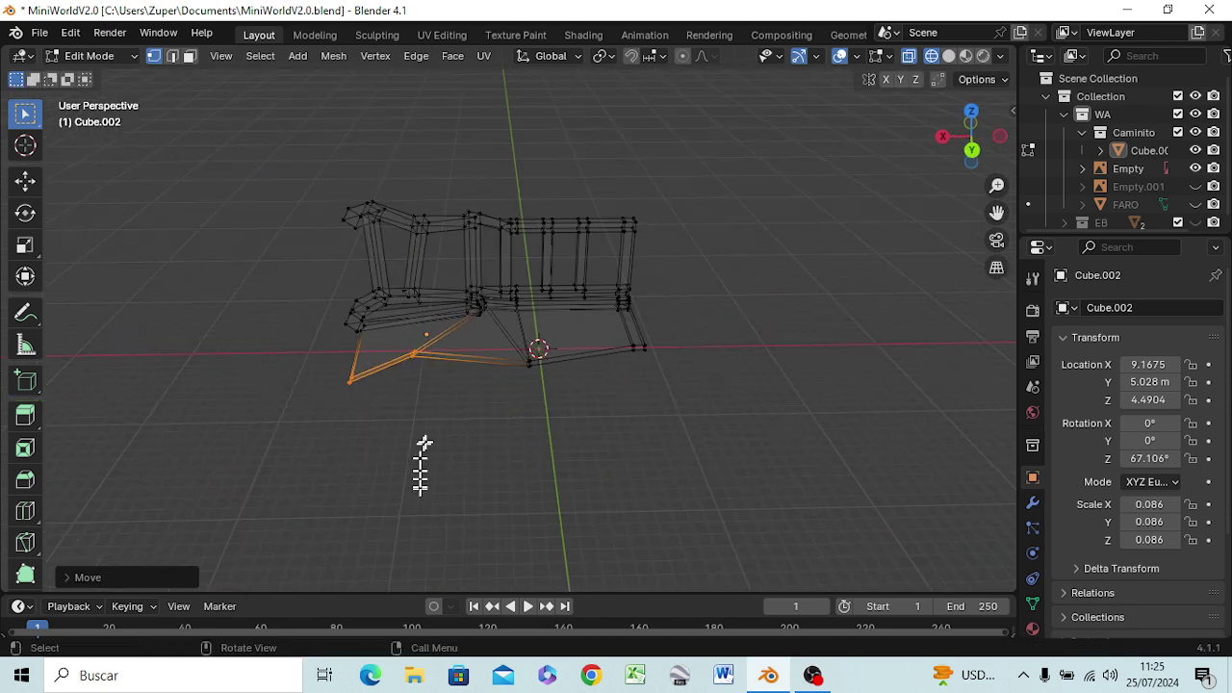
key(g)
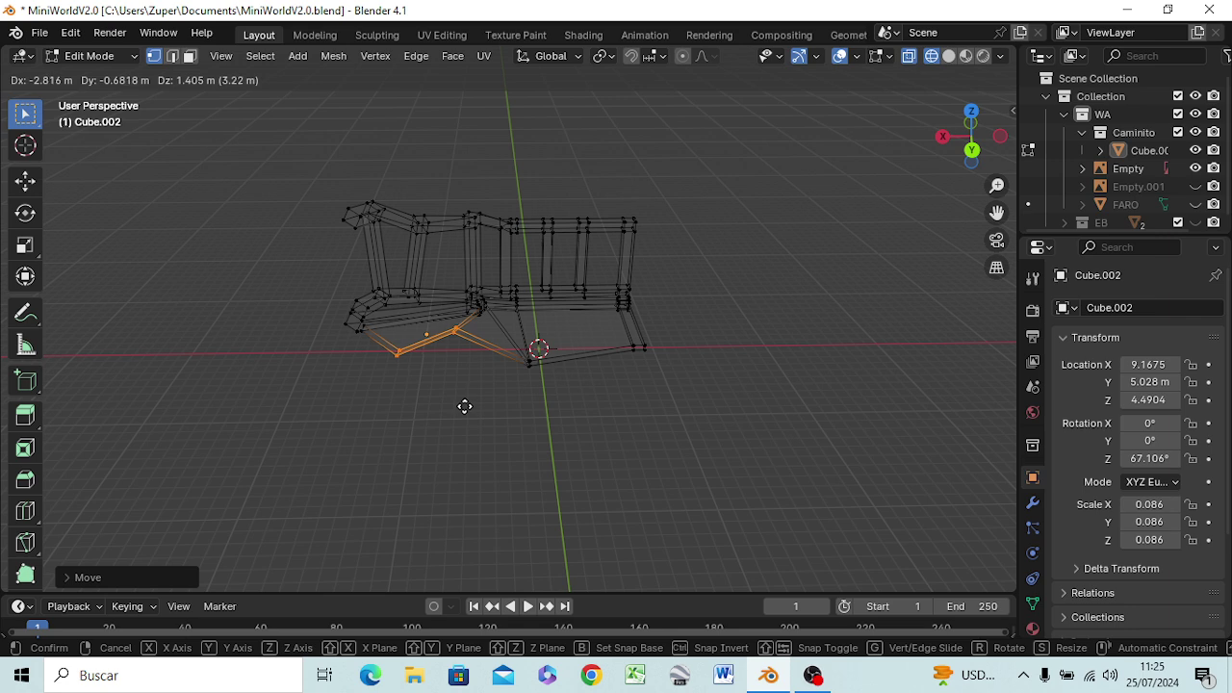
click(465, 406)
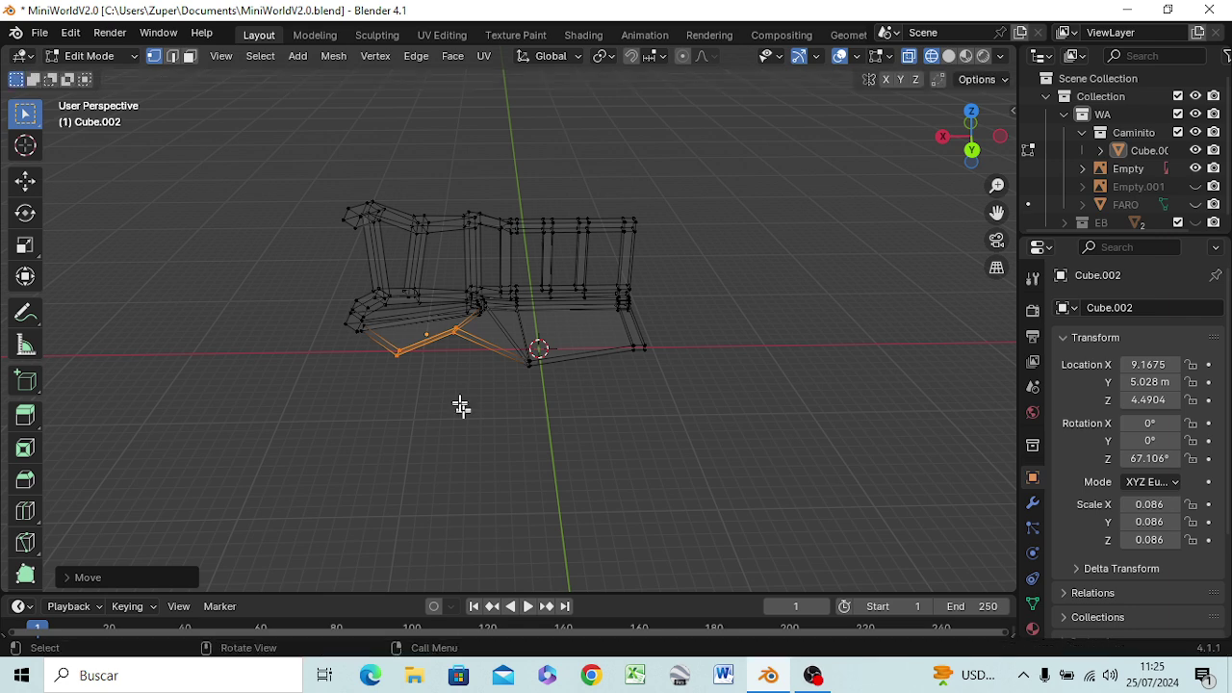
click(459, 330)
key(g)
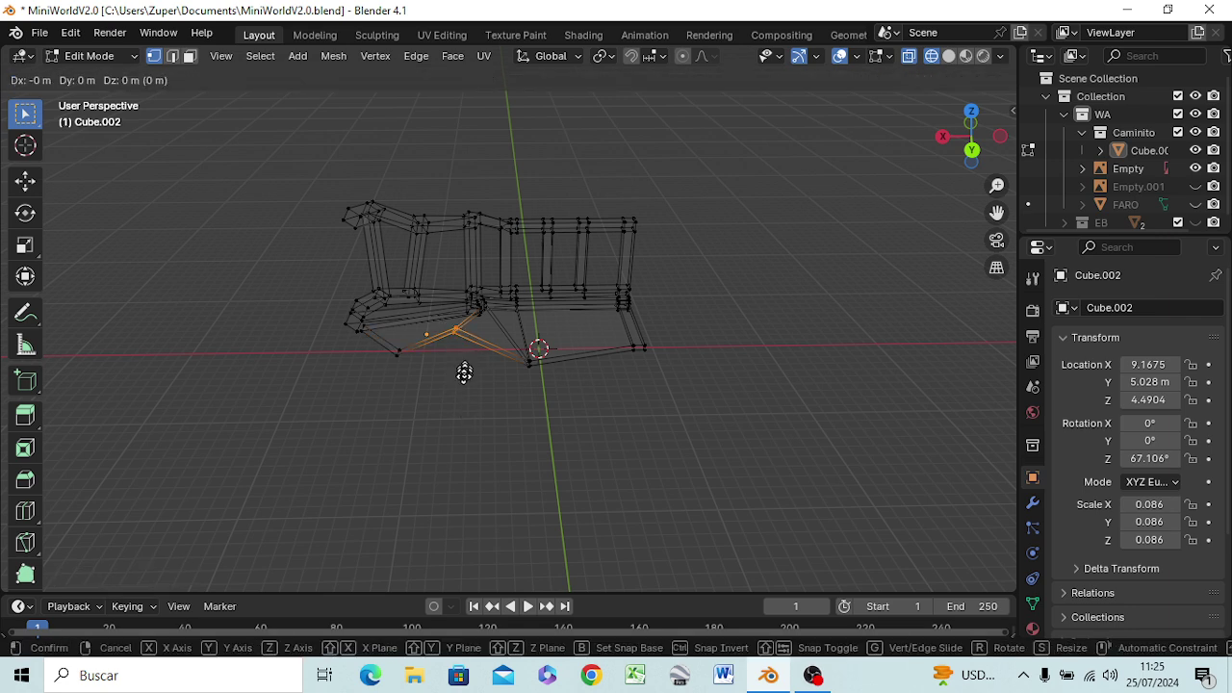
click(468, 387)
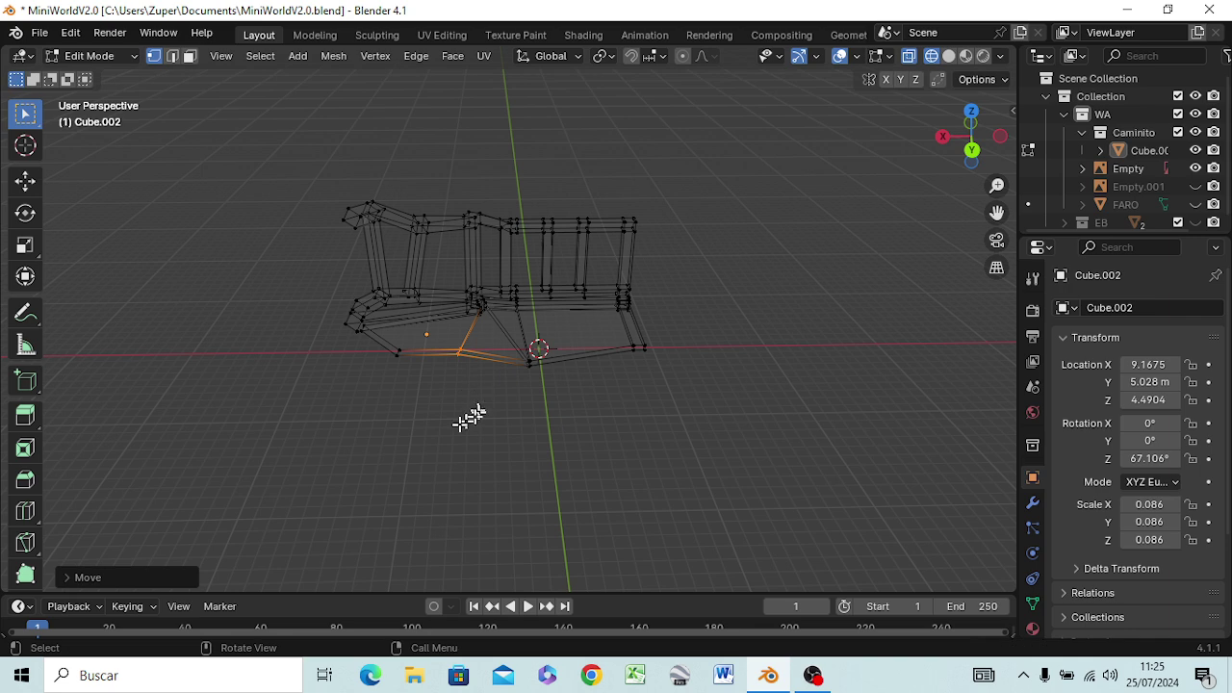
- Move the left-end floor vertices about 1.54 m to extend the walkway
mouse_move(468, 418)
middle_down()
mouse_move(540, 412)
mouse_move(380, 344)
middle_up()
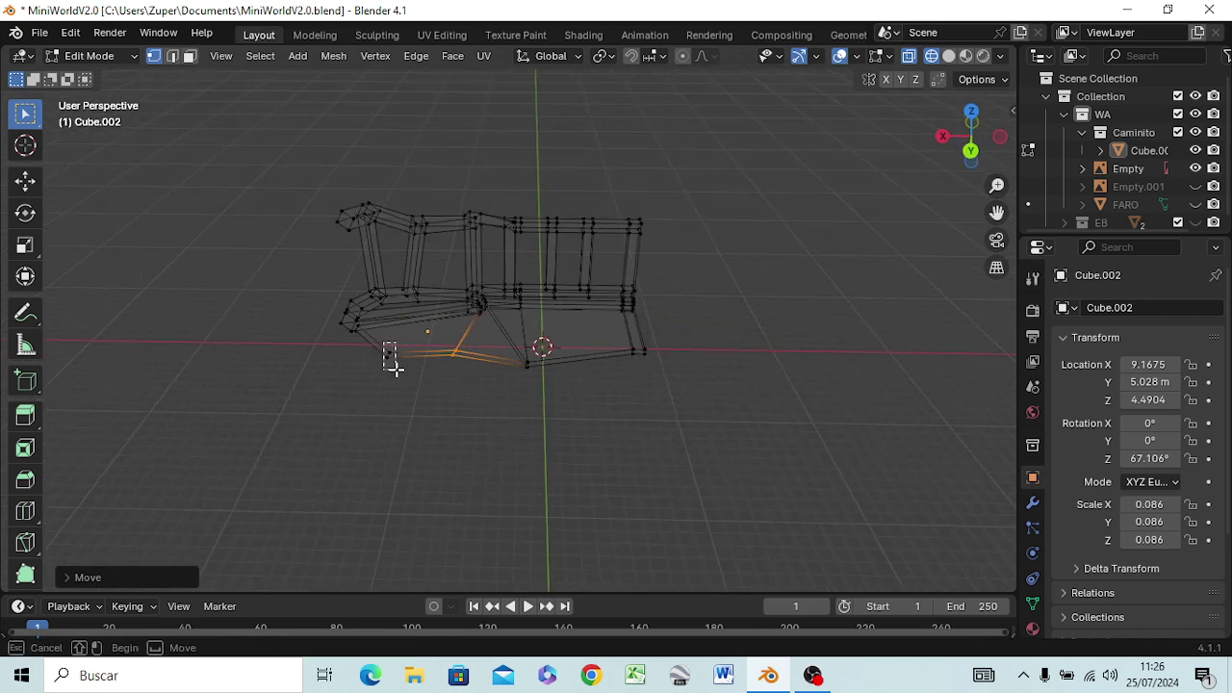
click(389, 358)
mouse_move(365, 416)
mouse_down()
mouse_move(500, 451)
mouse_move(481, 444)
mouse_up()
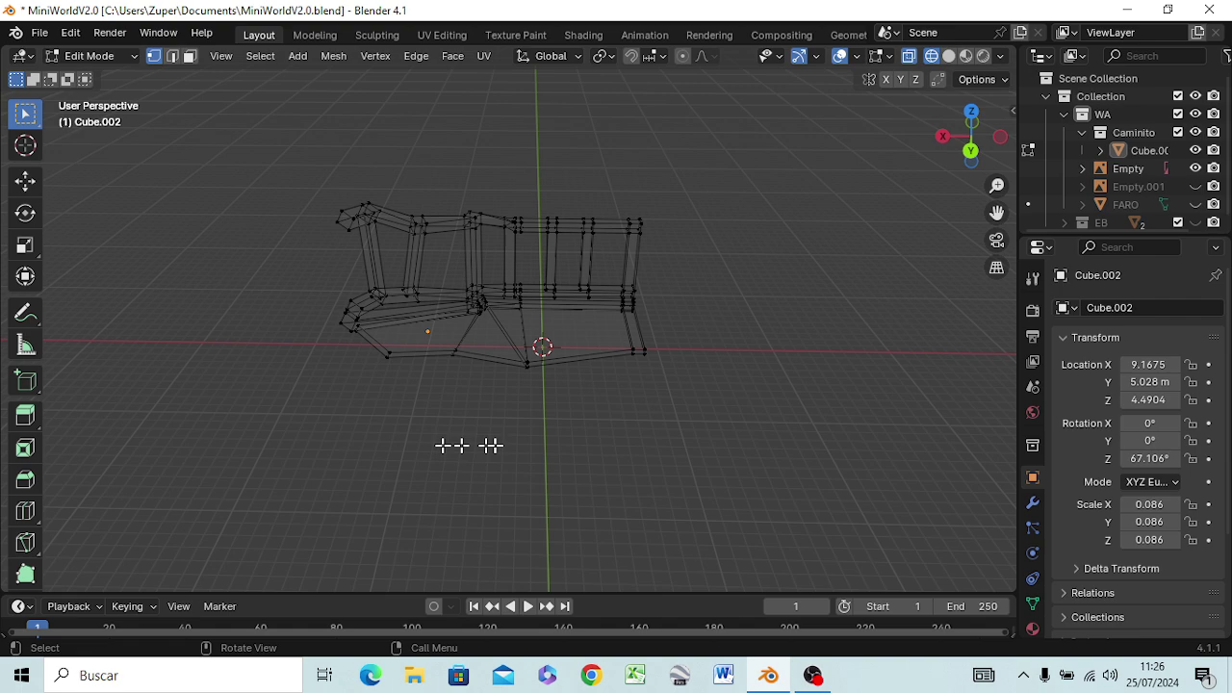
click(387, 354)
middle_drag(405, 396, 491, 421)
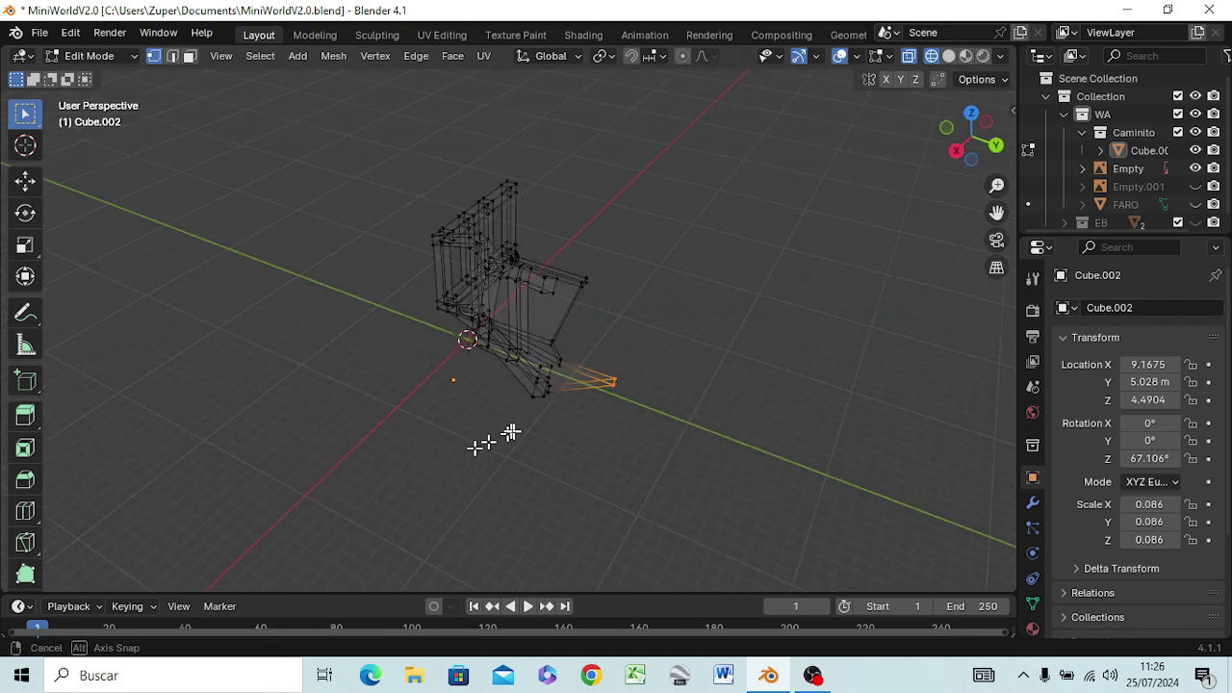
key(g)
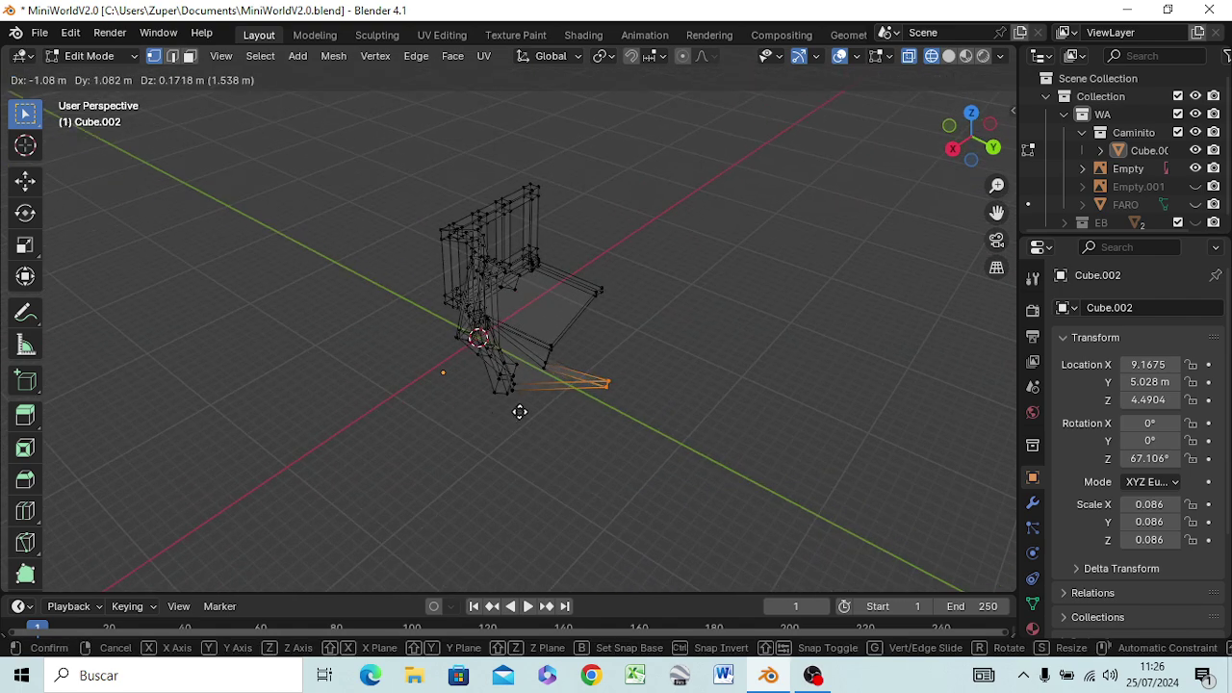
click(520, 414)
mouse_move(575, 445)
middle_down()
mouse_move(712, 438)
mouse_move(745, 418)
middle_up()
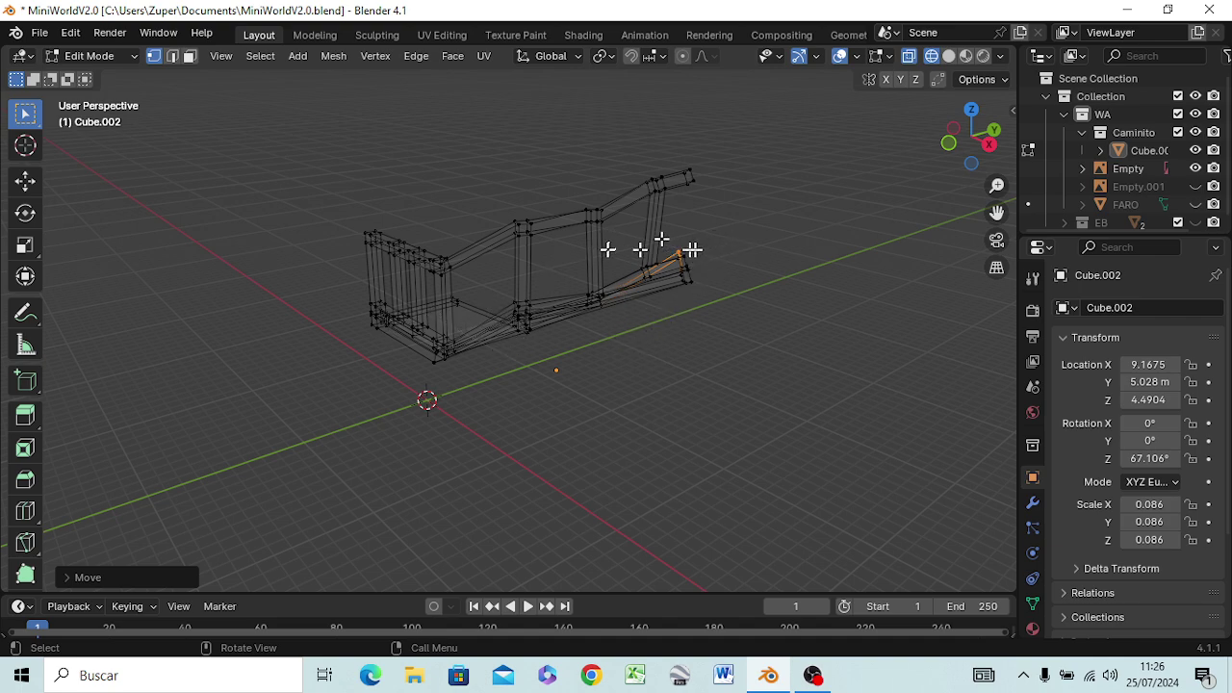
middle_drag(645, 385, 359, 431)
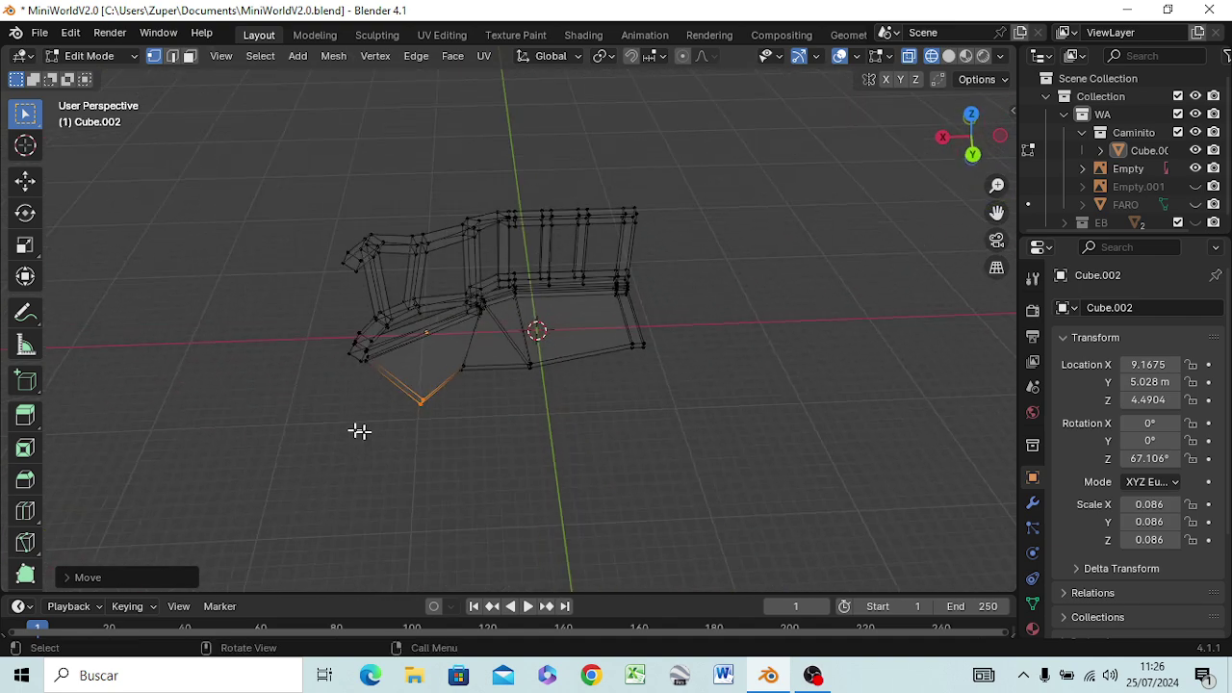
- Switch the viewport back to solid shading
key(z)
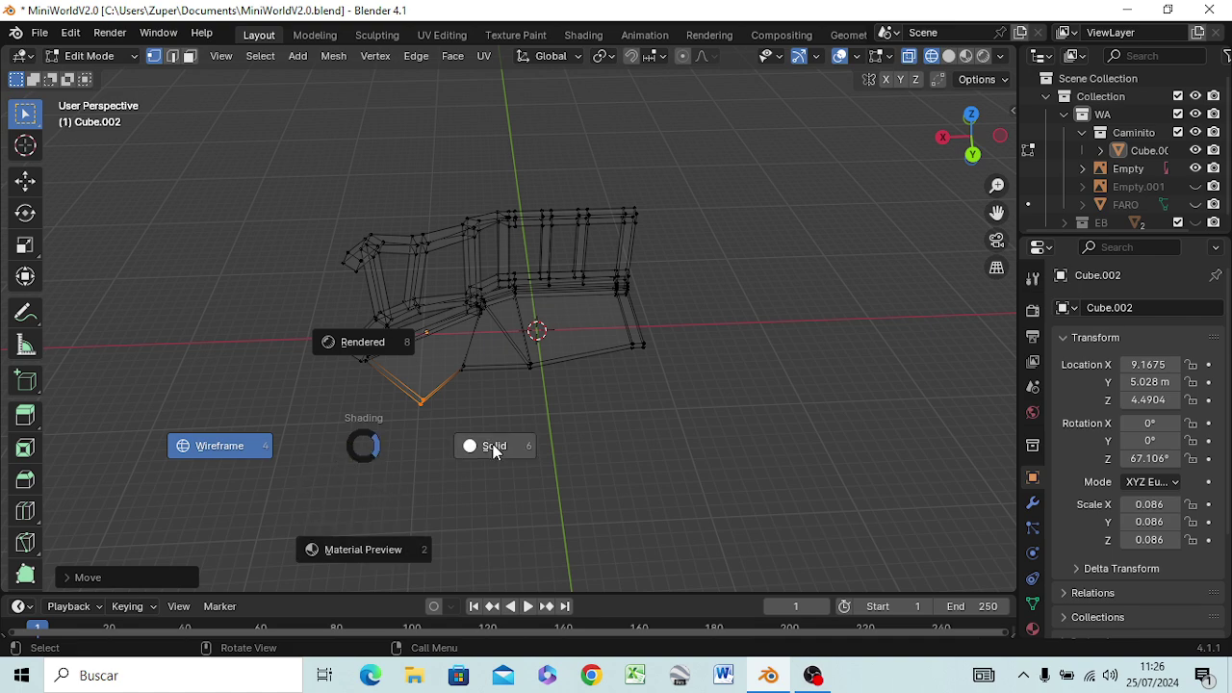
click(481, 445)
mouse_move(236, 426)
middle_down()
mouse_move(493, 395)
mouse_move(412, 379)
mouse_move(333, 418)
mouse_move(340, 394)
middle_up()
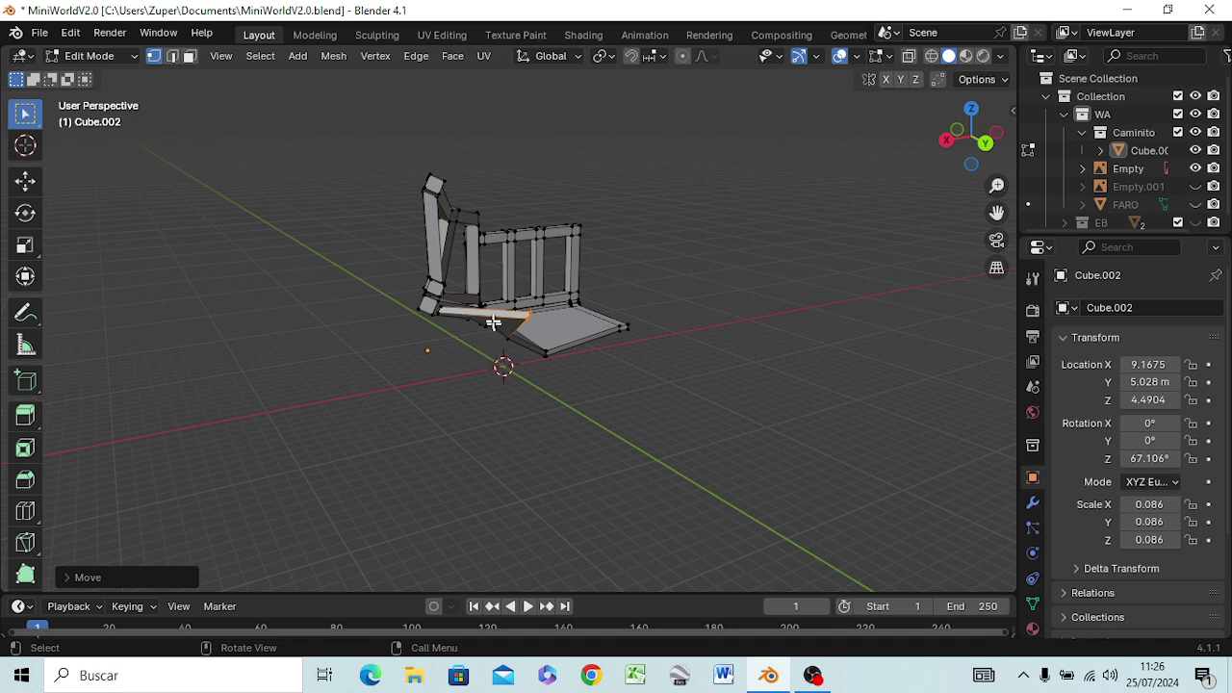
- Clear the selection and pick the narrow end floor face in face select mode
key(alt+a)
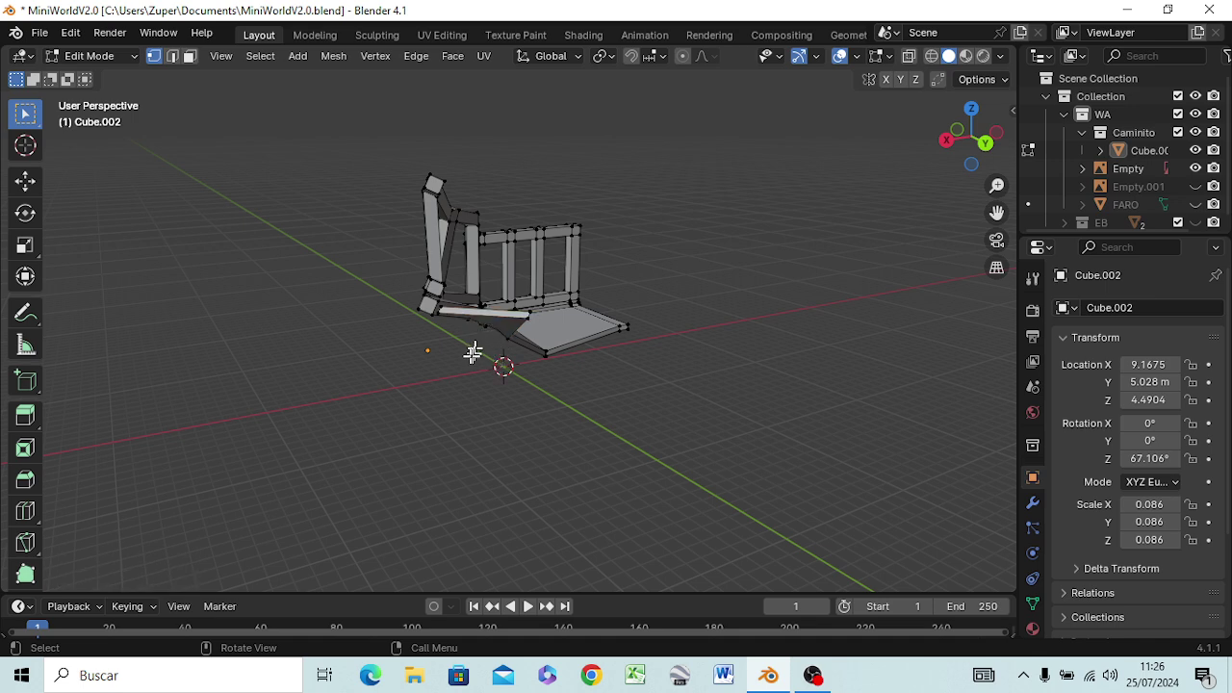
key(3)
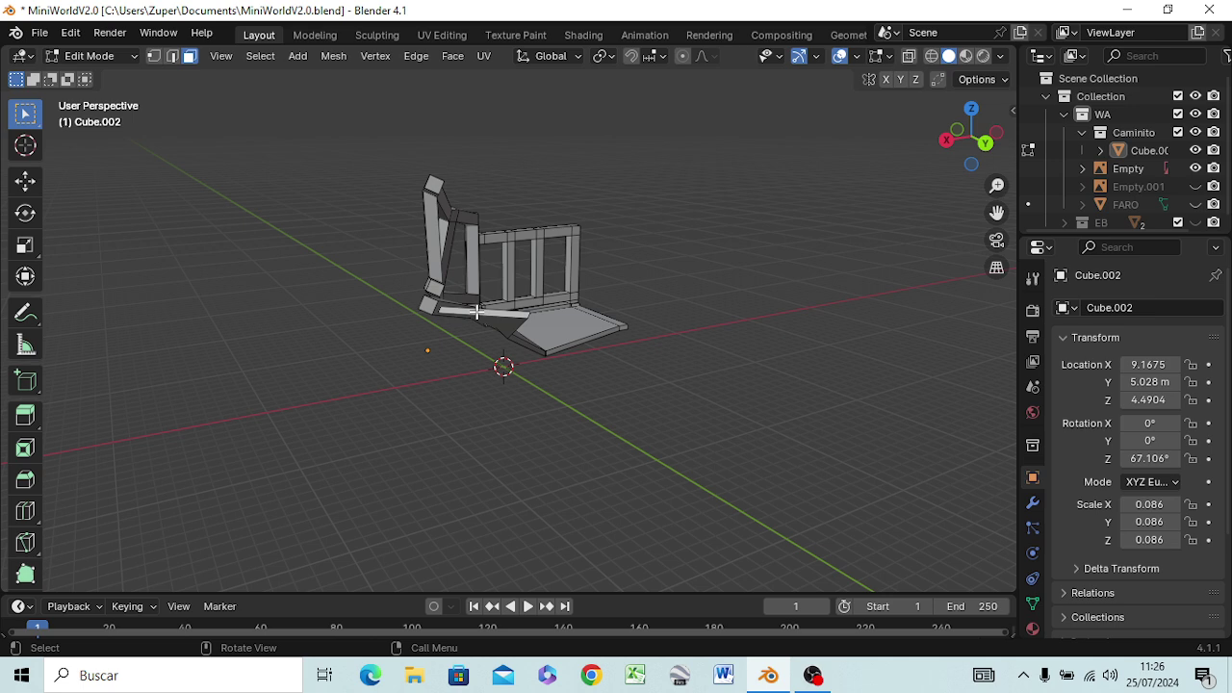
click(475, 311)
- Extrude the end floor face in front view into a new floor segment
key(KP_1)
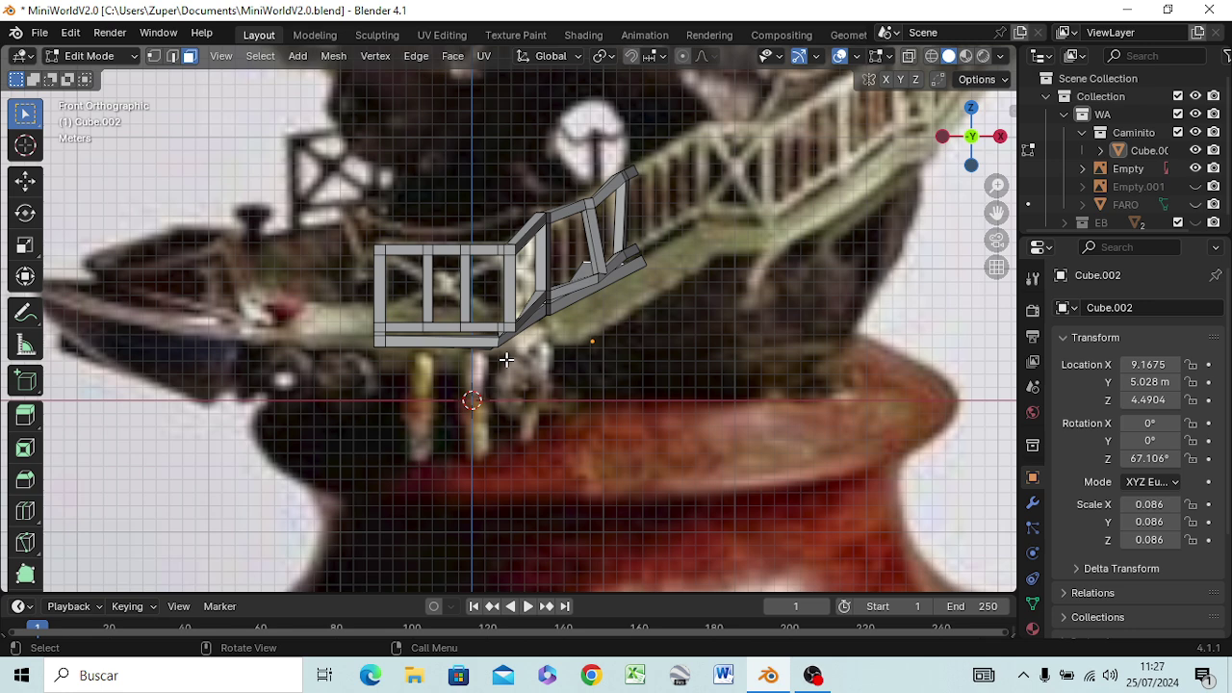
key(e)
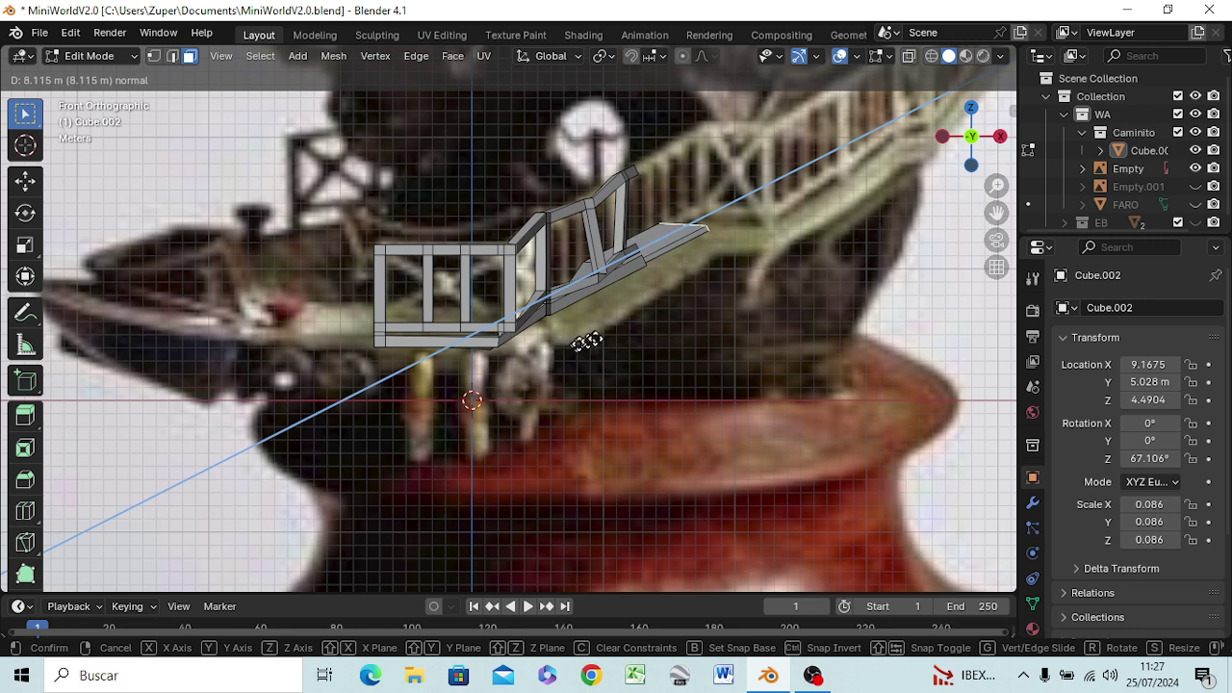
click(634, 334)
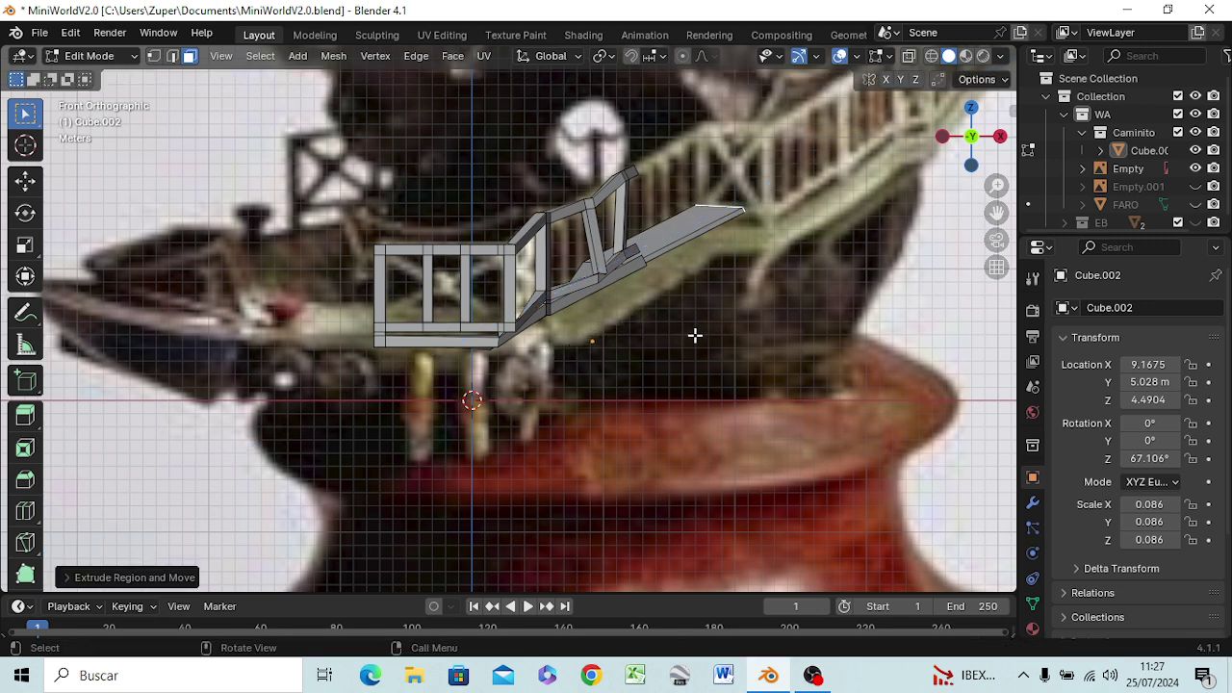
key(g)
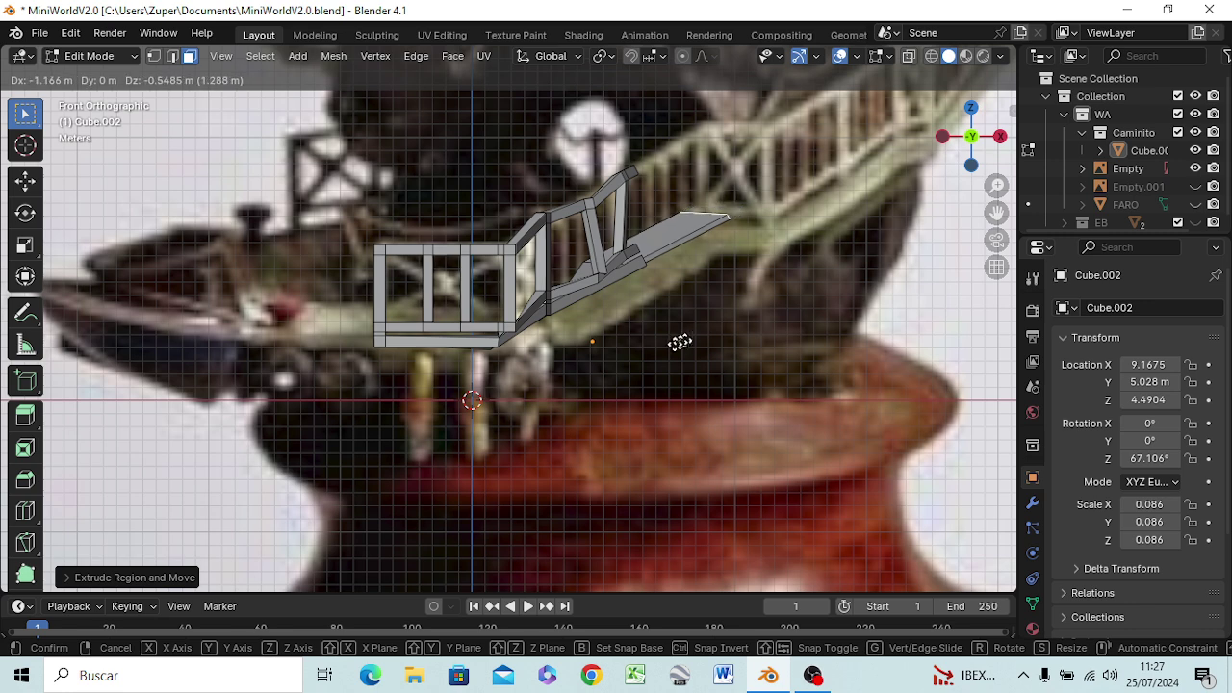
key(Escape)
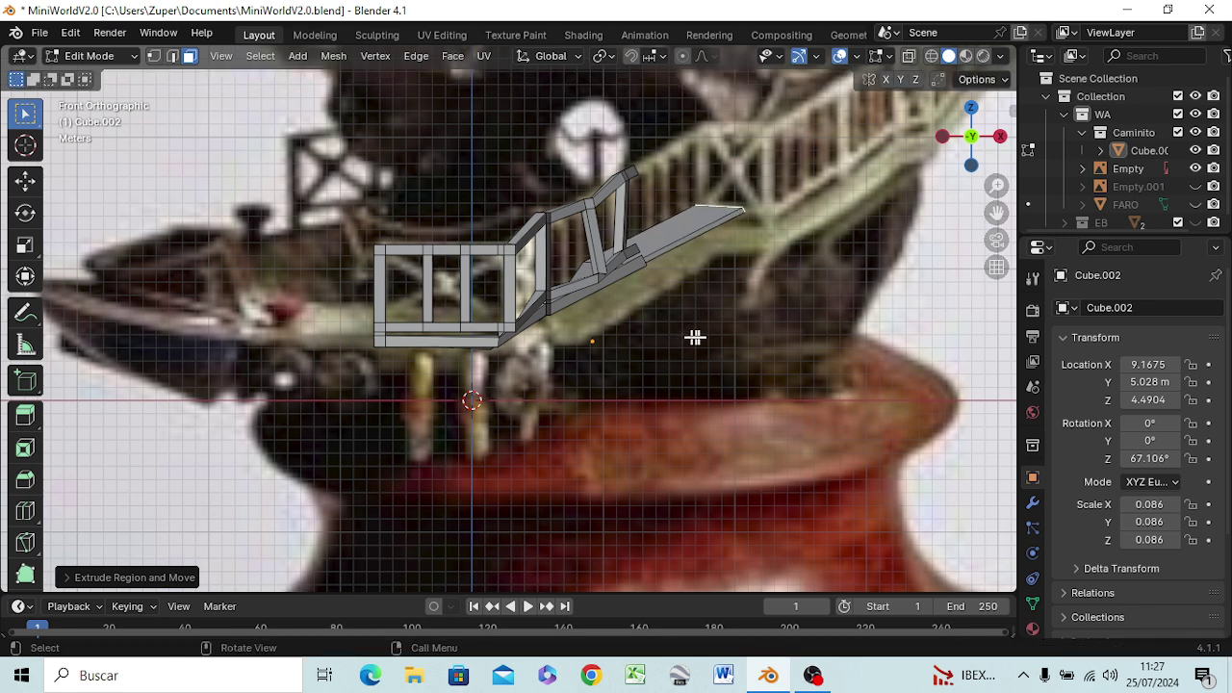
- Set the pivot to Individual Origins and rotate the extruded face about Z along the stairs
click(601, 60)
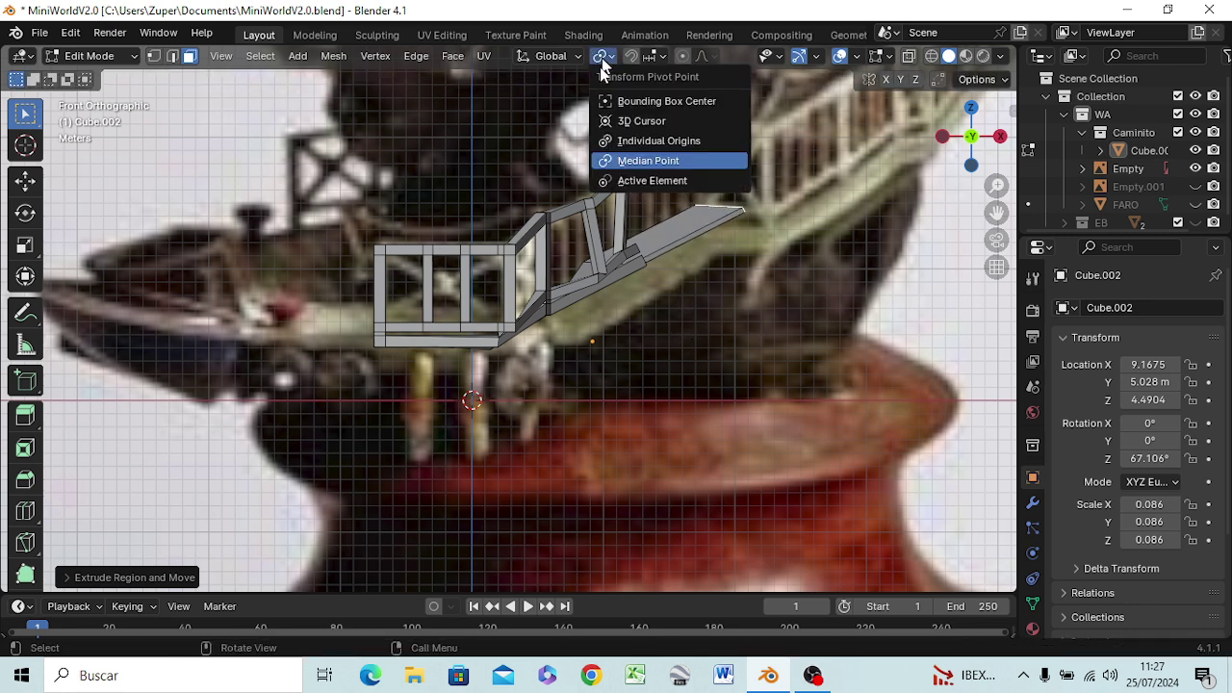
click(636, 142)
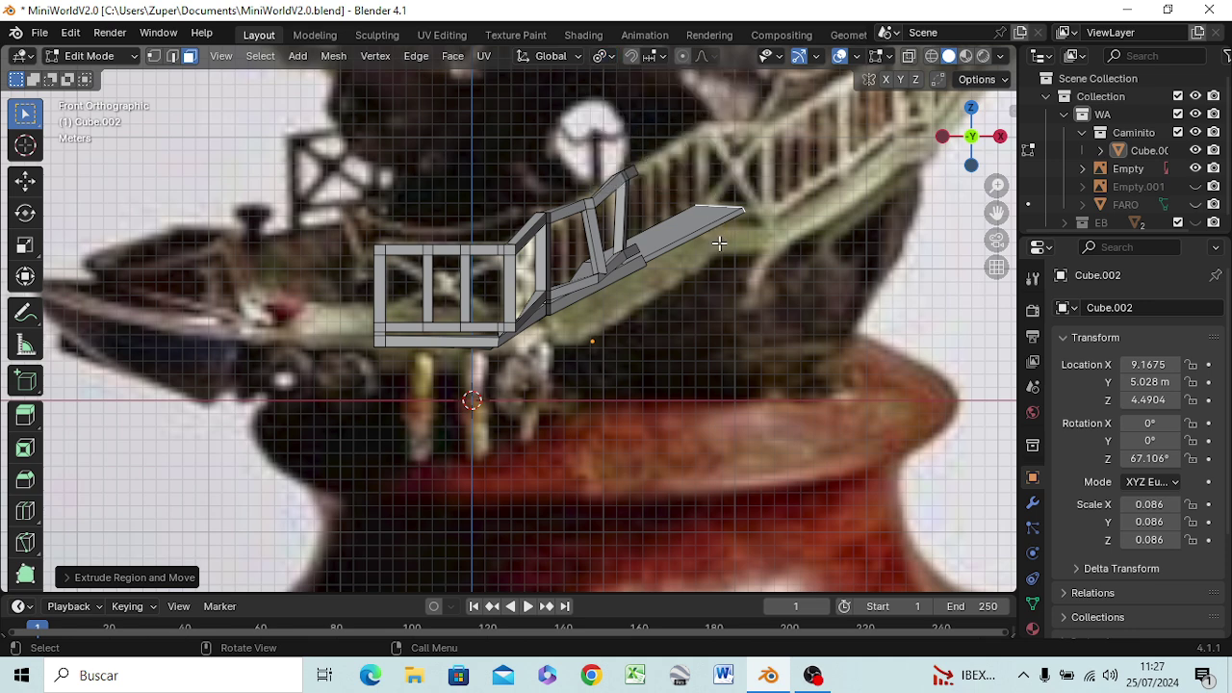
key(r)
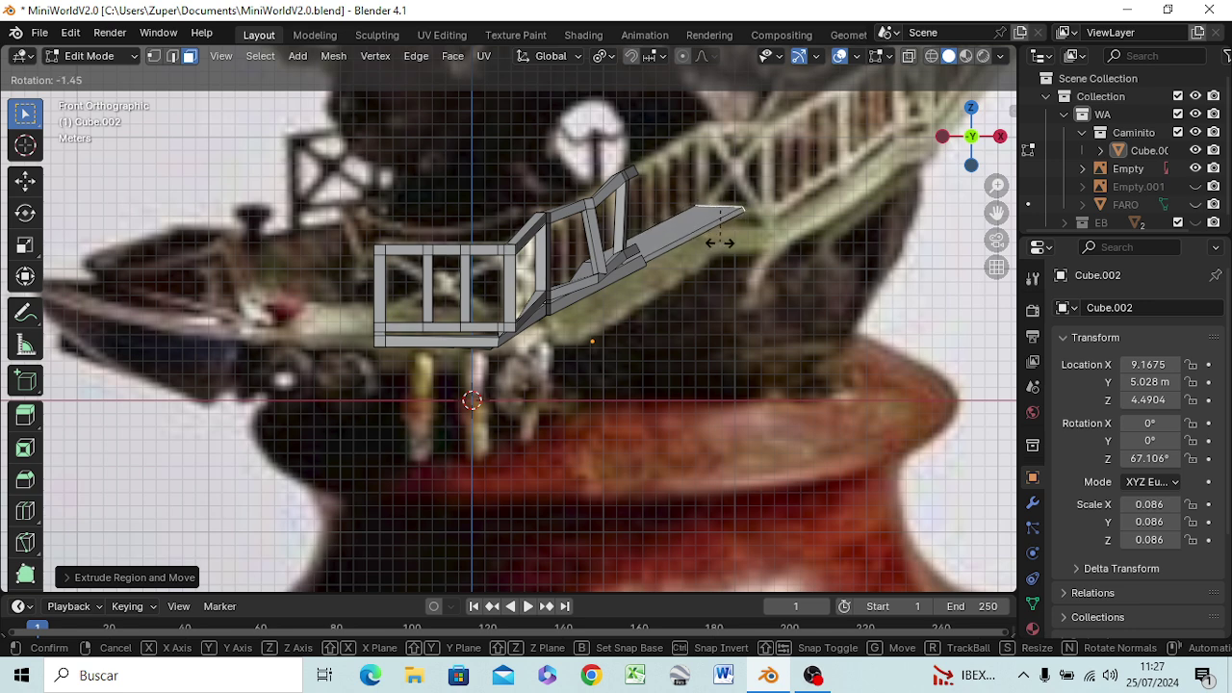
key(z)
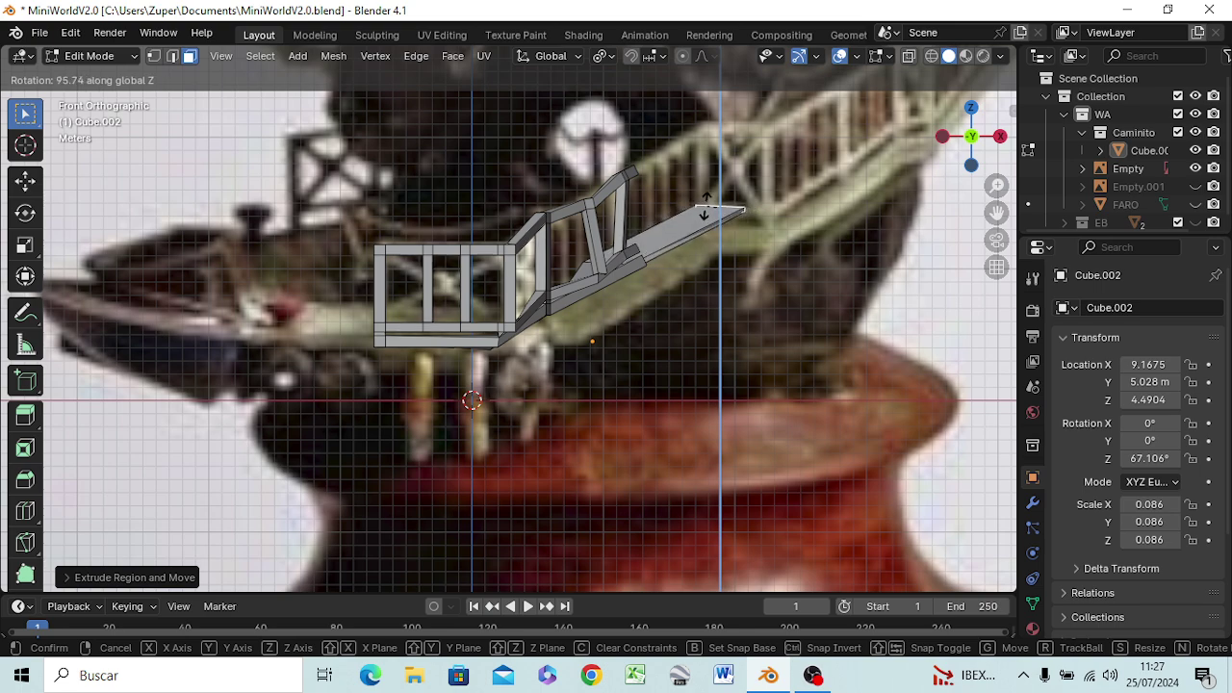
click(707, 198)
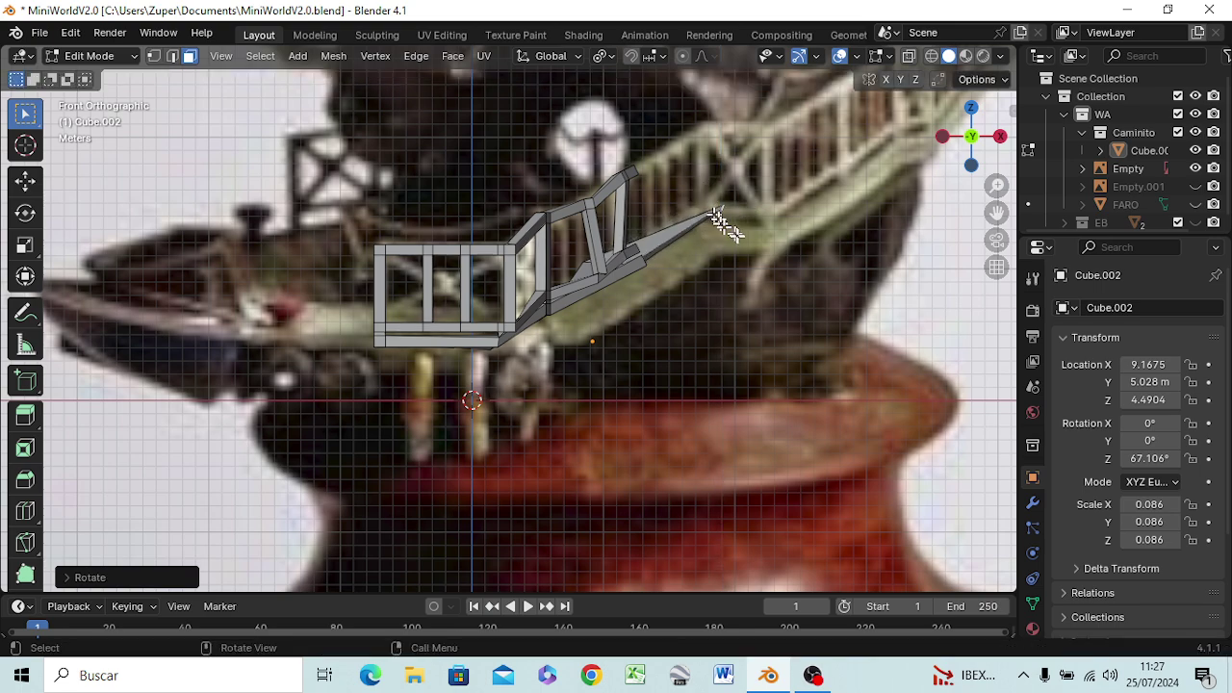
mouse_move(722, 221)
middle_down()
mouse_move(577, 373)
mouse_move(525, 396)
middle_up()
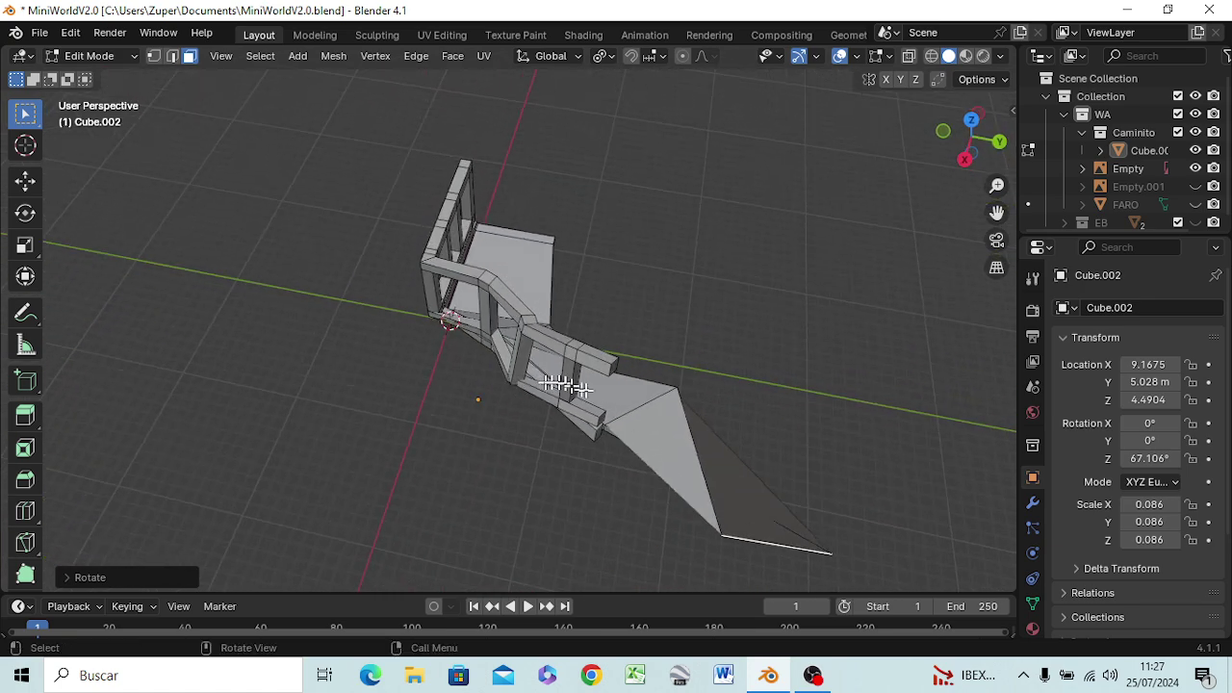
- Scale the extruded end face along the vertical Z axis
key(s)
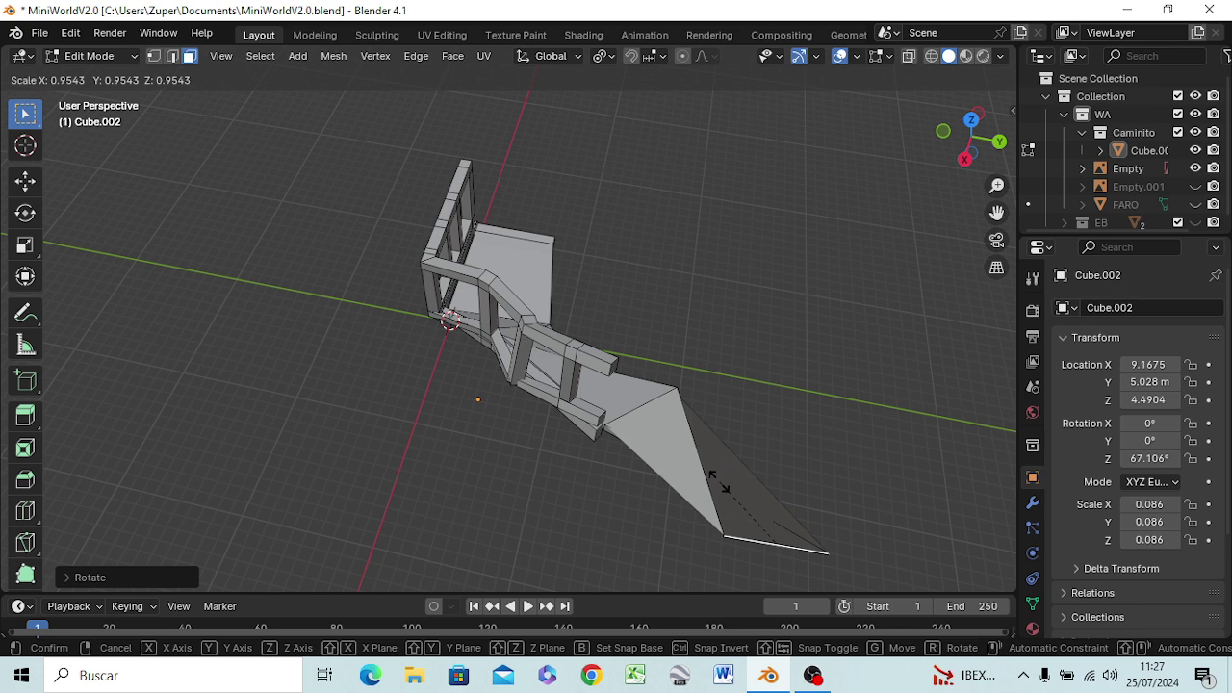
key(z)
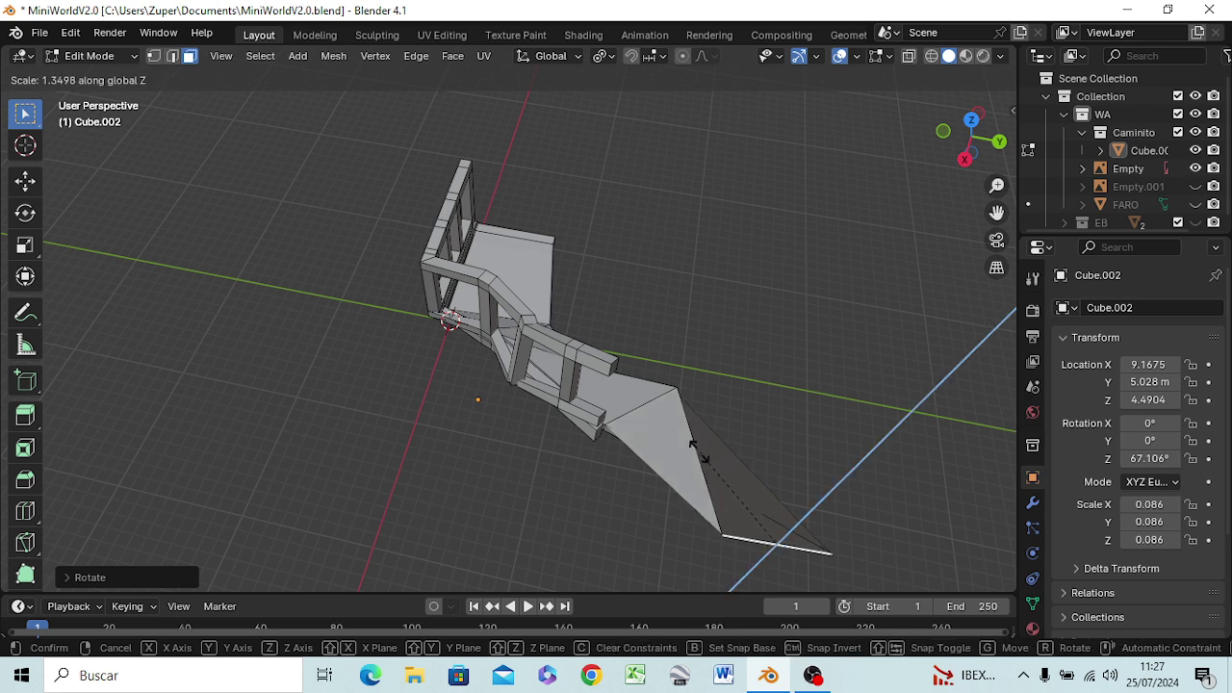
click(557, 539)
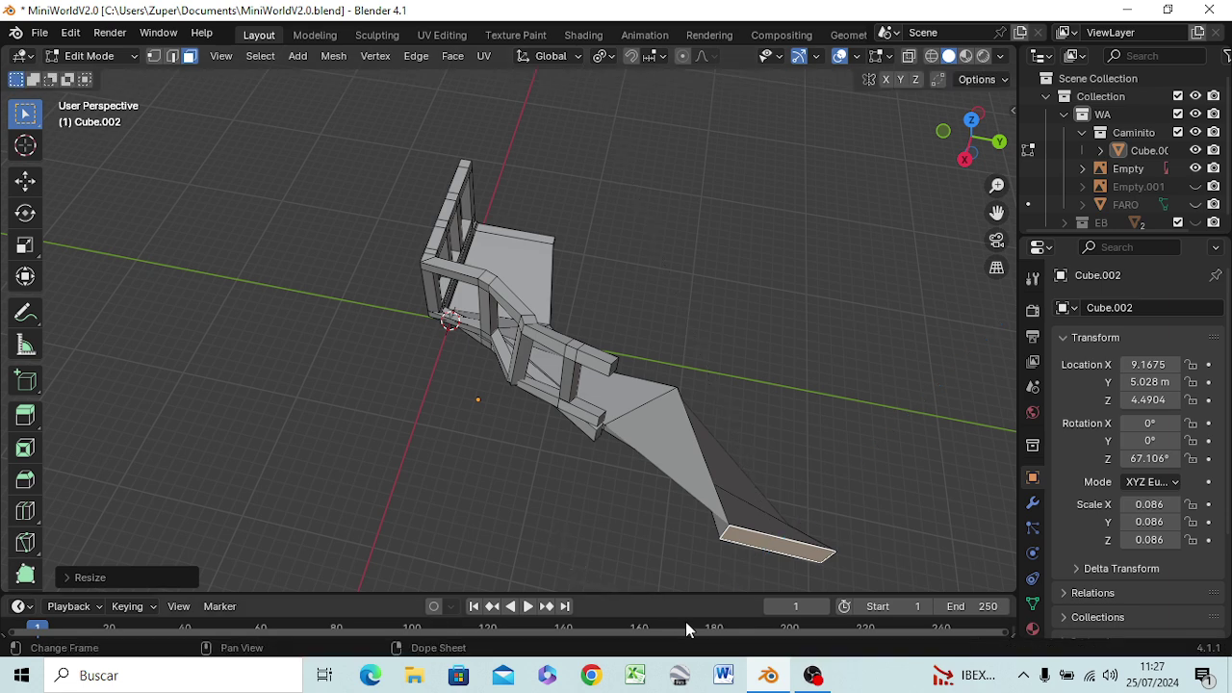
- Rotate the end face freely, then about Y and about 10° around Z to angle the ramp upward
key(r)
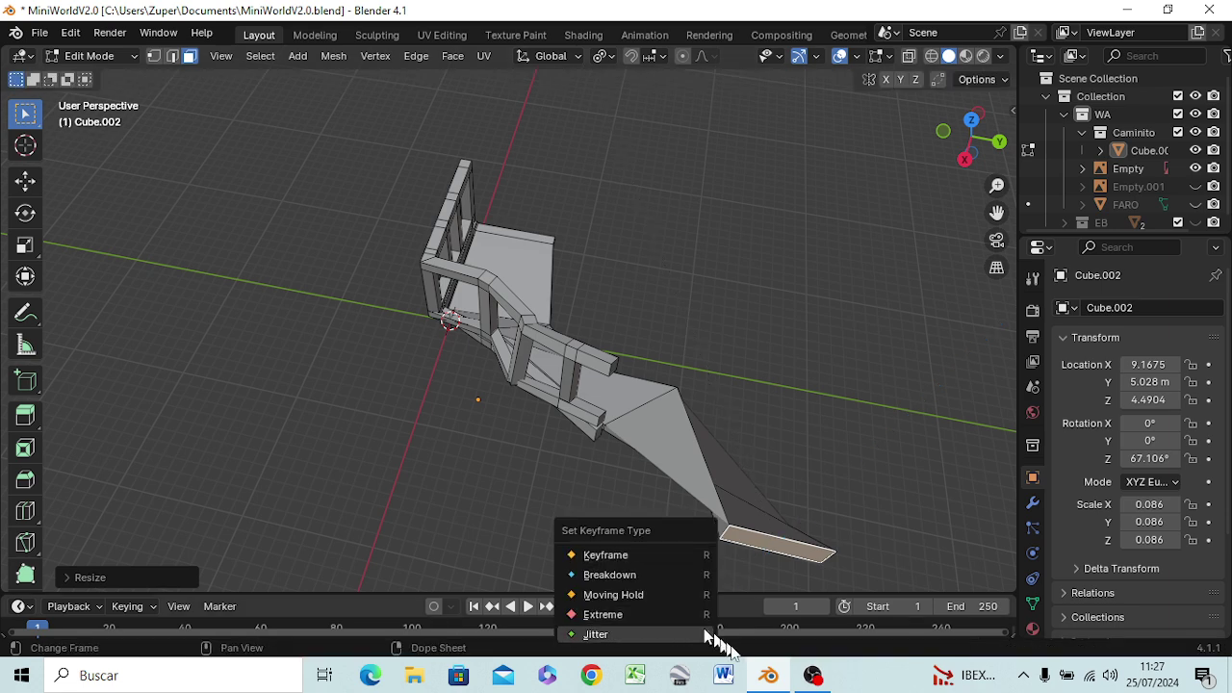
key(r)
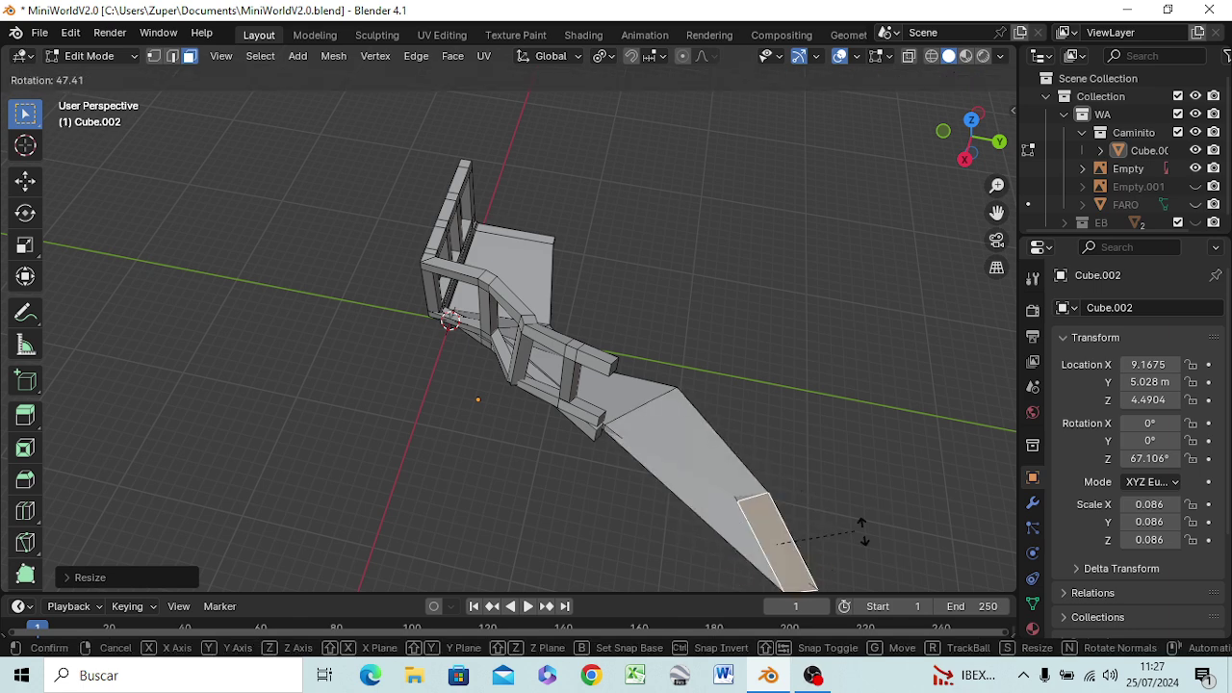
click(843, 202)
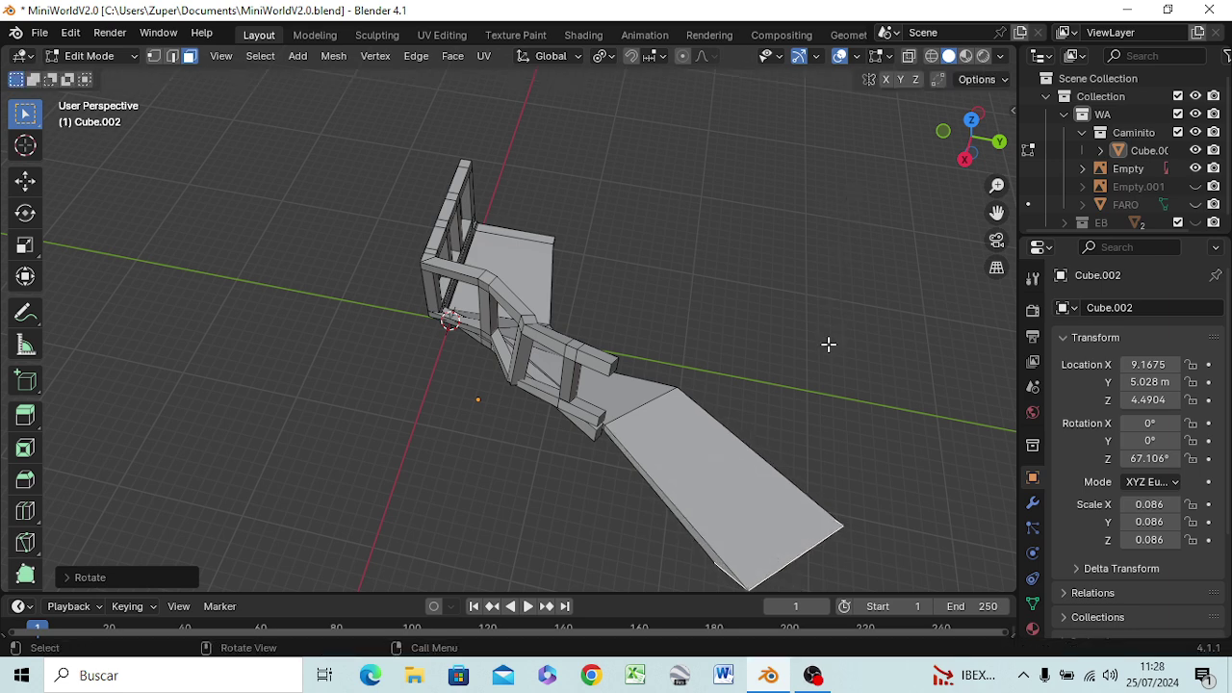
key(r)
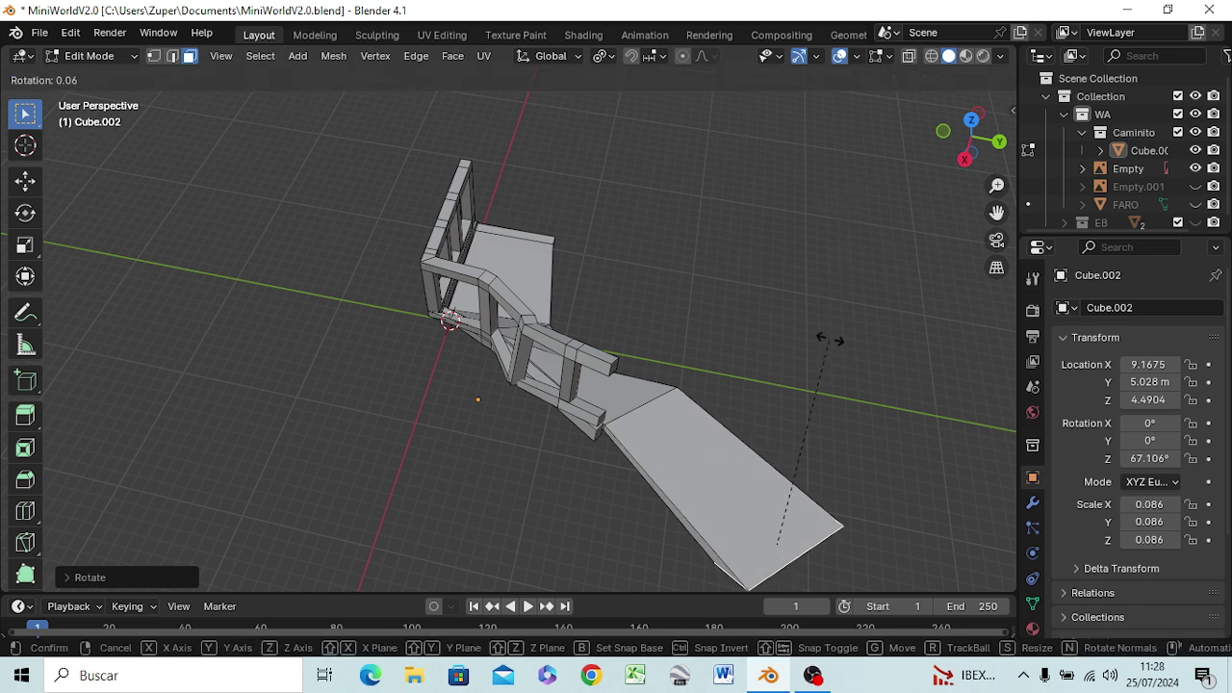
key(y)
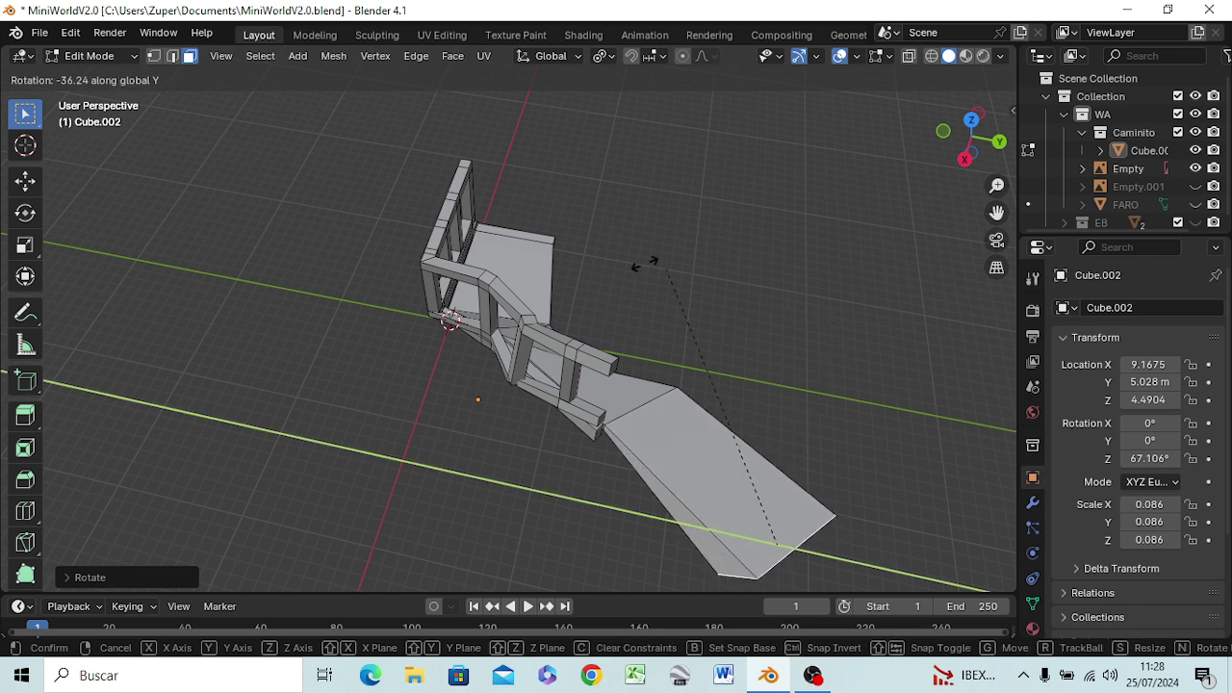
click(598, 212)
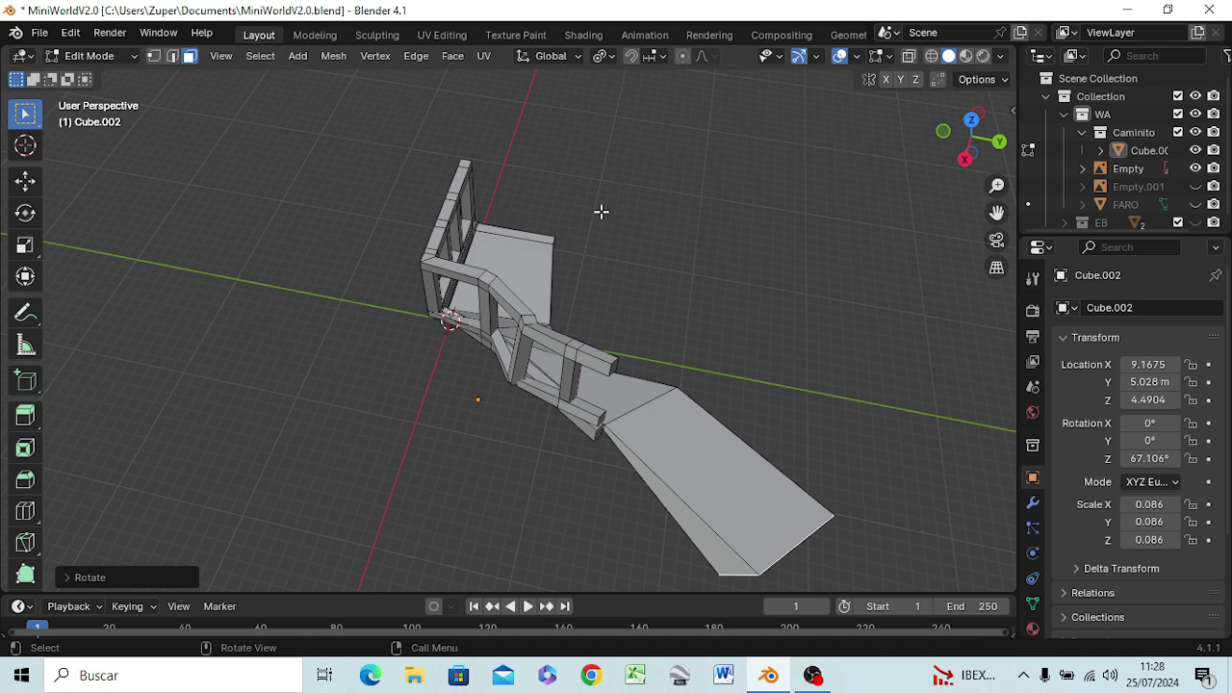
key(r)
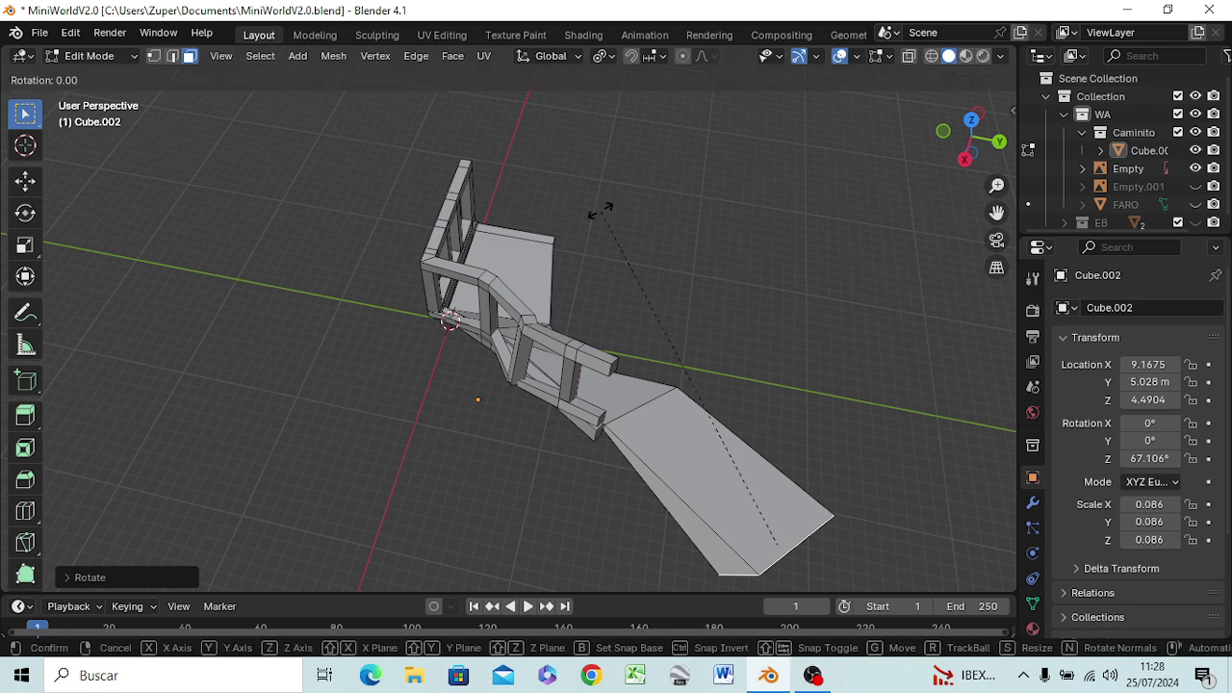
key(z)
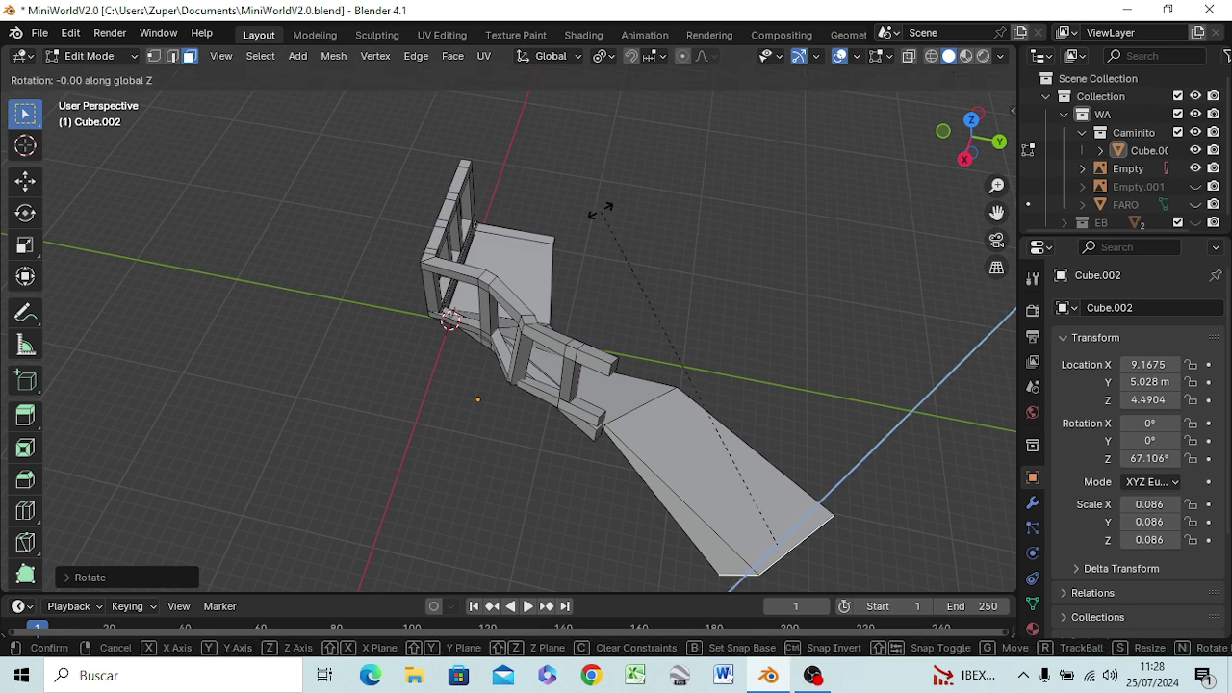
click(517, 209)
- In Right view, tilt the ramp's end face about X and shrink it
key(KP_3)
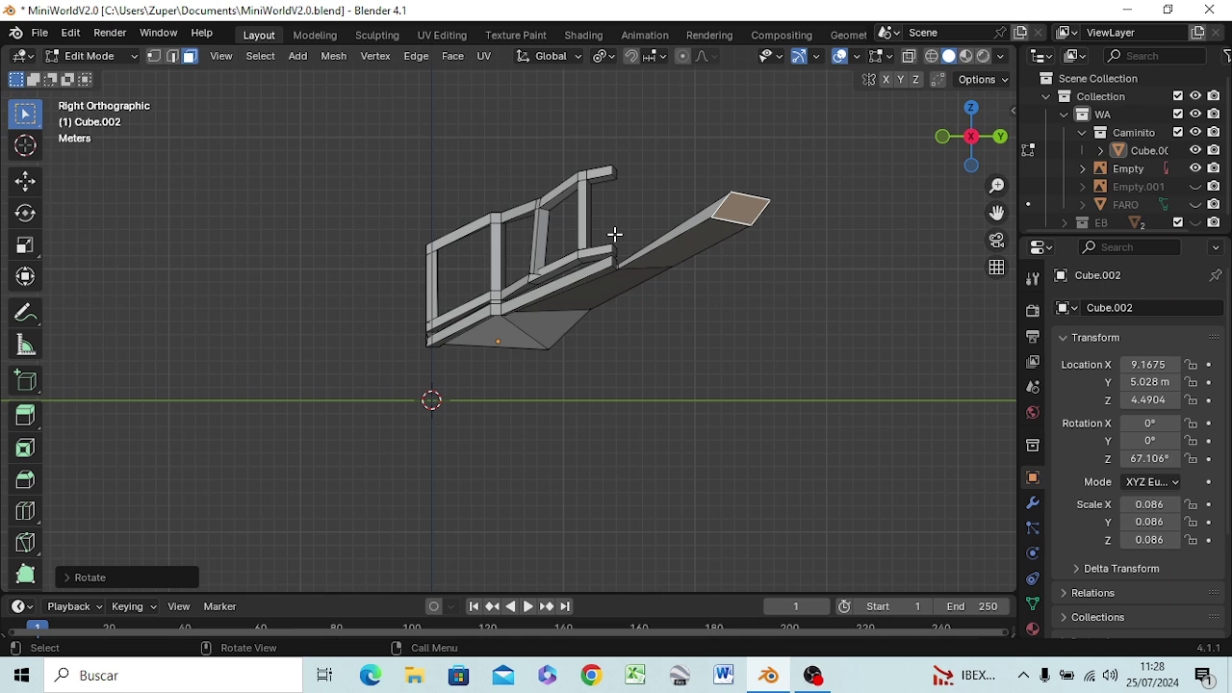
key(r)
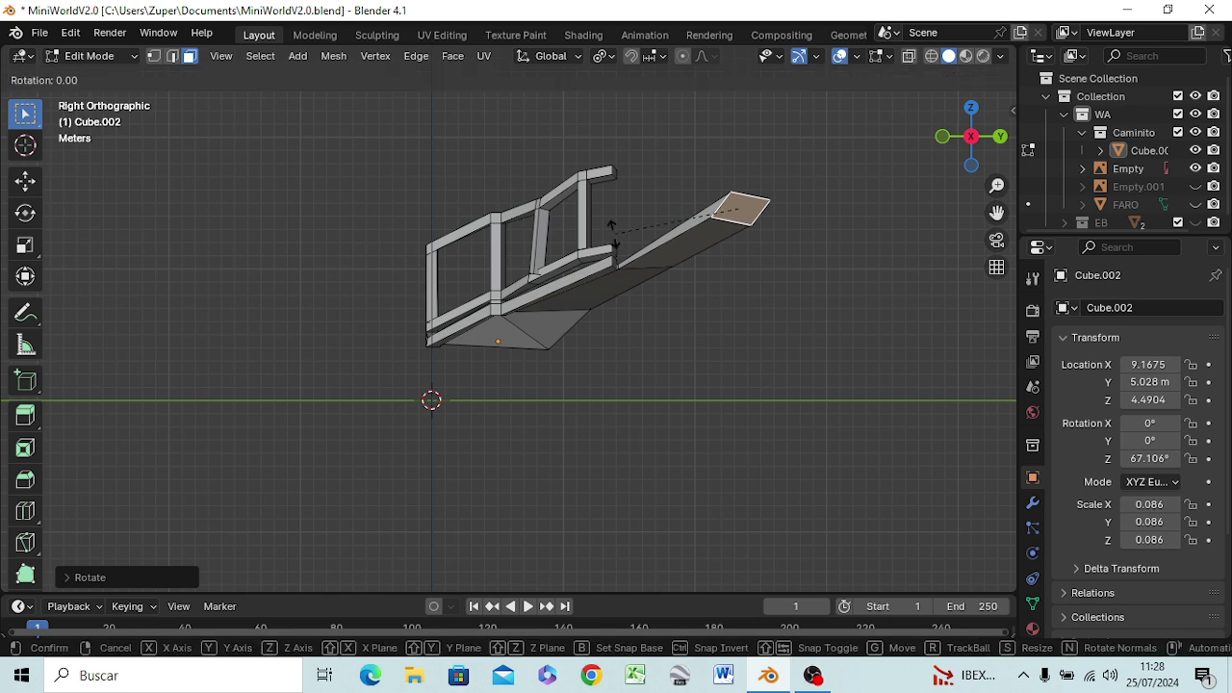
key(x)
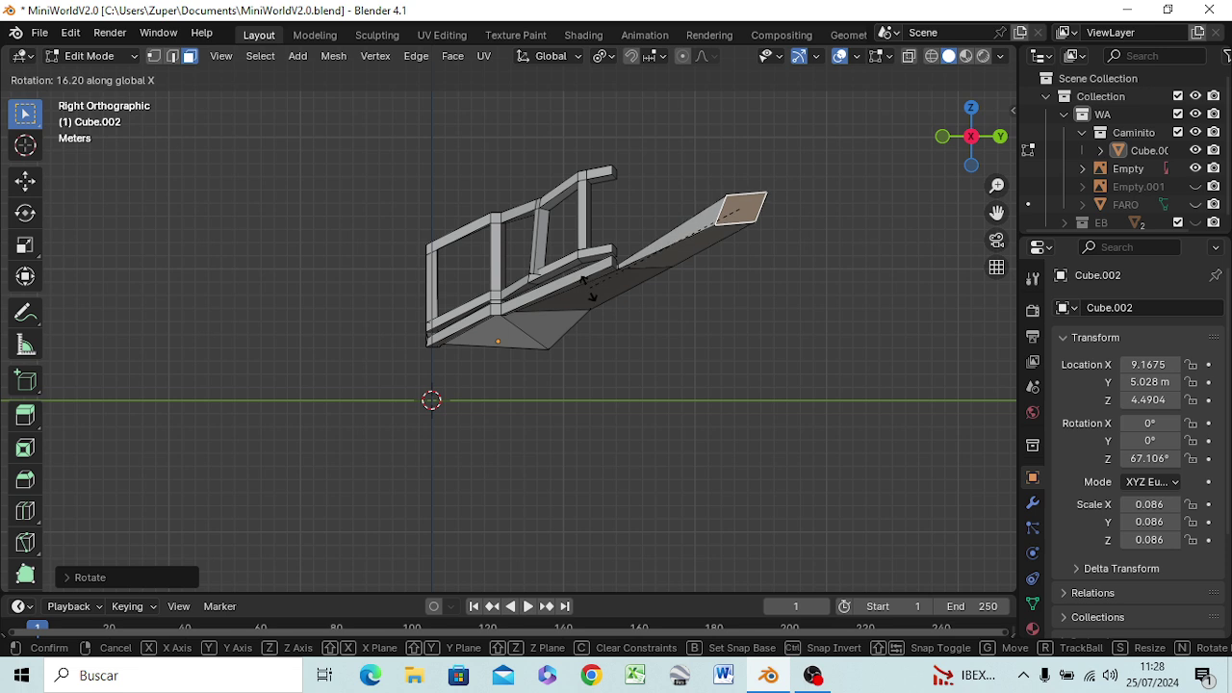
click(596, 258)
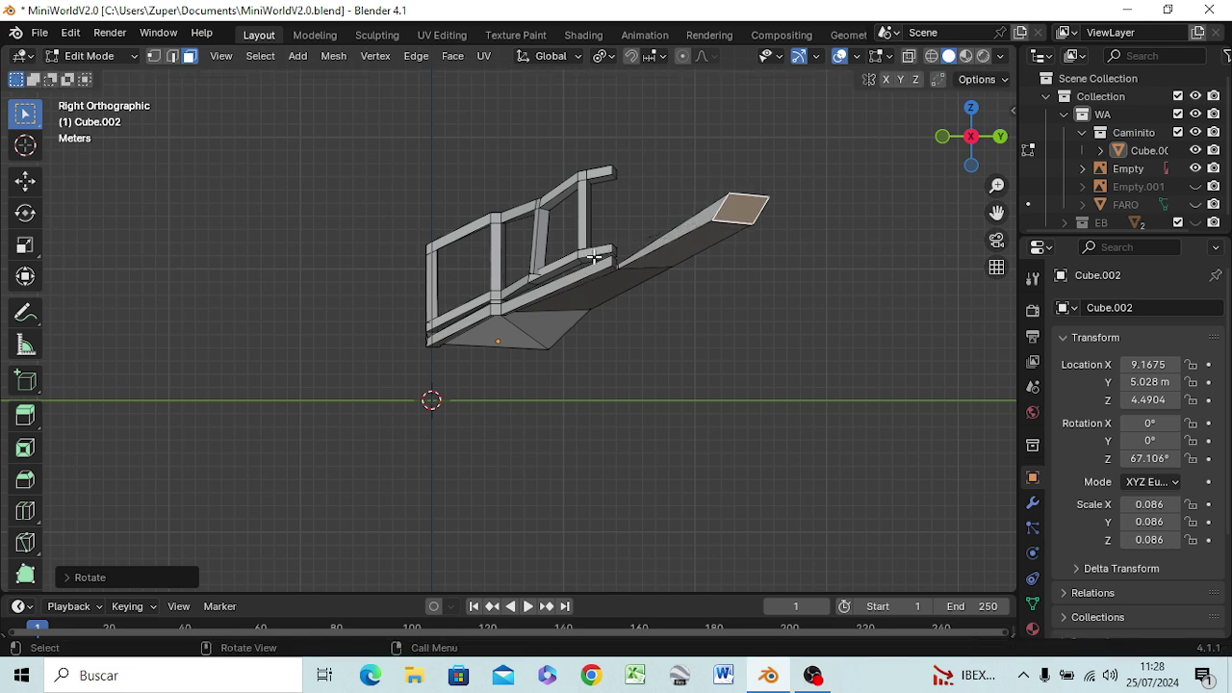
key(s)
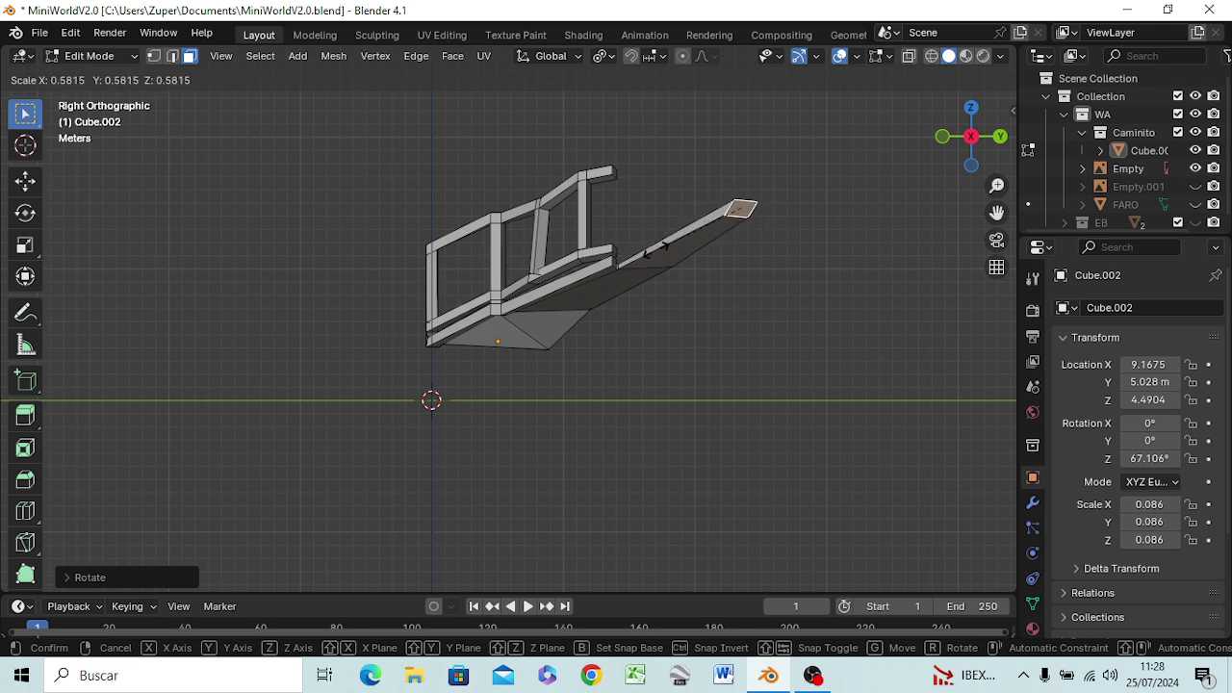
click(633, 265)
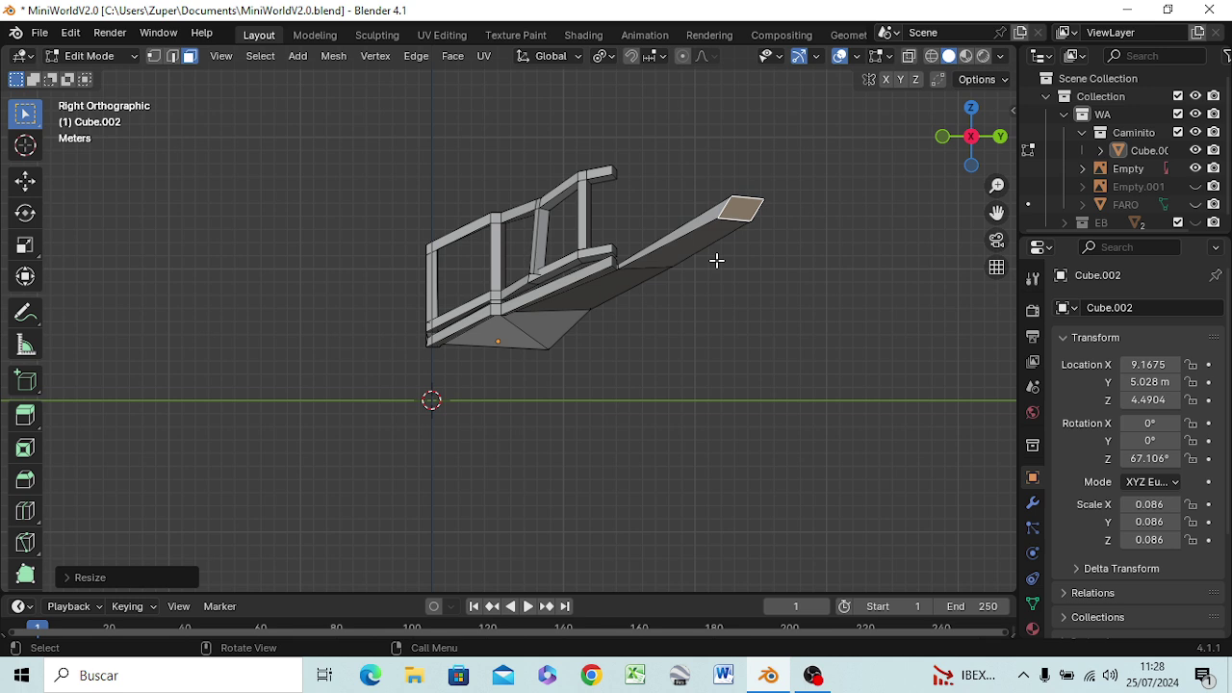
- Flatten the end face along Z and rotate it about 20° into a wide tip
key(s)
key(z)
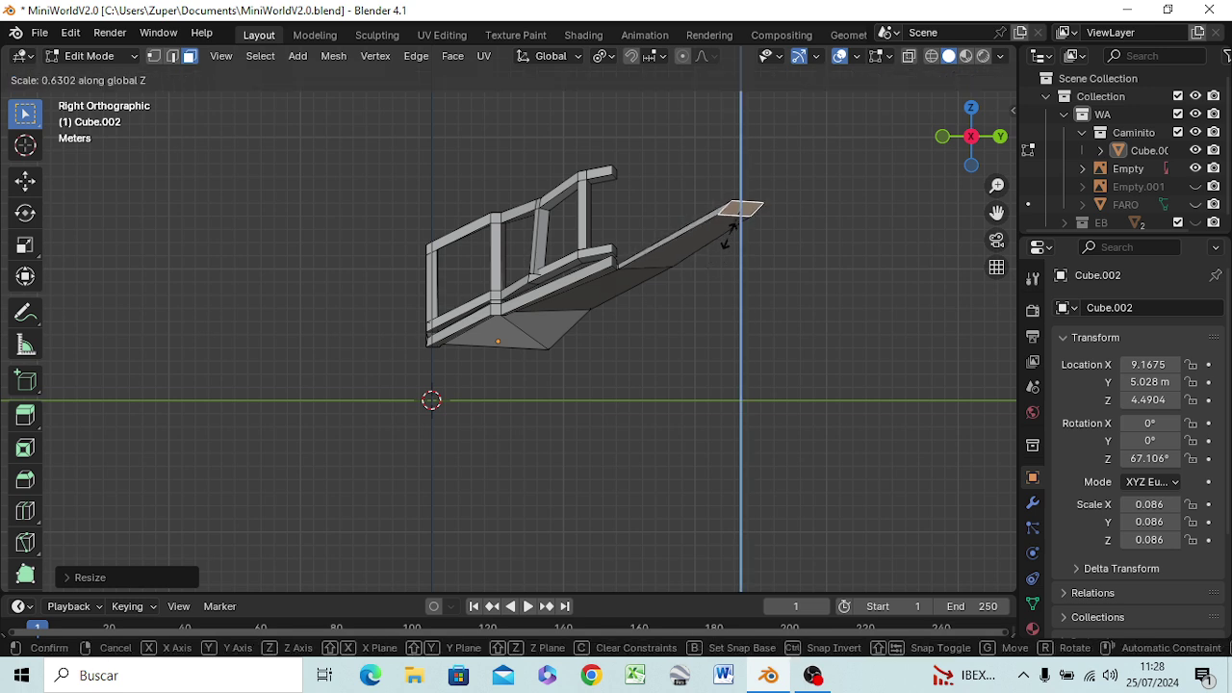
click(730, 232)
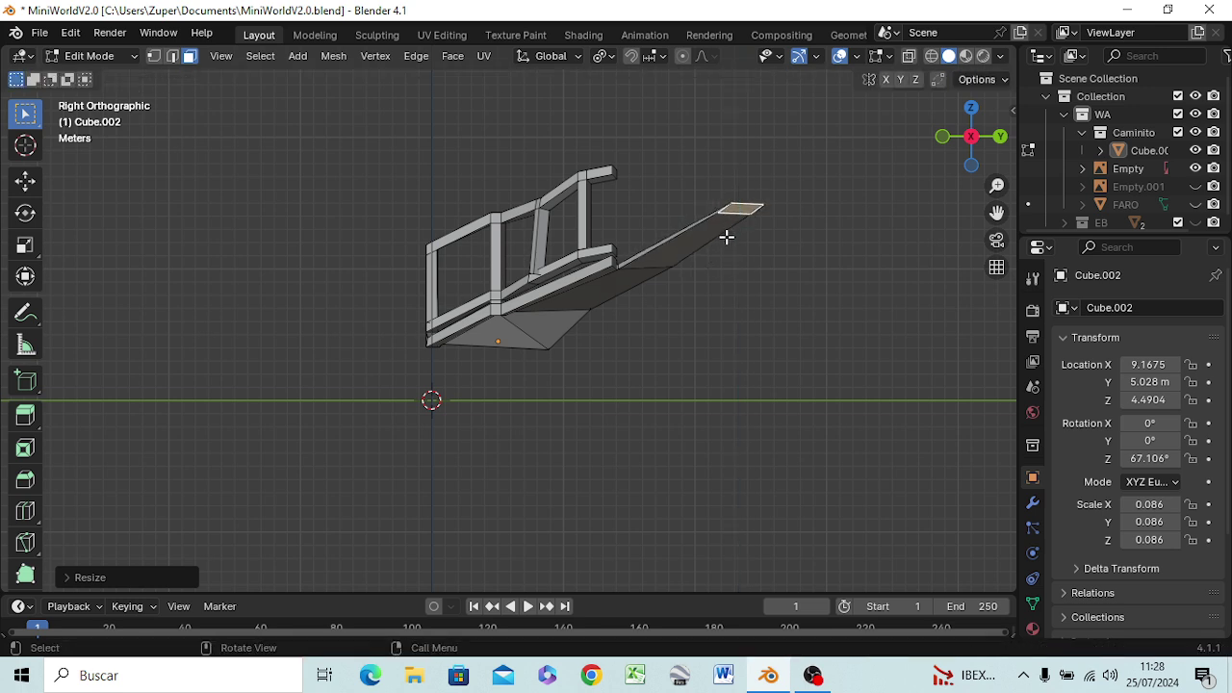
key(r)
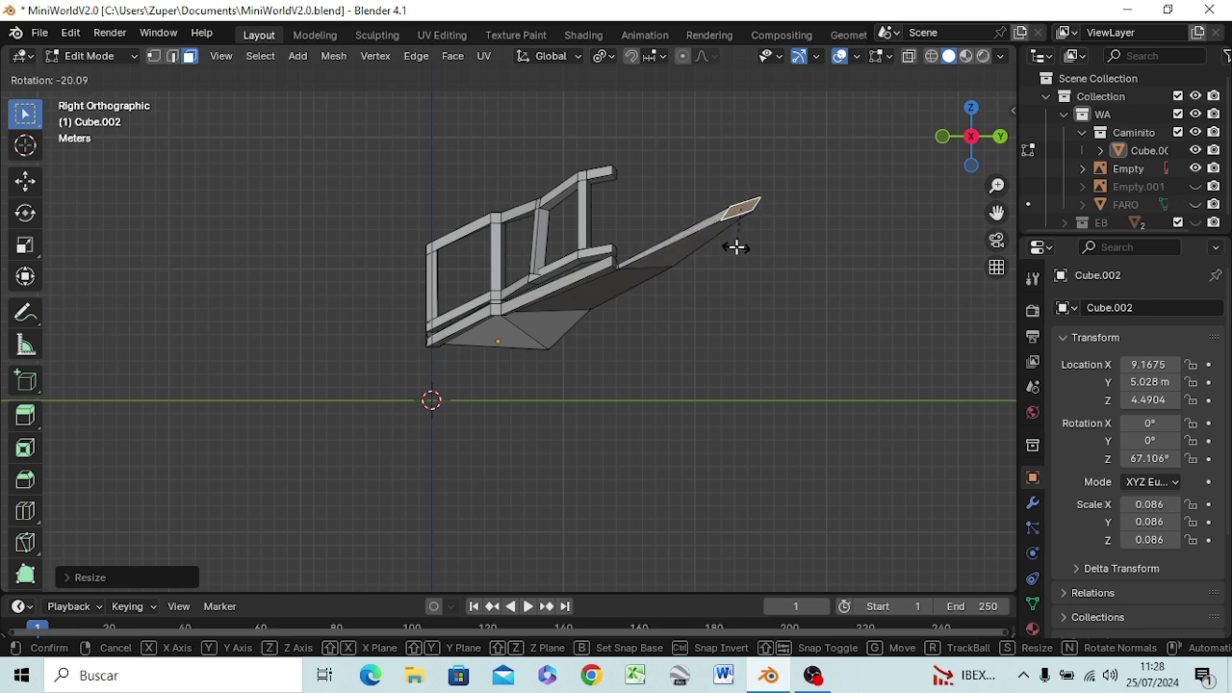
click(735, 247)
mouse_move(710, 278)
middle_down()
mouse_move(689, 332)
mouse_move(641, 357)
mouse_move(613, 337)
middle_up()
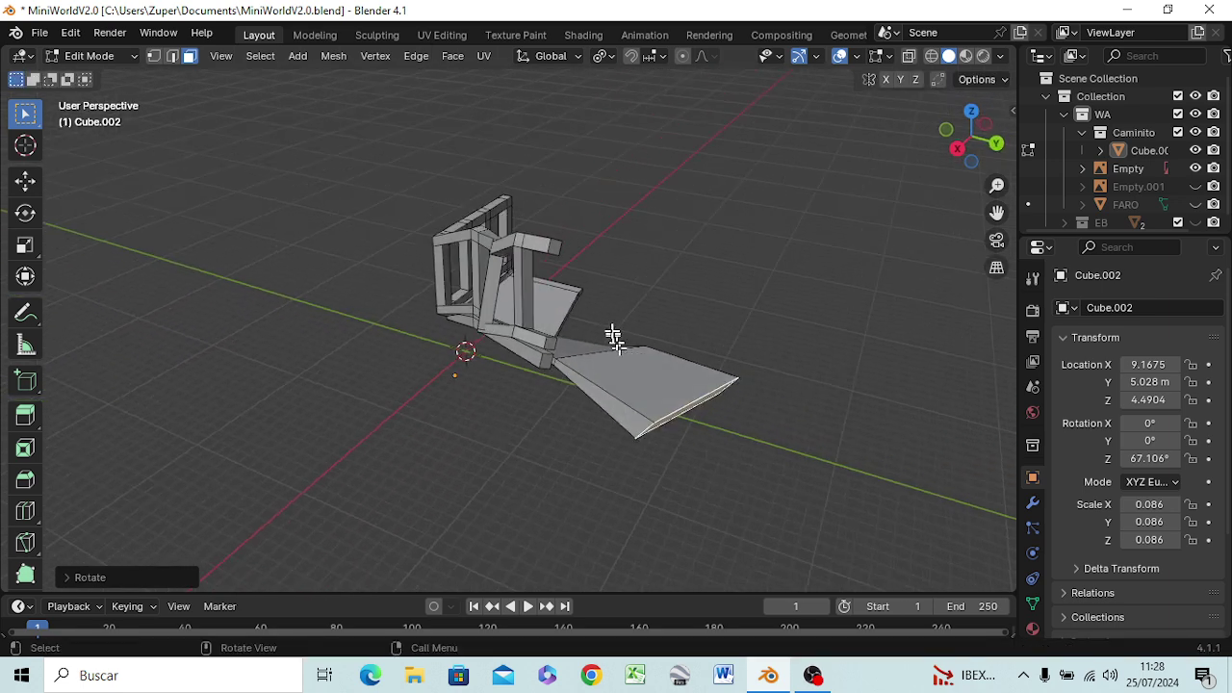
- Rotate the face at the walkway's lower end
mouse_move(693, 398)
middle_down()
mouse_move(633, 392)
mouse_move(660, 393)
mouse_move(622, 403)
middle_up()
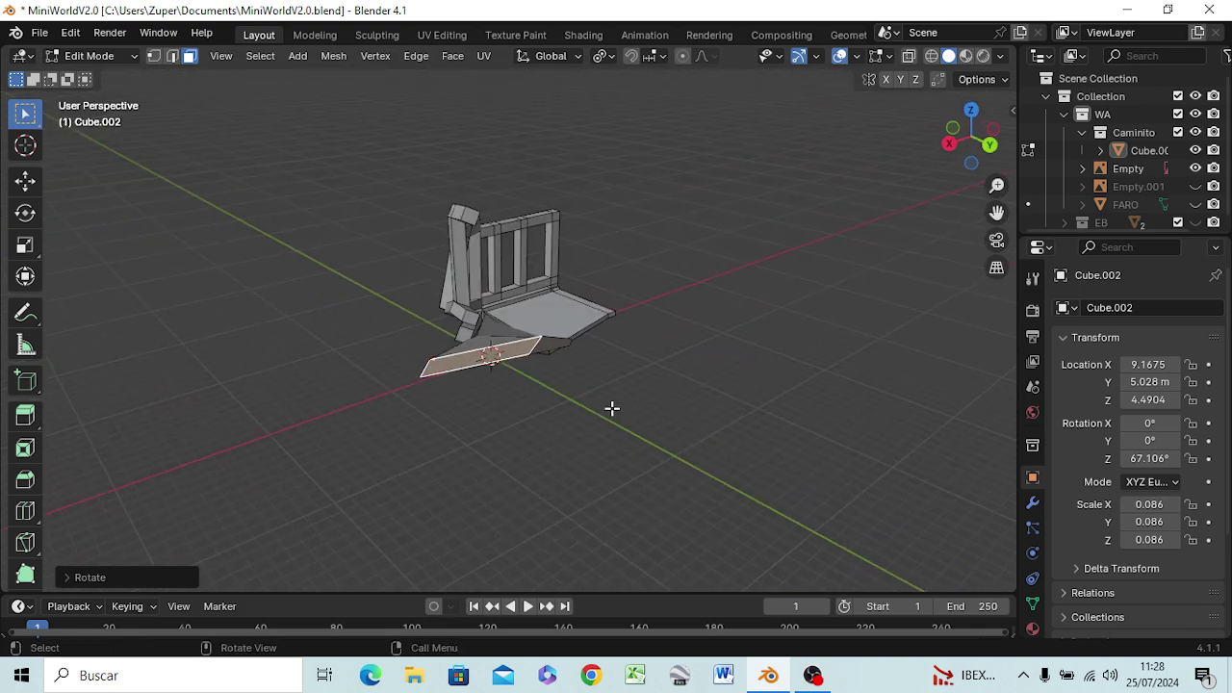
key(r)
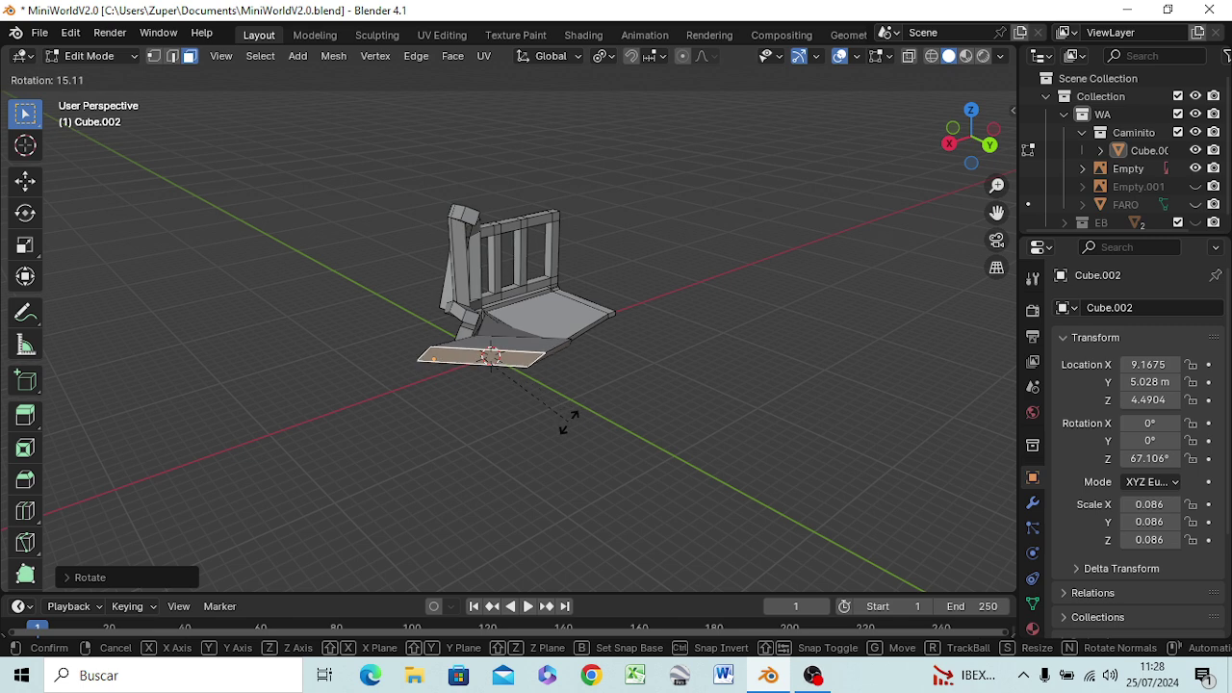
click(570, 417)
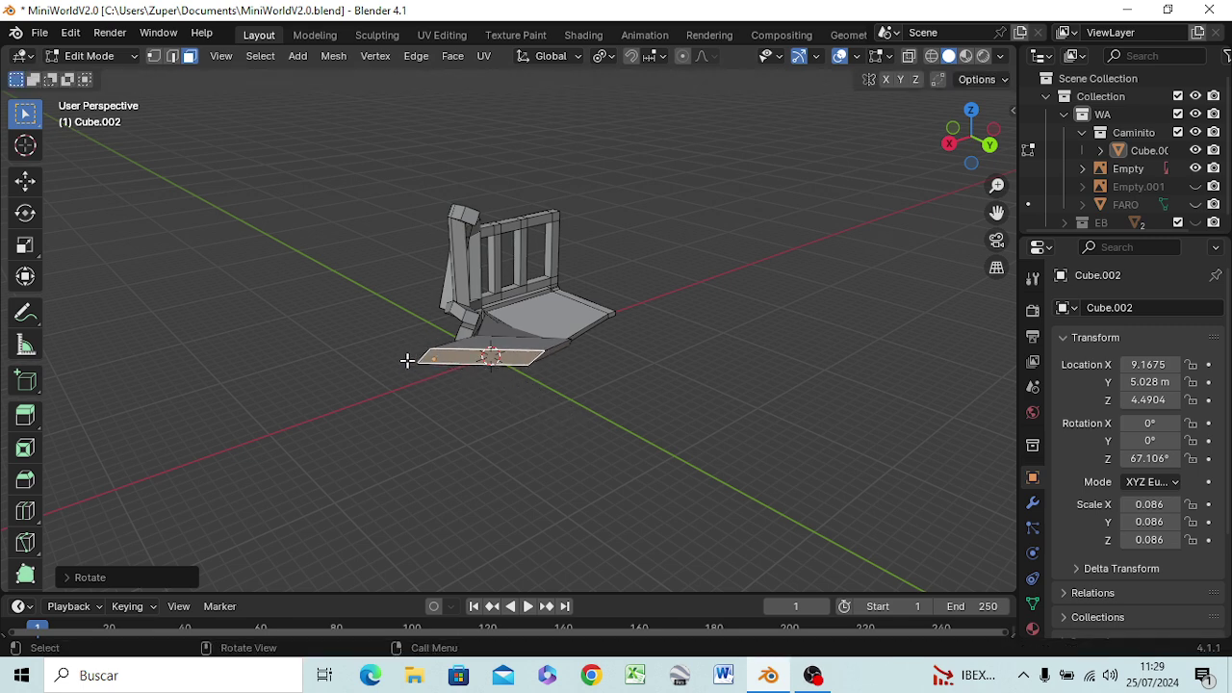
- Move a lower floor edge about 0.63 m to reshape the walkway's base
key(1)
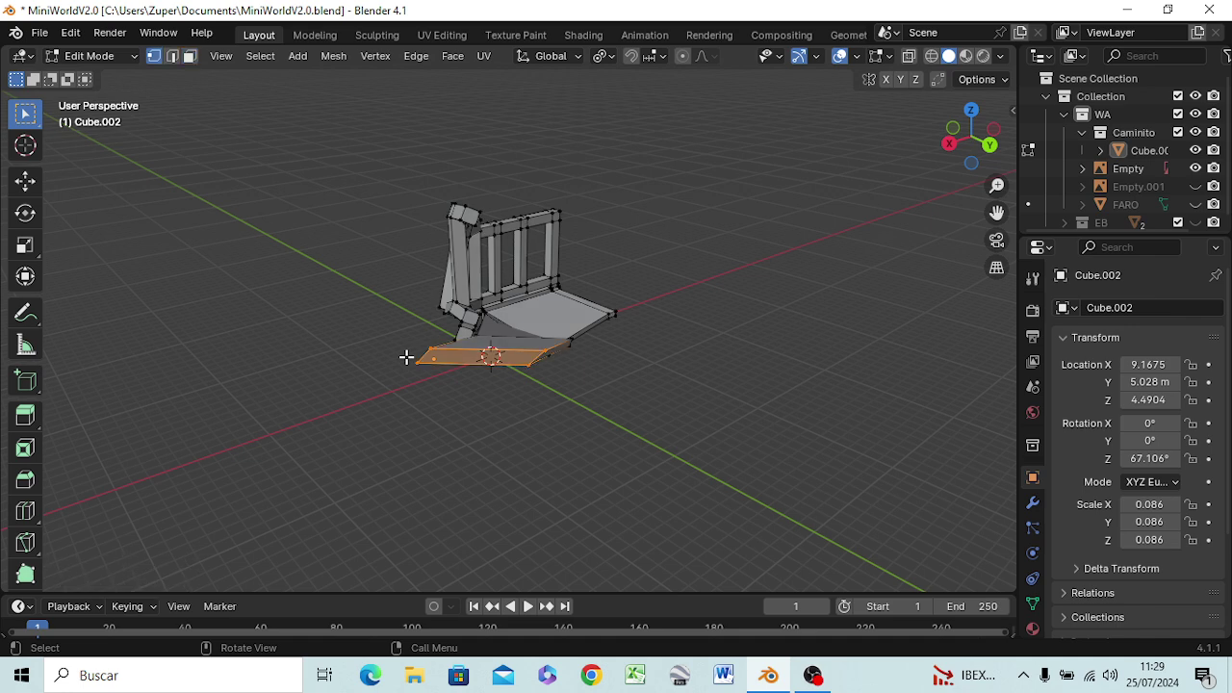
drag(406, 358, 531, 378)
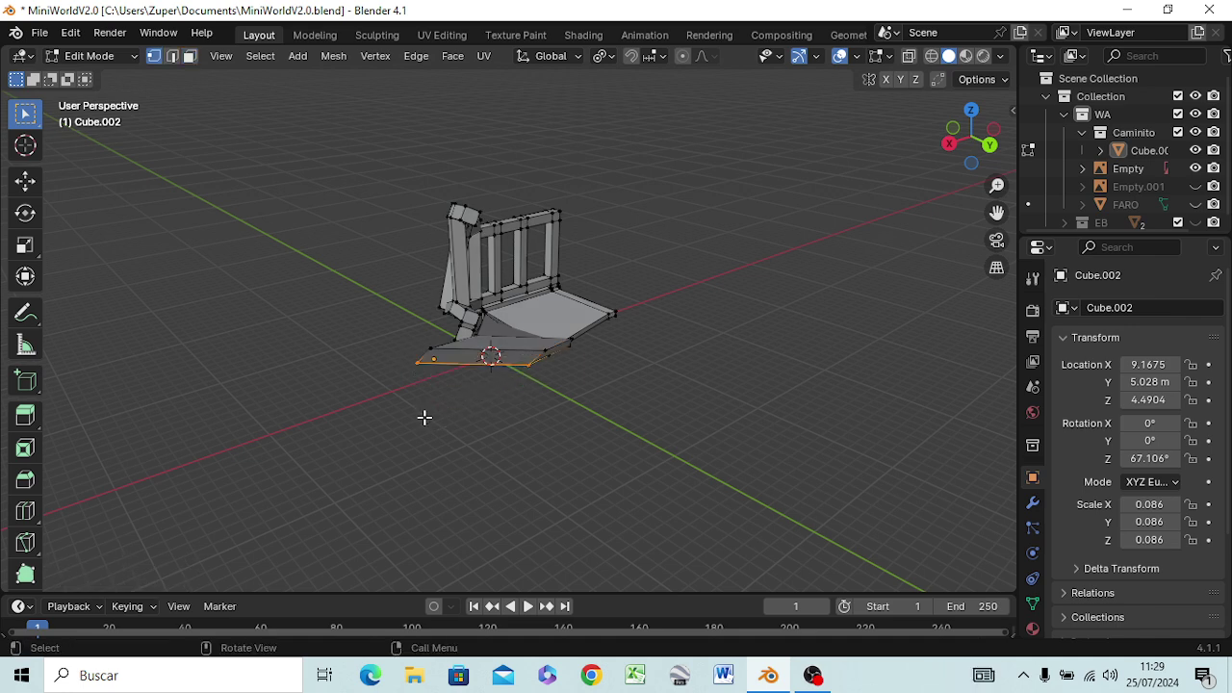
key(g)
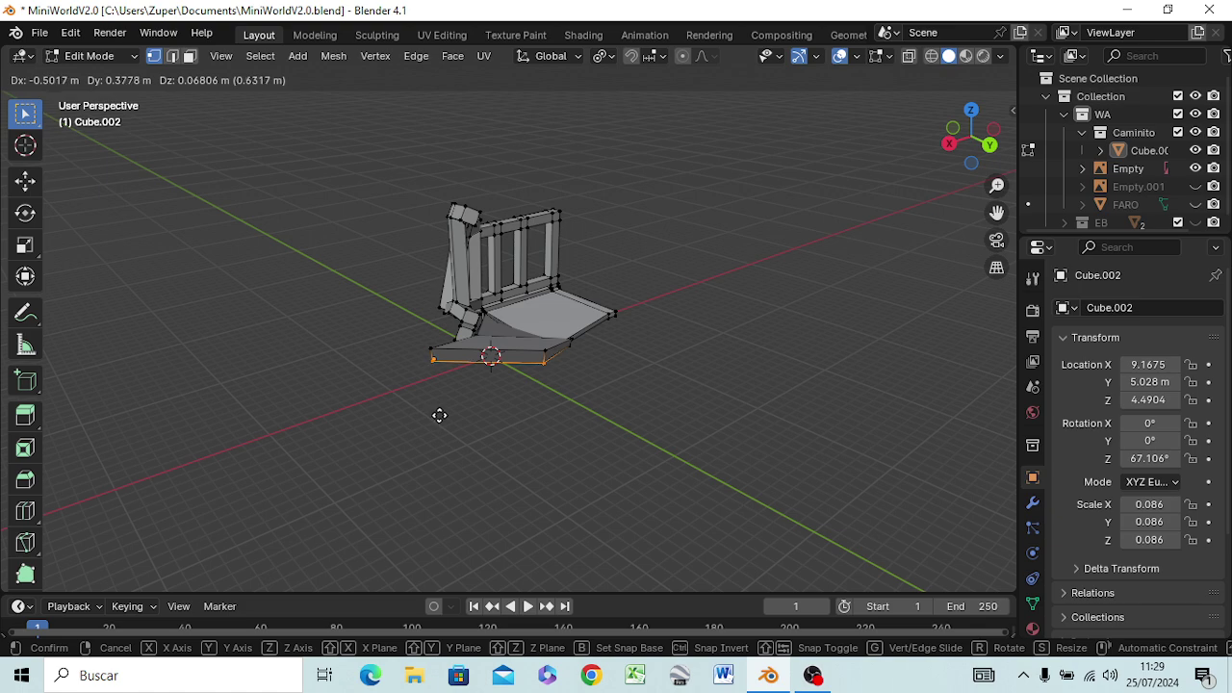
click(439, 415)
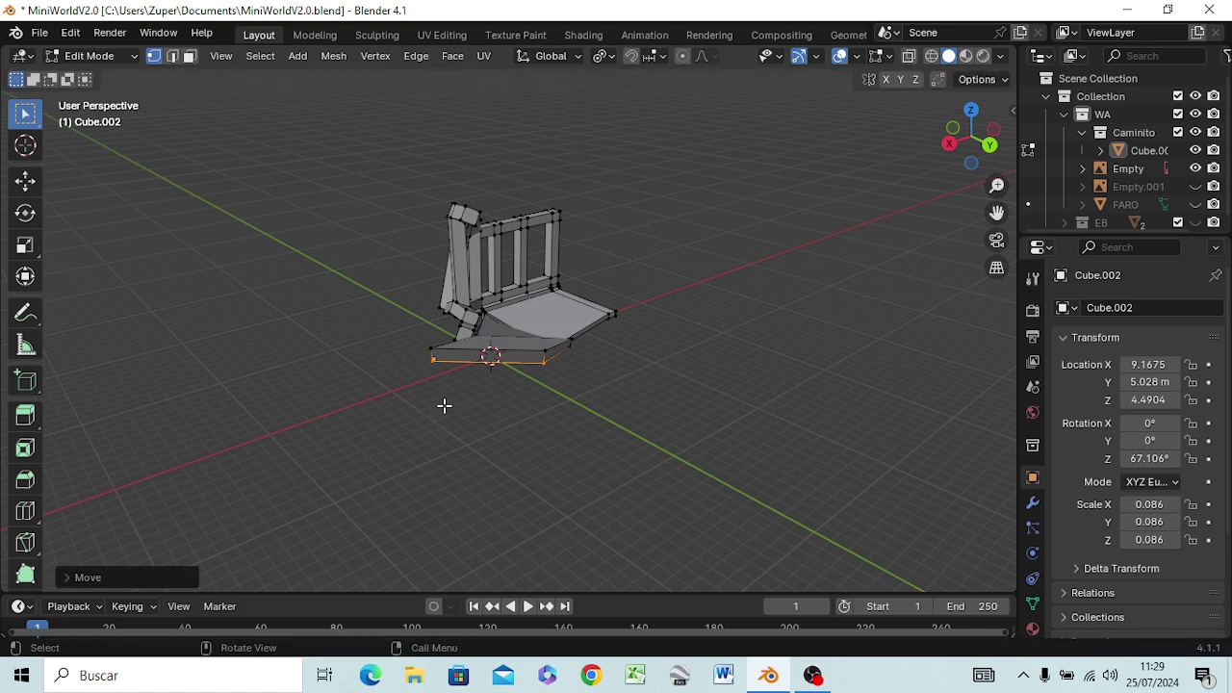
key(KP_7)
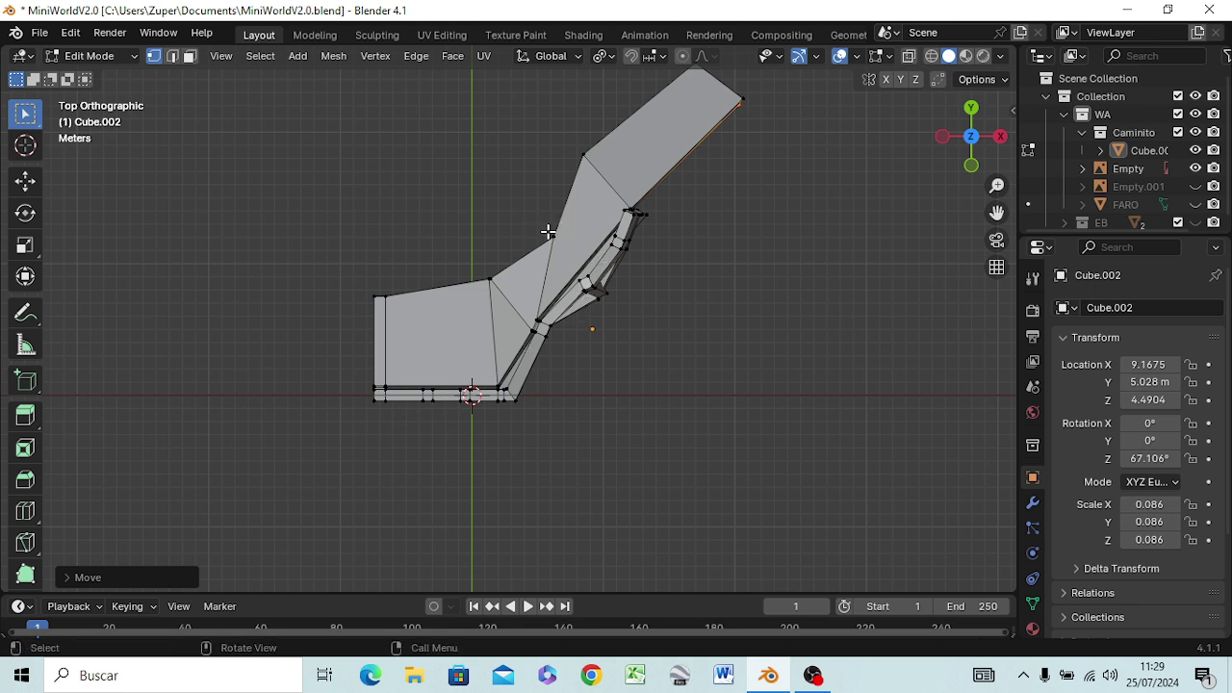
- Show Cube.002 in wireframe and shift the floor's bend vertex about 1.48 m left and up
drag(548, 232, 570, 250)
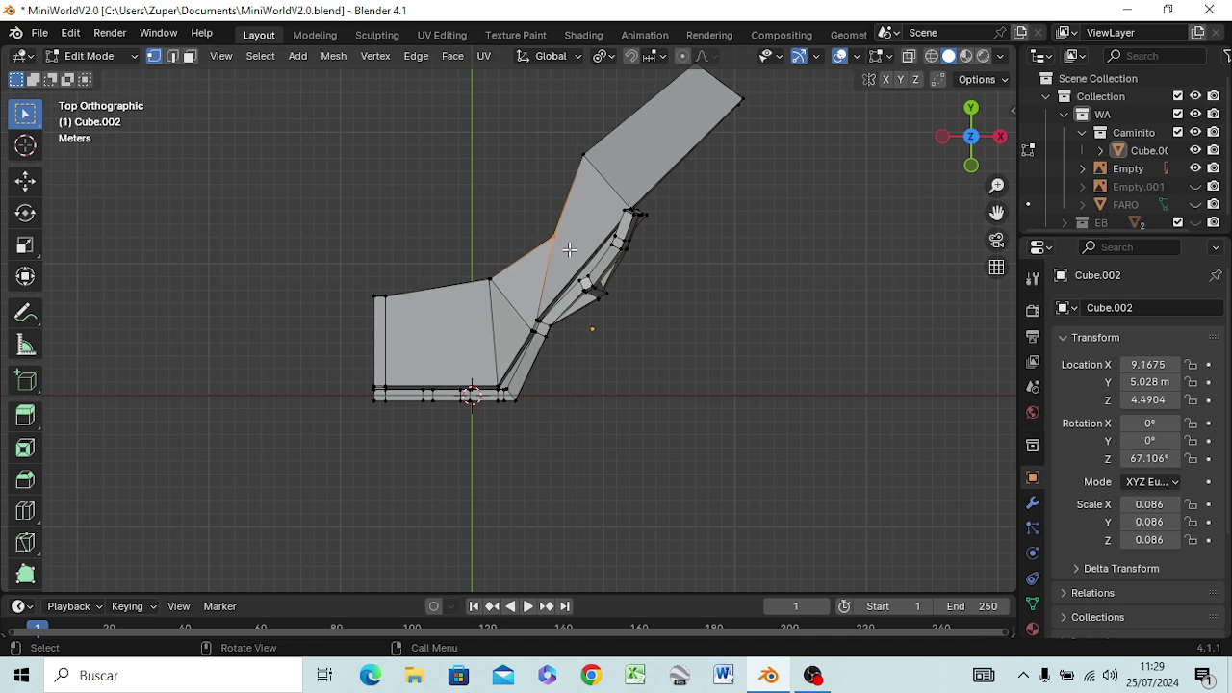
key(z)
click(449, 253)
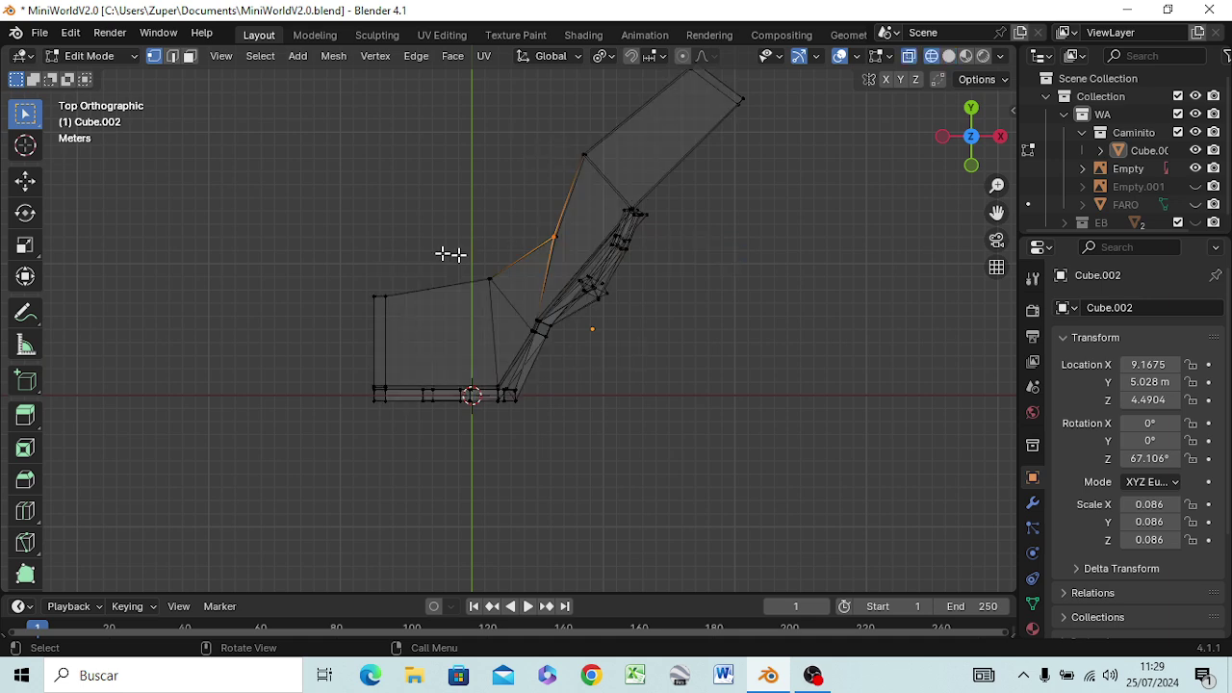
click(554, 236)
key(g)
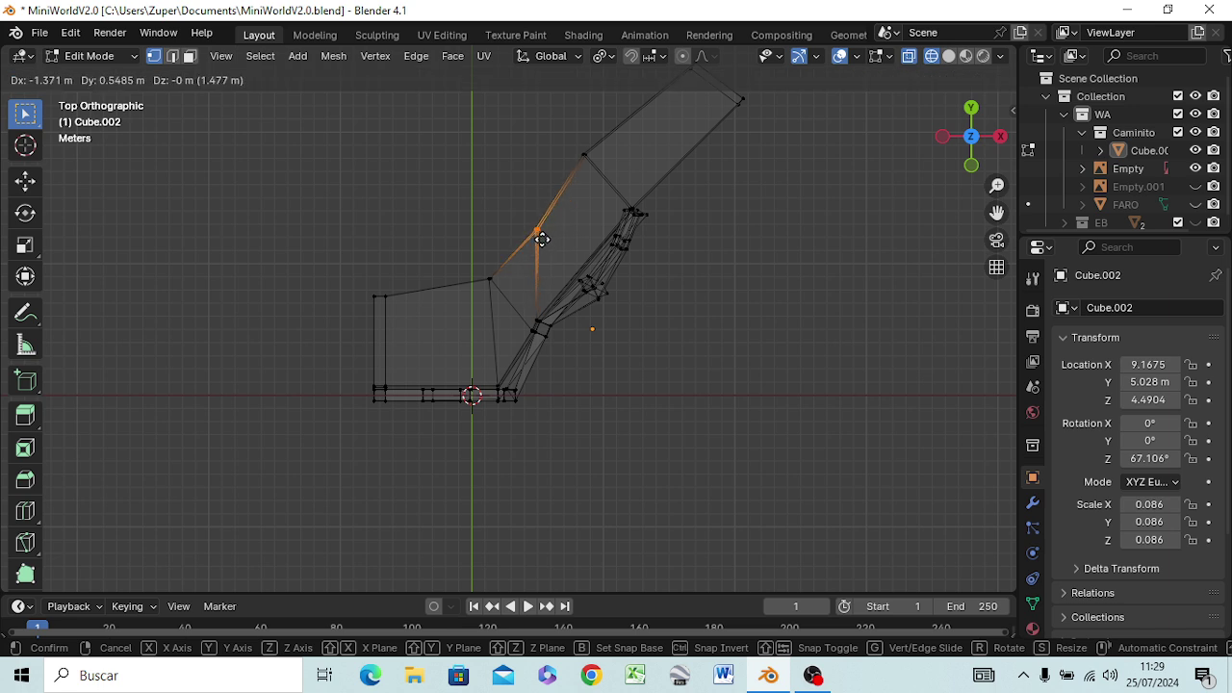
click(542, 240)
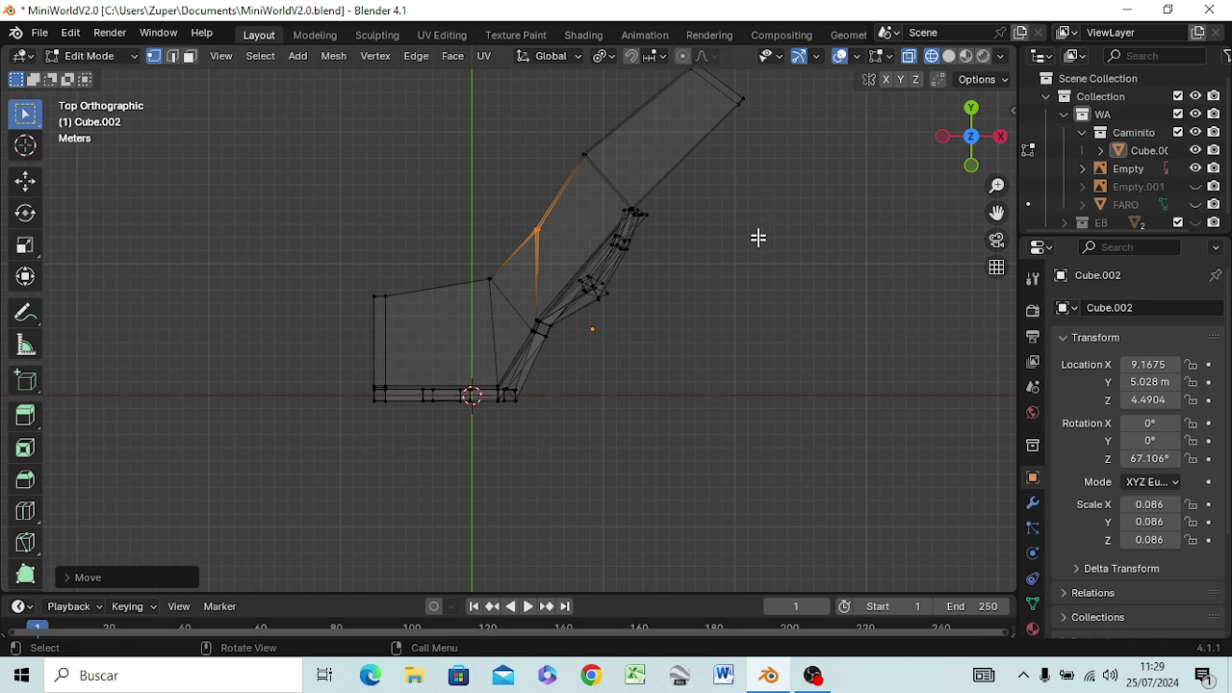
key(KP_1)
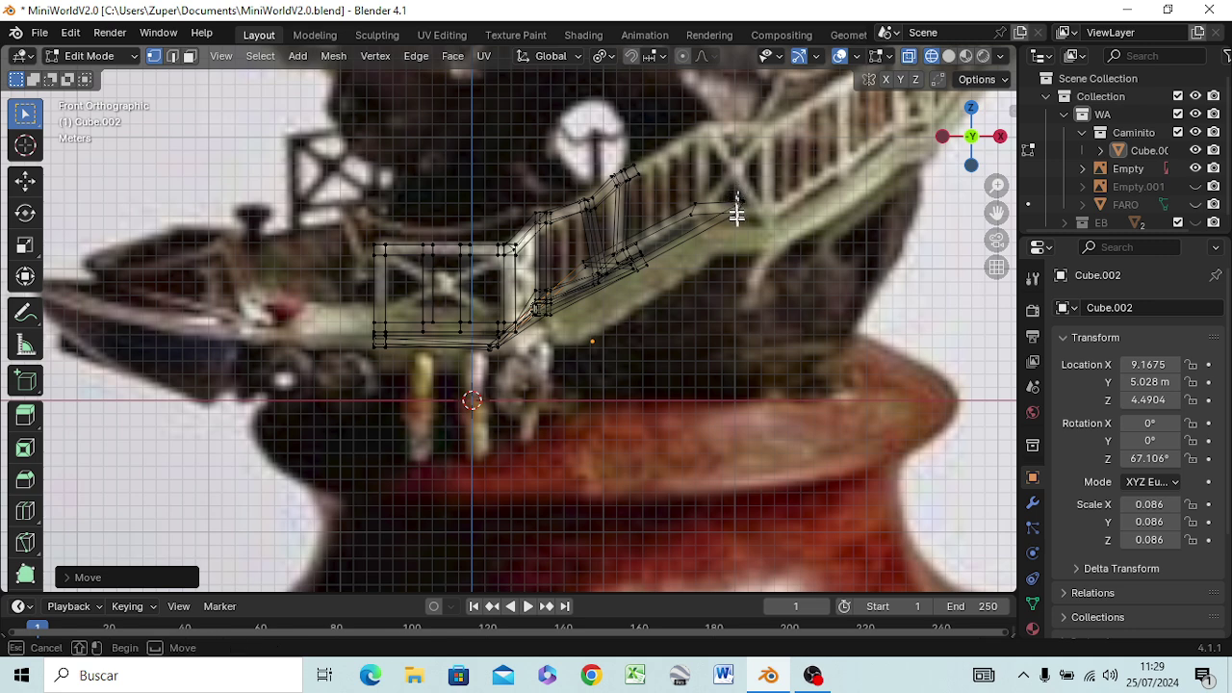
- Move the floor's upper end vertex about 2.57 m left and lower onto the stair line
click(747, 214)
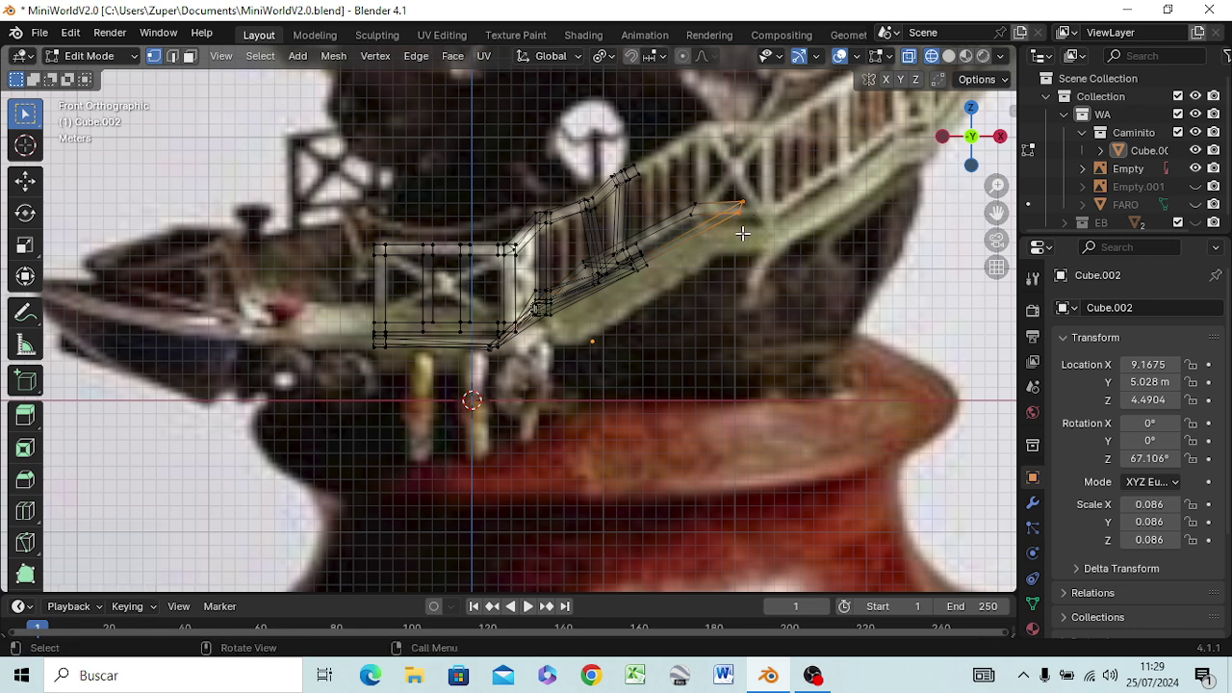
key(g)
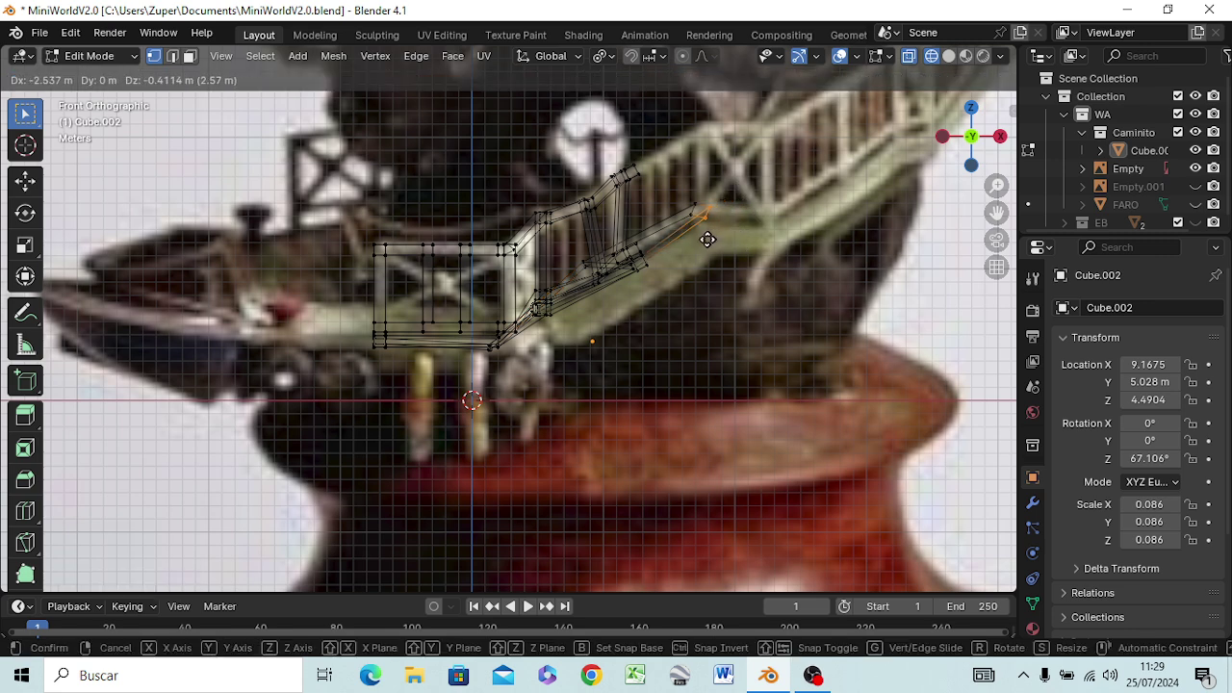
click(700, 236)
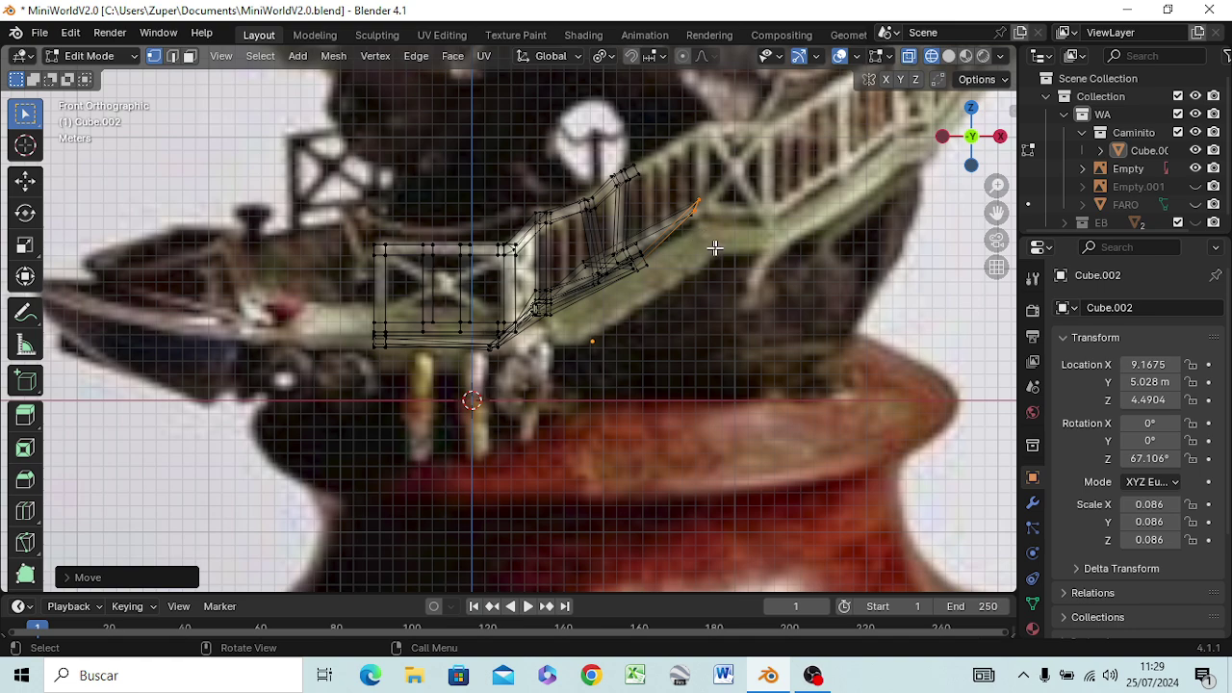
middle_drag(738, 251, 422, 342)
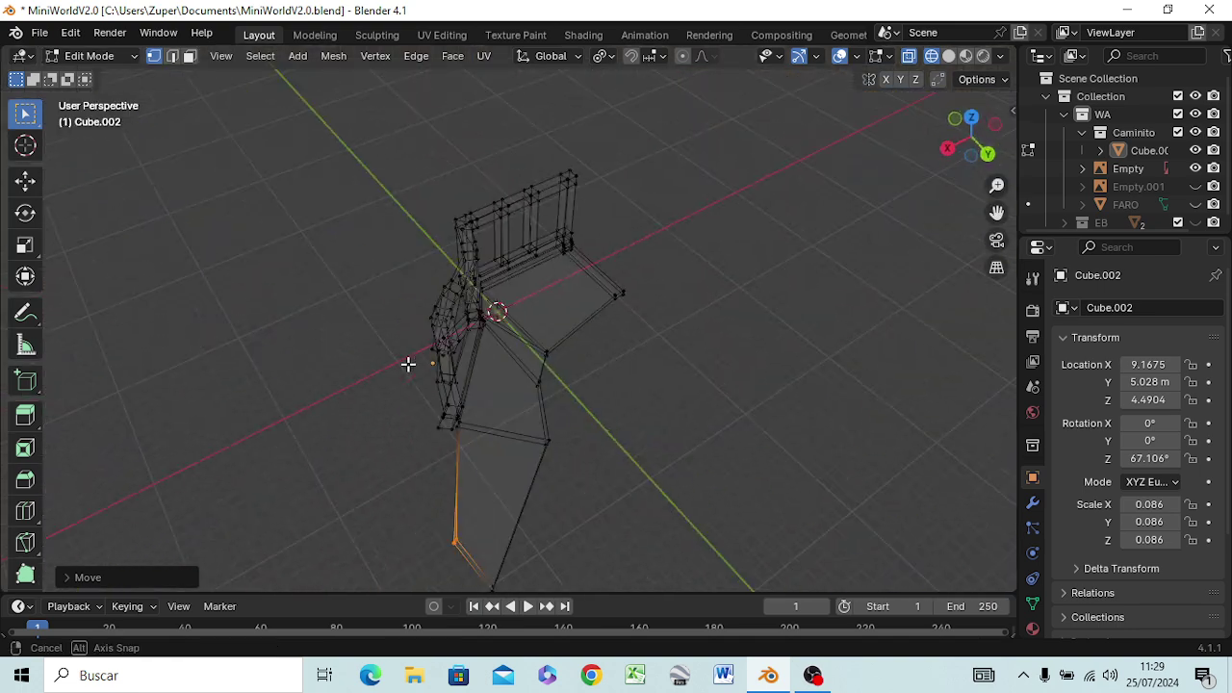
- Raise a group of upper floor vertices and the lower floor vertex
middle_drag(588, 360, 578, 286)
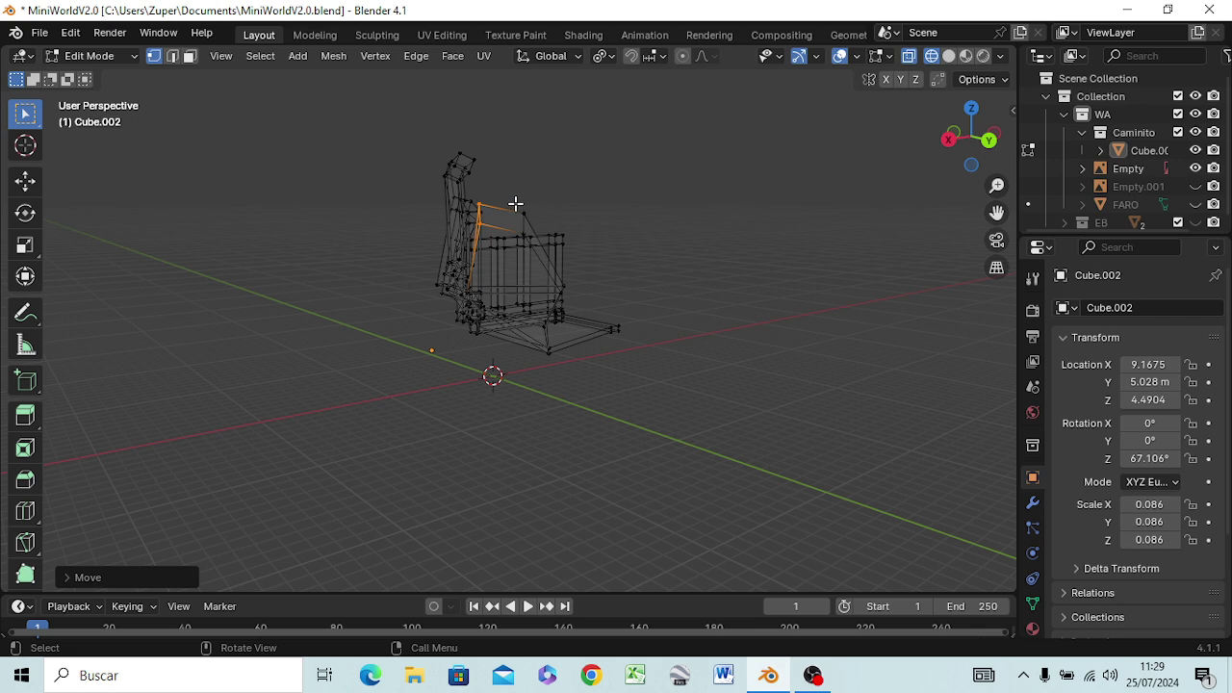
drag(515, 204, 544, 239)
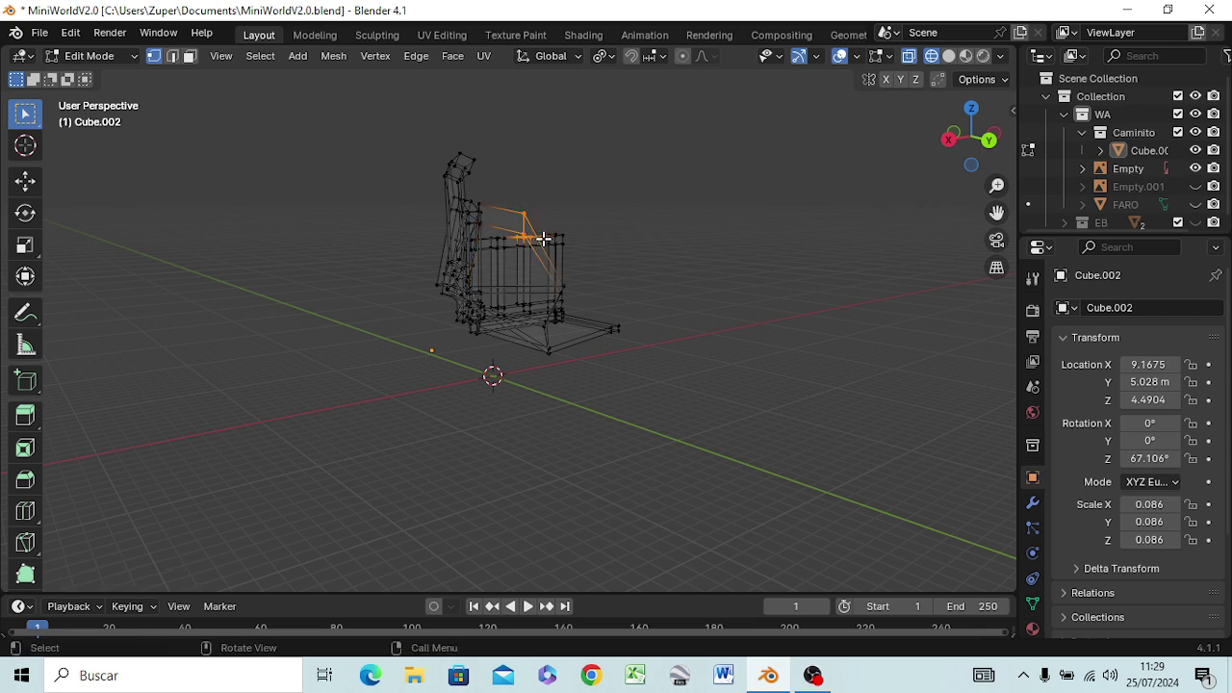
key(g)
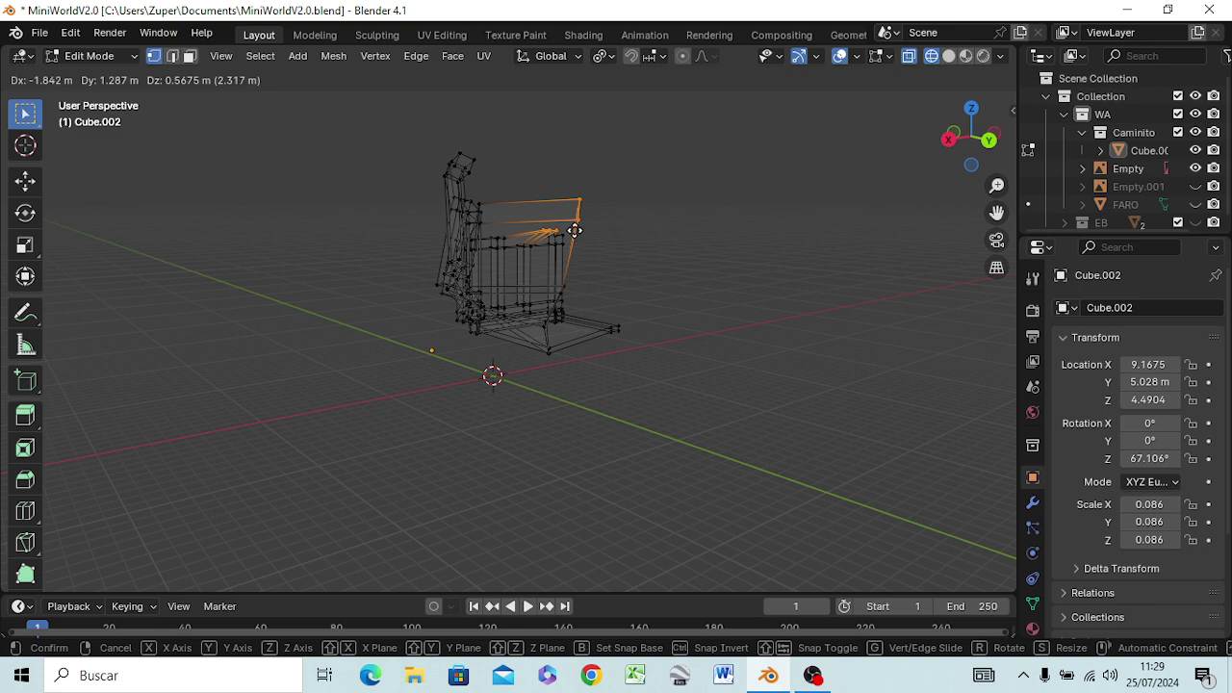
click(575, 231)
mouse_move(591, 289)
middle_down()
mouse_move(574, 415)
mouse_move(574, 360)
middle_up()
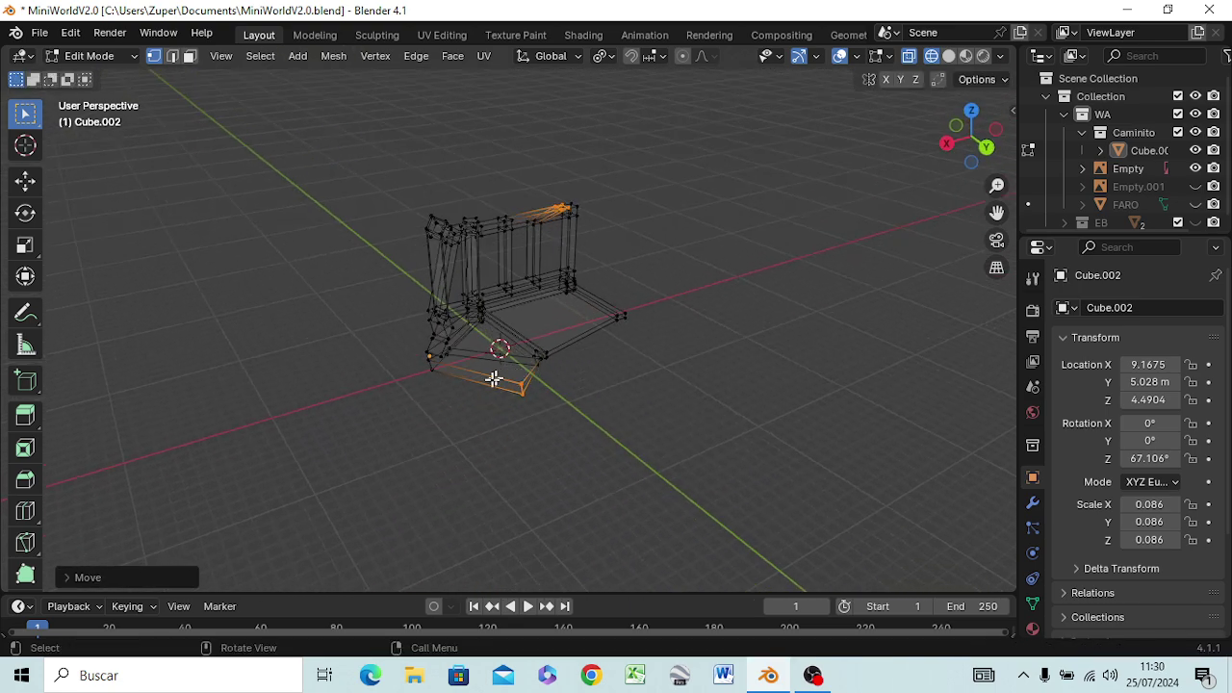
click(522, 392)
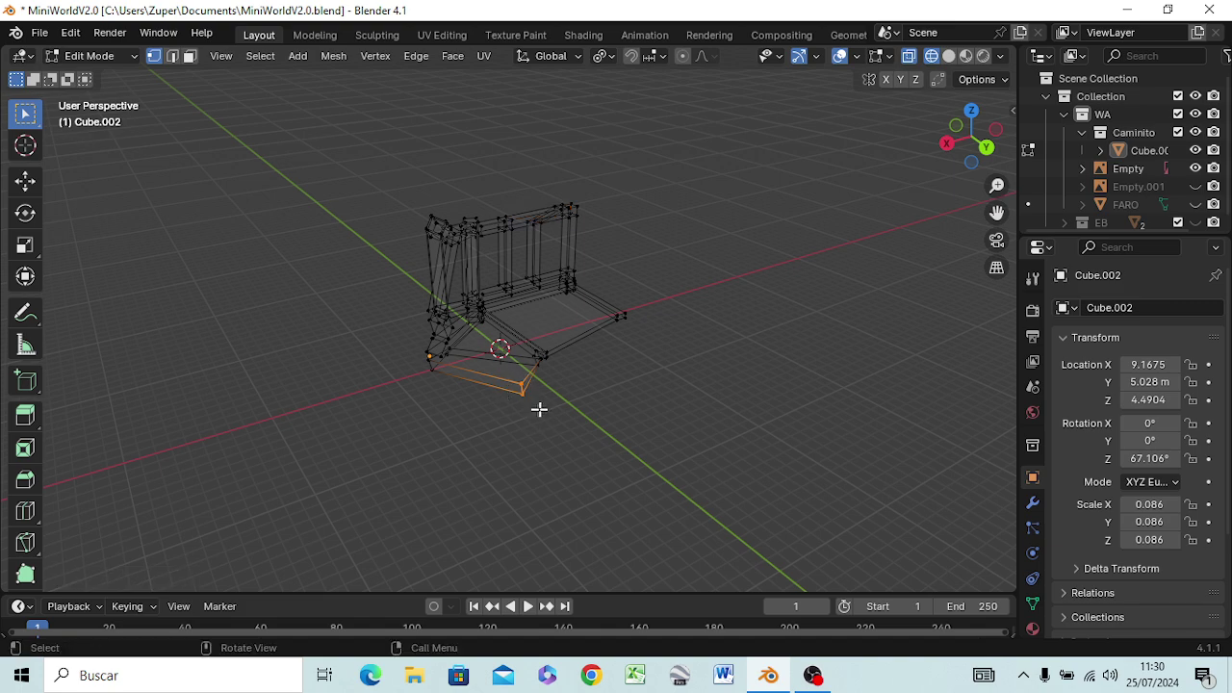
key(g)
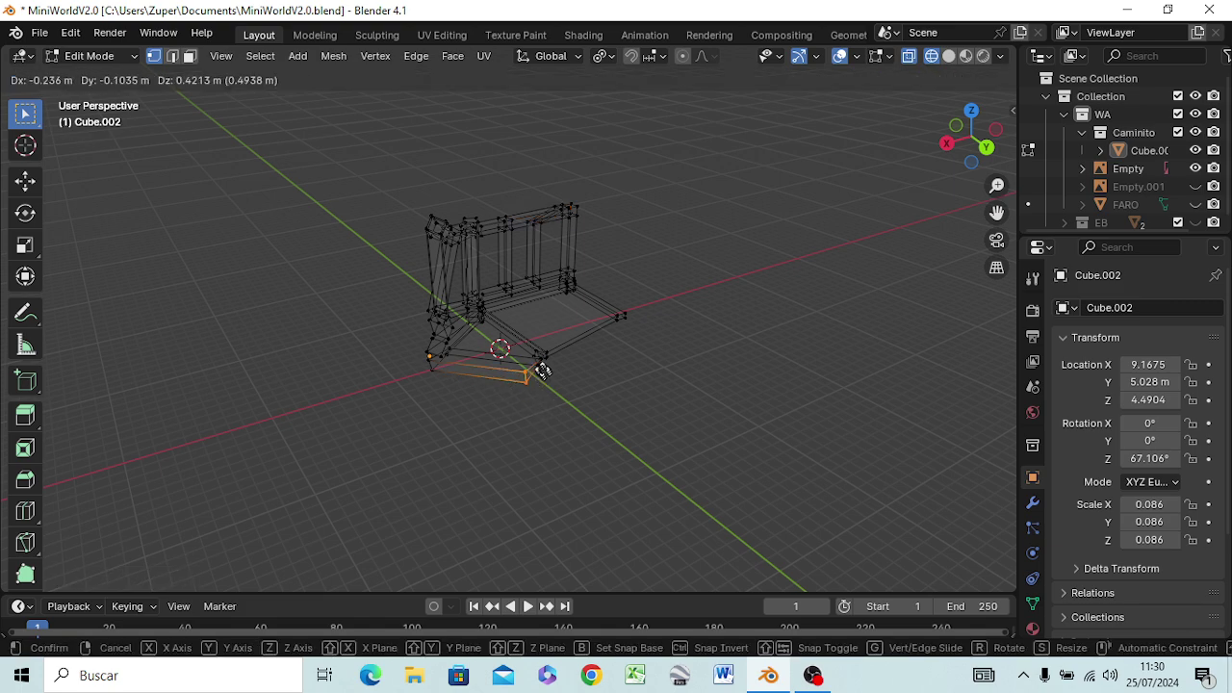
click(540, 365)
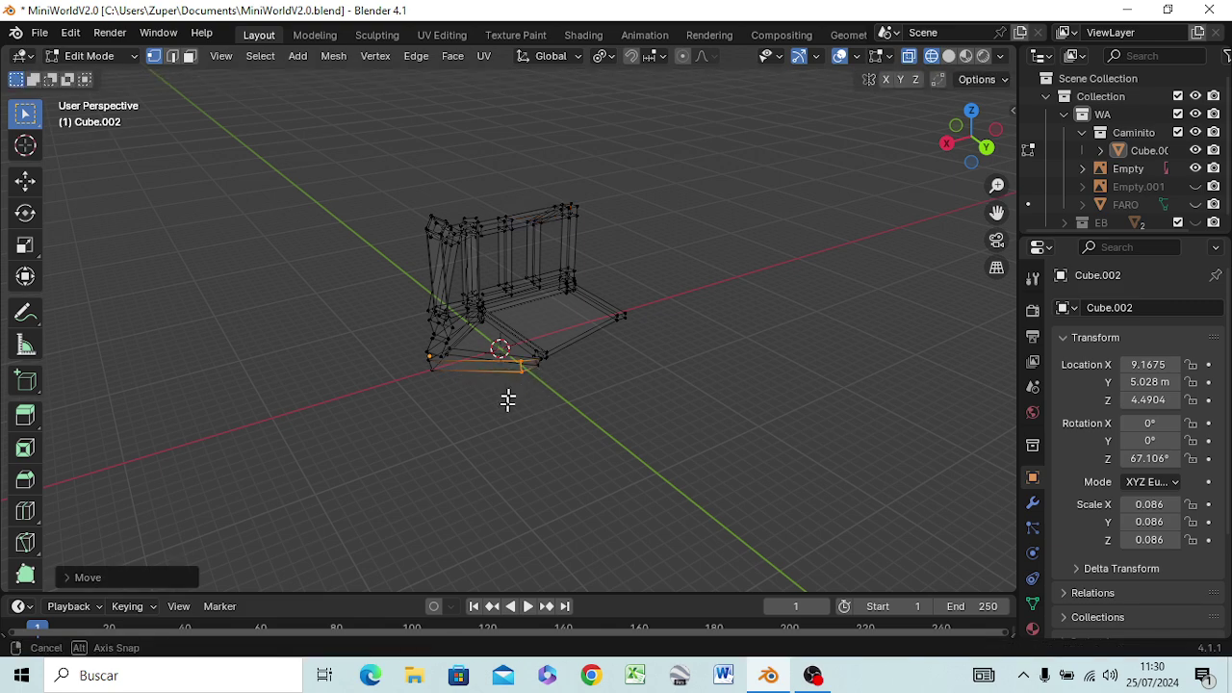
- Shift the long bottom floor edge about 1.33 m toward the railing and select the end face
middle_drag(509, 402, 582, 402)
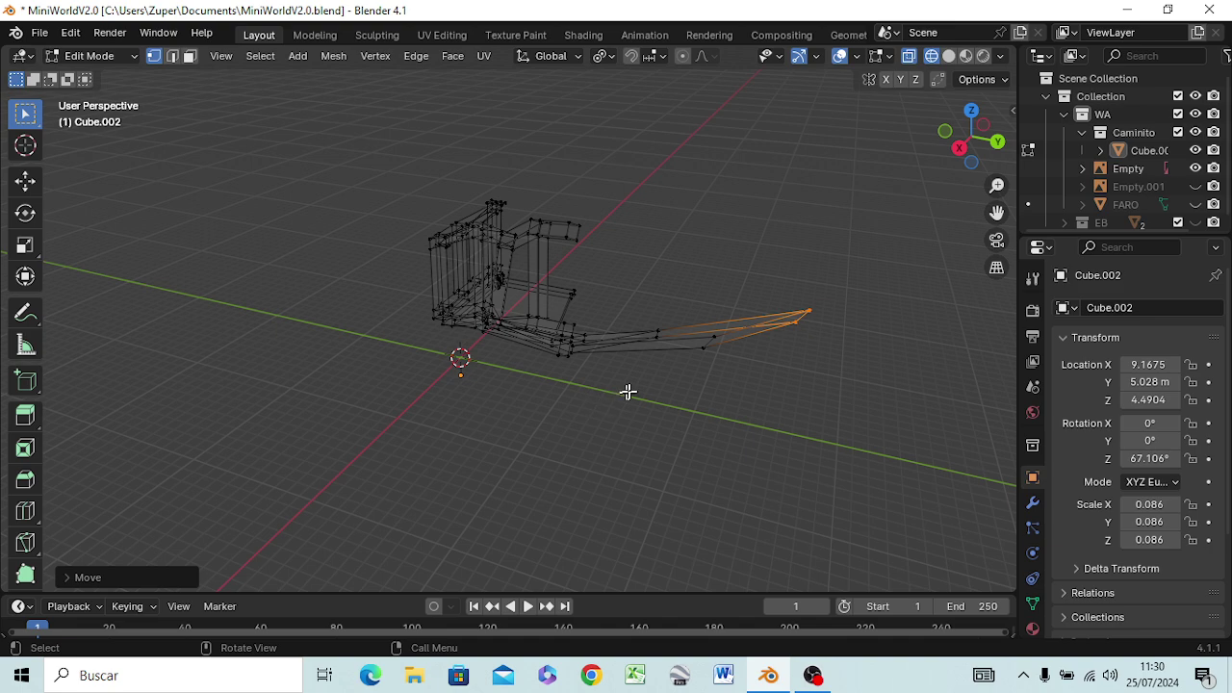
mouse_move(674, 385)
middle_down()
mouse_move(760, 387)
mouse_move(631, 376)
middle_up()
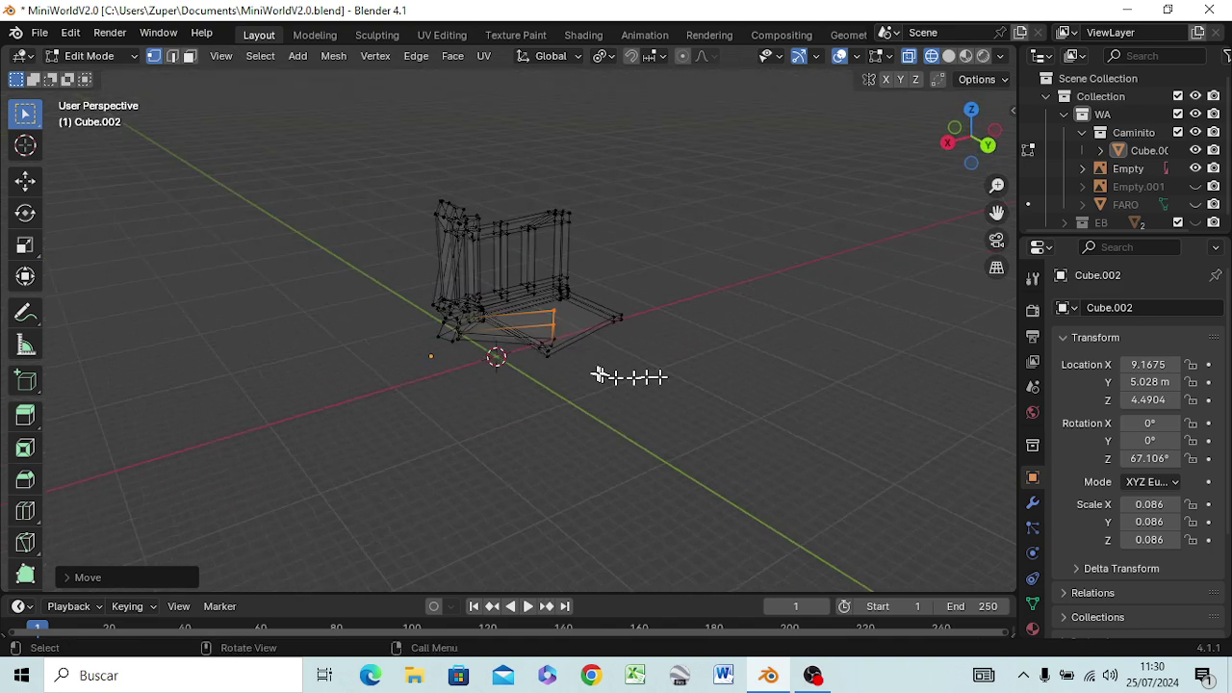
click(563, 329)
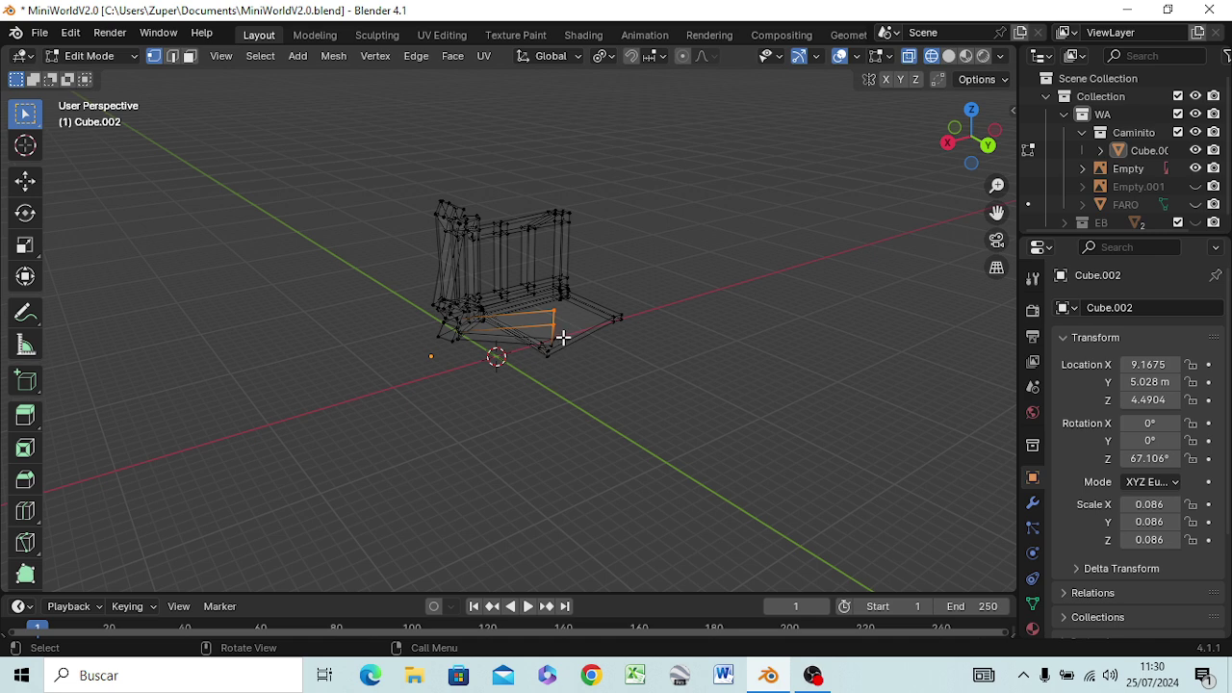
key(g)
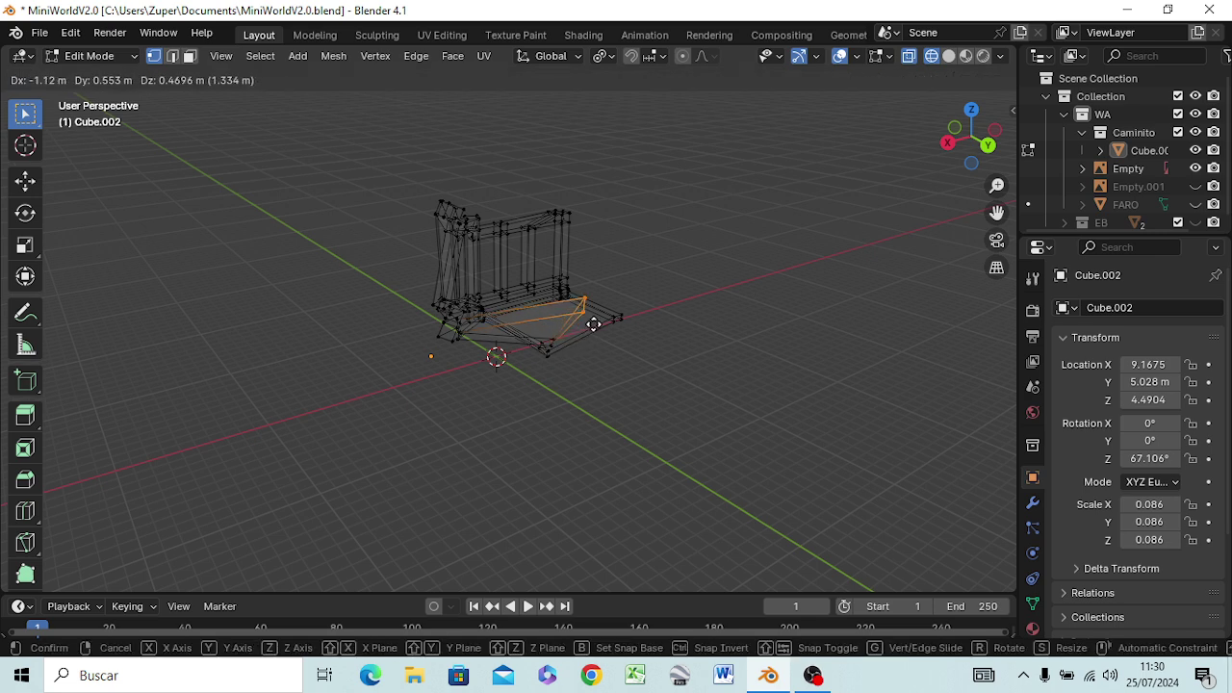
click(593, 324)
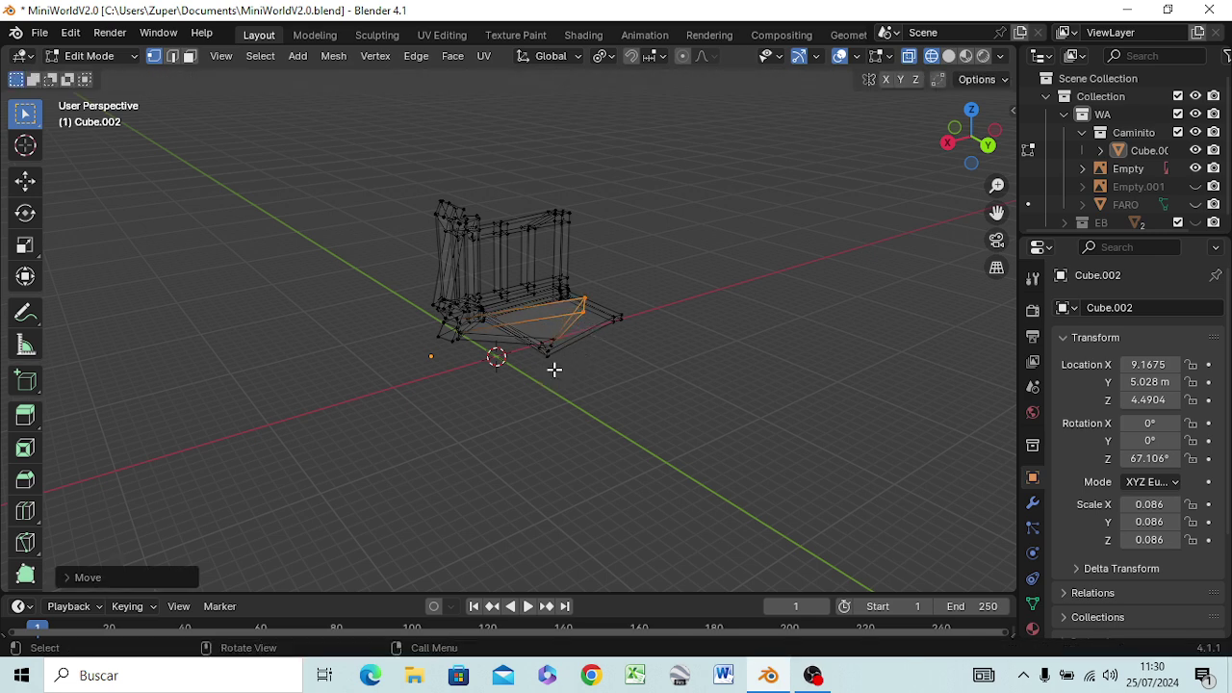
key(3)
click(528, 317)
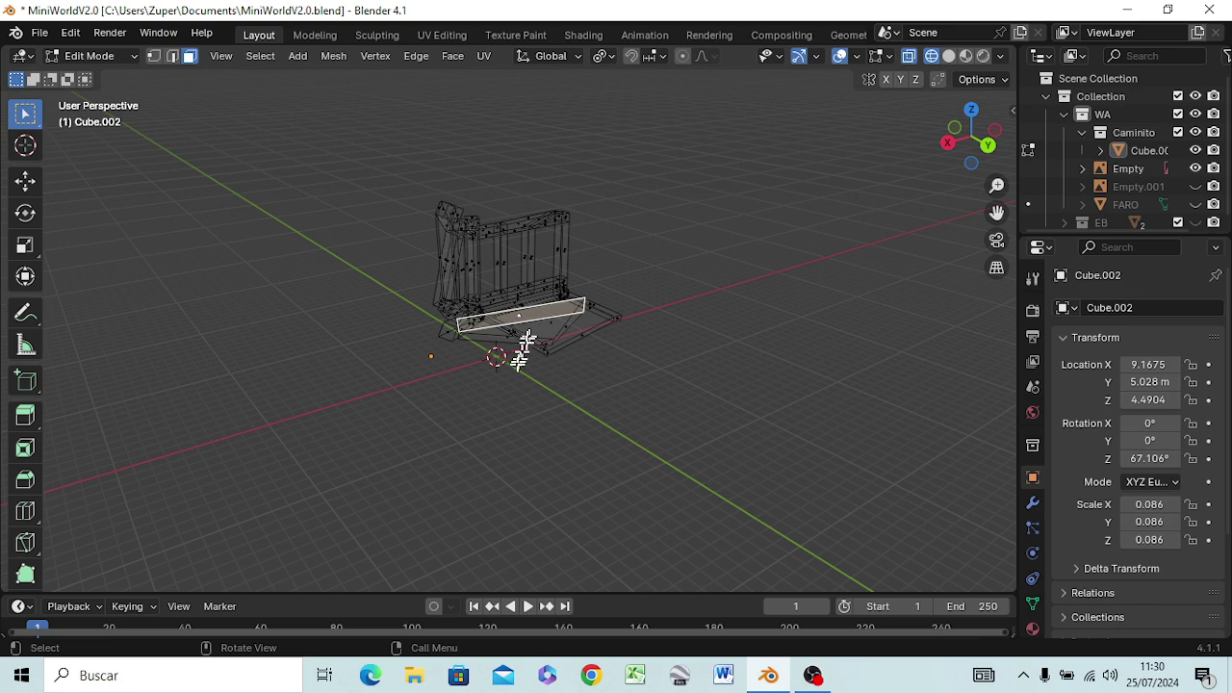
- Return to solid shading and extrude the end face into a long sloped floor segment
key(z)
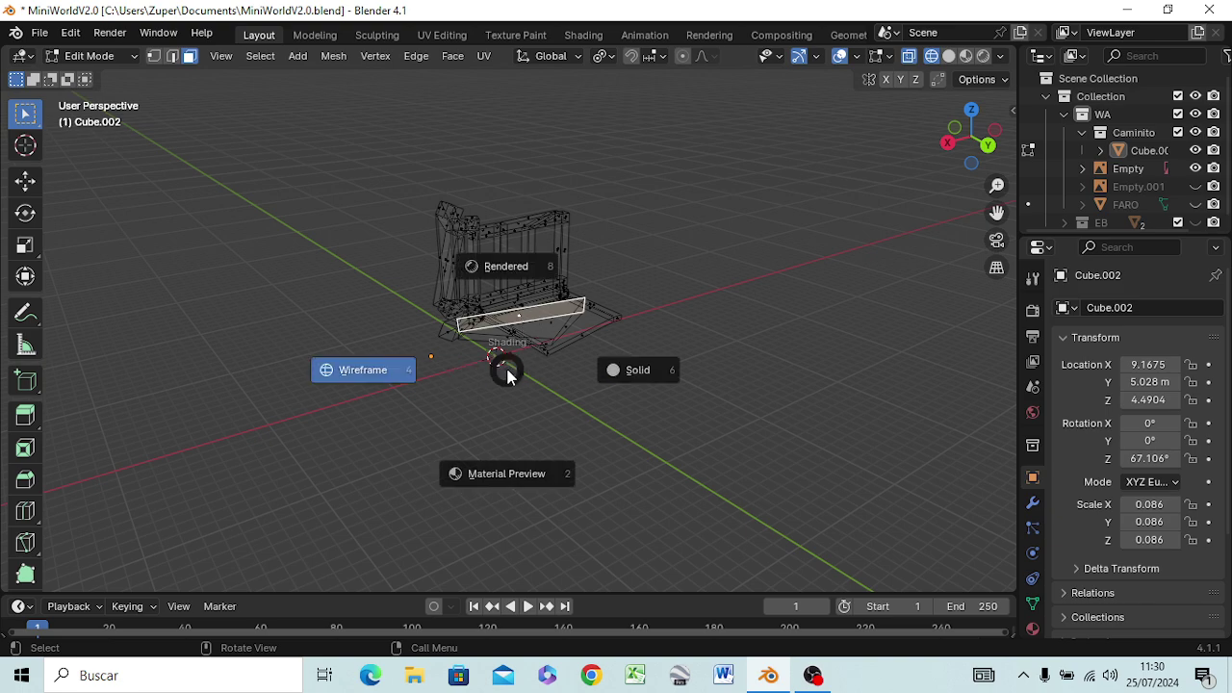
click(627, 381)
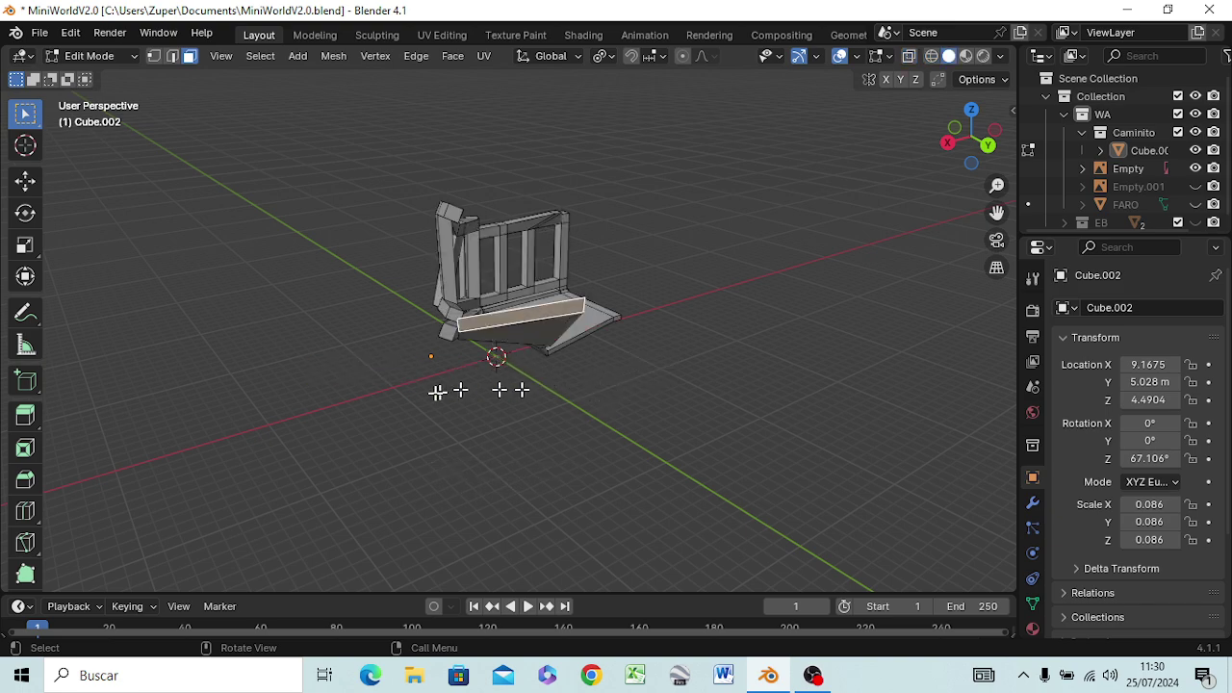
key(e)
mouse_move(440, 391)
middle_down()
mouse_move(490, 427)
mouse_move(549, 427)
mouse_move(597, 449)
middle_up()
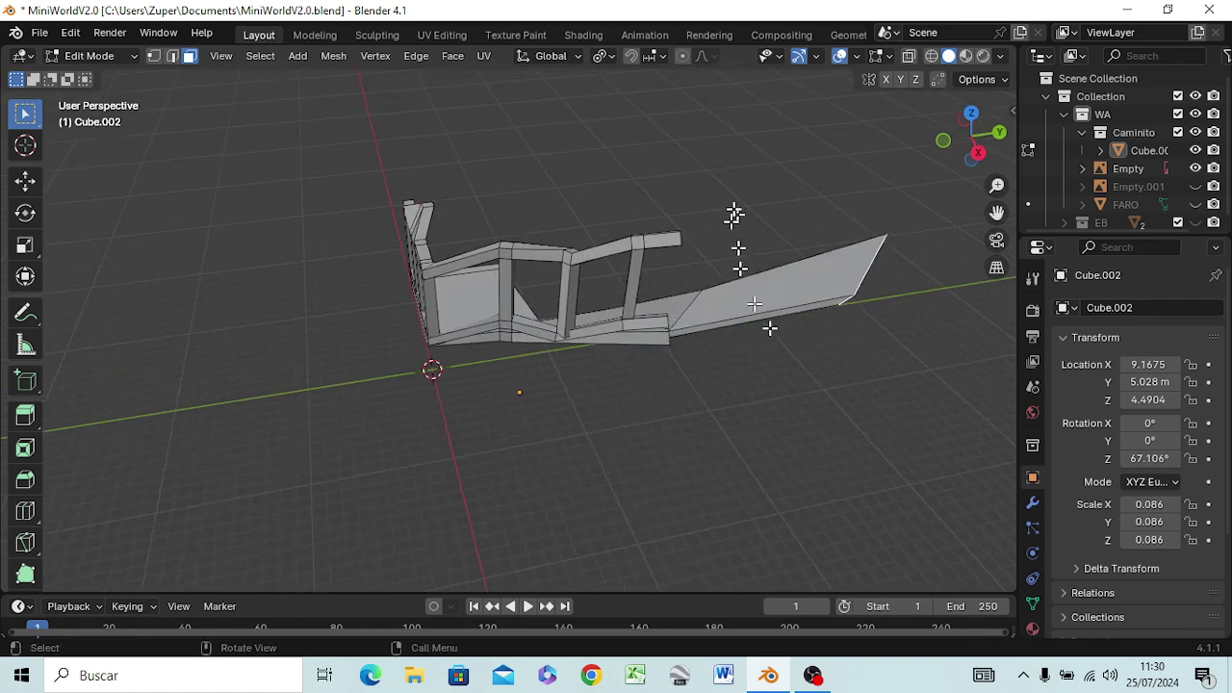
- Squash the new segment's far end face to about 0.87 along Z
mouse_move(888, 337)
middle_down()
mouse_move(852, 275)
mouse_move(789, 241)
middle_up()
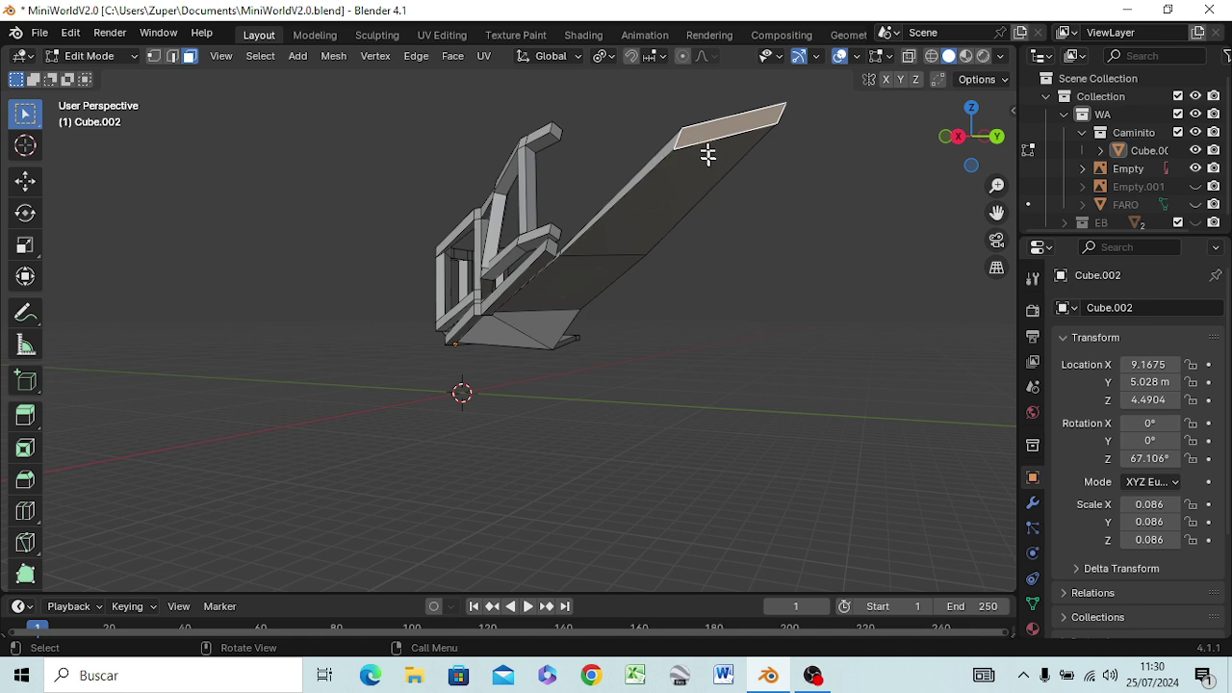
key(s)
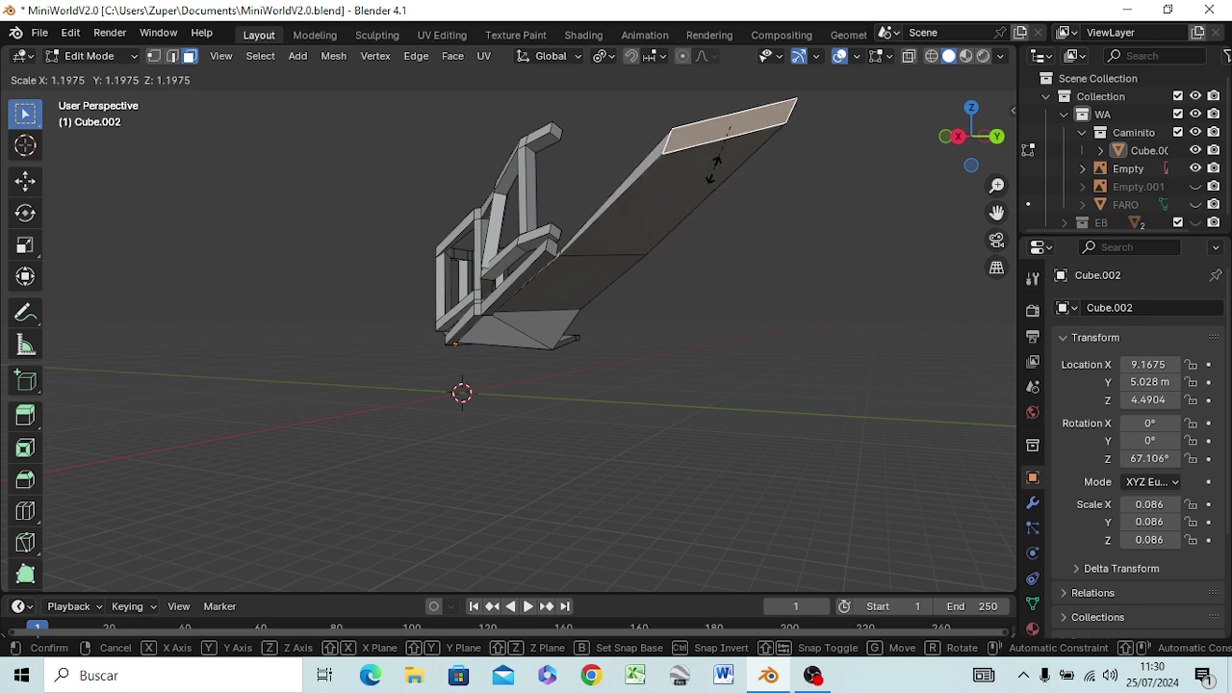
key(z)
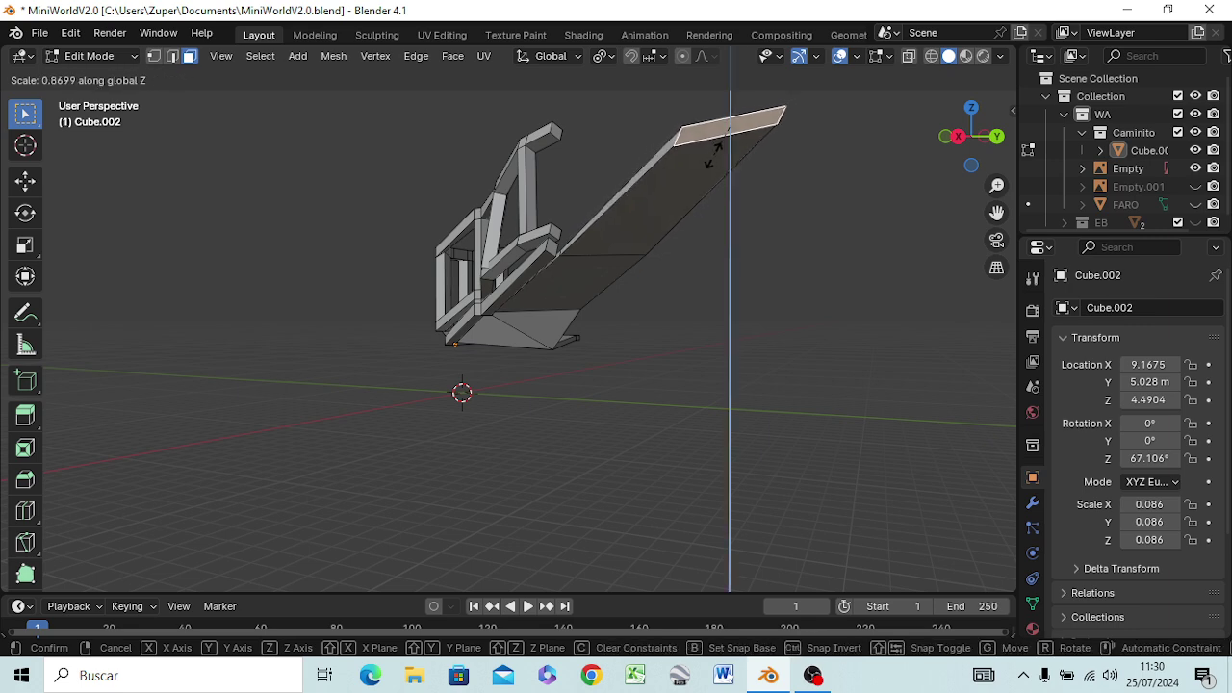
click(723, 146)
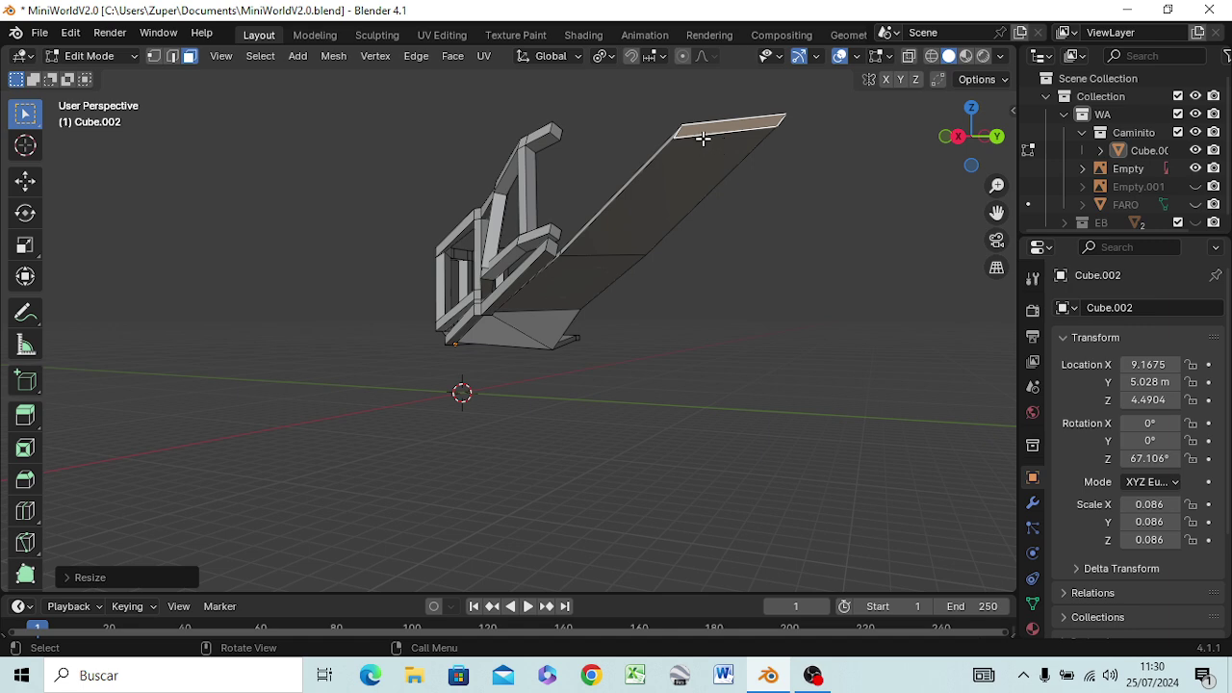
key(c)
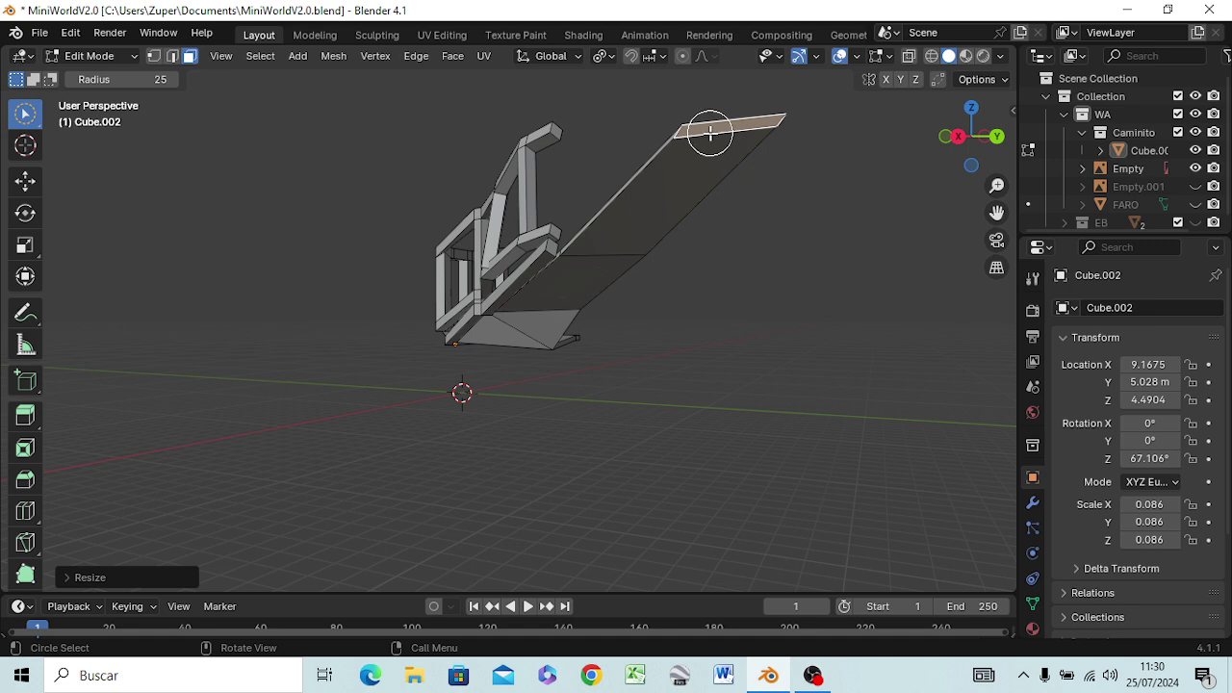
- Move the sloped floor's top edge about 0.57 m to widen the ramp's raised tip
click(712, 138)
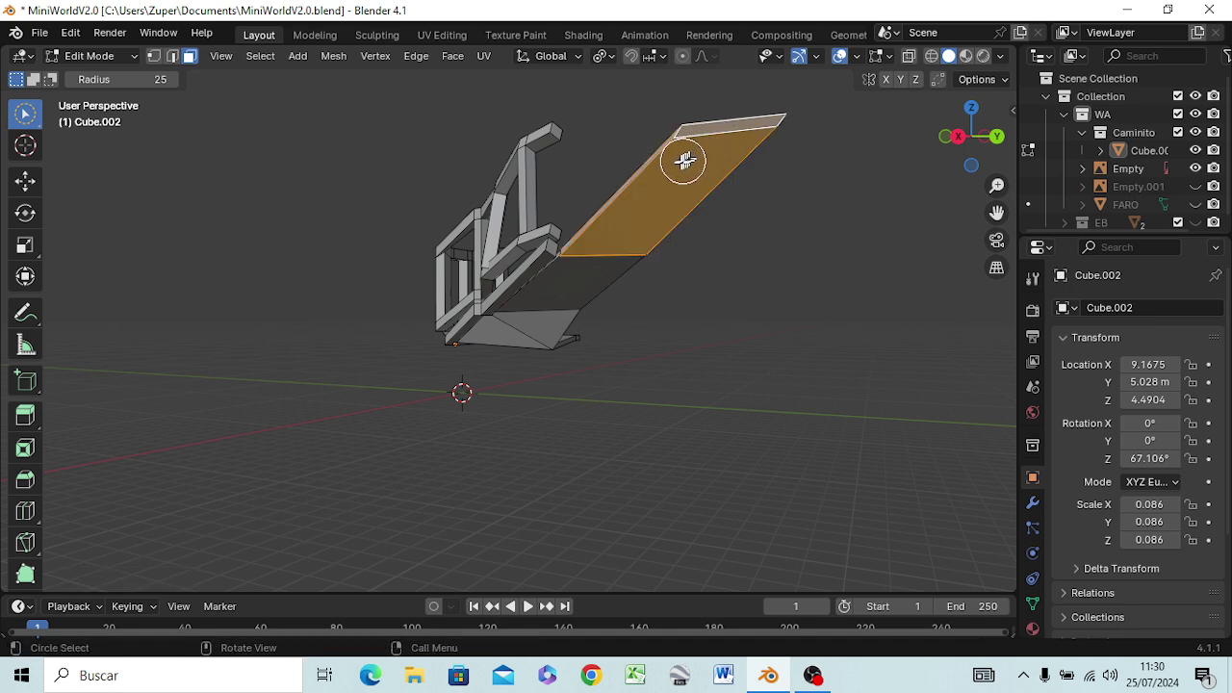
drag(23, 127, 83, 159)
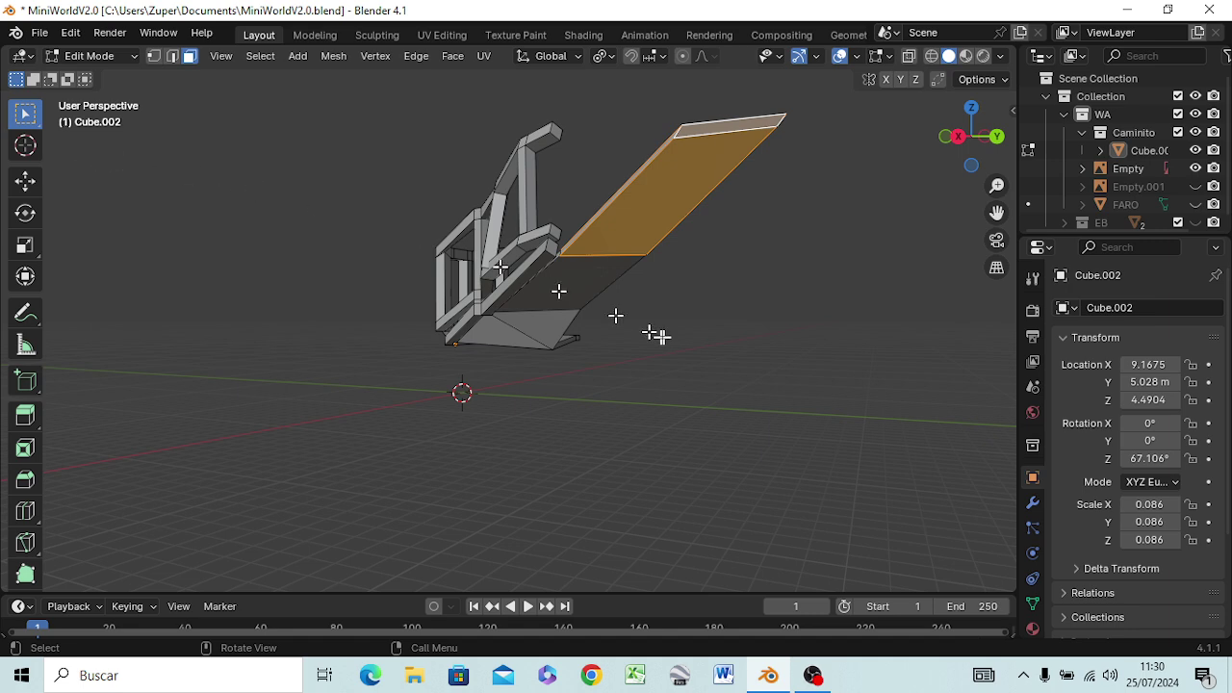
click(727, 330)
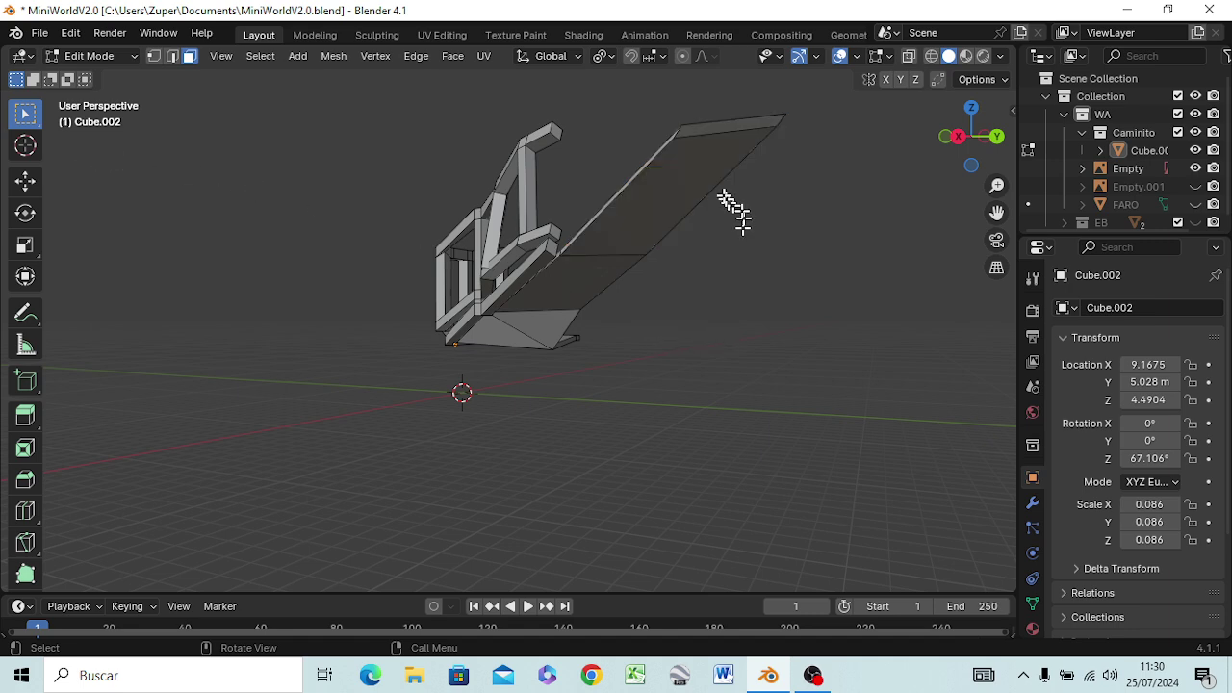
click(724, 133)
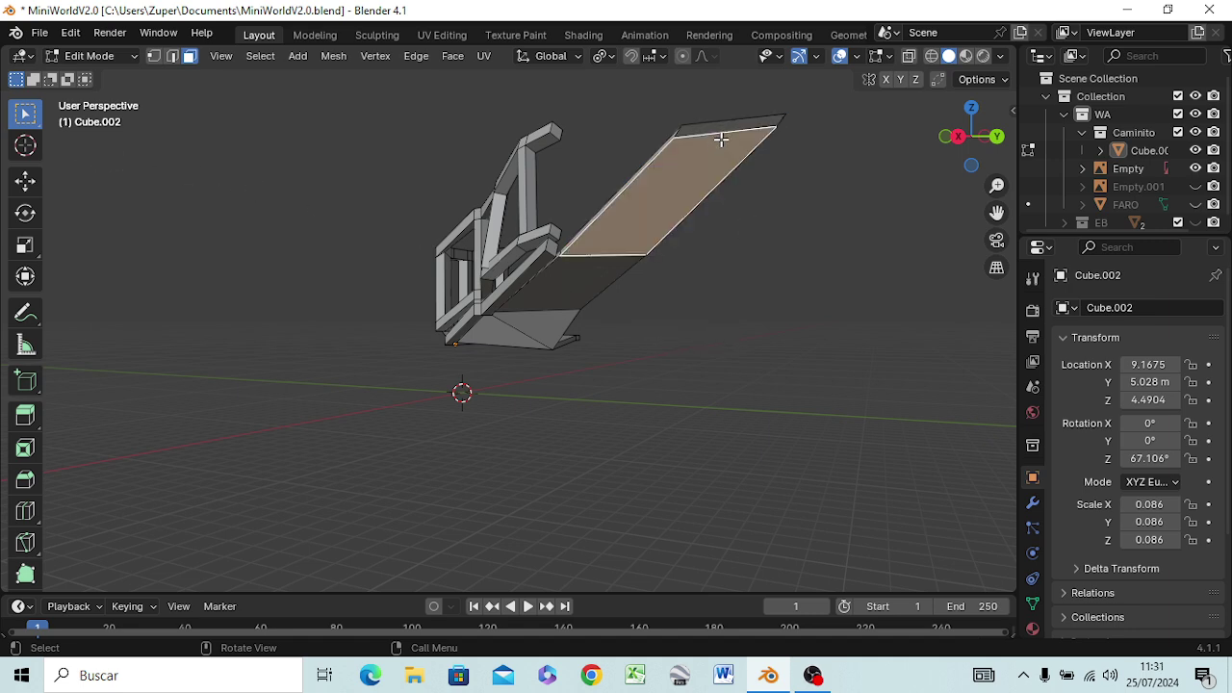
key(2)
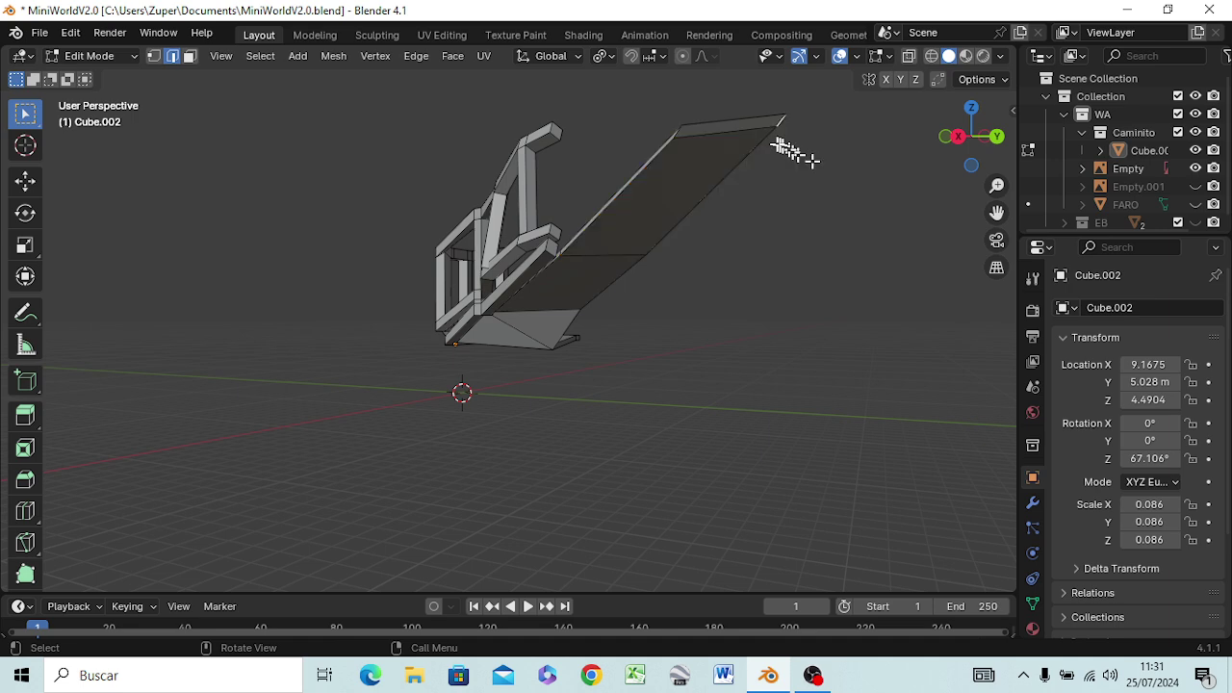
click(780, 144)
click(747, 130)
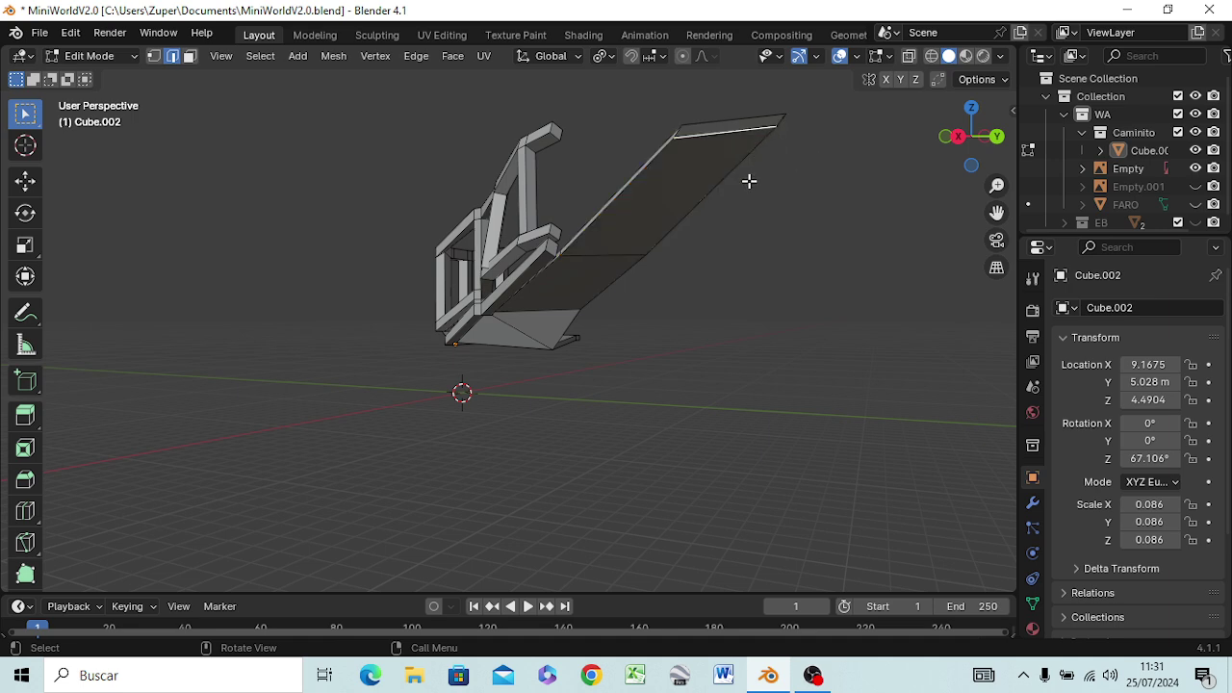
key(g)
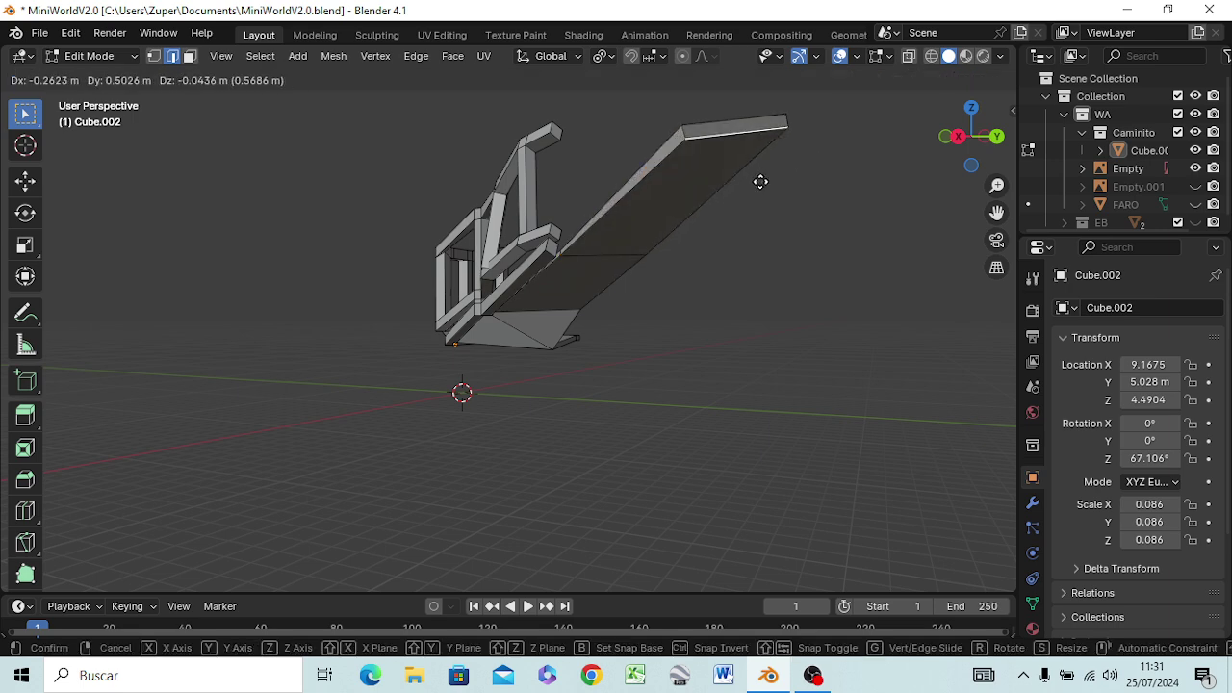
click(760, 182)
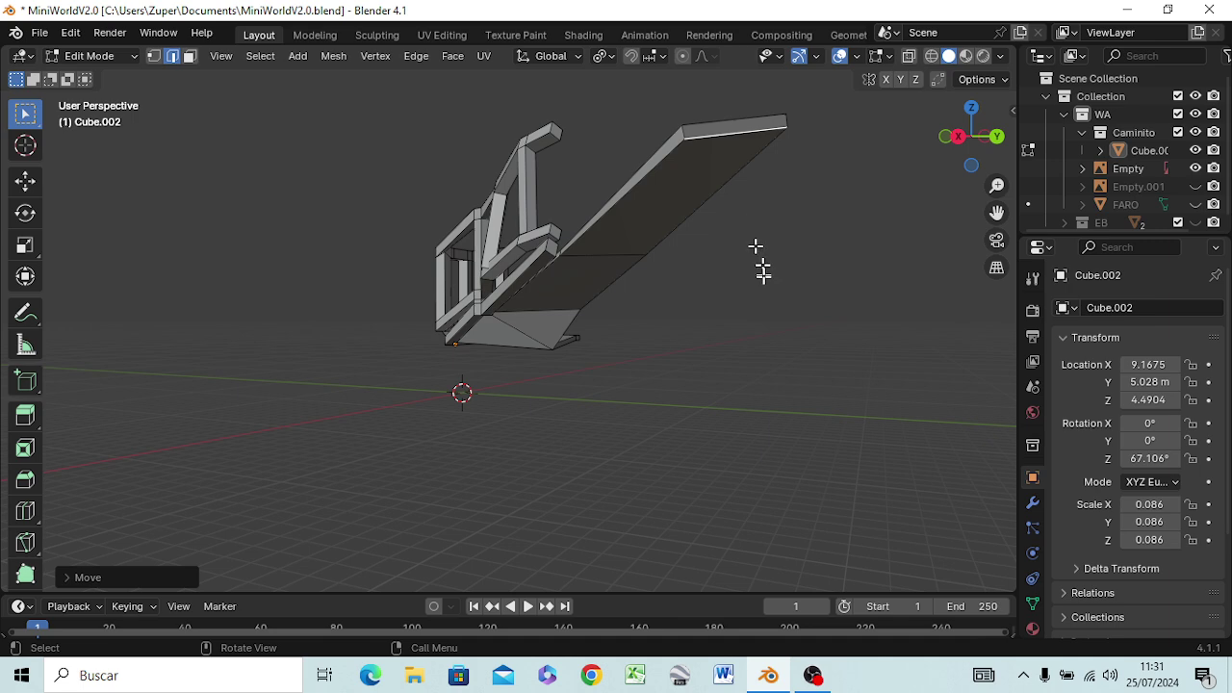
mouse_move(760, 267)
middle_down()
mouse_move(746, 342)
mouse_move(674, 375)
mouse_move(651, 401)
mouse_move(686, 363)
mouse_move(679, 311)
middle_up()
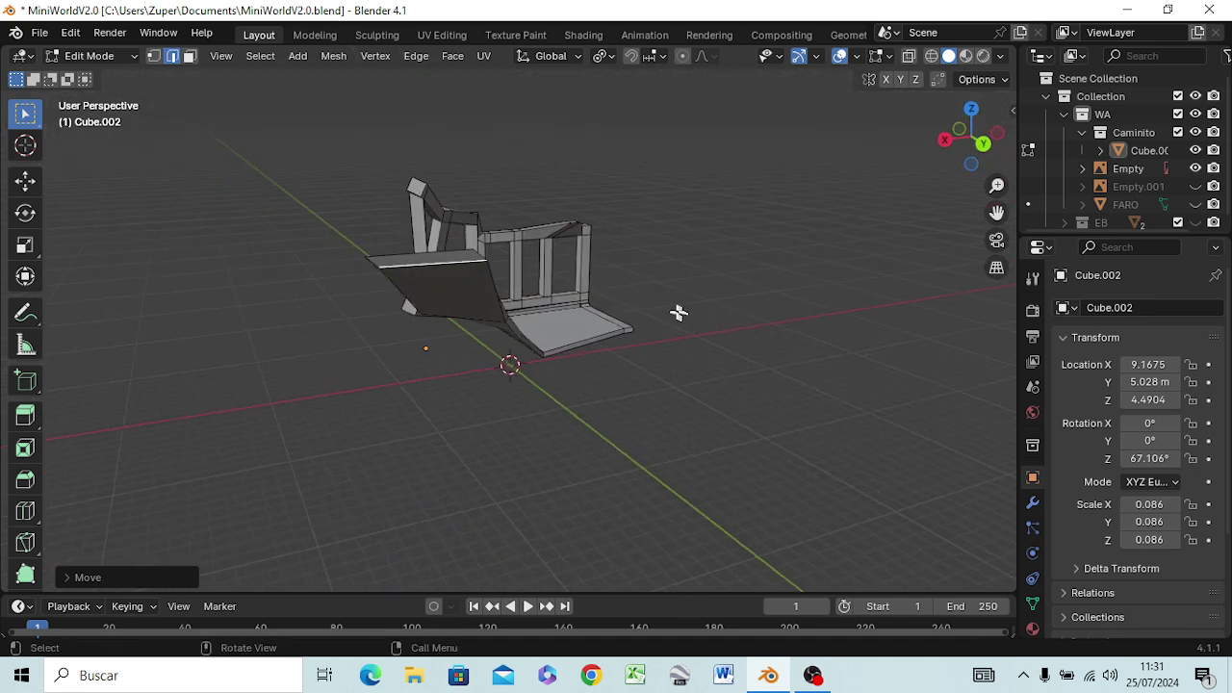
- Reposition the floor edge twice, then select the thin floor face under the railing
mouse_move(475, 285)
middle_down()
mouse_move(514, 306)
mouse_move(511, 297)
middle_up()
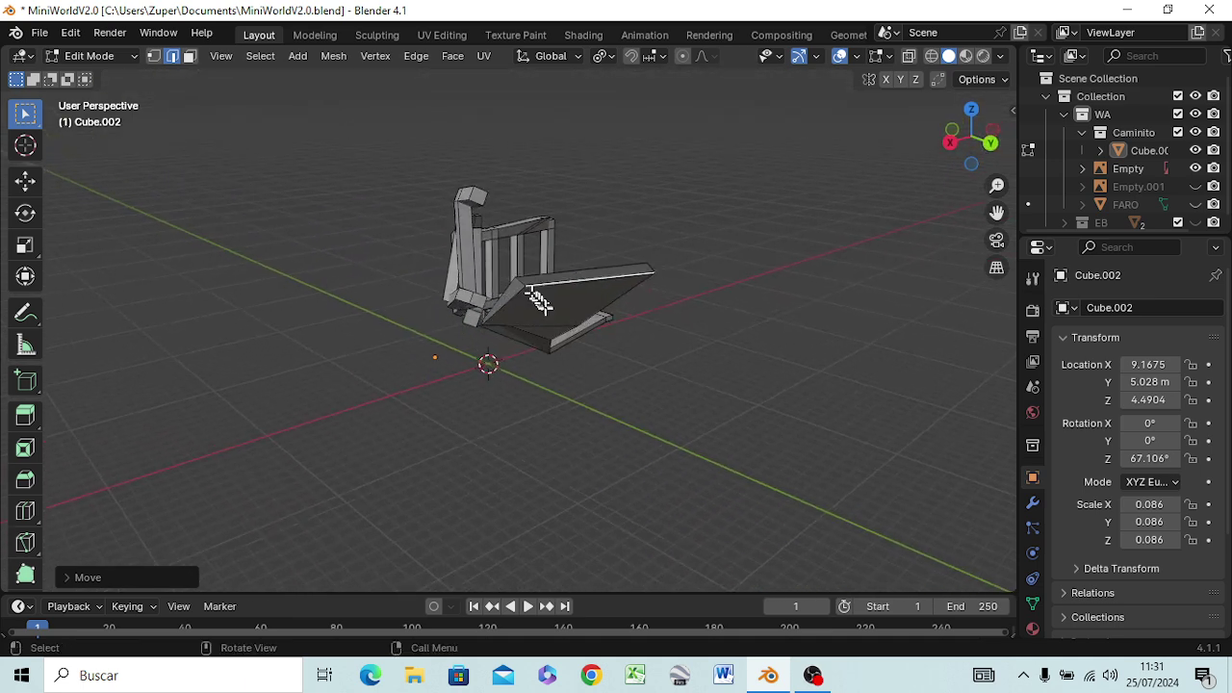
key(g)
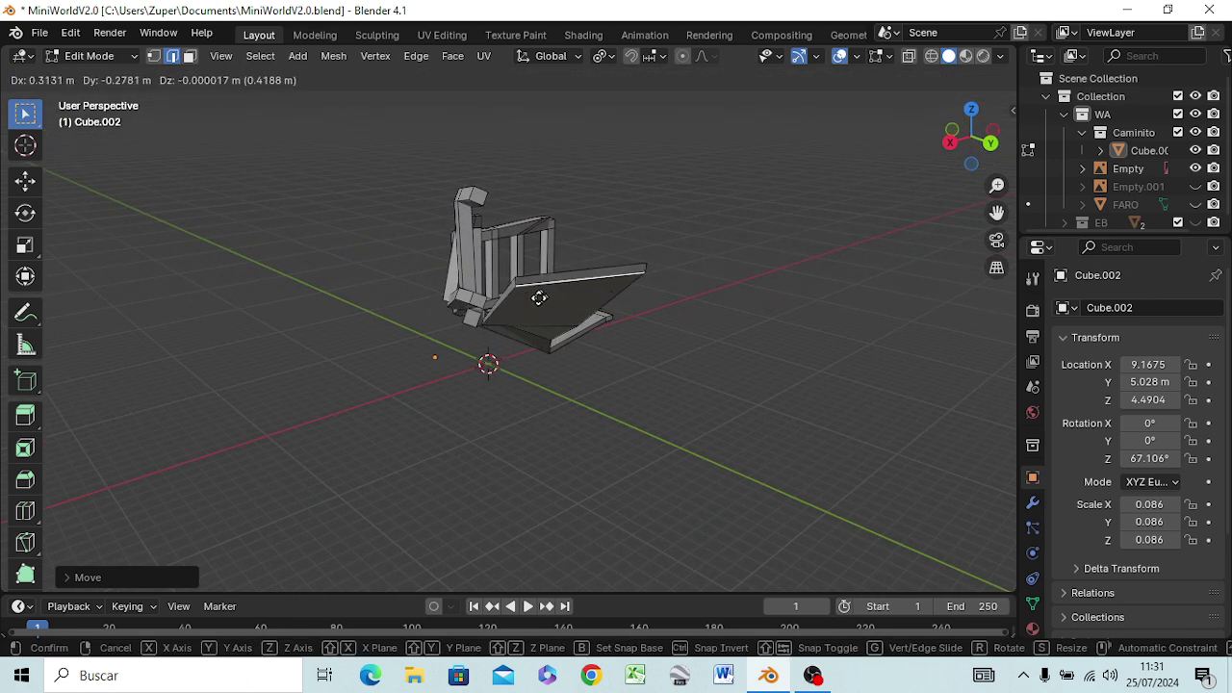
click(544, 298)
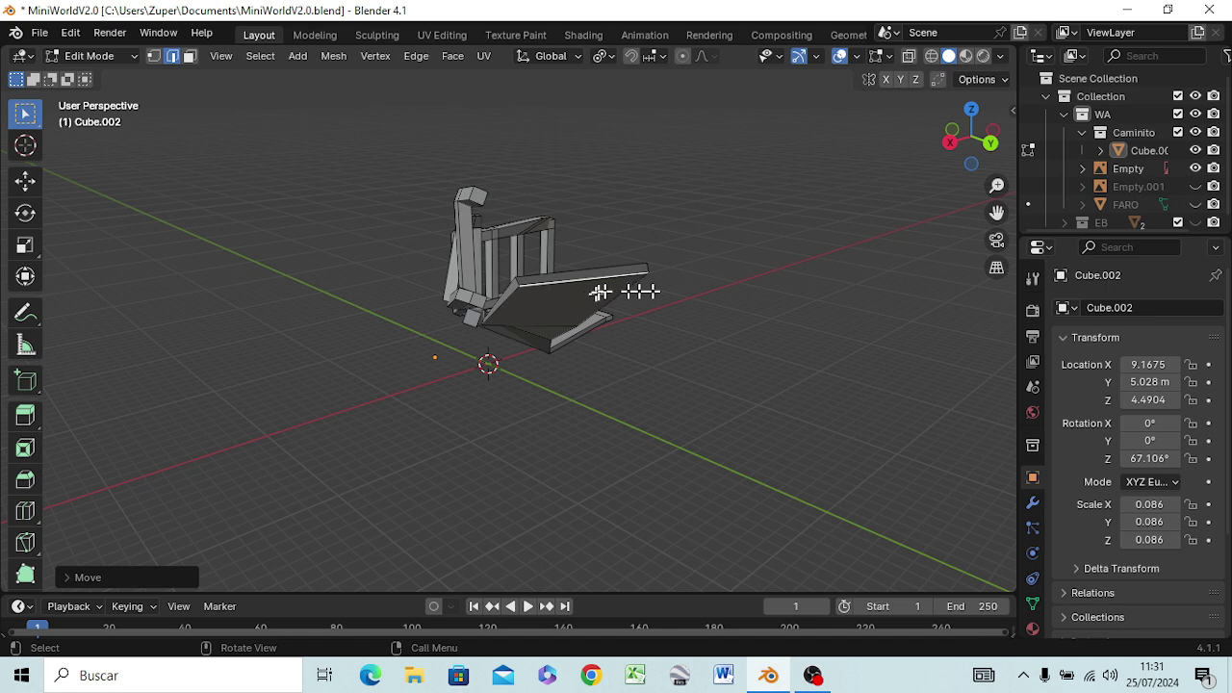
middle_drag(638, 289, 635, 310)
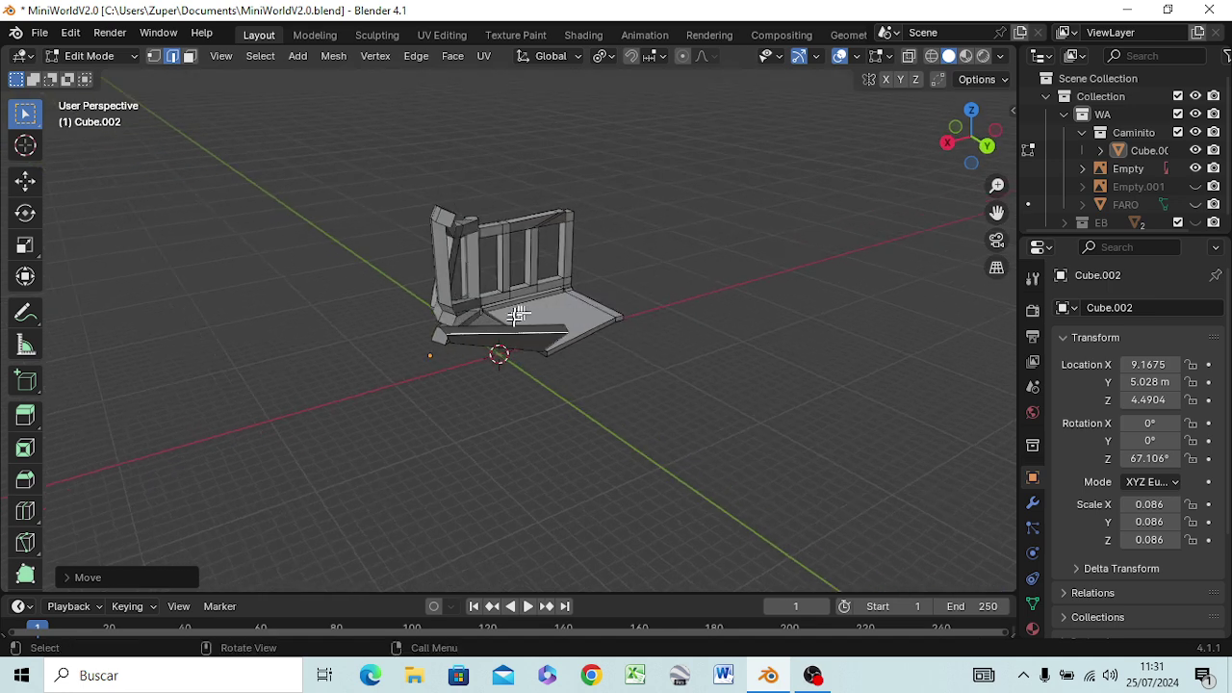
key(g)
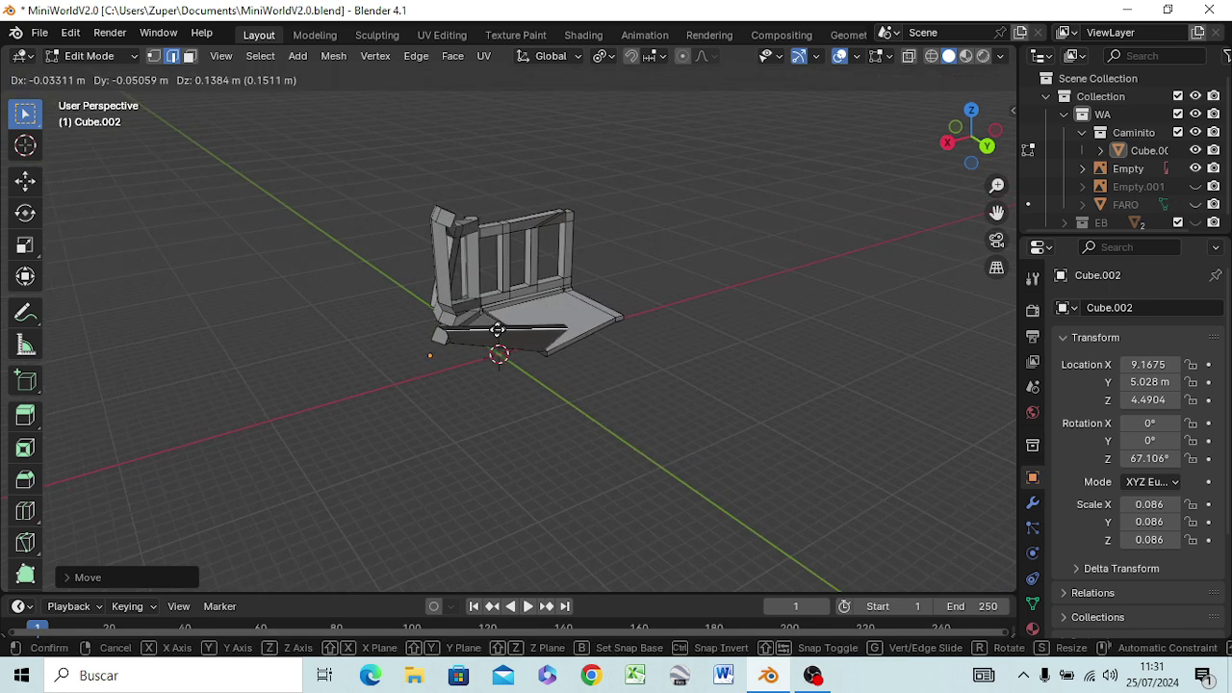
click(494, 333)
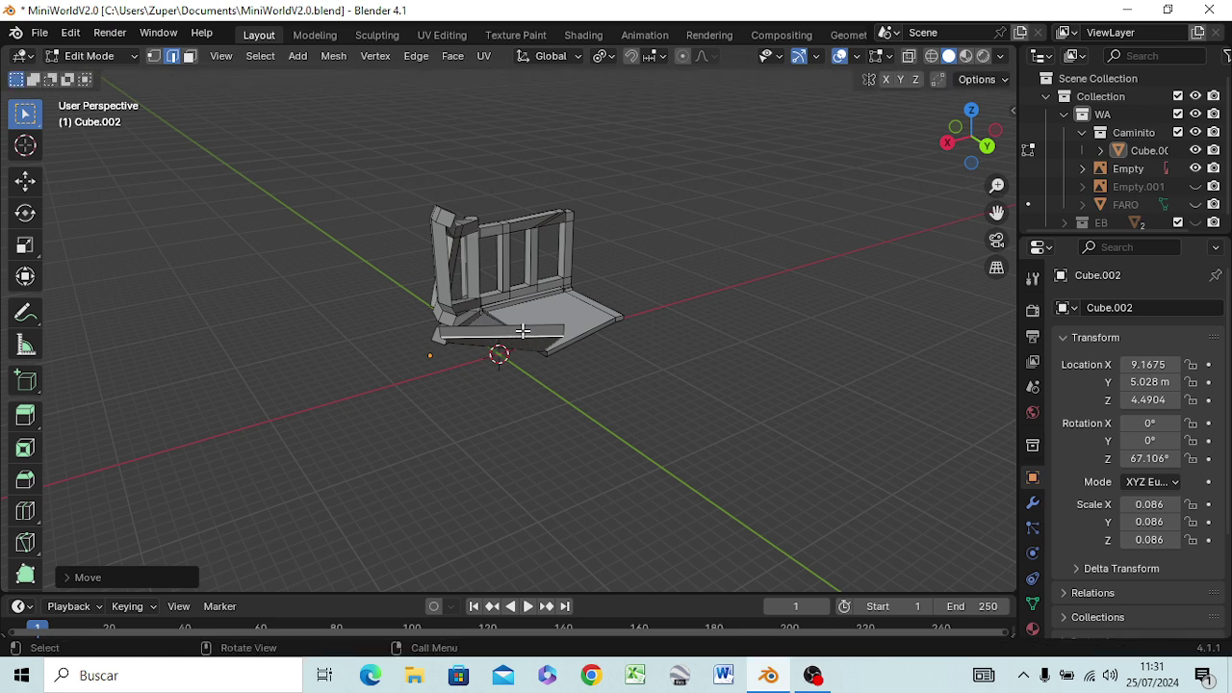
key(3)
click(523, 331)
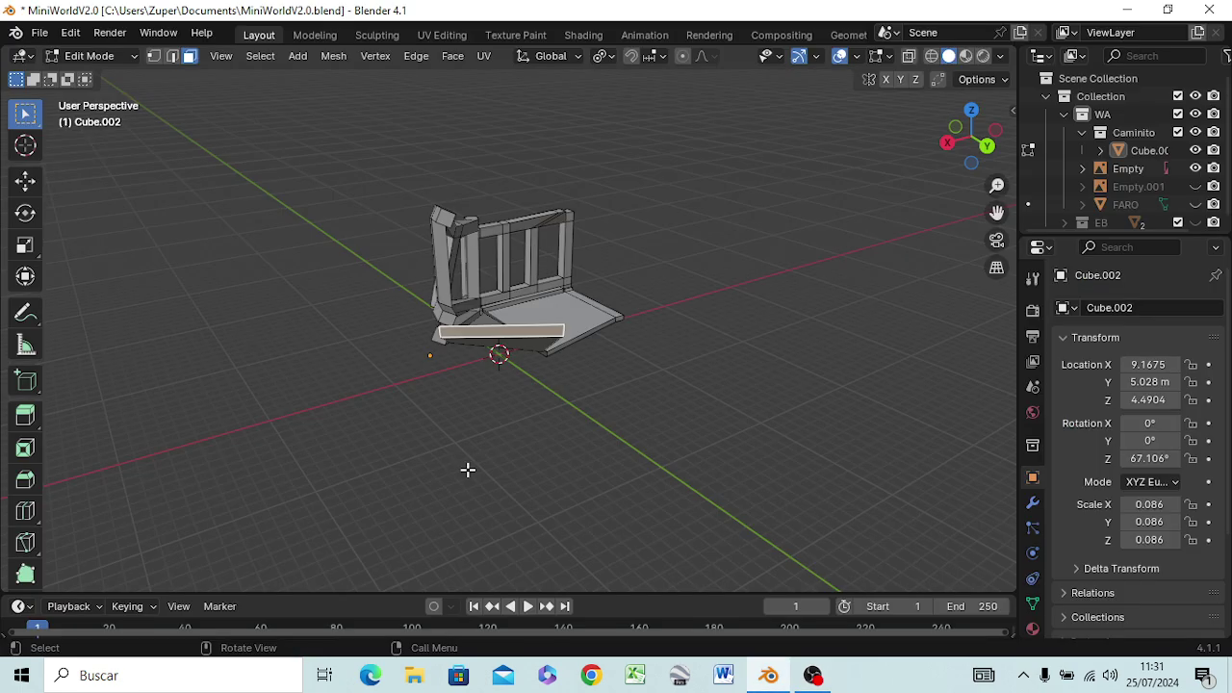
- In front view, lower the selected floor face against the reference
key(1)
key(KP_1)
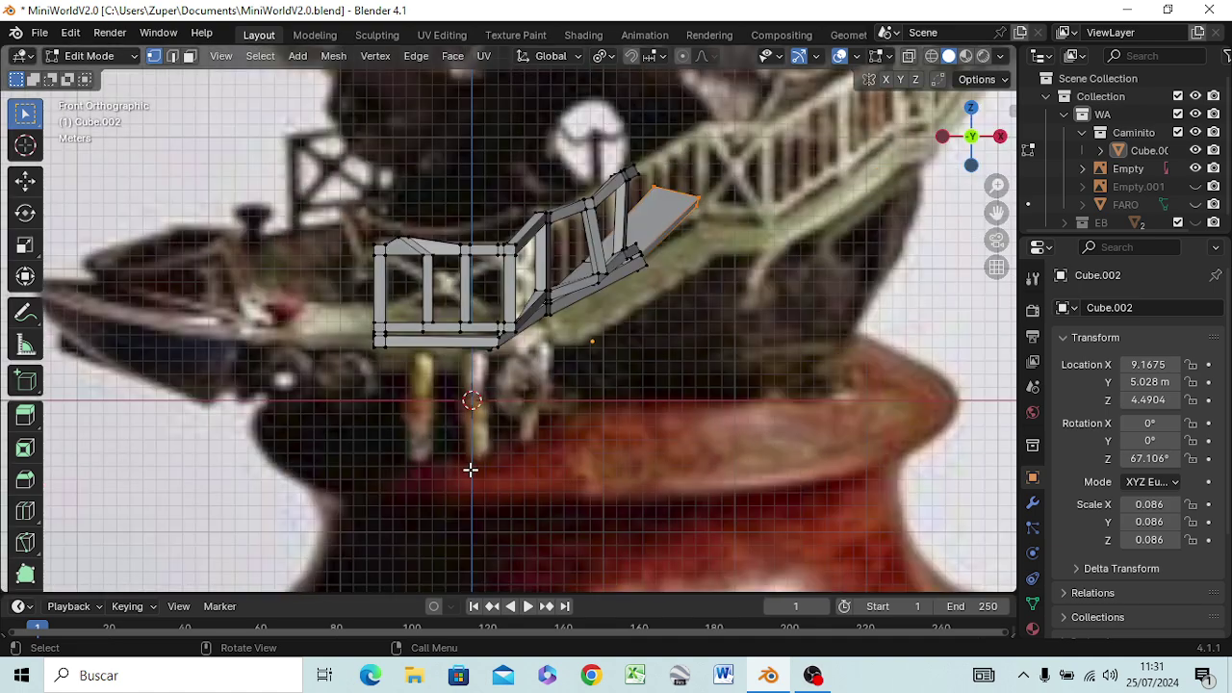
key(g)
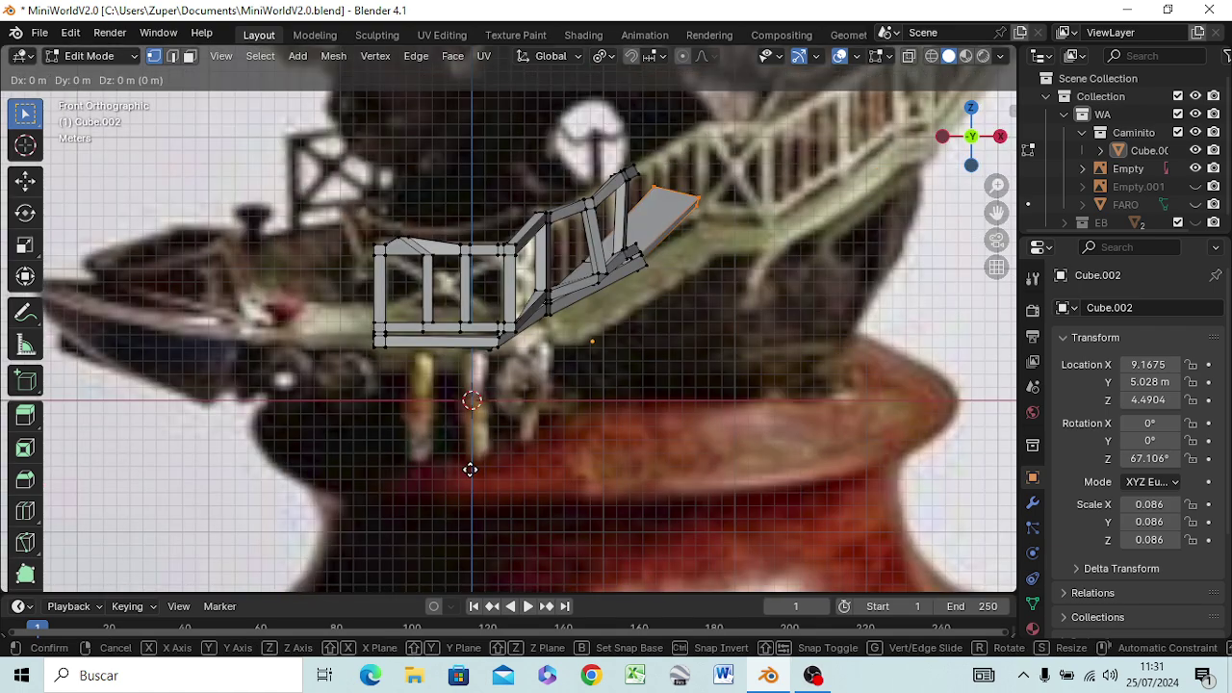
click(469, 497)
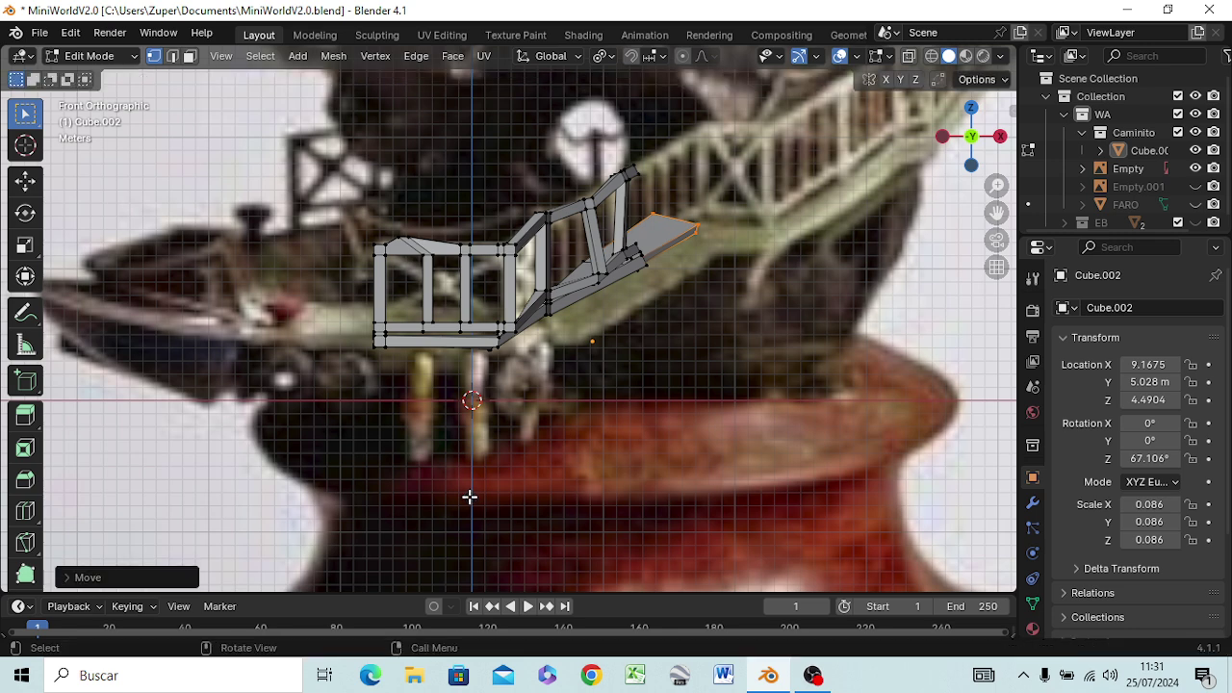
- Rotate the floor's upper end about Z and lower its end face about 0.57 m along the stairs
click(693, 219)
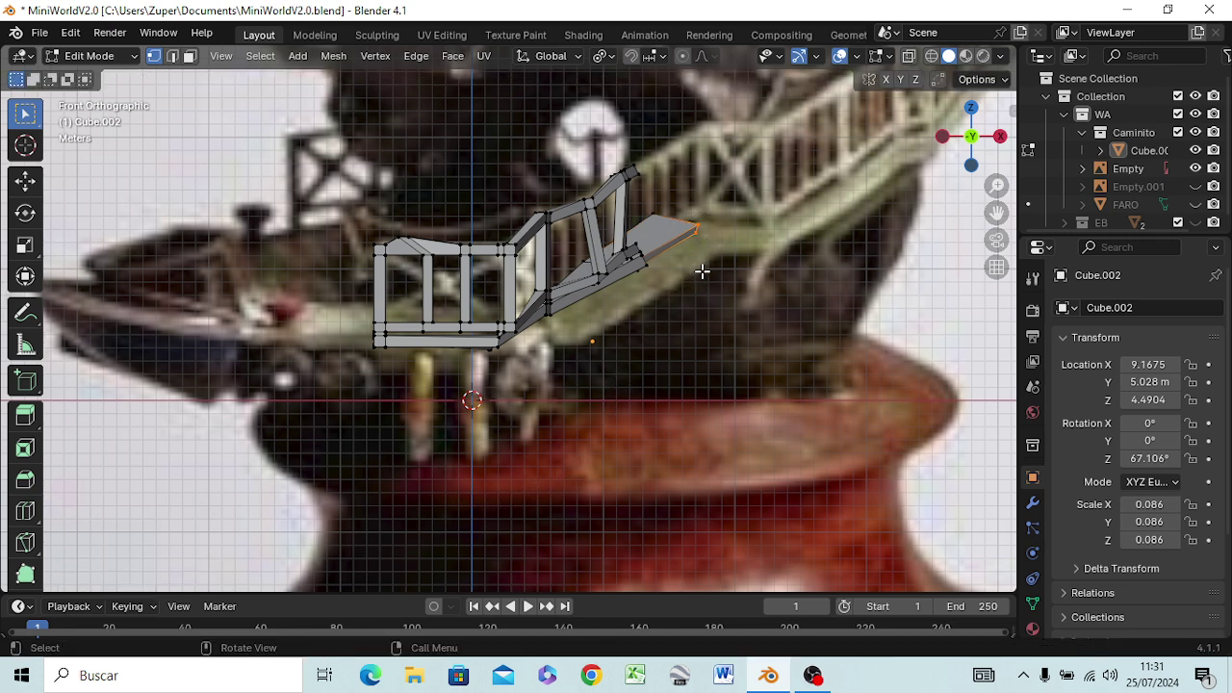
key(r)
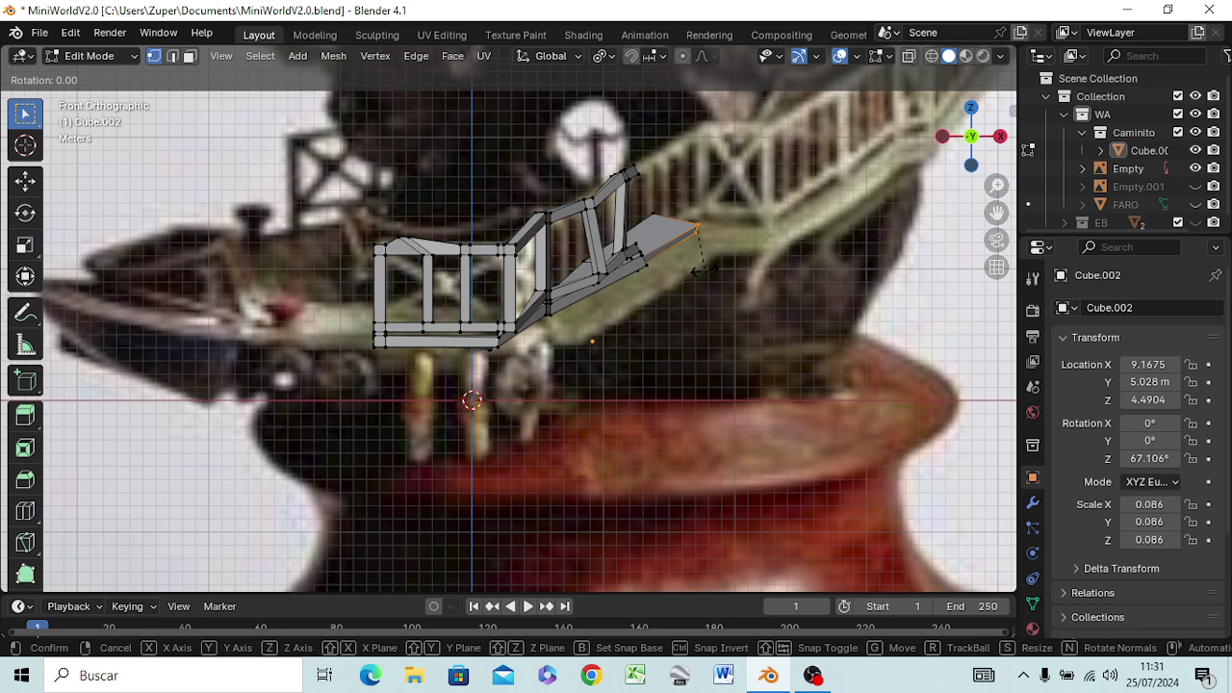
key(z)
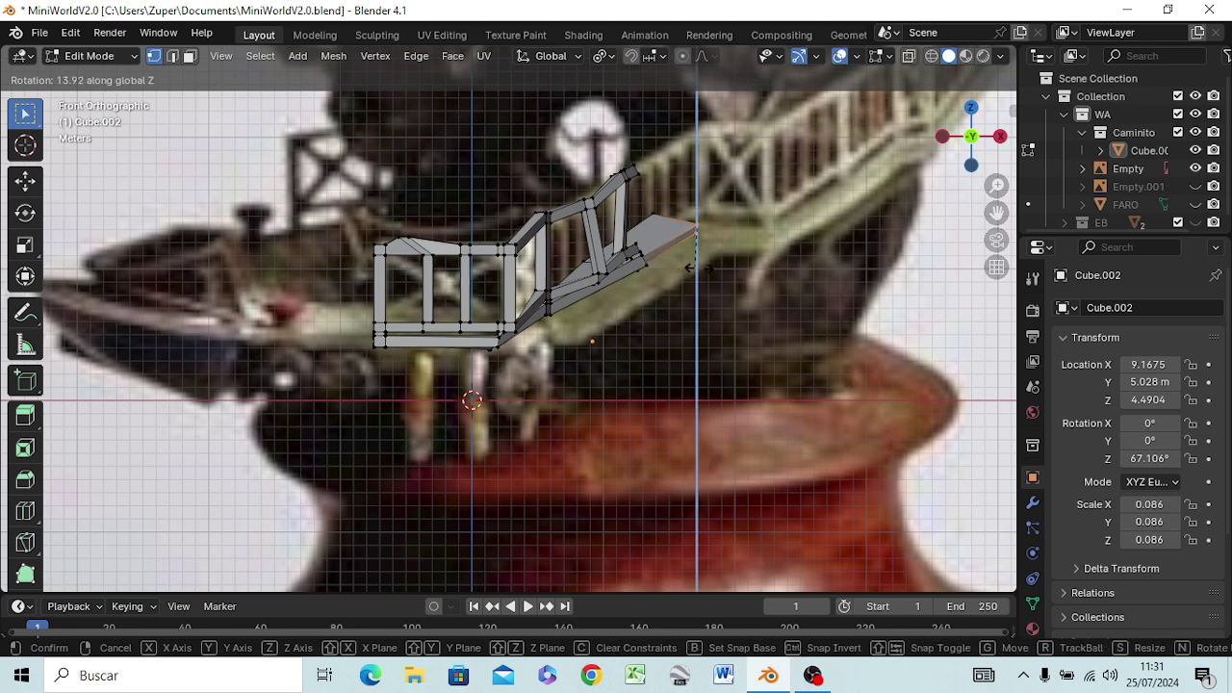
click(702, 269)
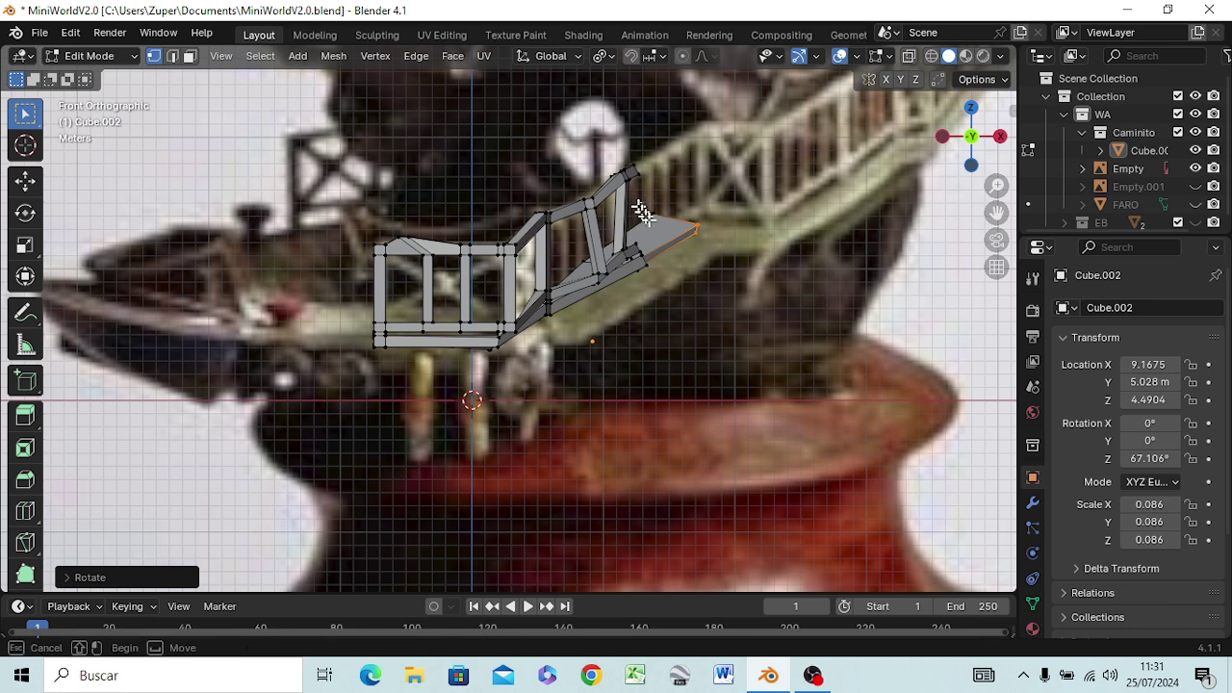
click(670, 231)
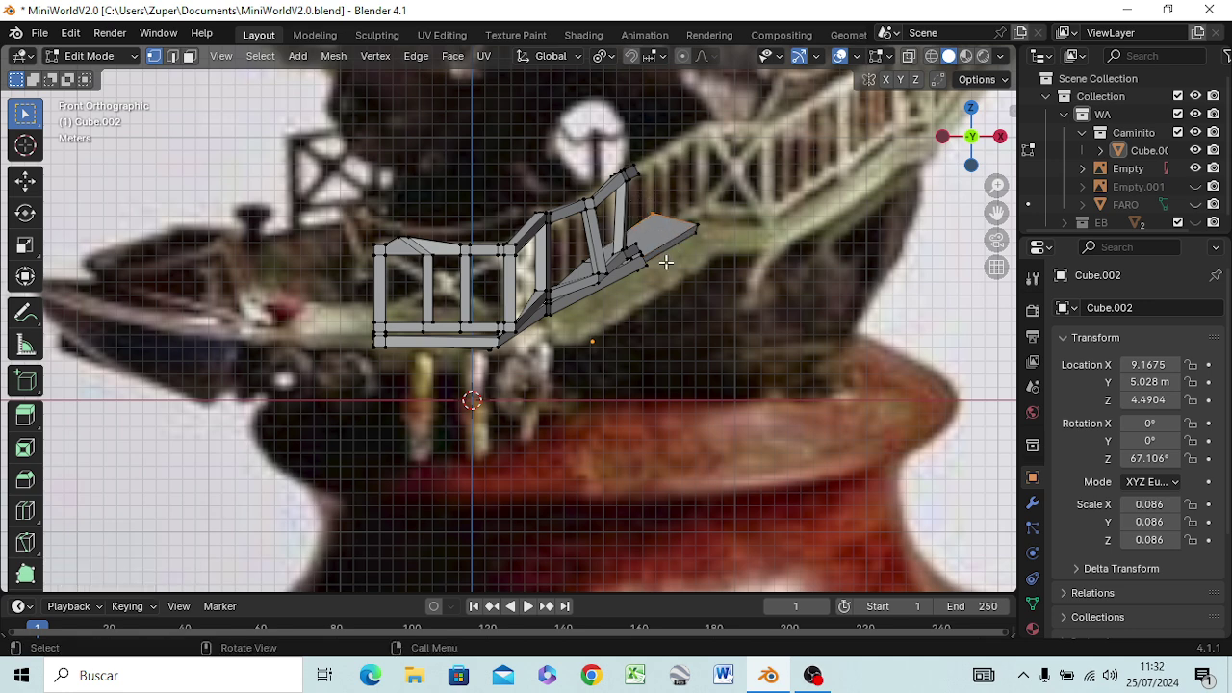
key(g)
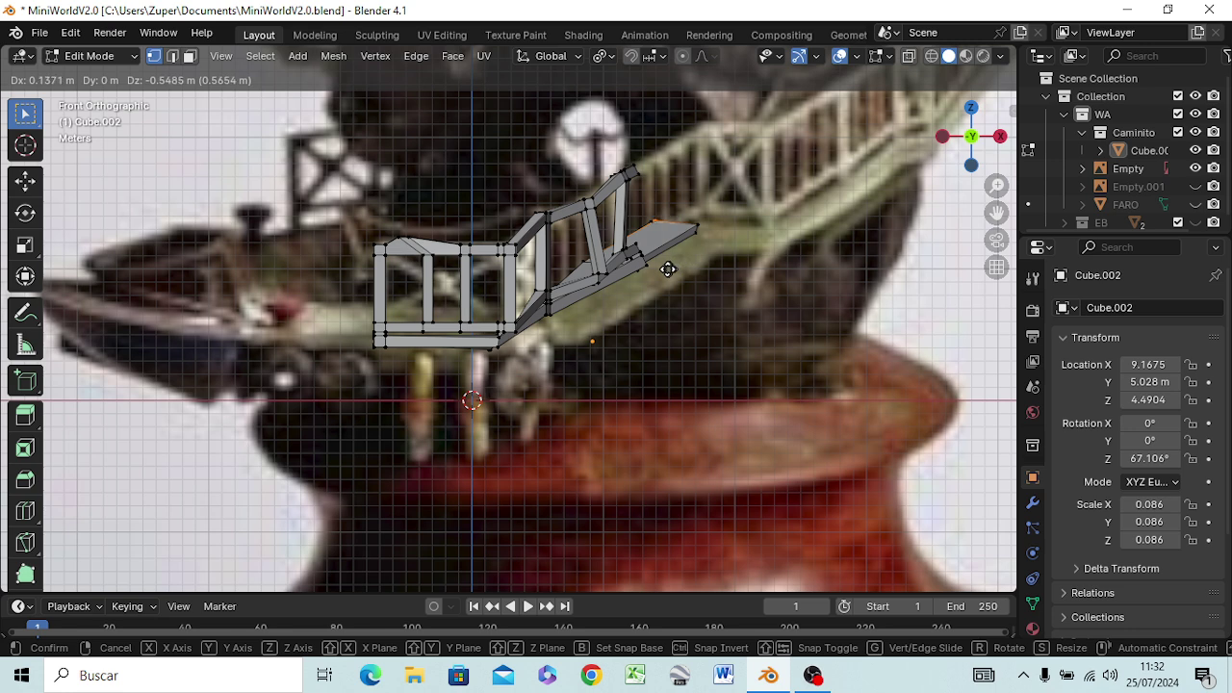
click(668, 270)
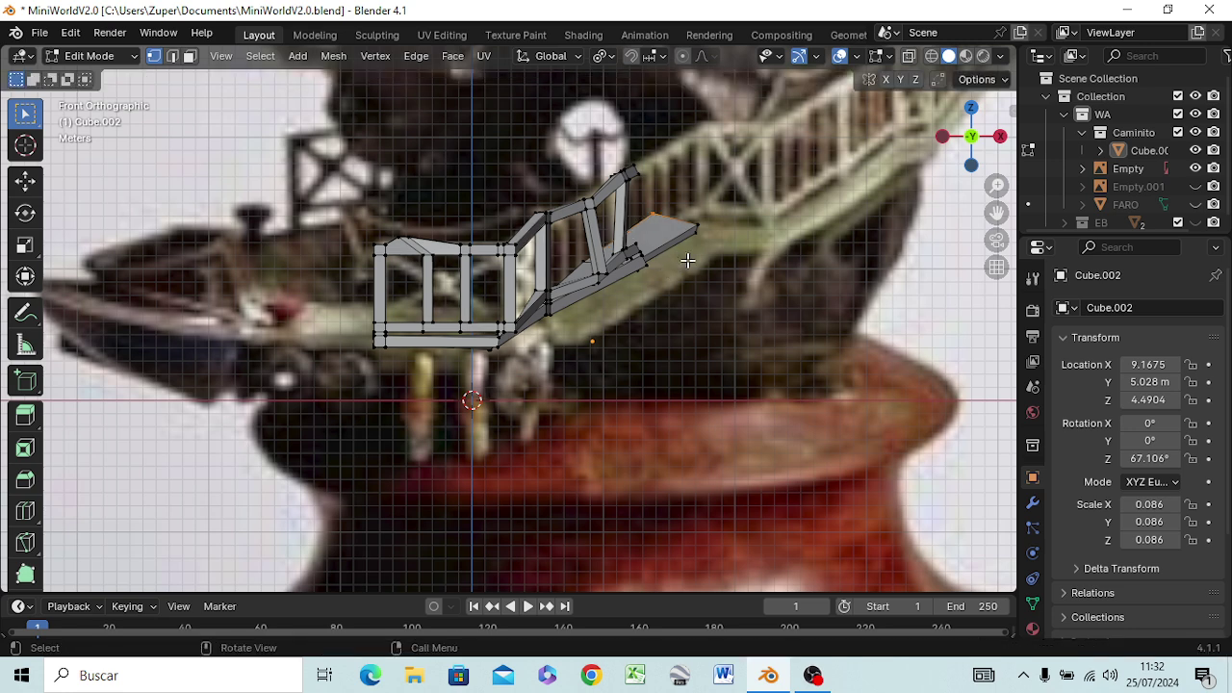
- Switch to wireframe and rotate the floor's end about Z
key(z)
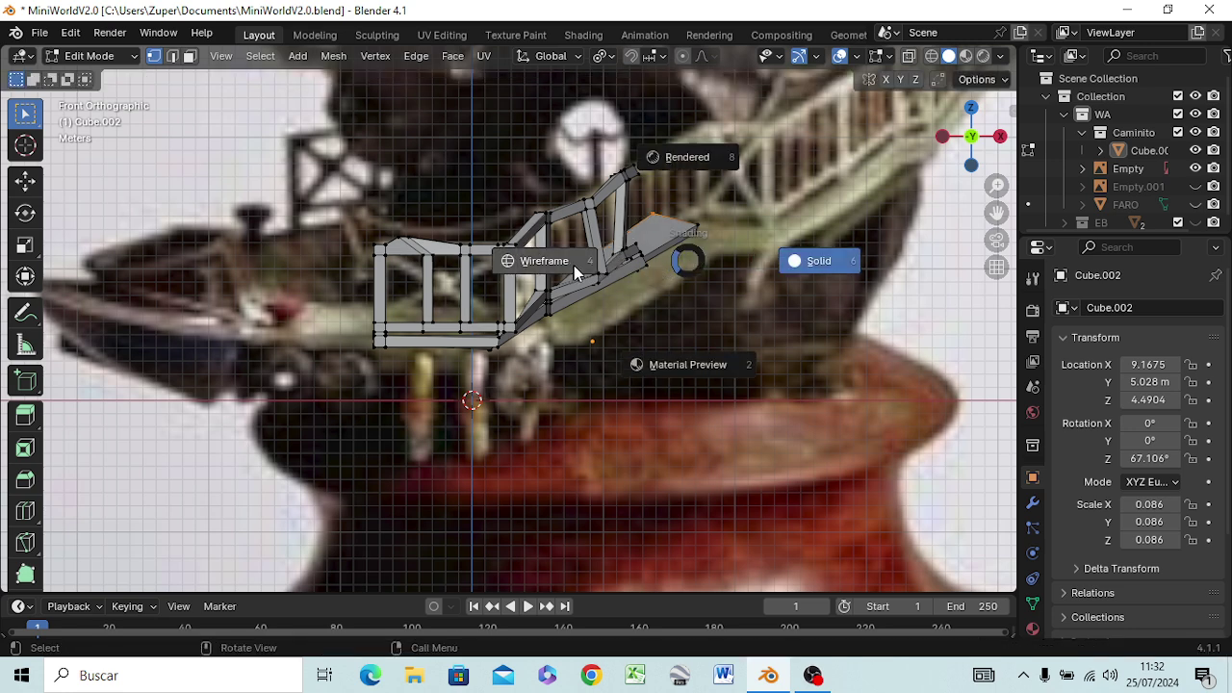
click(584, 273)
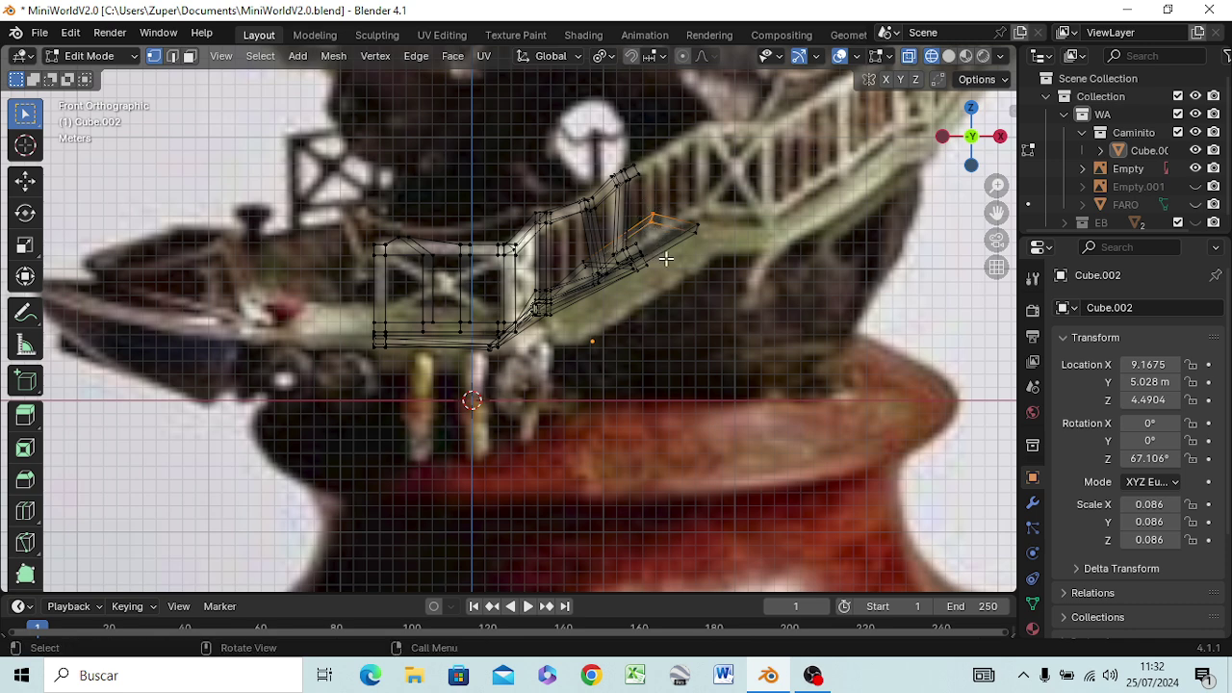
key(r)
key(z)
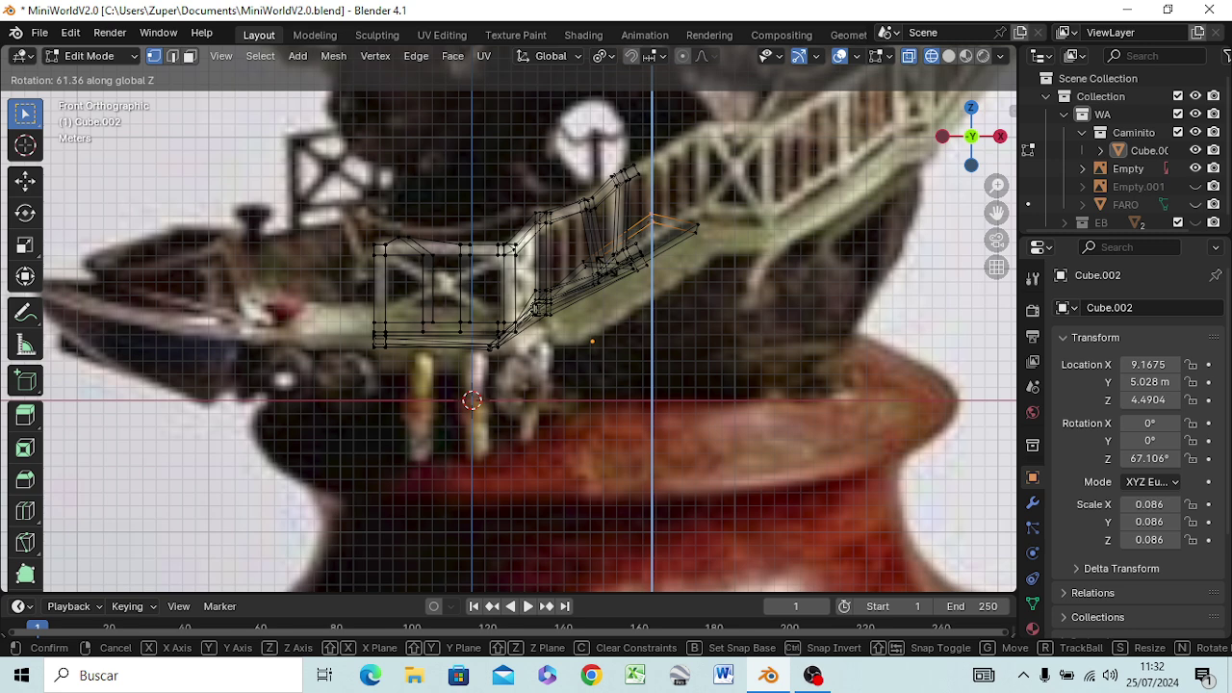
click(638, 265)
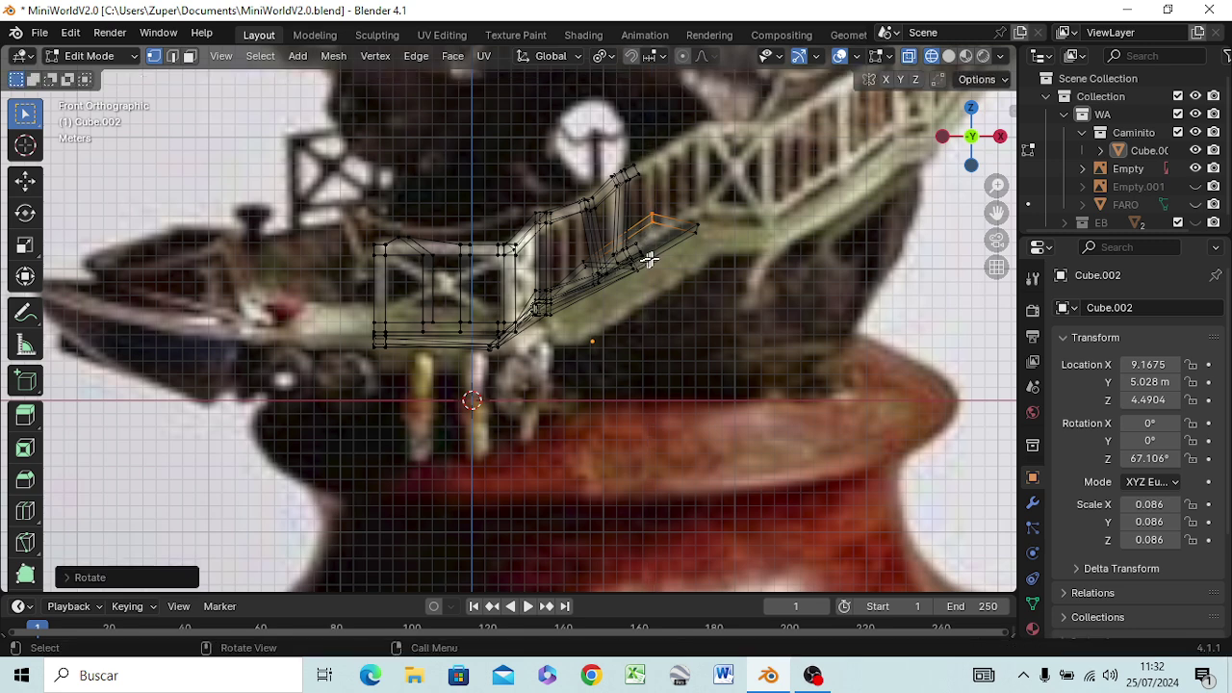
- Reposition the end edge, then extrude the end face about 5.2 m up the stairs
key(r)
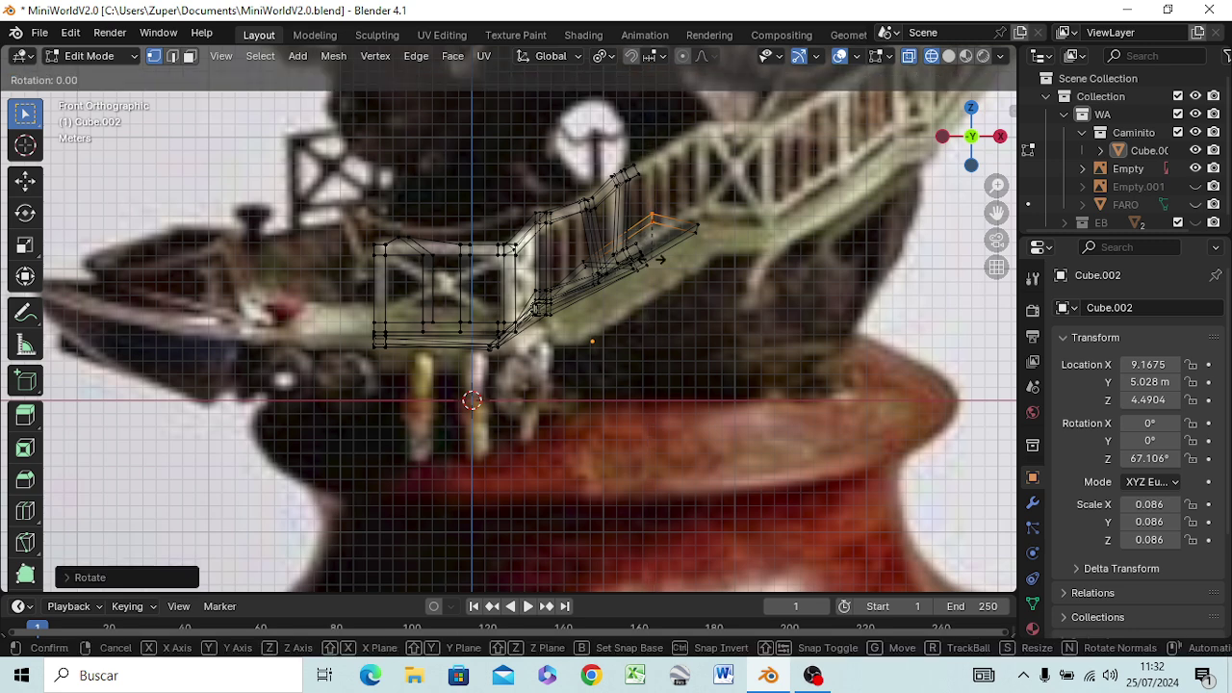
key(g)
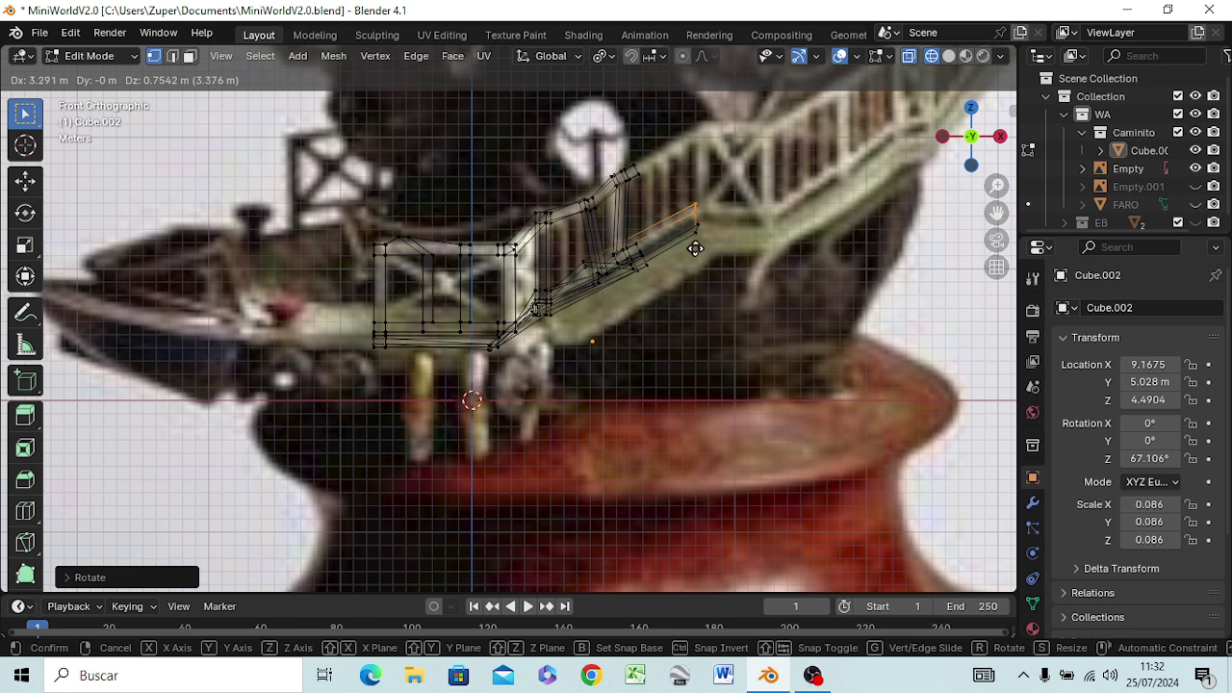
click(695, 247)
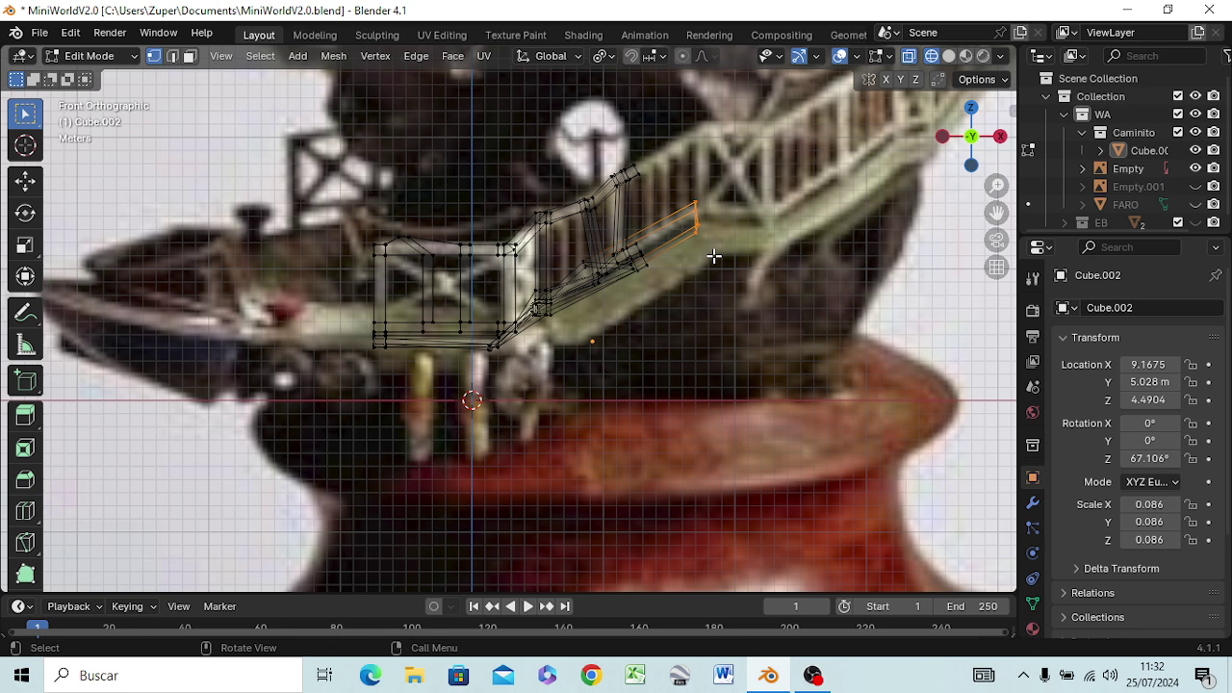
key(3)
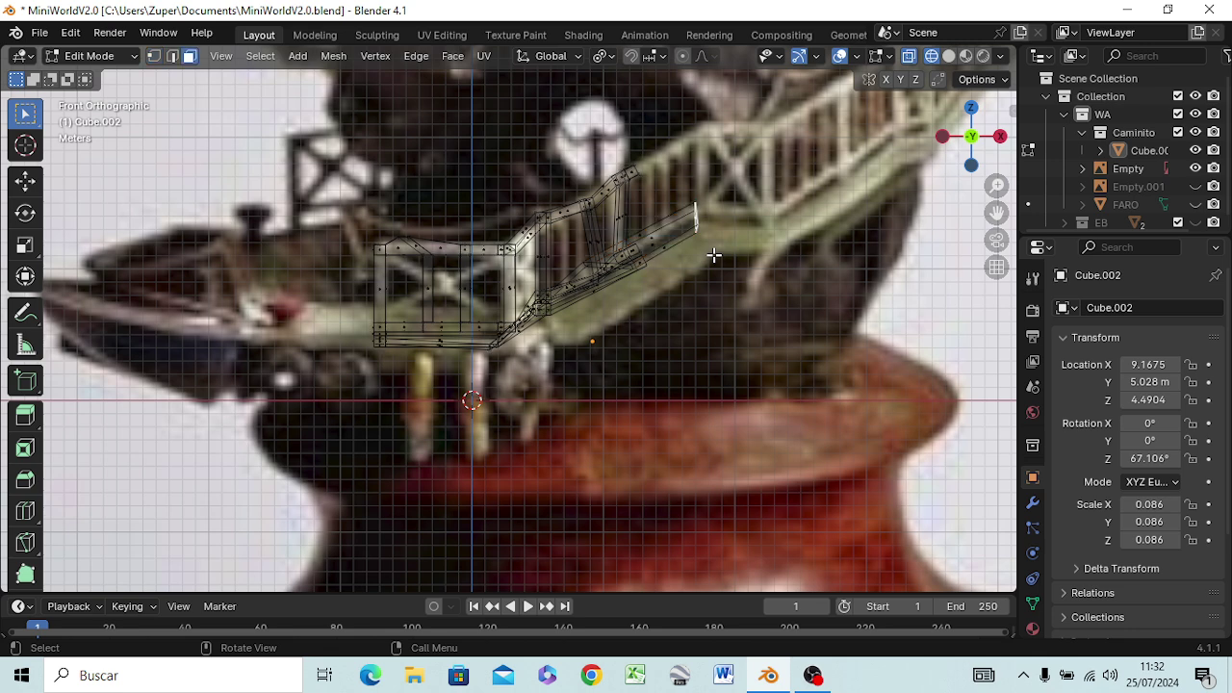
key(e)
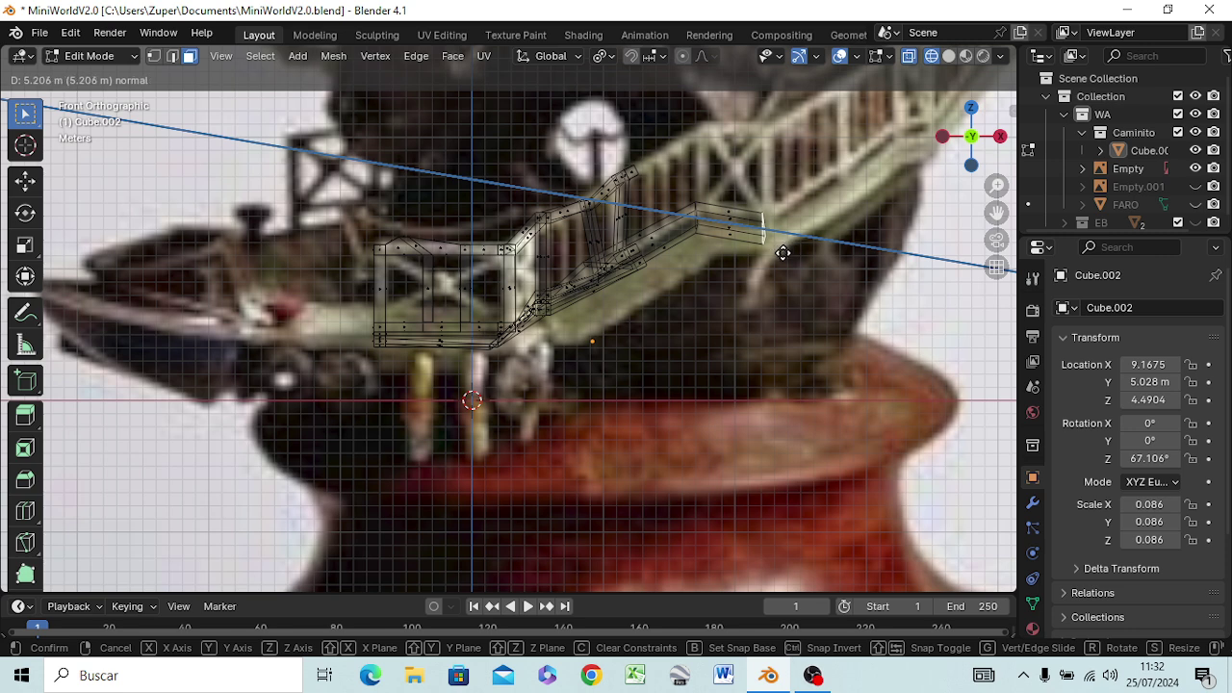
- Place the newly extruded floor segment and tilt its end face to follow the stairs
click(782, 252)
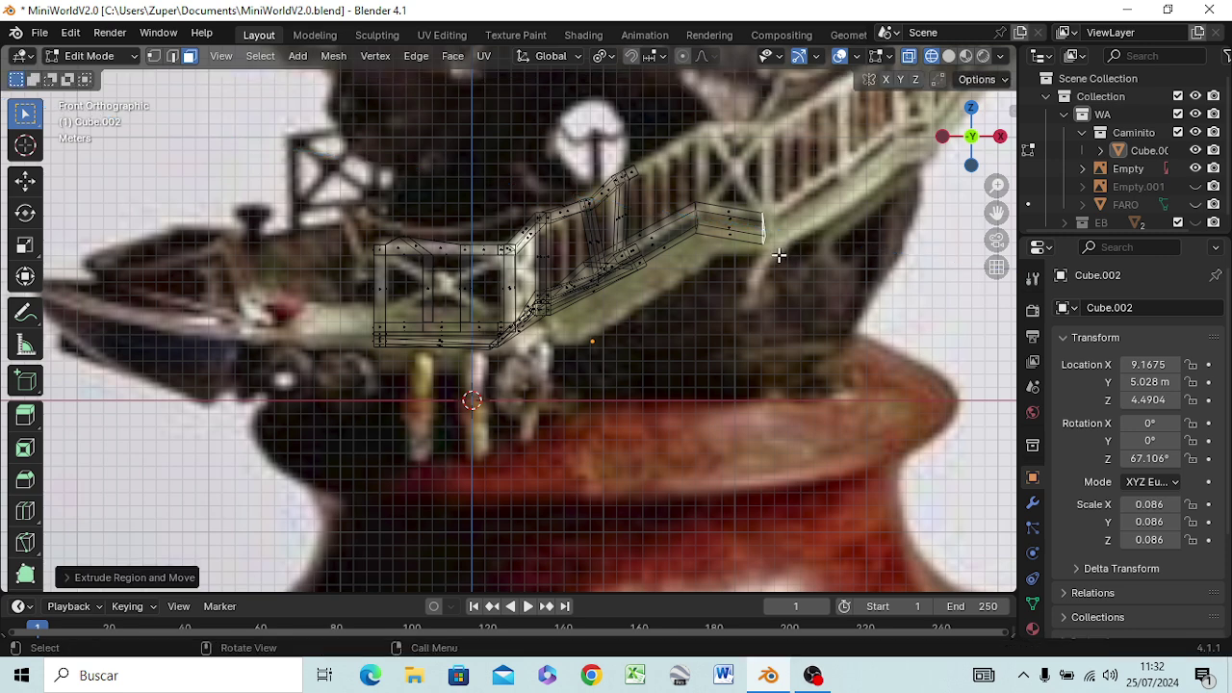
key(r)
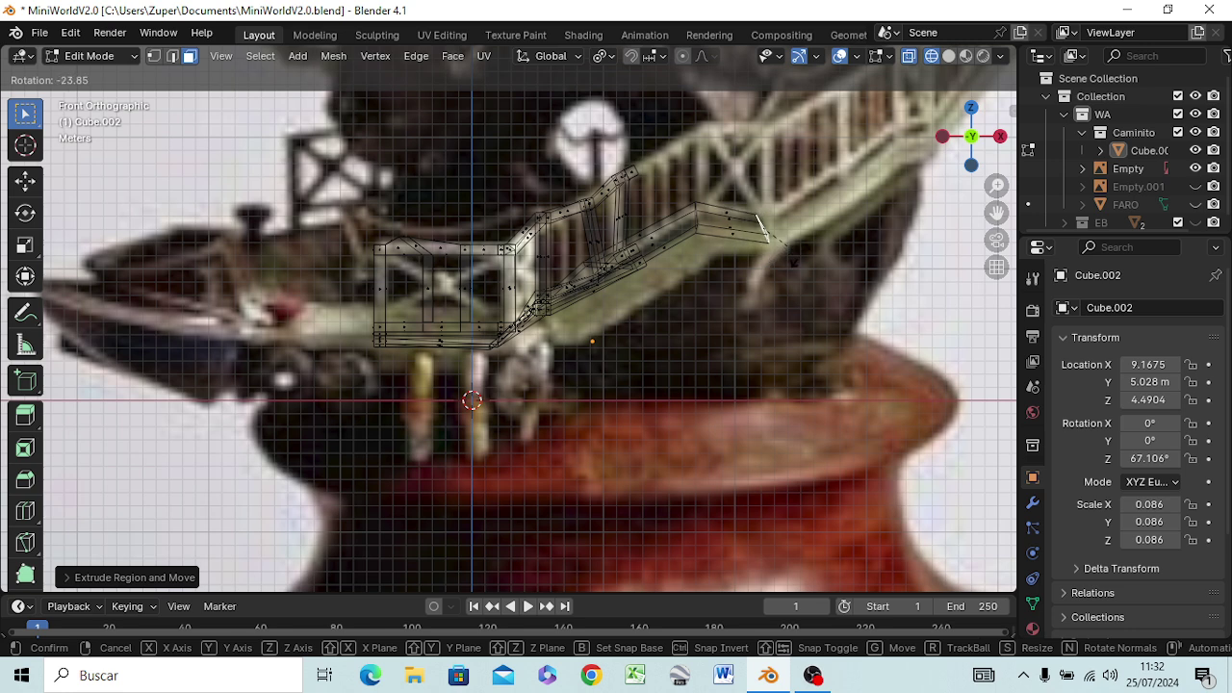
click(807, 262)
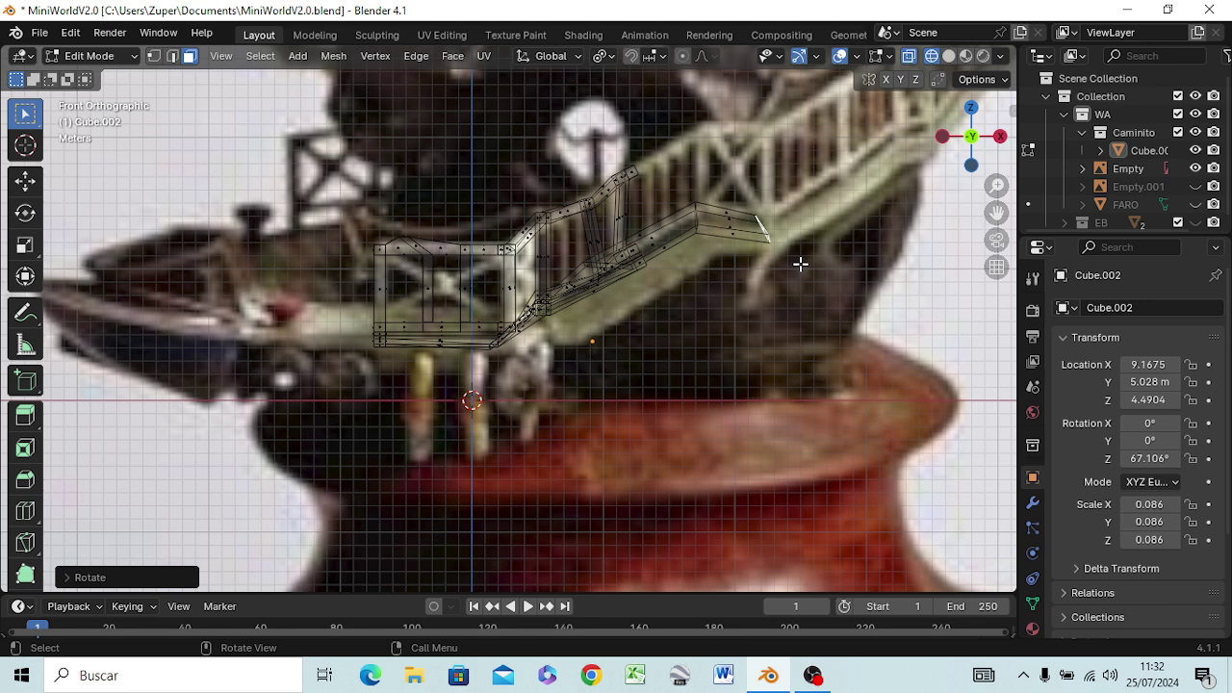
- Extrude another floor segment, move its end up the staircase and tilt it around Y
key(e)
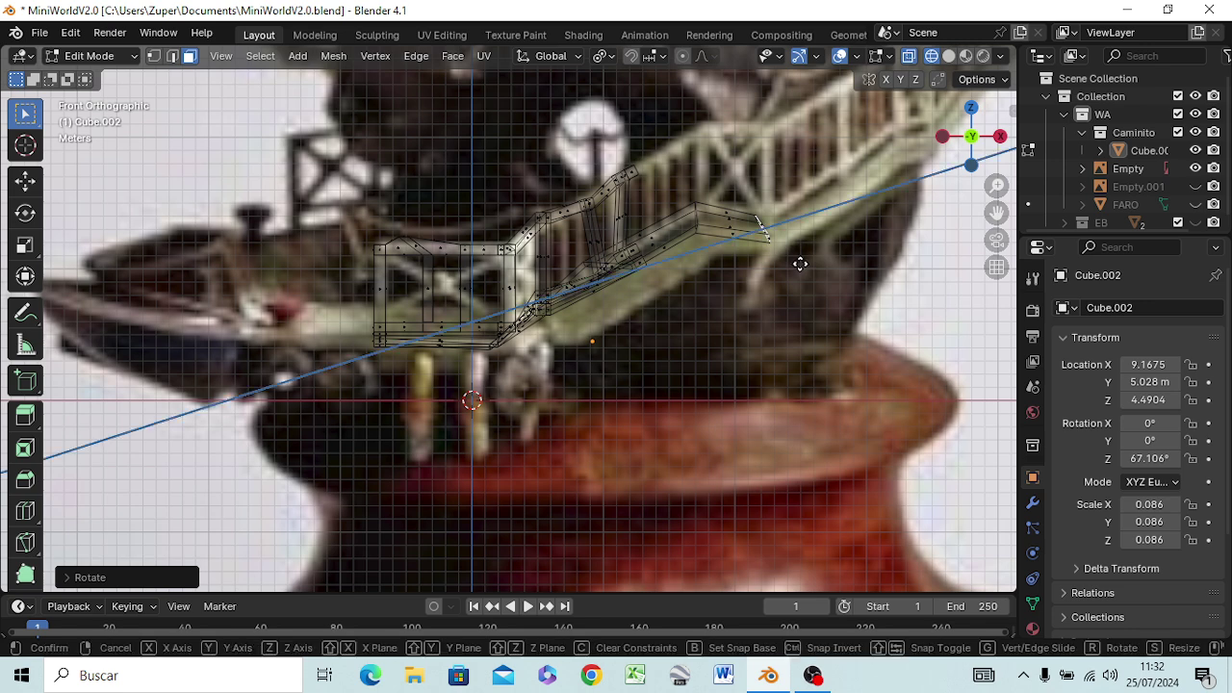
click(883, 222)
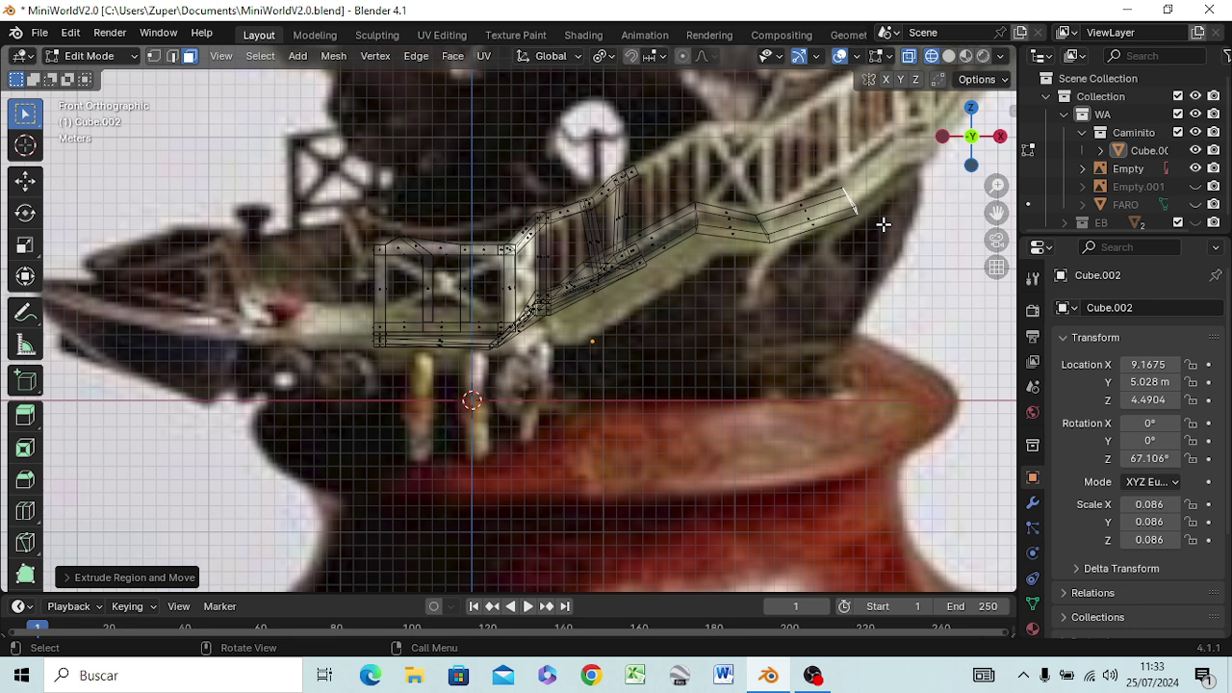
key(g)
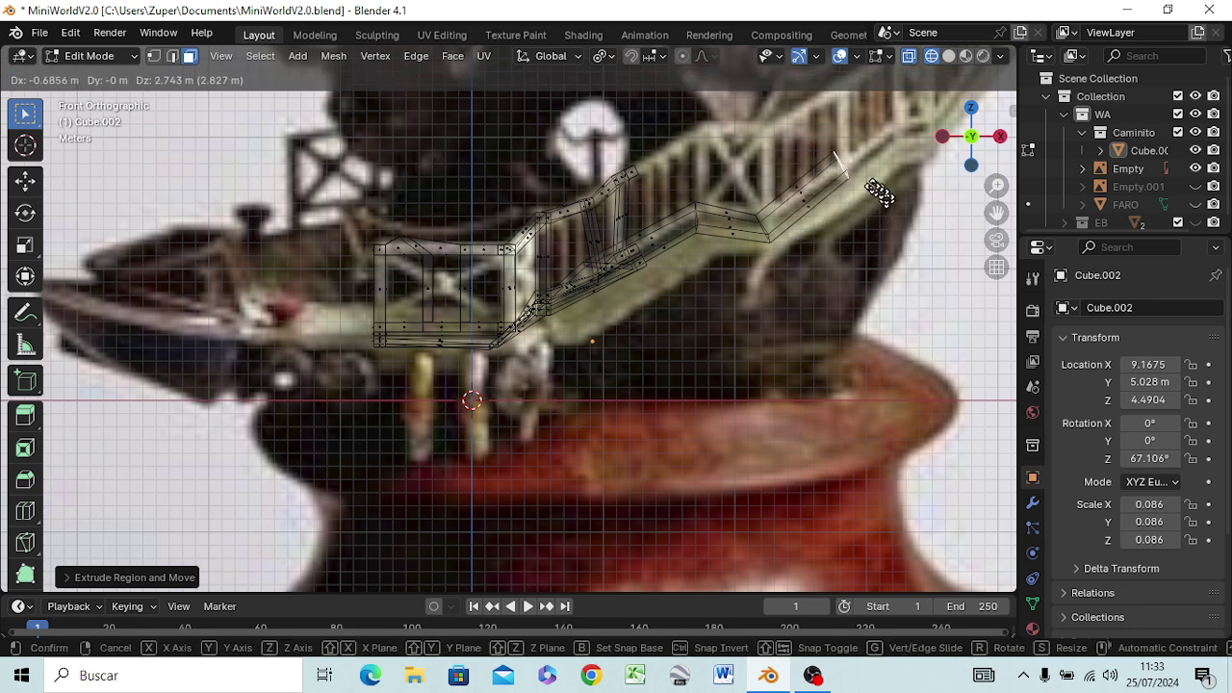
click(873, 190)
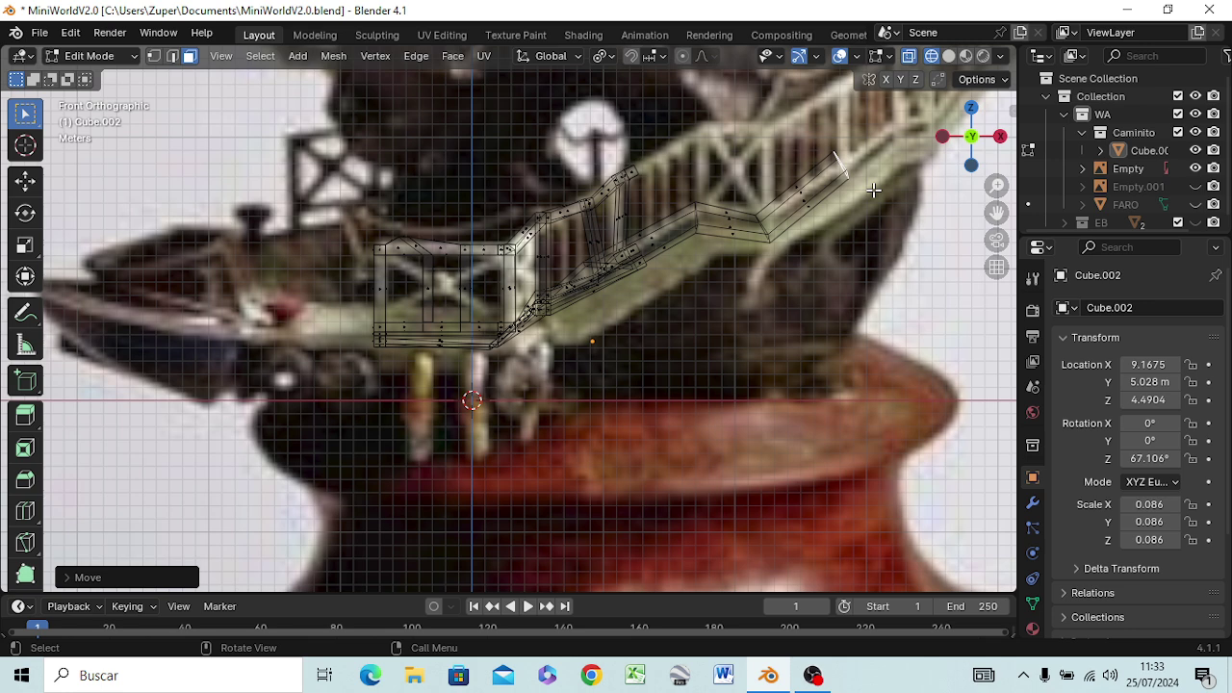
key(r)
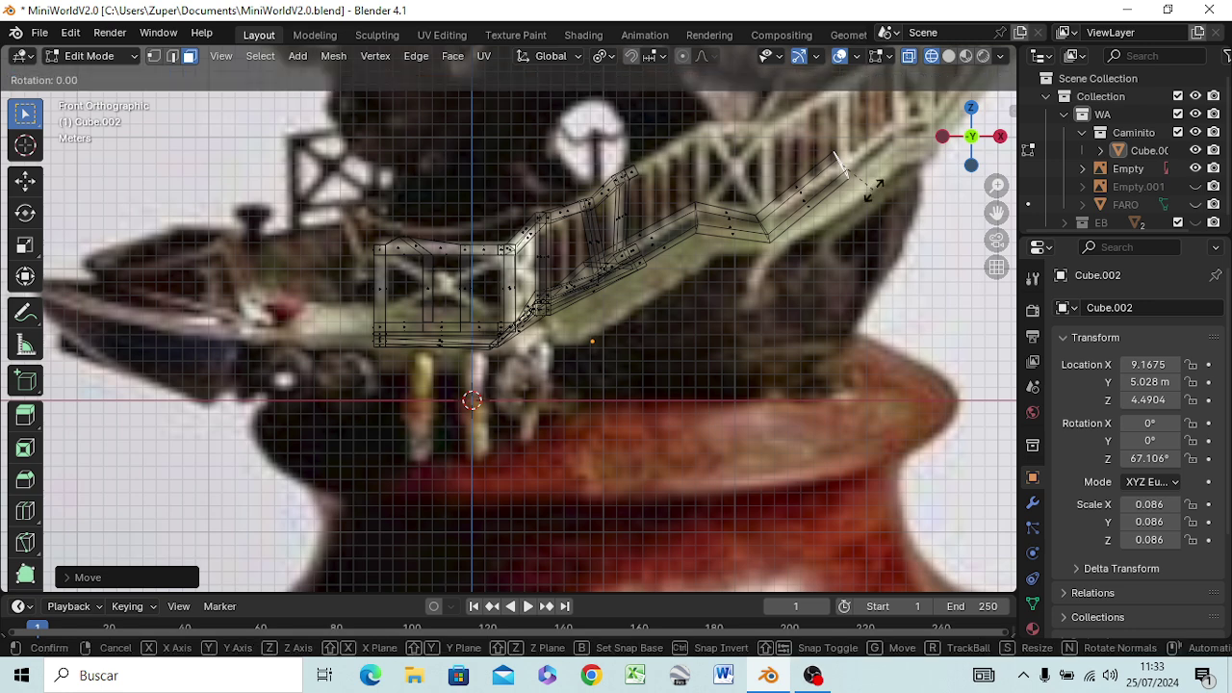
key(y)
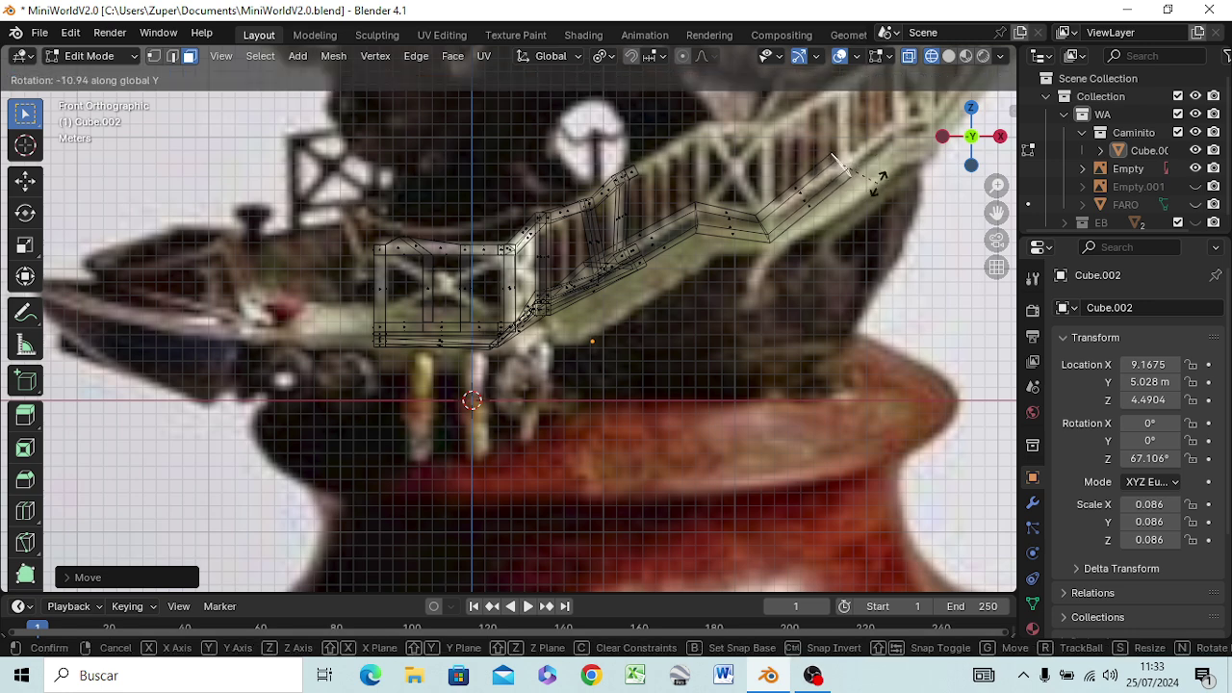
click(874, 184)
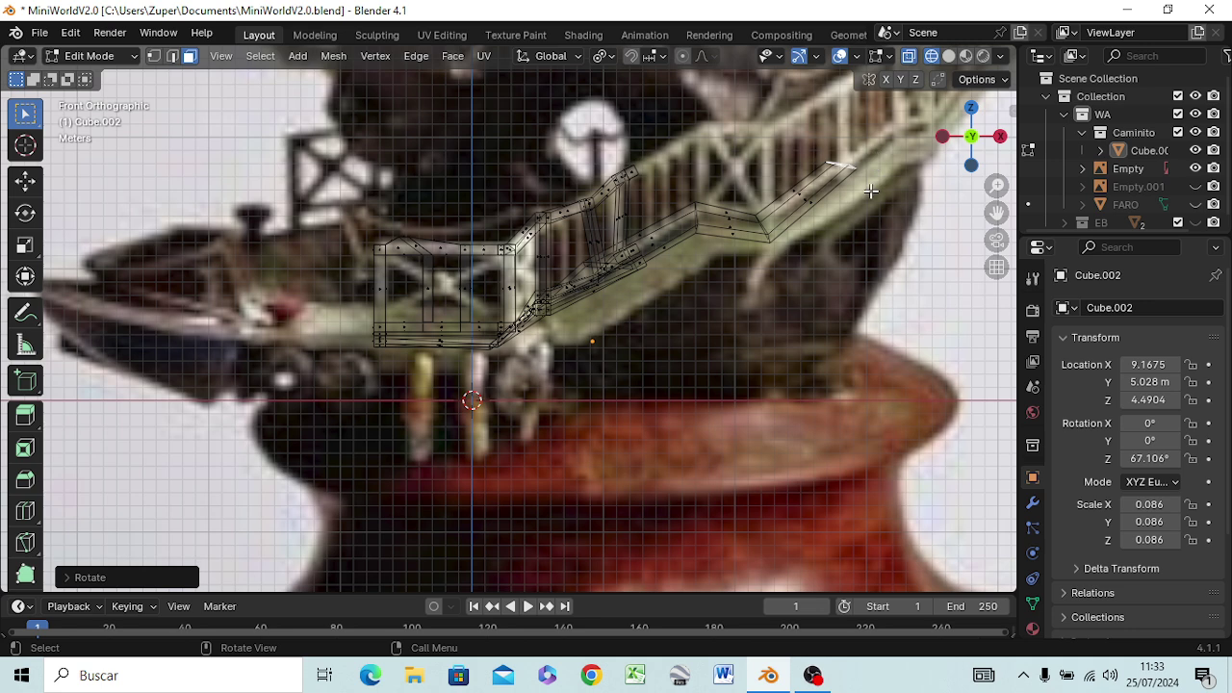
- Adjust the end face's angle around the X axis, then around the Z axis
key(r)
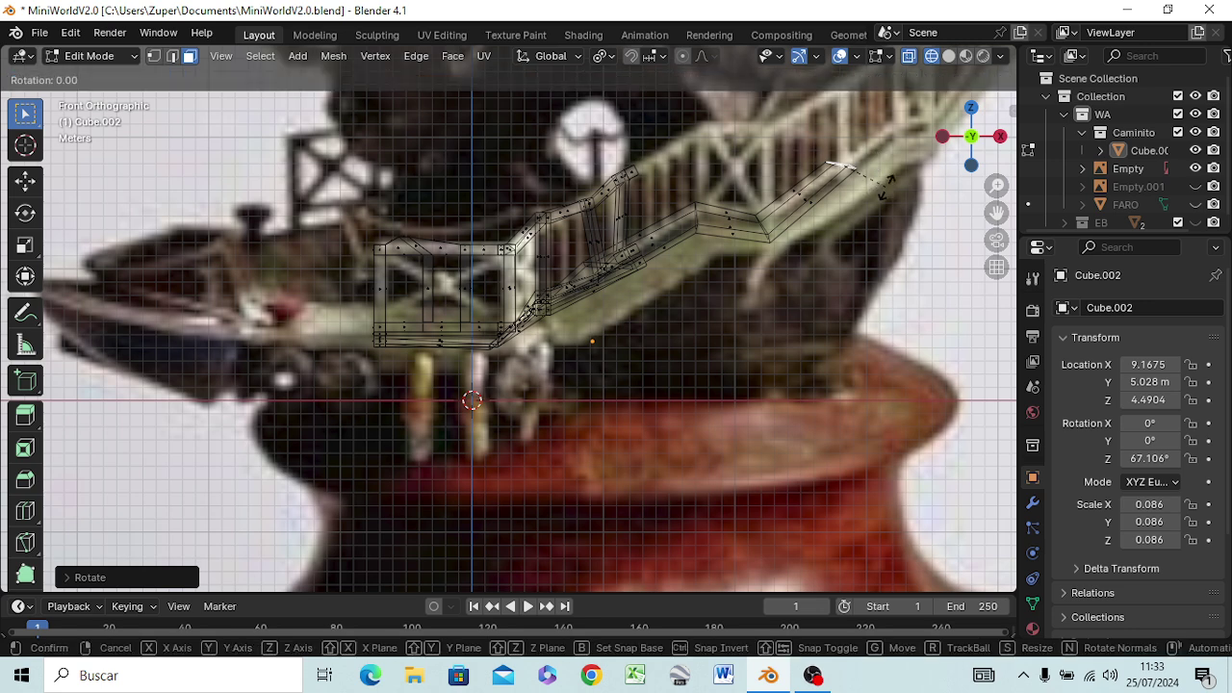
key(x)
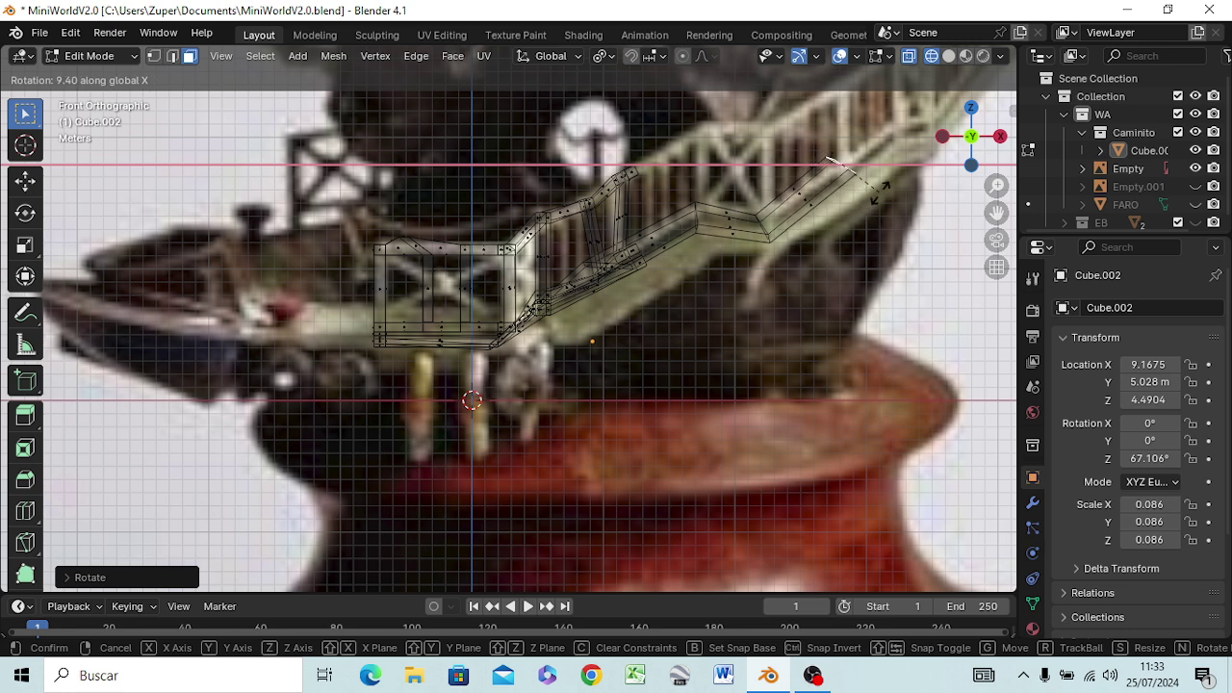
click(883, 183)
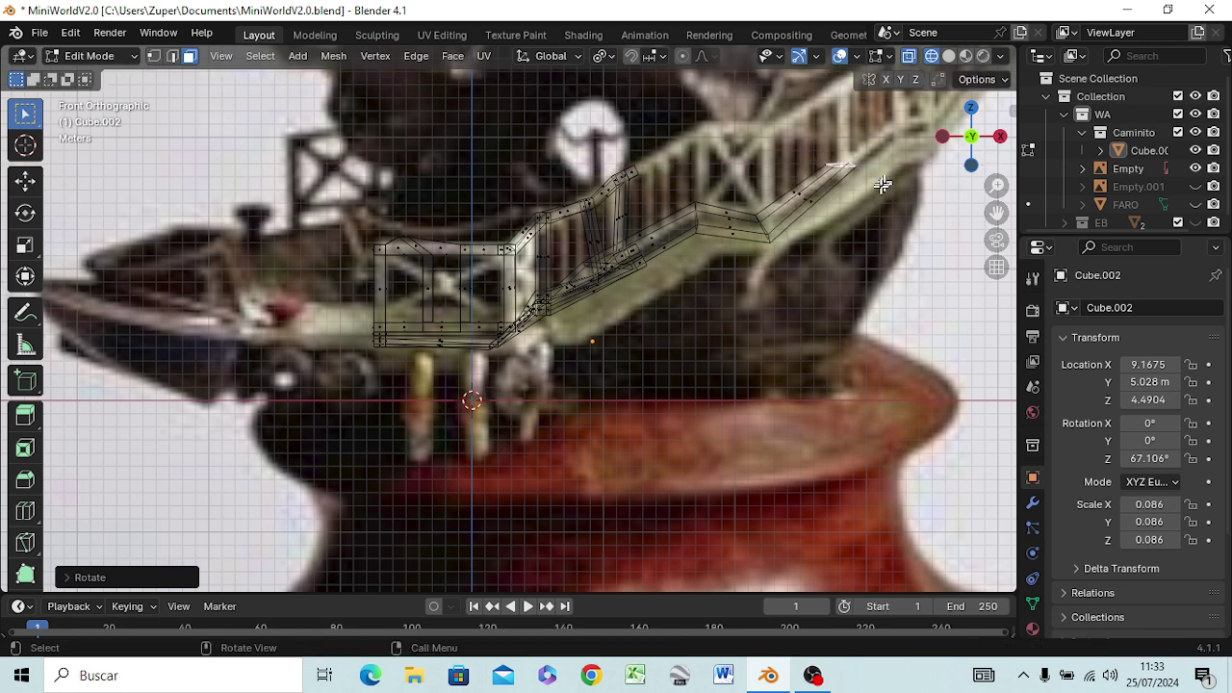
key(r)
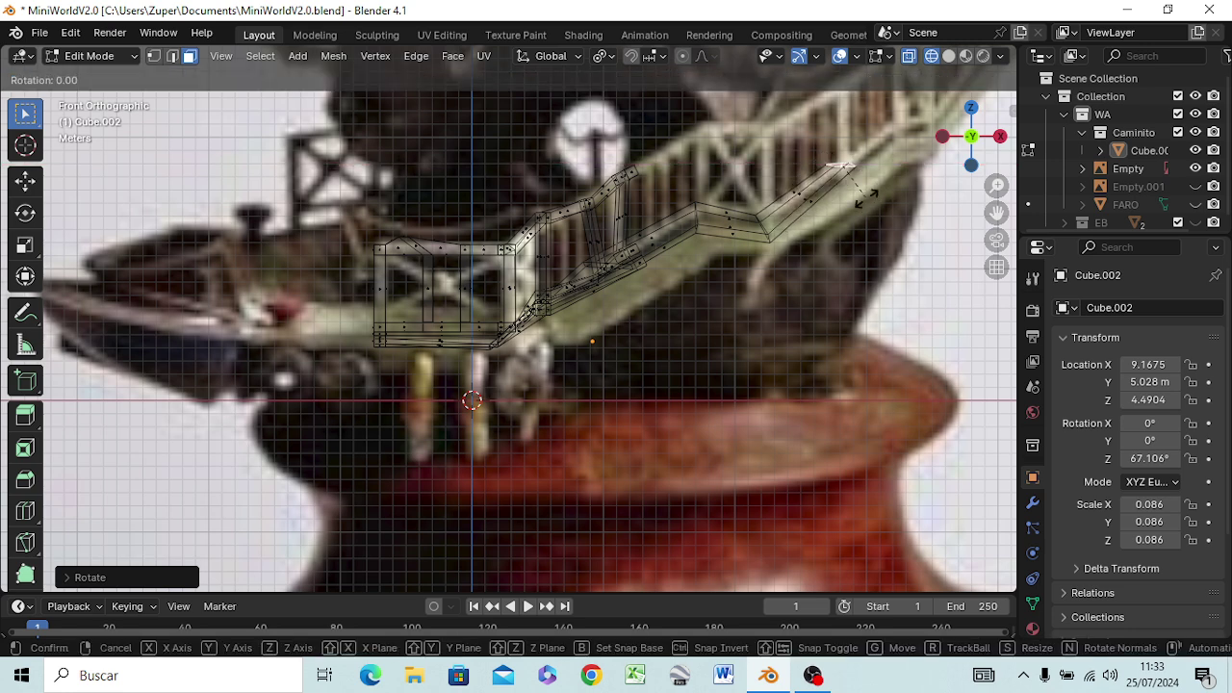
key(z)
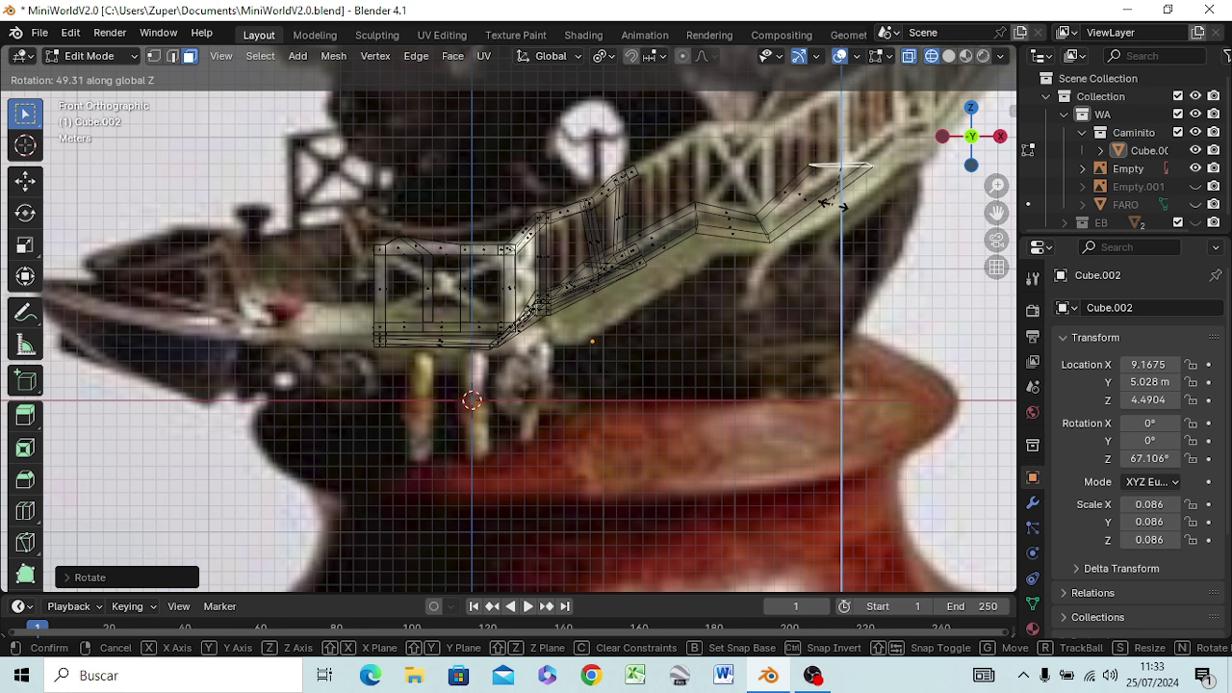
click(864, 196)
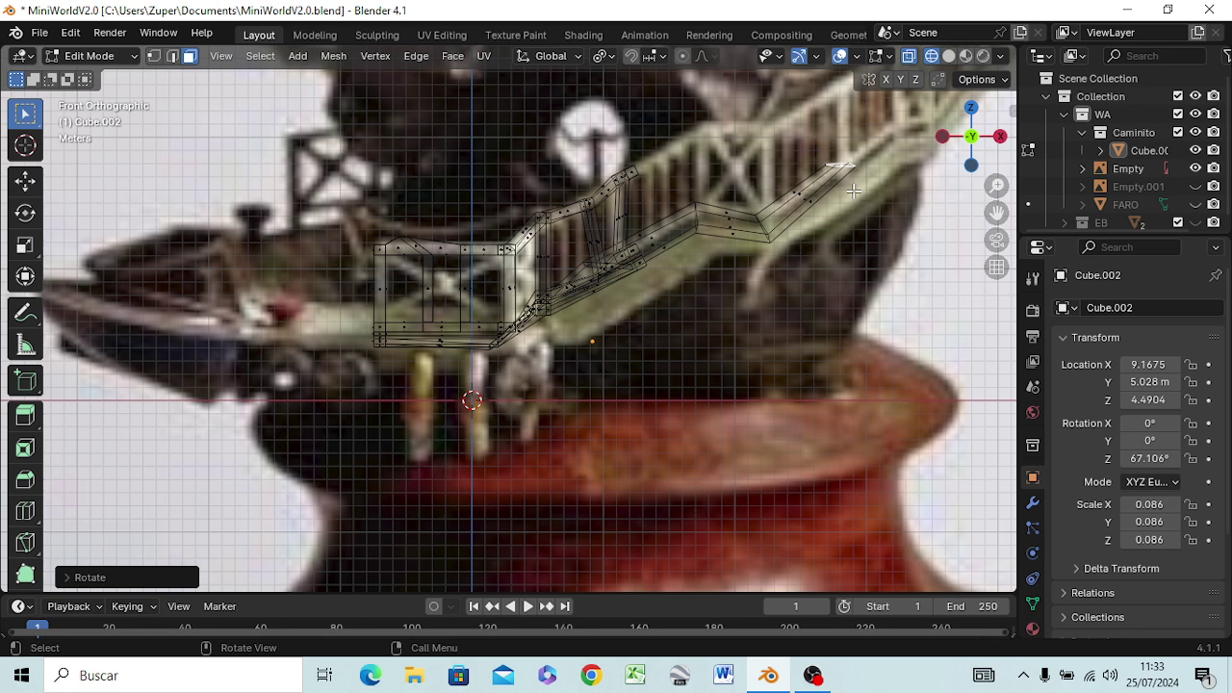
- Add a final floor segment reaching near the top of the staircase
key(g)
key(z)
key(z)
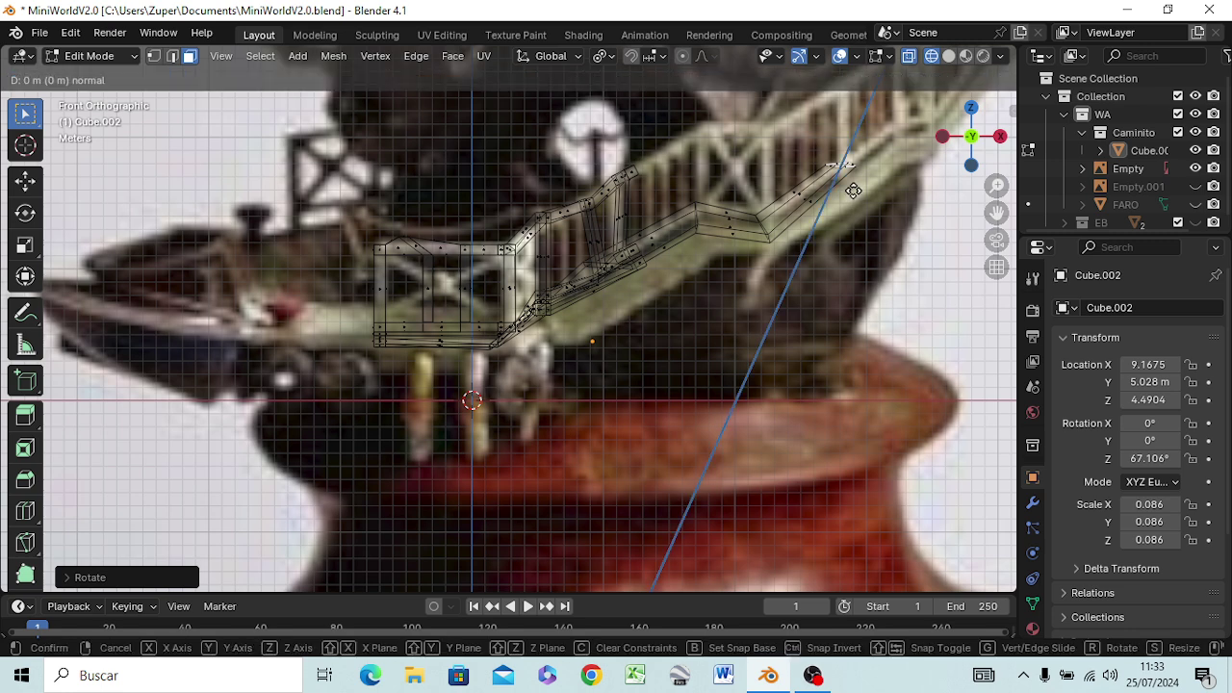
key(z)
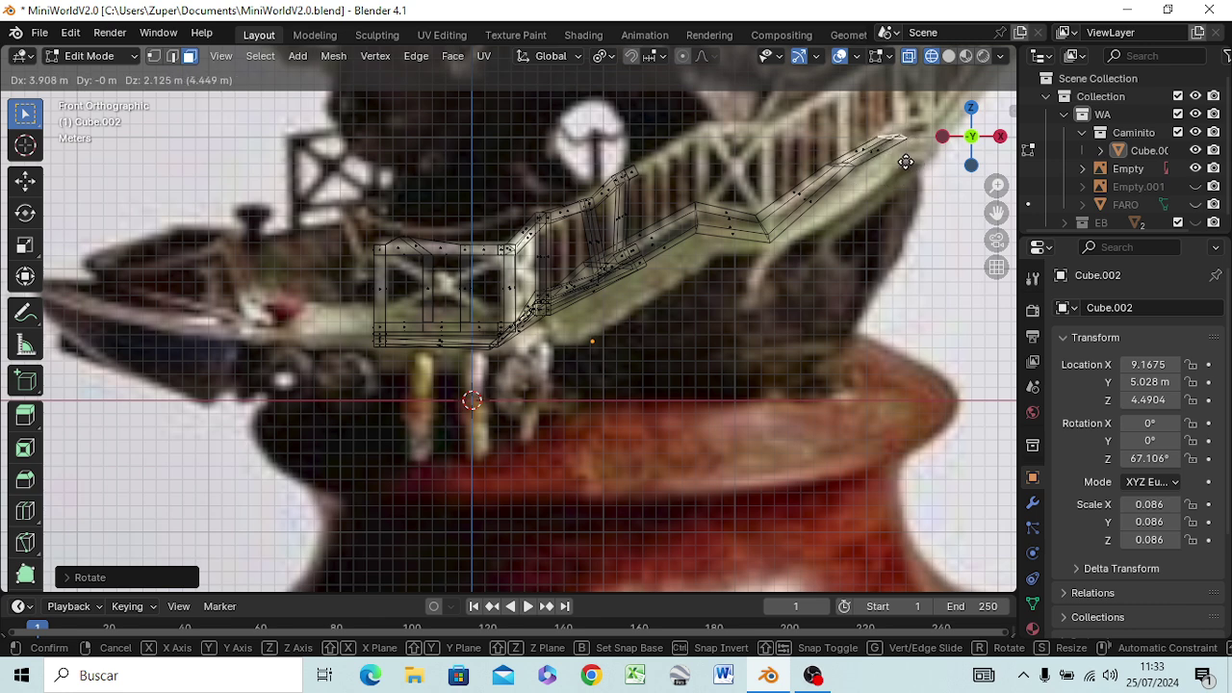
click(906, 162)
- Switch the viewport to Solid shading and orbit and zoom to inspect the segmented ramp
middle_drag(885, 248, 863, 339)
mouse_move(843, 358)
middle_down()
mouse_move(795, 449)
mouse_move(817, 366)
mouse_move(866, 291)
mouse_move(841, 256)
mouse_move(814, 251)
mouse_move(885, 234)
mouse_move(883, 252)
mouse_move(858, 261)
middle_up()
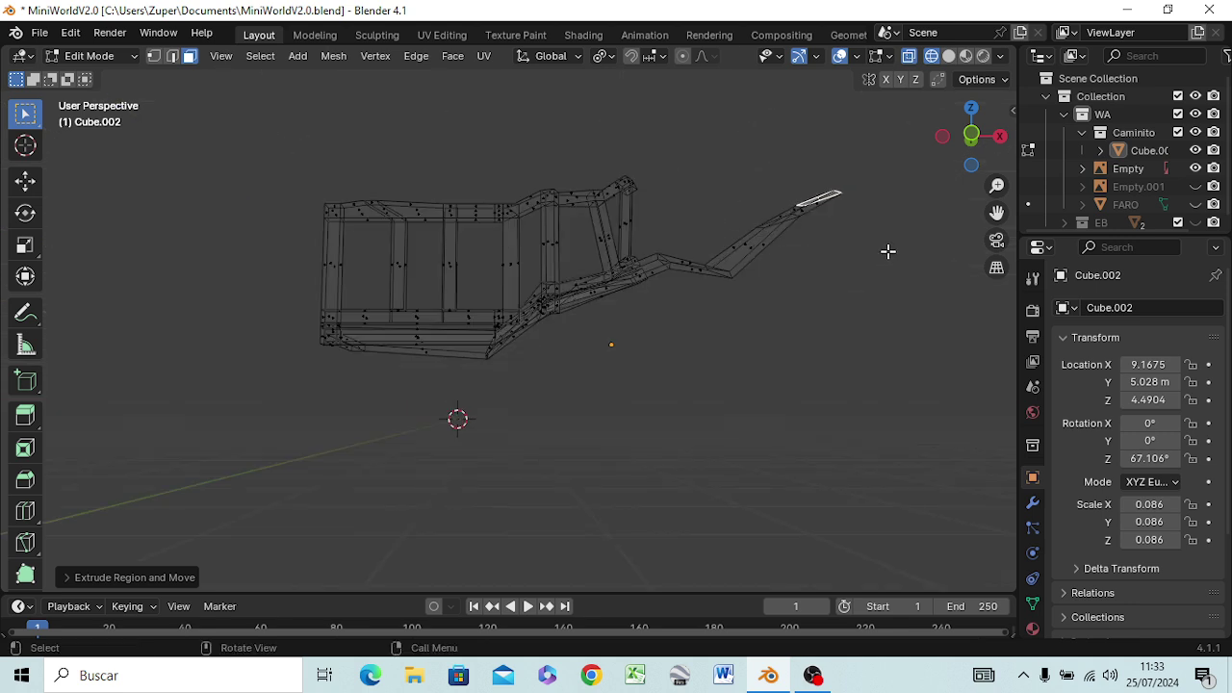
key(z)
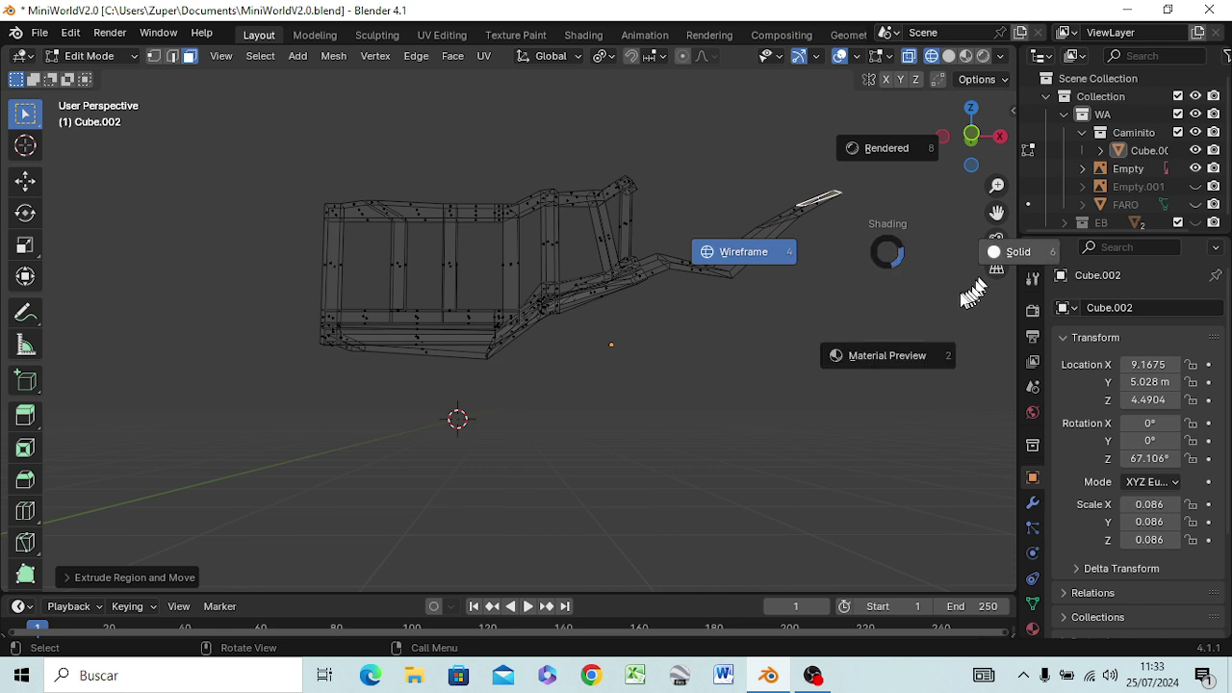
click(1018, 252)
mouse_move(674, 289)
middle_down()
mouse_move(648, 380)
mouse_move(542, 456)
mouse_move(413, 501)
mouse_move(311, 471)
mouse_move(484, 459)
mouse_move(640, 404)
mouse_move(564, 468)
mouse_move(564, 123)
mouse_move(572, 581)
mouse_move(610, 475)
mouse_move(621, 353)
middle_up()
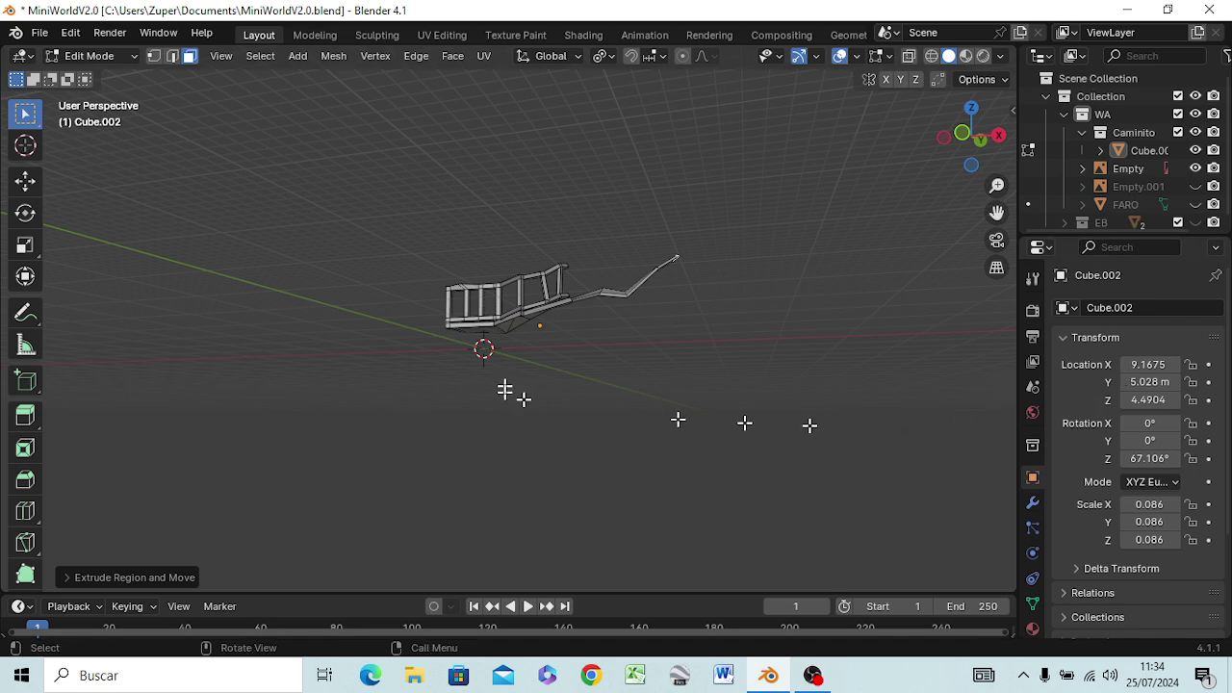
scroll(520, 370, up, 1)
scroll(525, 363, up, 1)
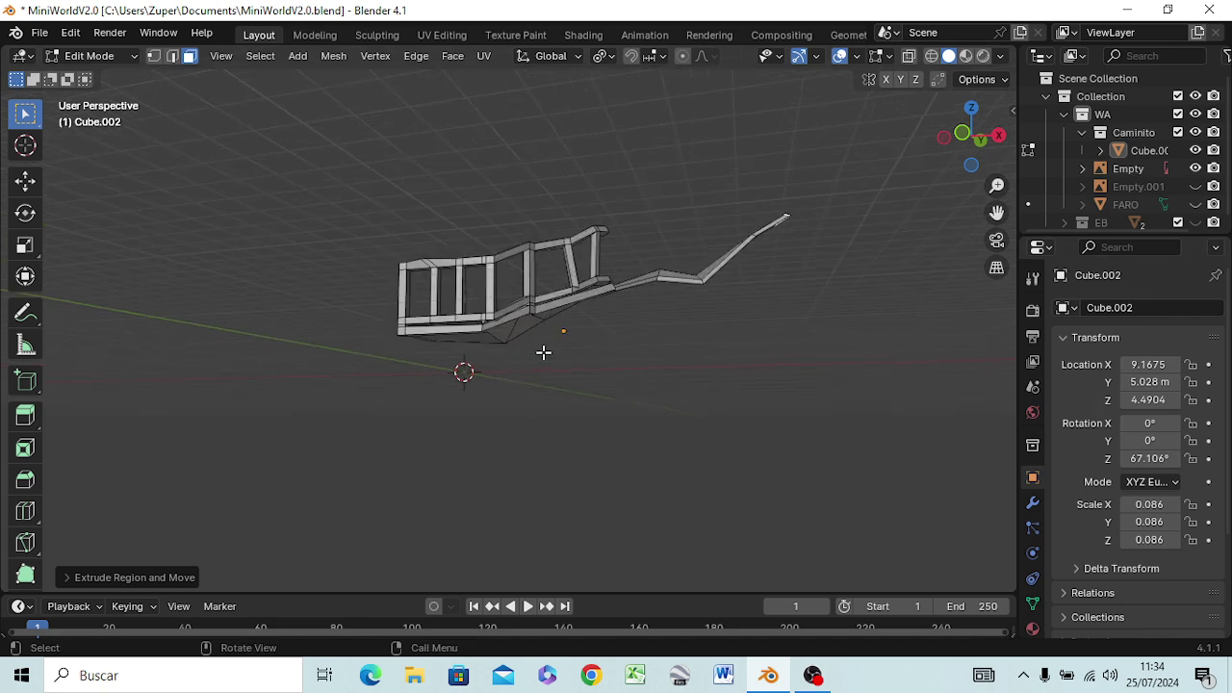
middle_drag(555, 344, 781, 324)
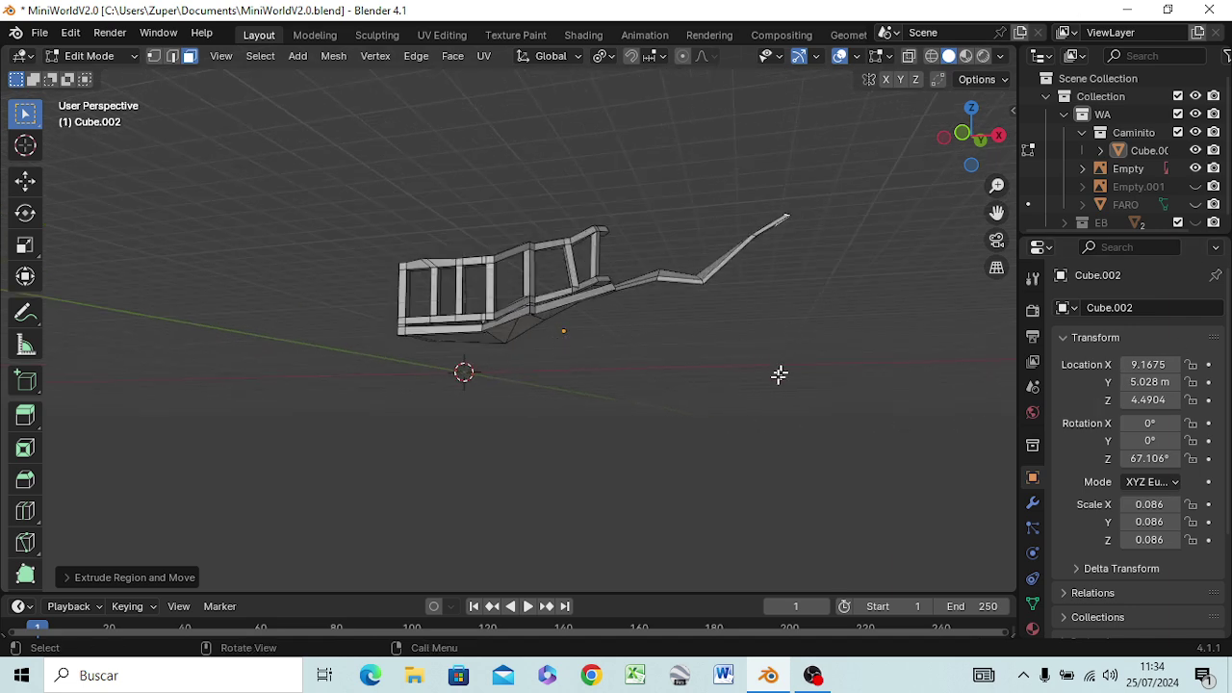